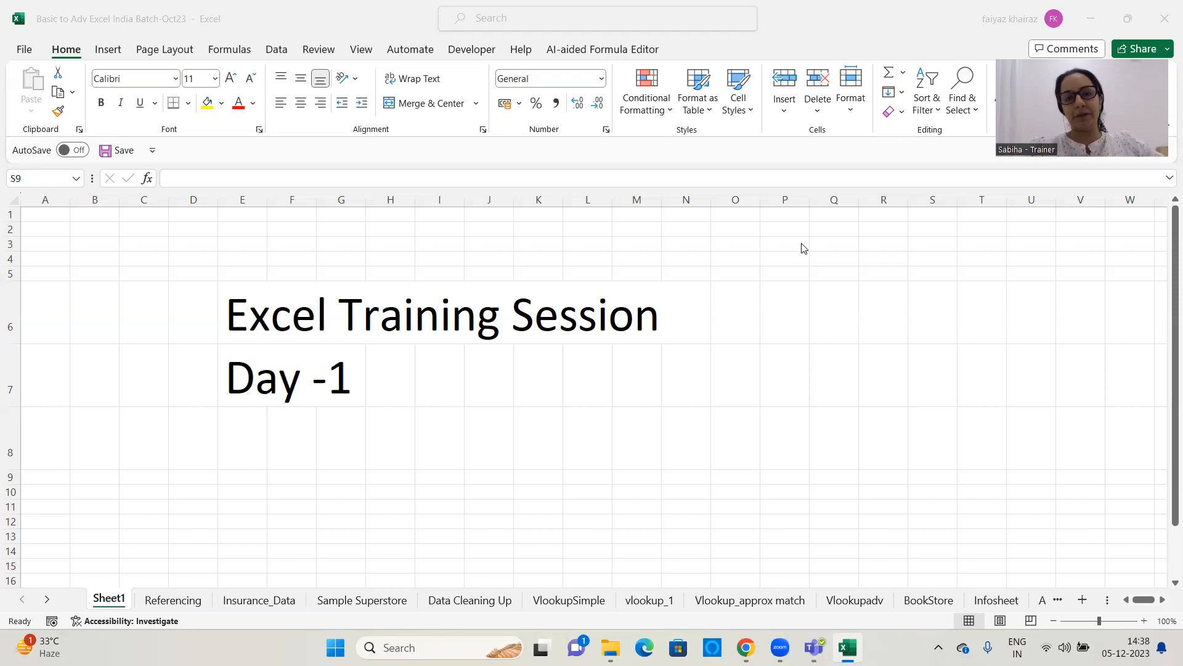
pyautogui.click(846, 259)
pyautogui.click(845, 256)
pyautogui.click(840, 244)
pyautogui.click(904, 239)
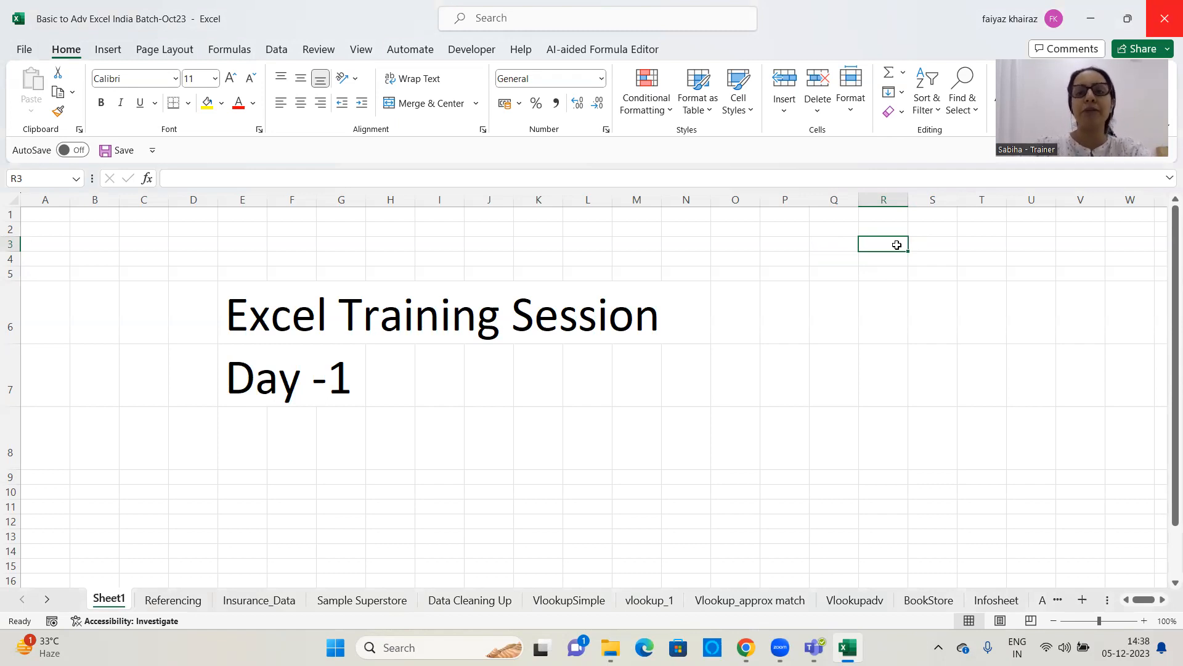
# Select stretches of cells down columns and across rows, plus whole columns R, S and U, to illustrate columns and rows
pyautogui.moveTo(889, 214); pyautogui.dragTo(882, 456)
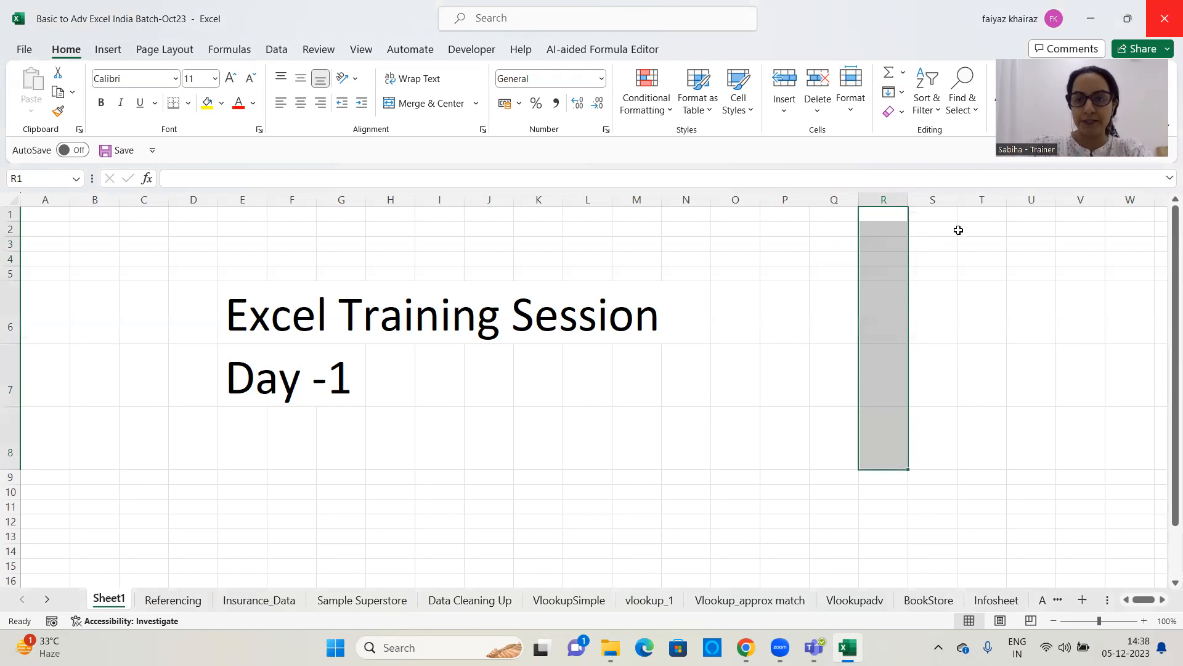
pyautogui.moveTo(960, 230); pyautogui.dragTo(933, 376)
pyautogui.moveTo(732, 233); pyautogui.dragTo(977, 245)
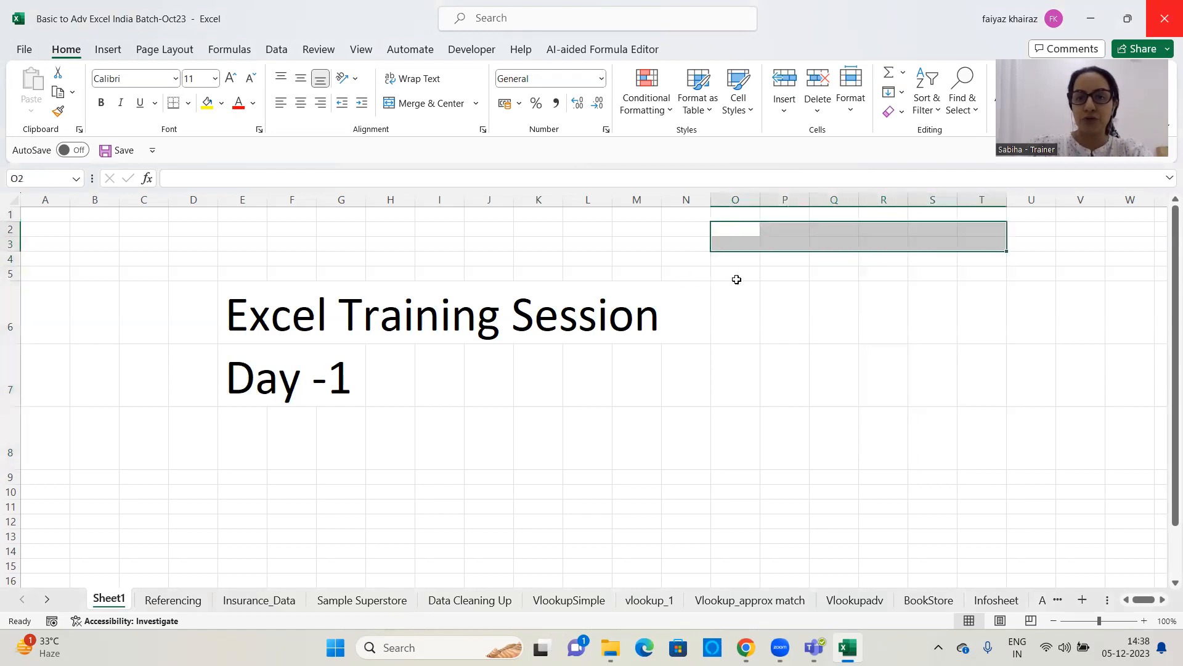
pyautogui.moveTo(850, 215); pyautogui.dragTo(848, 492)
pyautogui.moveTo(849, 383); pyautogui.dragTo(849, 478)
pyautogui.click(883, 200)
pyautogui.click(932, 200)
pyautogui.click(1021, 201)
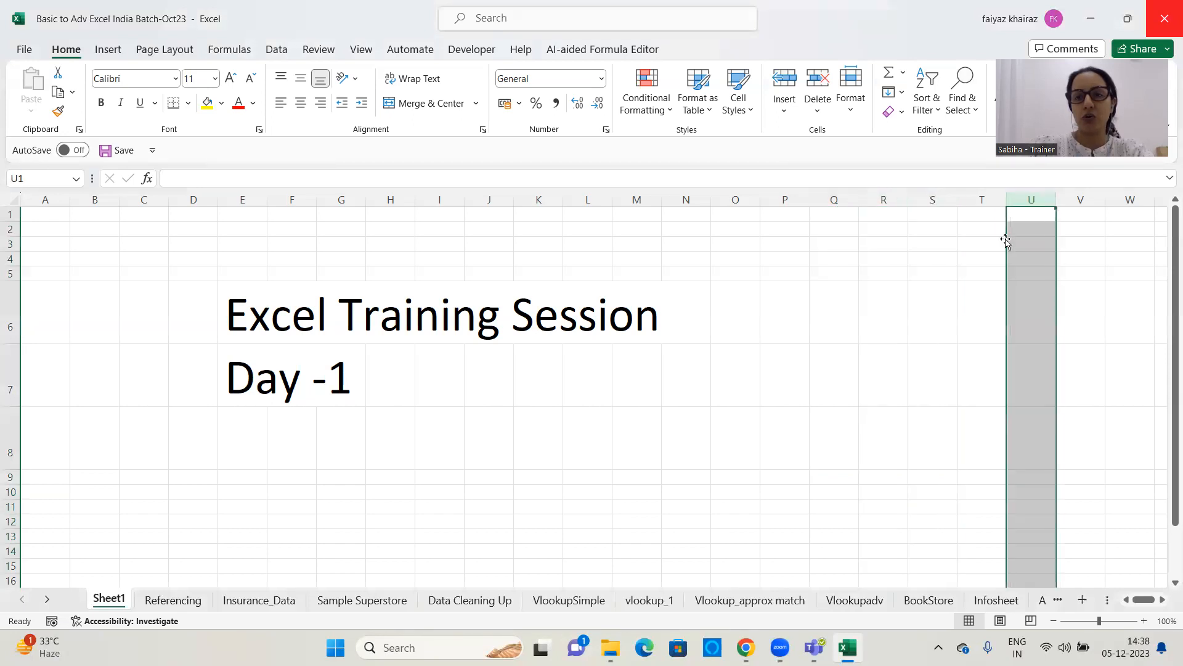
pyautogui.moveTo(777, 243); pyautogui.dragTo(986, 258)
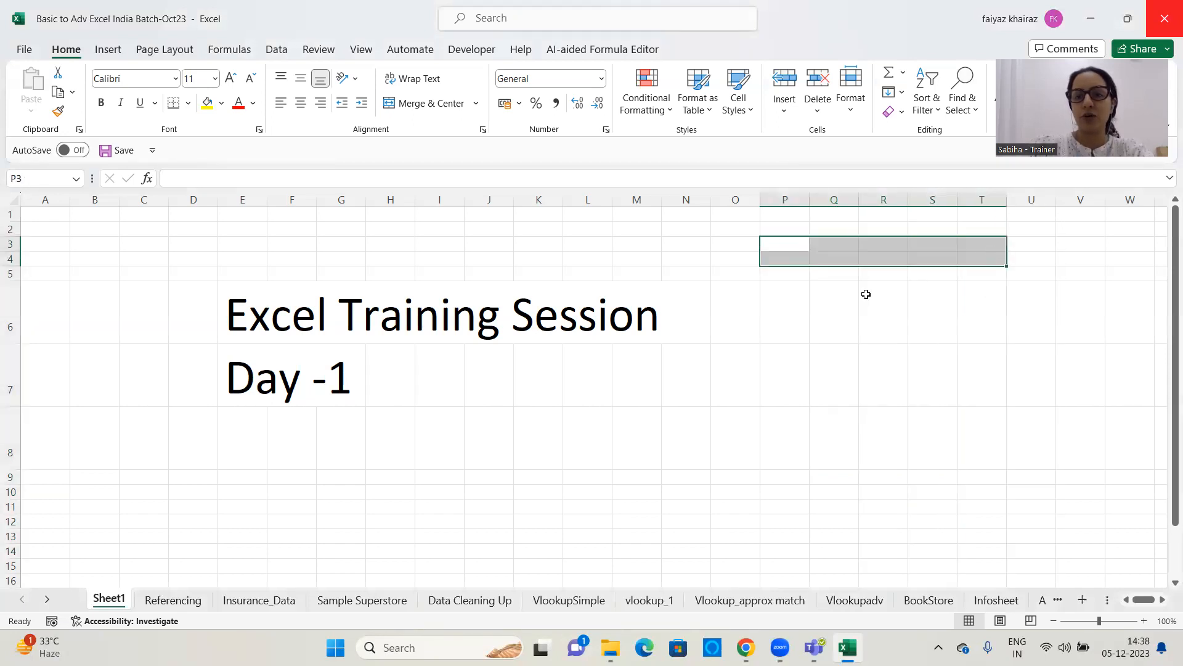
pyautogui.moveTo(787, 298); pyautogui.dragTo(1087, 305)
pyautogui.moveTo(763, 228); pyautogui.dragTo(1042, 247)
pyautogui.click(945, 294)
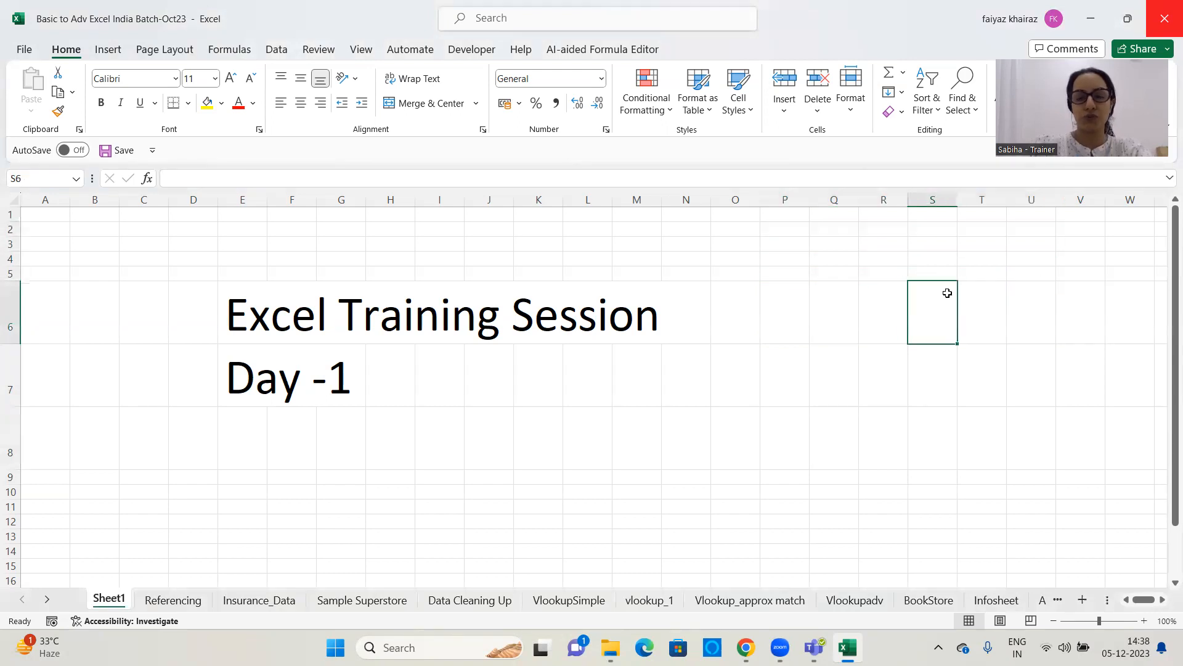
pyautogui.click(874, 225)
pyautogui.click(835, 254)
pyautogui.click(929, 246)
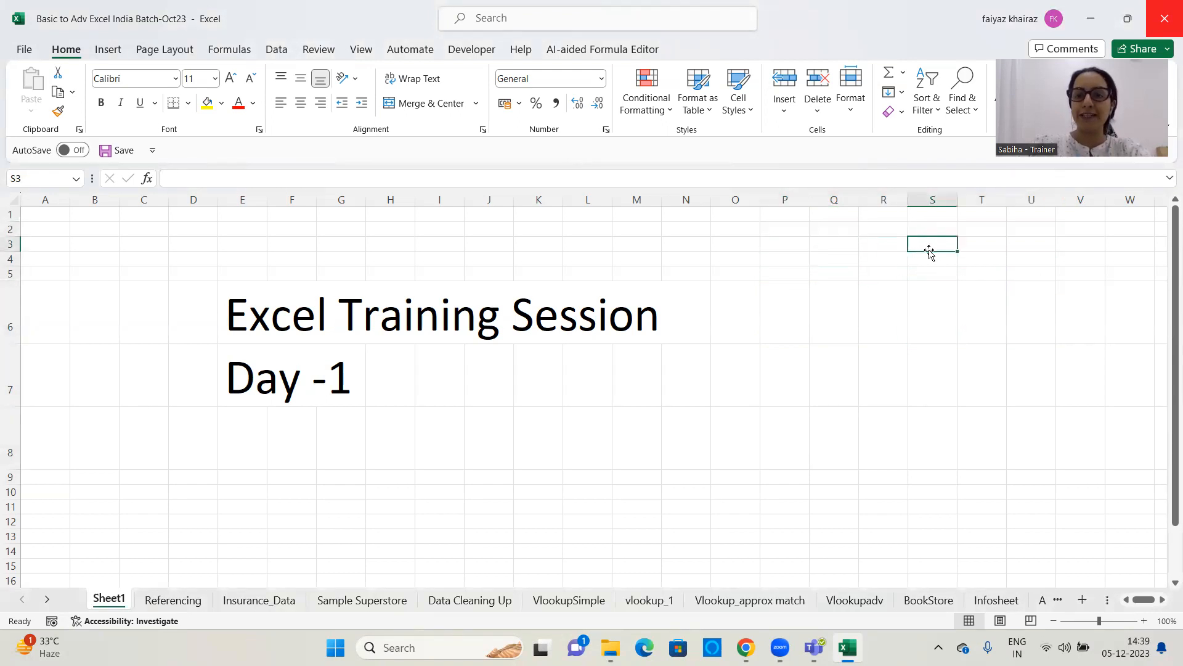
pyautogui.click(881, 242)
pyautogui.click(836, 231)
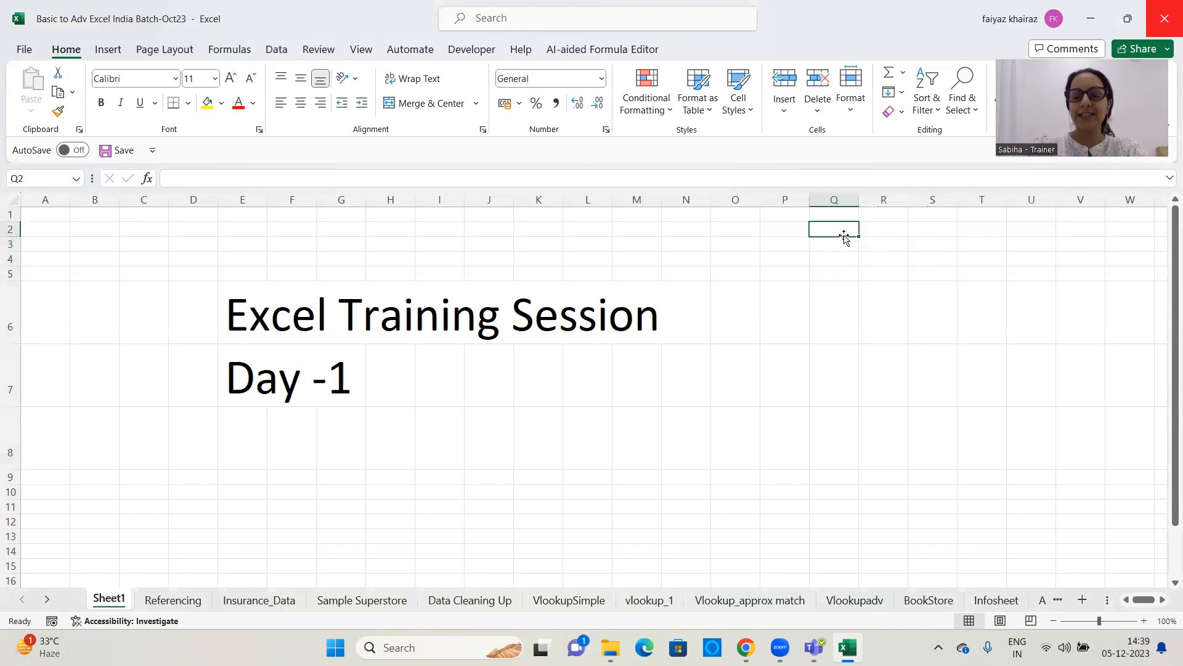
pyautogui.click(933, 231)
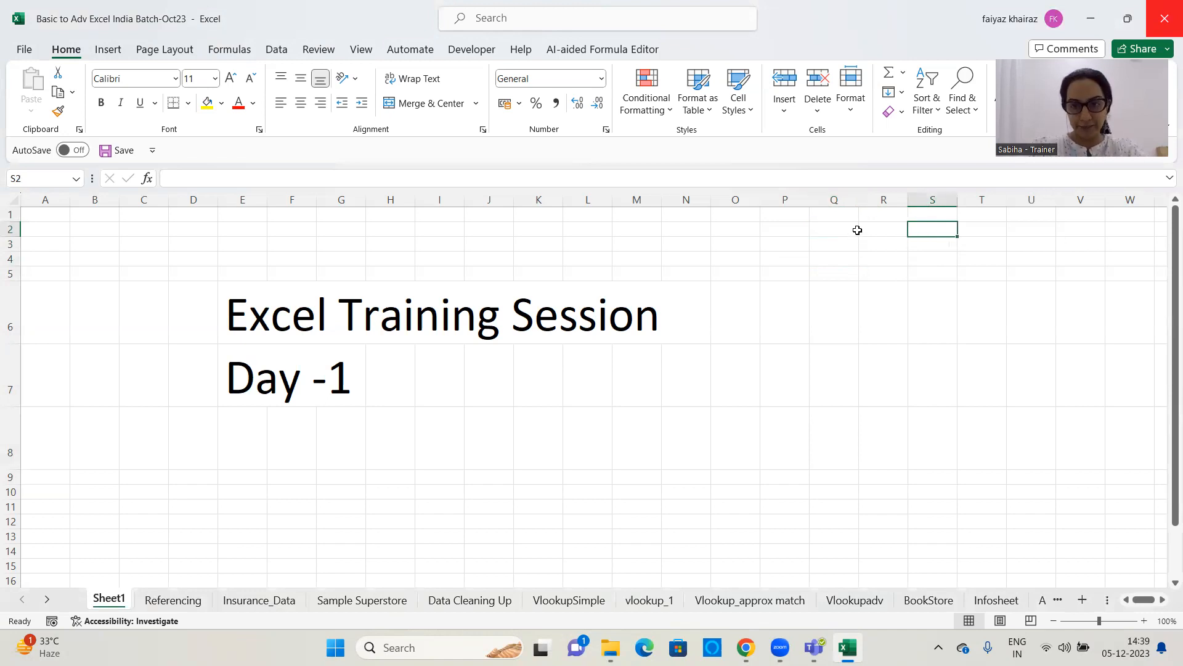
pyautogui.click(879, 254)
pyautogui.click(823, 258)
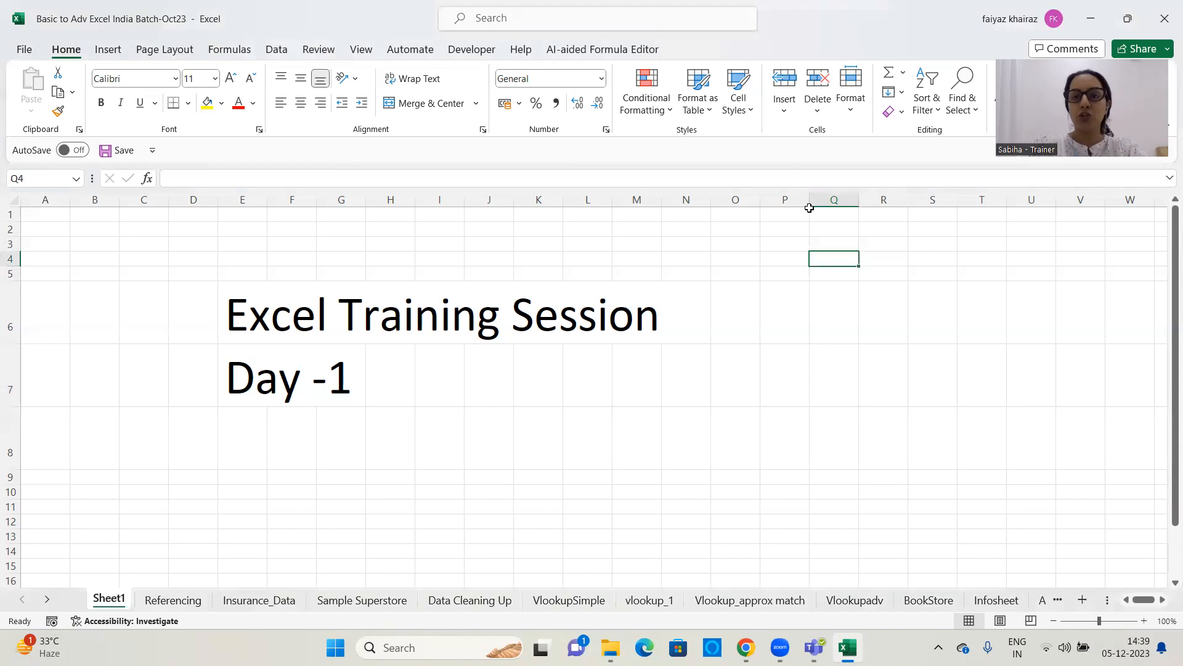
# Select column Q, the row stretch P2:R2, and their intersection Q2 to illustrate a cell
pyautogui.click(835, 194)
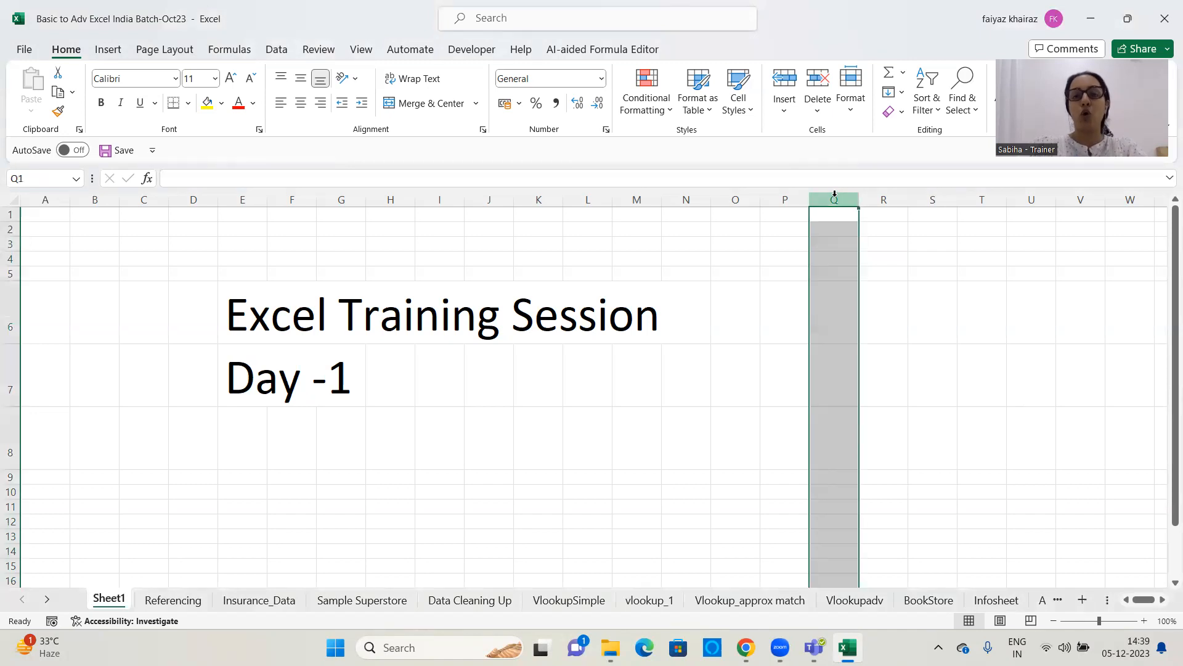
pyautogui.moveTo(778, 229); pyautogui.dragTo(897, 225)
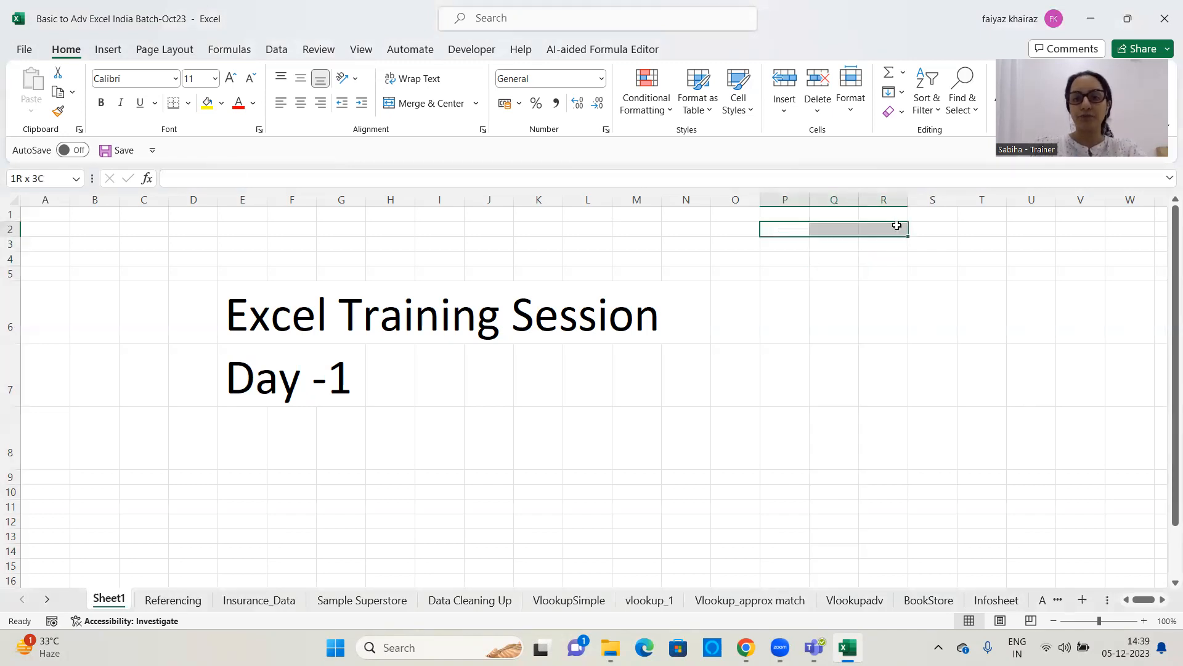
pyautogui.click(836, 199)
pyautogui.click(832, 231)
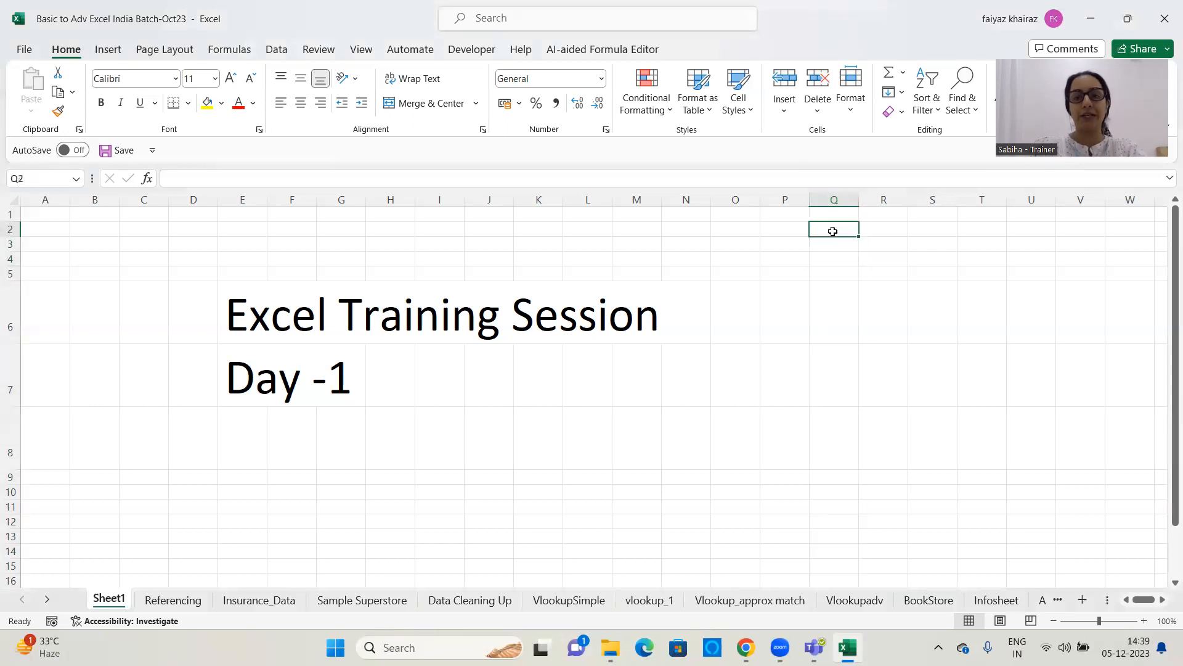
pyautogui.click(838, 243)
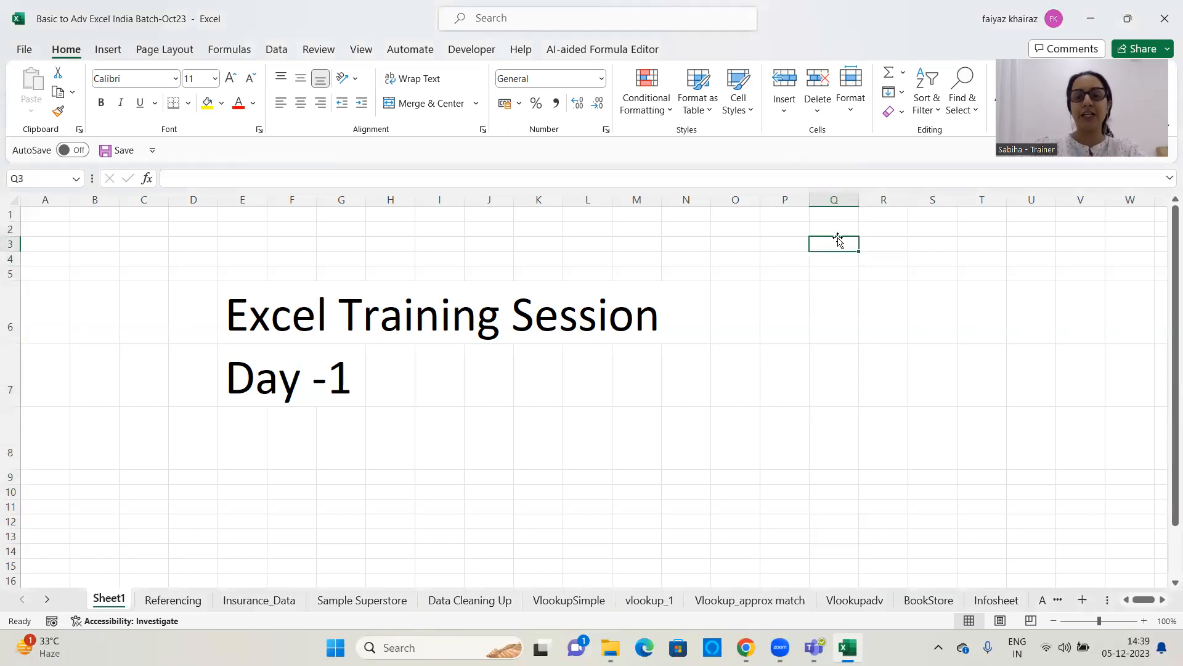
pyautogui.click(834, 230)
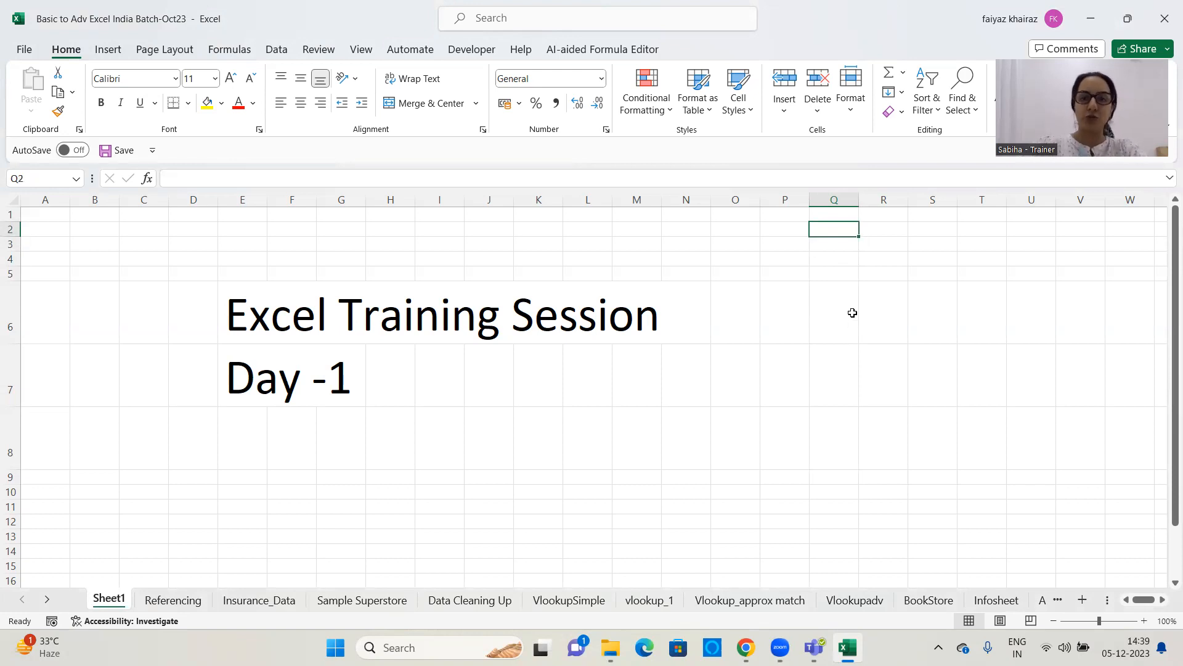
pyautogui.click(886, 241)
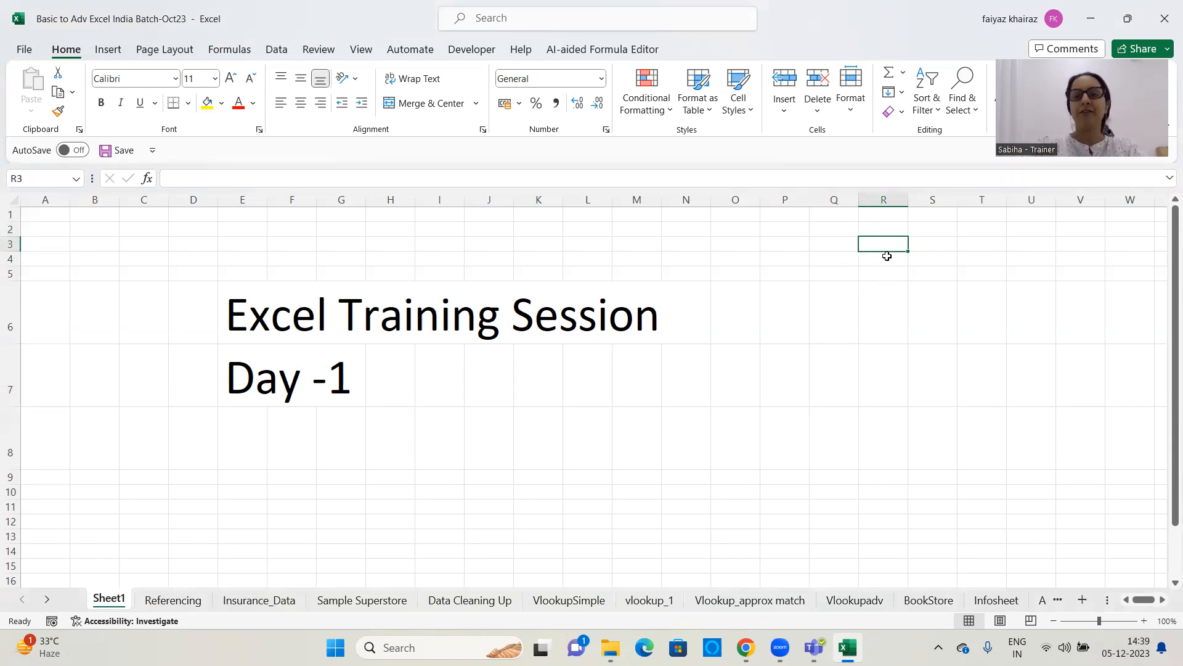
pyautogui.click(887, 262)
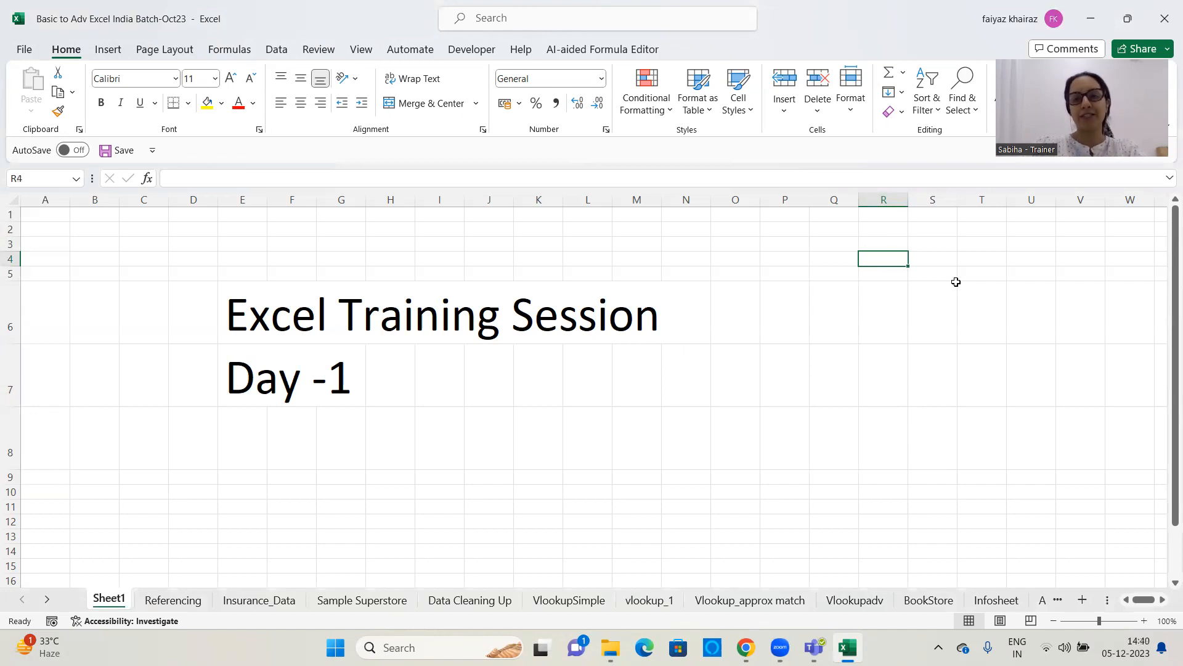
# Enter the label "Cell" in cell R3
pyautogui.click(895, 244)
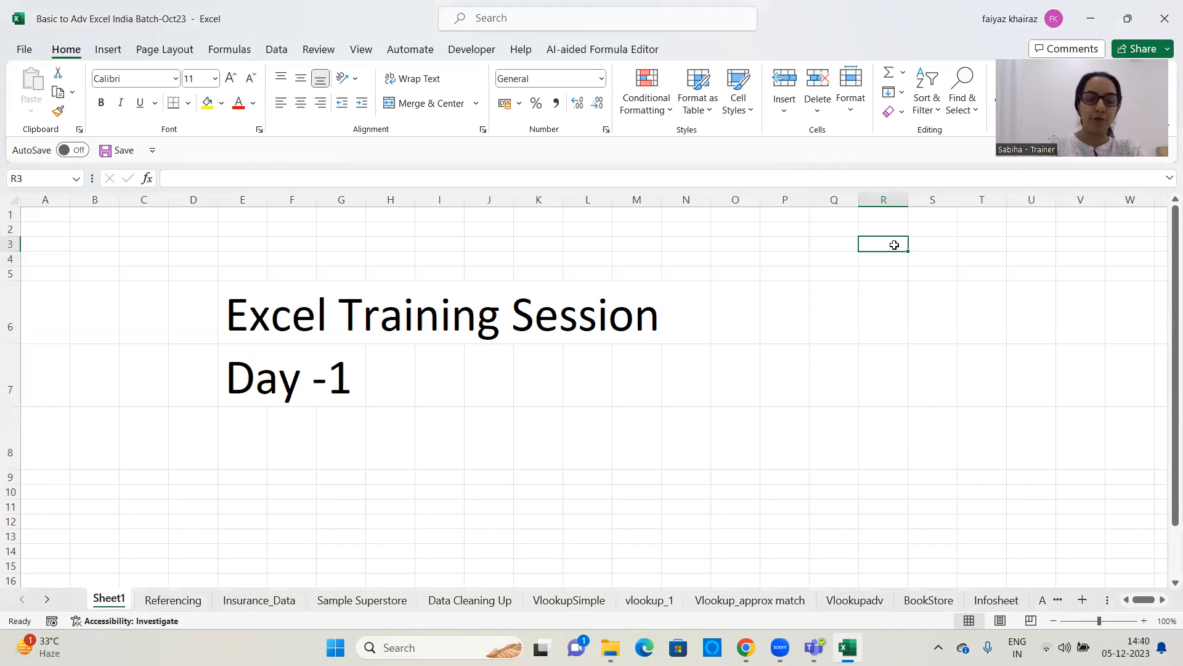
pyautogui.write('Cell')
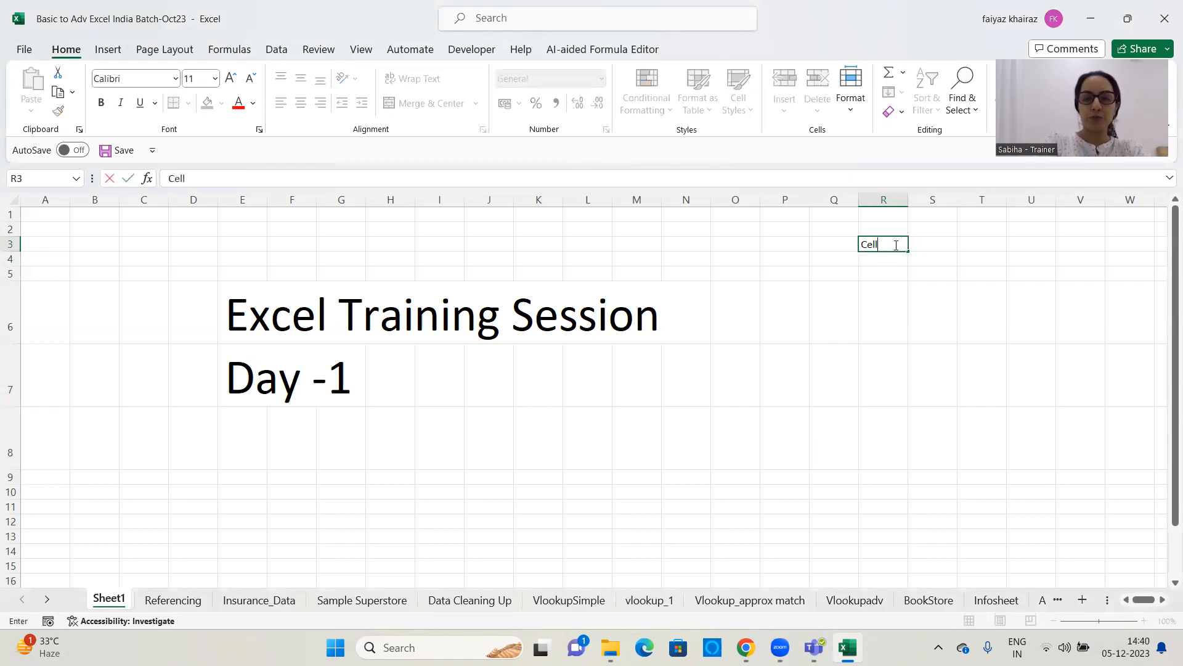
pyautogui.press('Return')
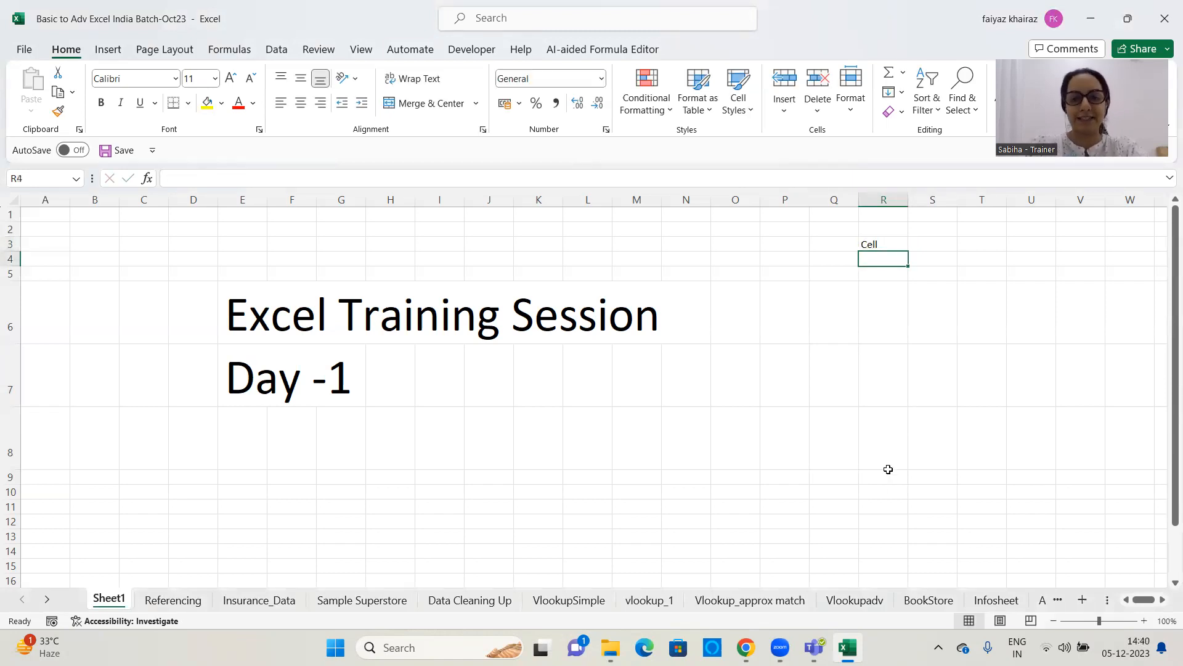
# Fill the cell range Q9:U14 with yellow
pyautogui.moveTo(832, 478); pyautogui.dragTo(1047, 552)
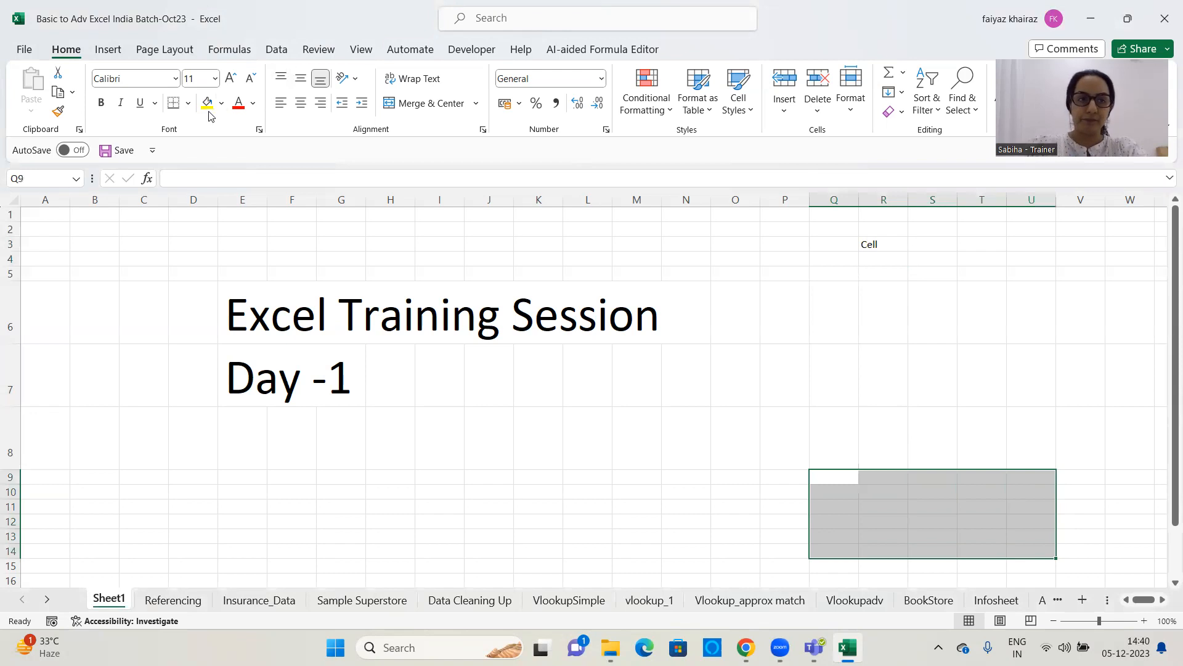
pyautogui.click(208, 104)
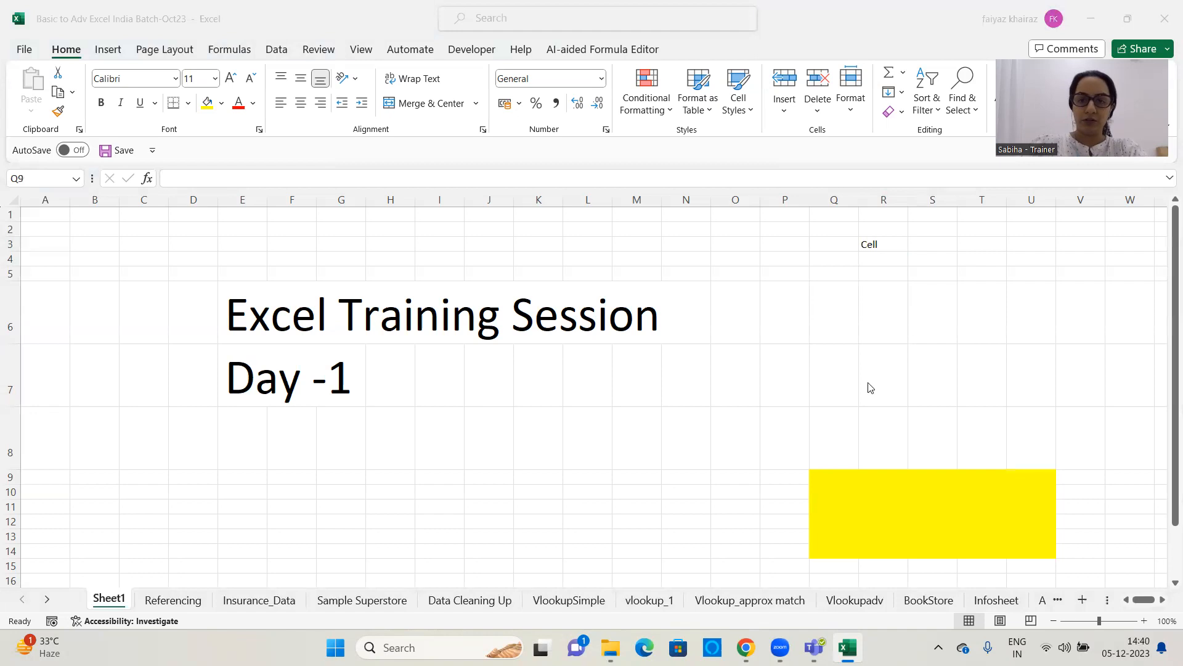
# Select the yellow block and several blocks of empty cells below the title, including H10:L14, to illustrate ranges
pyautogui.click(827, 476)
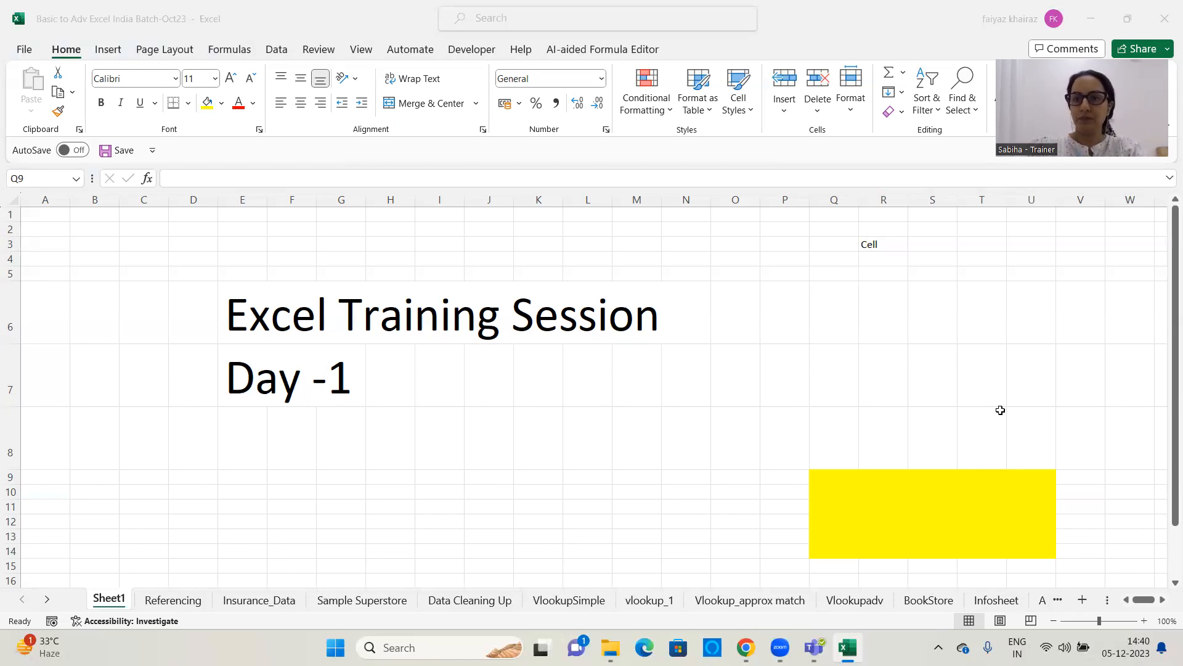
pyautogui.moveTo(812, 482); pyautogui.dragTo(1042, 550)
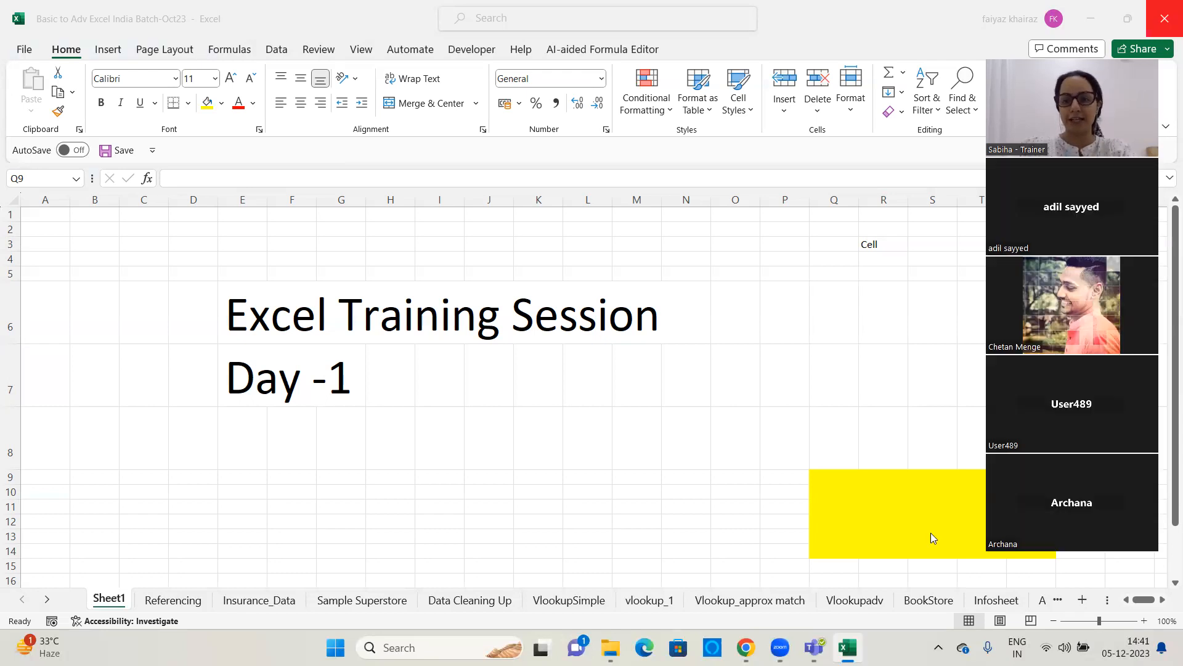
pyautogui.moveTo(829, 479); pyautogui.dragTo(877, 484)
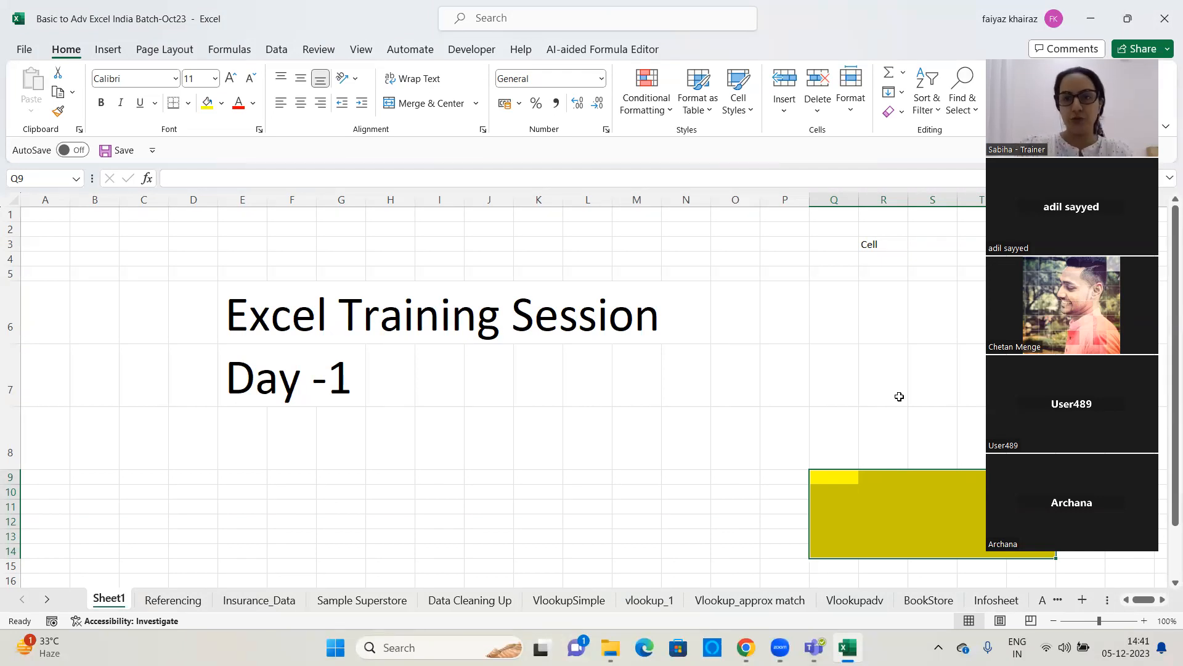
pyautogui.click(543, 503)
pyautogui.click(372, 477)
pyautogui.moveTo(458, 510); pyautogui.dragTo(646, 554)
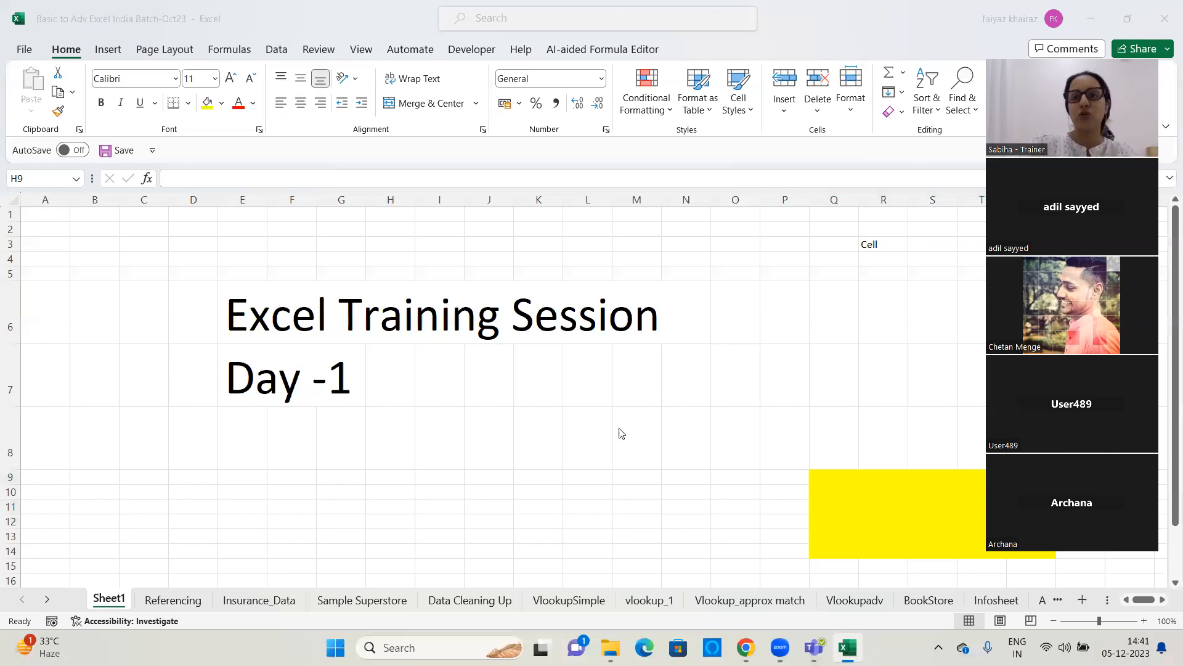
pyautogui.click(878, 257)
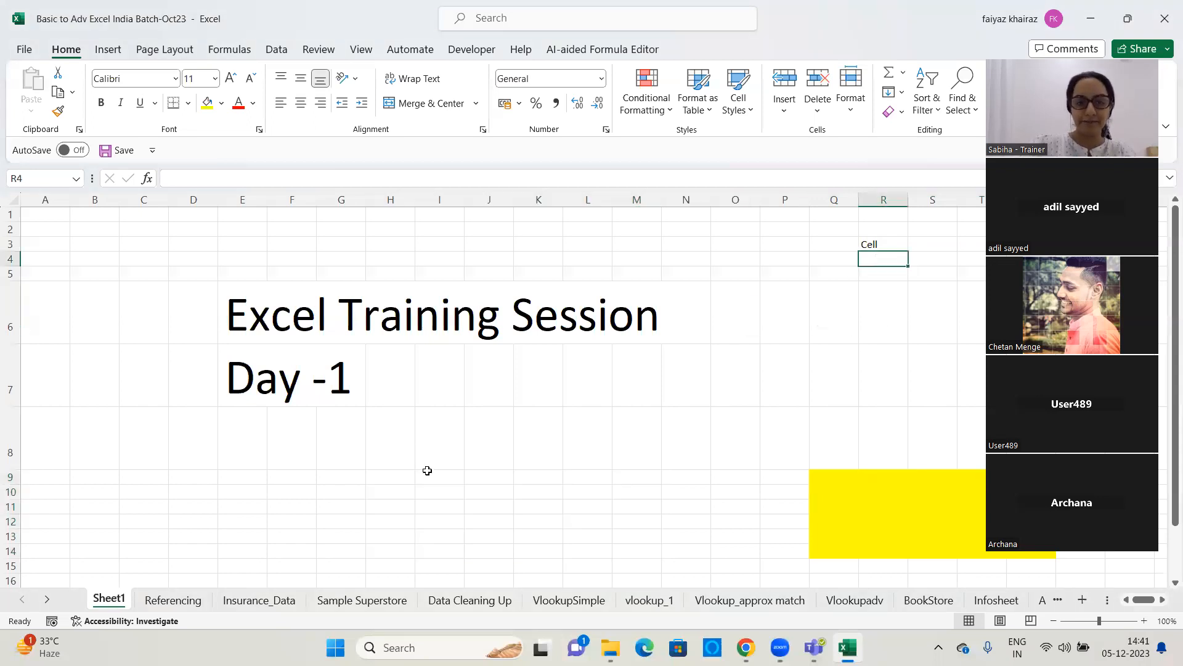
pyautogui.moveTo(427, 468); pyautogui.dragTo(588, 582)
pyautogui.moveTo(409, 494); pyautogui.dragTo(610, 553)
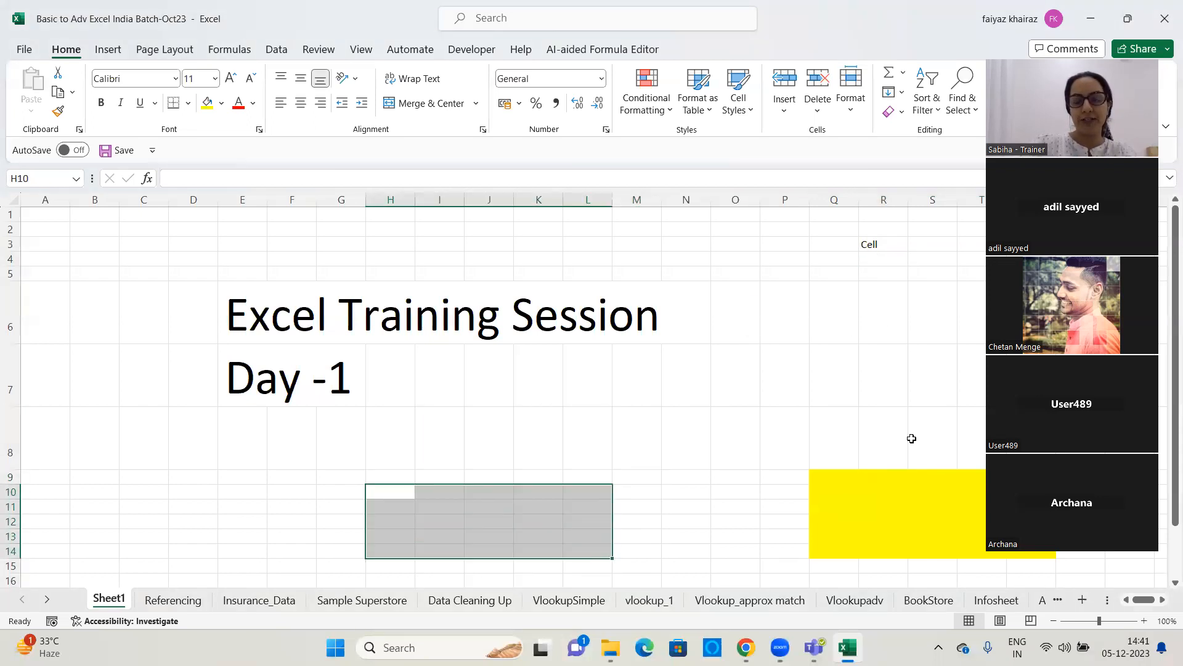
# Enter the label "Range of Cells" in cell R4, directly below the "Cell" label
pyautogui.click(888, 257)
pyautogui.write('Range of ')
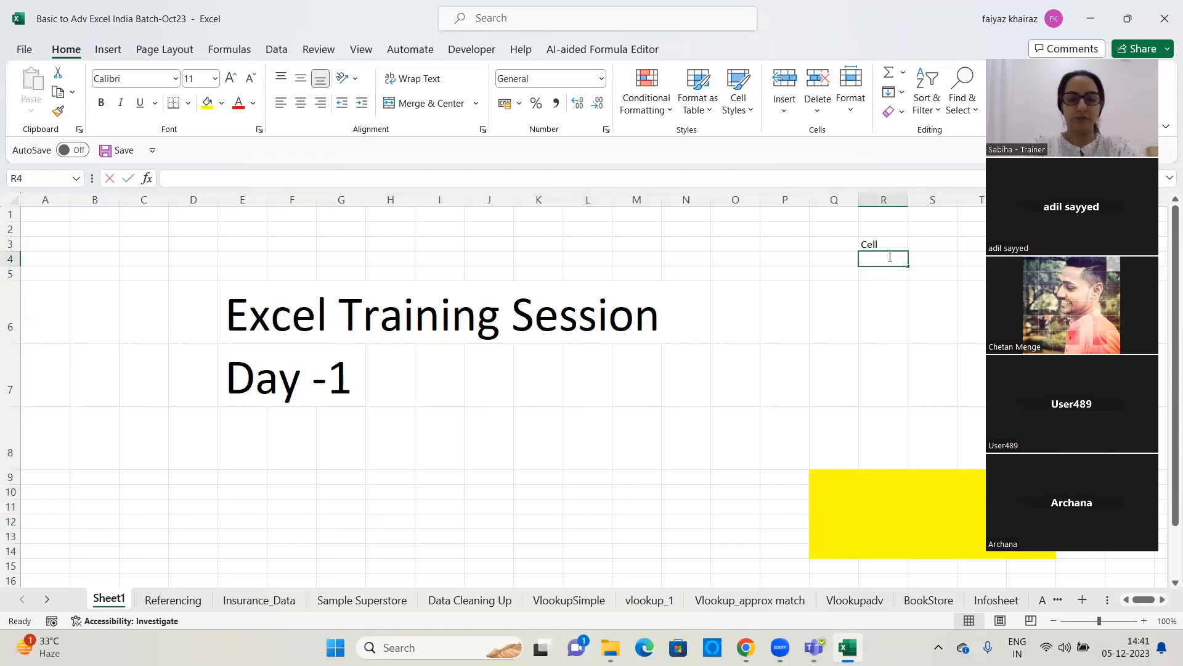
pyautogui.write('Cells')
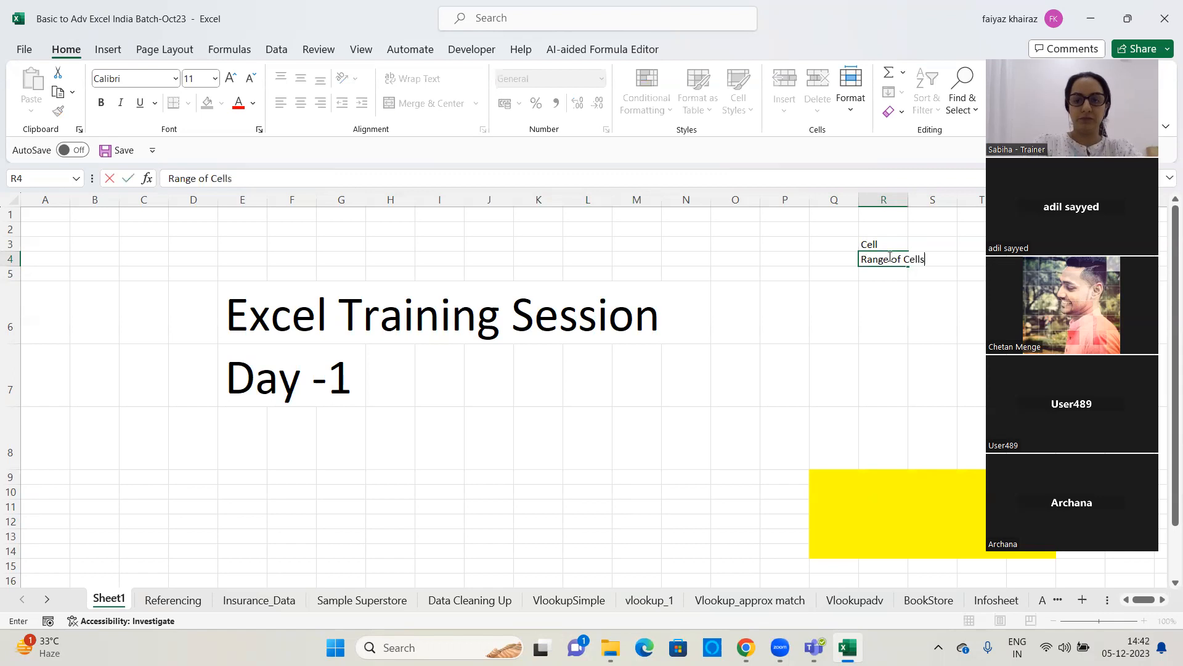
pyautogui.press('Return')
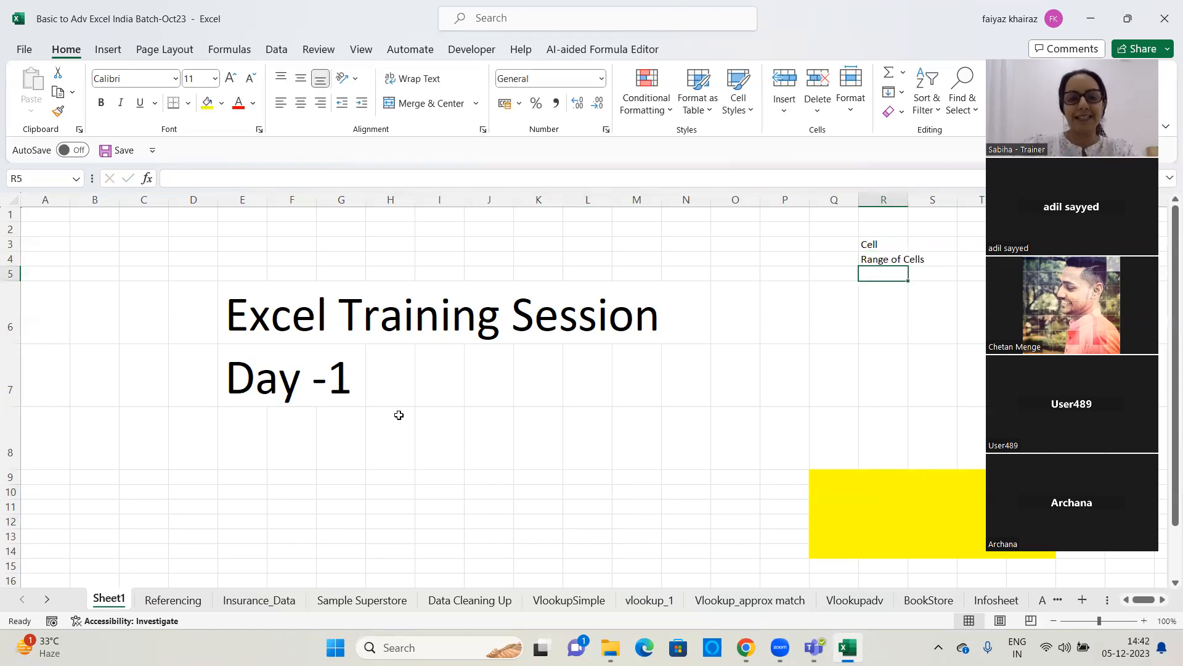
# Select the yellow range Q9:U14 and identify its first cell Q9 and last cell U14
pyautogui.moveTo(840, 483); pyautogui.dragTo(963, 533)
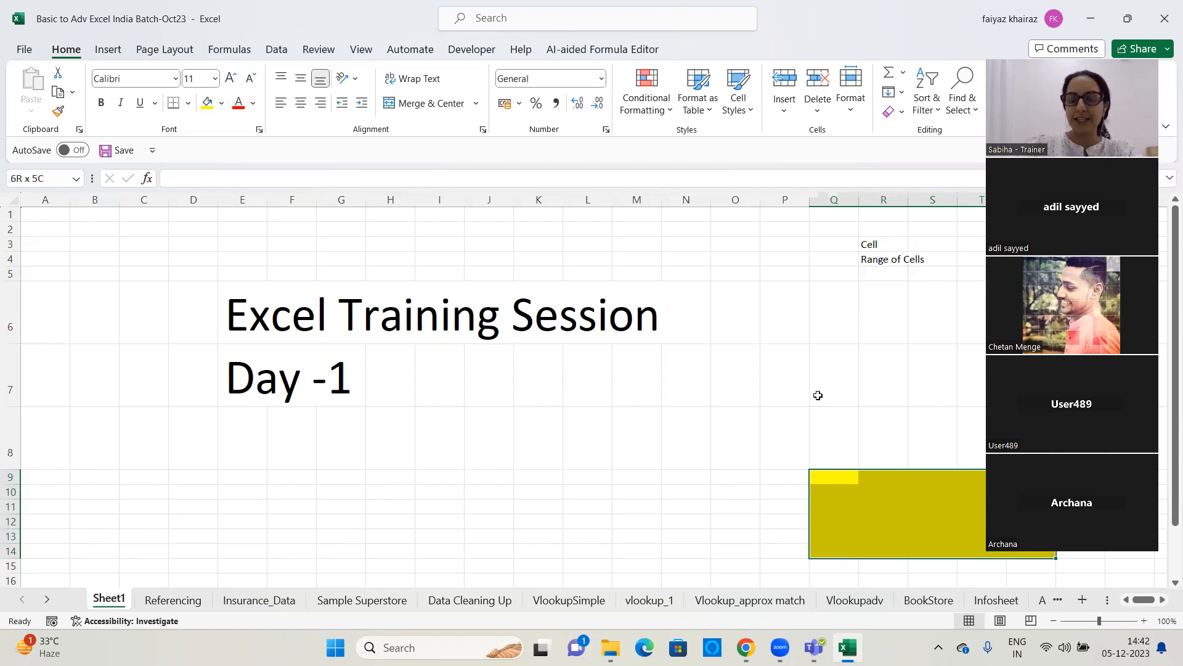
pyautogui.click(217, 550)
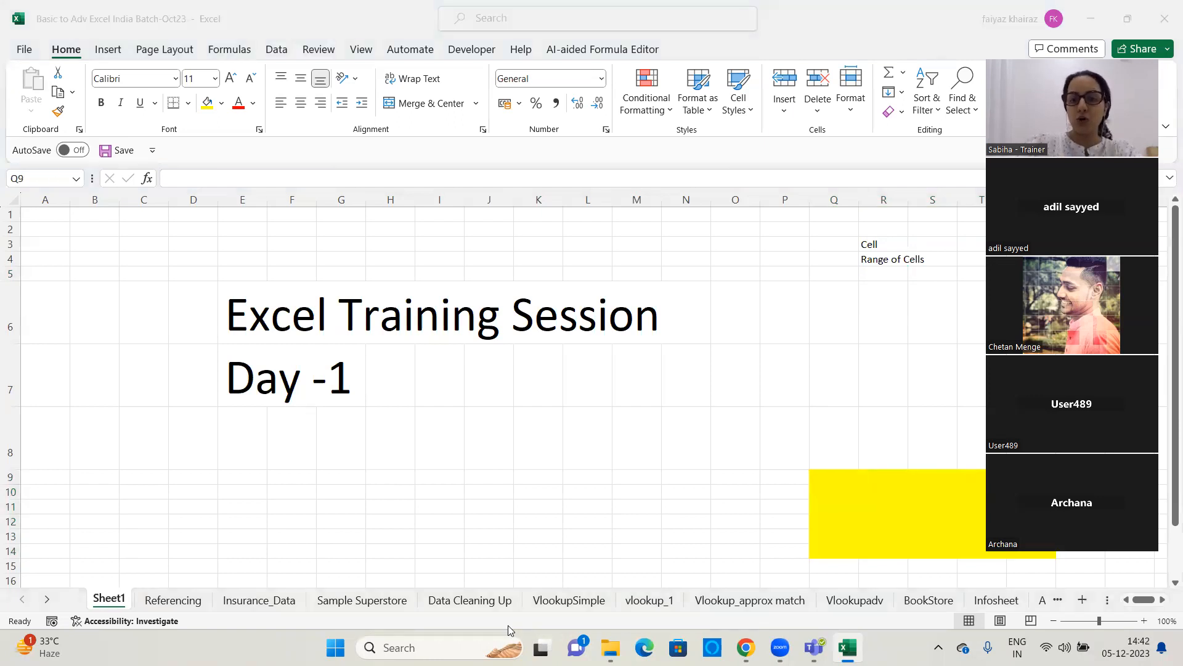
pyautogui.click(826, 482)
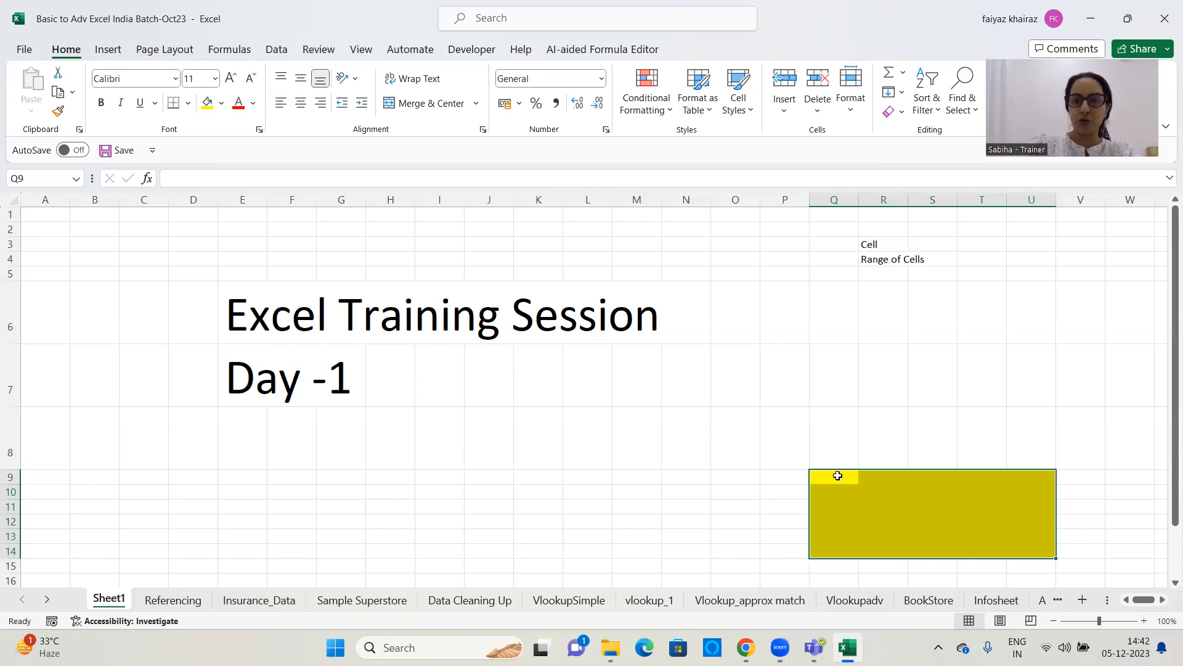
pyautogui.click(1046, 550)
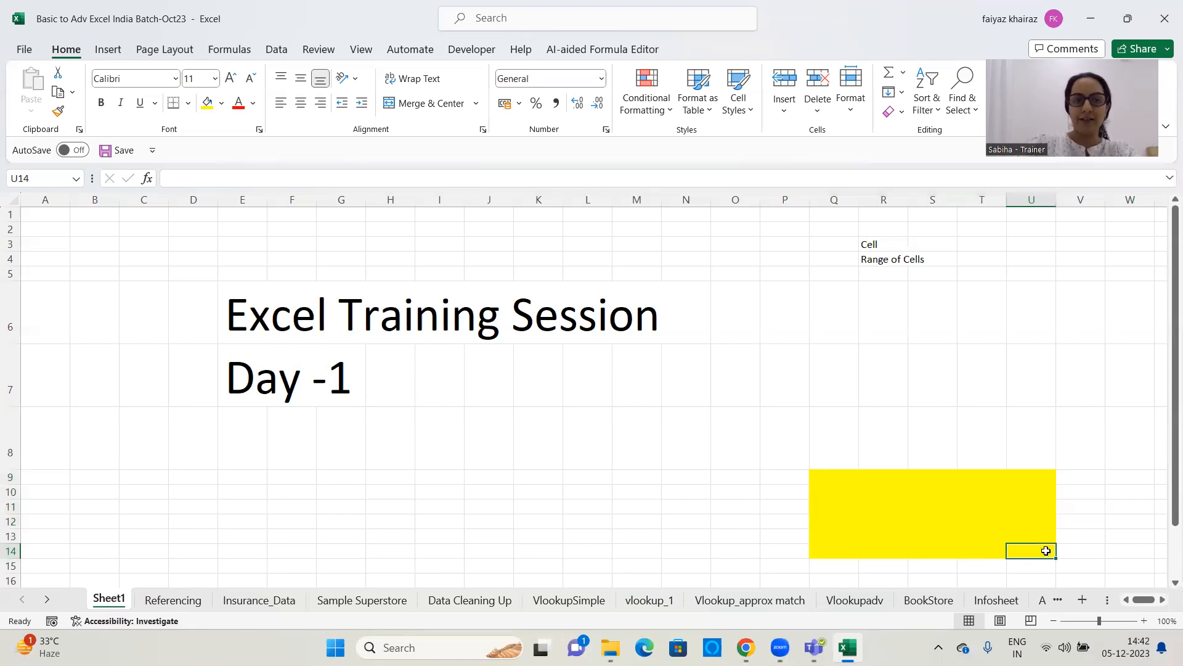
# Enter the yellow block's range reference "Q9:U14" in cell T4, beside the "Range of Cells" label
pyautogui.moveTo(838, 475); pyautogui.dragTo(1034, 545)
pyautogui.click(967, 260)
pyautogui.write('Q9')
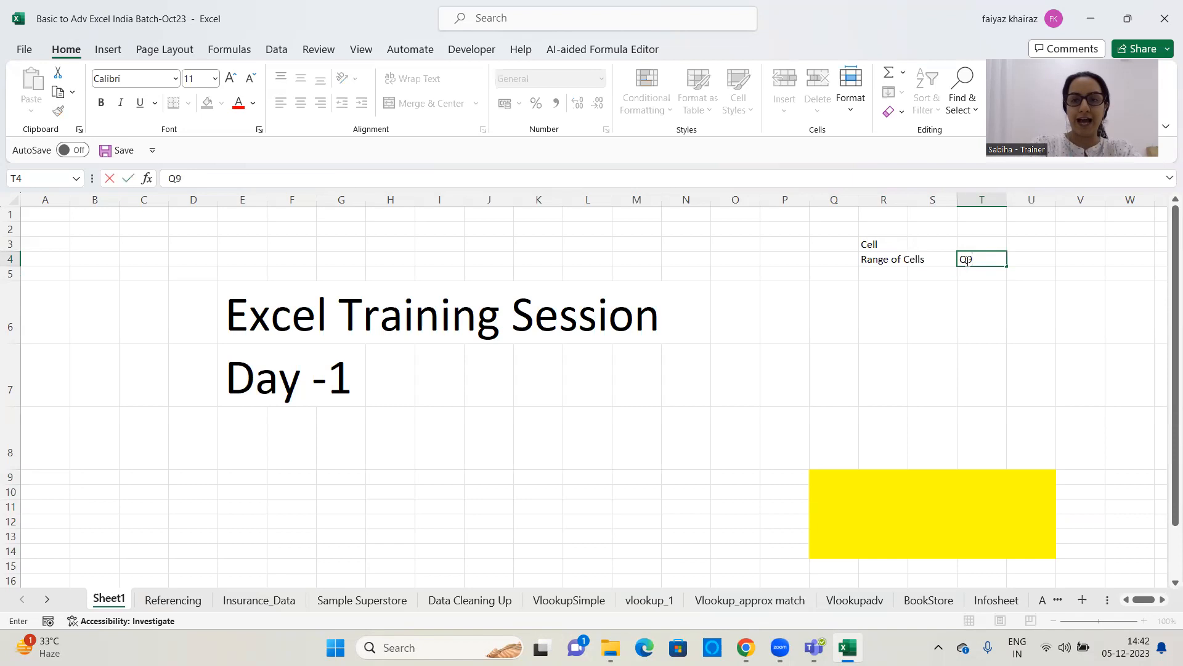
pyautogui.write(':U14')
pyautogui.press('Tab')
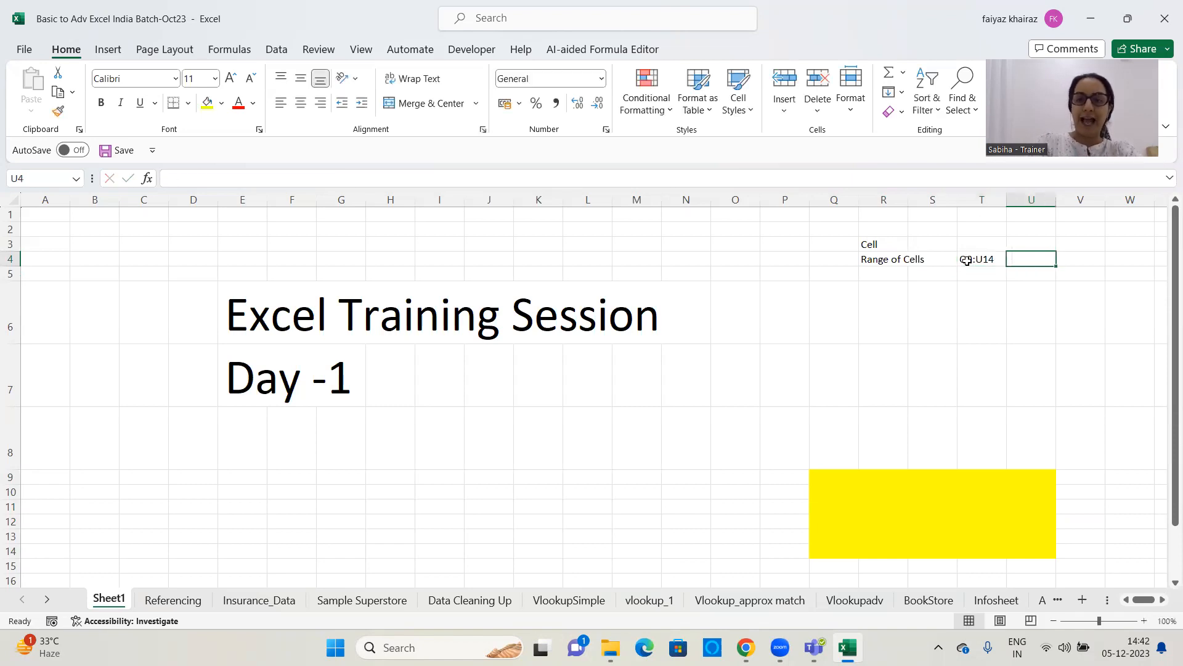
# Enter the explanation "includes all the Cells here" in cell U4, next to the range reference
pyautogui.write('inclus')
pyautogui.write('ides al')
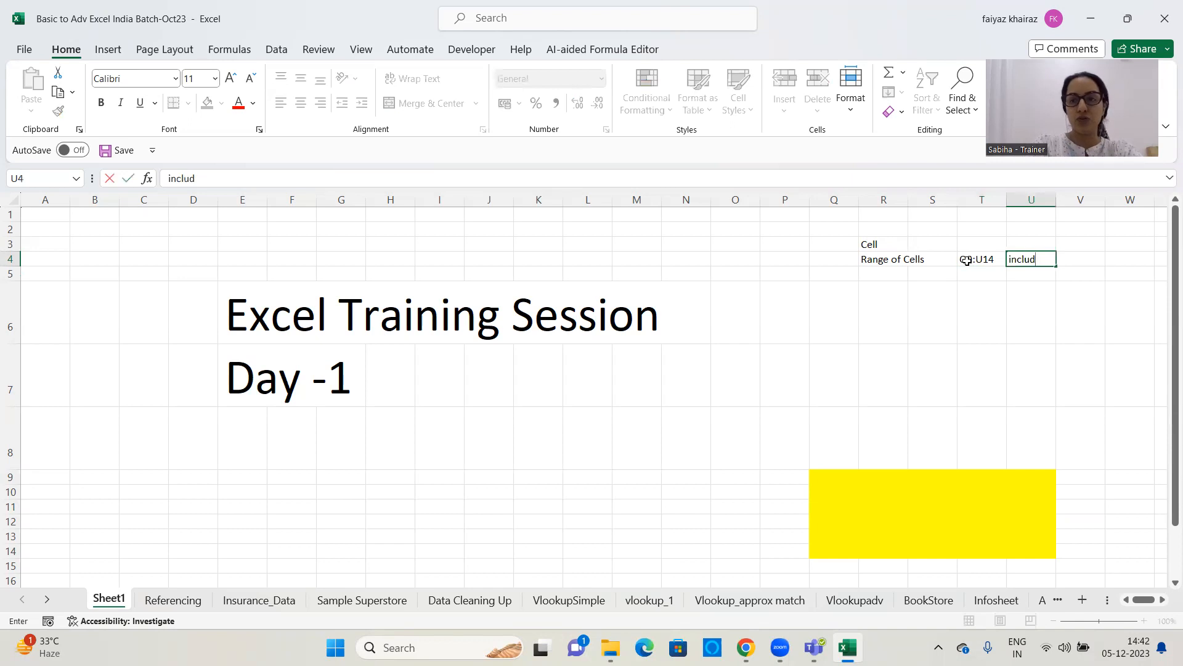
pyautogui.write('l th')
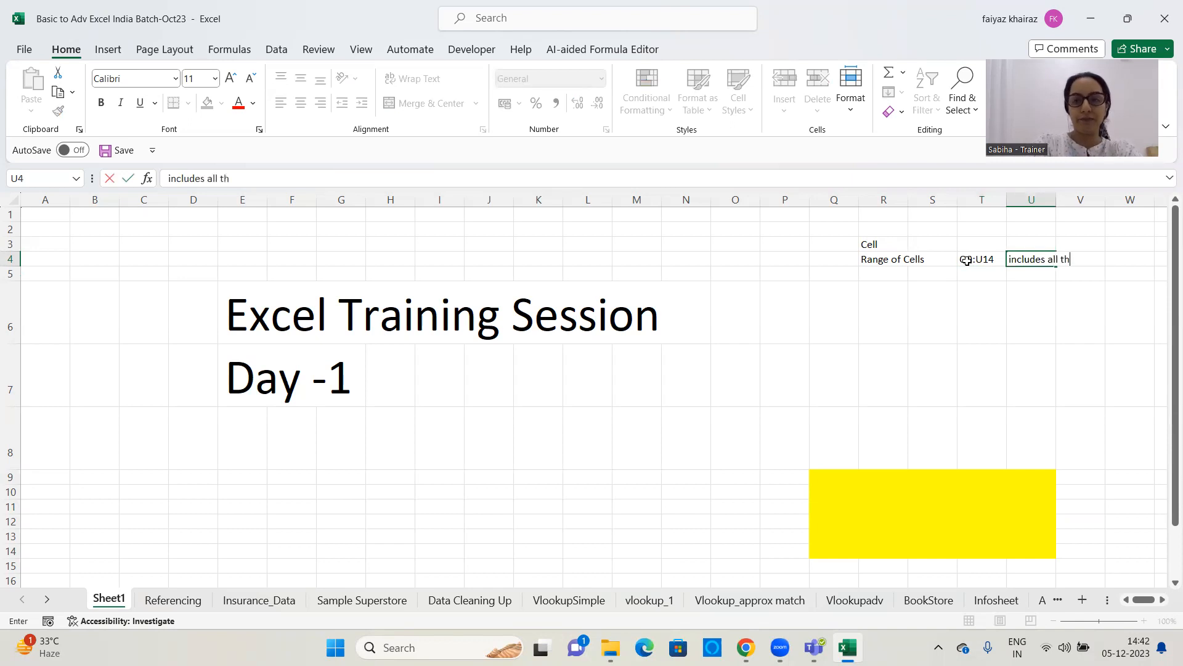
pyautogui.write('e Cells here')
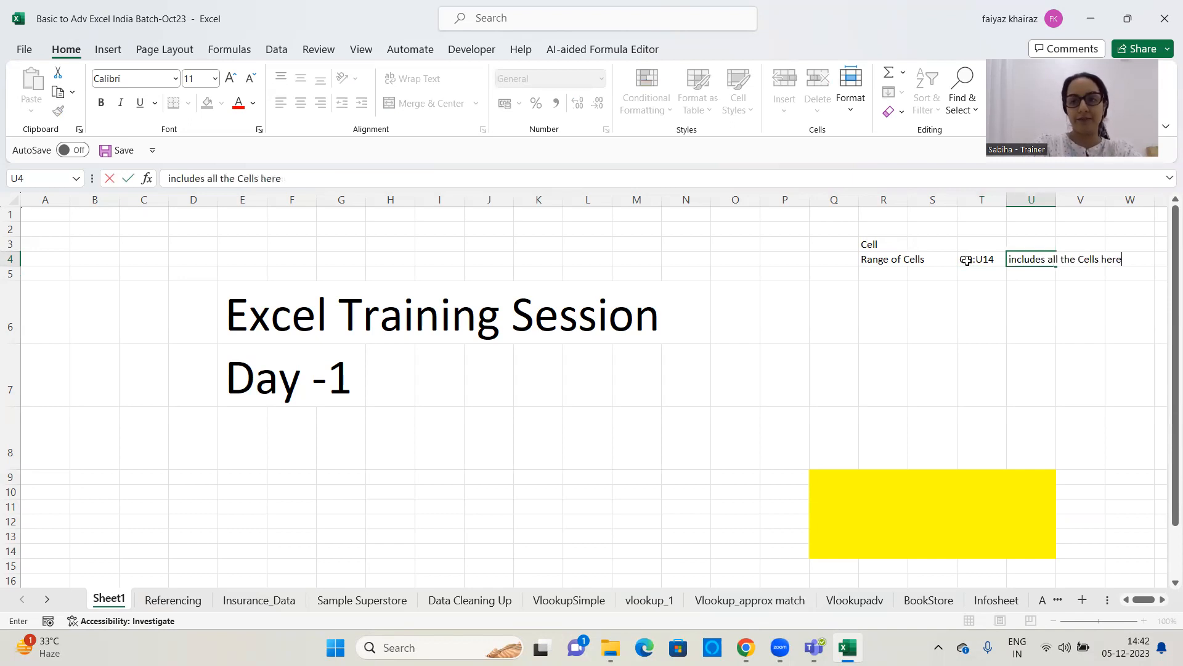
pyautogui.press('Return')
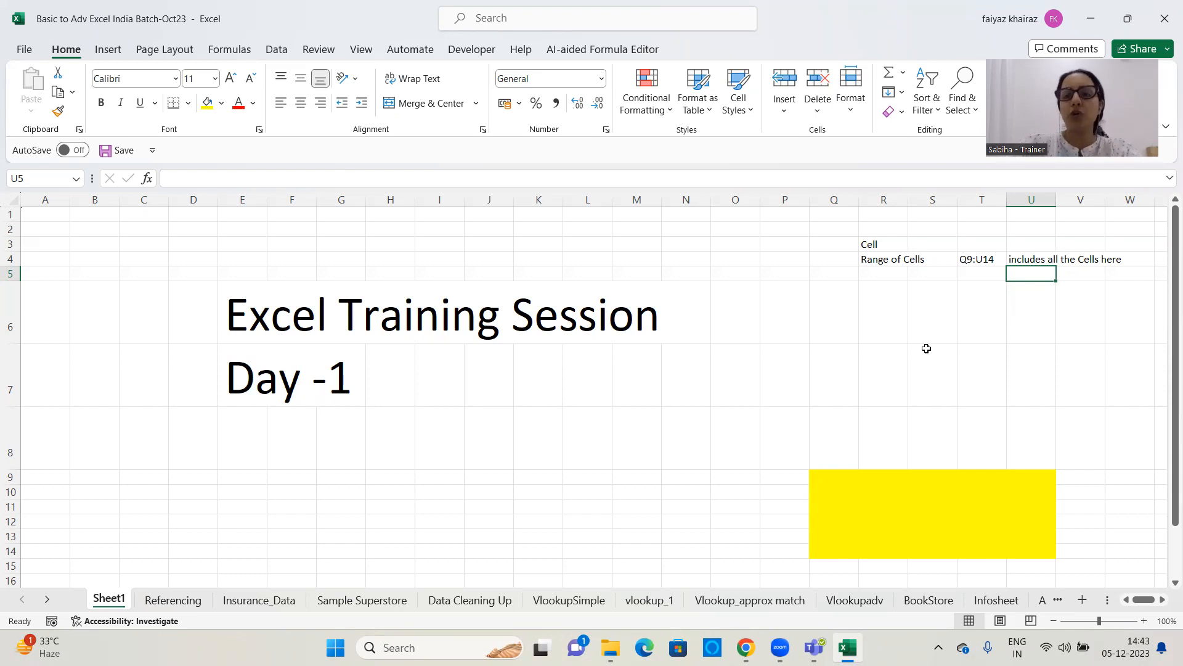
# Select the yellow range Q9:U14 and the whole sheet starting from K10 to examine which cell is active
pyautogui.moveTo(835, 477); pyautogui.dragTo(1046, 553)
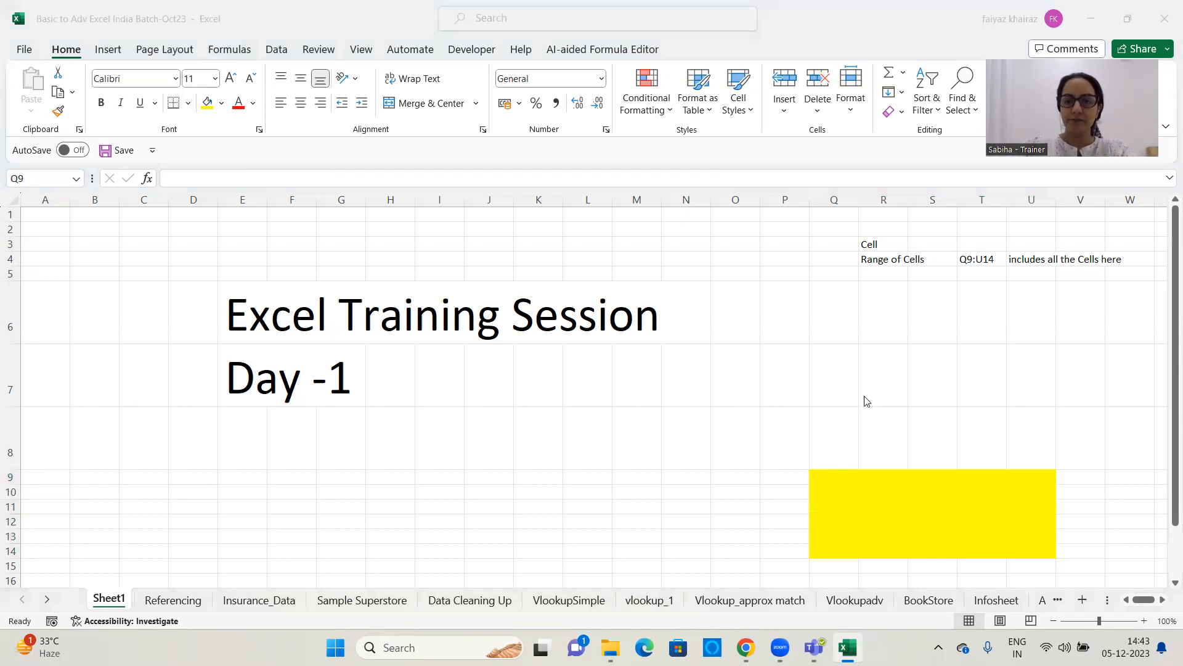
pyautogui.click(847, 478)
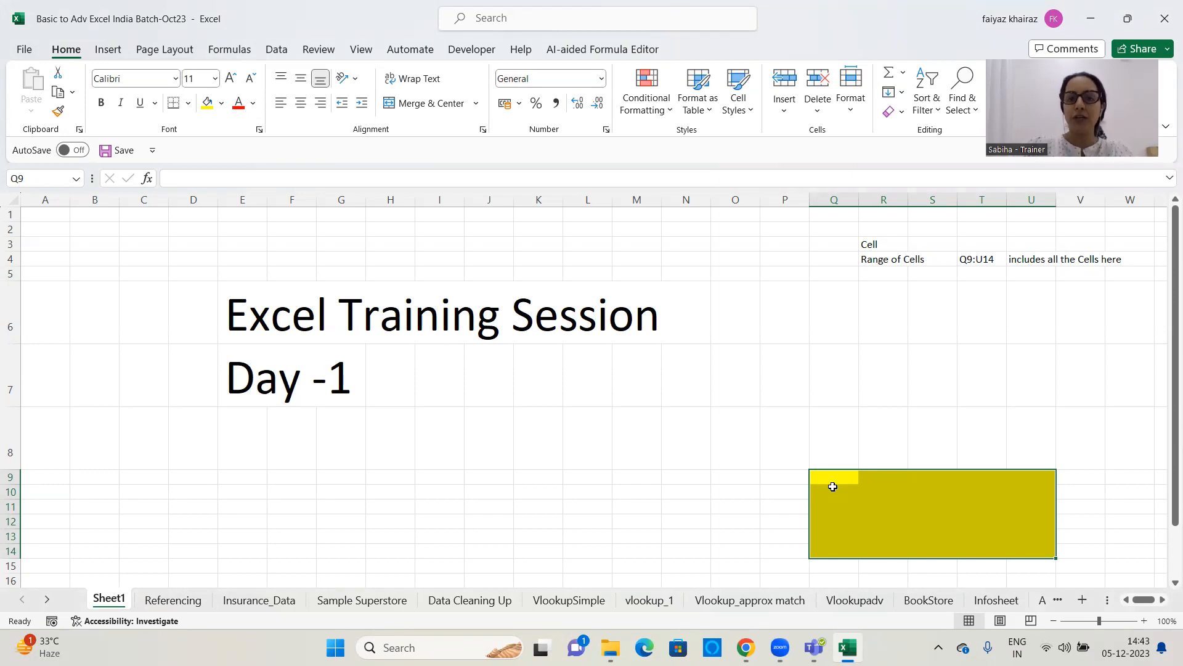
pyautogui.click(520, 498)
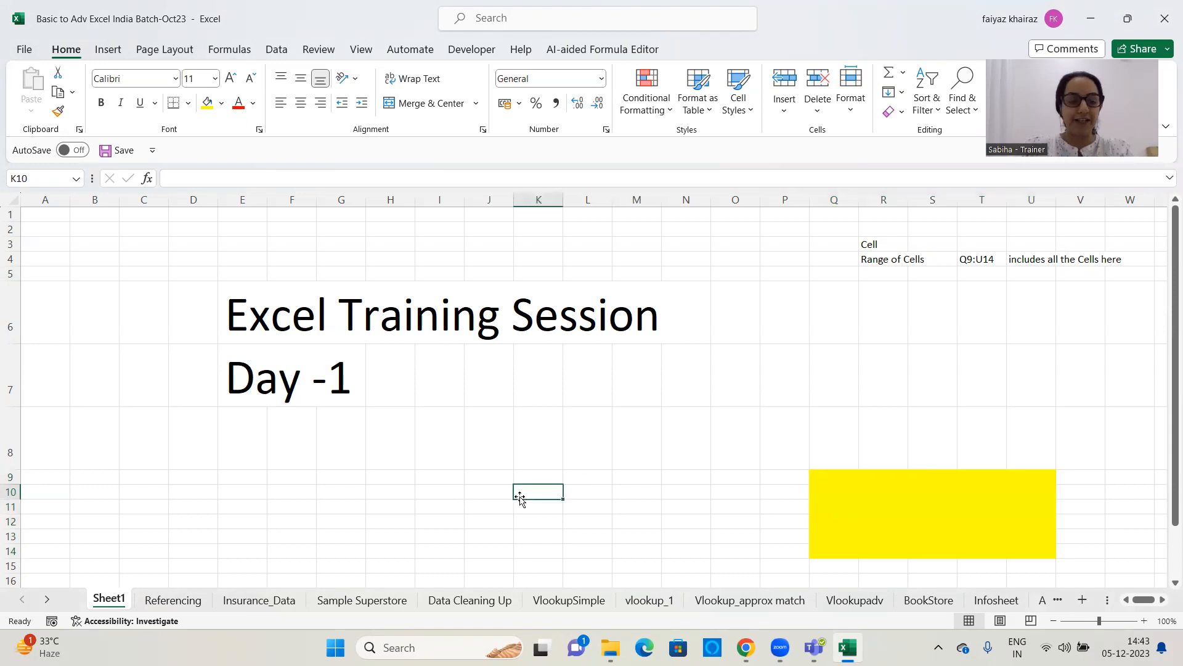
pyautogui.hotkey('ctrl', 'a')
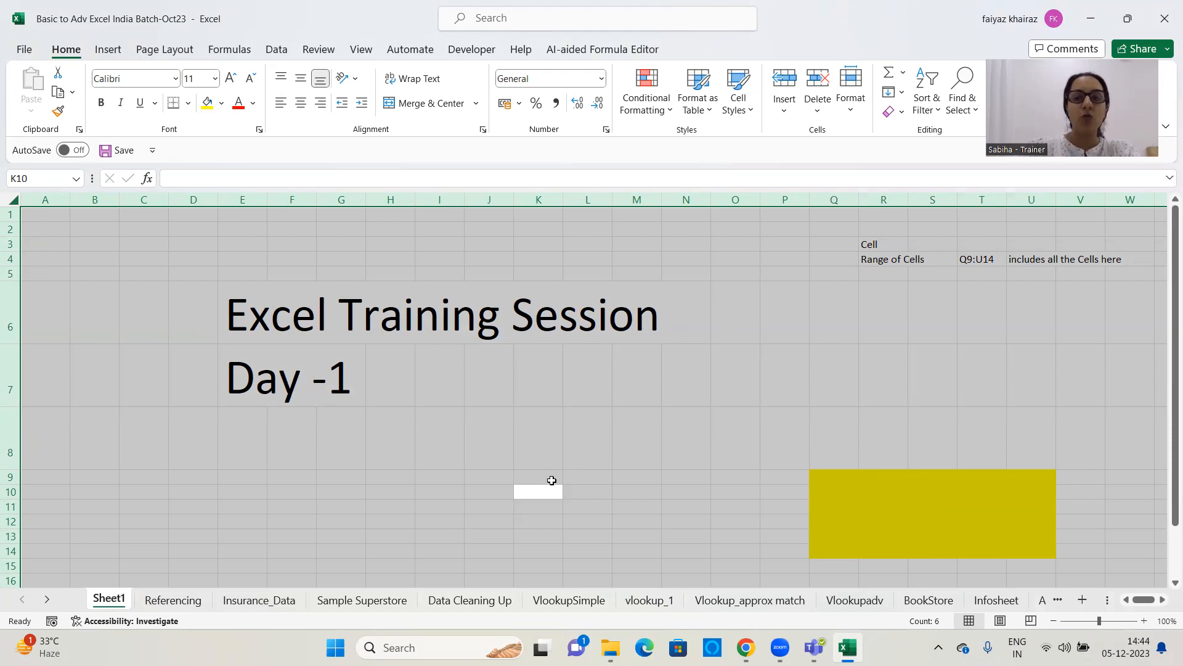
pyautogui.click(664, 413)
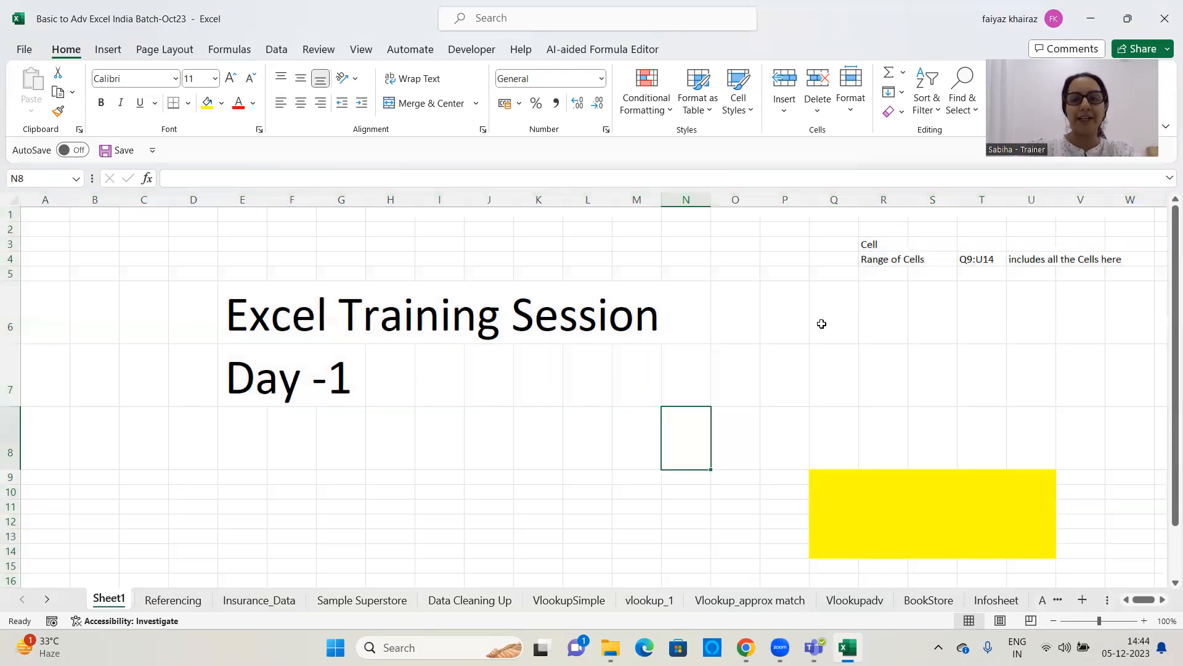
# Enter the note "Only 1 active cell" in cell R5, below the "Range of Cells" label
pyautogui.click(878, 272)
pyautogui.write('O')
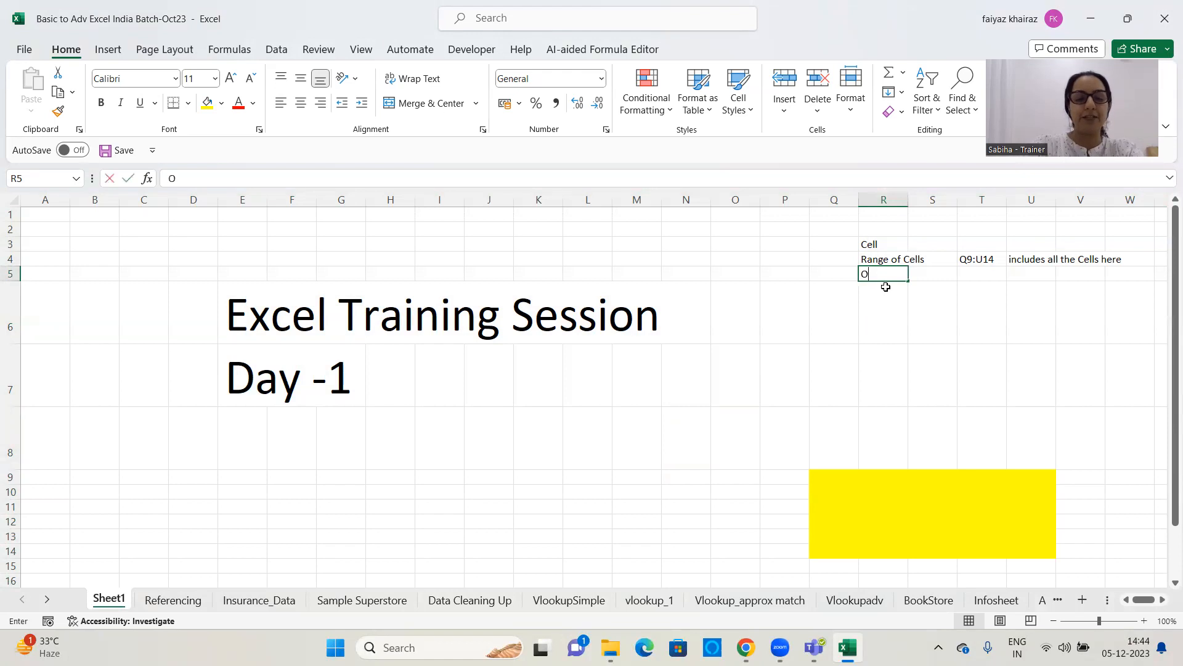
pyautogui.write('nly 1 actibe')
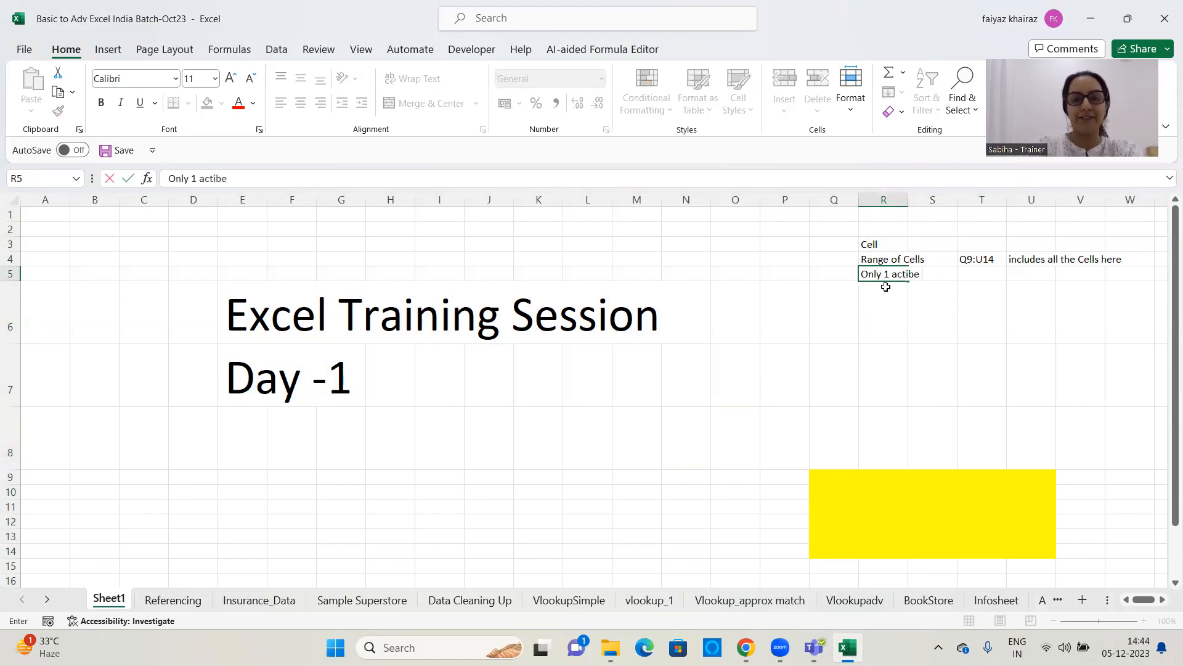
pyautogui.press('BackSpace')
pyautogui.press('BackSpace')
pyautogui.write('ve cell')
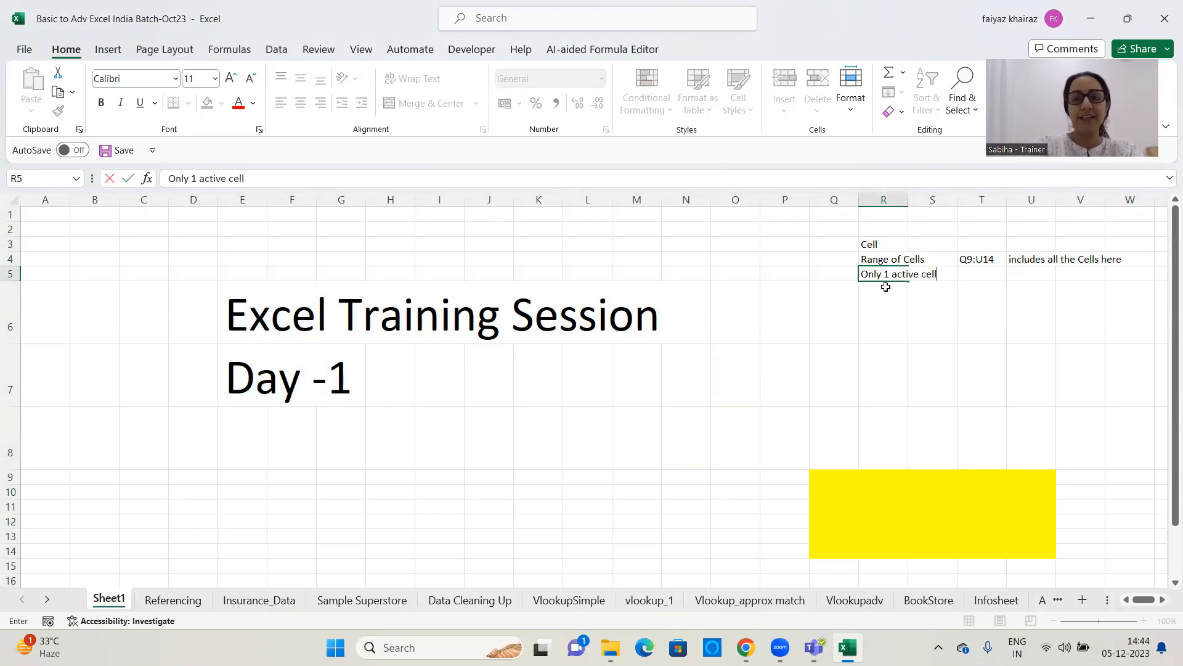
pyautogui.press('Return')
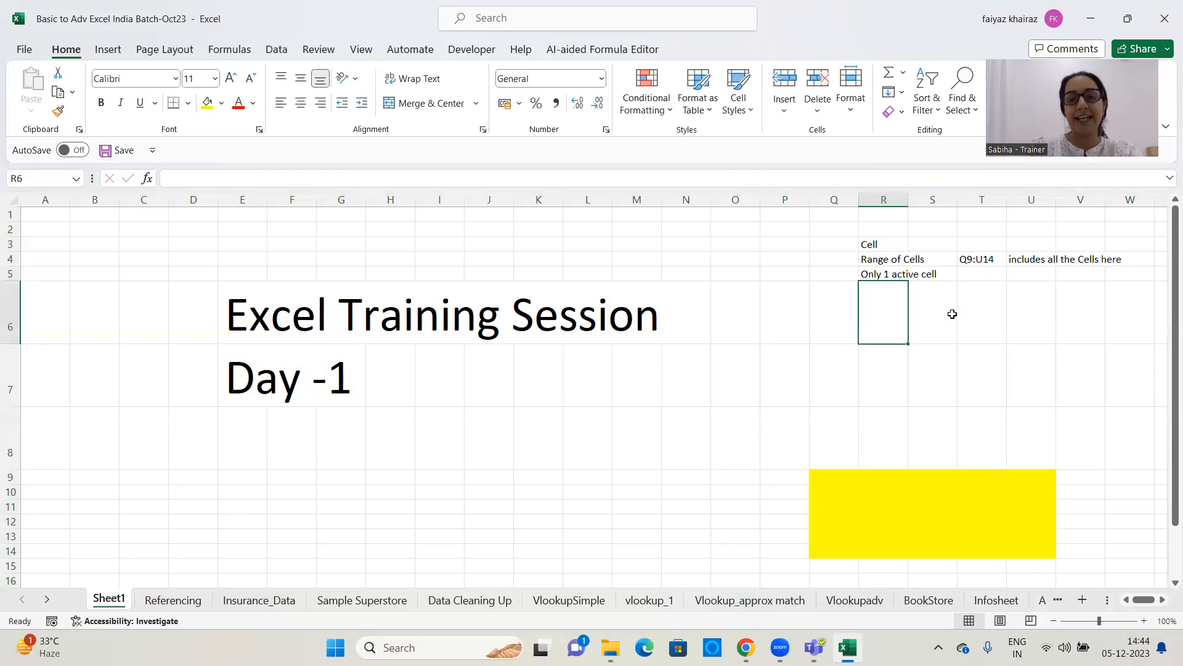
# Demonstrate the active cell by selecting single cells, an empty block below the title, and the whole sheet from D10 and from I10
pyautogui.click(933, 310)
pyautogui.click(896, 313)
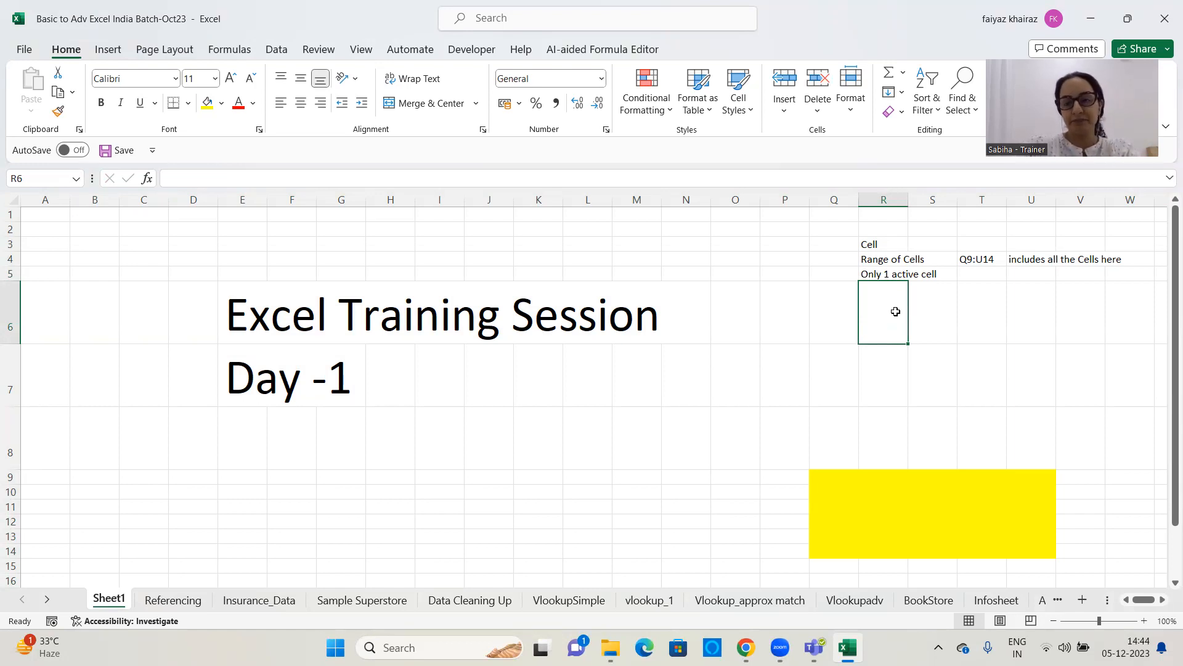
pyautogui.click(509, 456)
pyautogui.moveTo(592, 447); pyautogui.dragTo(736, 524)
pyautogui.click(181, 491)
pyautogui.hotkey('ctrl', 'a')
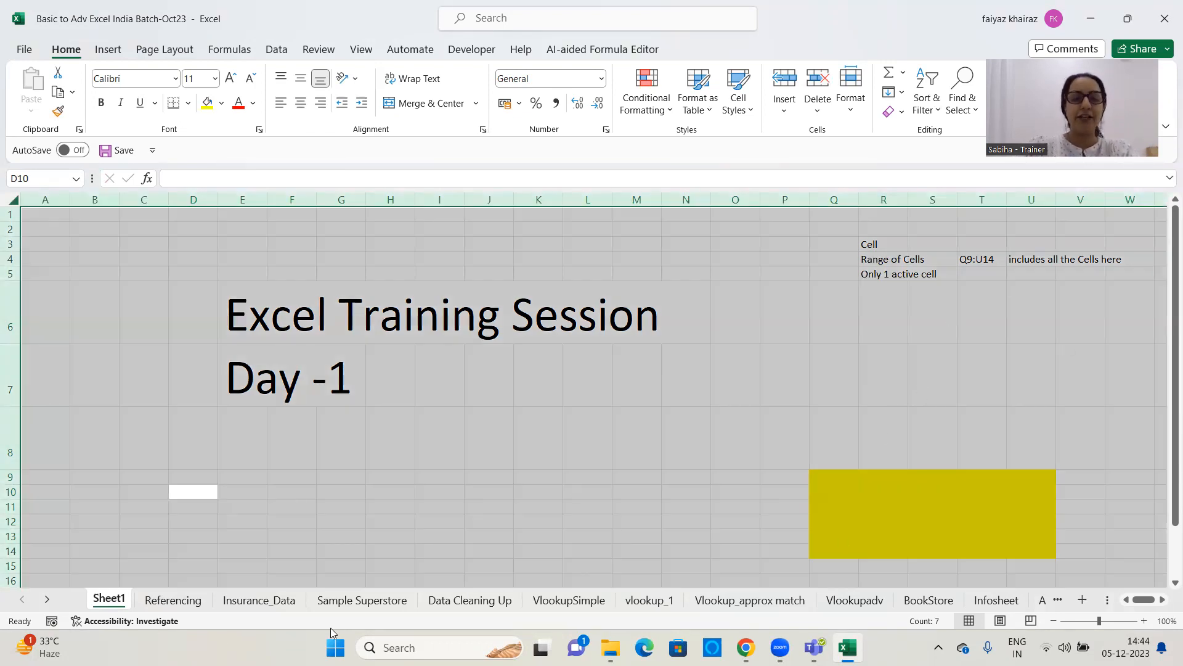
pyautogui.click(824, 5)
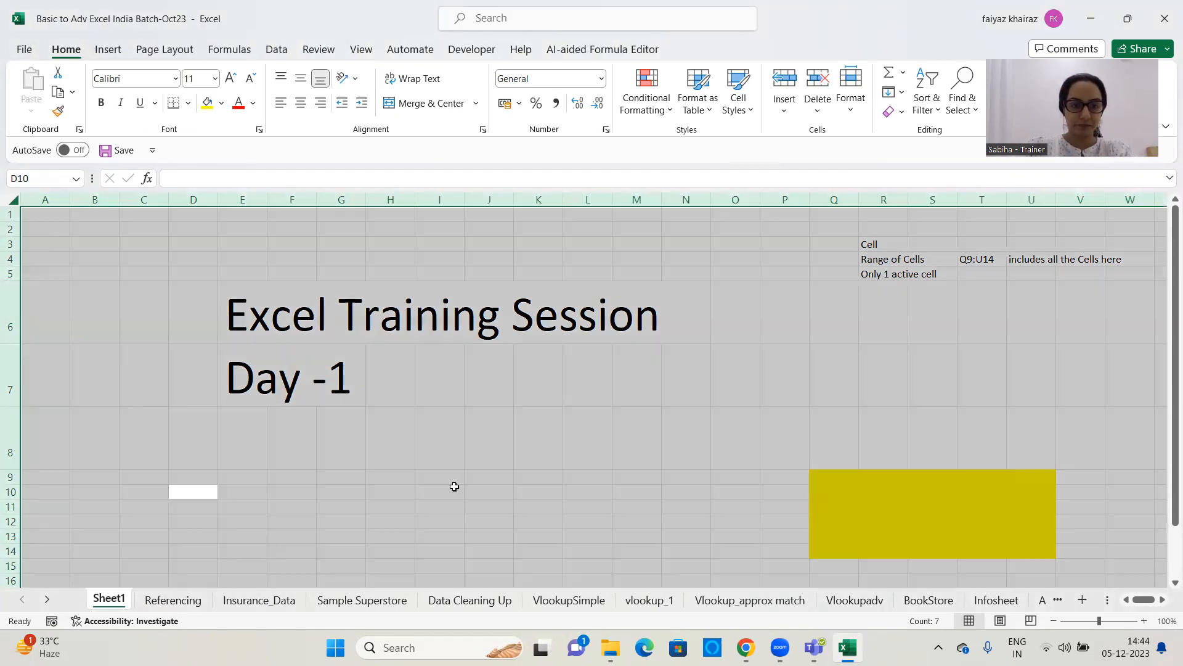
pyautogui.click(454, 487)
pyautogui.hotkey('ctrl', 'a')
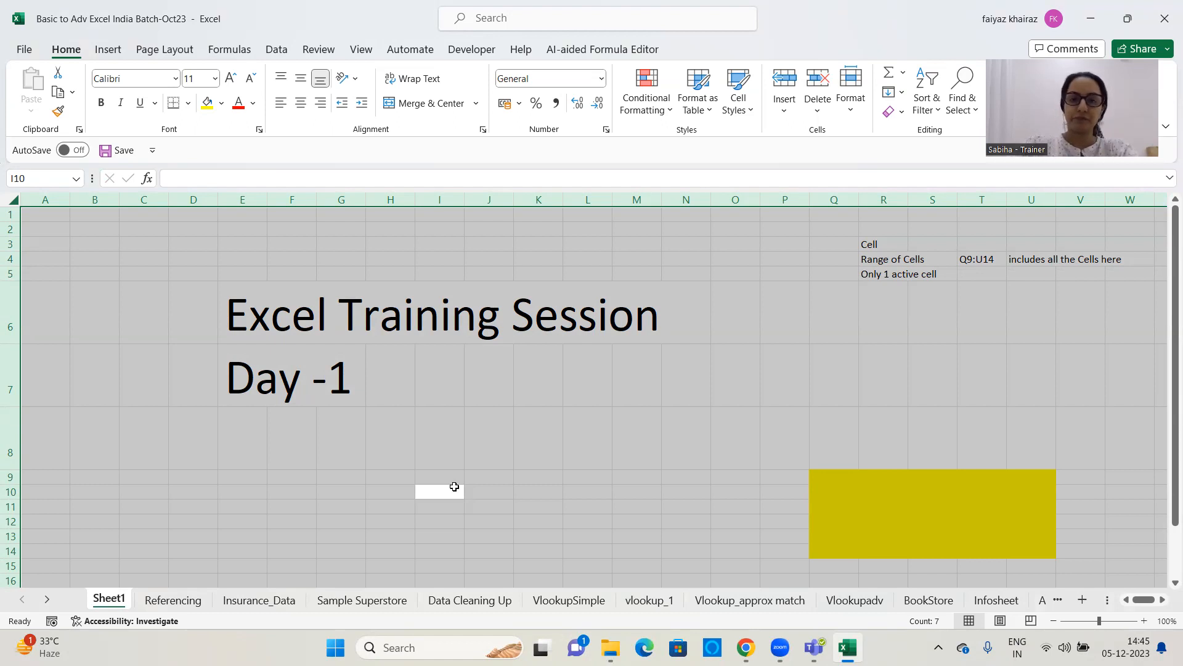
# Enter the label "Sheet" in cell R6, below the active cell note
pyautogui.click(875, 331)
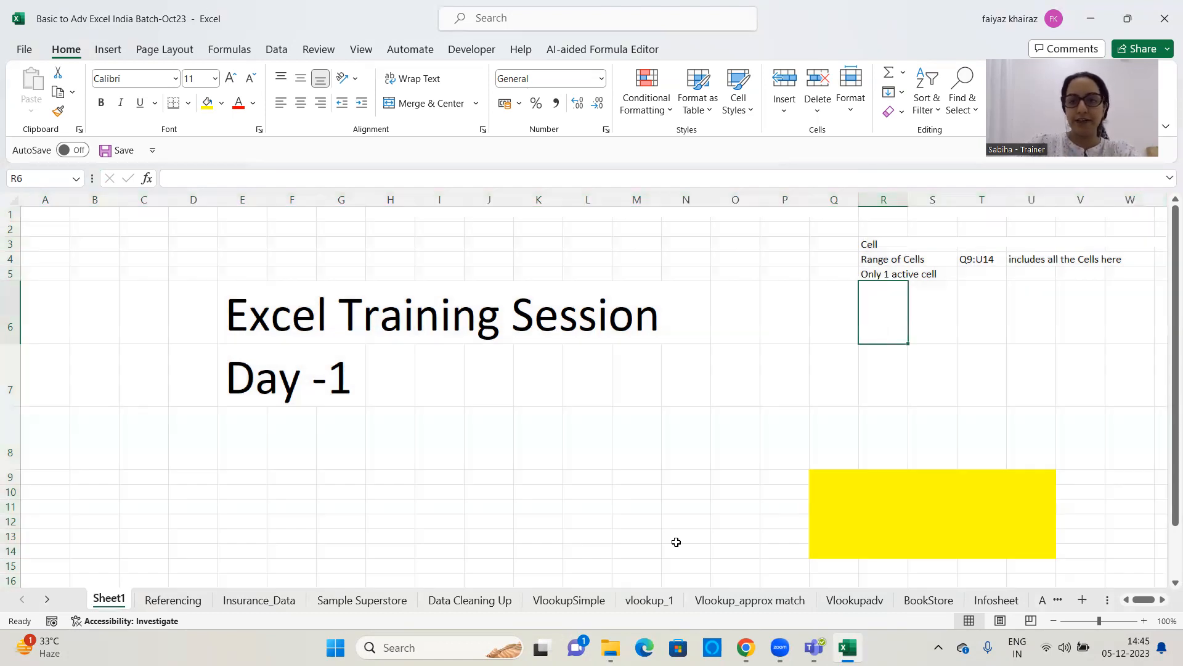
pyautogui.hotkey('alt', 'Tab')
pyautogui.click(880, 324)
pyautogui.write('Sheet')
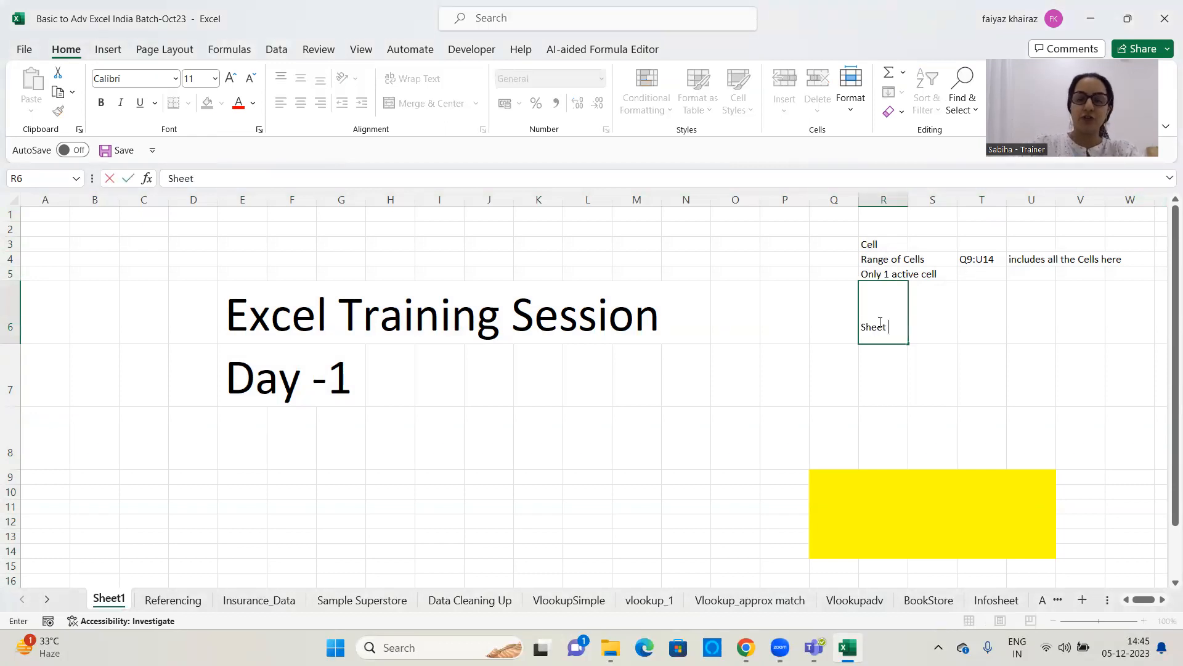
pyautogui.click(1003, 347)
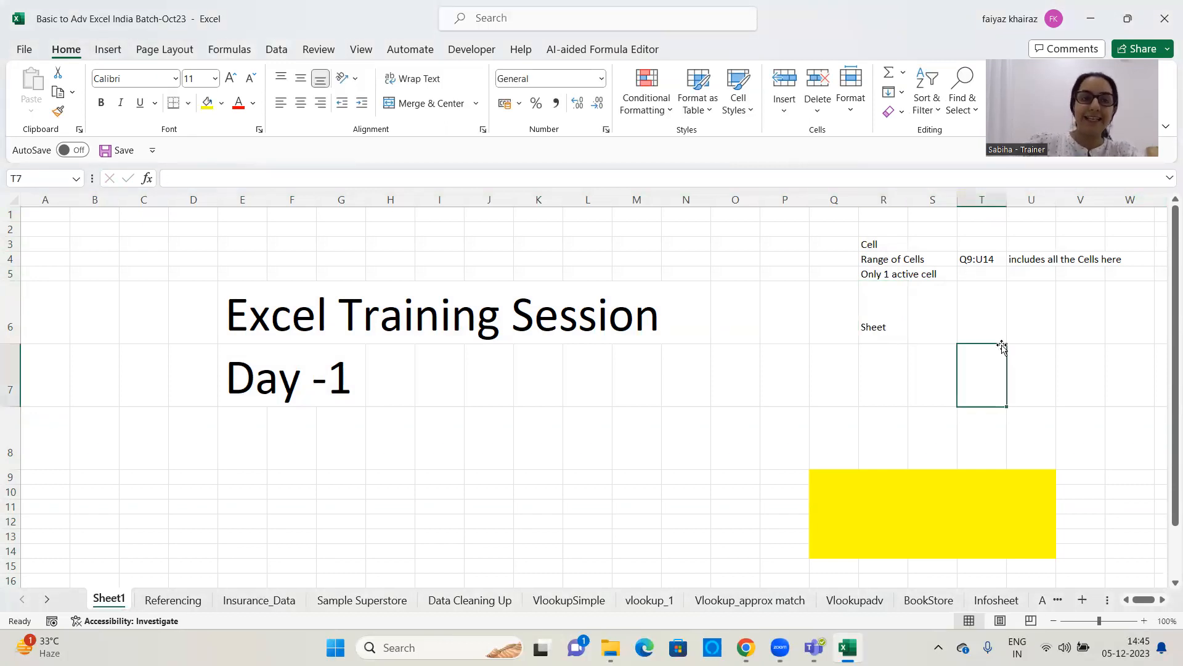
# Look through the Referencing, Insurance_Data and Sample Superstore sheets and return to Sheet1
pyautogui.hotkey('ctrl', 'pagedown')
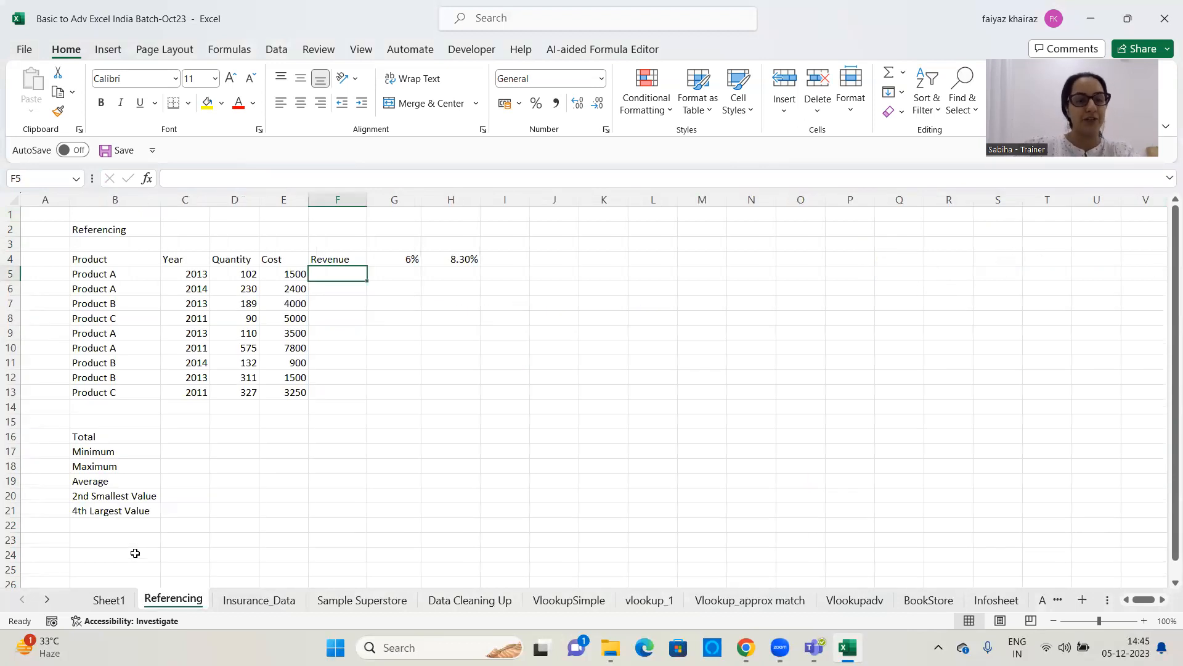
pyautogui.hotkey('ctrl', 'pagedown')
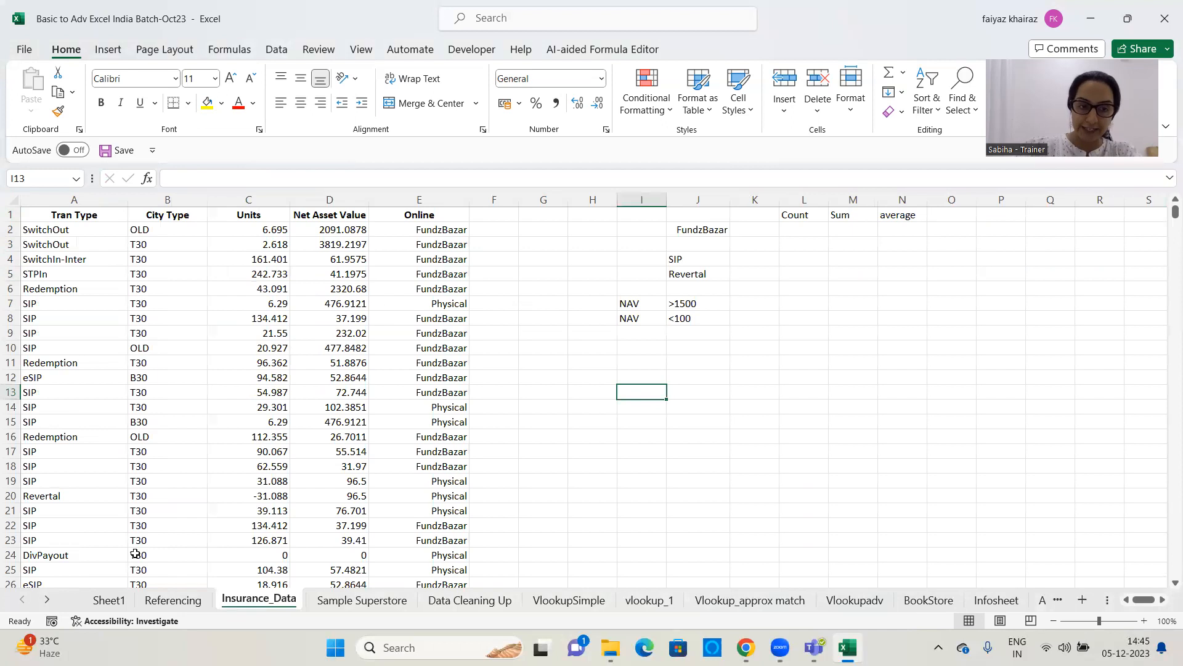
pyautogui.hotkey('ctrl', 'pagedown')
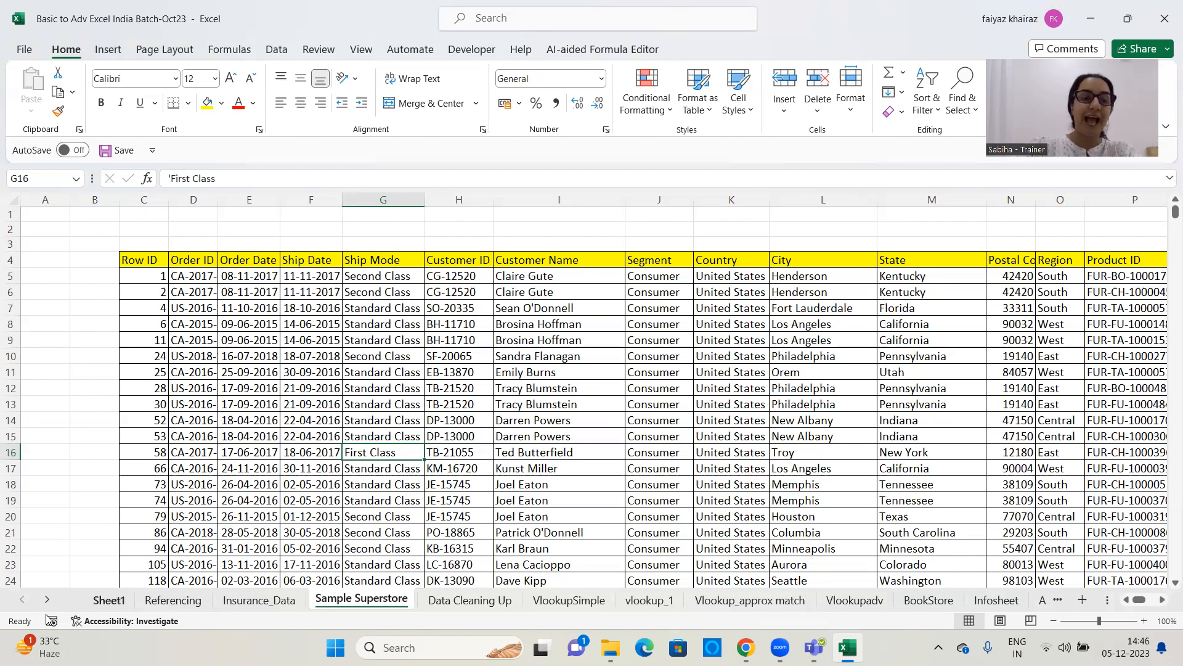
pyautogui.click(99, 601)
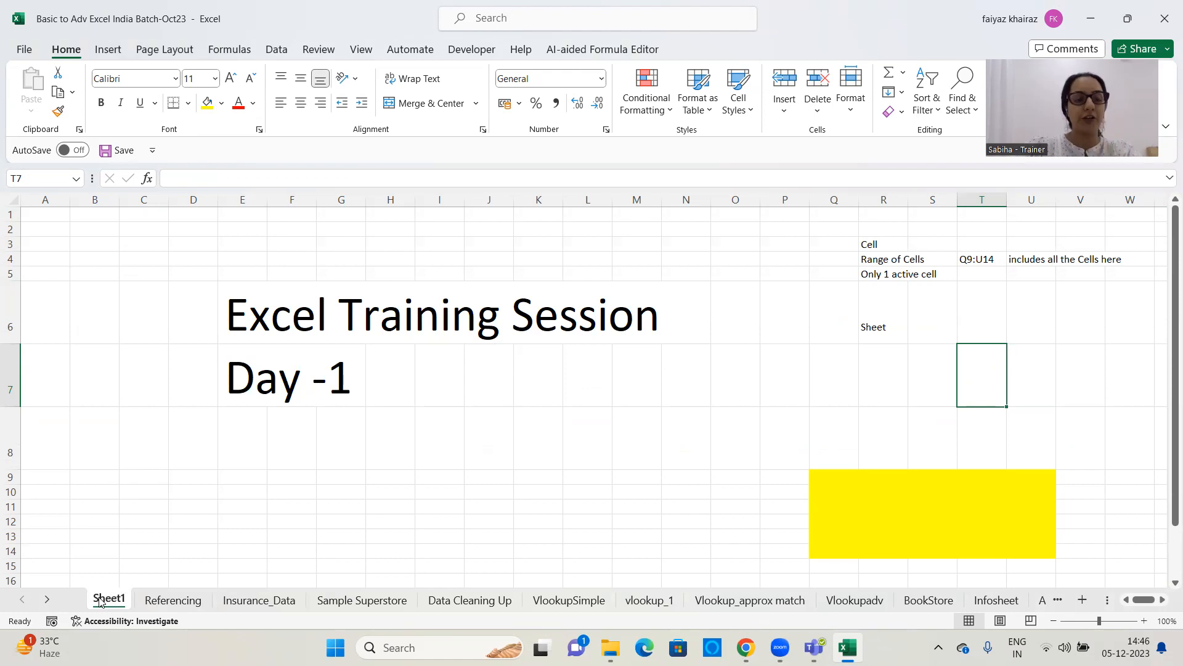
# Rename the worksheet Sheet1 as "lesson1"
pyautogui.doubleClick(110, 600)
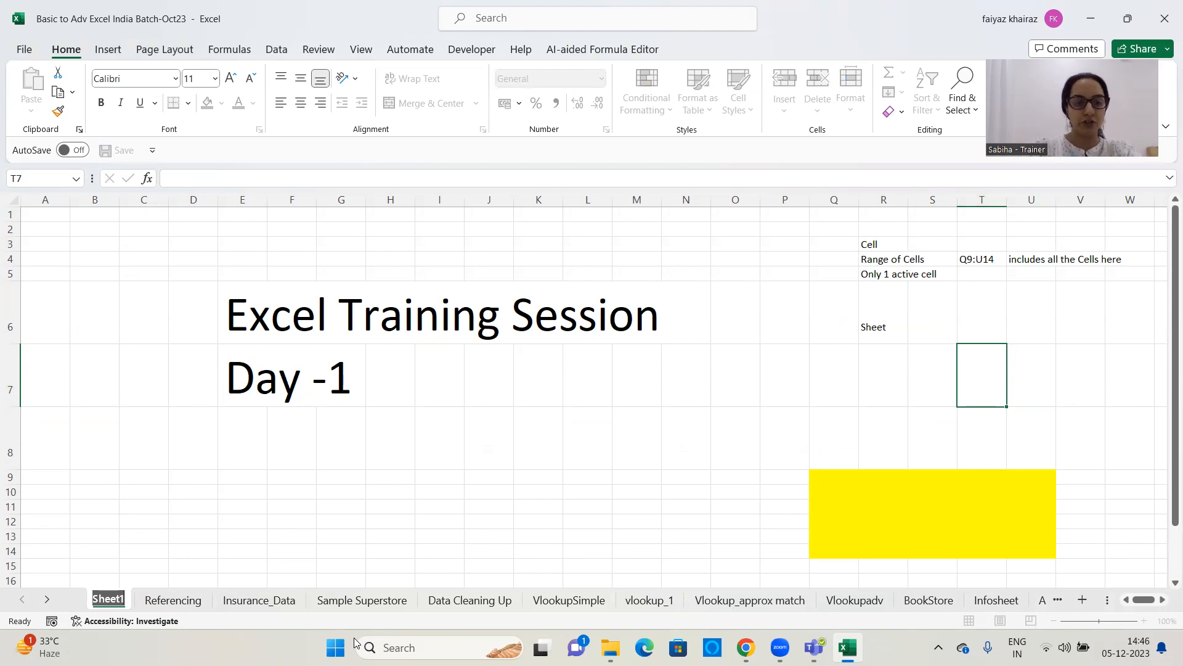
pyautogui.press('BackSpace')
pyautogui.write('I')
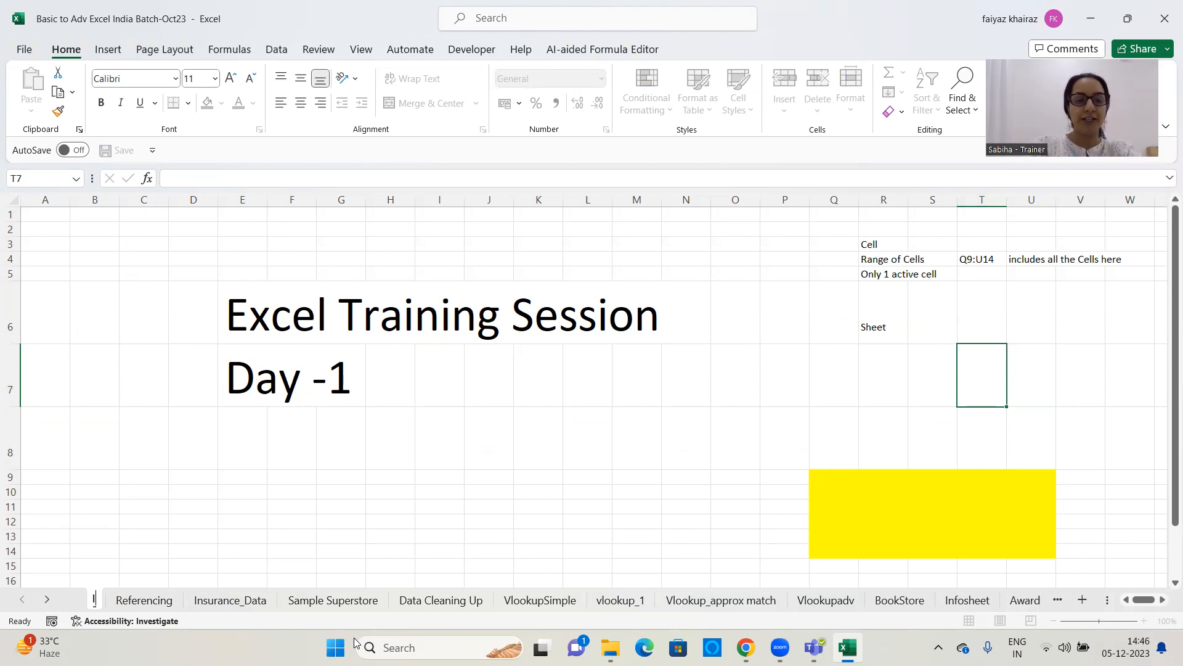
pyautogui.write('es')
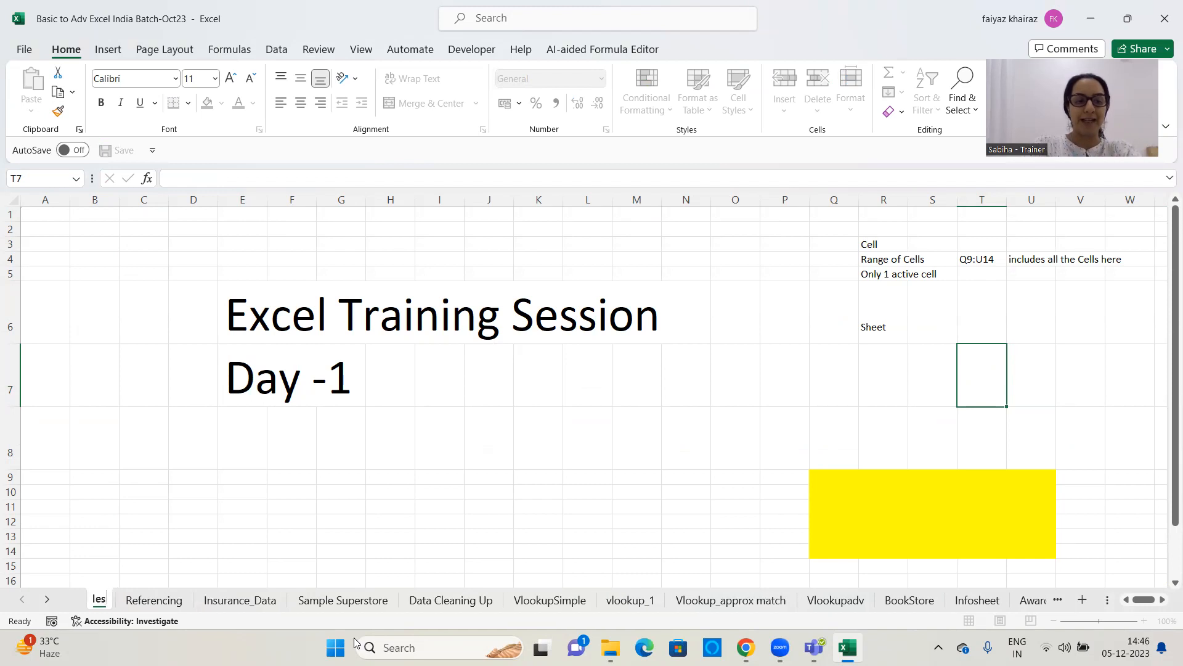
pyautogui.write('son1')
pyautogui.click(73, 501)
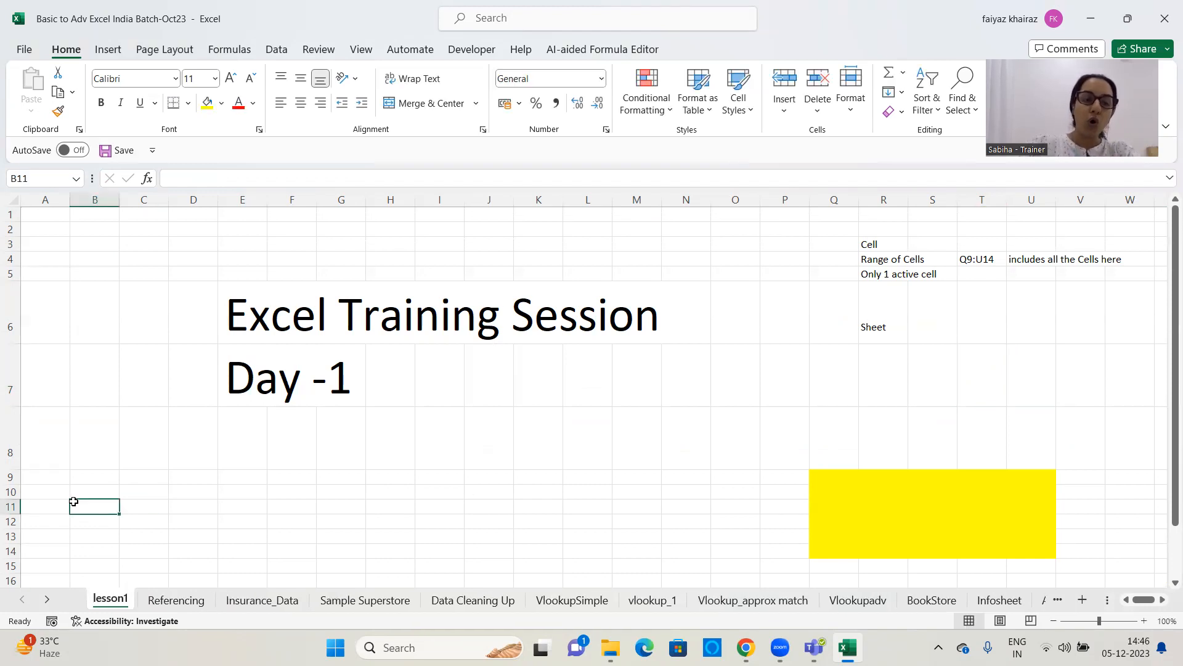
# Open the lesson1 sheet's name for editing with the Rename command and leave it without entering a new name
pyautogui.rightClick(119, 598)
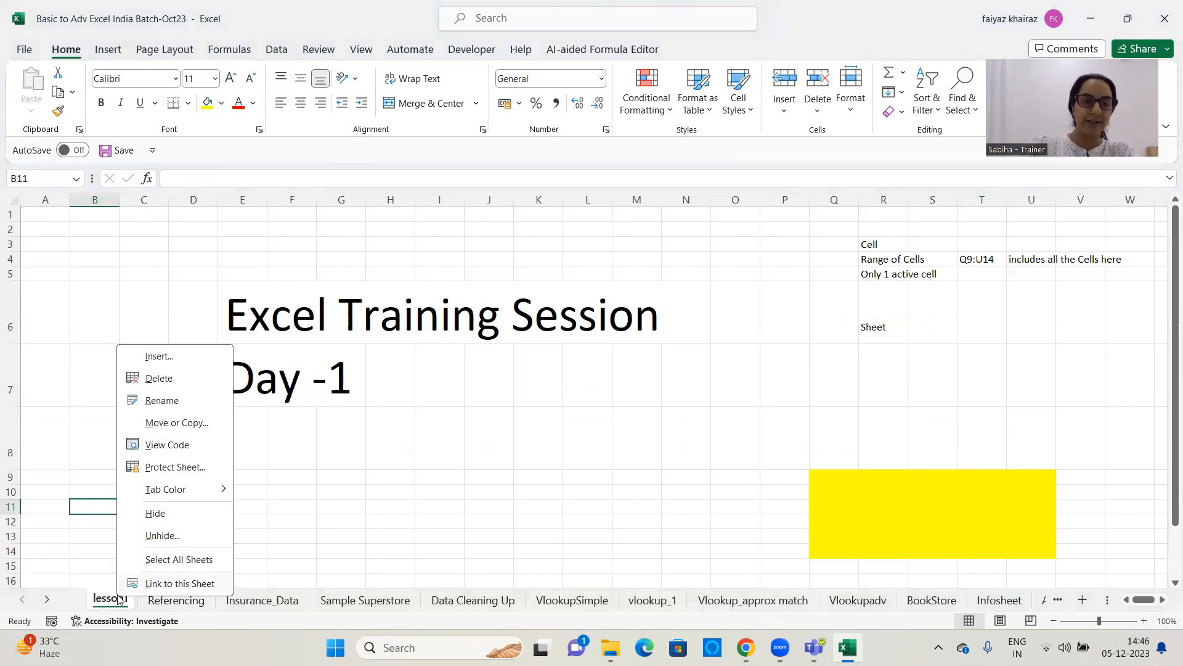
pyautogui.click(167, 401)
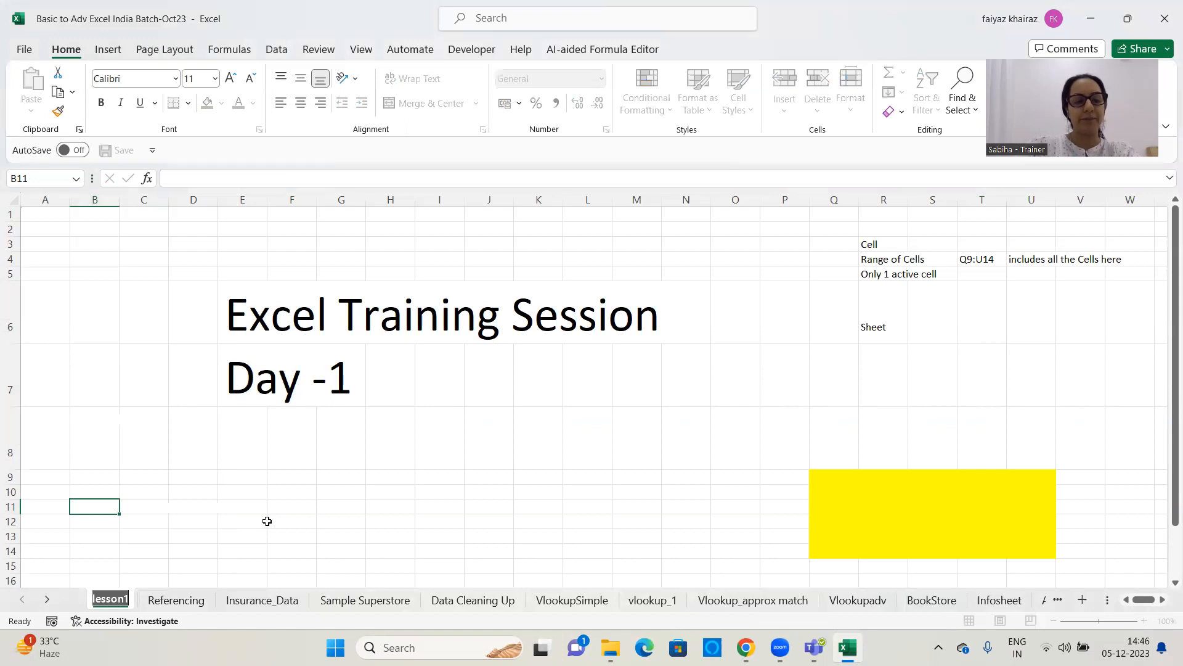
pyautogui.click(267, 521)
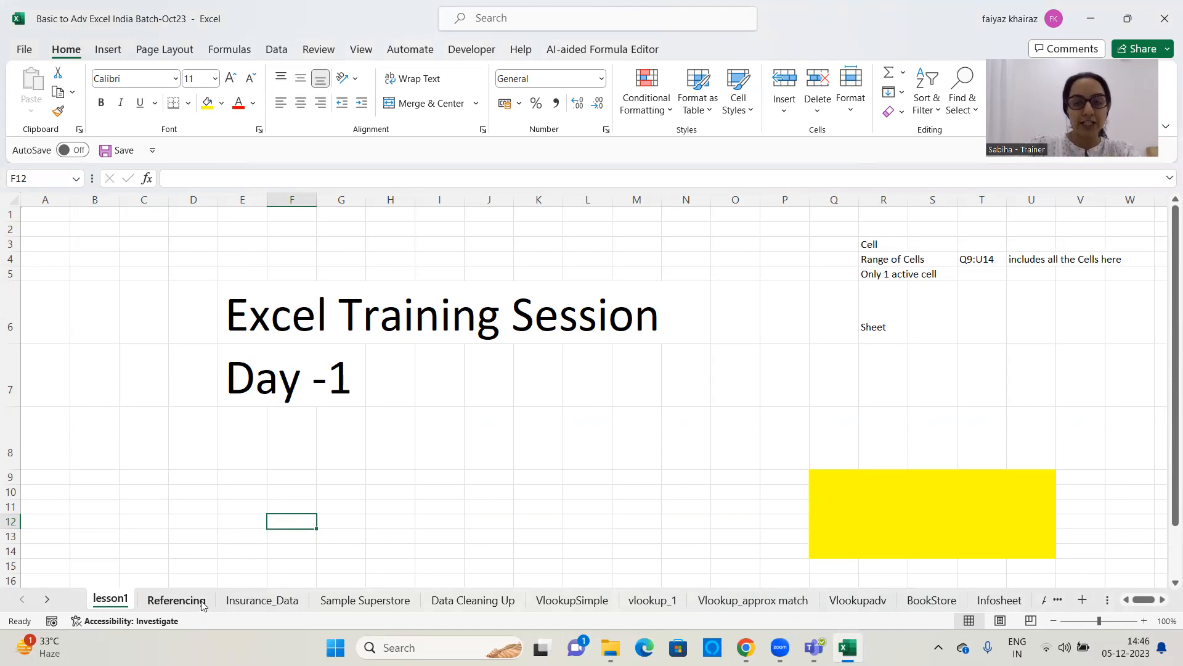
# Enter the note "Many sheets - Excel Workbook" in cell R7, below the Sheet label
pyautogui.click(866, 379)
pyautogui.write('Many s')
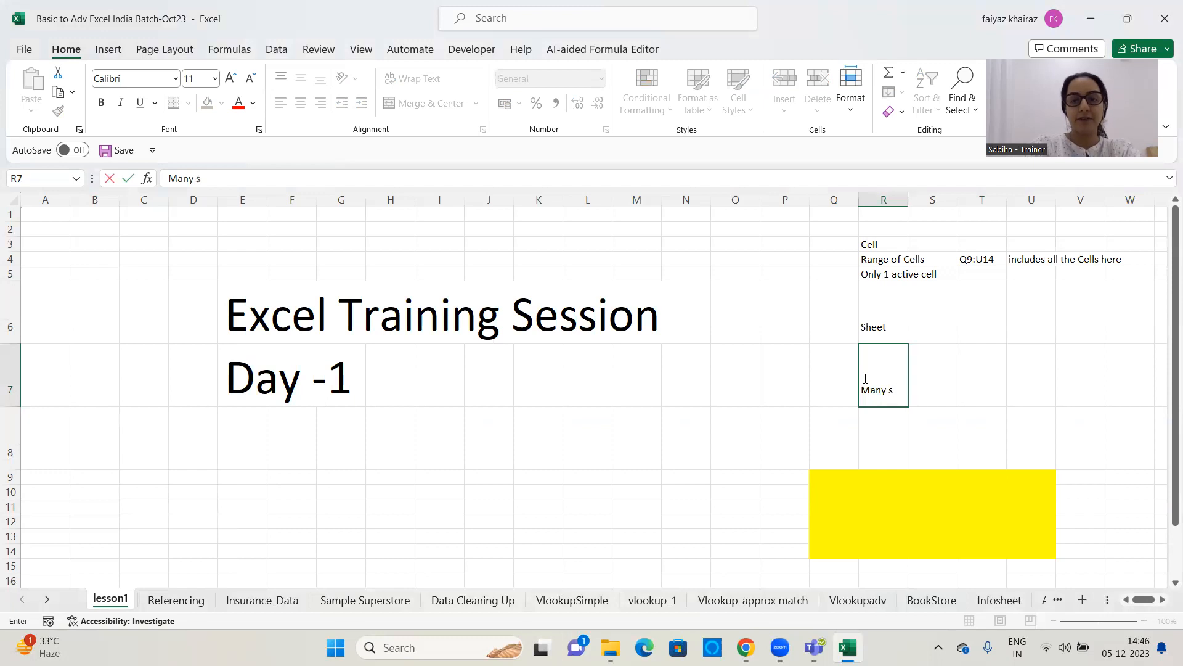
pyautogui.write('heets - Excel Work')
pyautogui.click(865, 379)
pyautogui.write('ook')
pyautogui.press('BackSpace')
pyautogui.press('BackSpace')
pyautogui.press('BackSpace')
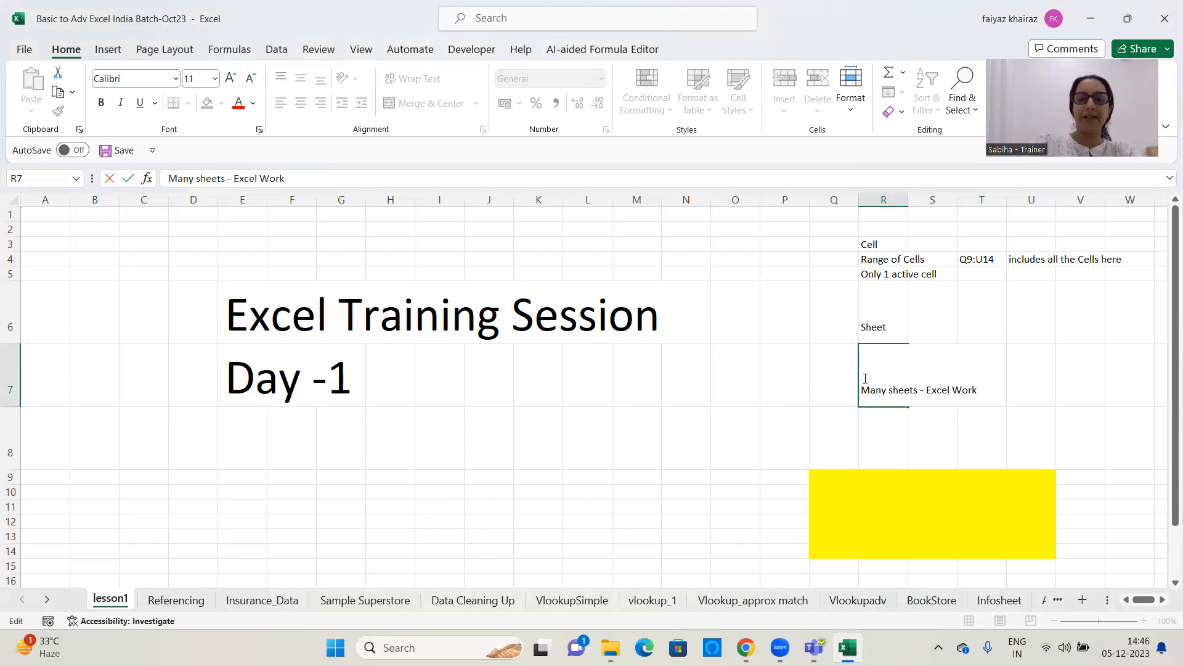
pyautogui.write('book')
pyautogui.press('Return')
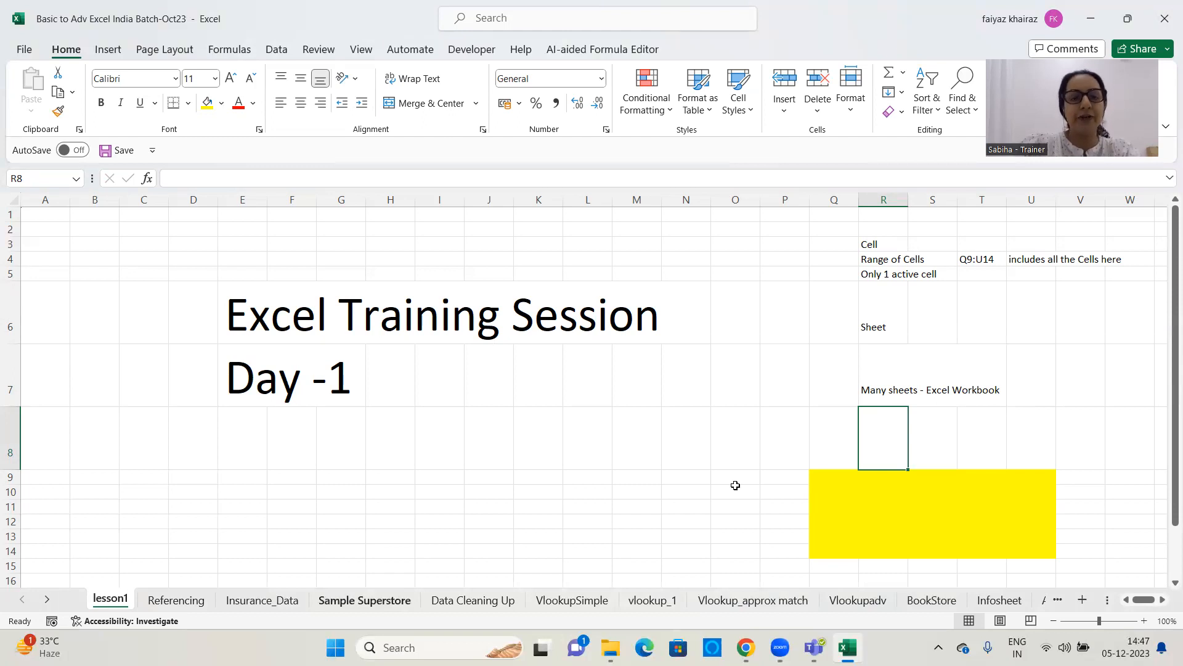
pyautogui.click(874, 81)
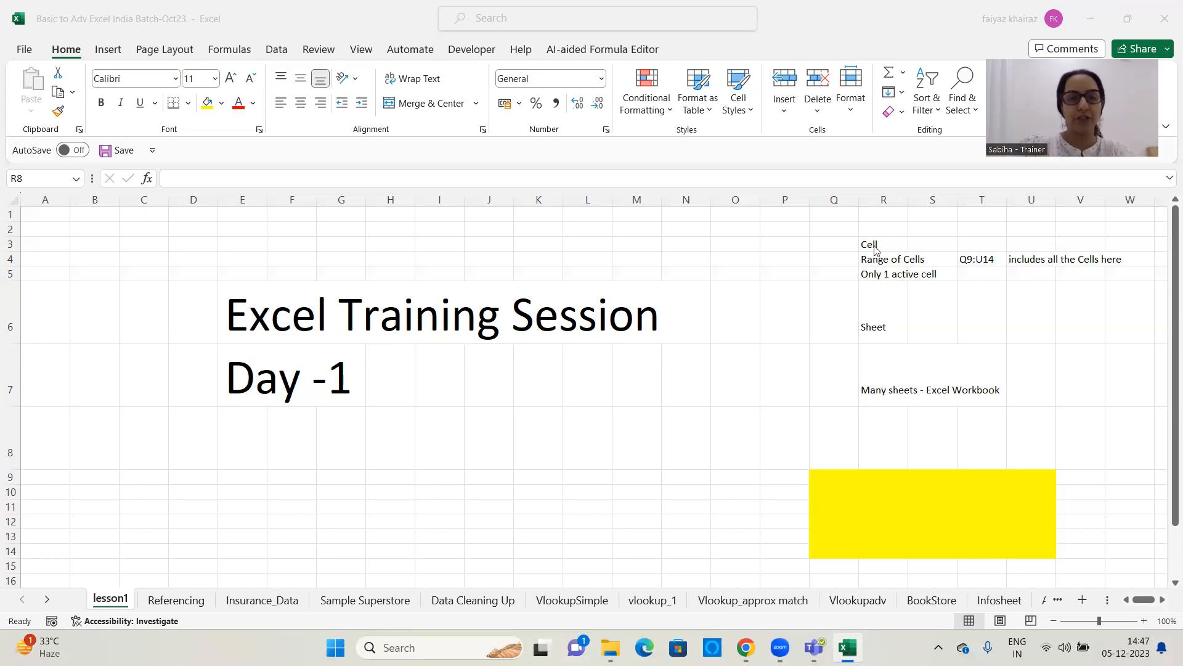
# Enter the numbers 15, 25 and 35 in cells P19, P21 and P24 of the lesson1 sheet
pyautogui.scroll(-2, 666, 377)
pyautogui.scroll(-3, 664, 377)
pyautogui.click(669, 267)
pyautogui.click(509, 266)
pyautogui.click(785, 274)
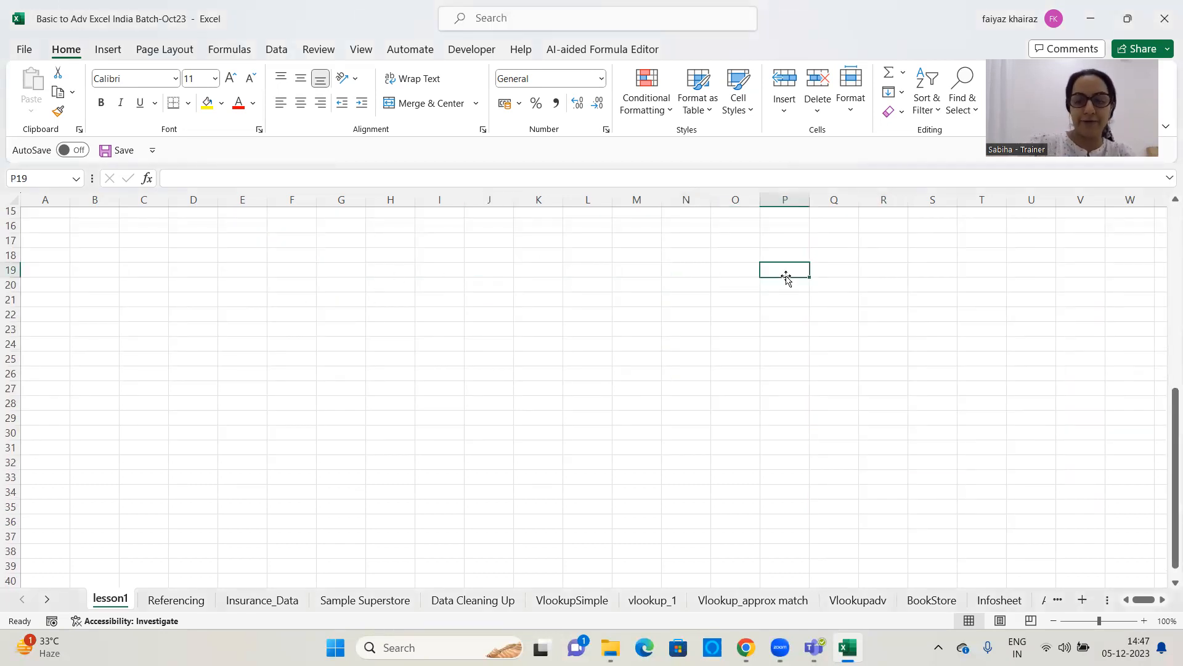
pyautogui.write('15')
pyautogui.press('Return')
pyautogui.press('Return')
pyautogui.write('25')
pyautogui.press('Return')
pyautogui.press('Return')
pyautogui.press('Return')
pyautogui.write('2')
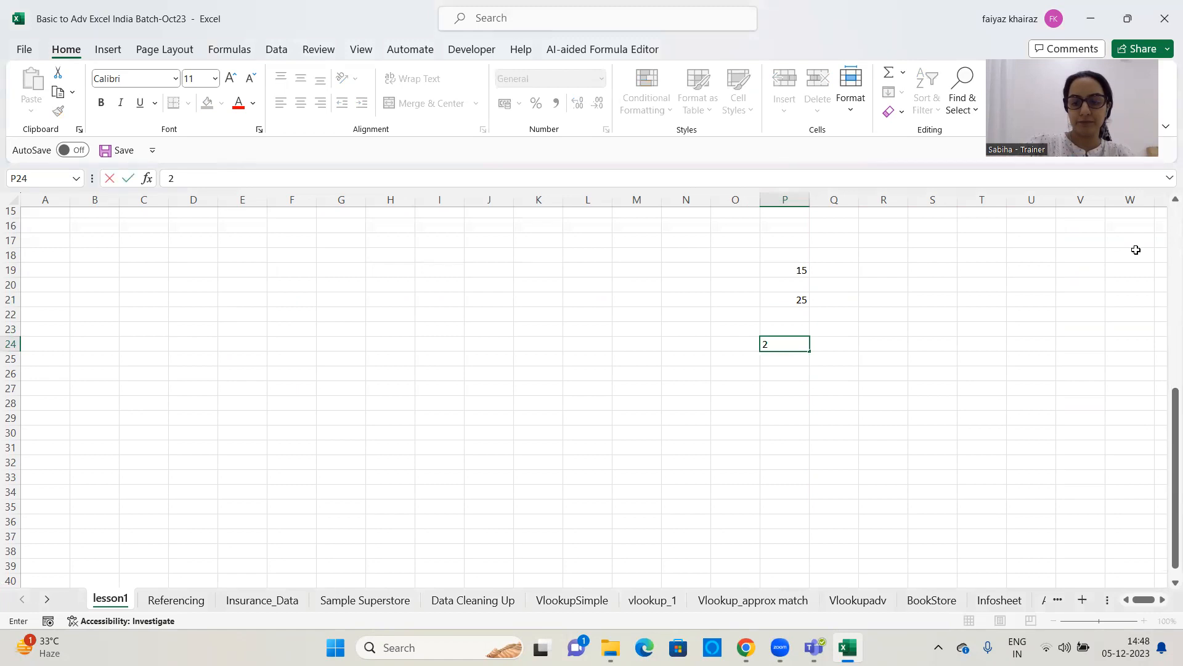
pyautogui.press('BackSpace')
pyautogui.write('35')
pyautogui.press('Return')
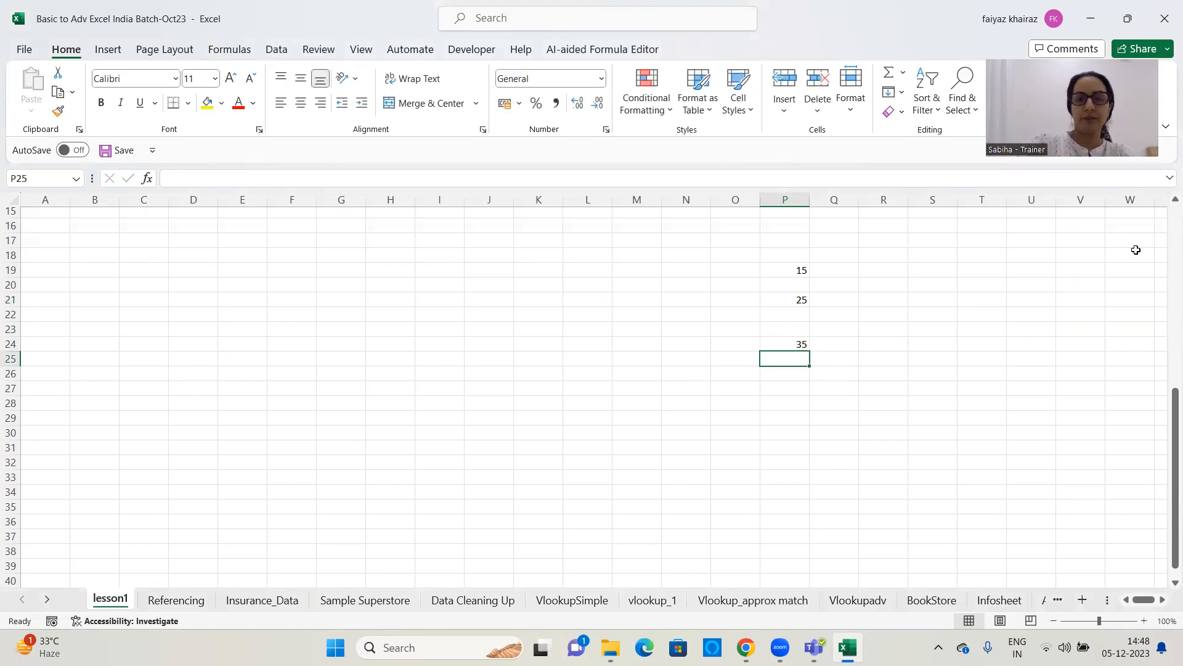
# Enter the headings "Option A" in cell I21 and "Option B" in cell K21
pyautogui.click(901, 284)
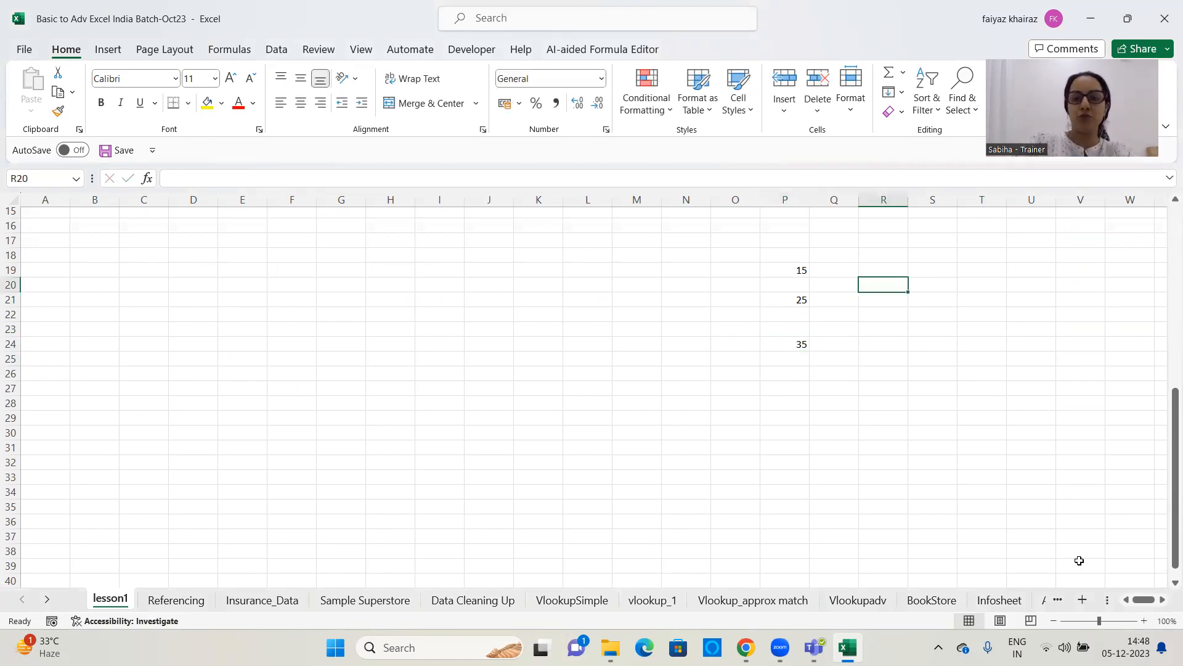
pyautogui.click(439, 305)
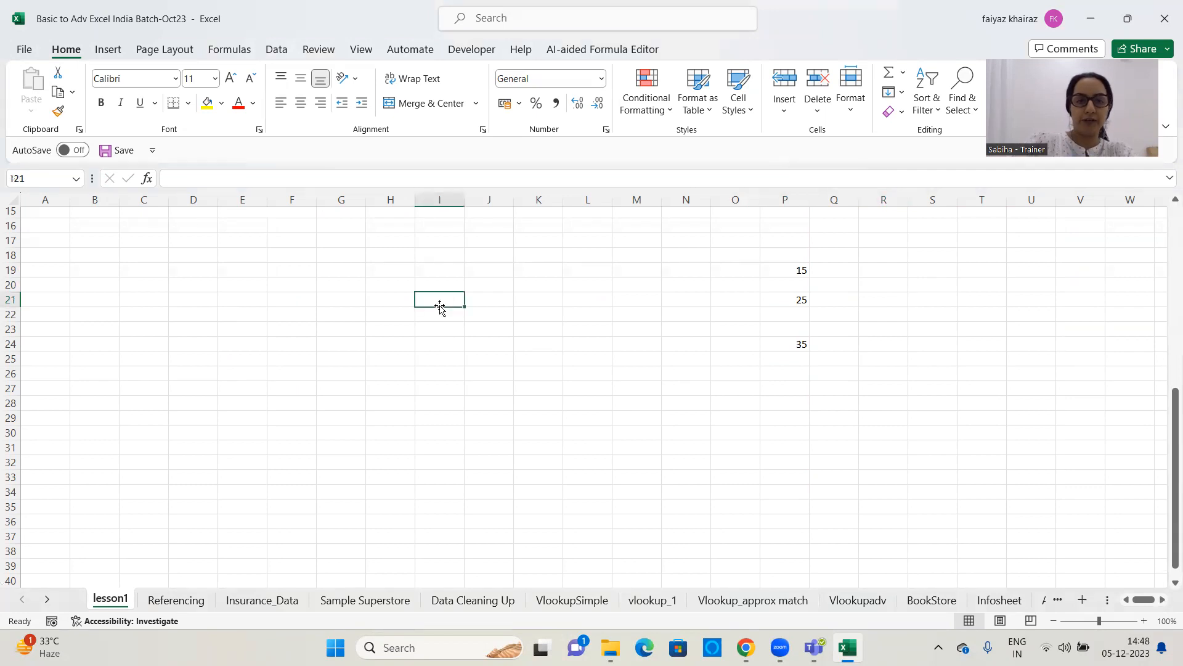
pyautogui.write('Option A')
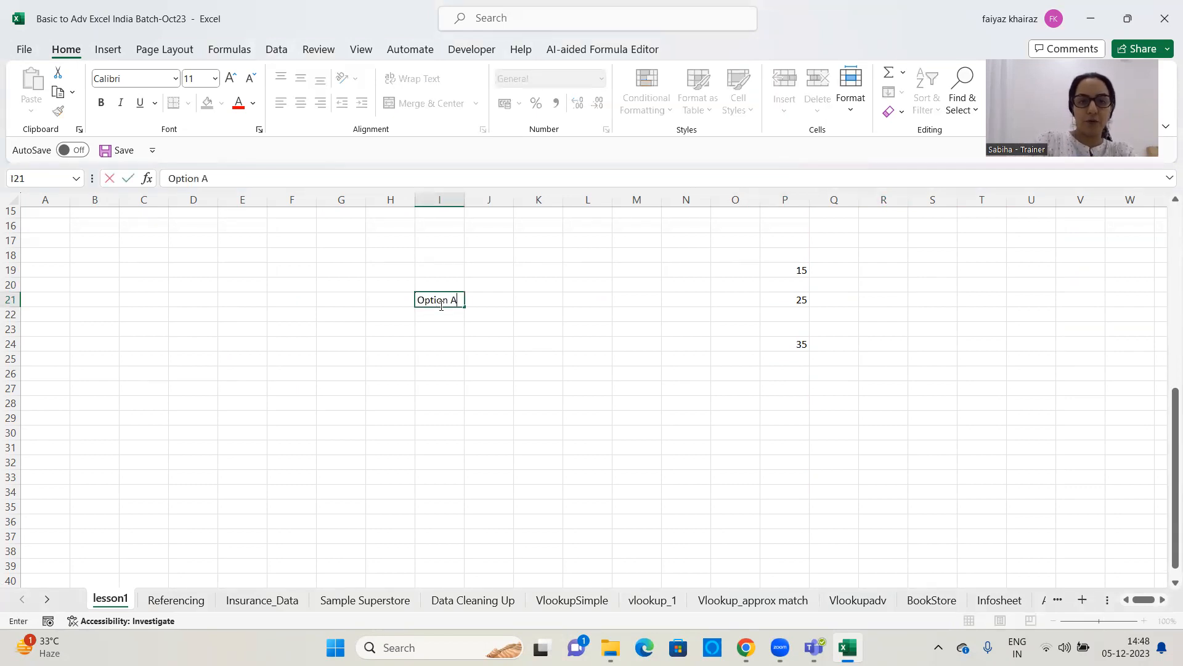
pyautogui.press('Tab')
pyautogui.press('Tab')
pyautogui.write('Option B')
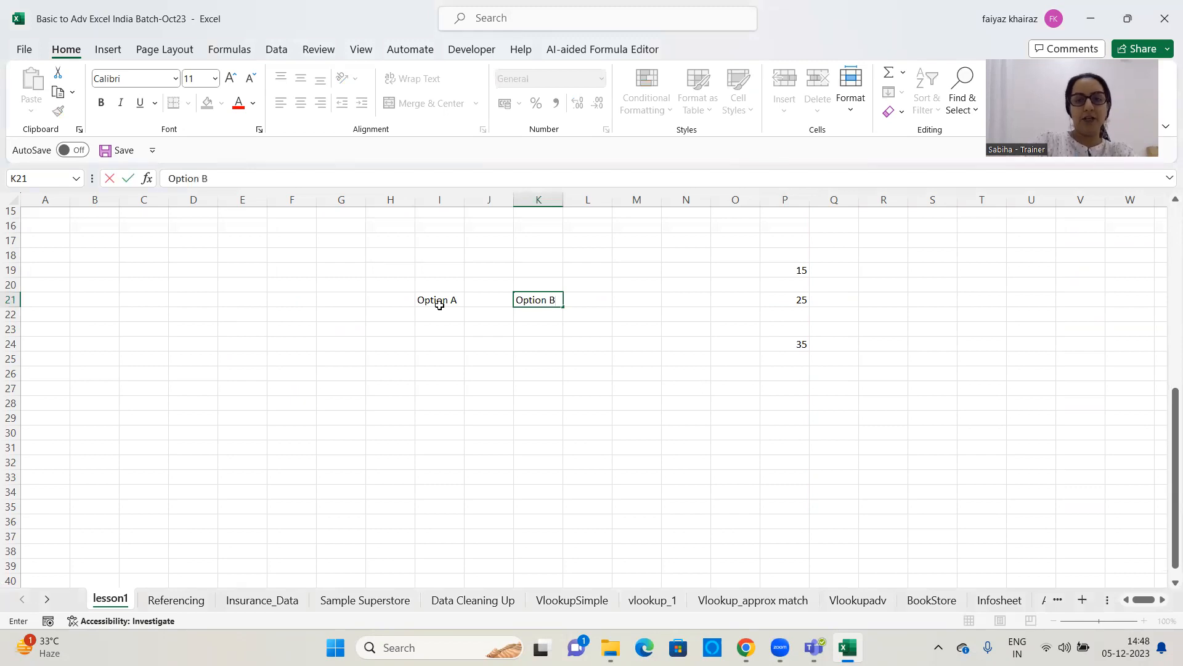
pyautogui.press('Return')
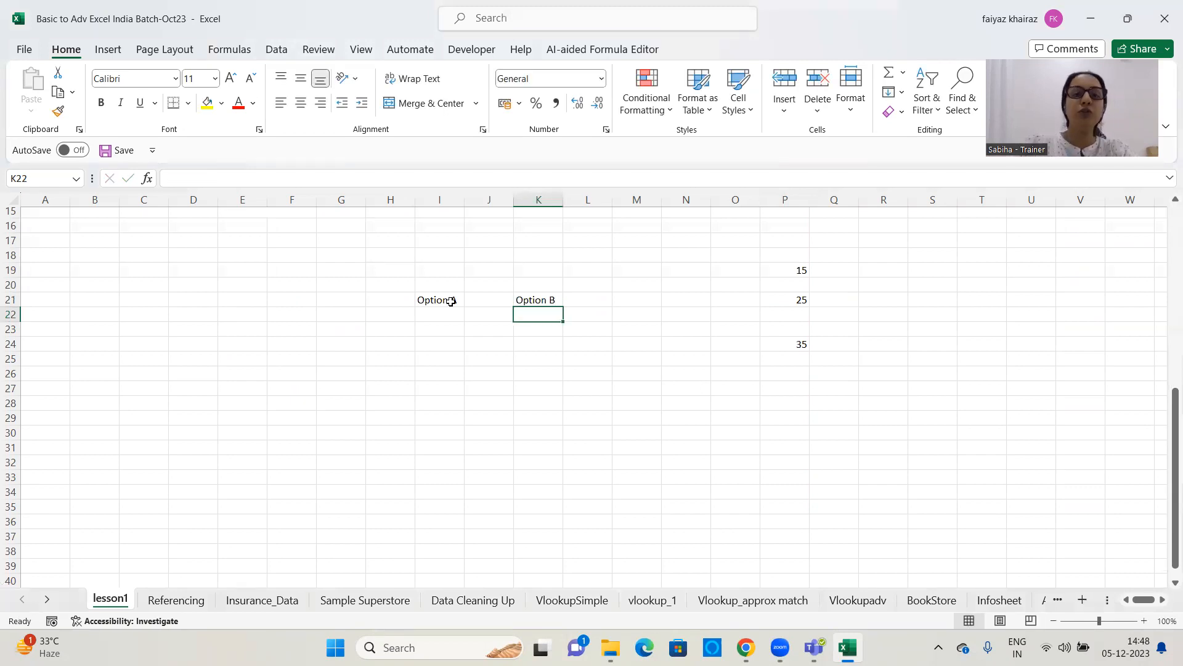
# Fill the Option A and Option B heading cells with yellow
pyautogui.click(430, 302)
pyautogui.click(206, 104)
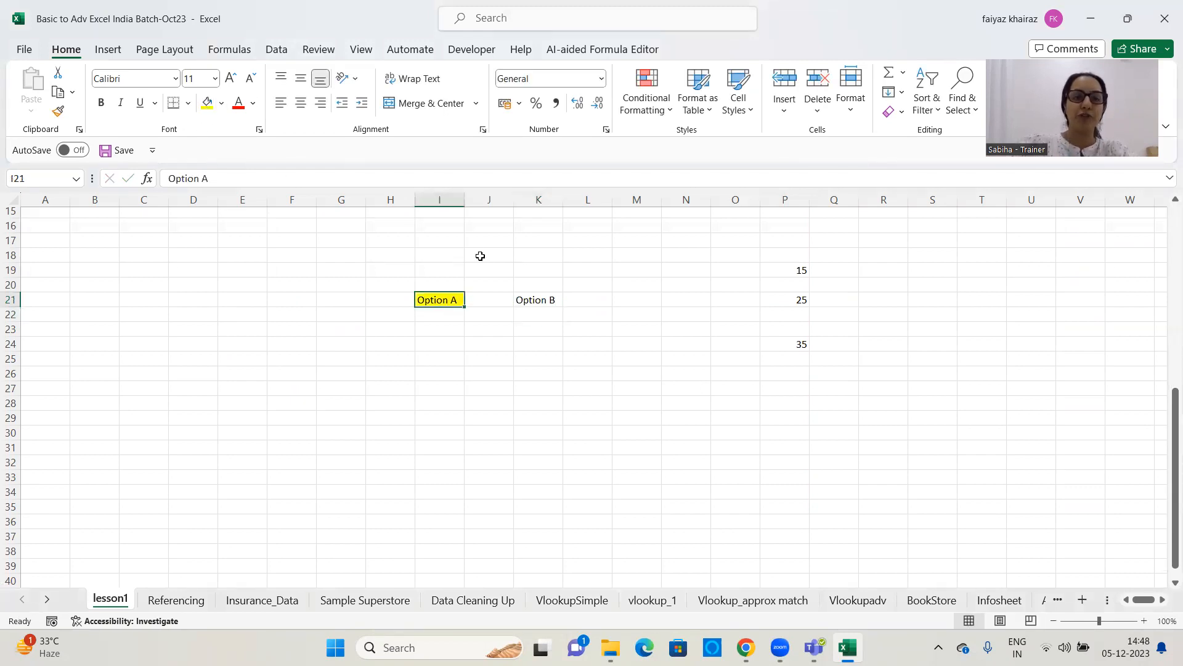
pyautogui.click(517, 299)
pyautogui.click(205, 104)
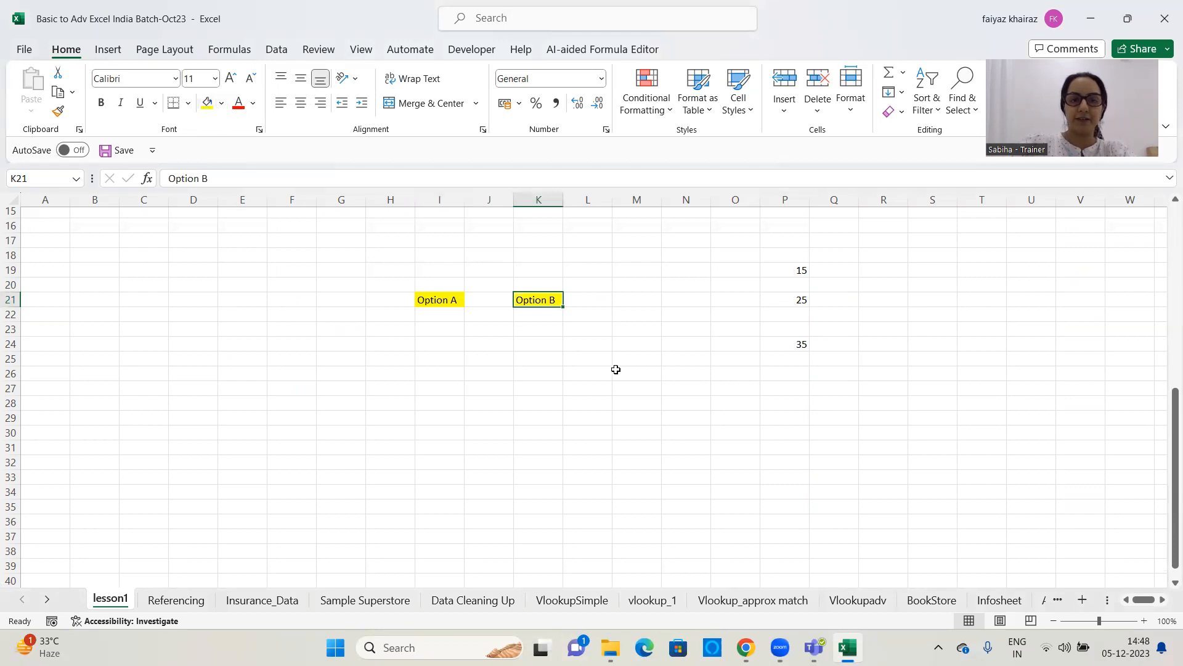
pyautogui.click(615, 370)
# Enter the formula =15+25+35 with typed-in numbers in cell I22, under Option A
pyautogui.click(453, 318)
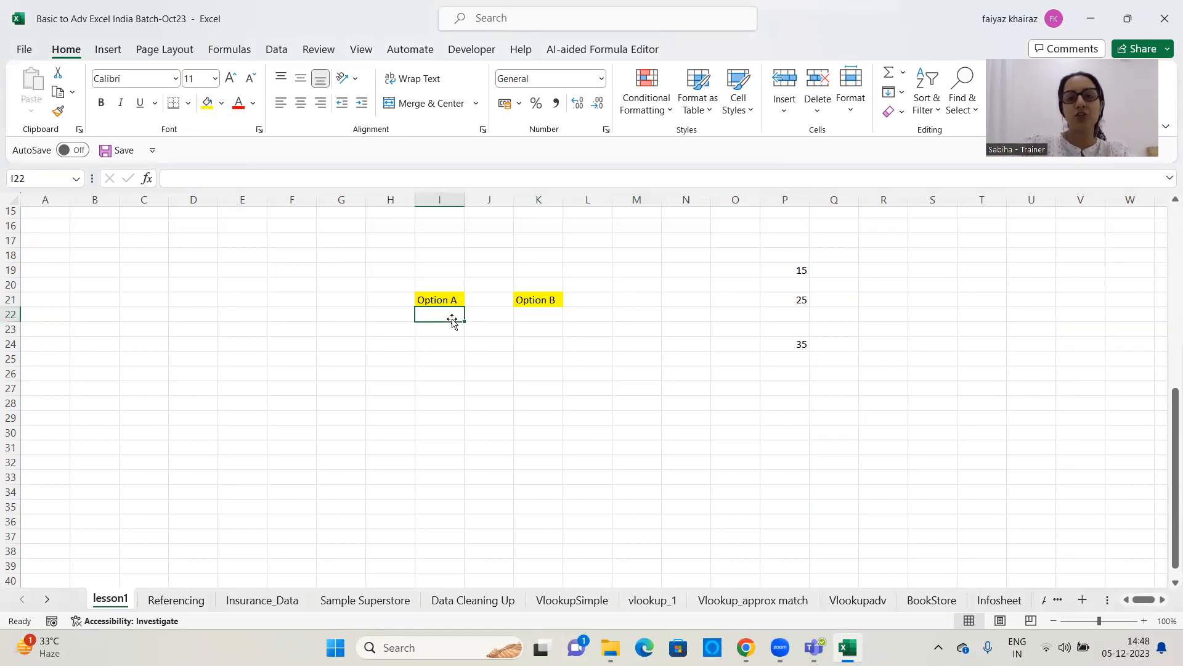
pyautogui.write('=')
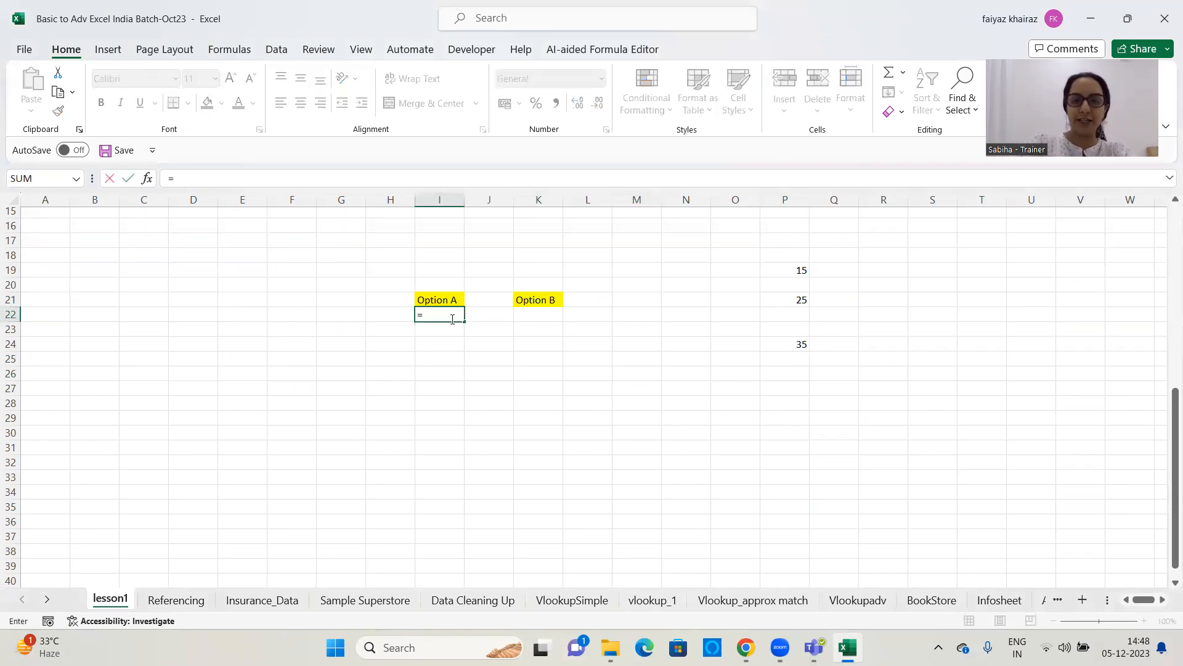
pyautogui.write('15')
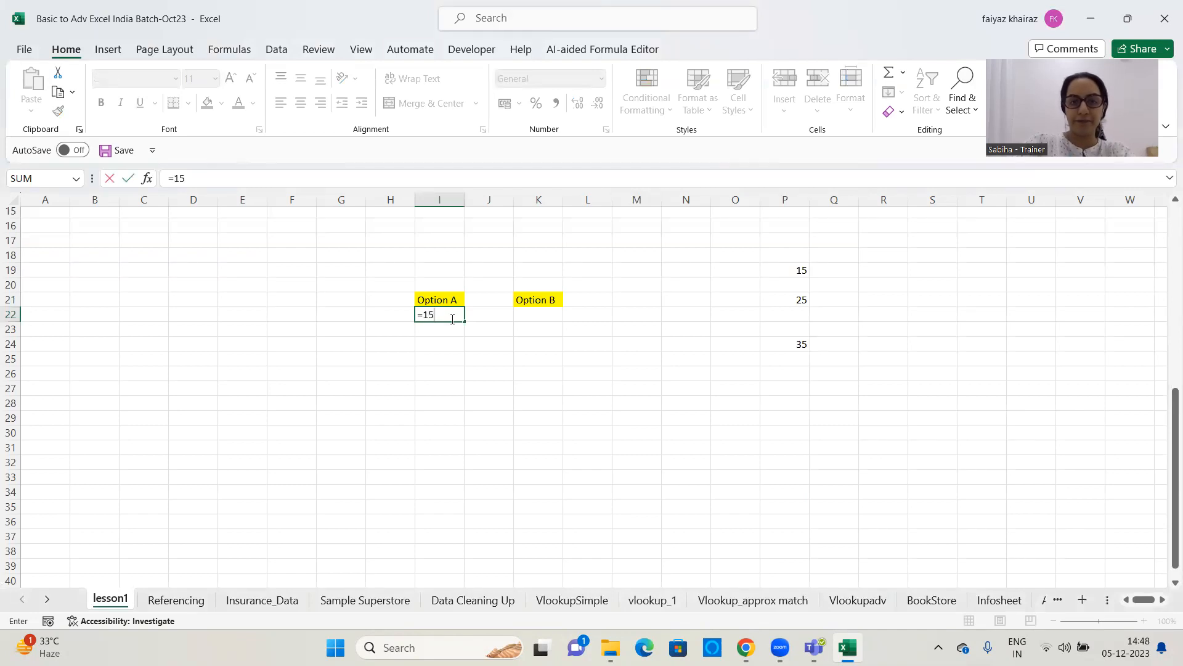
pyautogui.write('+25+35')
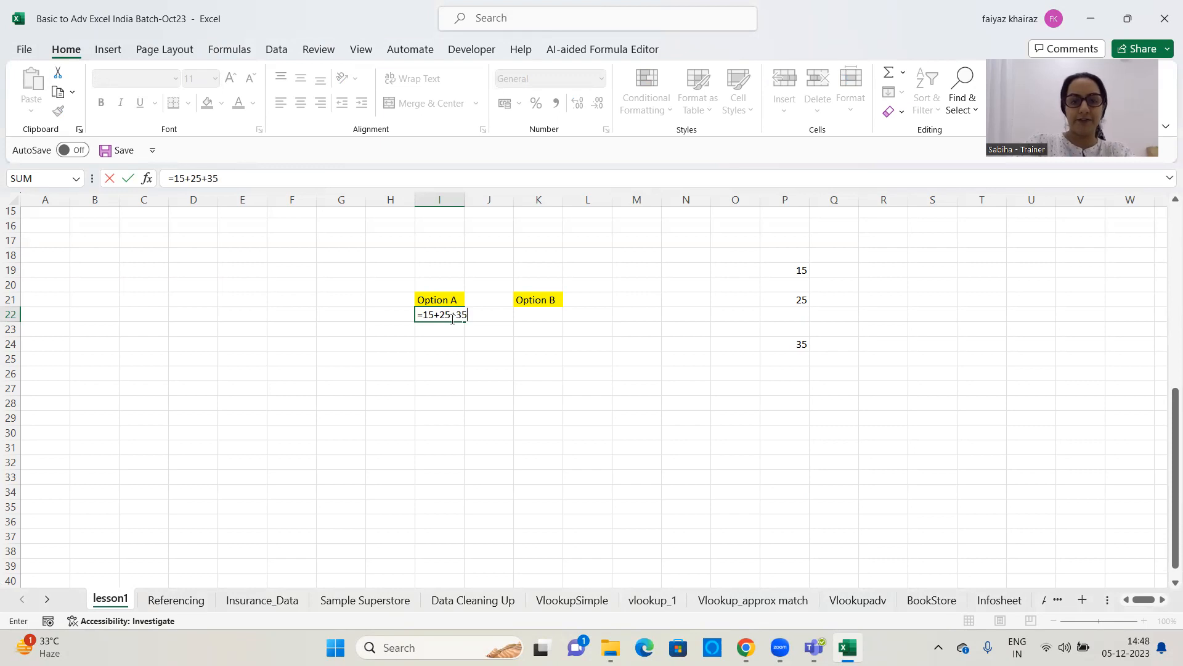
pyautogui.press('Return')
# Enter the formula =SUM(P19,P21,P24) in cell K22 under Option B, referencing the three number cells
pyautogui.click(522, 314)
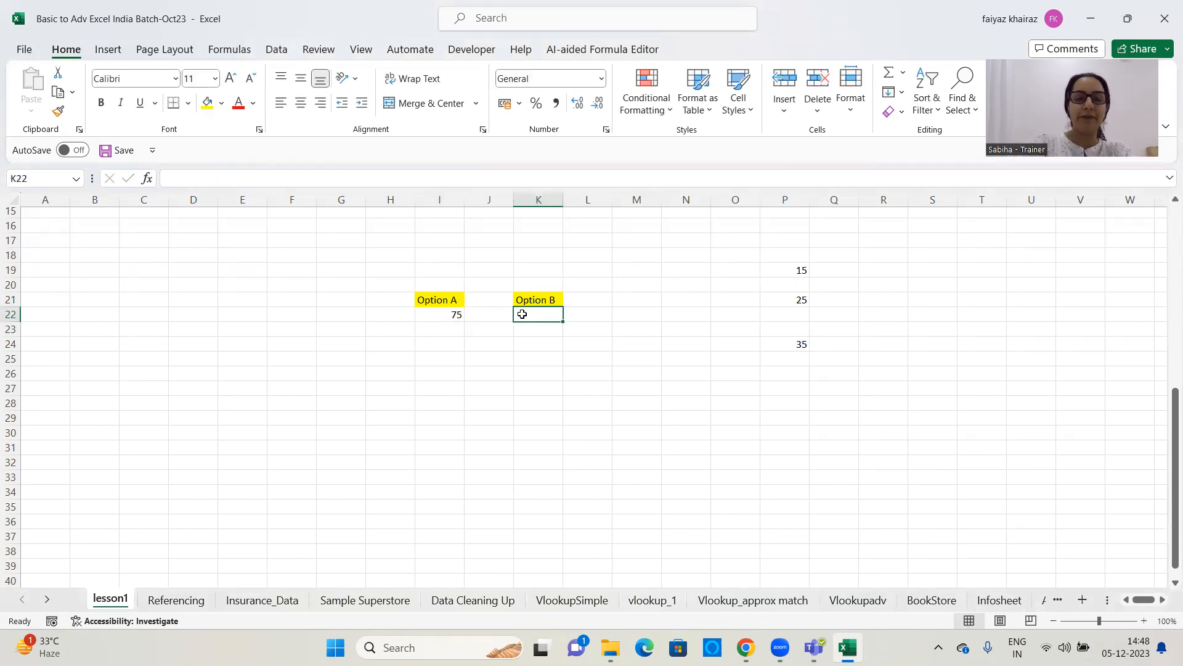
pyautogui.write('=sum')
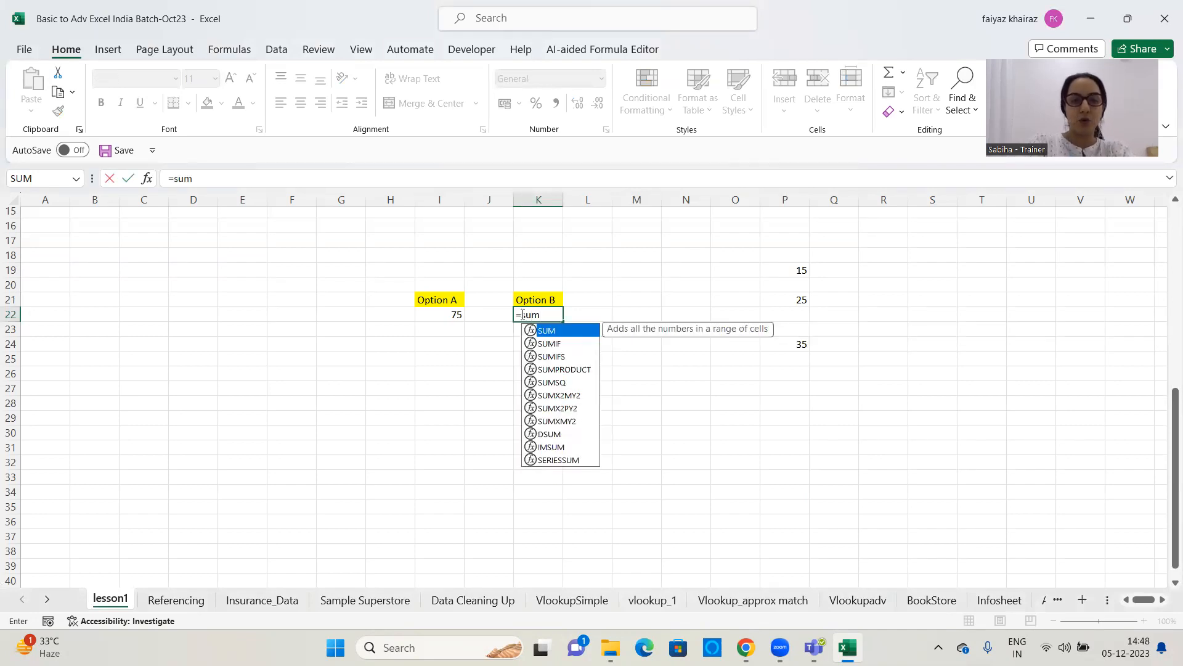
pyautogui.write('(')
pyautogui.click(803, 270)
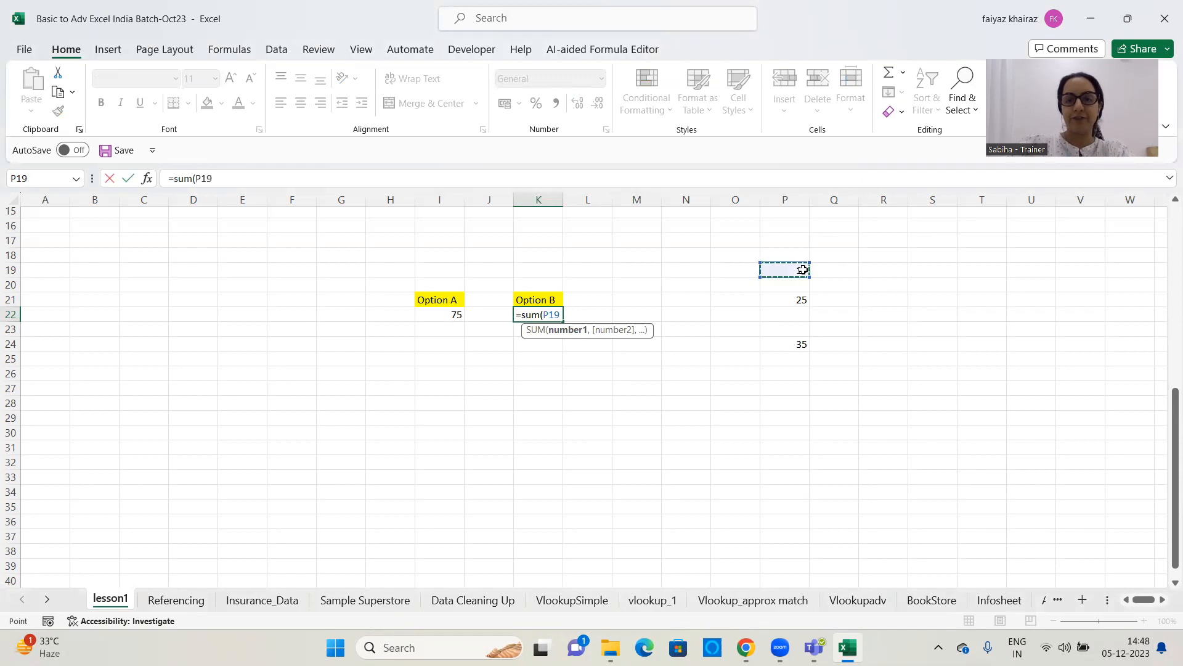
pyautogui.write(',')
pyautogui.click(792, 301)
pyautogui.write(',')
pyautogui.click(799, 346)
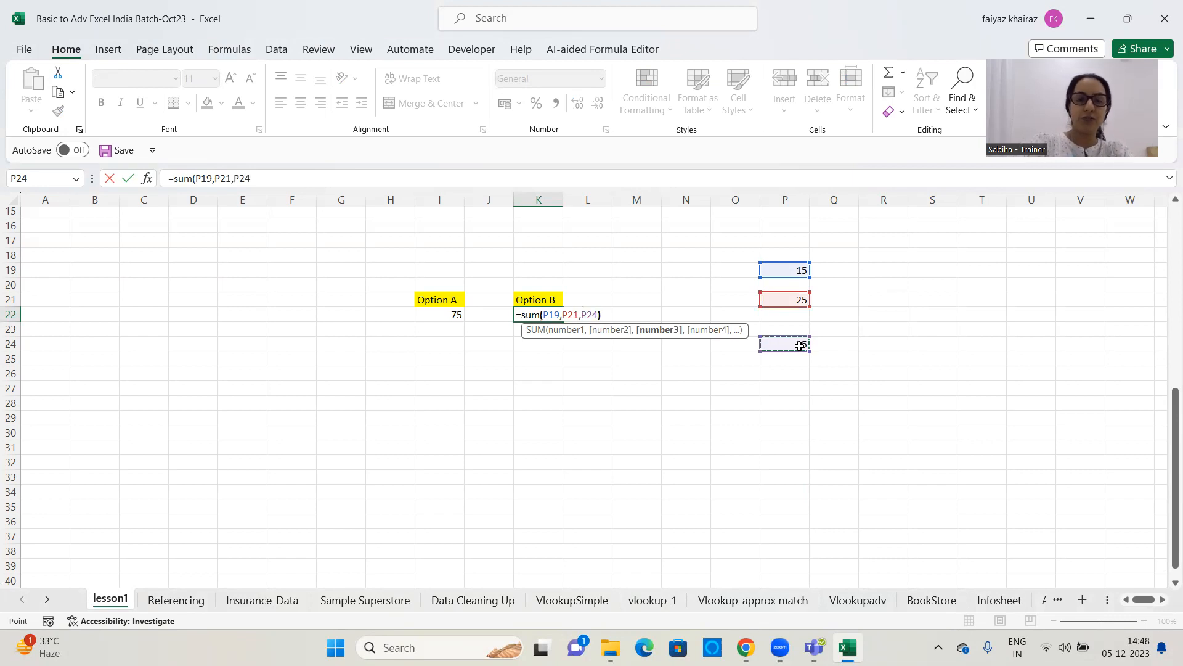
pyautogui.write(')')
pyautogui.press('Return')
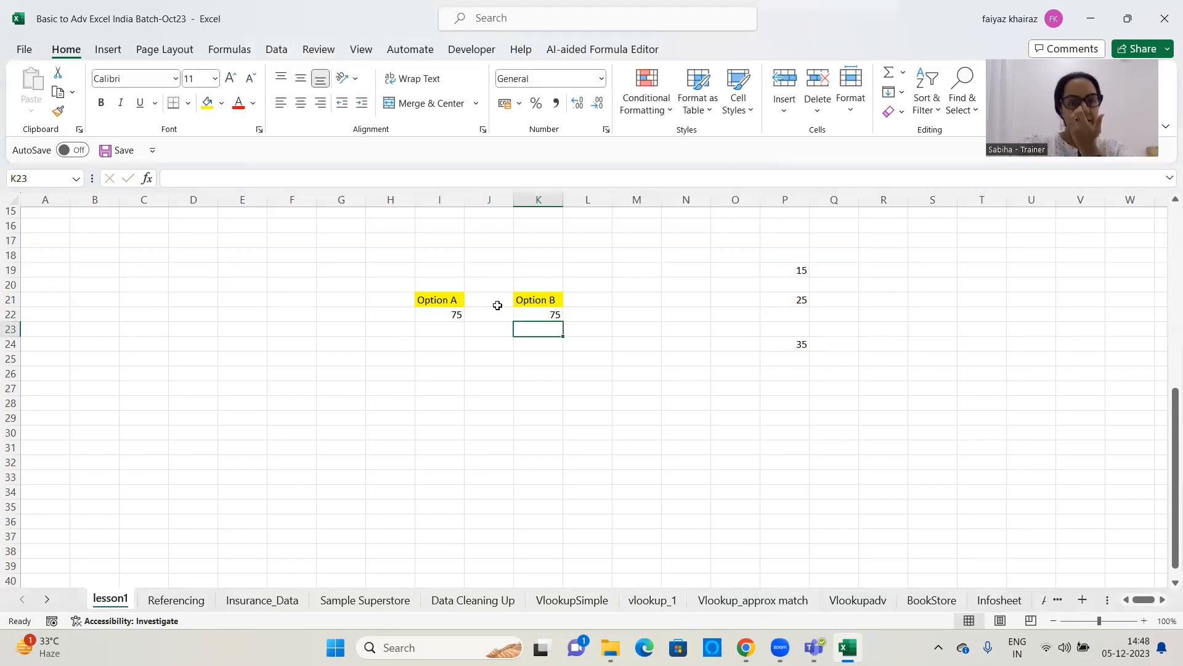
# Compare the formulas behind the Option A and Option B results in cells I22 and K22
pyautogui.click(527, 312)
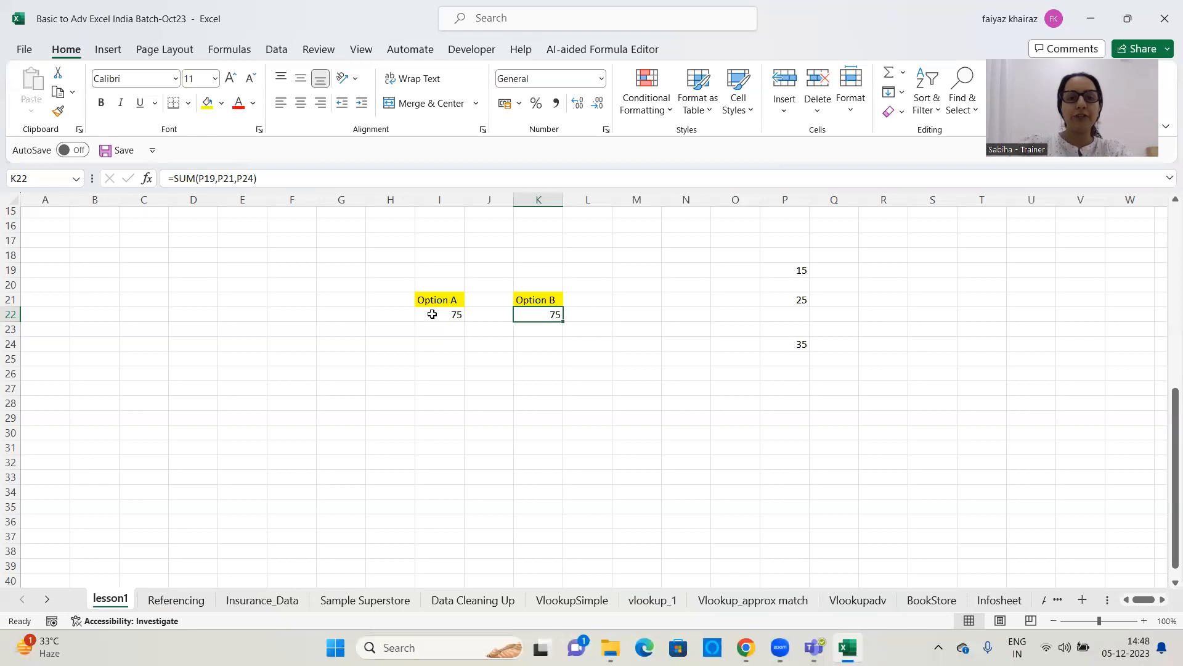
pyautogui.click(455, 313)
pyautogui.click(548, 315)
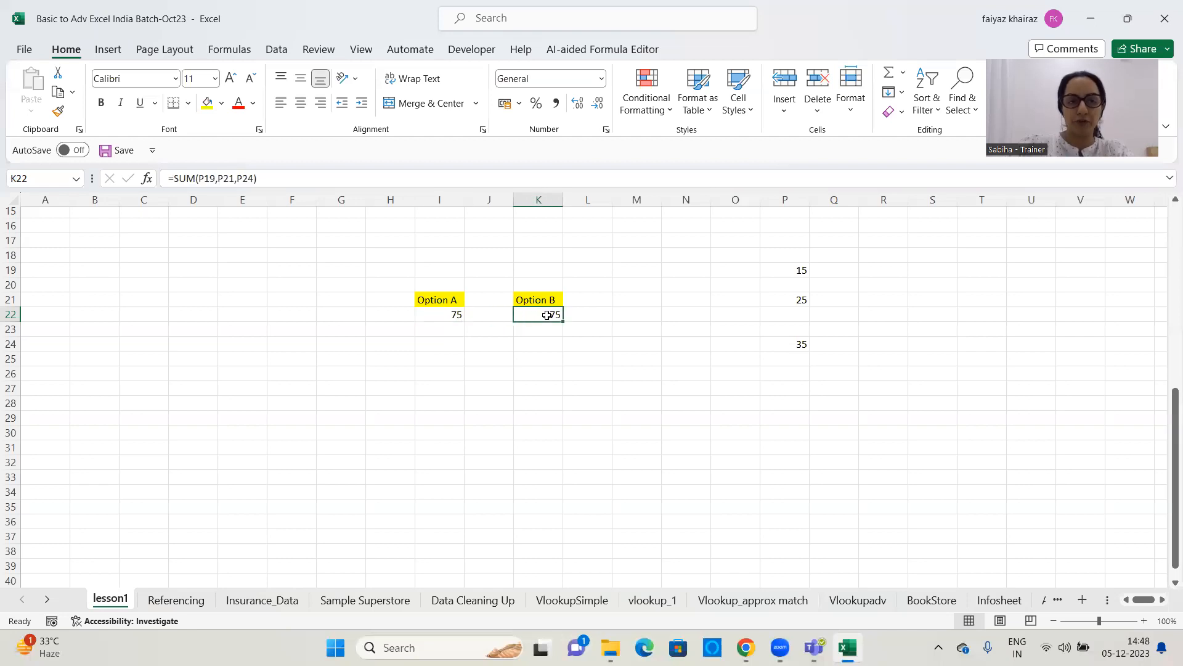
pyautogui.click(426, 311)
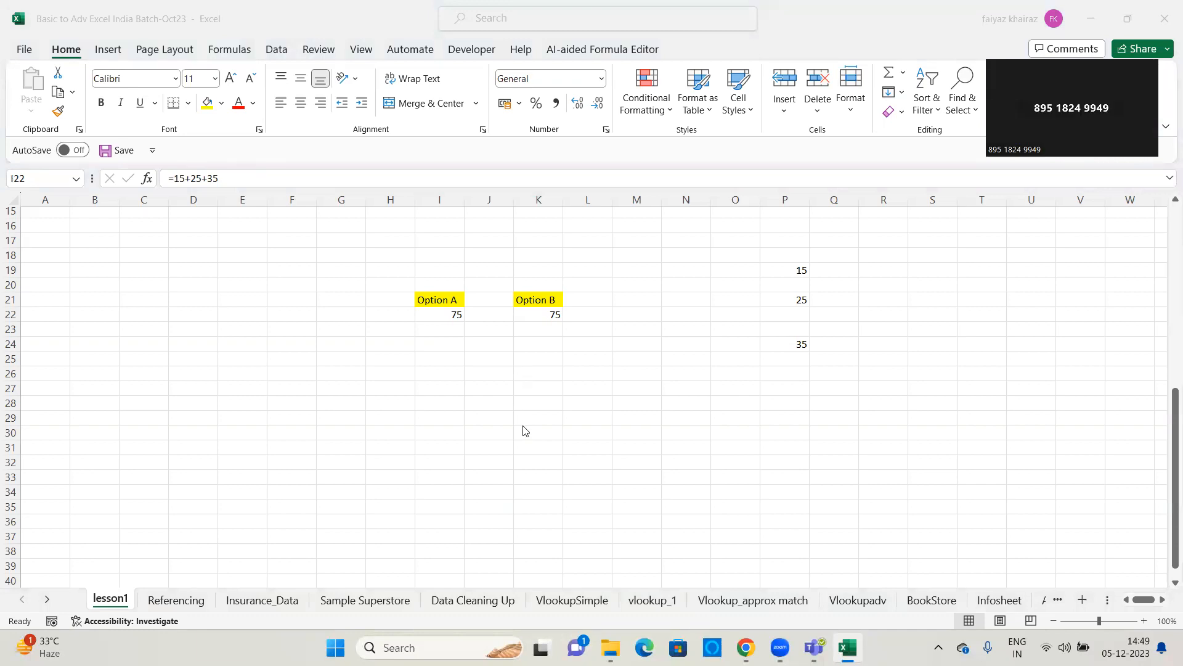
pyautogui.click(541, 313)
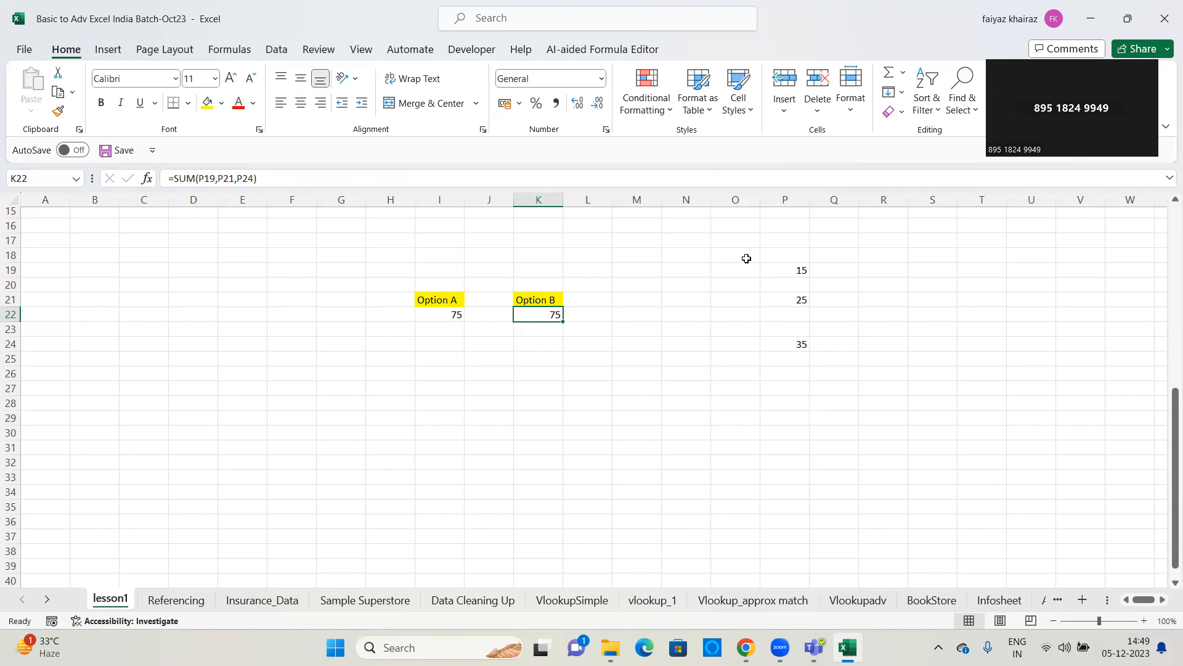
# Change the number in cell P19 to 1900 and check the Option A and Option B formulas in I22 and K22
pyautogui.click(801, 270)
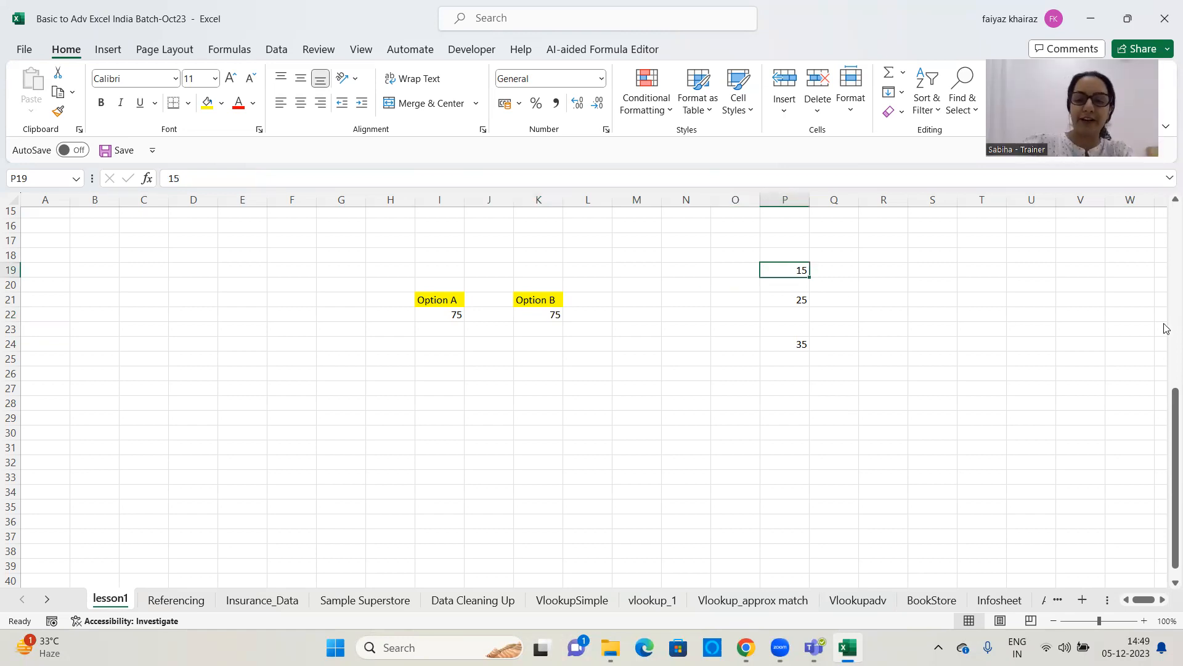
pyautogui.write('1900')
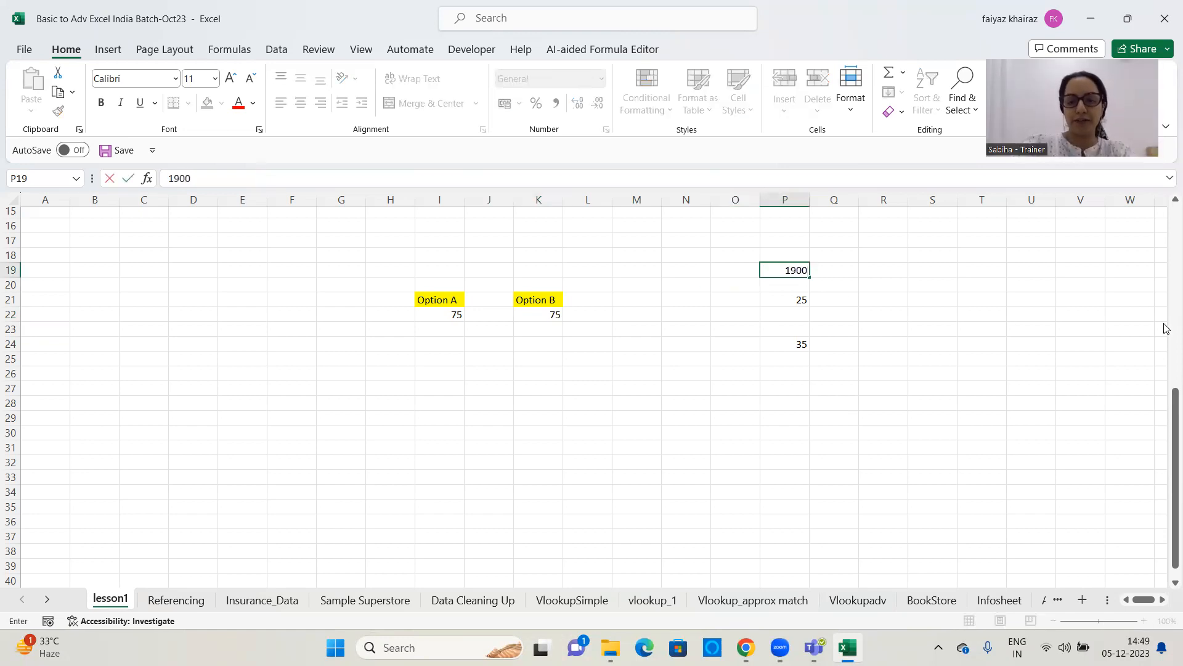
pyautogui.press('Return')
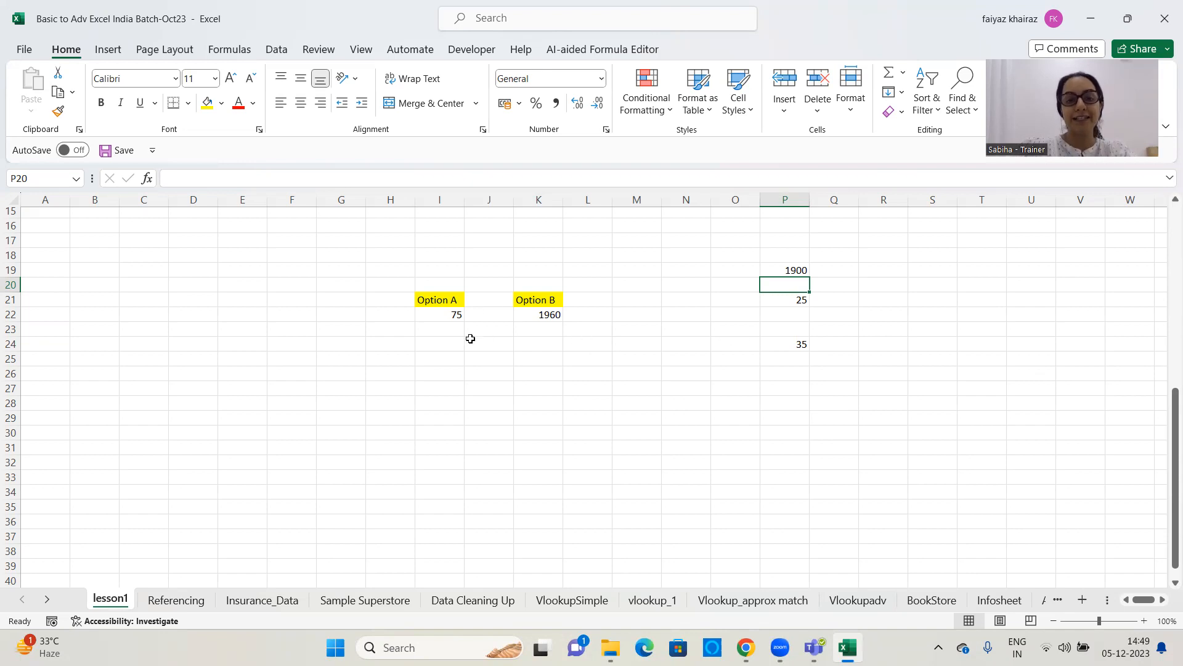
pyautogui.click(435, 315)
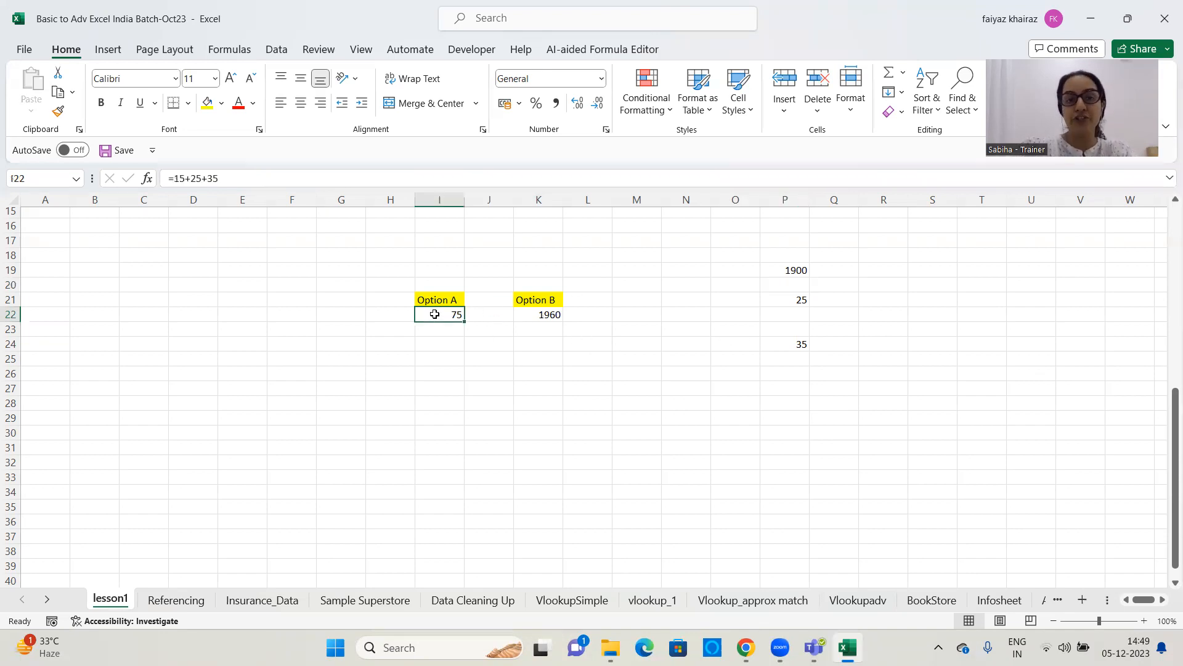
pyautogui.click(542, 316)
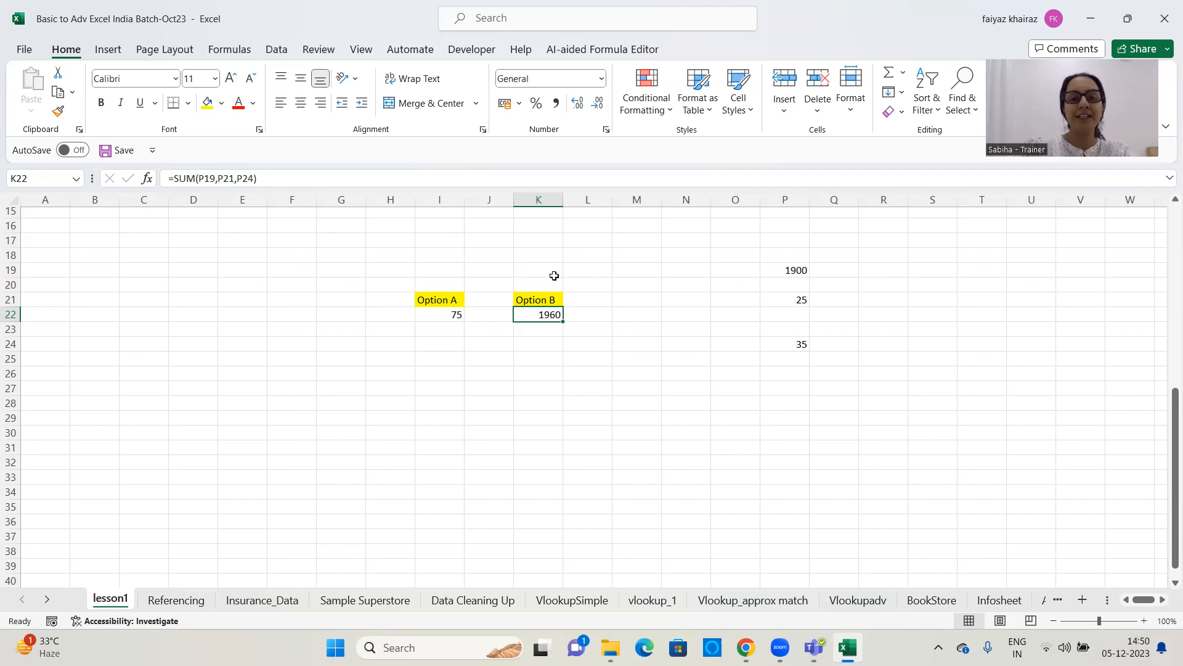
# Enter the label "Relative Cell Referecing" in cell K25 below the Option B result
pyautogui.click(531, 364)
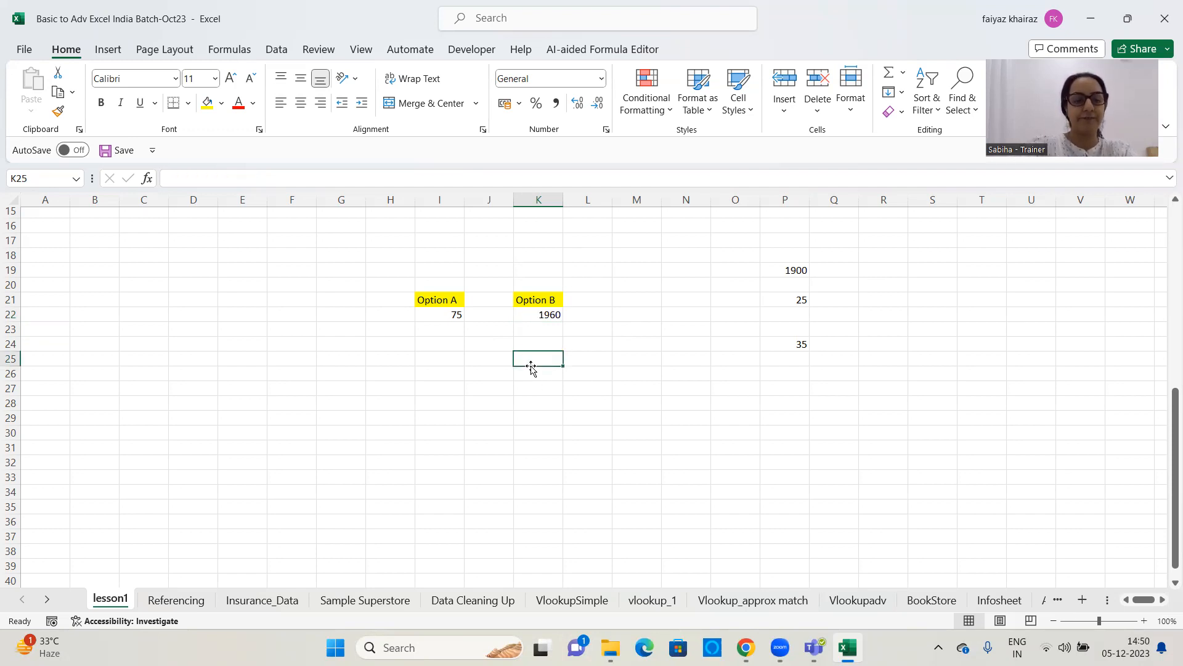
pyautogui.write('Relative')
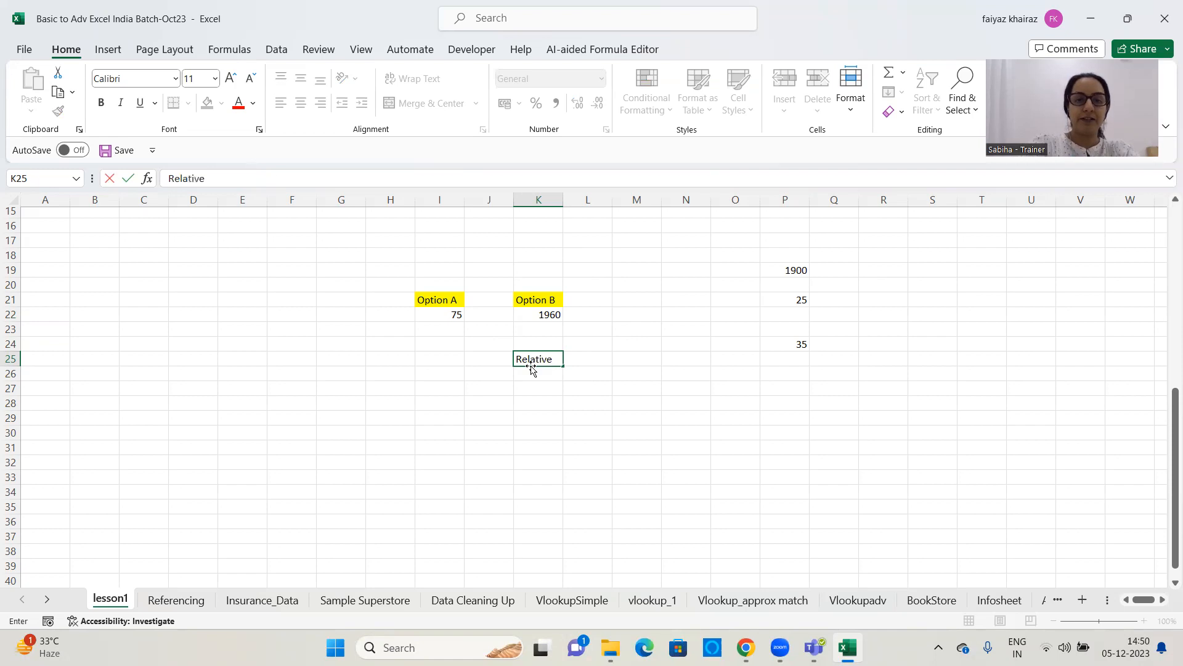
pyautogui.write(' Cell')
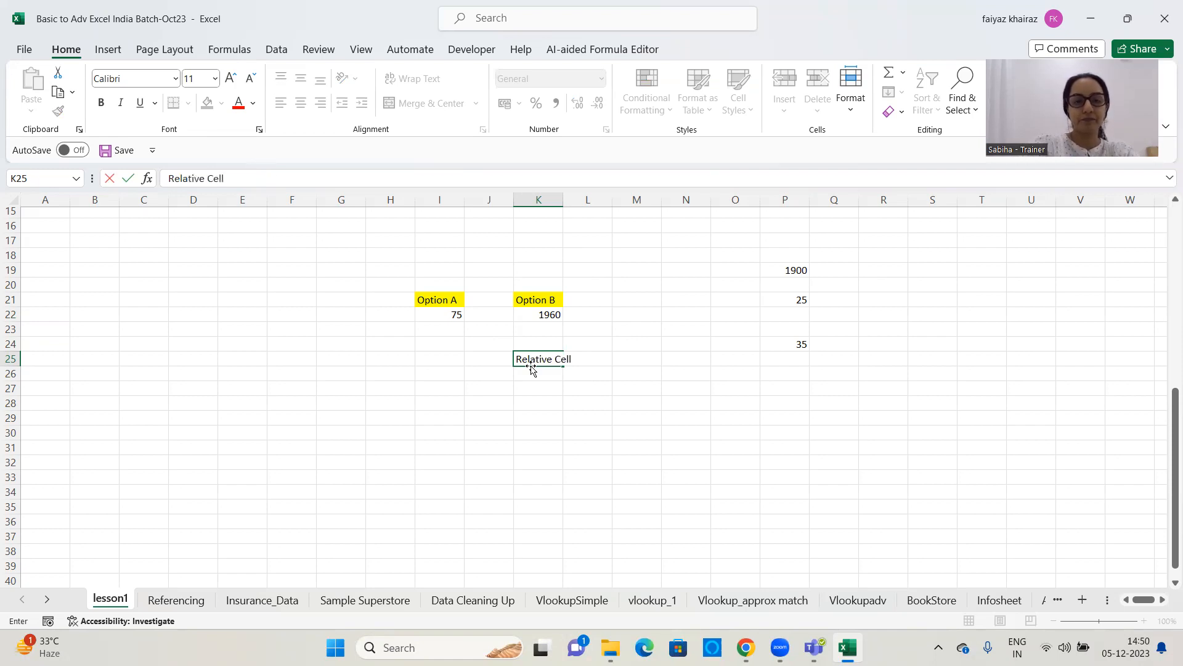
pyautogui.write(' Referecing to')
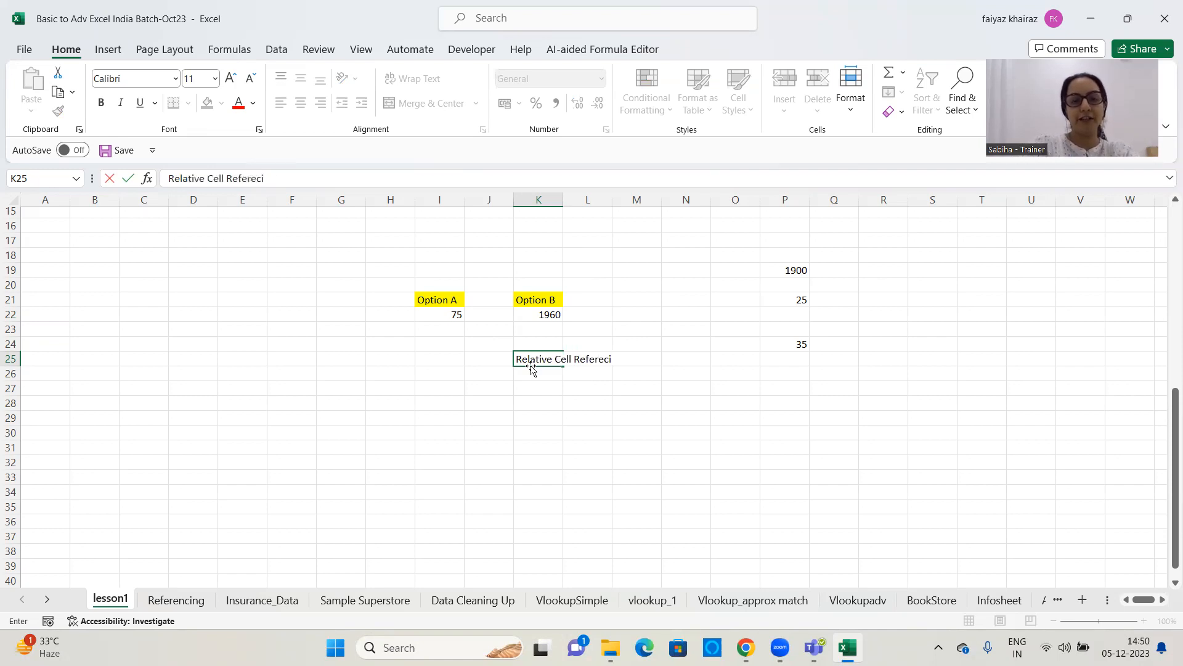
pyautogui.press('BackSpace')
pyautogui.press('BackSpace')
pyautogui.press('BackSpace')
pyautogui.press('Return')
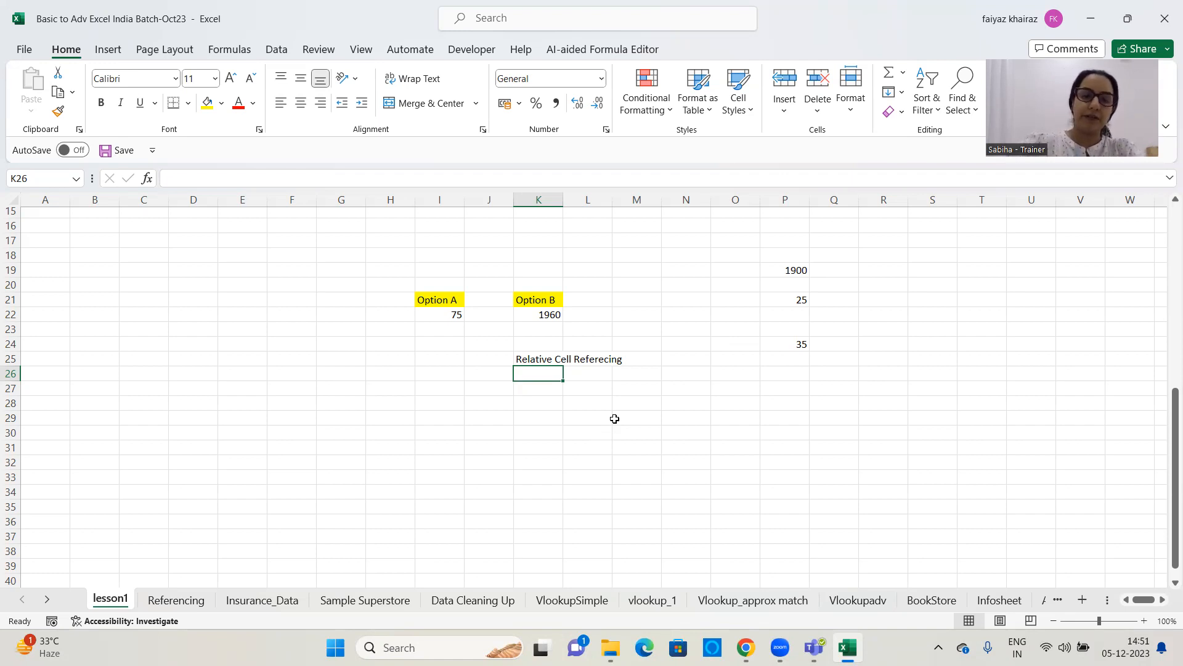
# On the Referencing sheet, enter the formula =D5*E5 in cell F5 to multiply quantity by cost for the first revenue
pyautogui.click(185, 601)
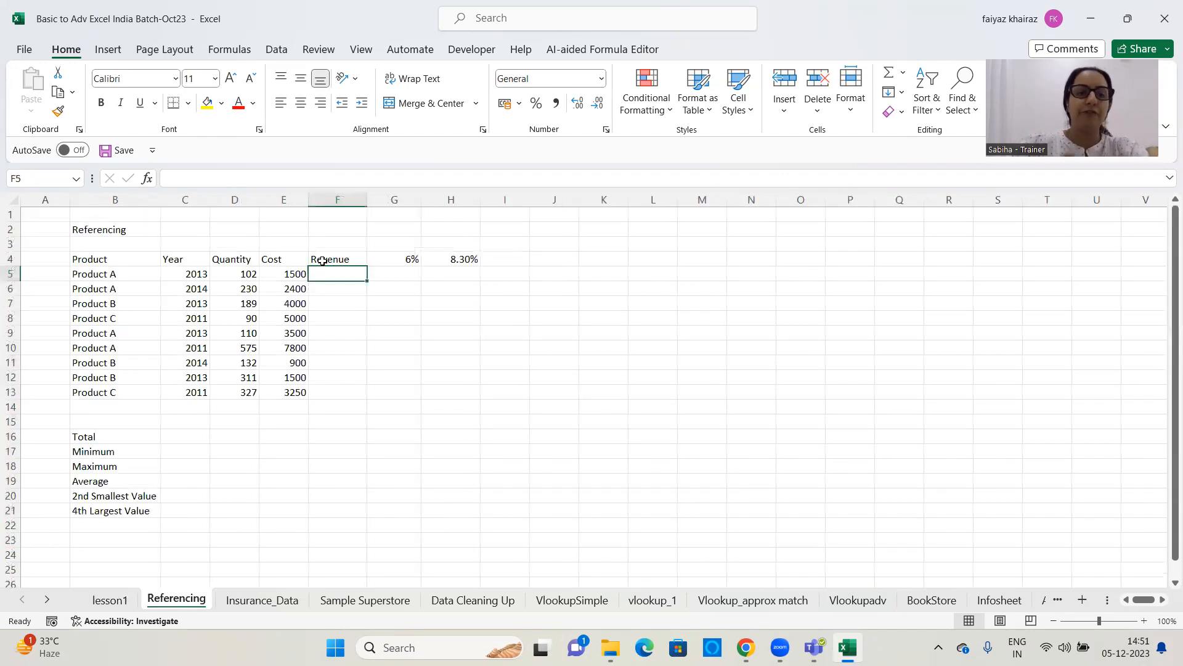
pyautogui.click(454, 338)
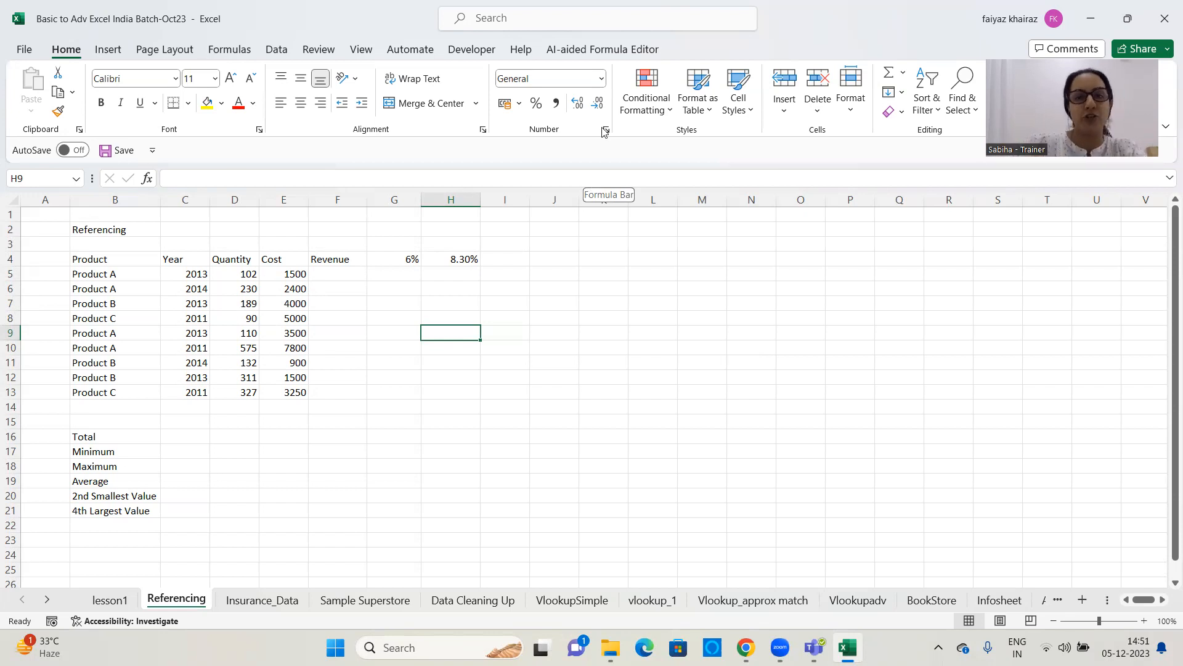
pyautogui.click(1047, 57)
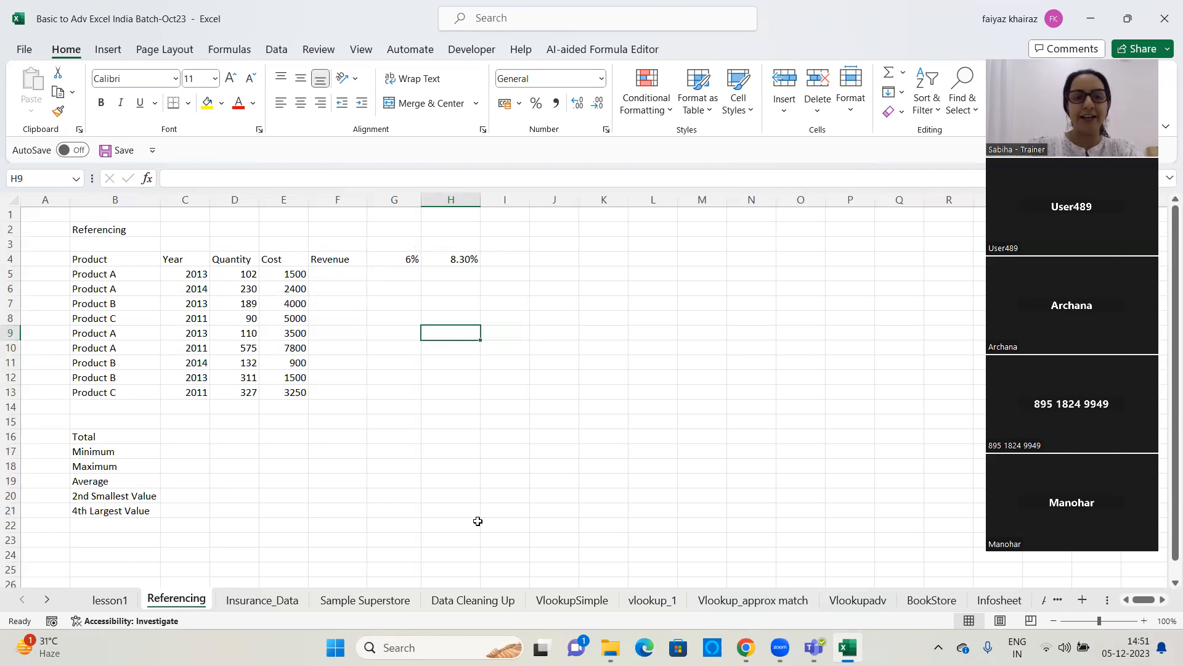
pyautogui.click(346, 276)
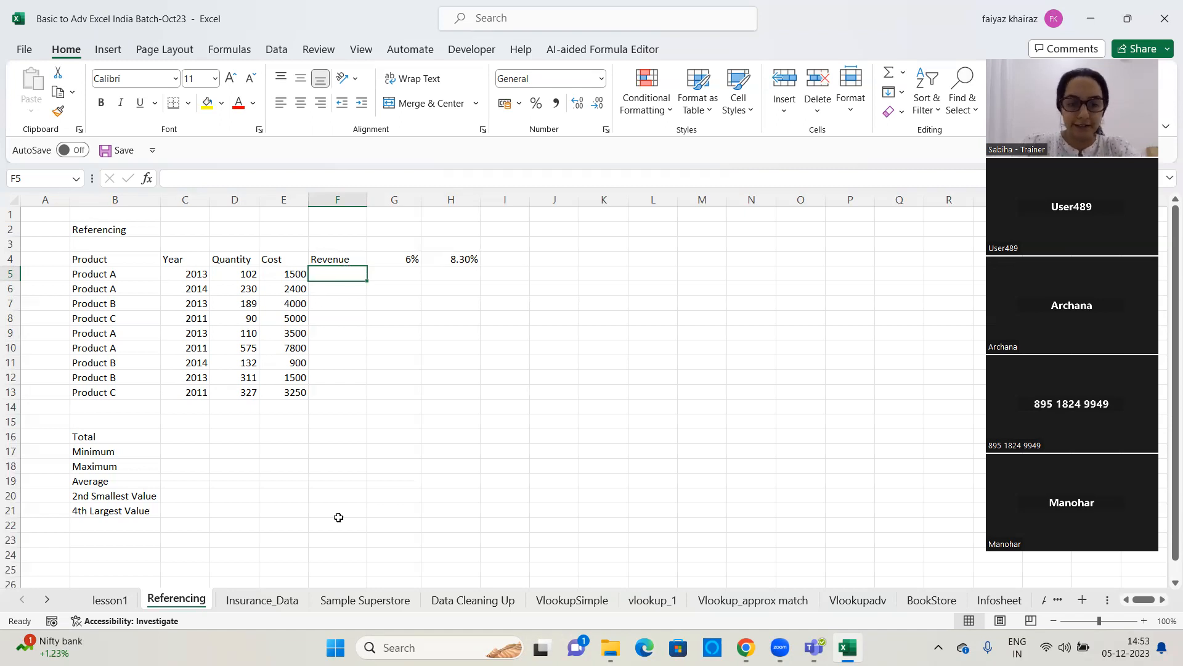
pyautogui.click(1165, 352)
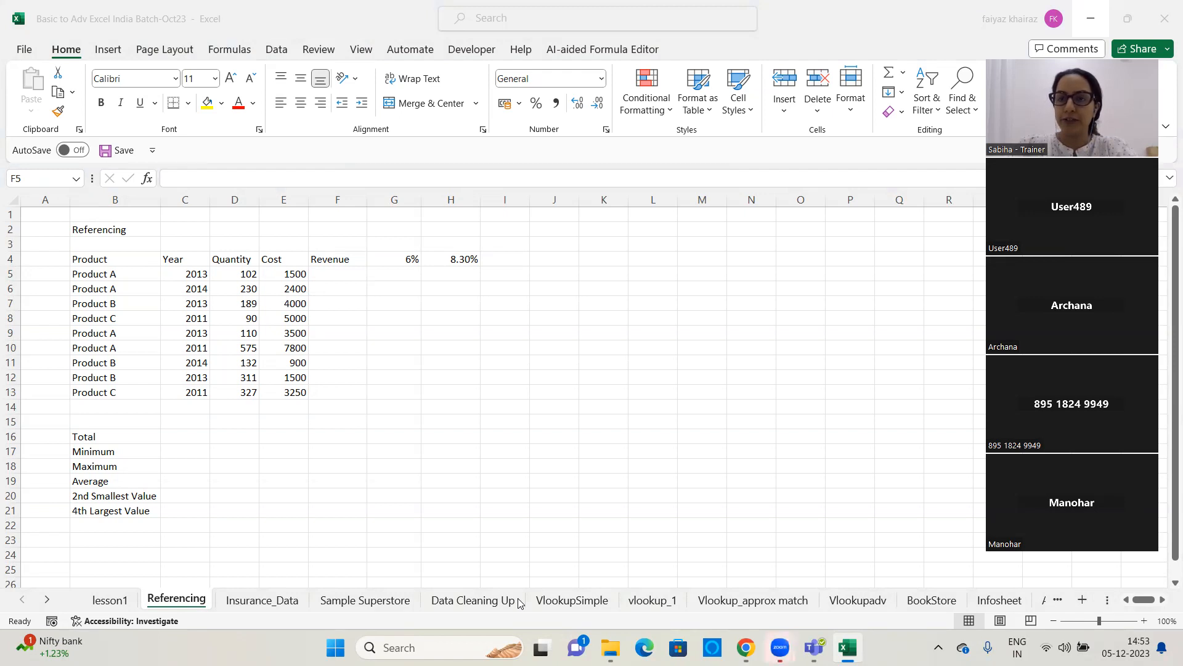
pyautogui.click(340, 274)
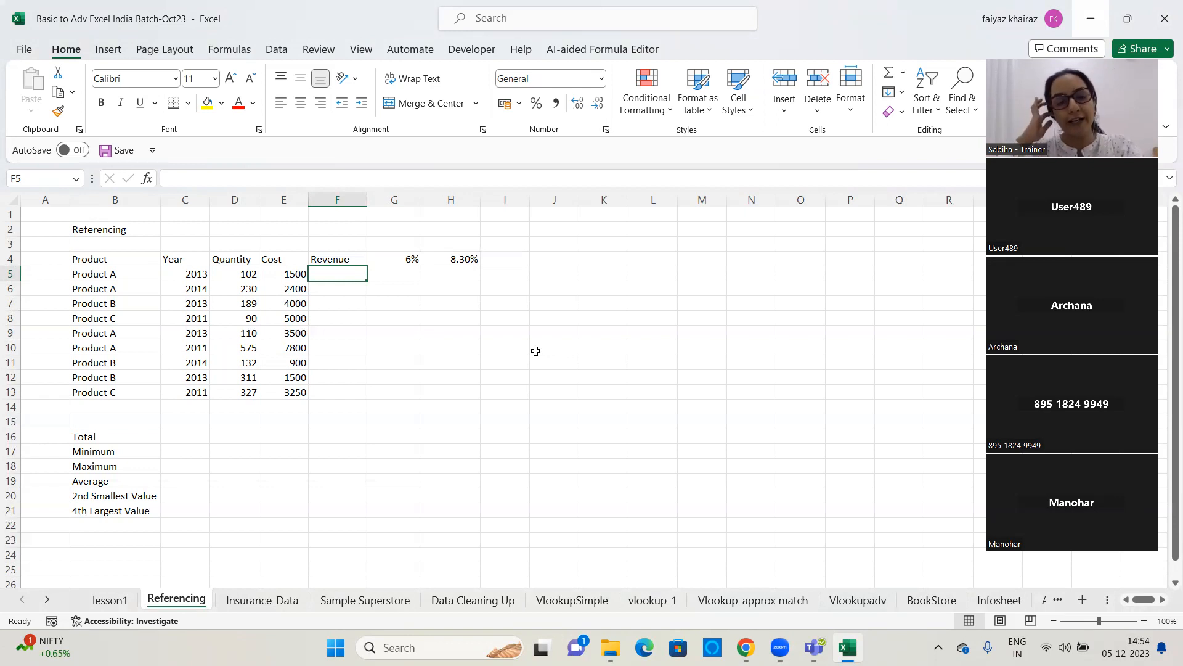
pyautogui.write('=')
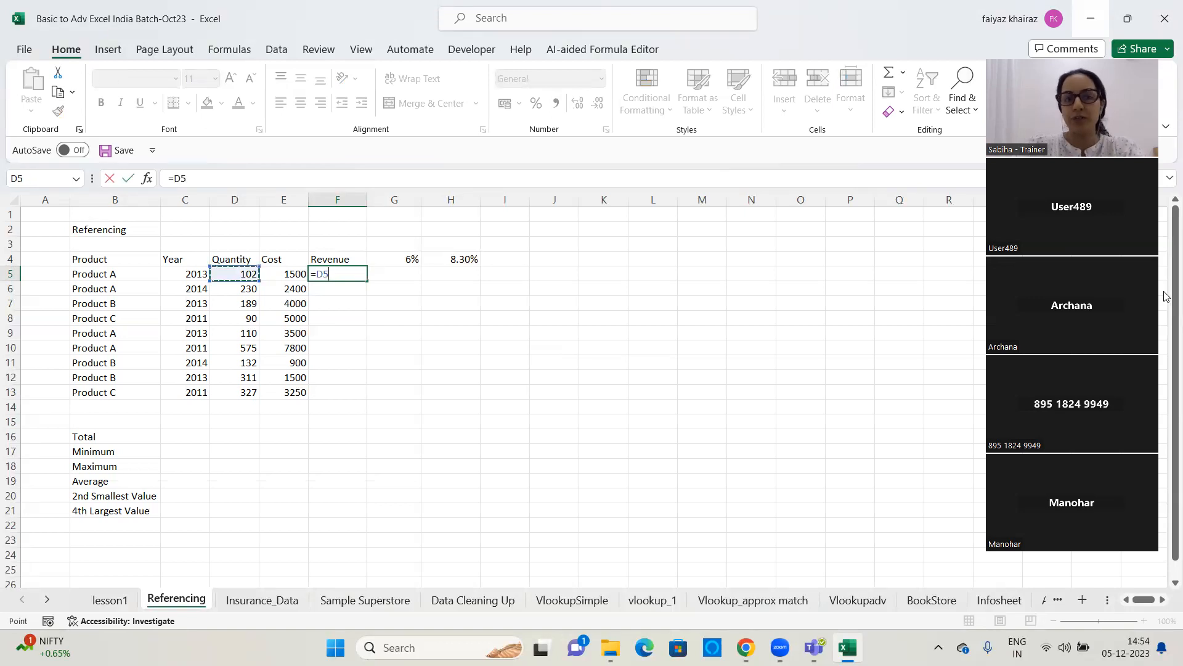
pyautogui.write('*')
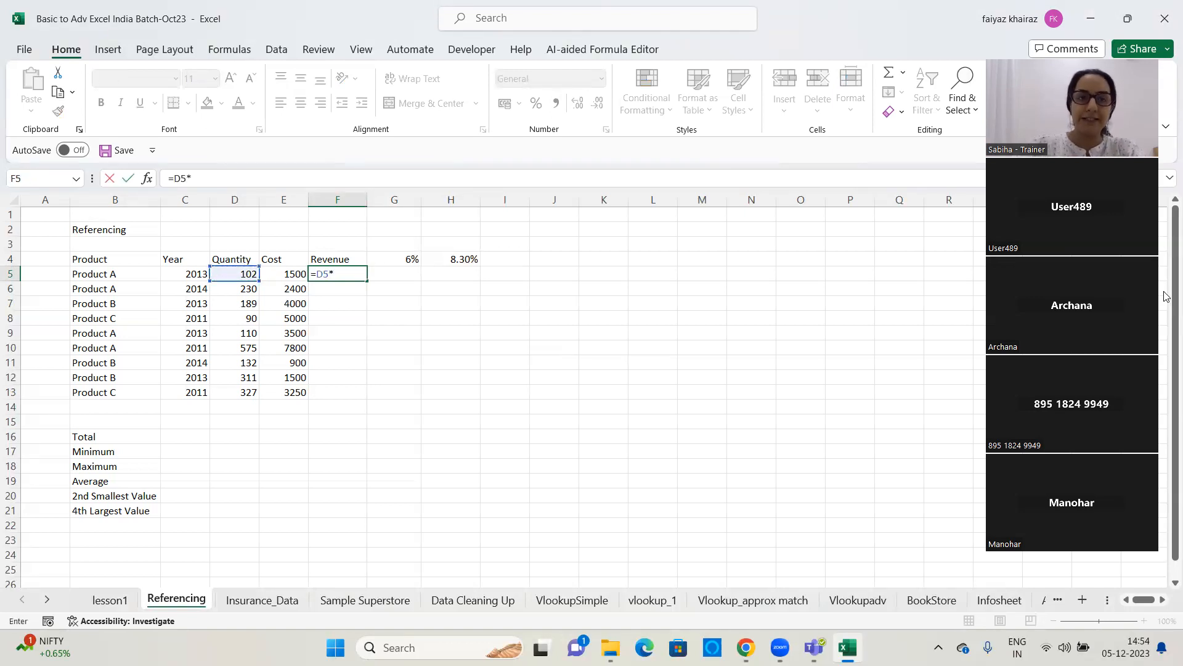
pyautogui.click(277, 274)
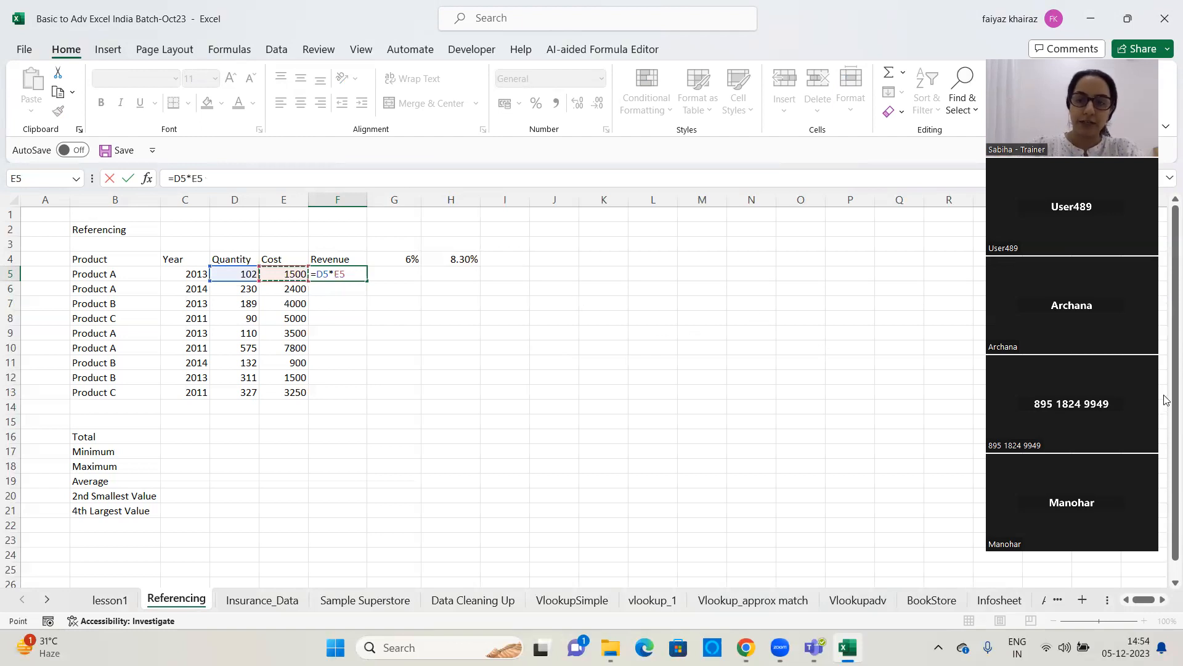
pyautogui.press('Return')
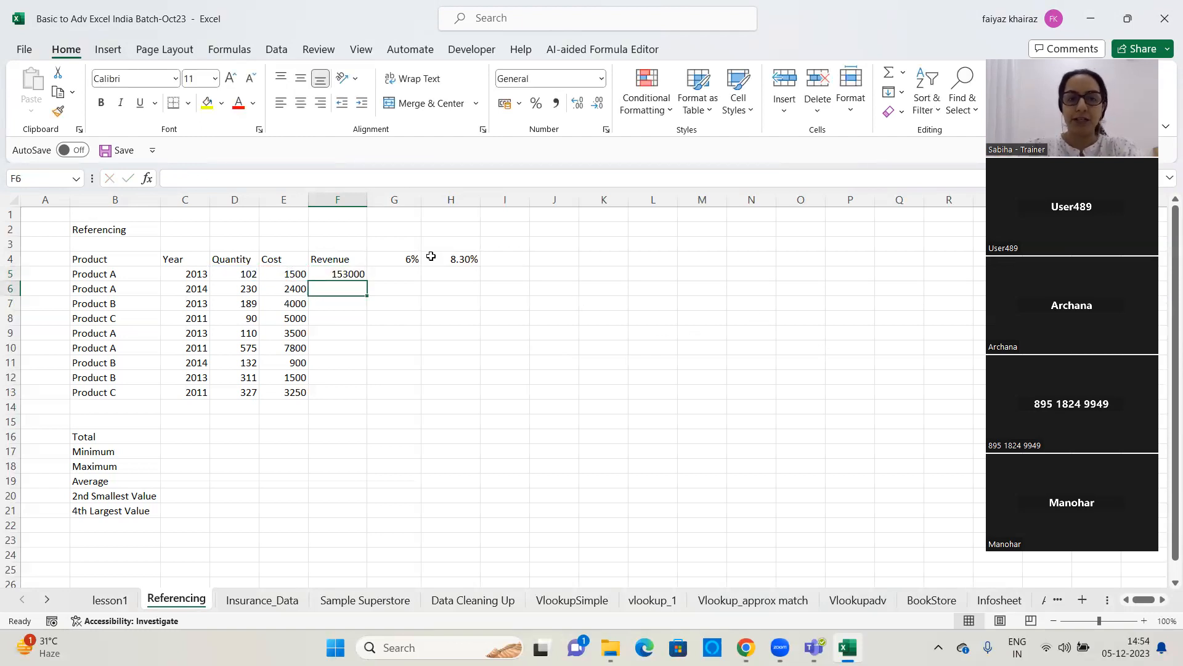
# Copy the revenue formula from F5 down to F13 and widen column F slightly
pyautogui.click(329, 275)
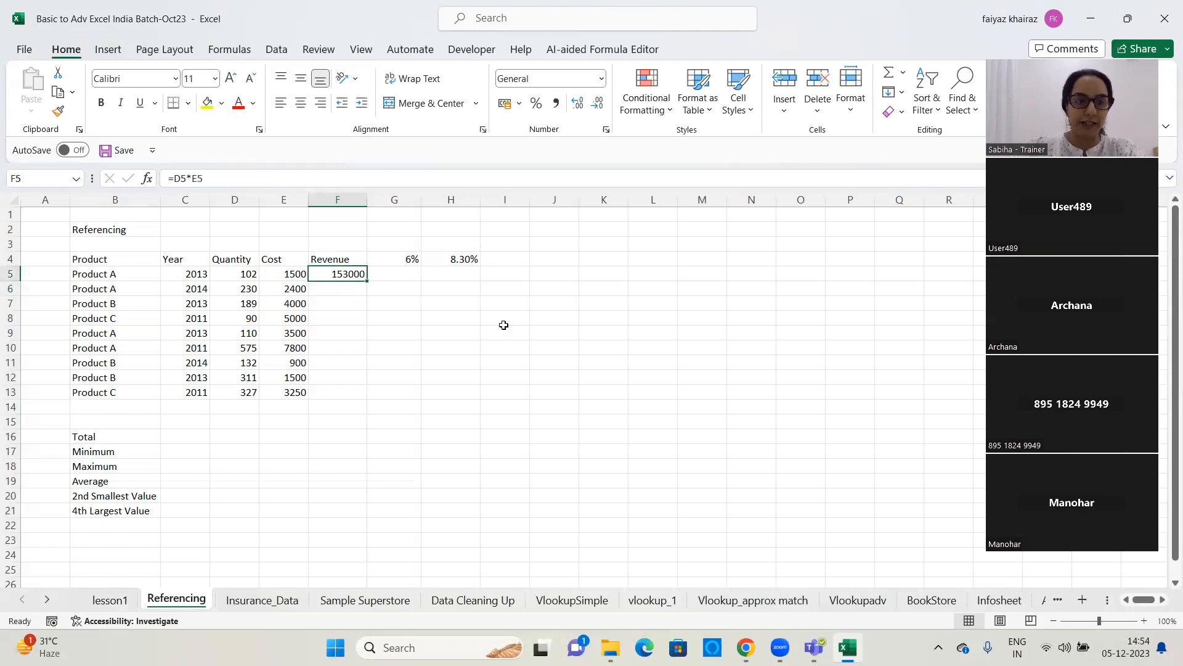
pyautogui.moveTo(367, 281); pyautogui.dragTo(372, 399)
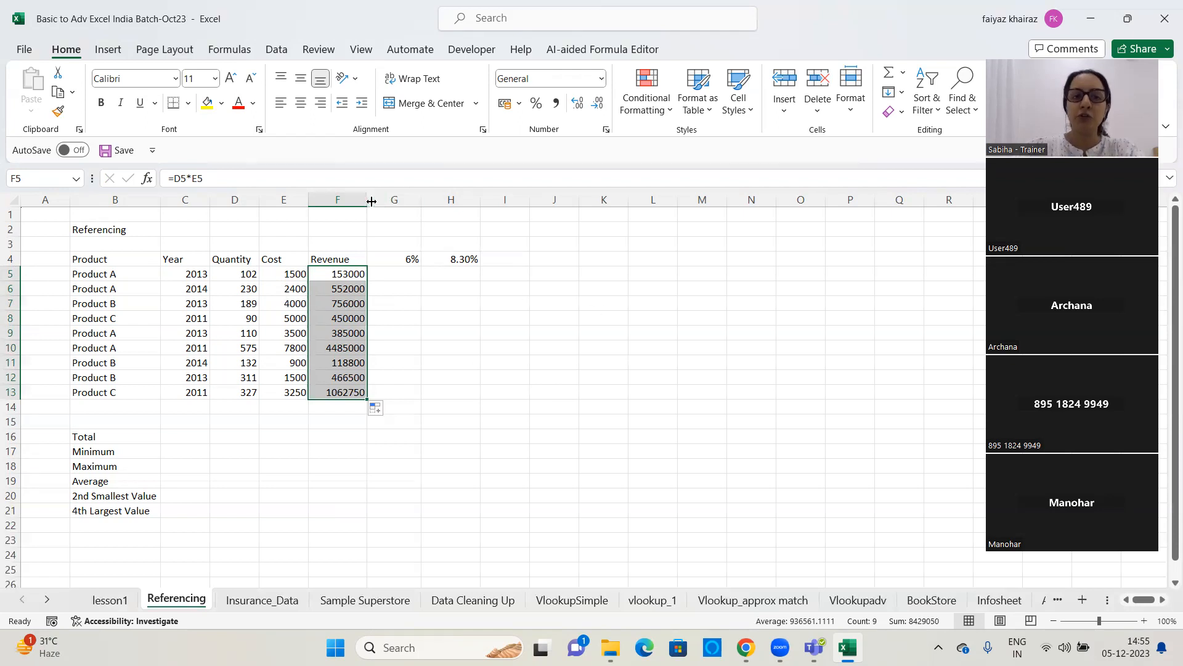
pyautogui.moveTo(371, 202); pyautogui.dragTo(379, 201)
pyautogui.click(432, 333)
pyautogui.click(352, 288)
pyautogui.click(351, 275)
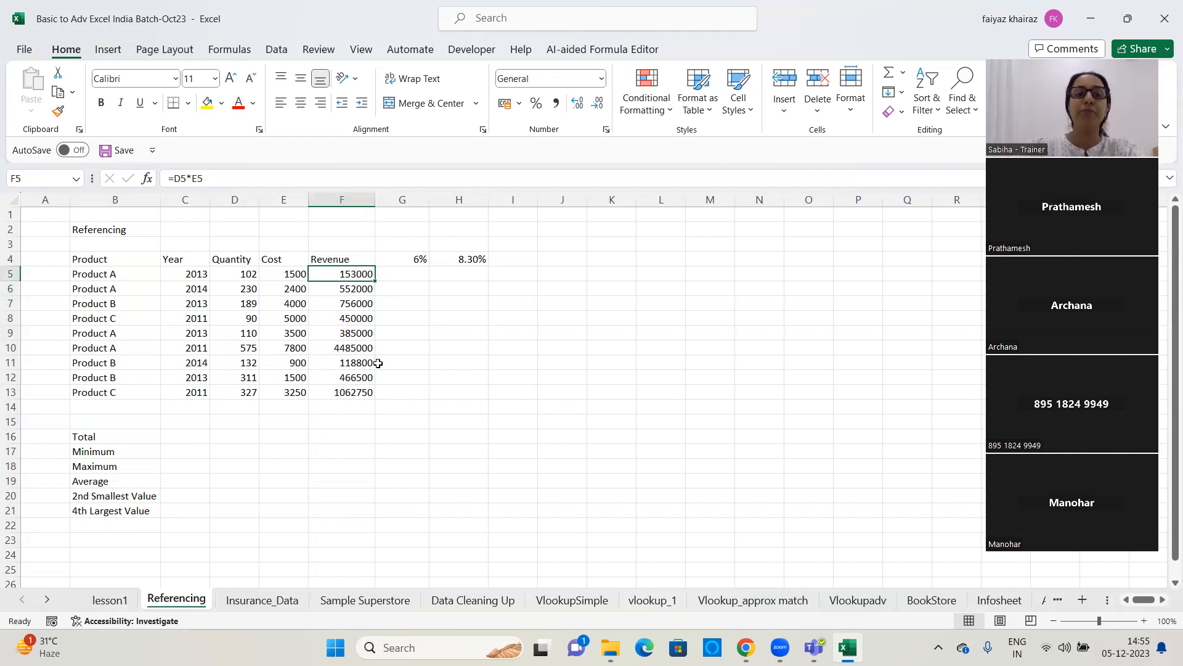
# Highlight the 6% rate in cell G4 with yellow fill
pyautogui.click(413, 273)
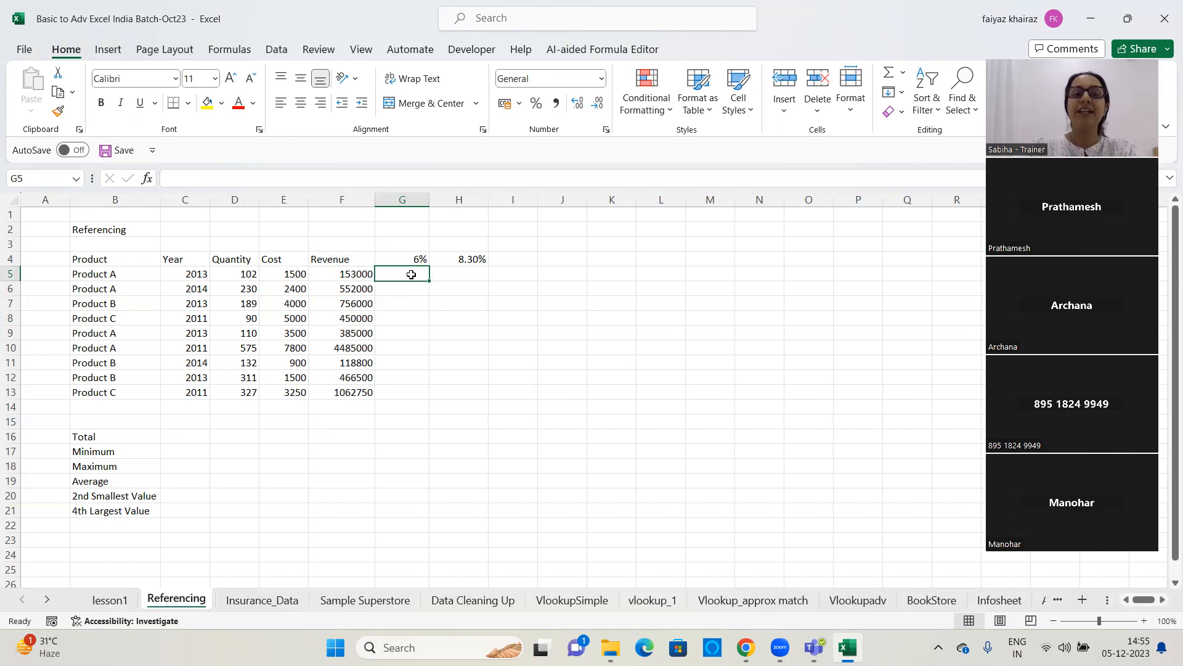
pyautogui.click(415, 259)
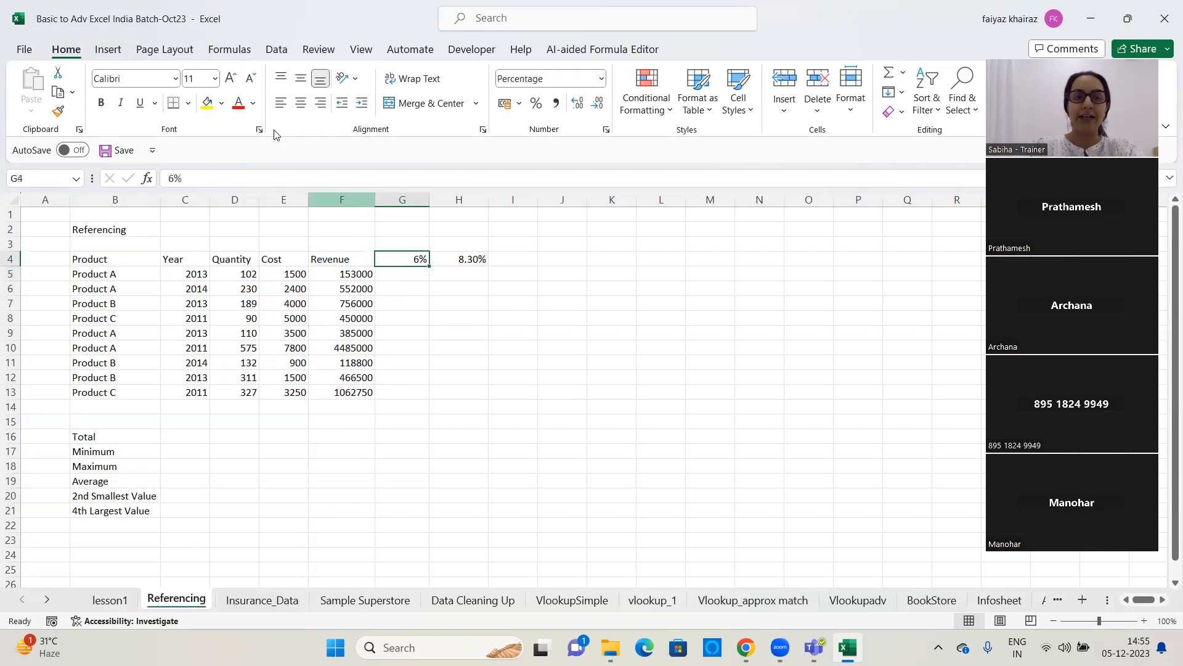
pyautogui.click(207, 104)
# Enter the formula =F5*G4 in cell G5 to apply the 6% rate to the first revenue
pyautogui.click(403, 276)
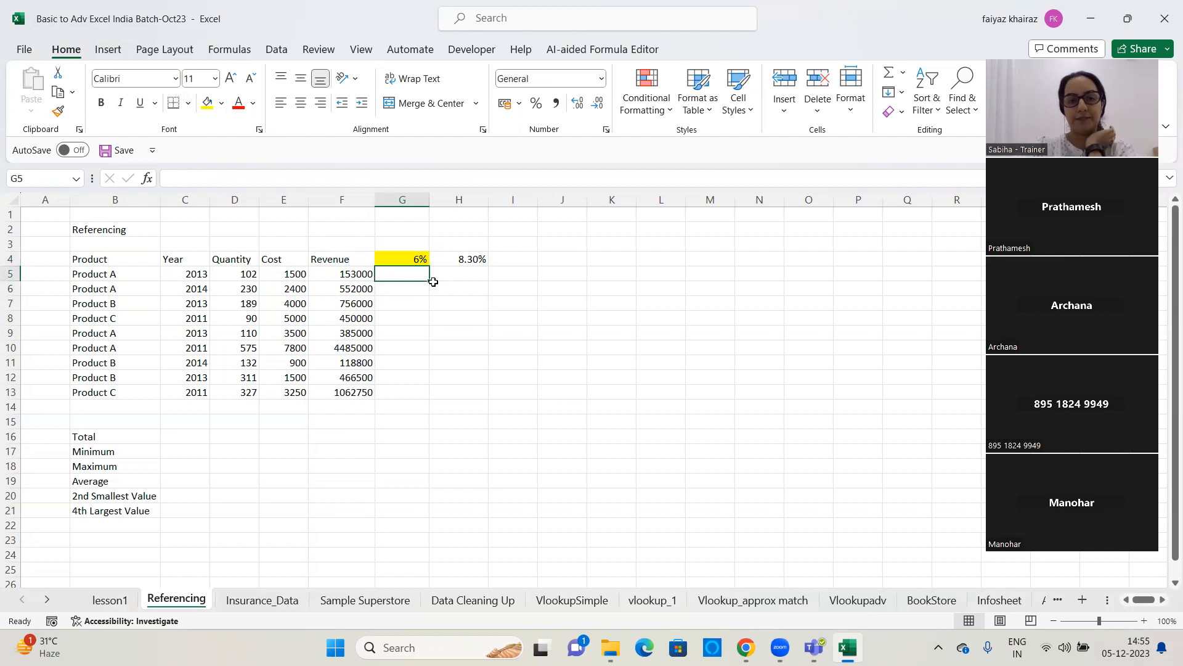
pyautogui.write('=')
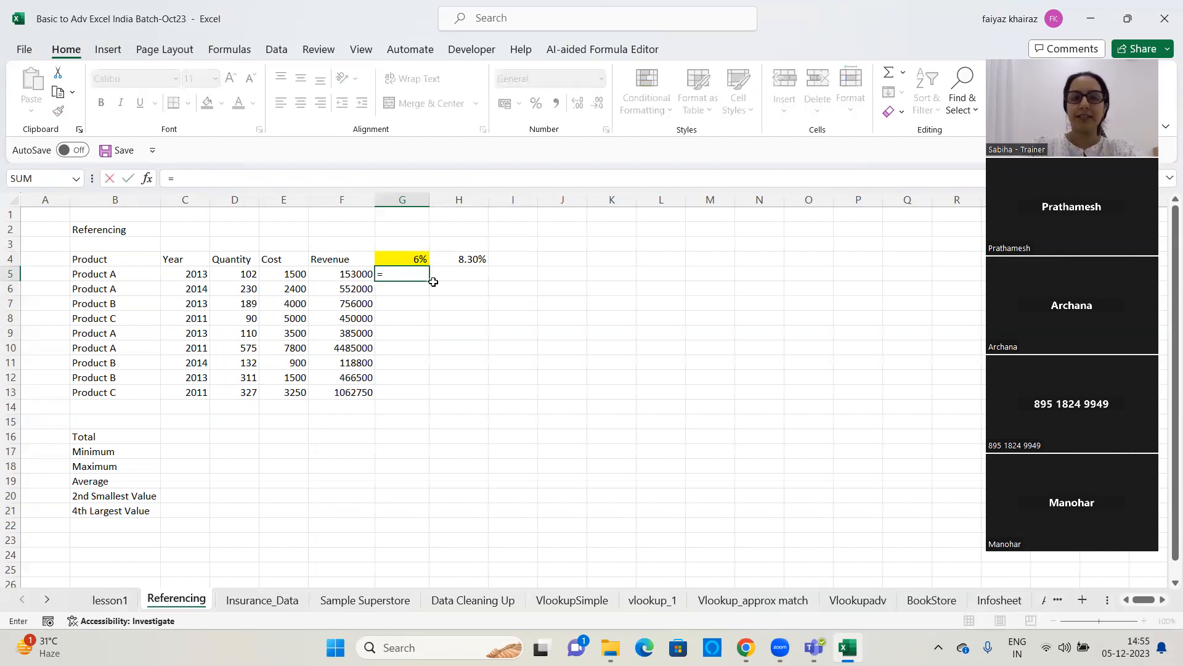
pyautogui.click(350, 277)
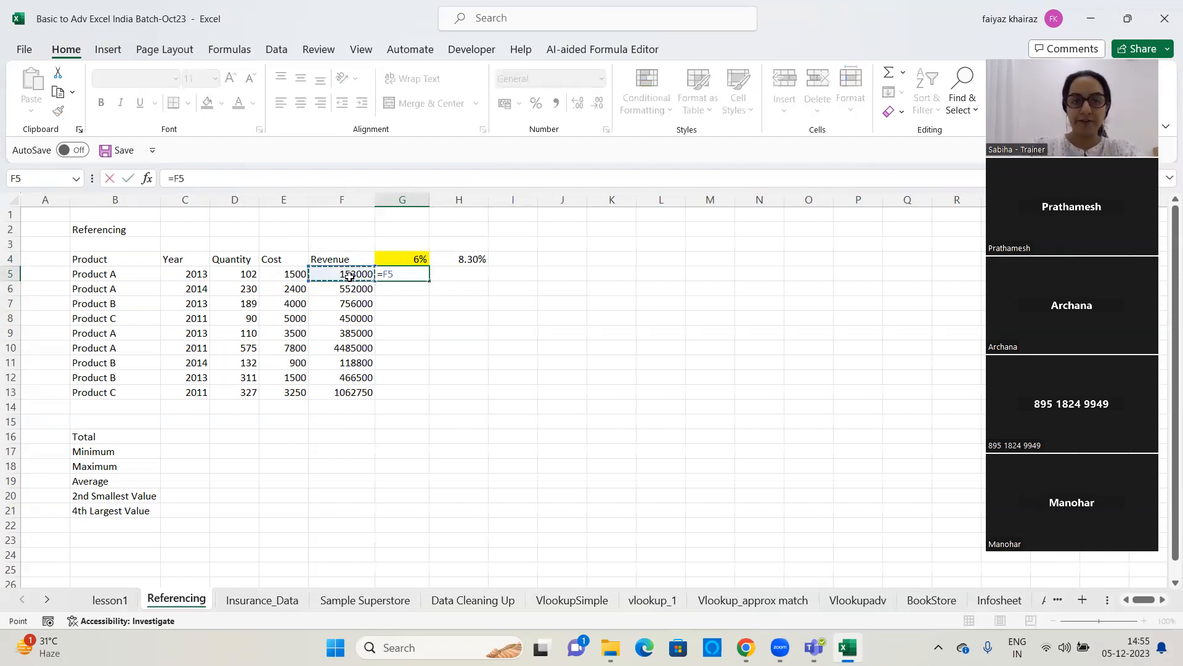
pyautogui.write('*')
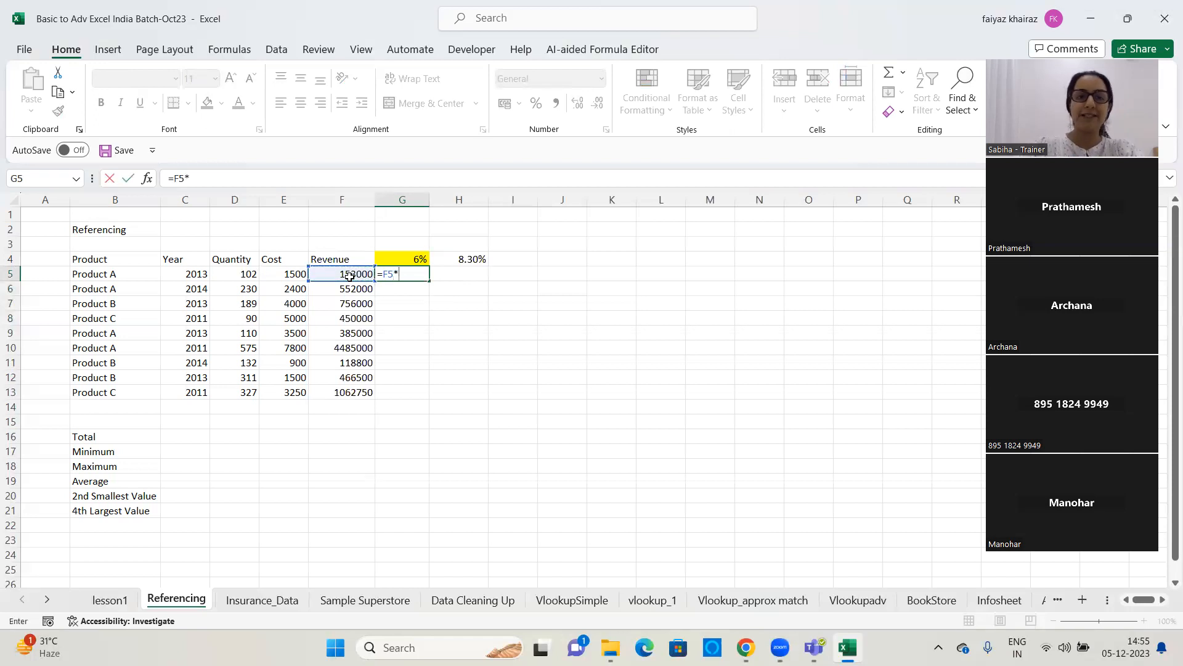
pyautogui.click(402, 256)
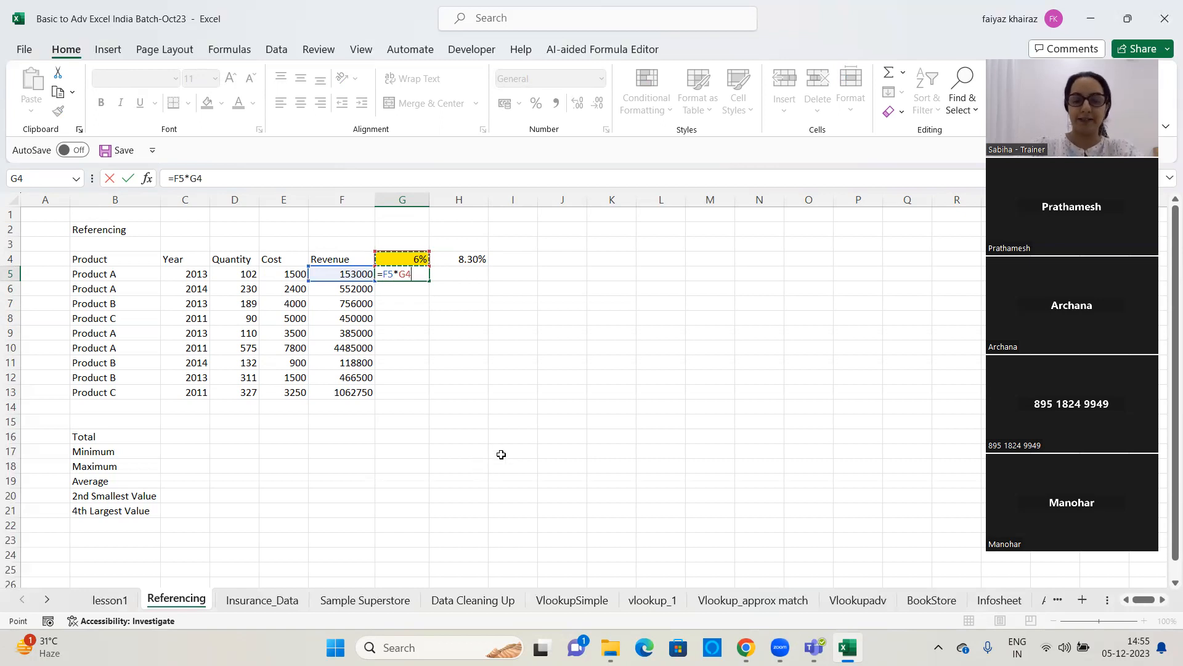
pyautogui.press('Return')
# Copy the formula from G5 down to G13 and widen column G to fit the long results
pyautogui.moveTo(430, 199); pyautogui.dragTo(453, 199)
pyautogui.click(430, 272)
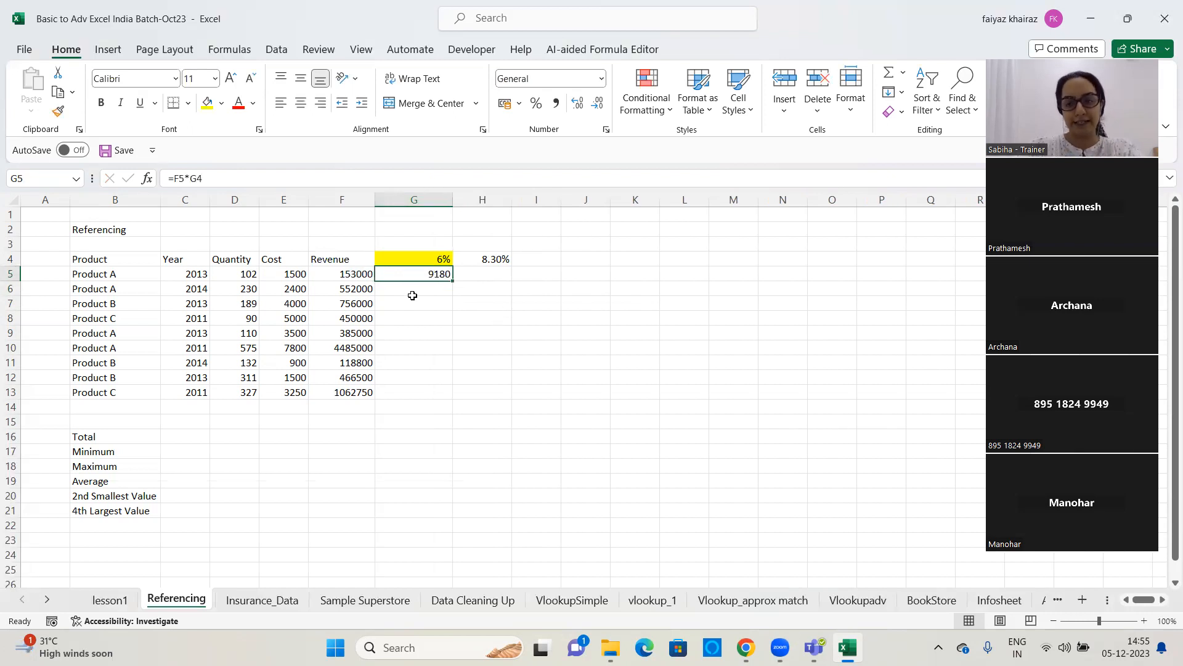
pyautogui.moveTo(453, 281); pyautogui.dragTo(462, 404)
pyautogui.moveTo(452, 198); pyautogui.dragTo(491, 198)
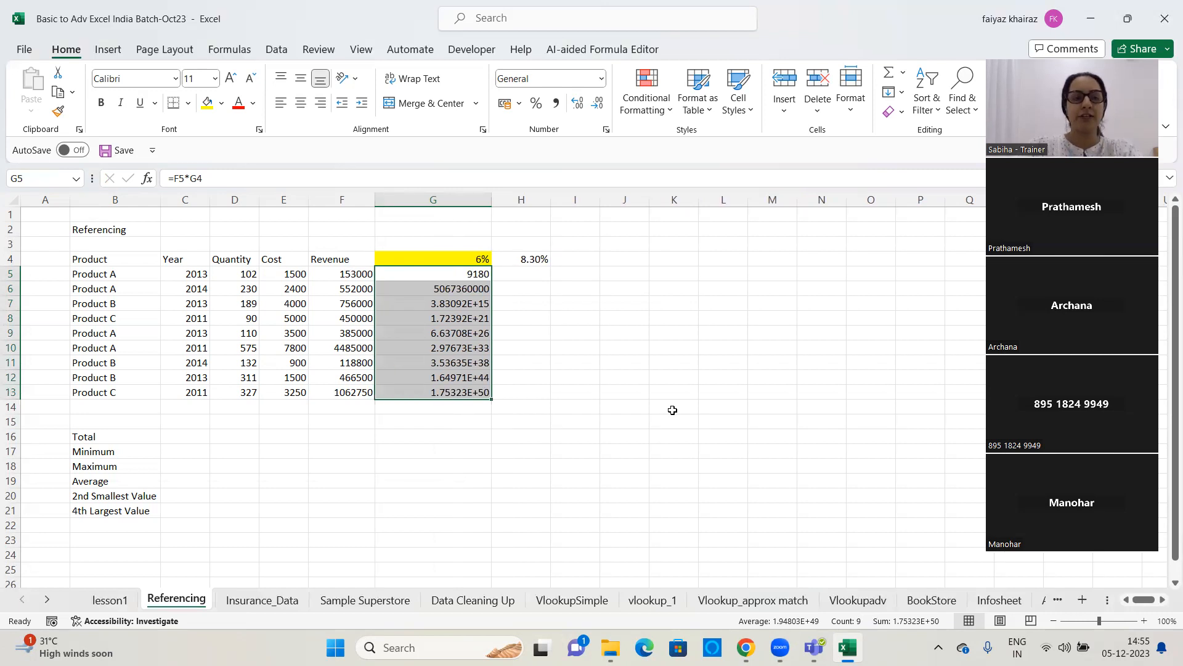
# Draw three straight arrows showing the references: from F5 to G4, from F6 to G5 and from F7 to G6
pyautogui.click(110, 51)
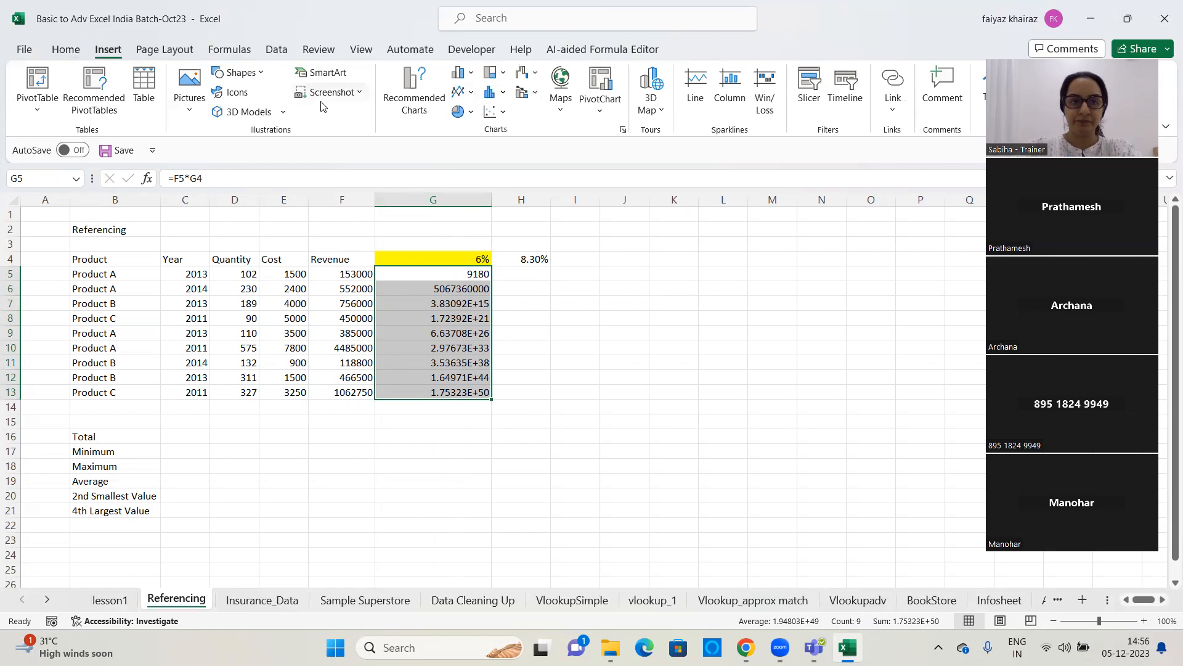
pyautogui.click(236, 74)
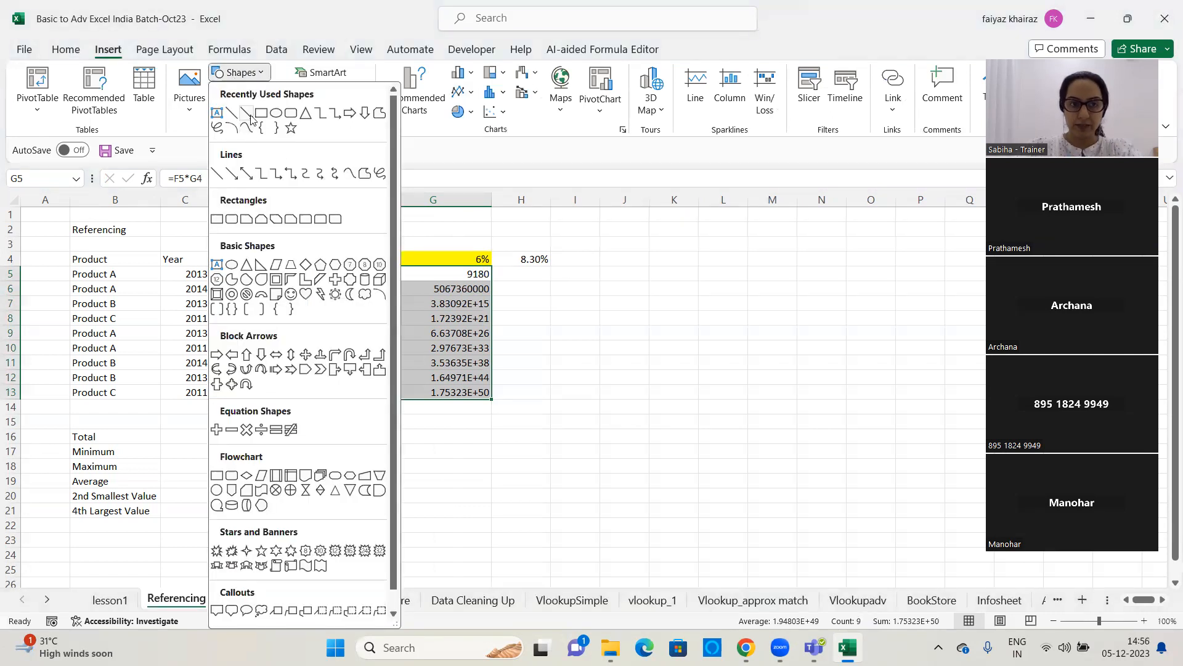
pyautogui.click(246, 112)
pyautogui.moveTo(355, 271); pyautogui.dragTo(403, 257)
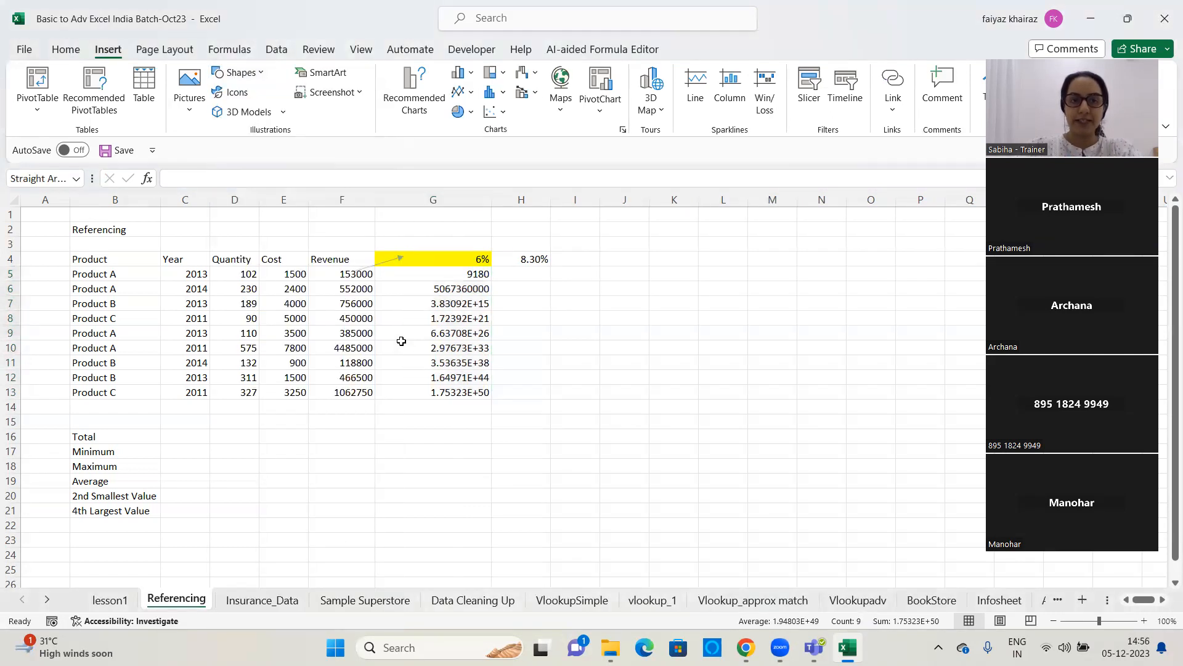
pyautogui.click(54, 78)
pyautogui.moveTo(366, 291); pyautogui.dragTo(410, 274)
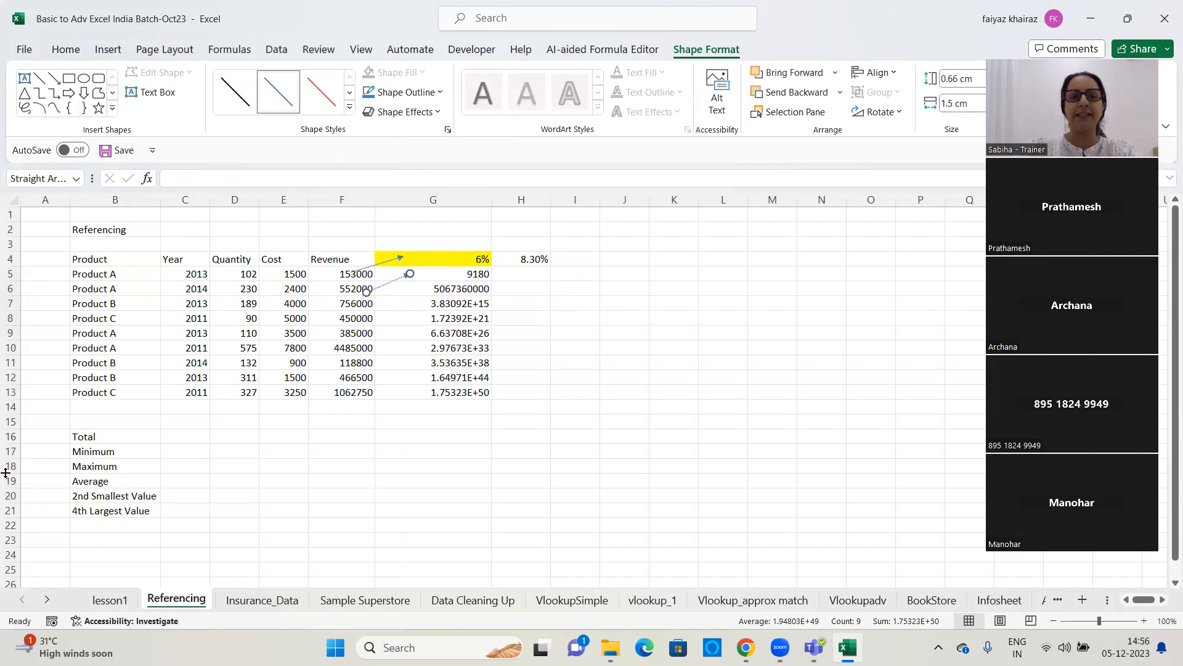
pyautogui.click(57, 79)
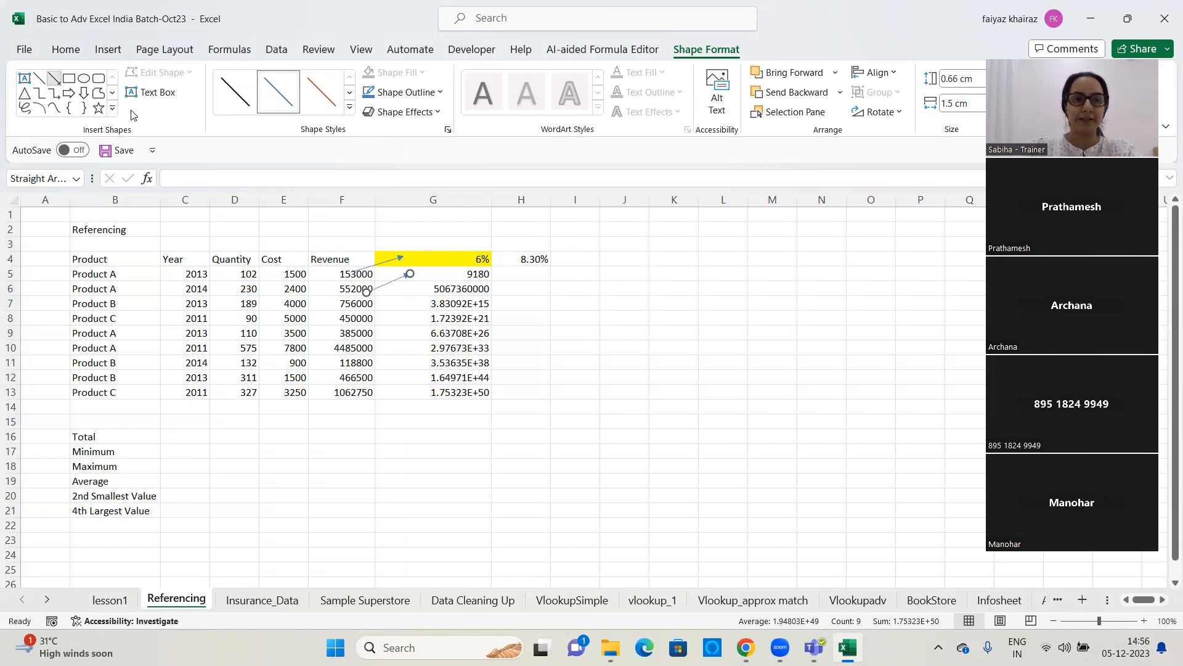
pyautogui.moveTo(366, 304); pyautogui.dragTo(412, 289)
pyautogui.click(640, 345)
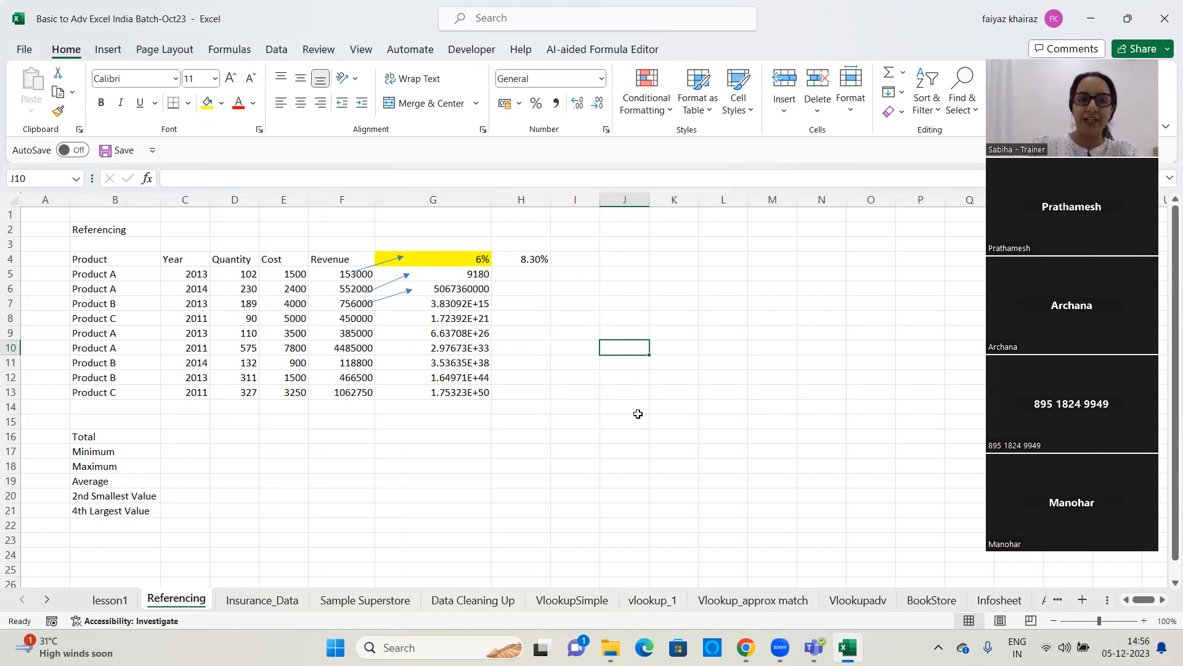
# Shade the revenue values in F5:F13 with a light purple fill
pyautogui.moveTo(341, 275); pyautogui.dragTo(341, 394)
pyautogui.click(222, 104)
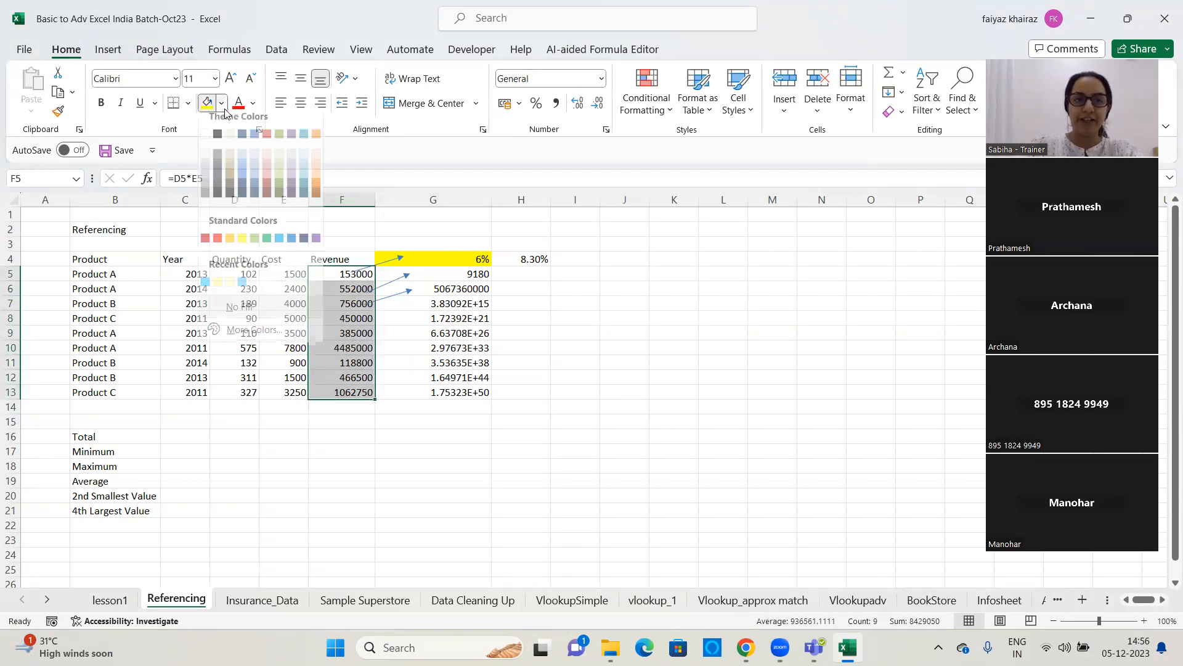
pyautogui.click(294, 173)
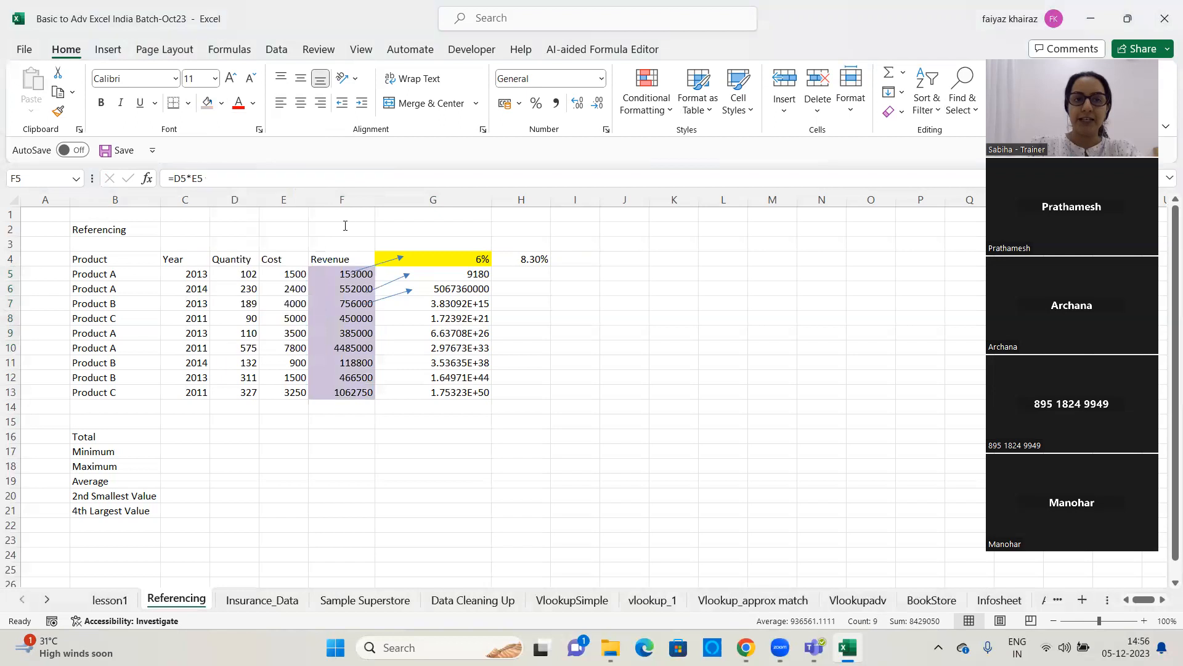
# Clear the calculated results from cells G5:G13, keeping the 6% rate in G4
pyautogui.click(440, 258)
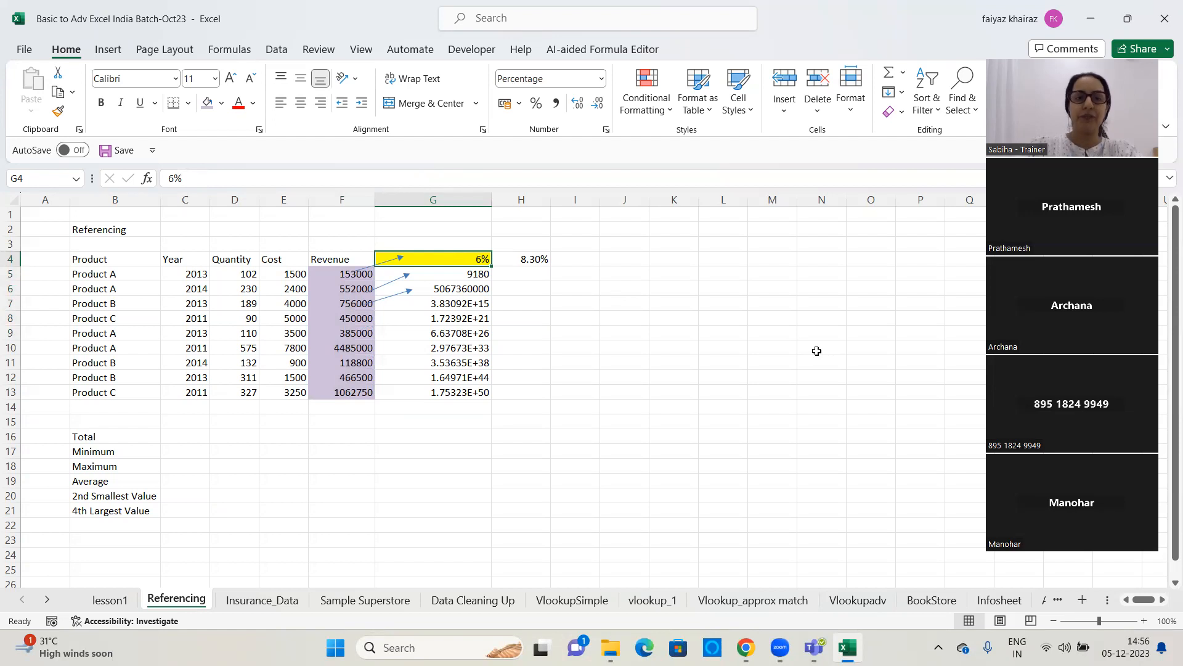
pyautogui.moveTo(319, 269); pyautogui.dragTo(328, 392)
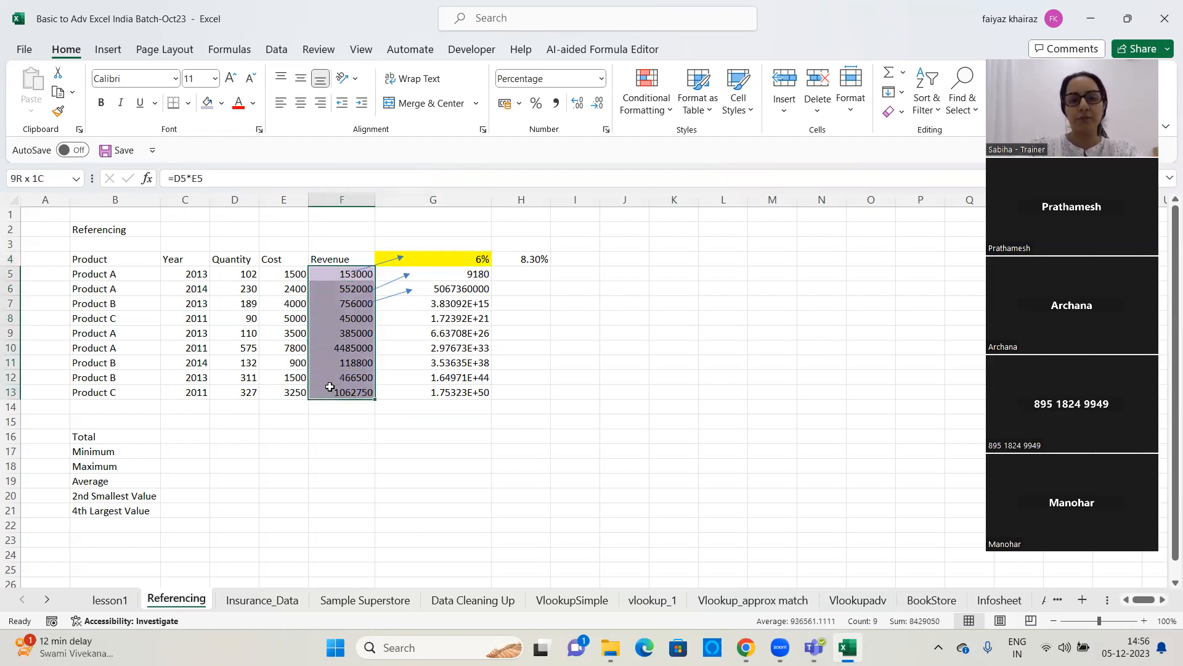
pyautogui.click(434, 259)
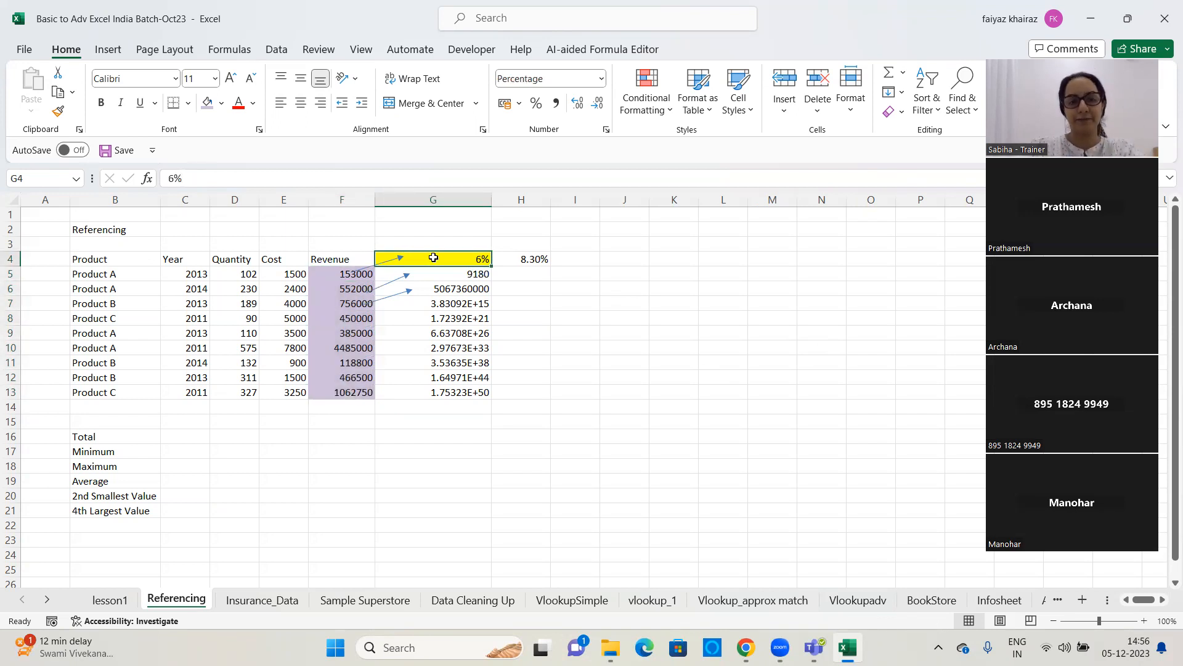
pyautogui.moveTo(465, 275); pyautogui.dragTo(454, 395)
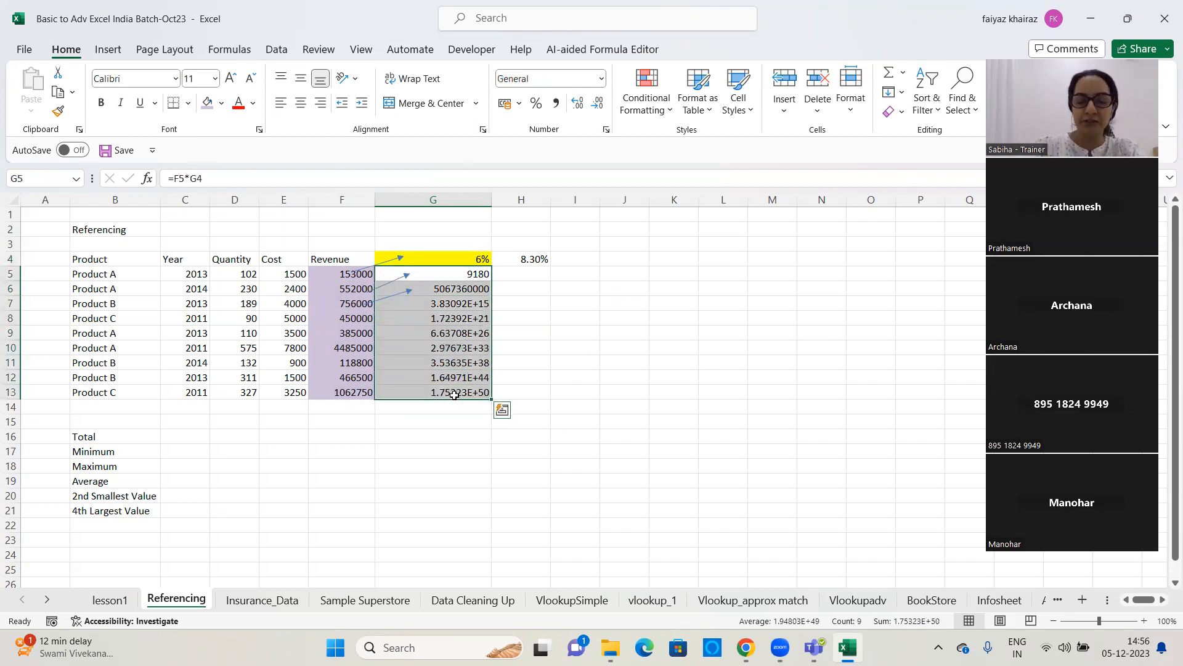
pyautogui.press('Delete')
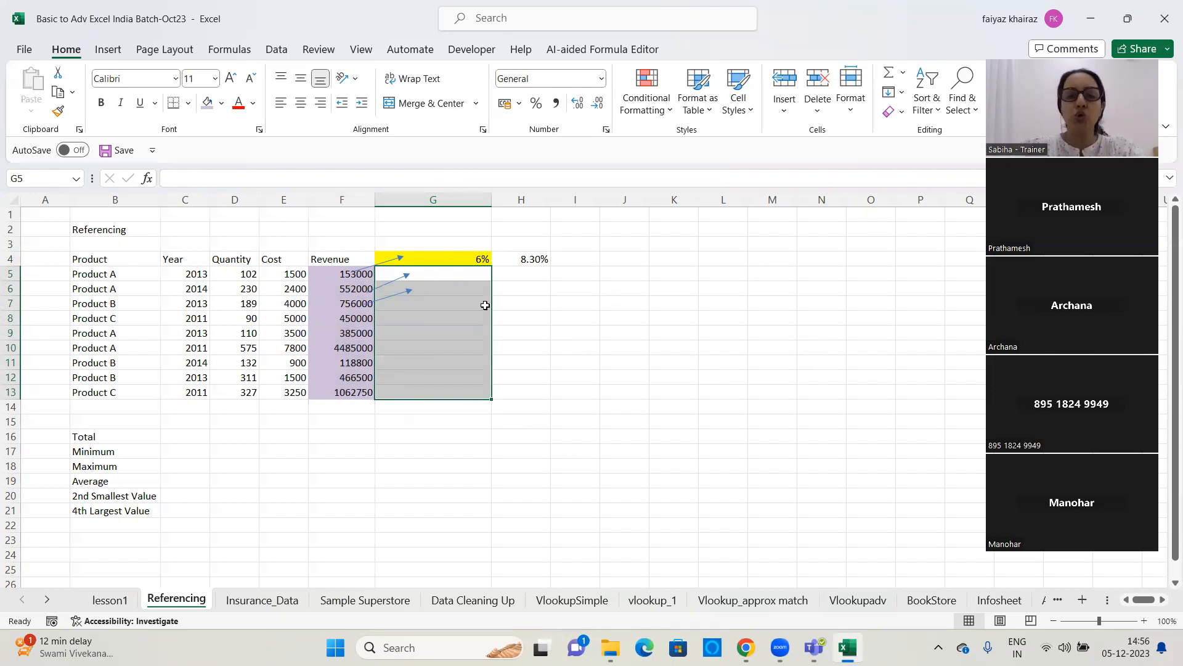
# Enter the formula =F5*$G$4 in cell G5, locking the 6% rate cell as an absolute reference
pyautogui.click(455, 256)
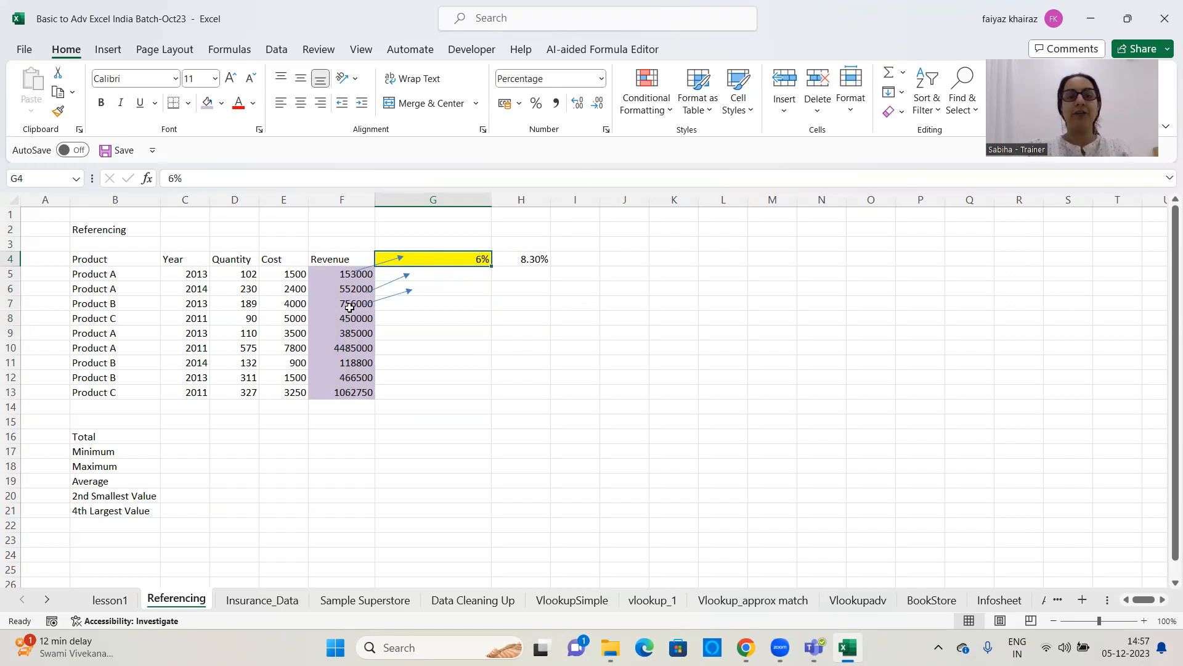
pyautogui.click(342, 199)
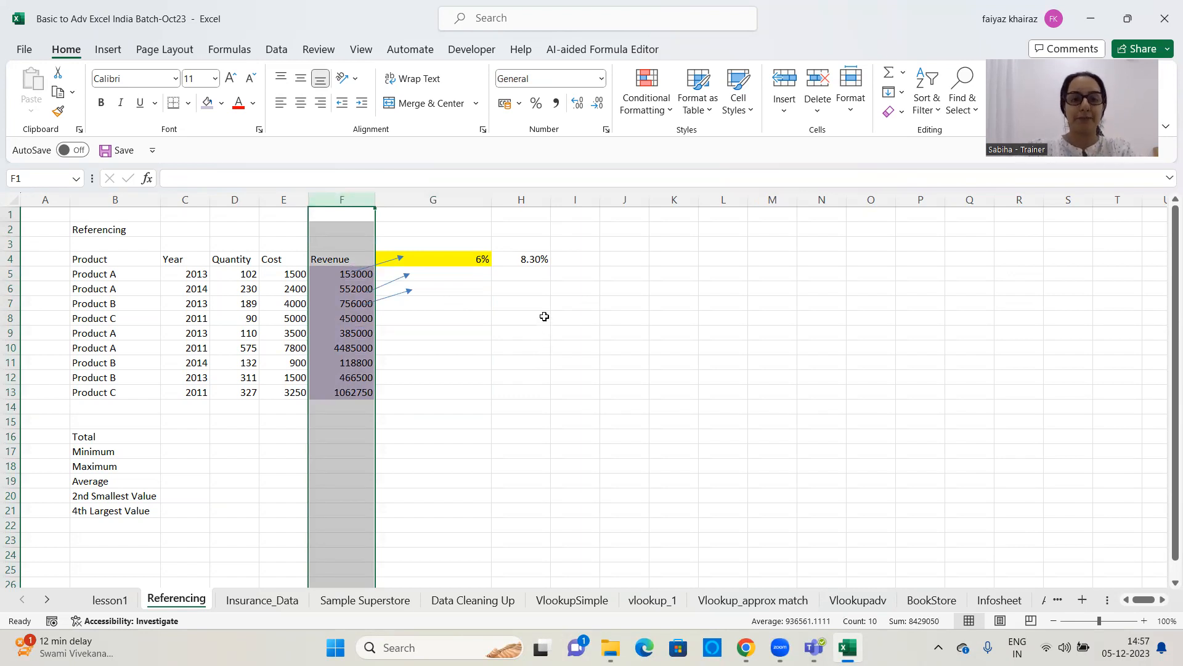
pyautogui.click(455, 255)
pyautogui.click(468, 273)
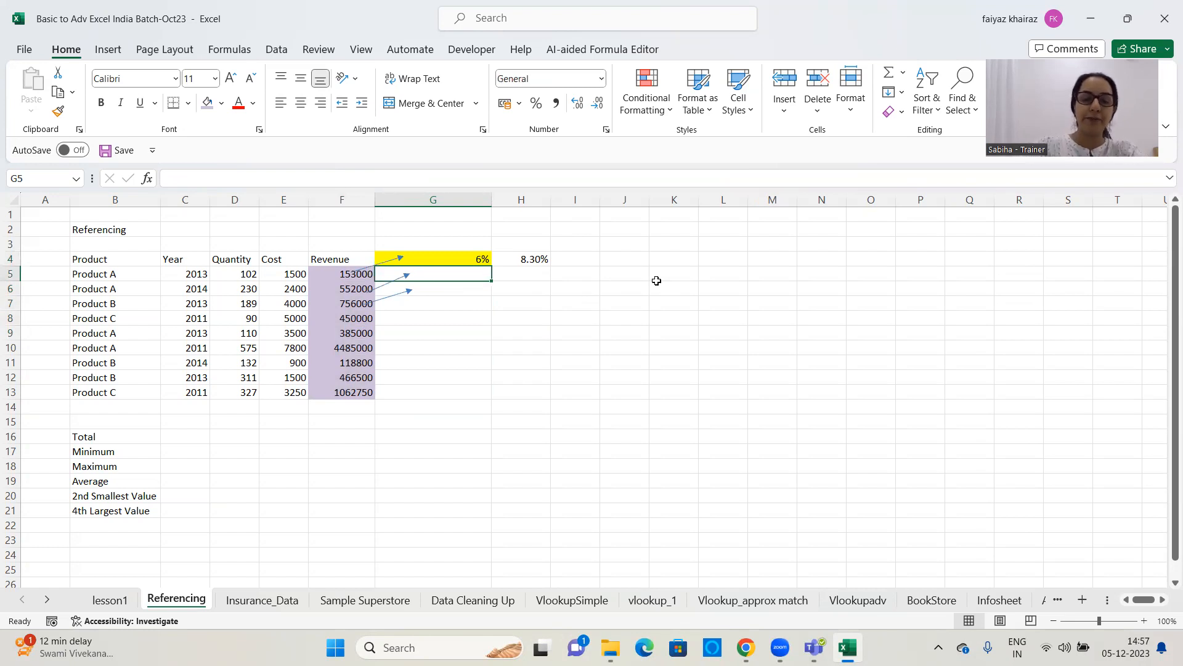
pyautogui.write('=')
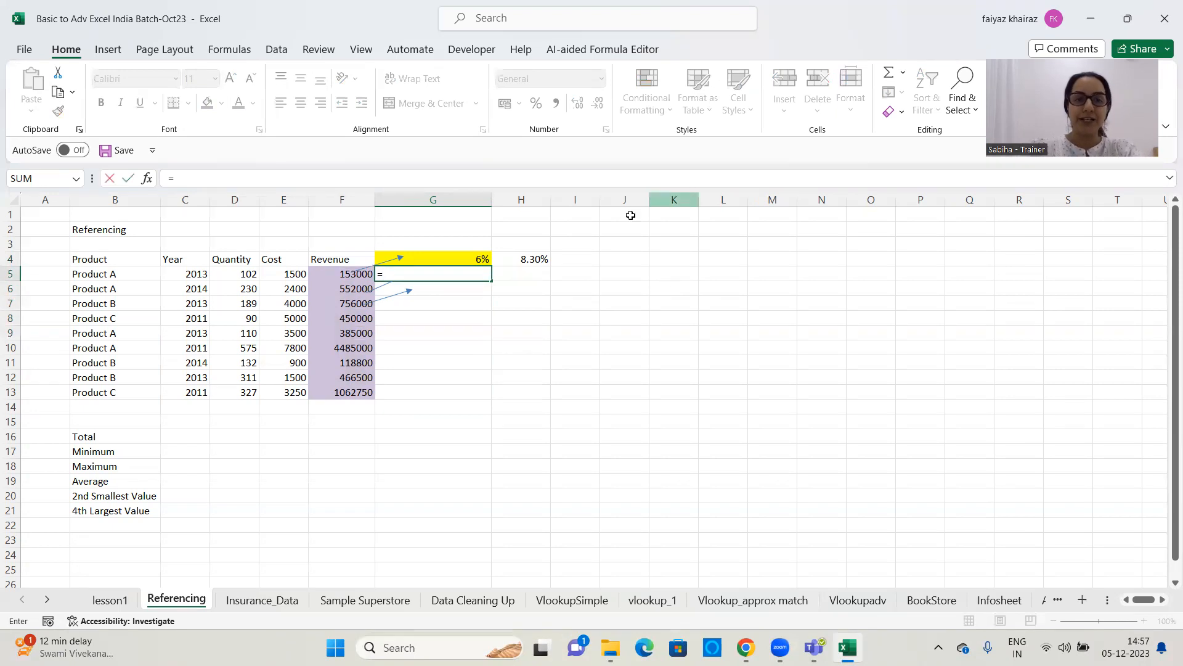
pyautogui.click(334, 275)
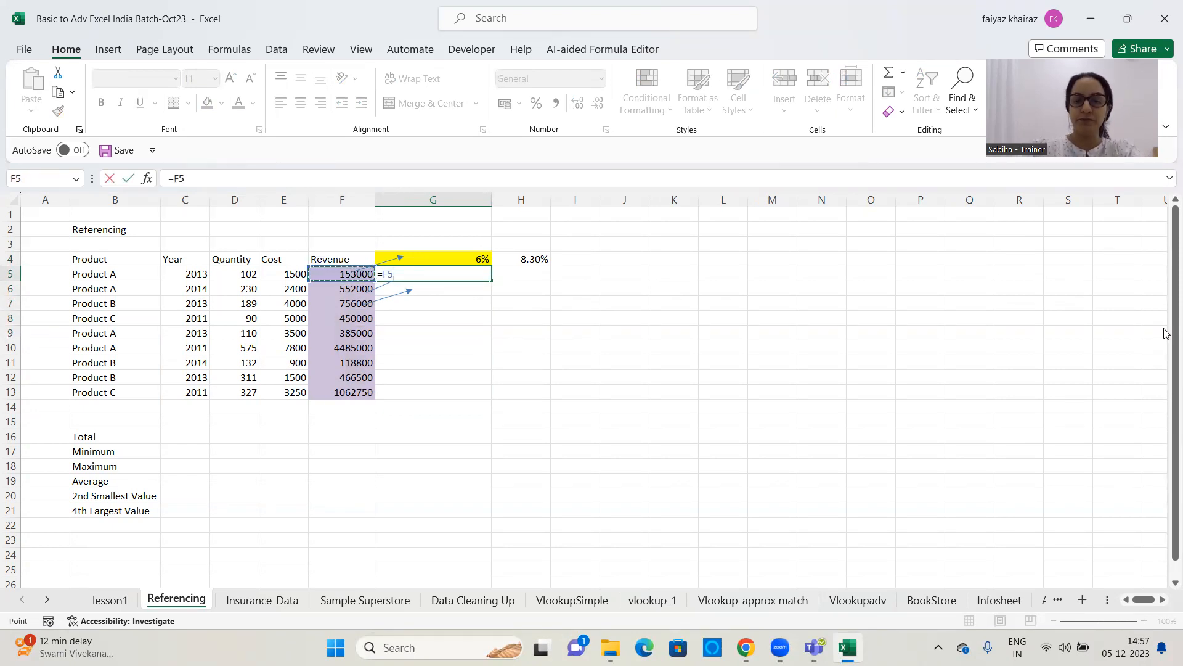
pyautogui.write('*')
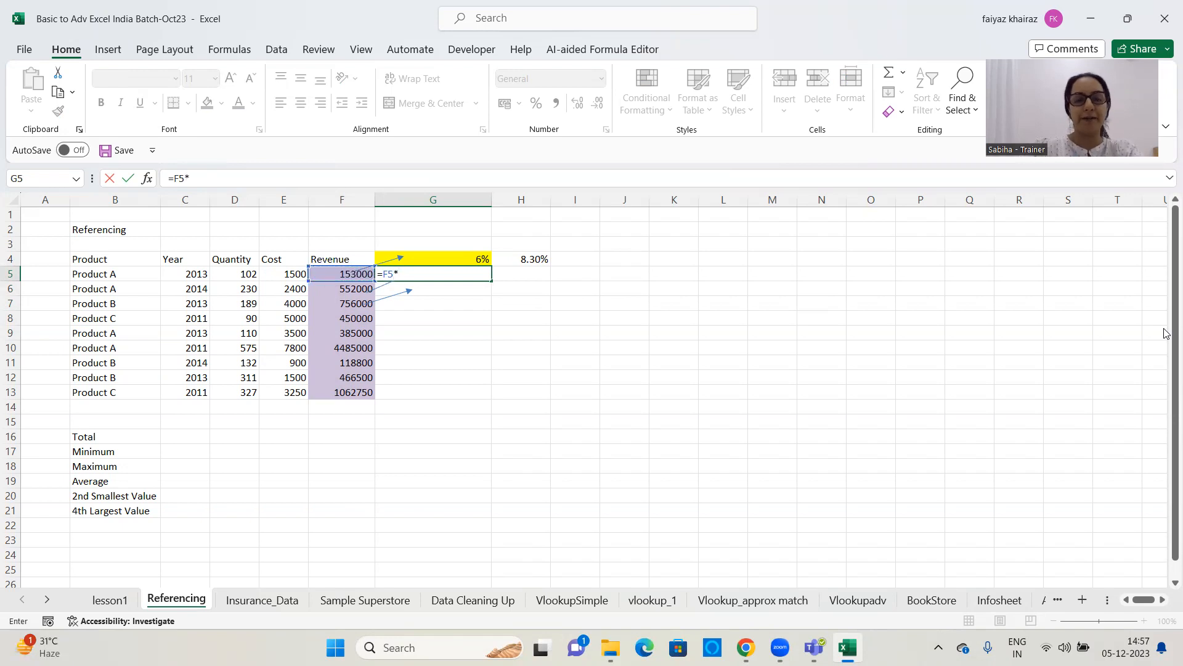
pyautogui.click(450, 256)
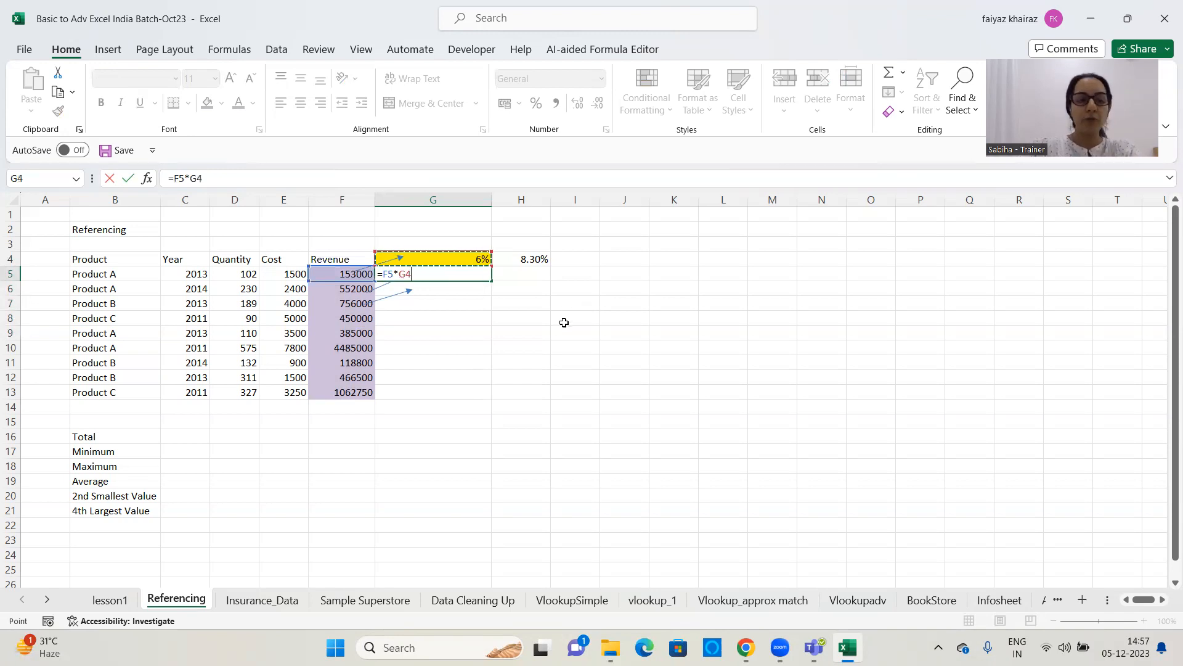
pyautogui.press('F4')
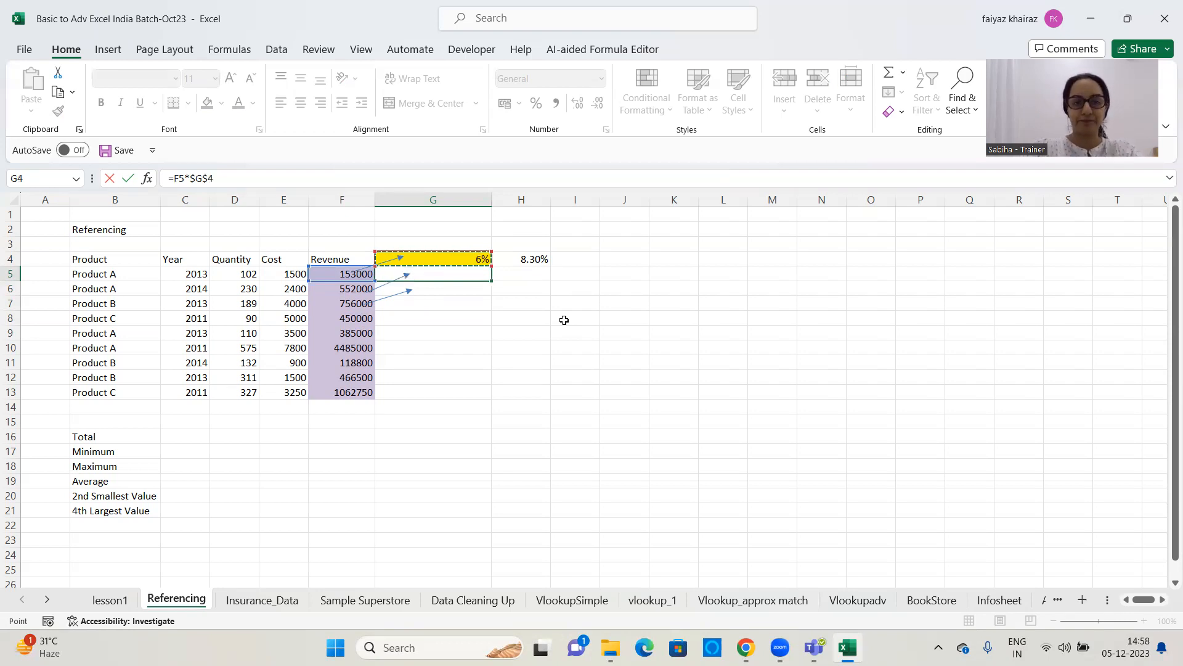
pyautogui.press('Return')
# Copy the absolute-reference formula from G5 across the remaining product rows down to G13
pyautogui.click(482, 272)
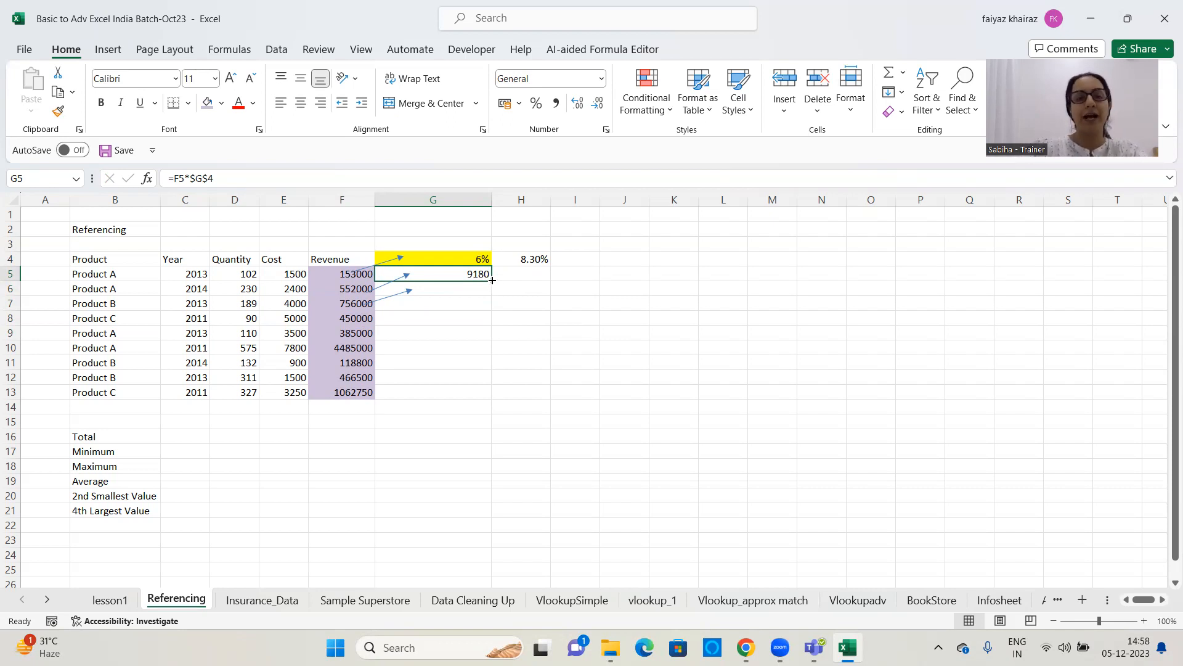
pyautogui.moveTo(493, 281); pyautogui.dragTo(896, 307)
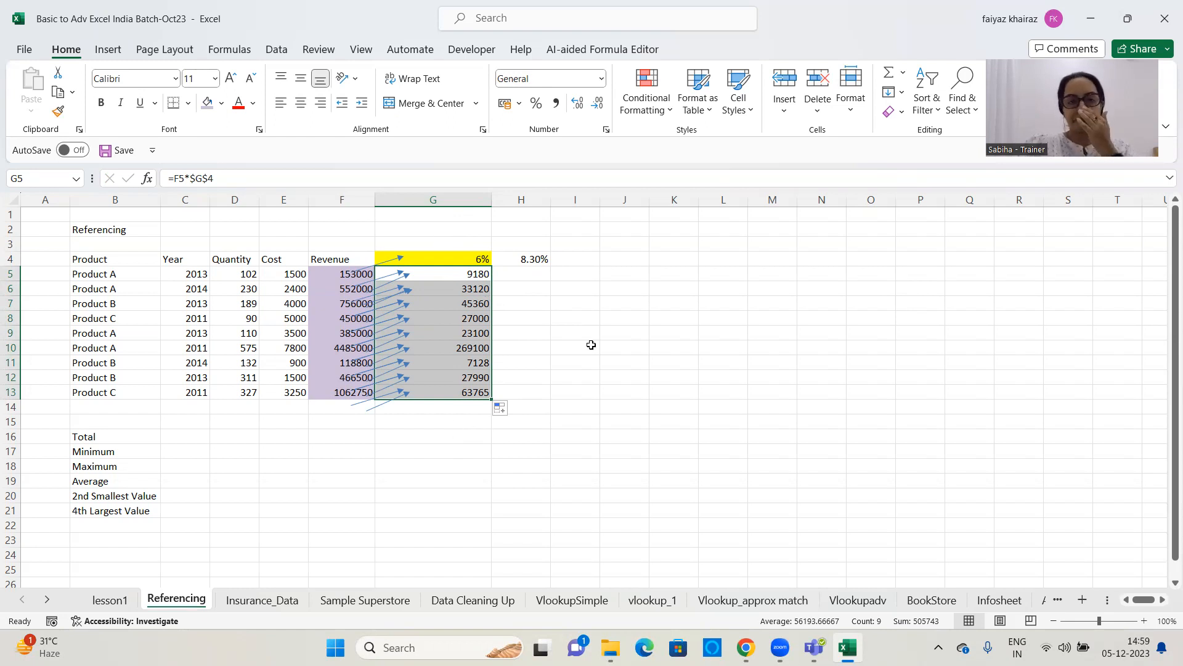
pyautogui.click(619, 379)
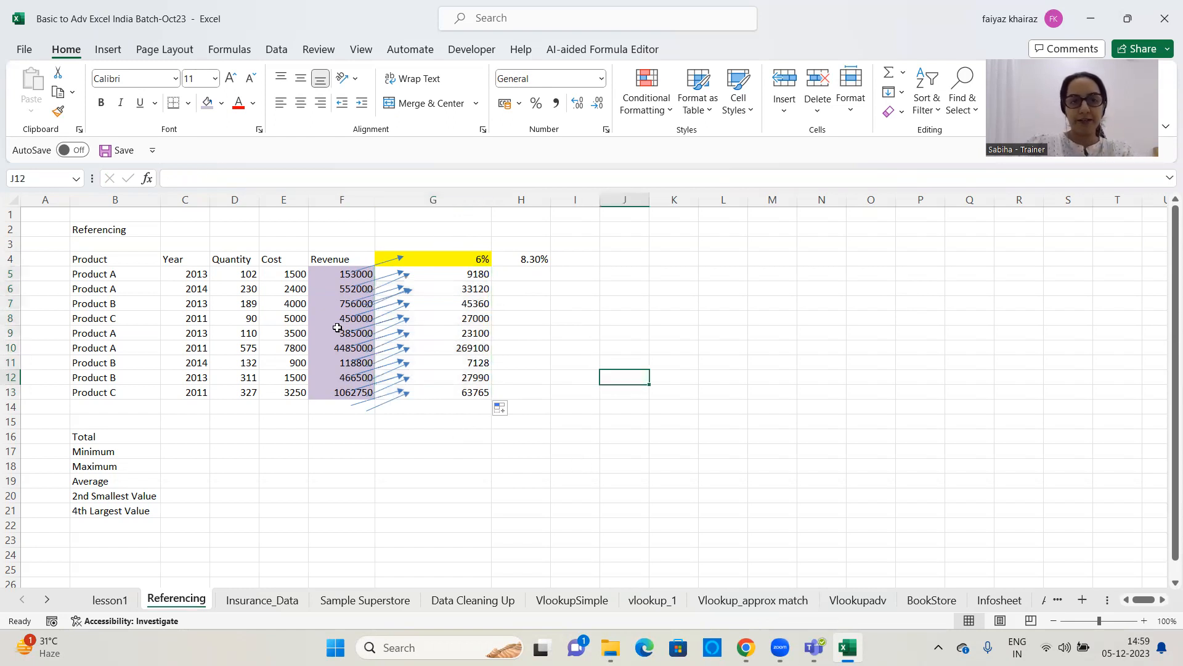
# Delete three of the straight arrows between the Revenue and rate columns: one near row 13 and two near rows 4 to 6
pyautogui.click(383, 402)
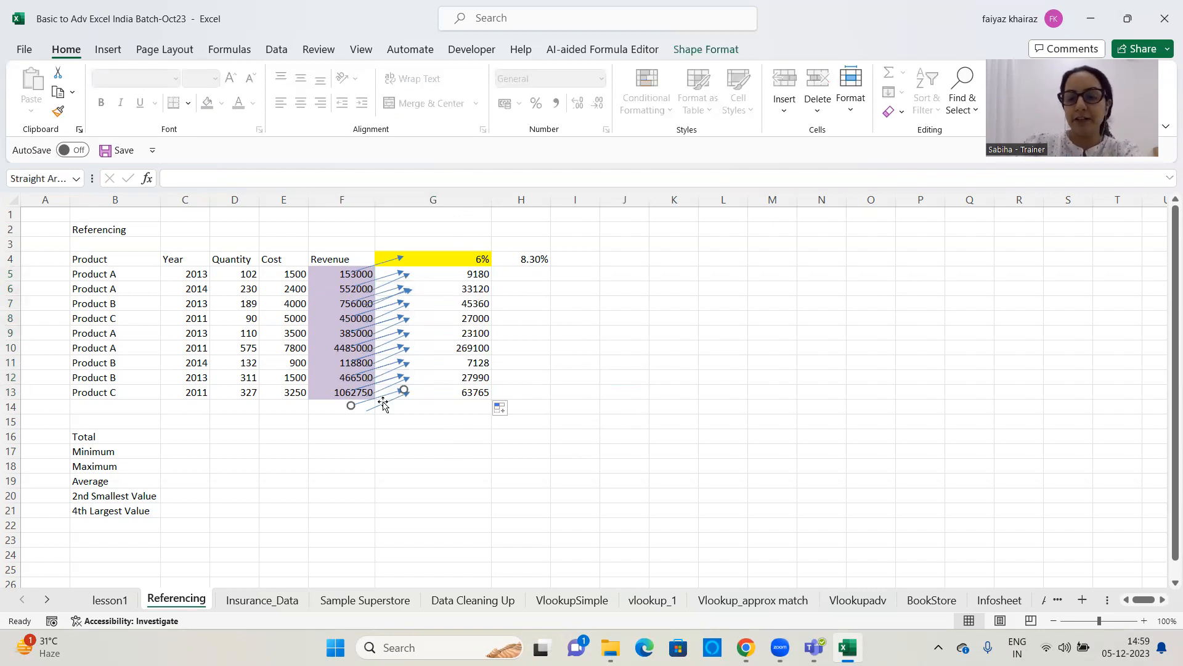
pyautogui.press('Delete')
pyautogui.click(382, 263)
pyautogui.press('Delete')
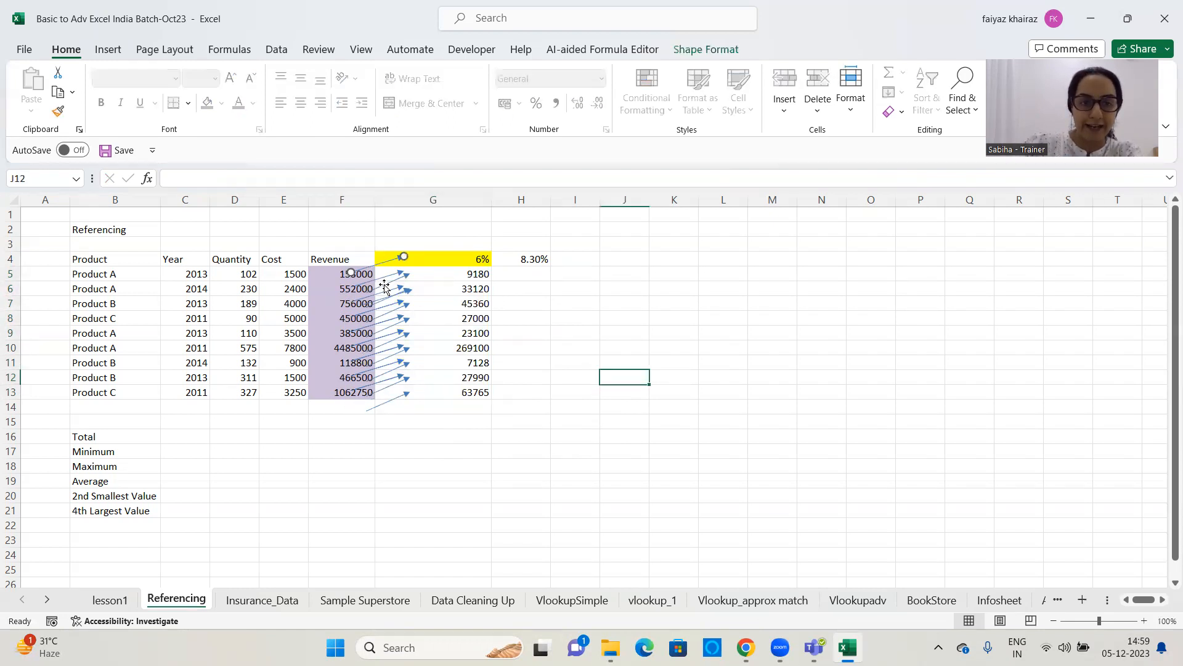
pyautogui.click(384, 287)
pyautogui.press('Delete')
pyautogui.click(443, 485)
pyautogui.moveTo(443, 485); pyautogui.dragTo(388, 289)
pyautogui.press('Delete')
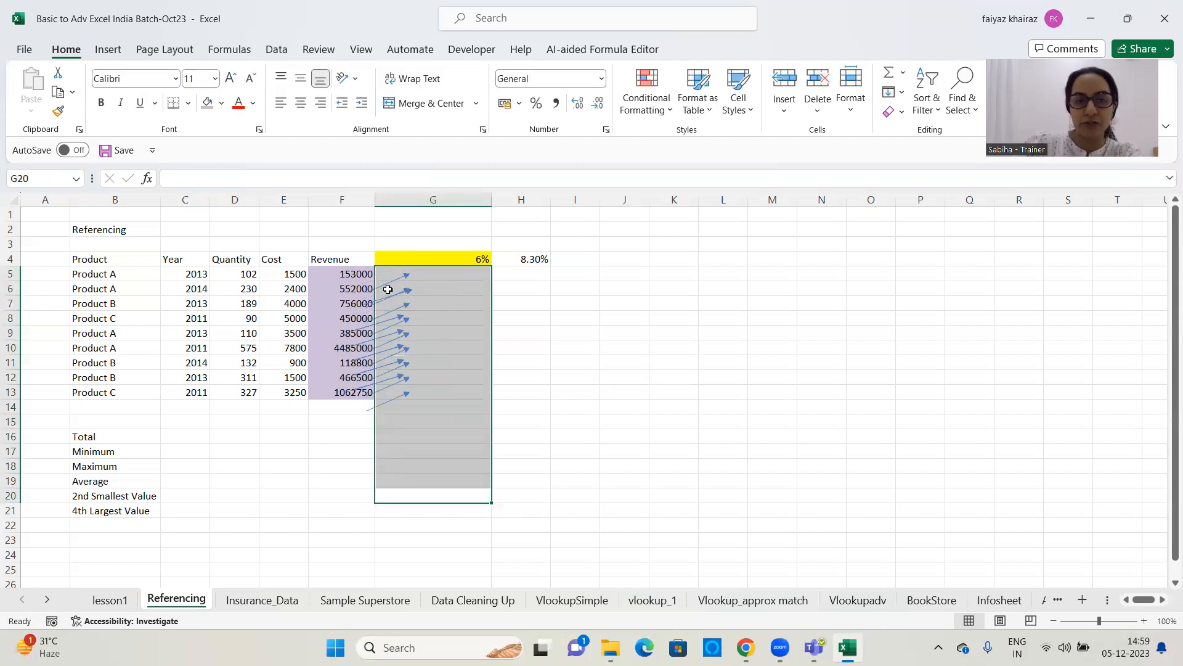
pyautogui.click(544, 381)
pyautogui.hotkey('ctrl', 'y')
pyautogui.click(757, 403)
pyautogui.hotkey('ctrl', 'z')
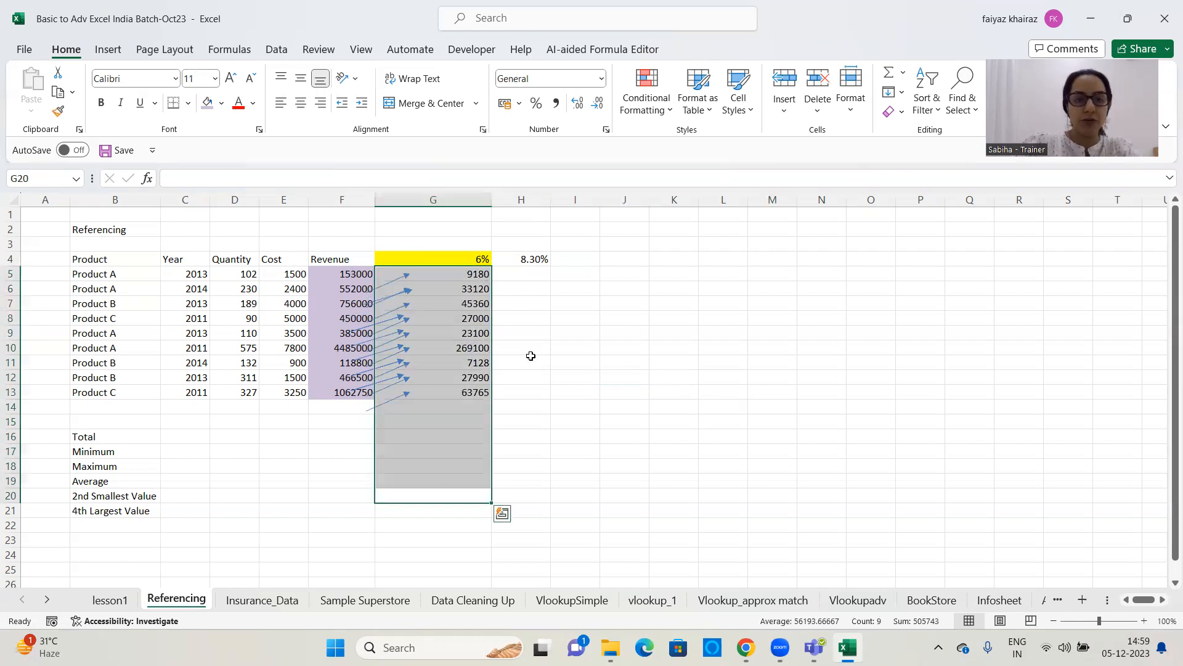
# Select several of the remaining arrows between columns F and G together and delete them as a group
pyautogui.click(581, 346)
pyautogui.click(395, 281)
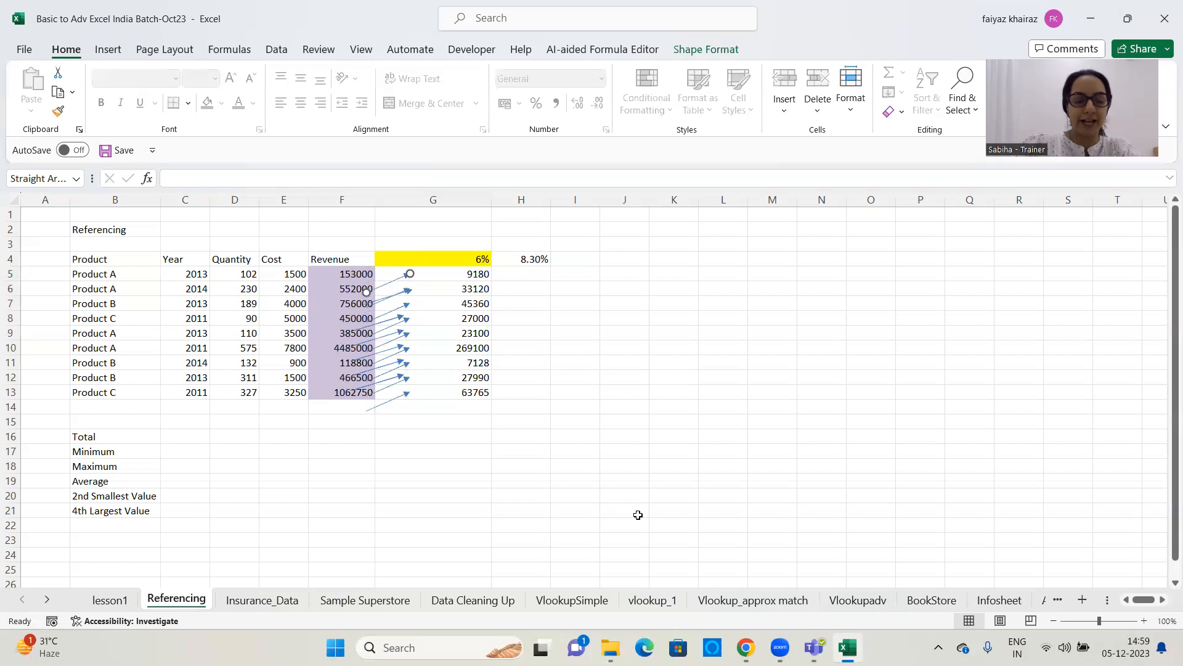
pyautogui.keyDown('shift'); pyautogui.click(397, 401); pyautogui.keyUp('shift')
pyautogui.keyDown('shift'); pyautogui.click(397, 345); pyautogui.keyUp('shift')
pyautogui.keyDown('shift'); pyautogui.click(393, 301); pyautogui.keyUp('shift')
pyautogui.keyDown('ctrl'); pyautogui.click(396, 315); pyautogui.keyUp('ctrl')
pyautogui.keyDown('ctrl'); pyautogui.click(386, 336); pyautogui.keyUp('ctrl')
pyautogui.keyDown('ctrl'); pyautogui.click(390, 361); pyautogui.keyUp('ctrl')
pyautogui.keyDown('ctrl'); pyautogui.click(393, 377); pyautogui.keyUp('ctrl')
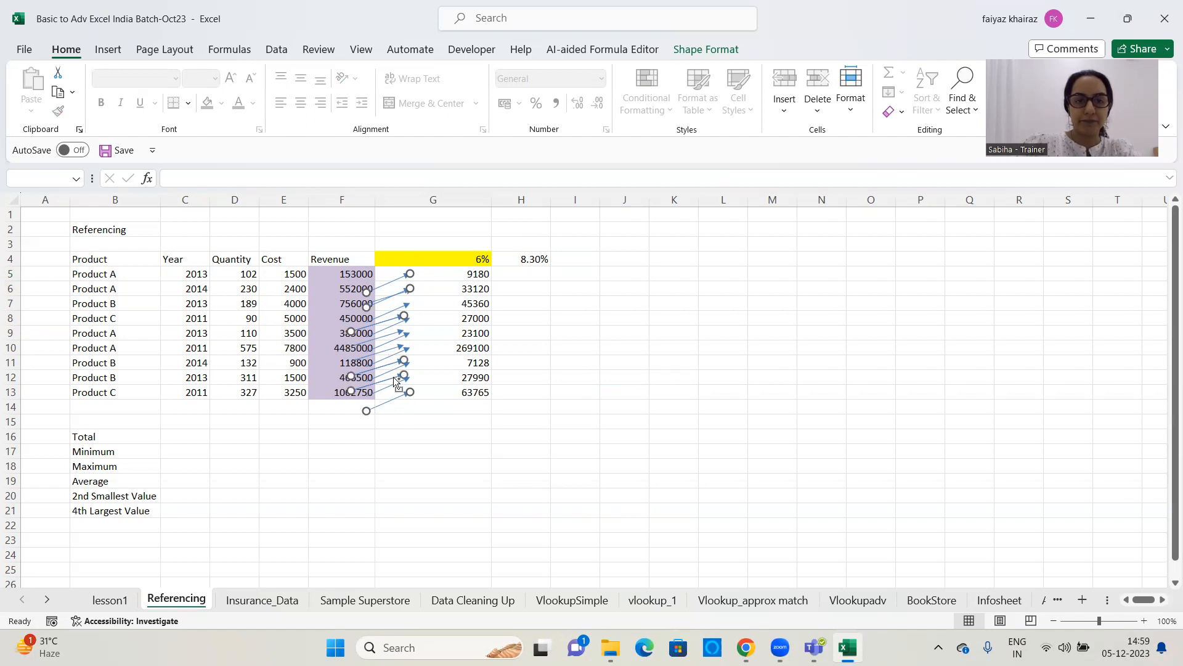
pyautogui.press('Delete')
# Delete all the arrows left between the Revenue and rate columns one by one
pyautogui.click(393, 365)
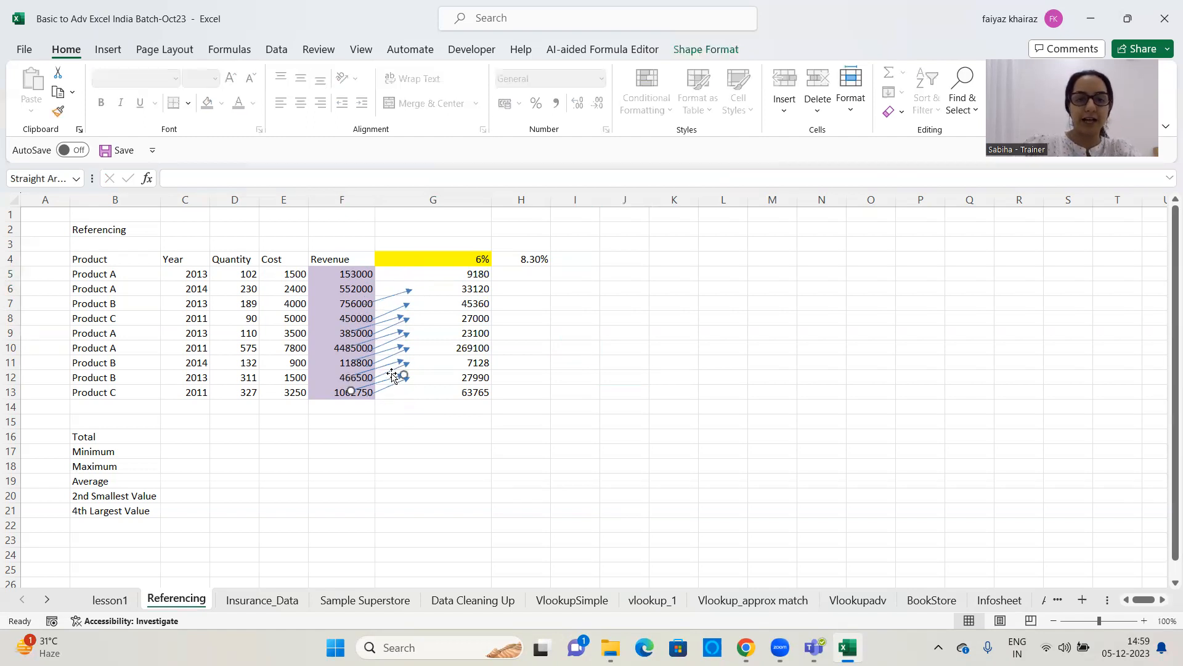
pyautogui.press('Delete')
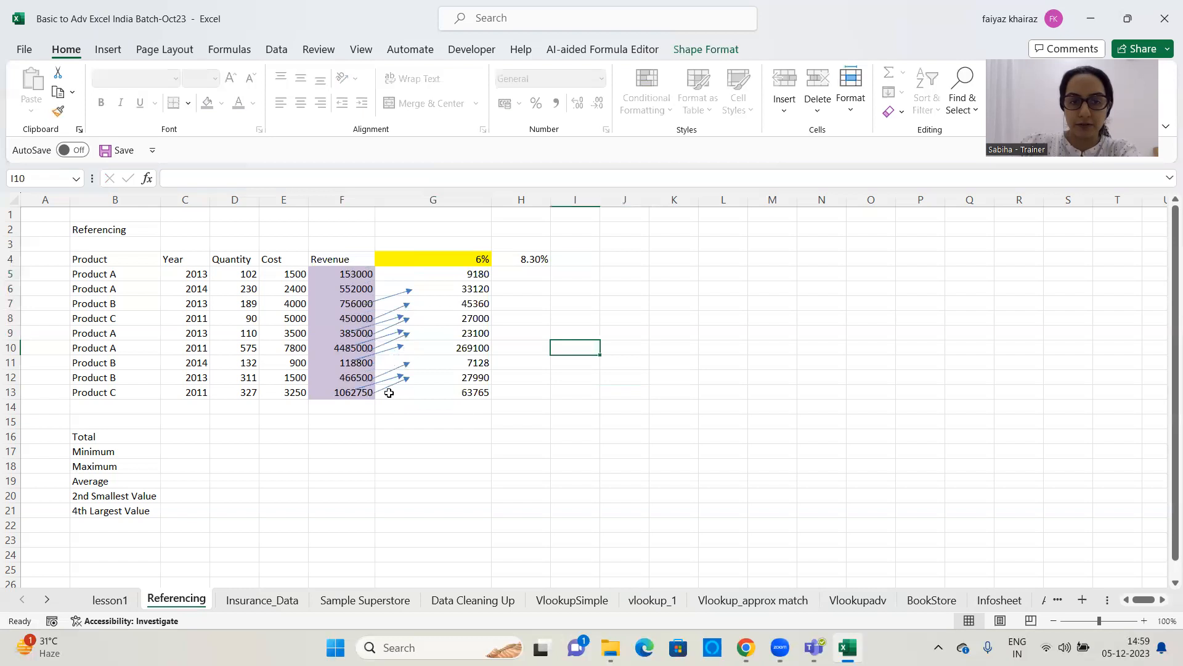
pyautogui.click(390, 389)
pyautogui.click(389, 381)
pyautogui.press('Delete')
pyautogui.click(396, 369)
pyautogui.press('Delete')
pyautogui.click(392, 385)
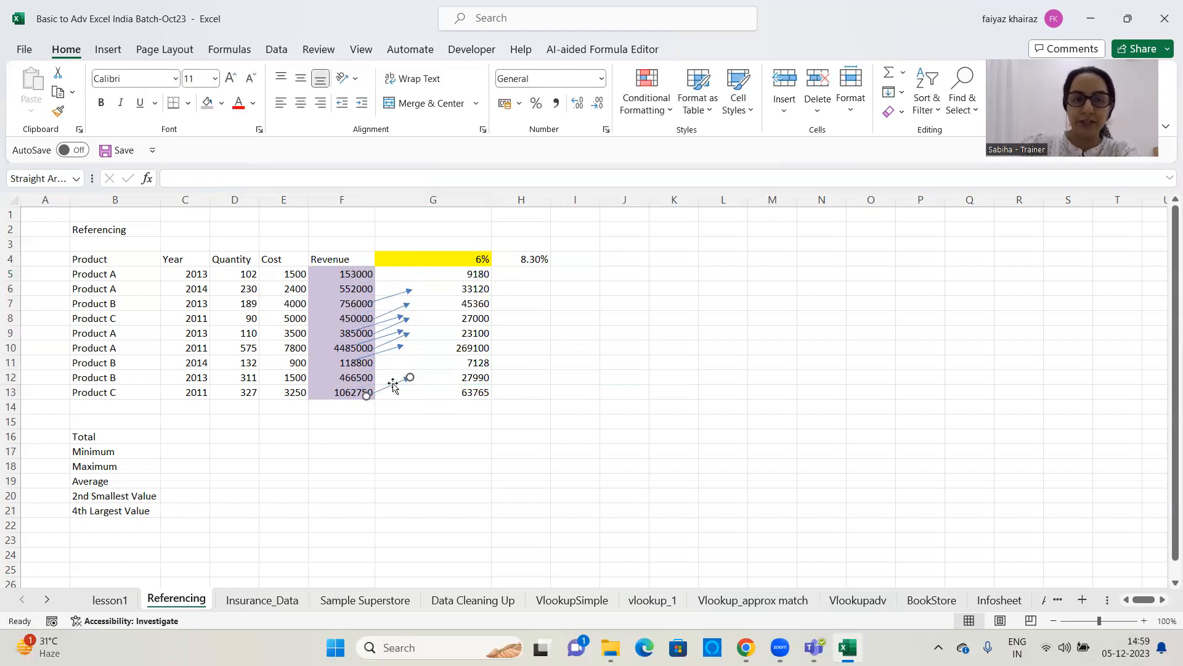
pyautogui.press('Delete')
pyautogui.click(393, 349)
pyautogui.press('Delete')
pyautogui.click(392, 339)
pyautogui.press('Delete')
pyautogui.click(392, 321)
pyautogui.press('Delete')
pyautogui.click(396, 308)
pyautogui.press('Delete')
pyautogui.click(393, 297)
pyautogui.press('Delete')
pyautogui.click(394, 324)
pyautogui.press('Delete')
pyautogui.click(395, 339)
pyautogui.press('Delete')
pyautogui.click(579, 348)
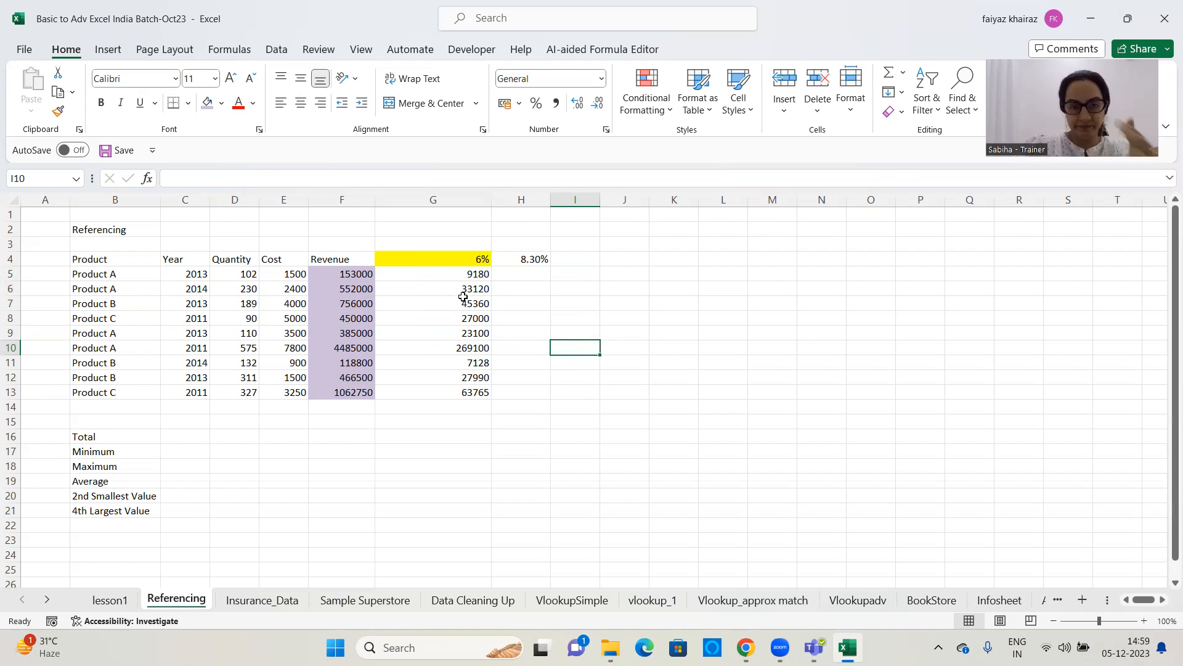
# Clear the contents of cells G5:G14 beneath the 6% rate
pyautogui.moveTo(444, 274); pyautogui.dragTo(445, 406)
pyautogui.press('Delete')
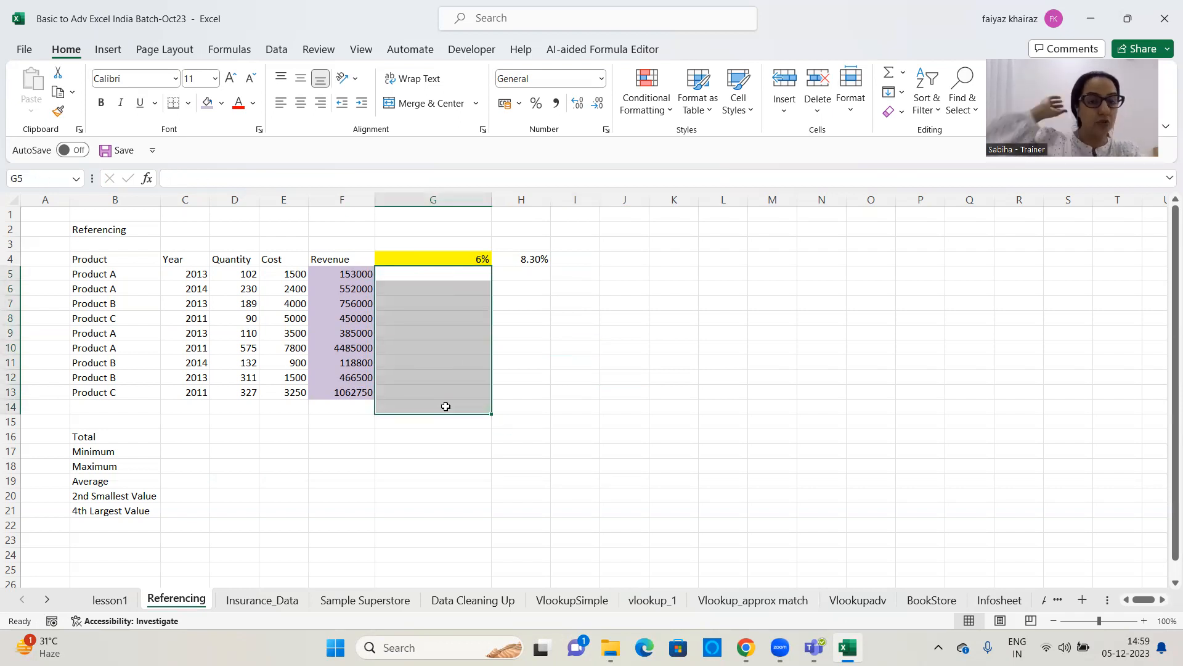
pyautogui.click(663, 302)
# Enter =F5*$G$4 in G5 to multiply the first revenue by the fixed 6% rate cell
pyautogui.click(476, 274)
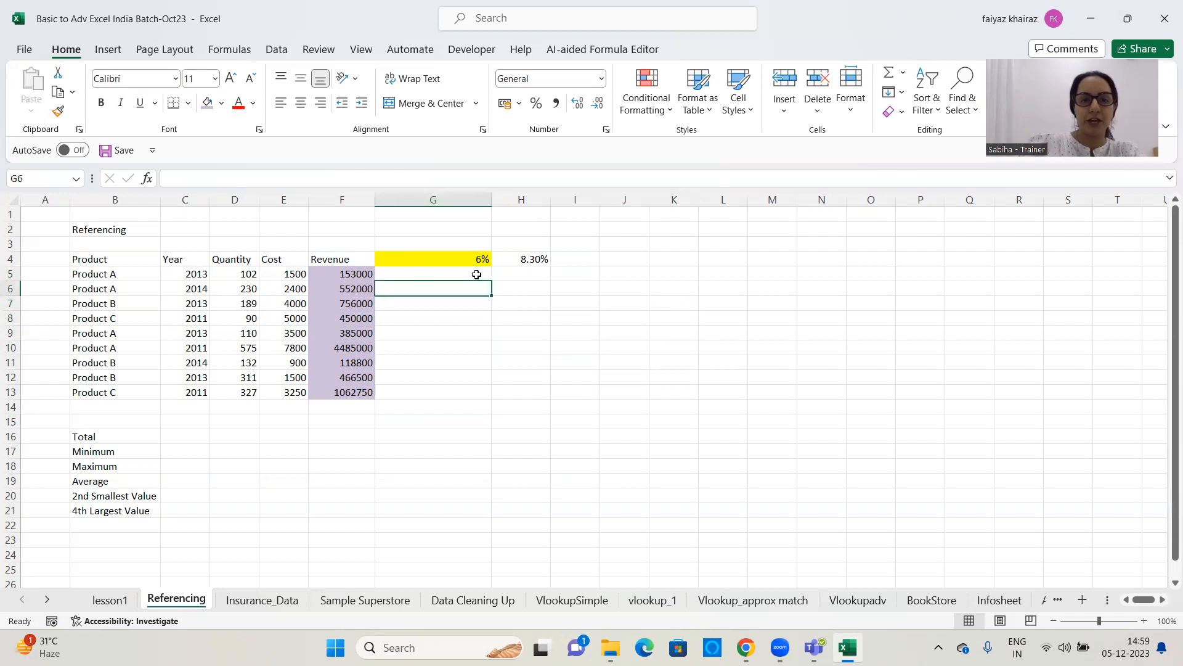
pyautogui.write('=')
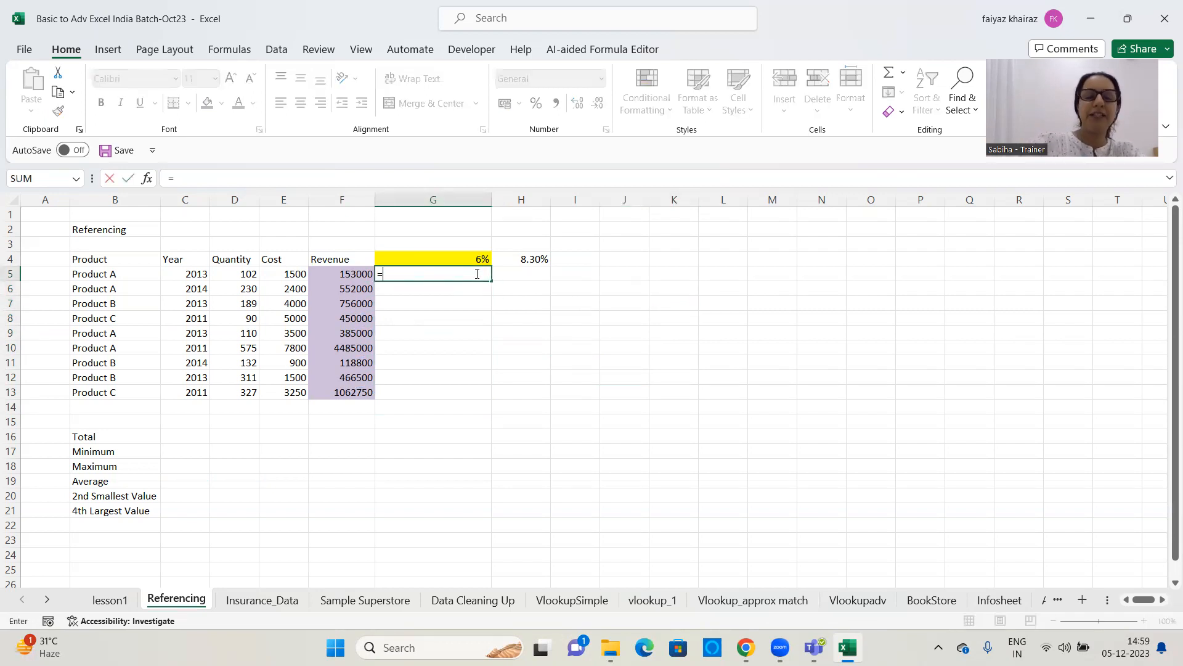
pyautogui.click(362, 278)
pyautogui.write('*')
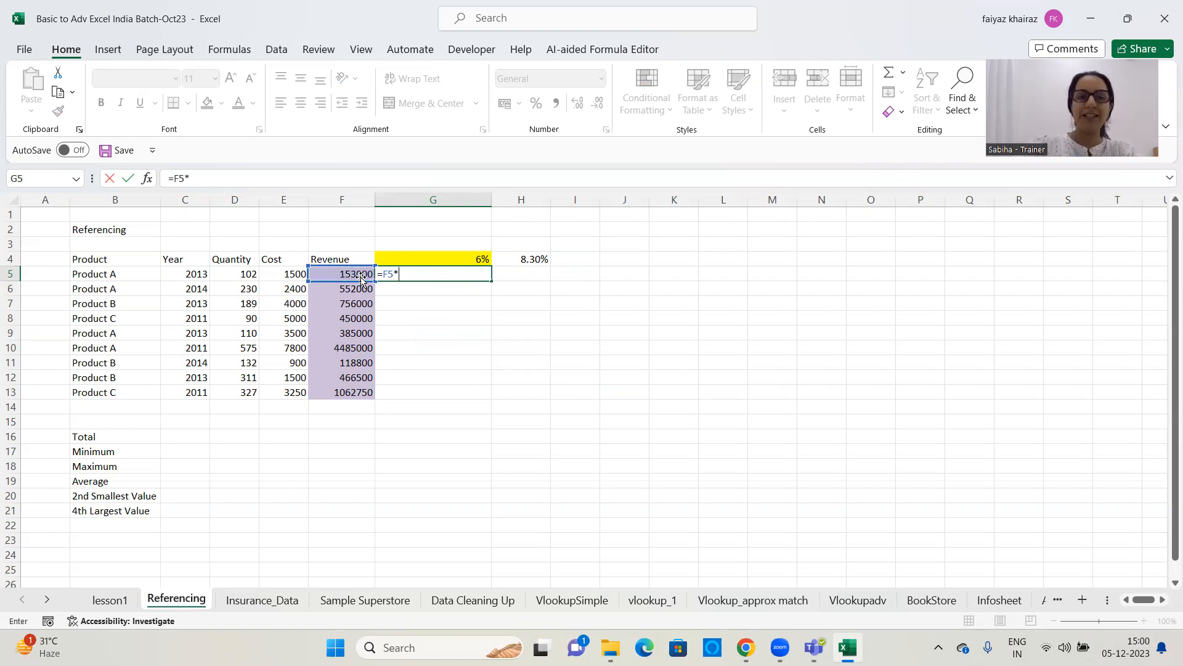
pyautogui.click(422, 257)
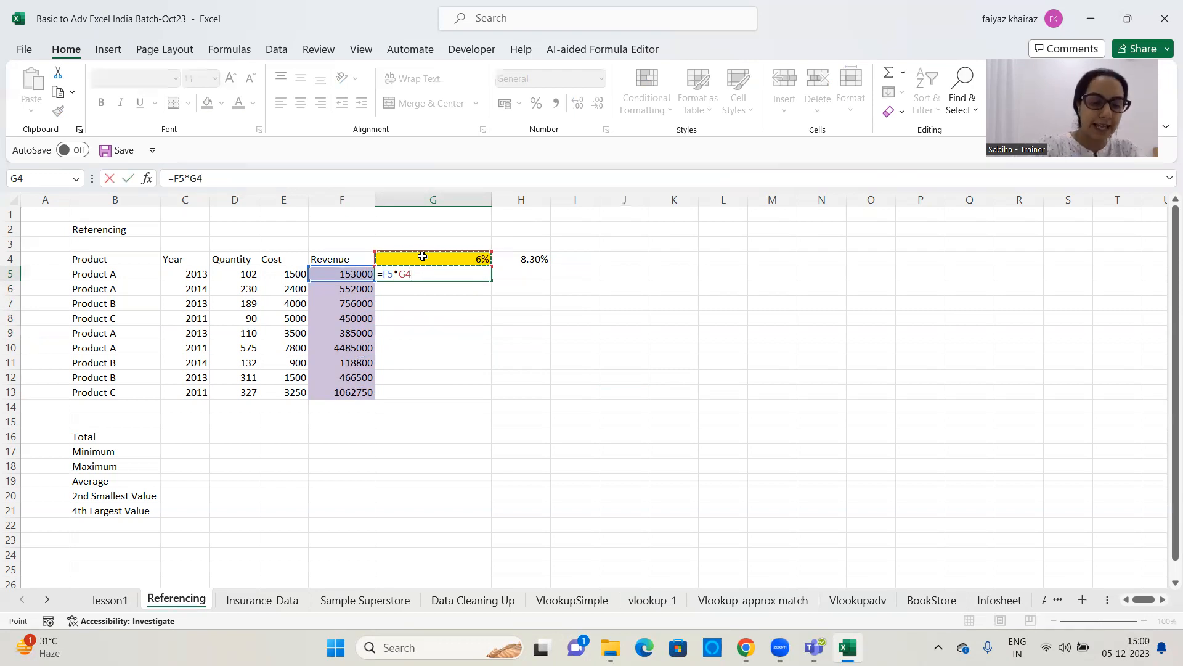
pyautogui.press('F4')
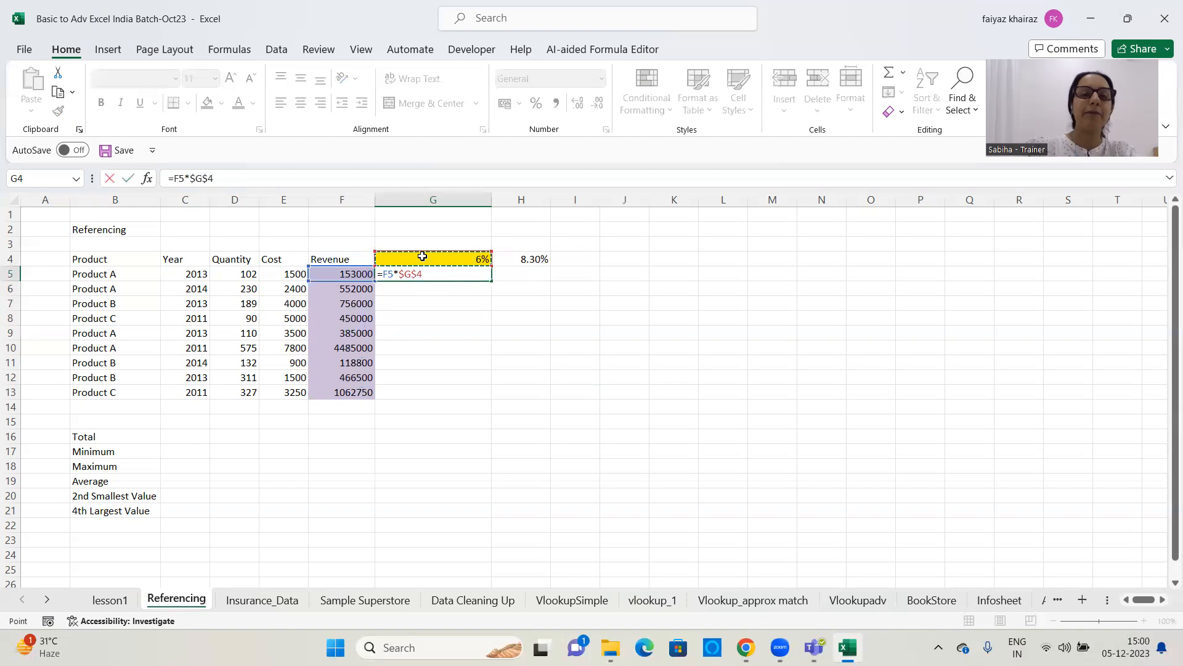
pyautogui.press('Return')
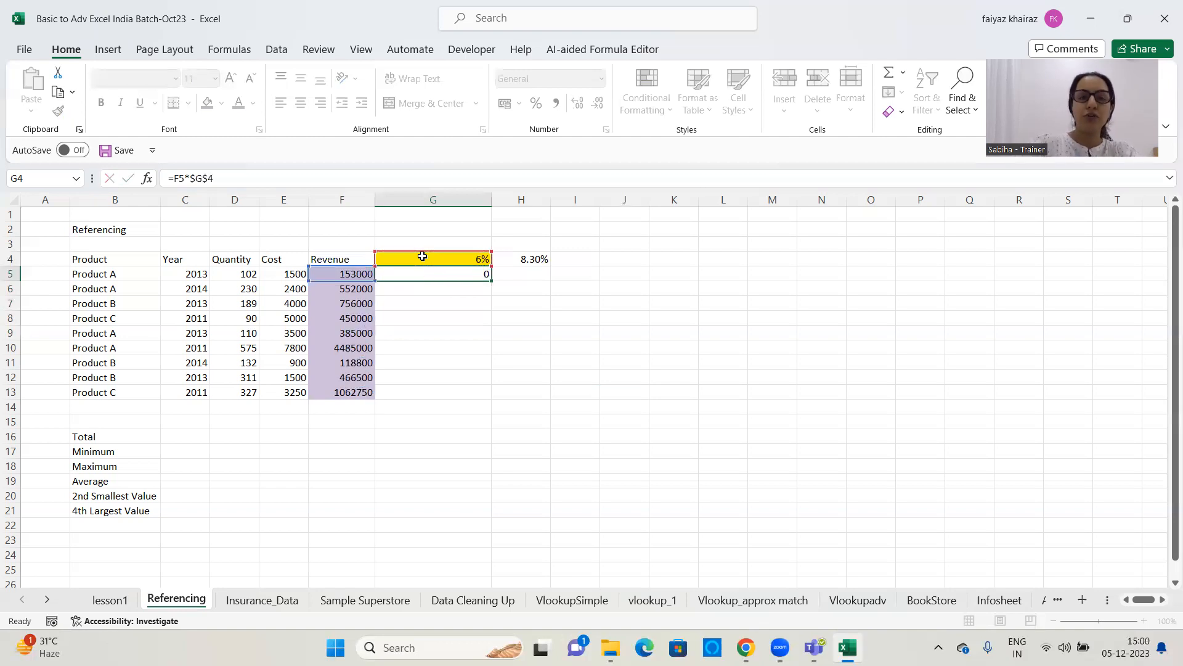
# Fill the formula in G5 down to G13 so every revenue is multiplied by $G$4
pyautogui.click(465, 273)
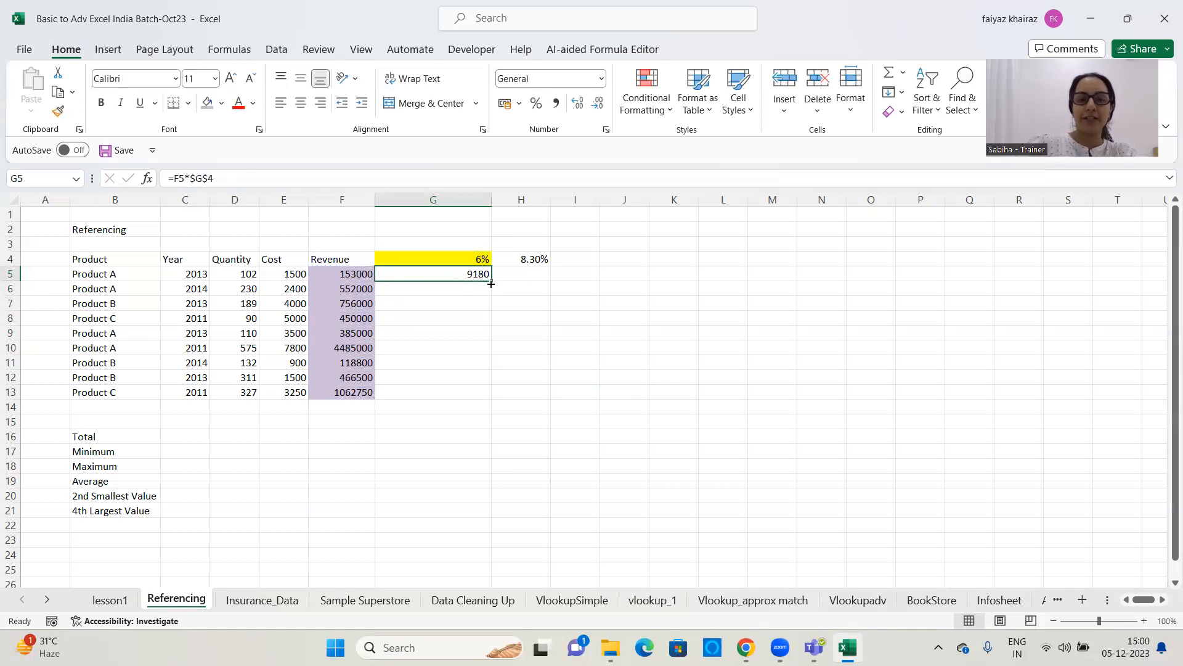
pyautogui.doubleClick(490, 281)
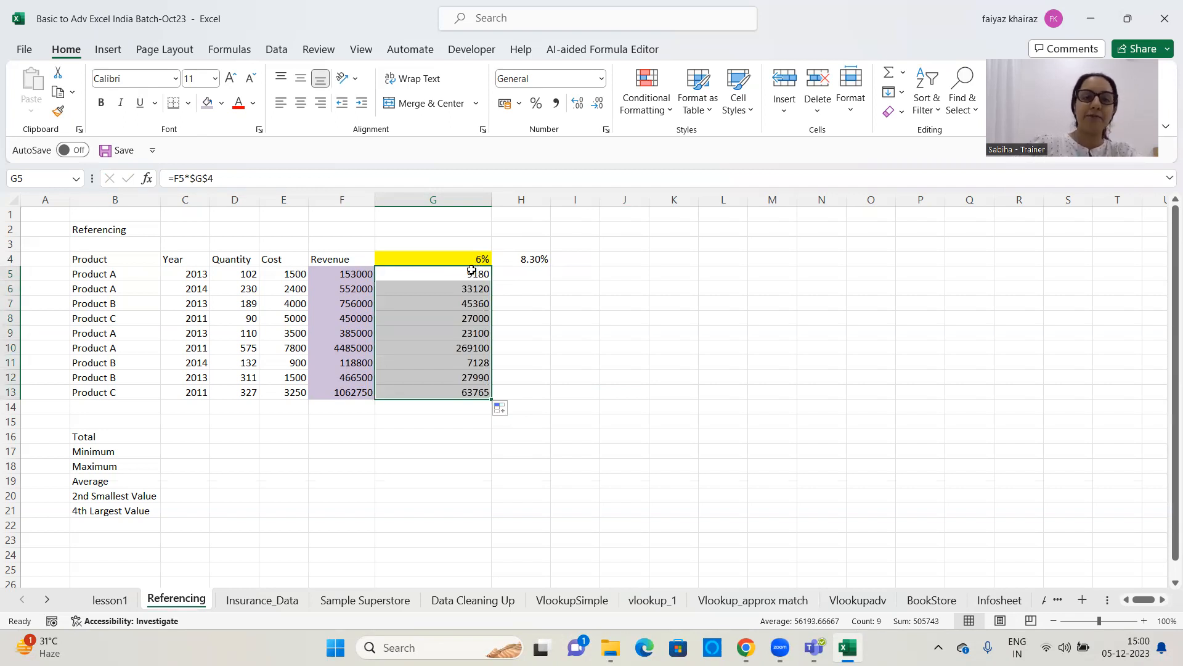
pyautogui.click(520, 271)
pyautogui.click(445, 273)
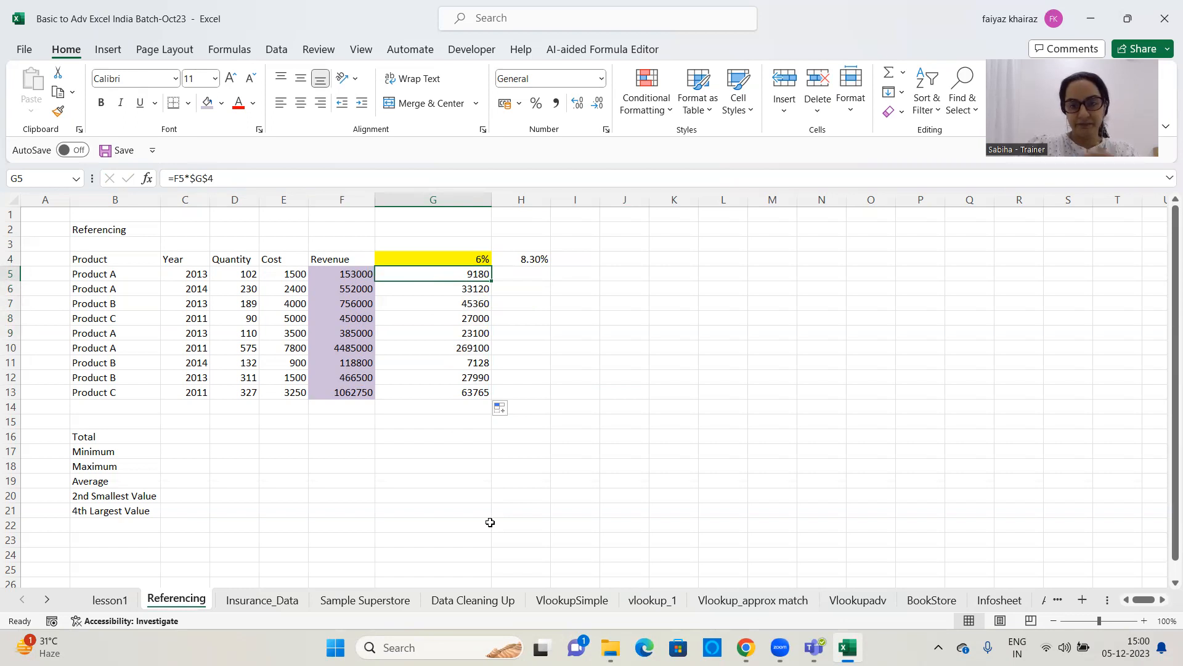
pyautogui.click(919, 364)
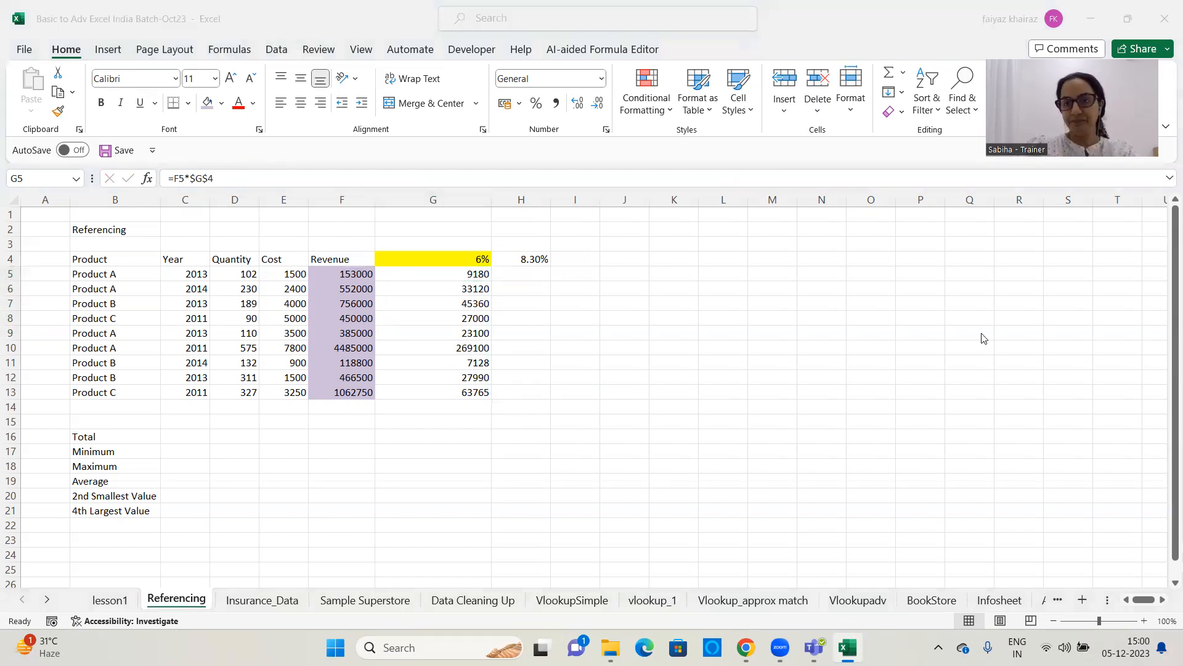
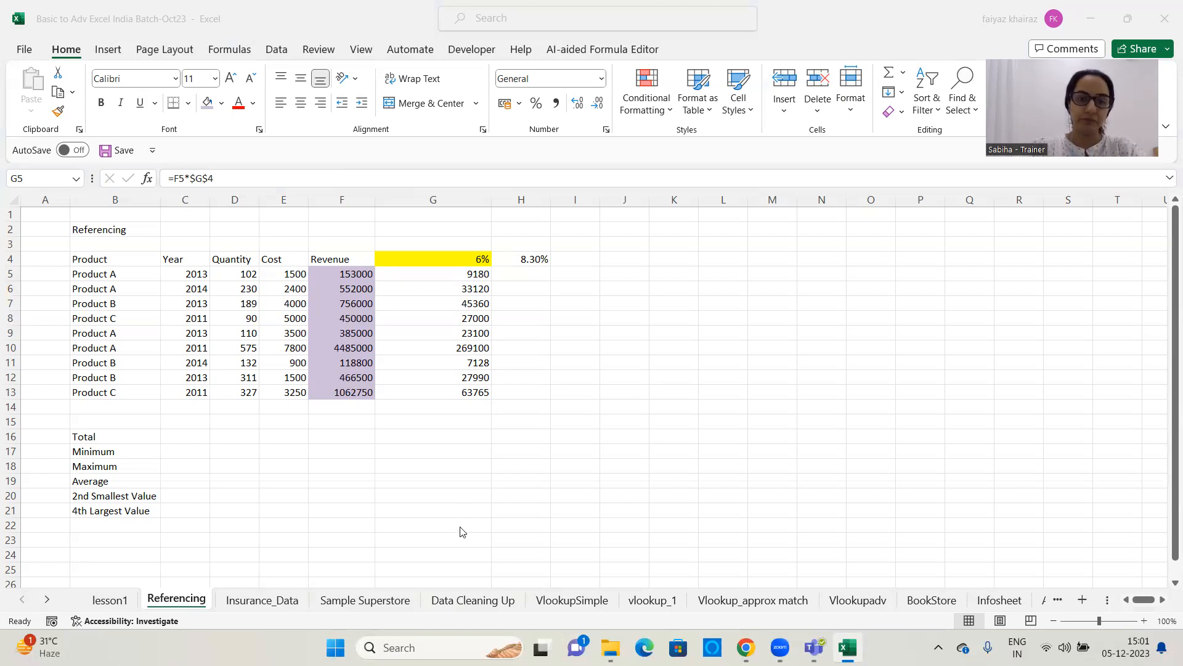
# Enter =F5*$H$4 in H5 to multiply the first revenue by the fixed 8.30% rate cell
pyautogui.click(532, 274)
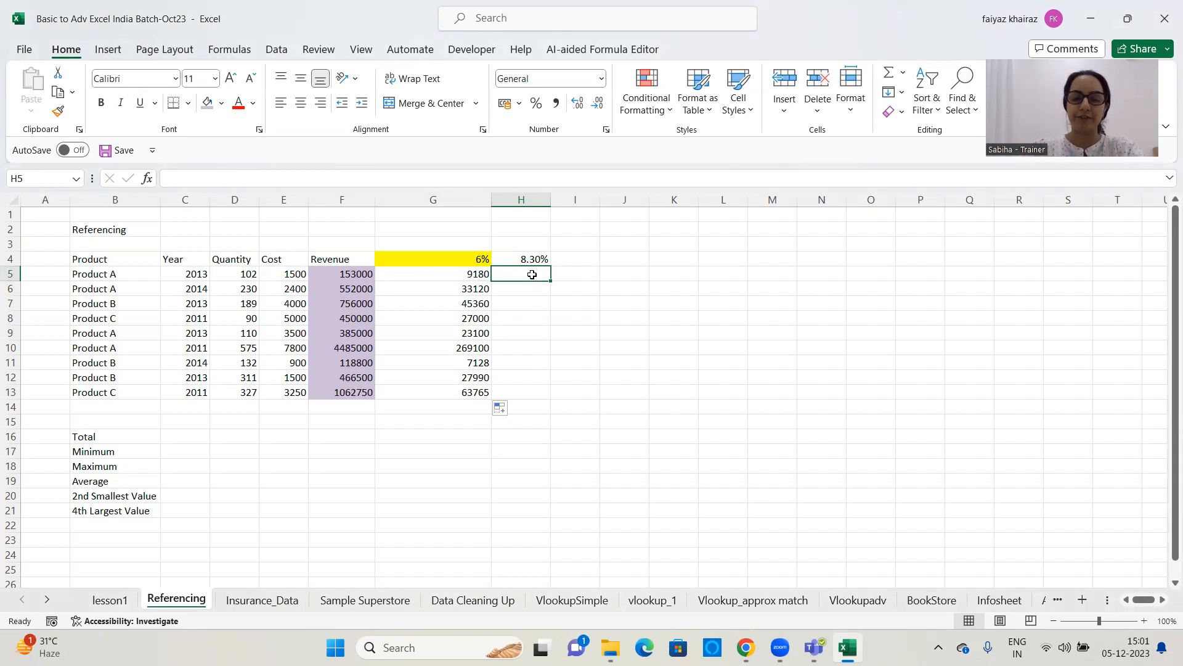
pyautogui.click(545, 445)
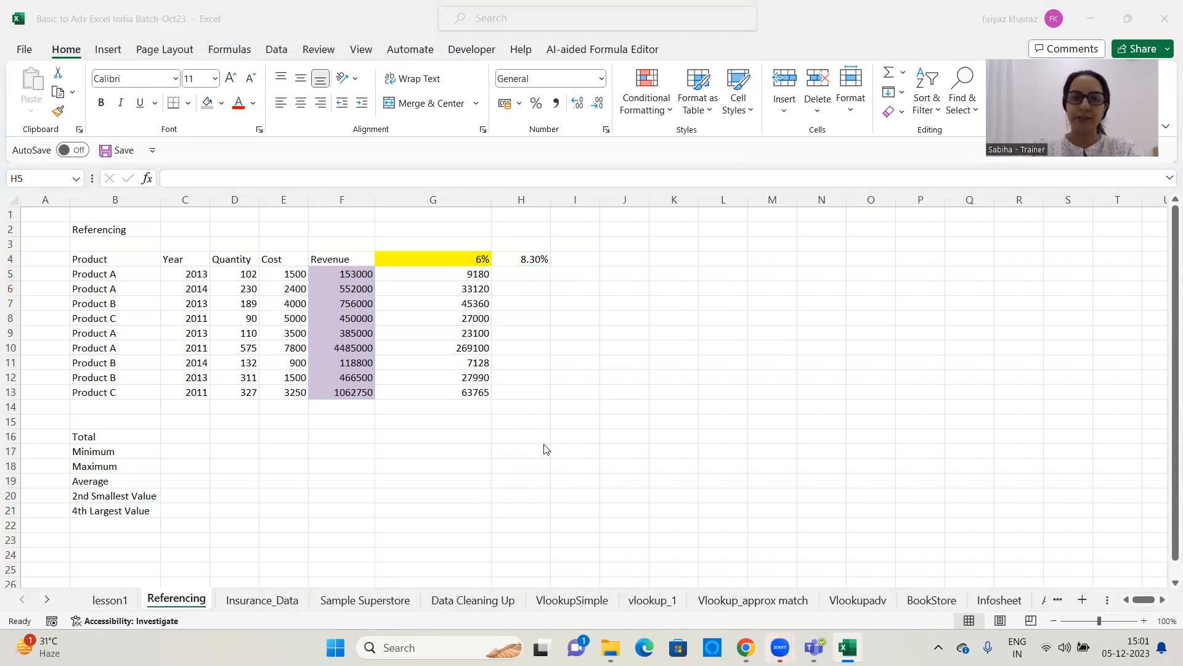
pyautogui.click(542, 273)
pyautogui.write('=')
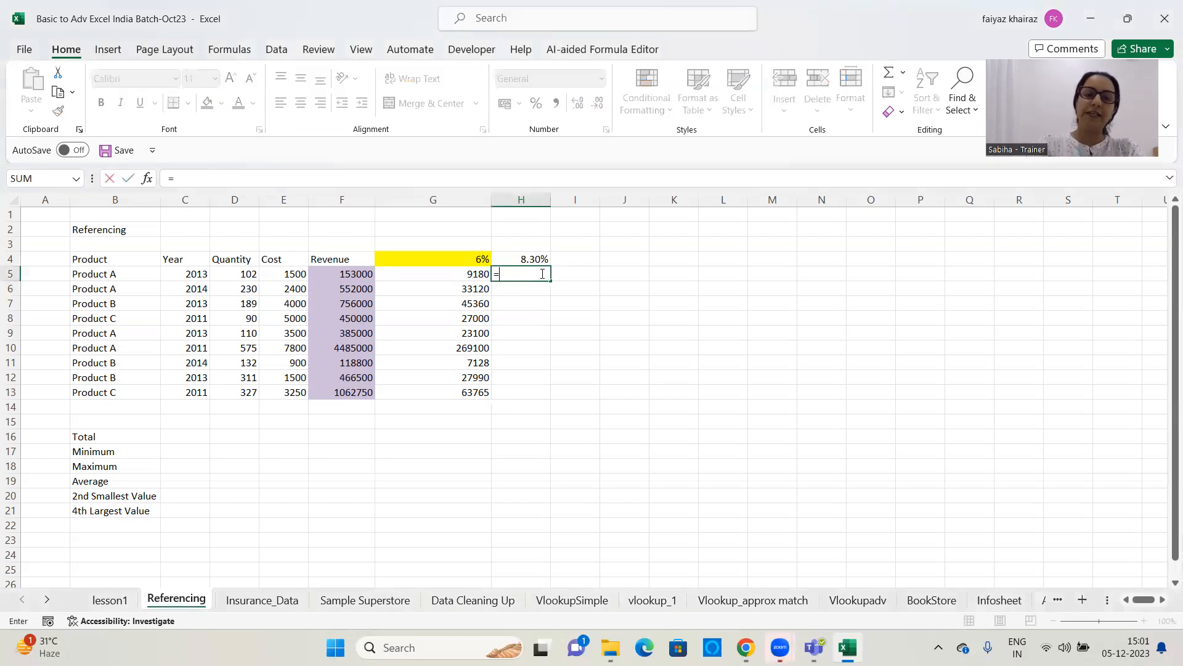
pyautogui.click(343, 273)
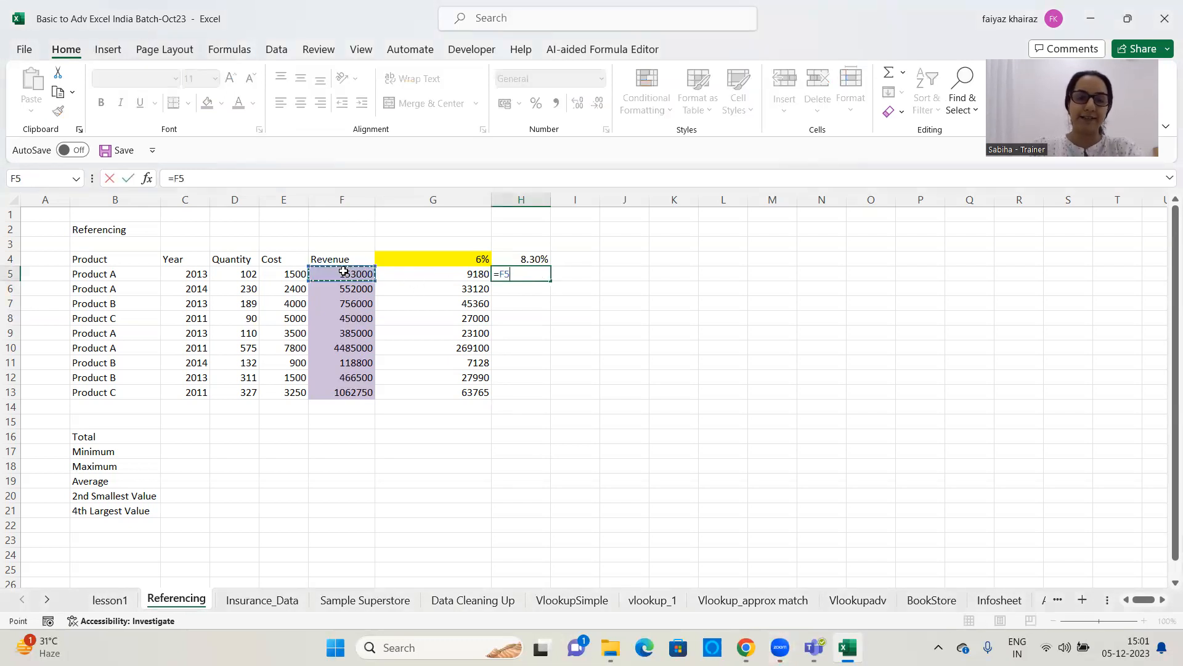
pyautogui.write('*')
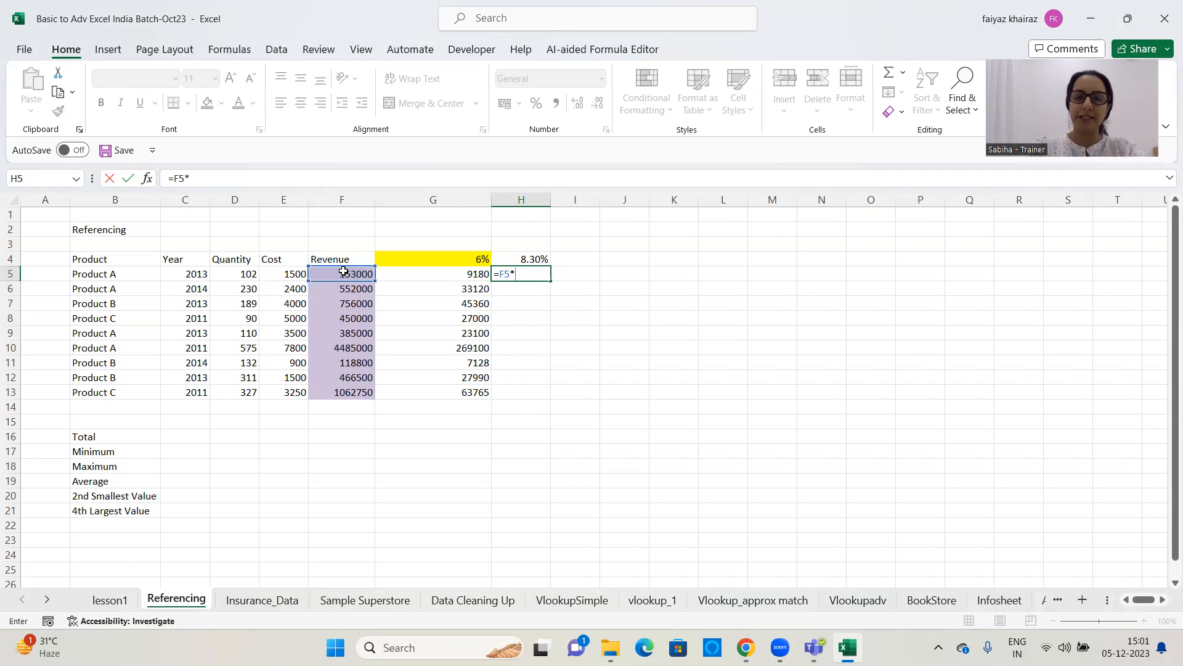
pyautogui.click(537, 258)
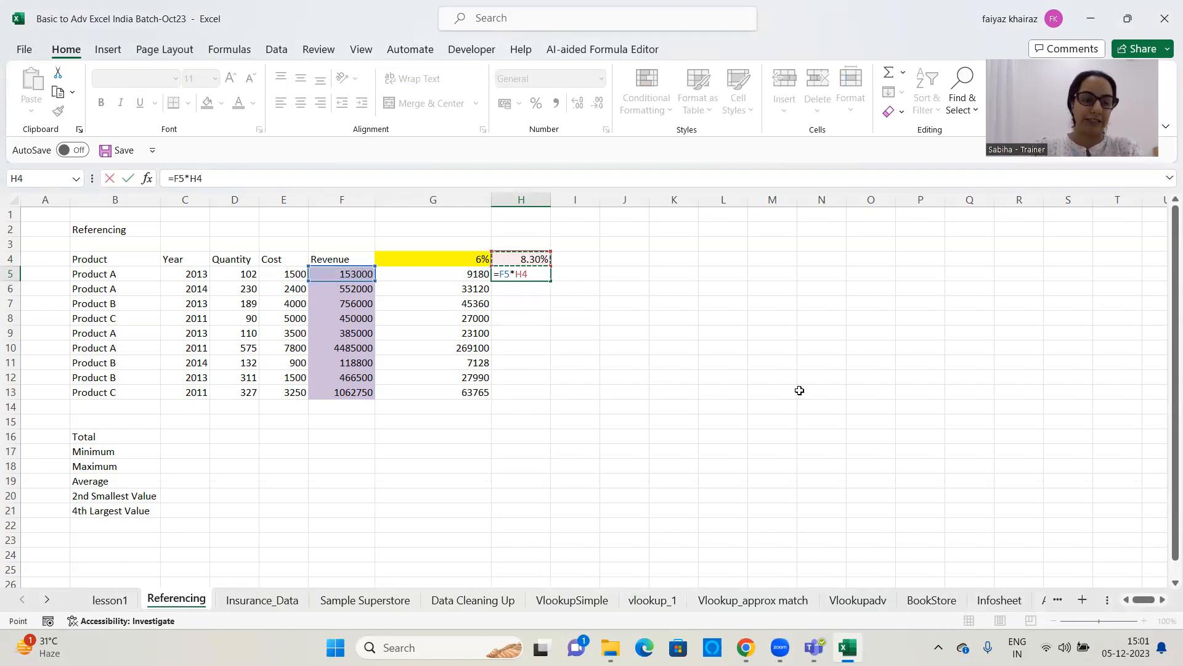
pyautogui.press('F4')
pyautogui.write('44')
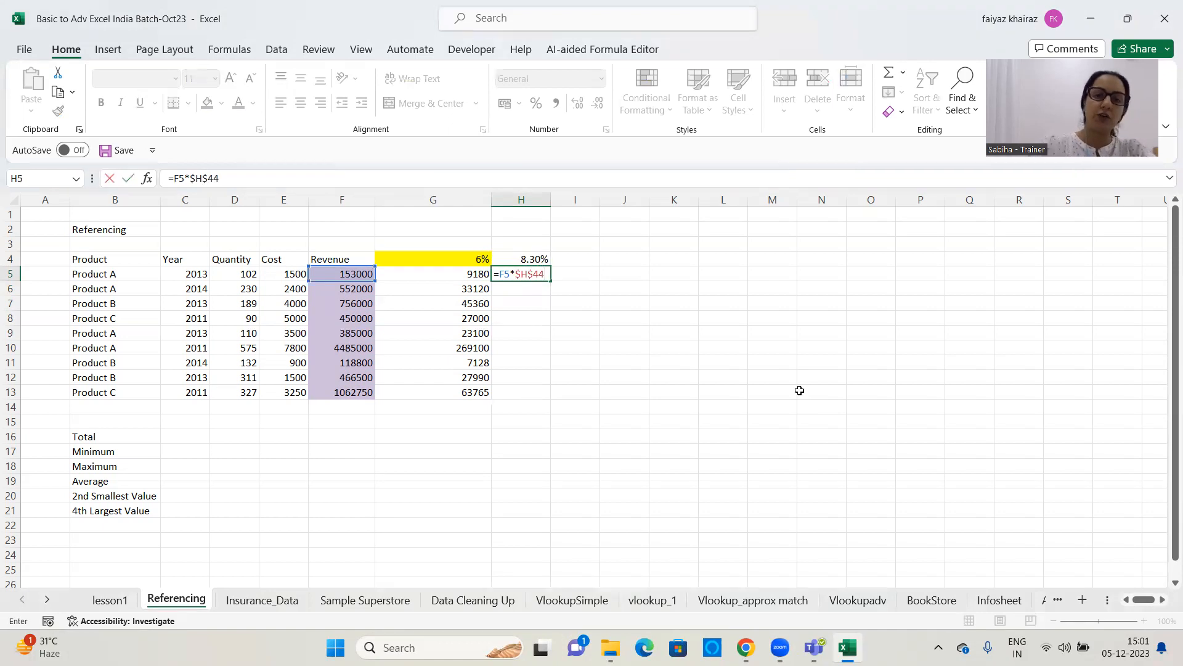
pyautogui.press('BackSpace')
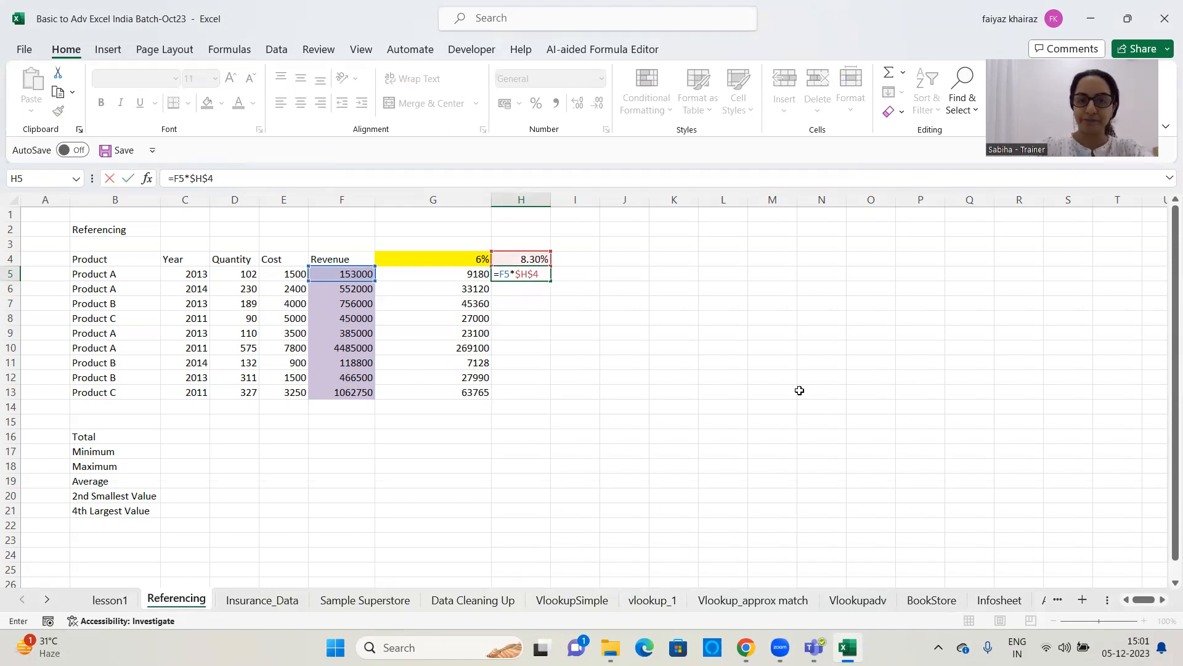
pyautogui.press('Return')
# Fill the formula in H5 down to H13 so every revenue is multiplied by $H$4
pyautogui.click(512, 276)
pyautogui.moveTo(551, 283); pyautogui.dragTo(564, 397)
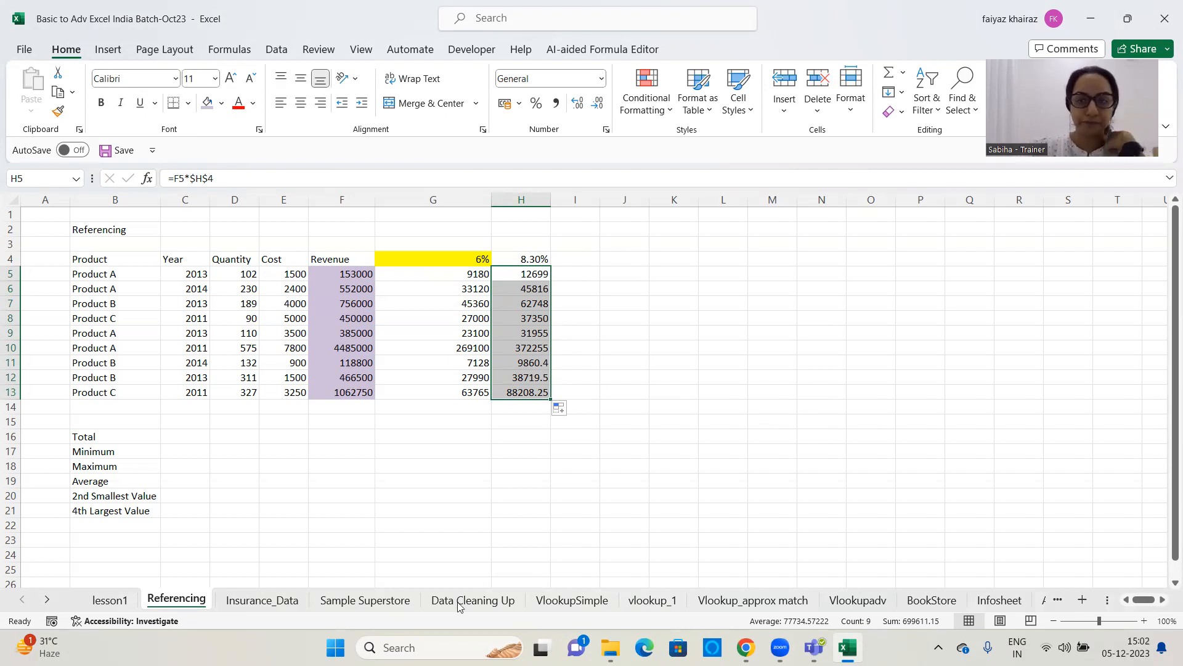
pyautogui.click(870, 381)
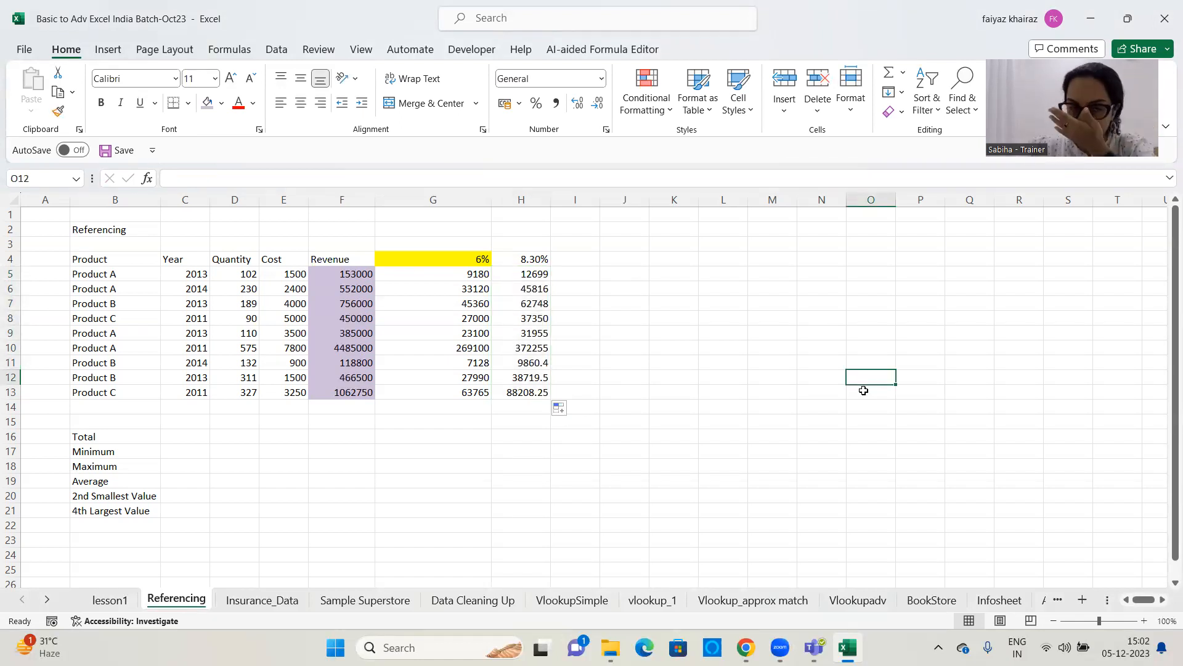
pyautogui.click(668, 377)
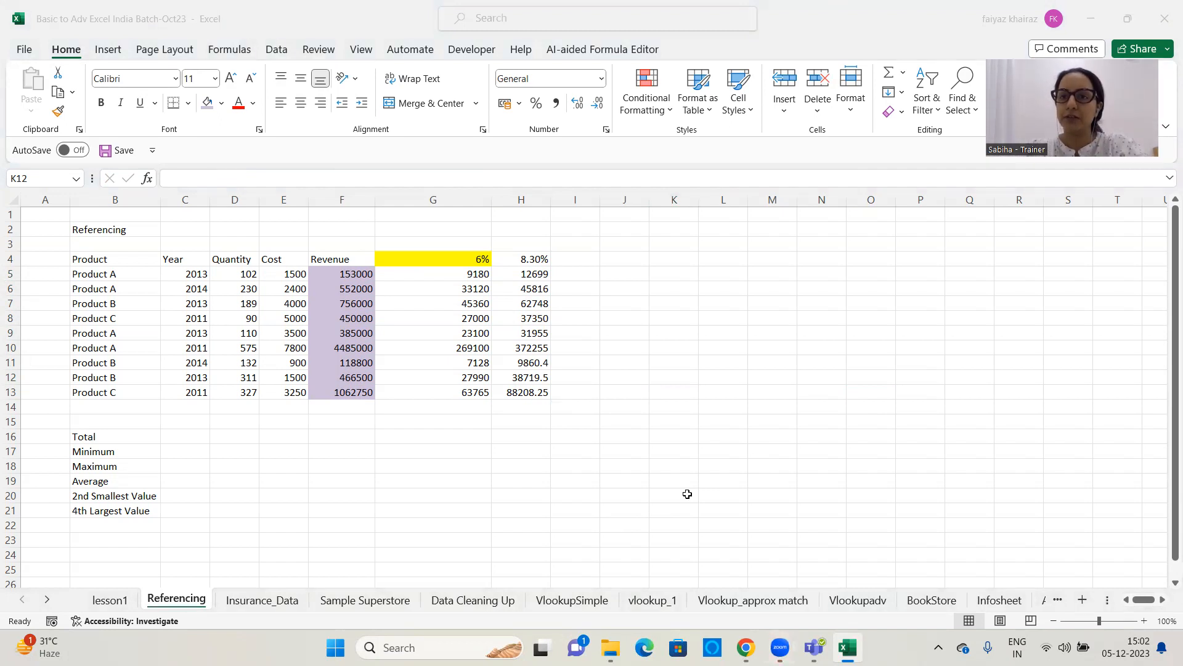
pyautogui.click(594, 412)
pyautogui.click(230, 438)
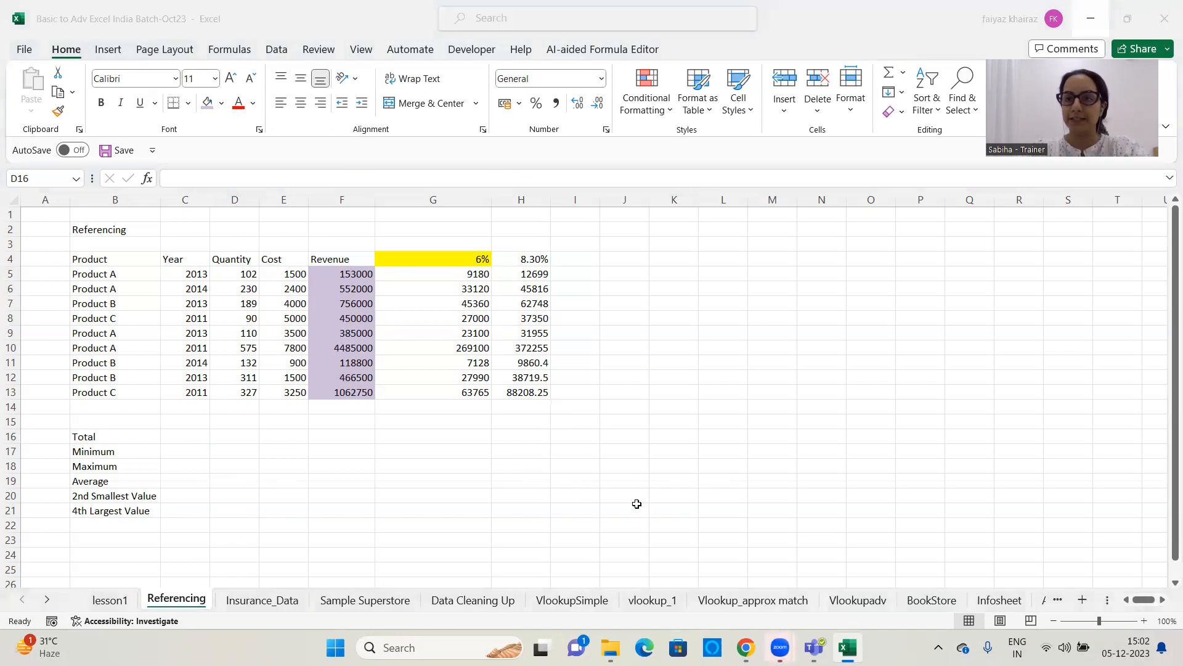
# Clear the contents of cells H5:H14 beneath the 8.30% rate
pyautogui.moveTo(530, 274); pyautogui.dragTo(530, 408)
pyautogui.press('Delete')
pyautogui.click(634, 339)
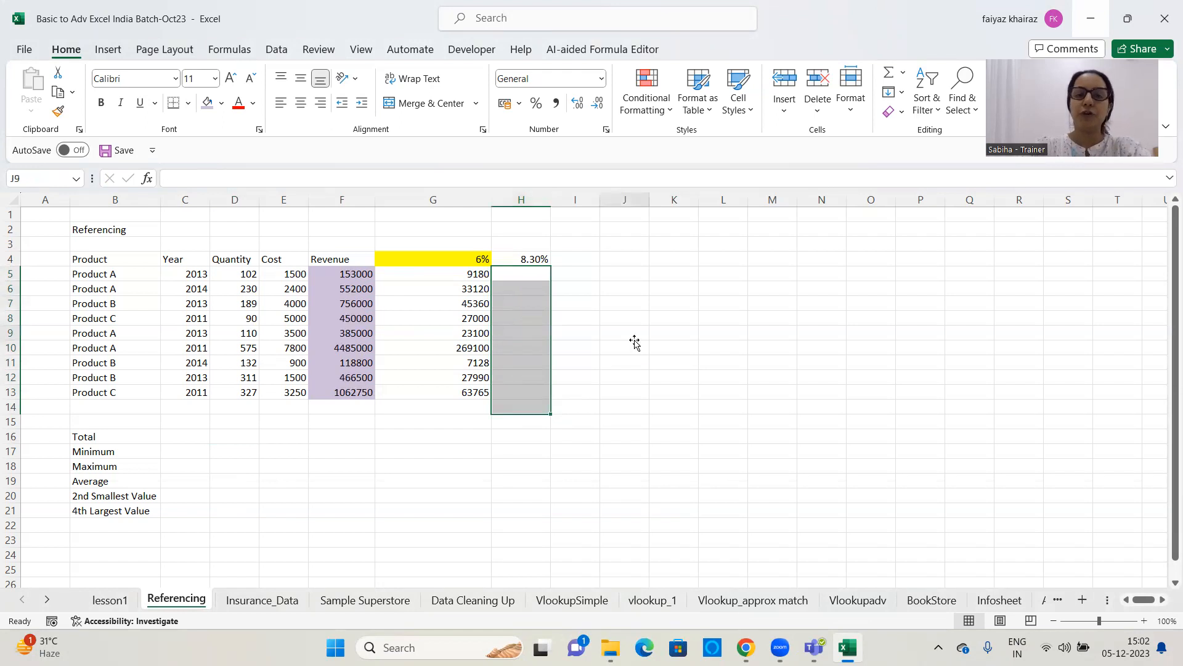
# Multiply the first revenue by the locked 8.30% rate by entering =F5*$H$4 in H5
pyautogui.click(529, 275)
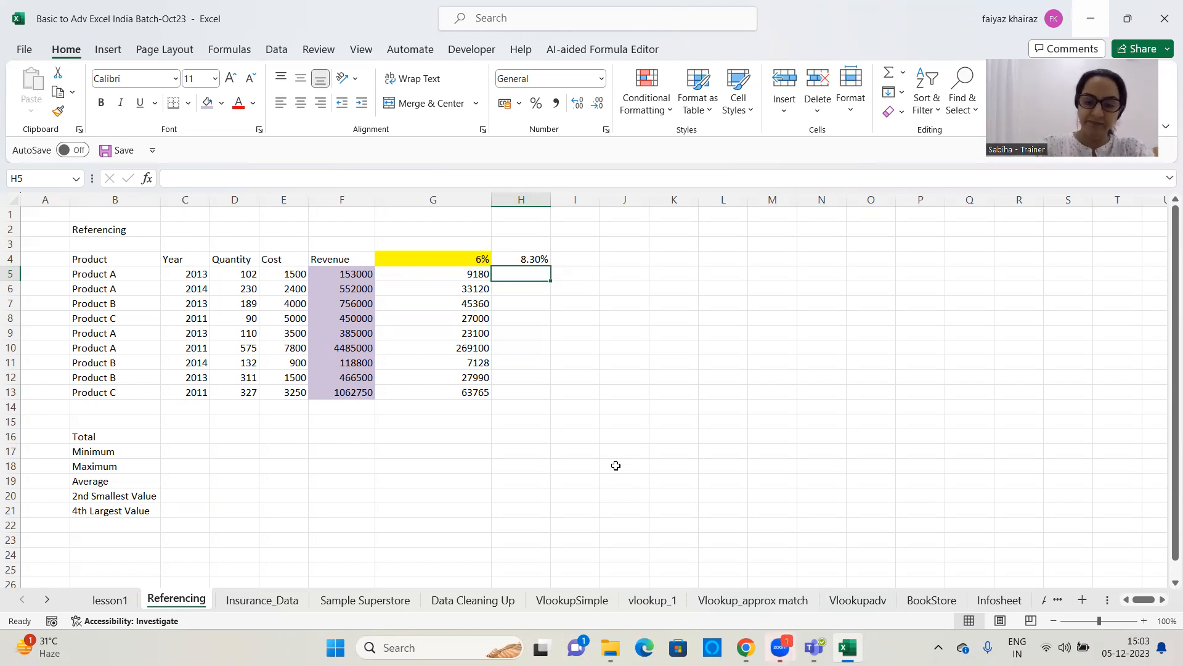
pyautogui.write('=')
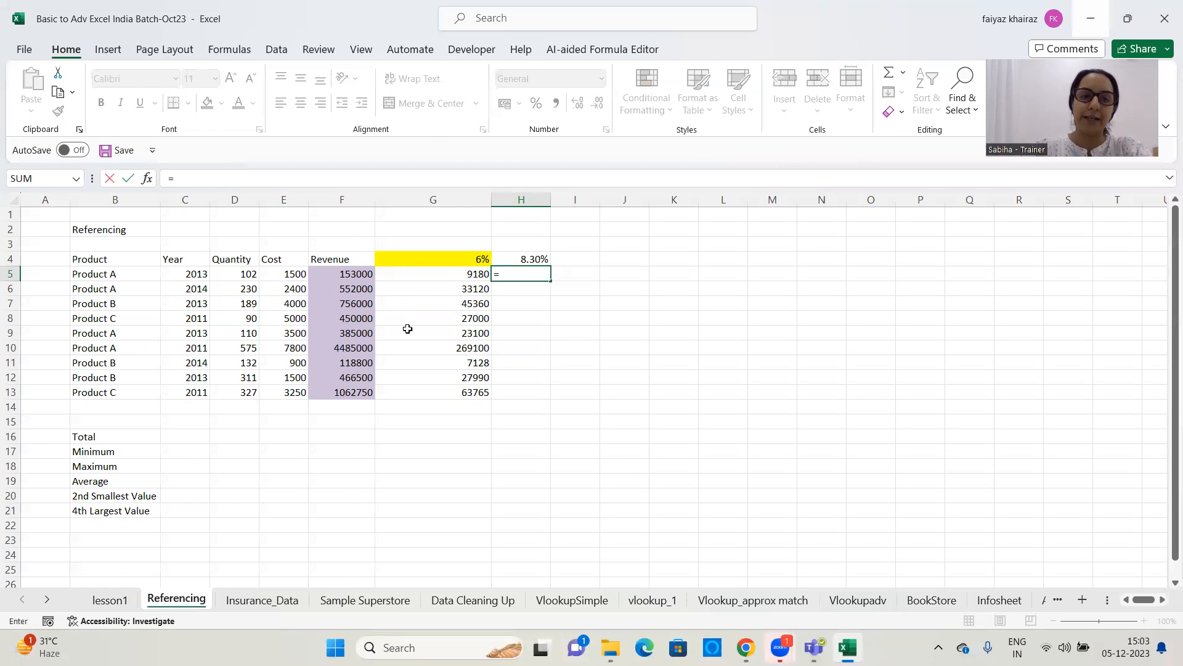
pyautogui.click(356, 272)
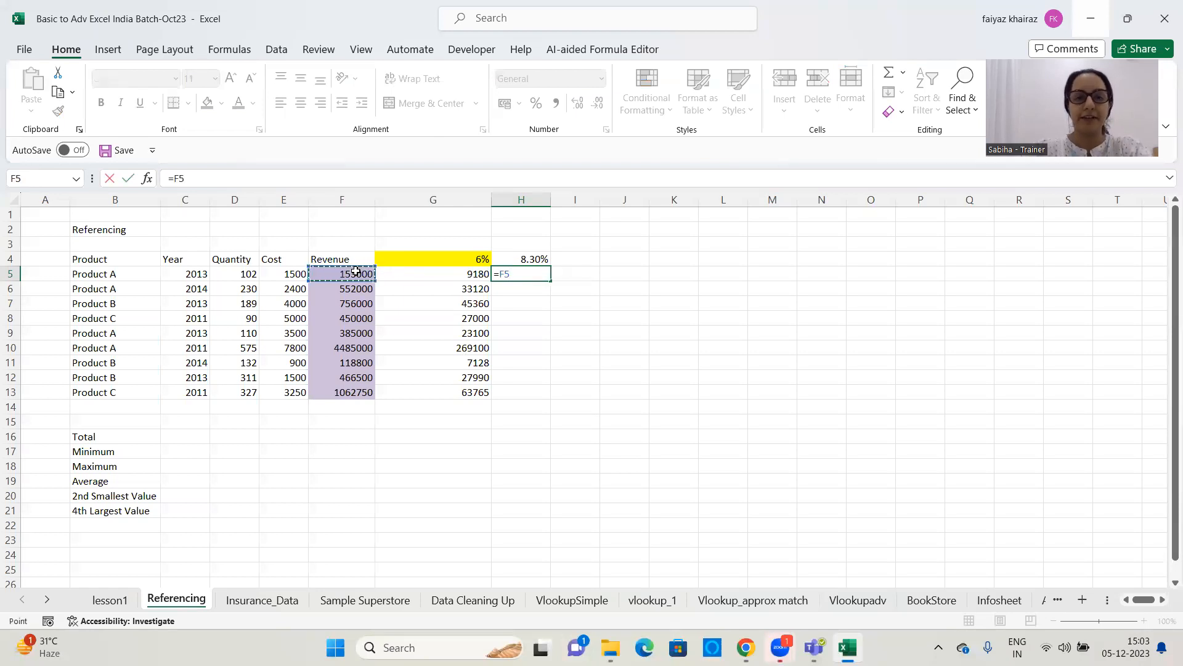
pyautogui.write('*')
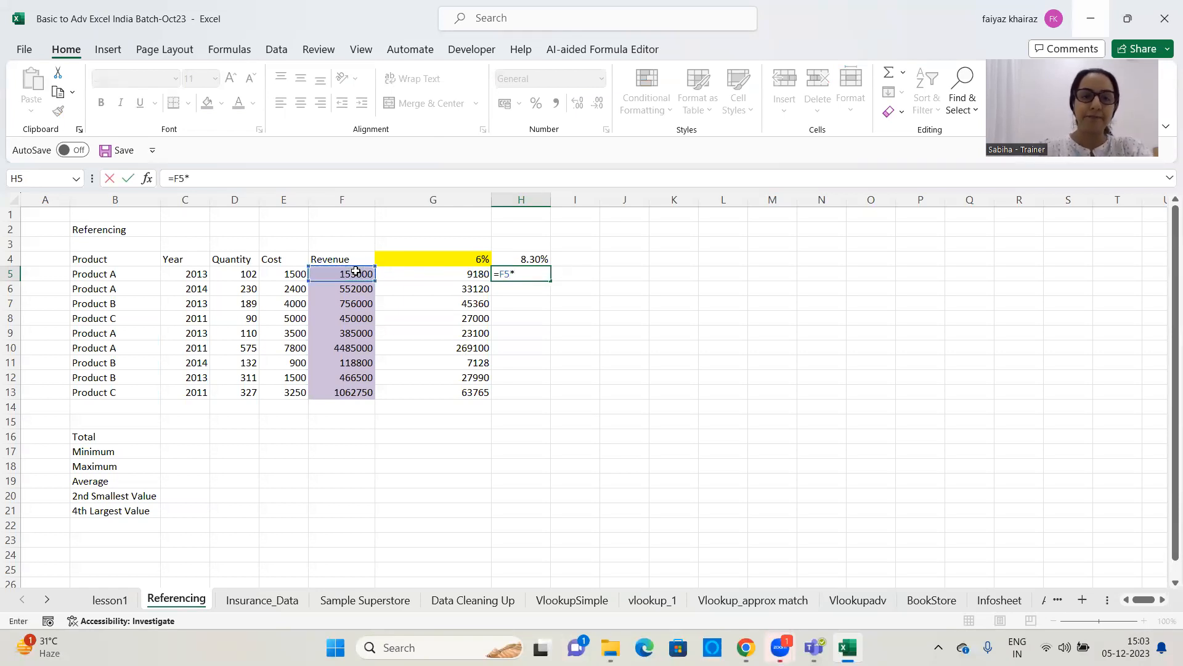
pyautogui.click(545, 258)
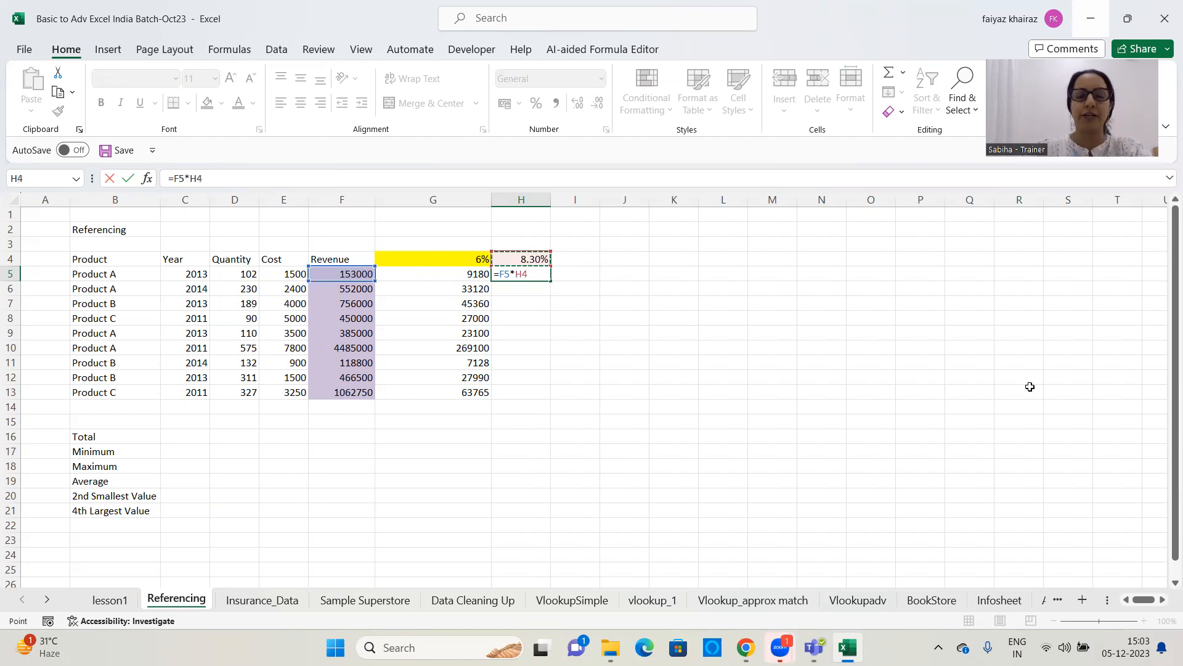
pyautogui.press('F4')
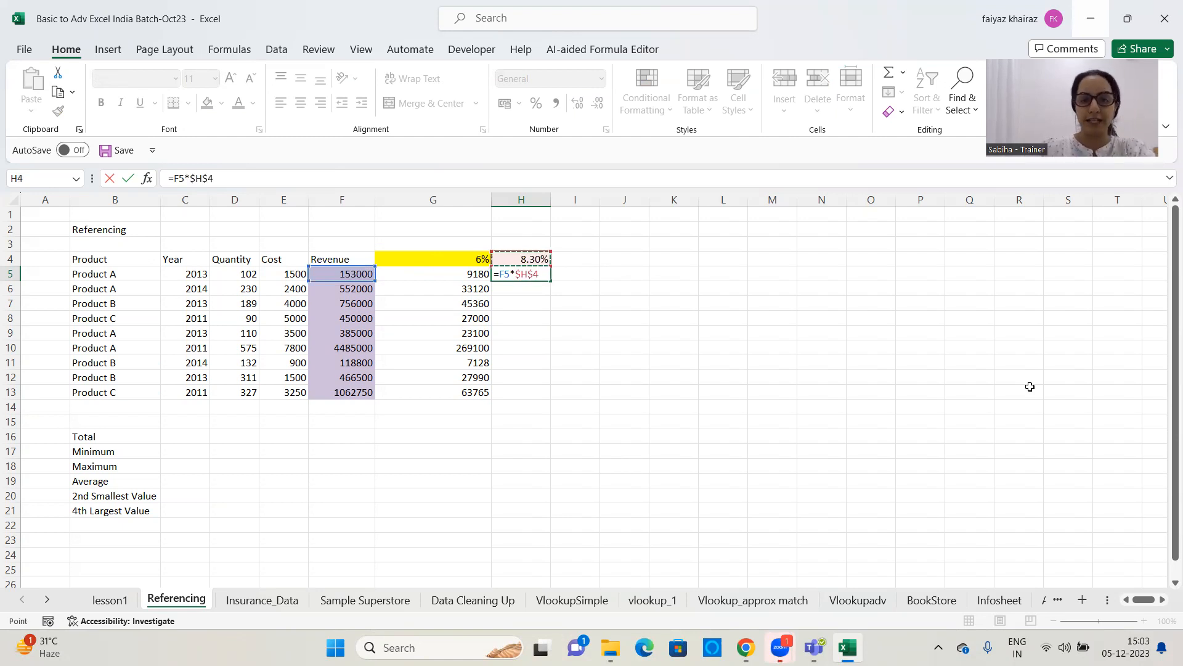
pyautogui.press('Return')
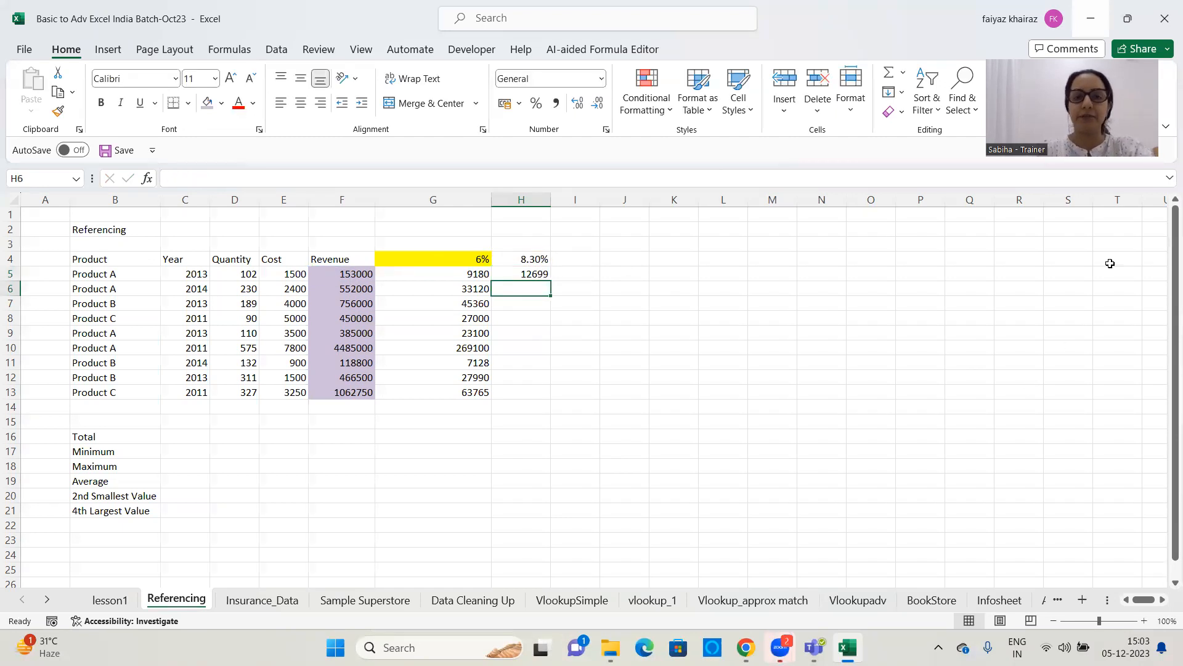
# Copy the H5 formula down through H13 to apply the locked $H$4 rate to all revenues
pyautogui.click(536, 275)
pyautogui.moveTo(551, 281); pyautogui.dragTo(554, 396)
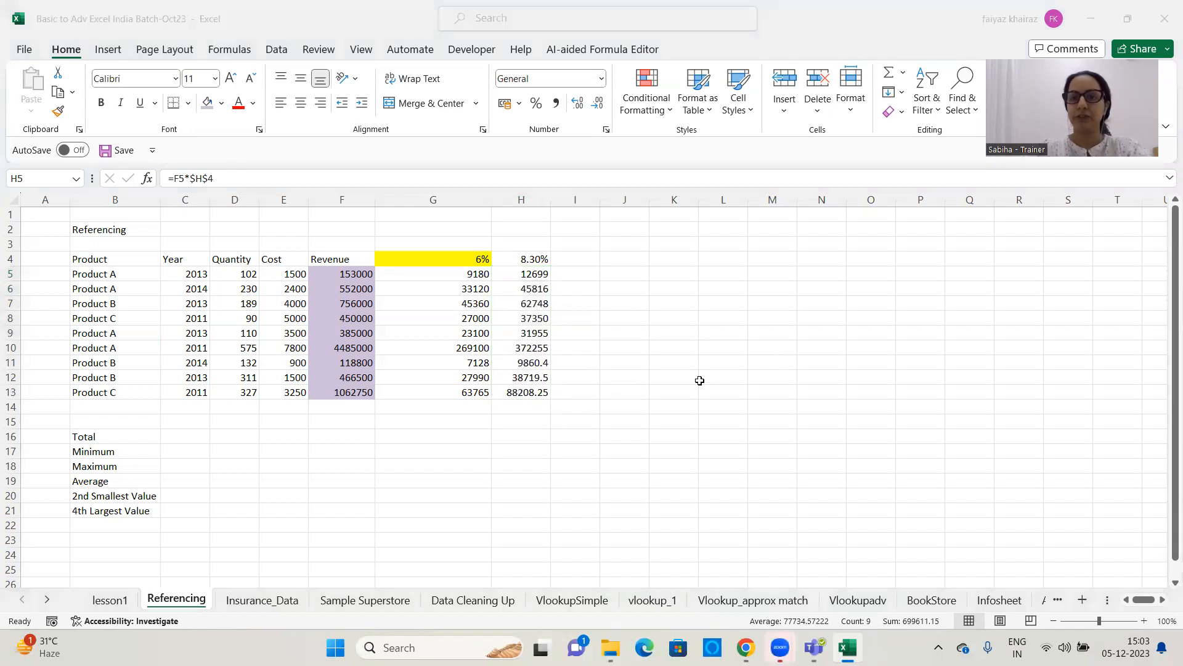
pyautogui.click(530, 260)
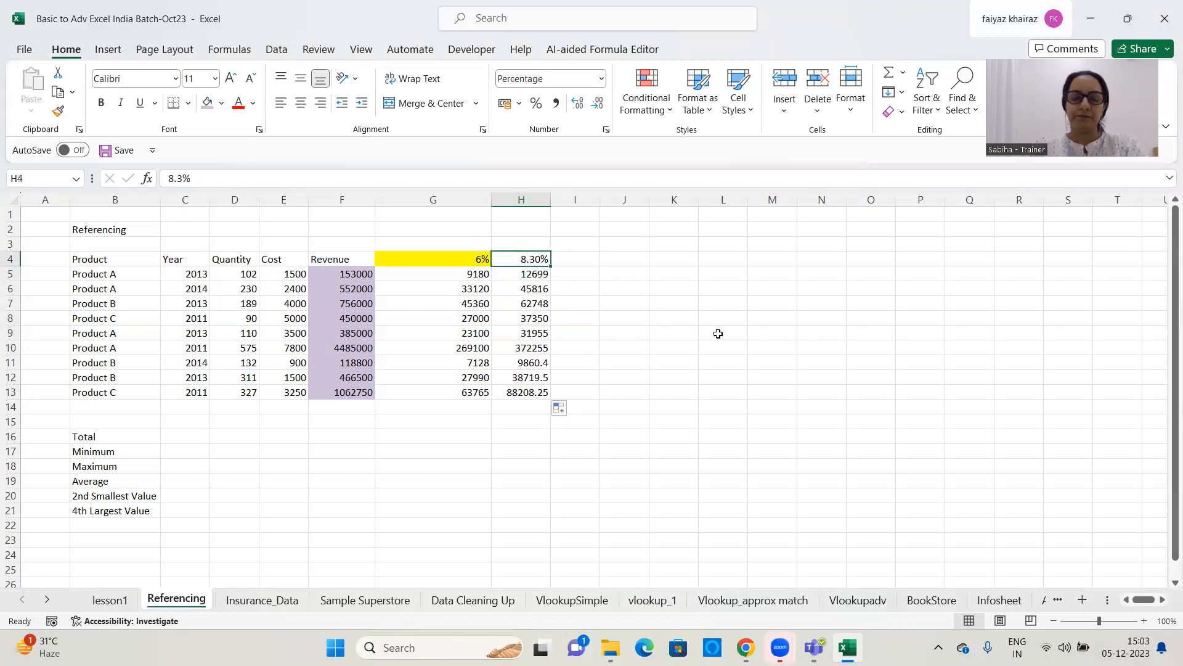
pyautogui.click(527, 270)
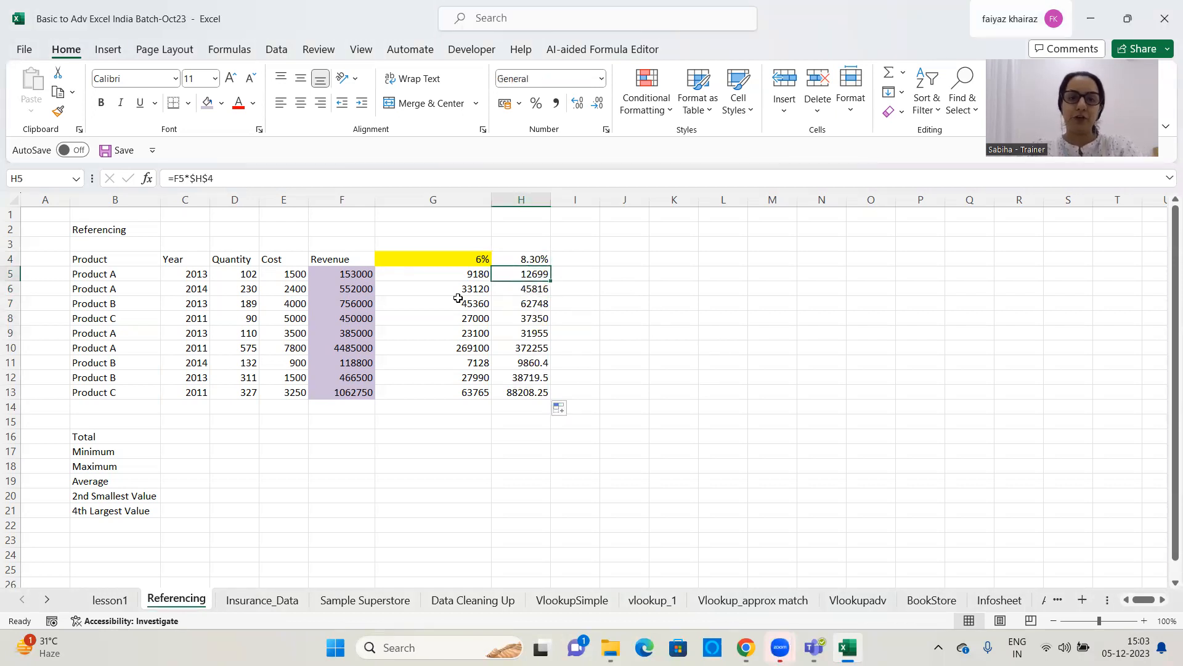
# Enter =SUM(F5:F13) in D16 to total the Revenue column, and widen column D slightly
pyautogui.click(196, 439)
pyautogui.click(249, 435)
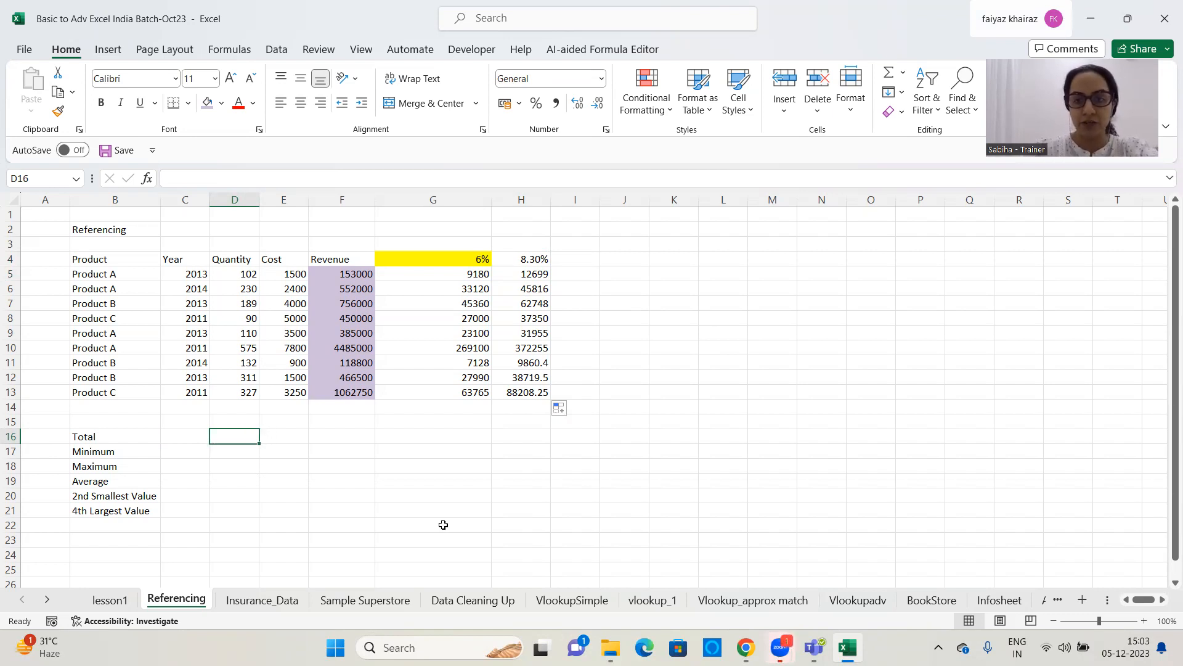
pyautogui.click(1164, 80)
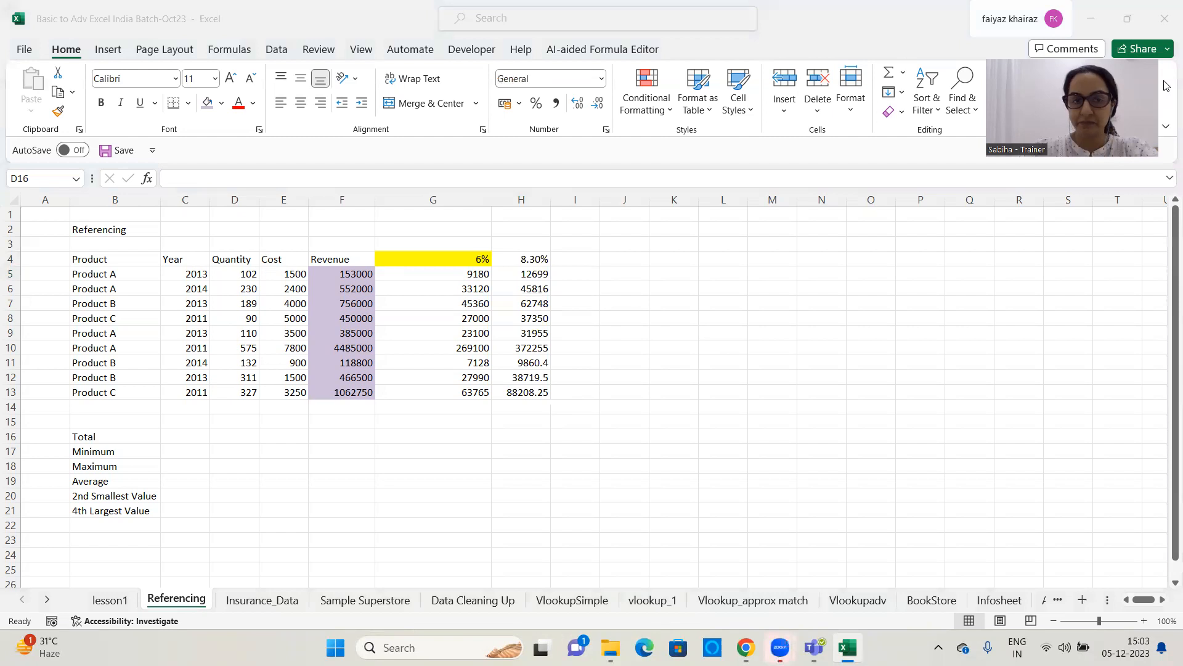
pyautogui.click(243, 438)
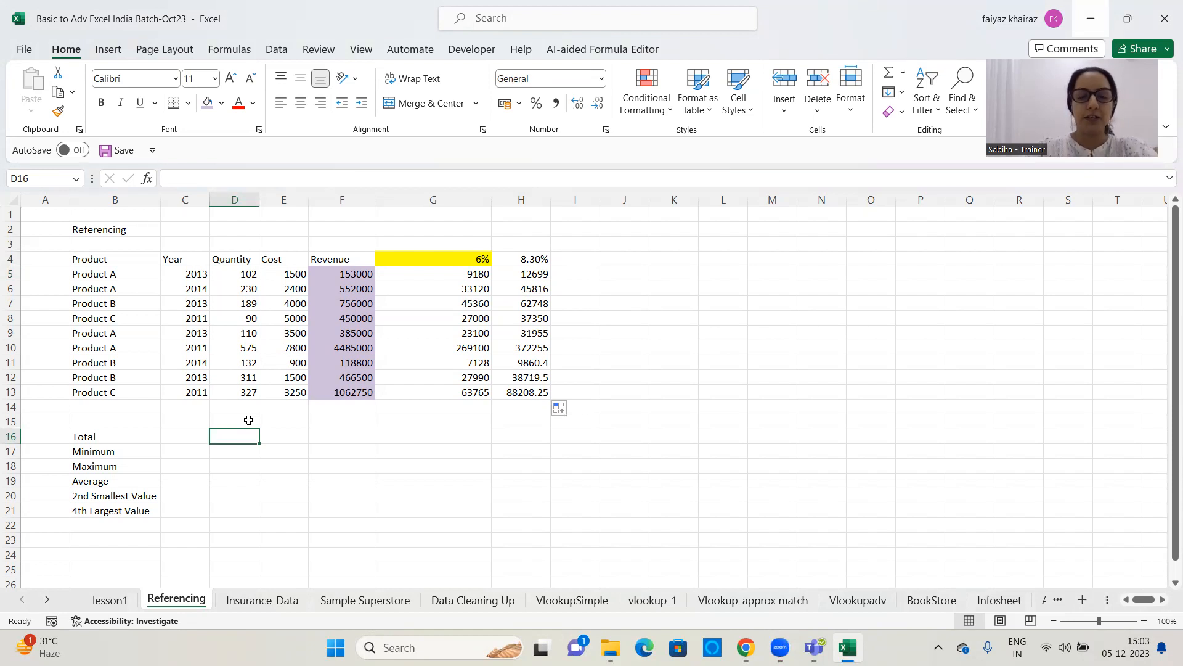
pyautogui.write('=su')
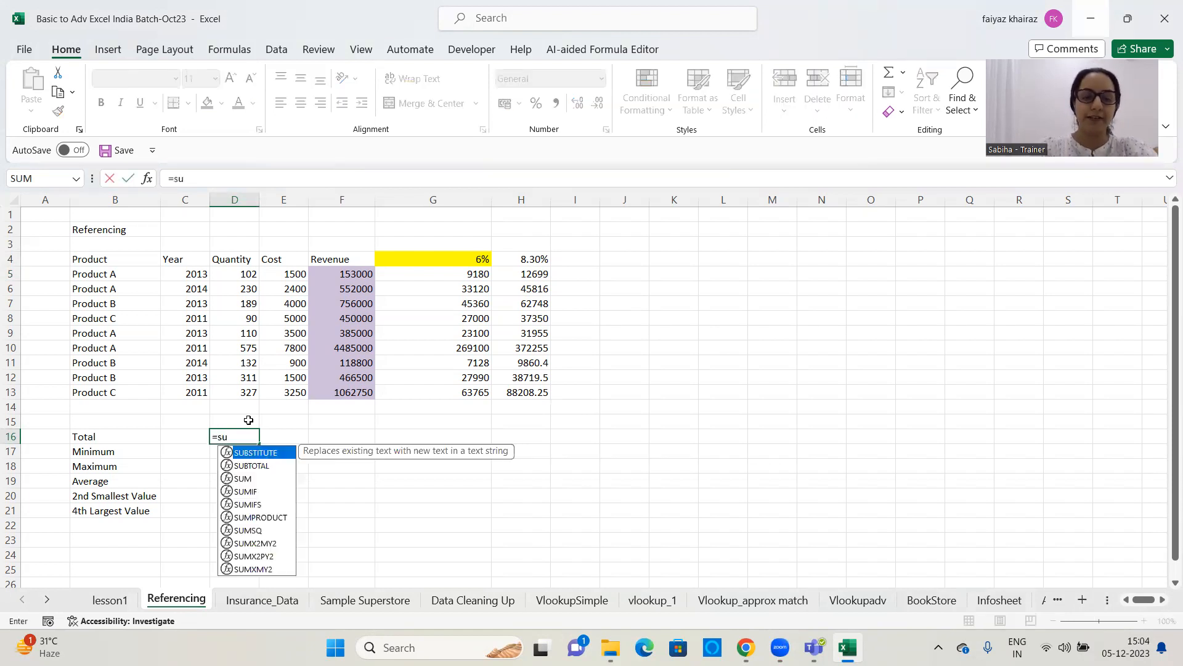
pyautogui.write('m(')
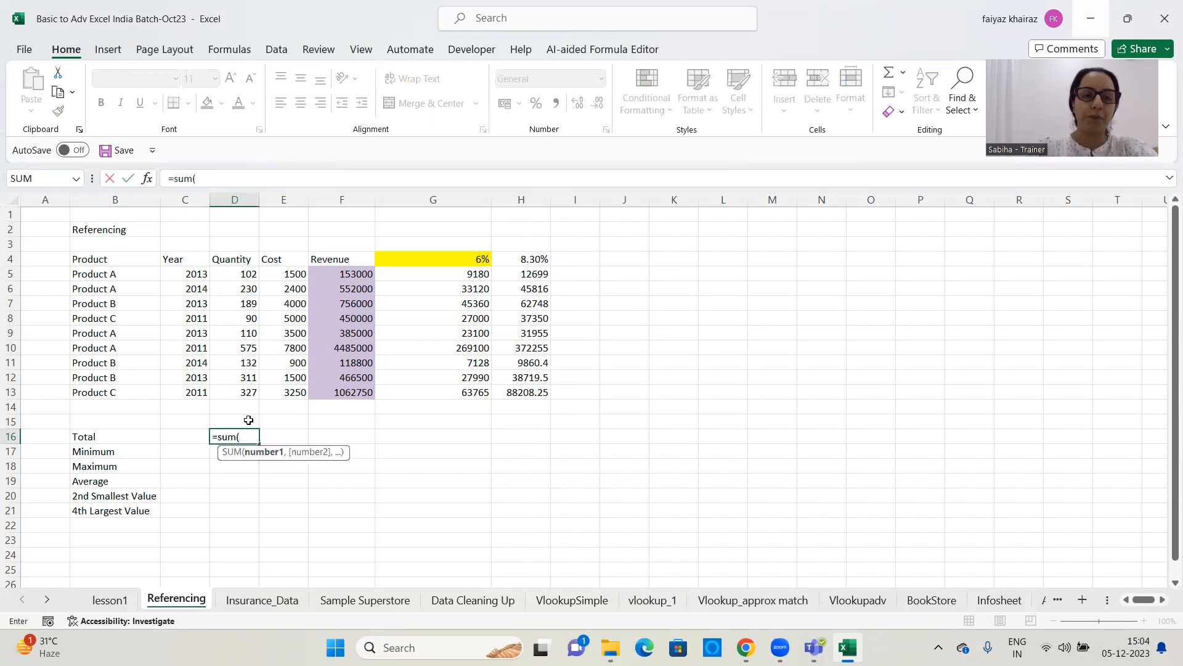
pyautogui.moveTo(331, 273); pyautogui.dragTo(329, 393)
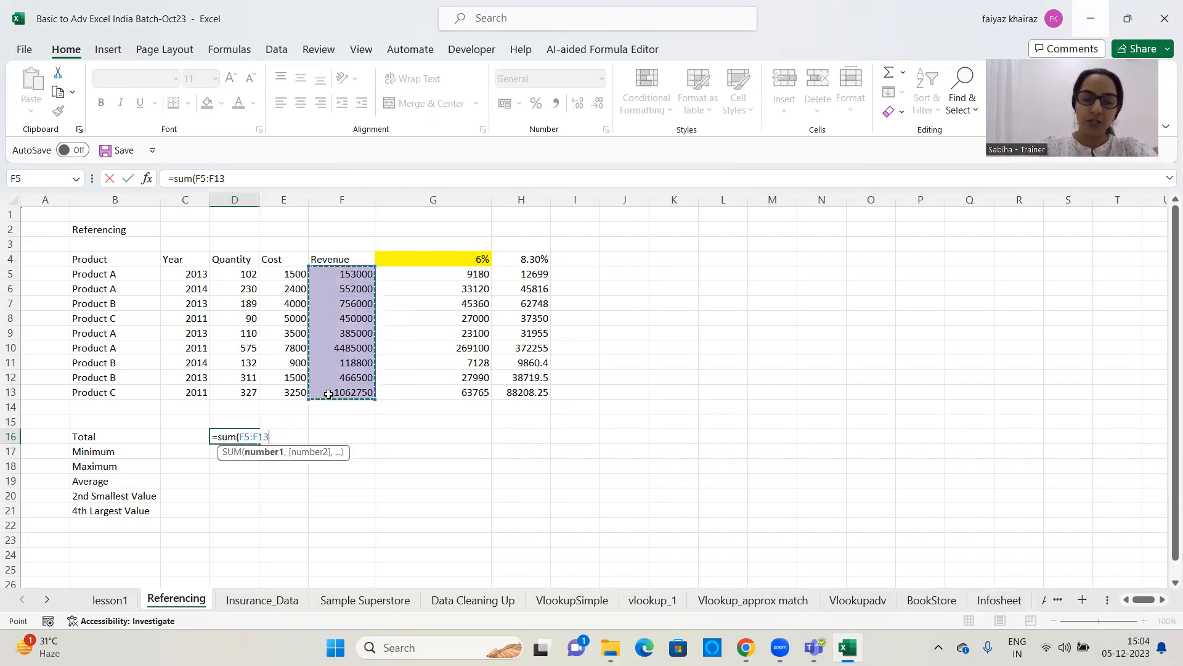
pyautogui.write(')')
pyautogui.press('Return')
pyautogui.click(239, 437)
pyautogui.moveTo(260, 199); pyautogui.dragTo(267, 199)
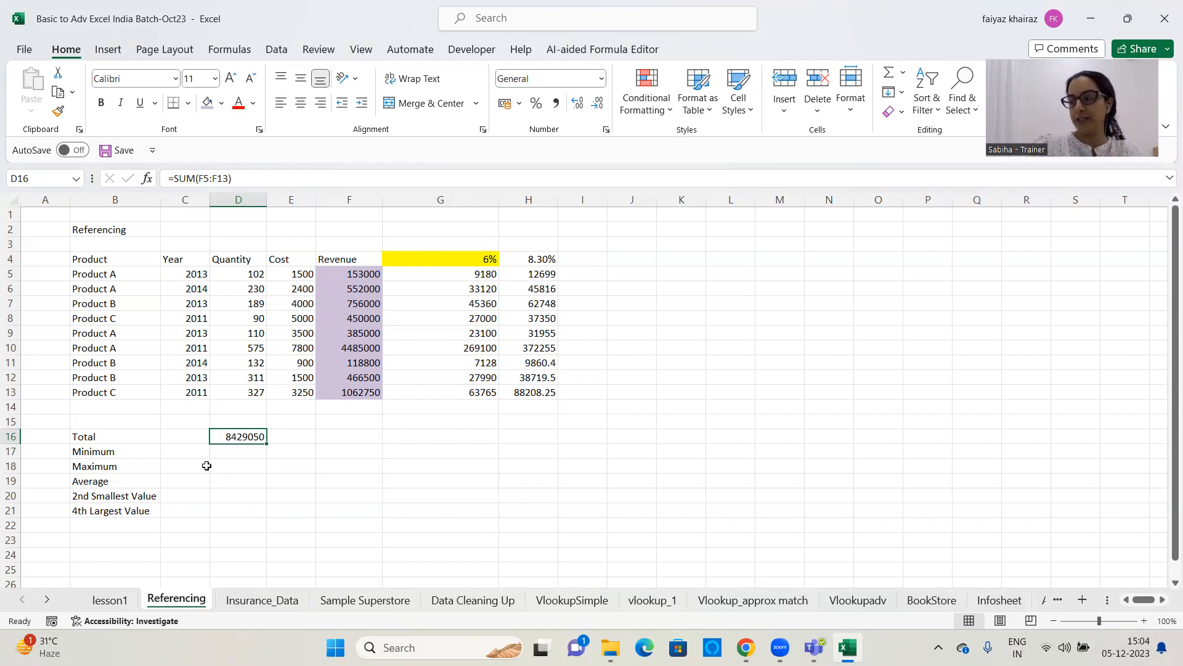
# Enter =MIN(F5:F13) in D17 to find the minimum value in the Revenue column
pyautogui.click(240, 453)
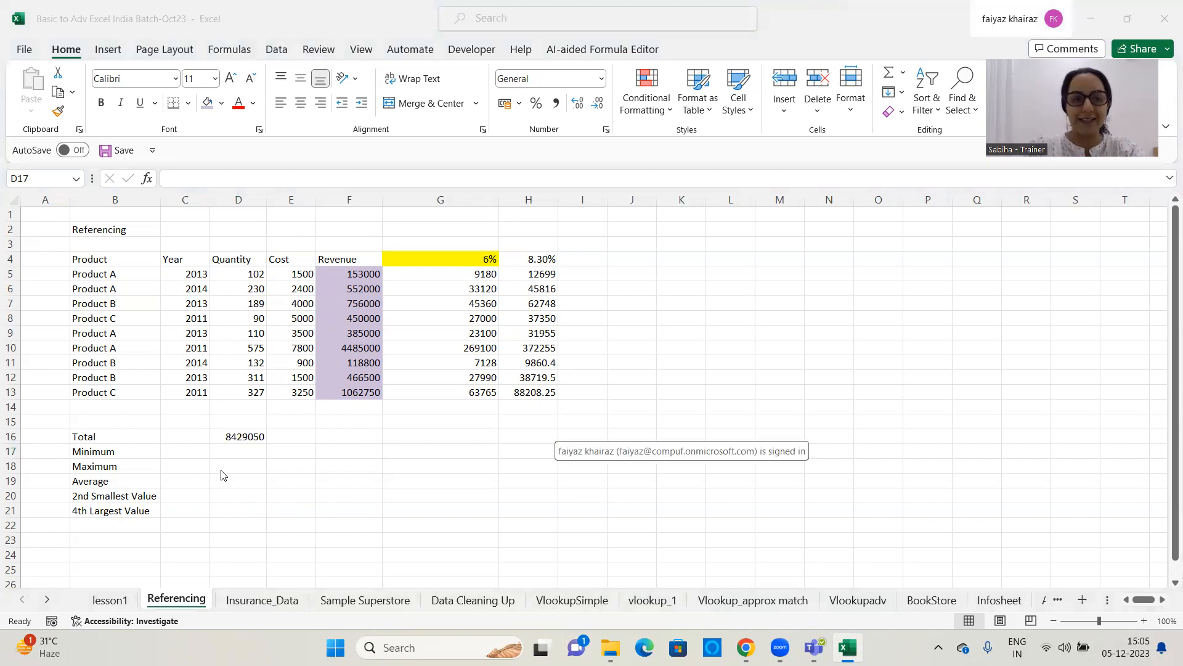
pyautogui.click(234, 452)
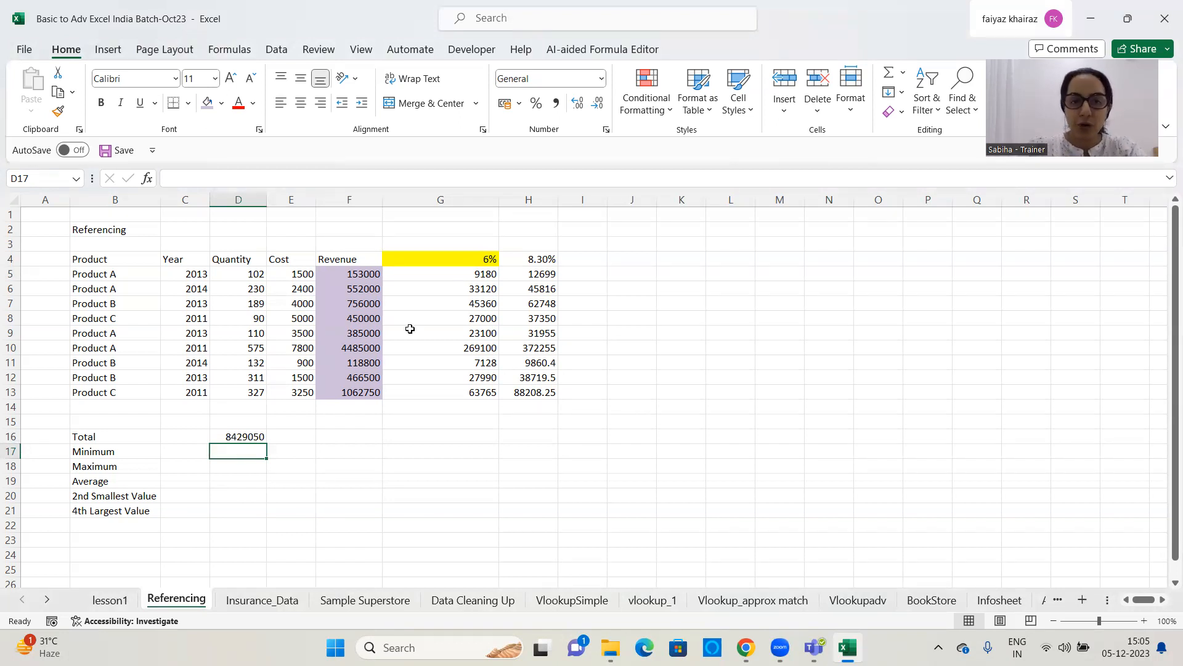
pyautogui.click(360, 278)
pyautogui.moveTo(360, 291); pyautogui.dragTo(352, 390)
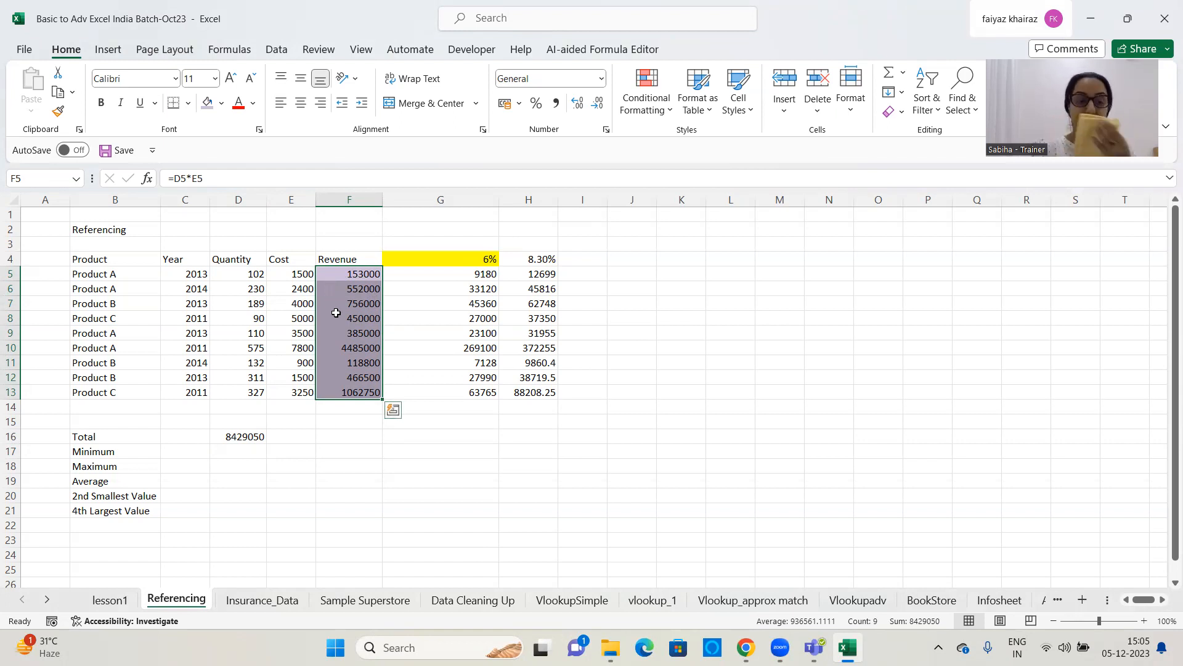
pyautogui.click(243, 451)
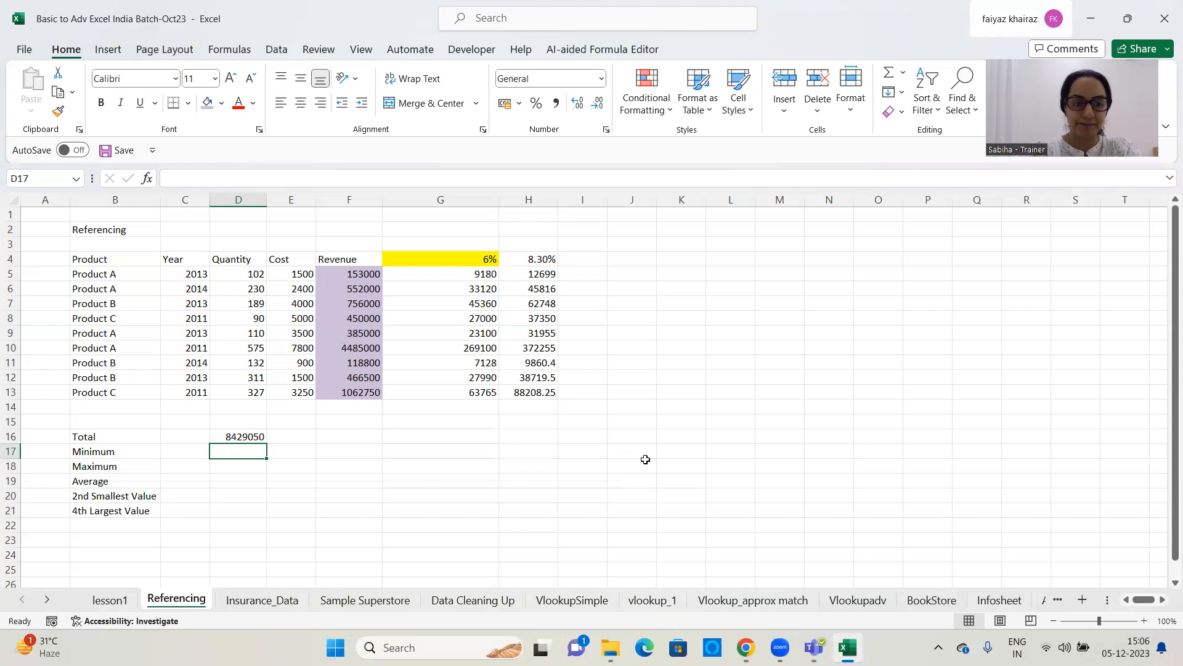
pyautogui.write('=')
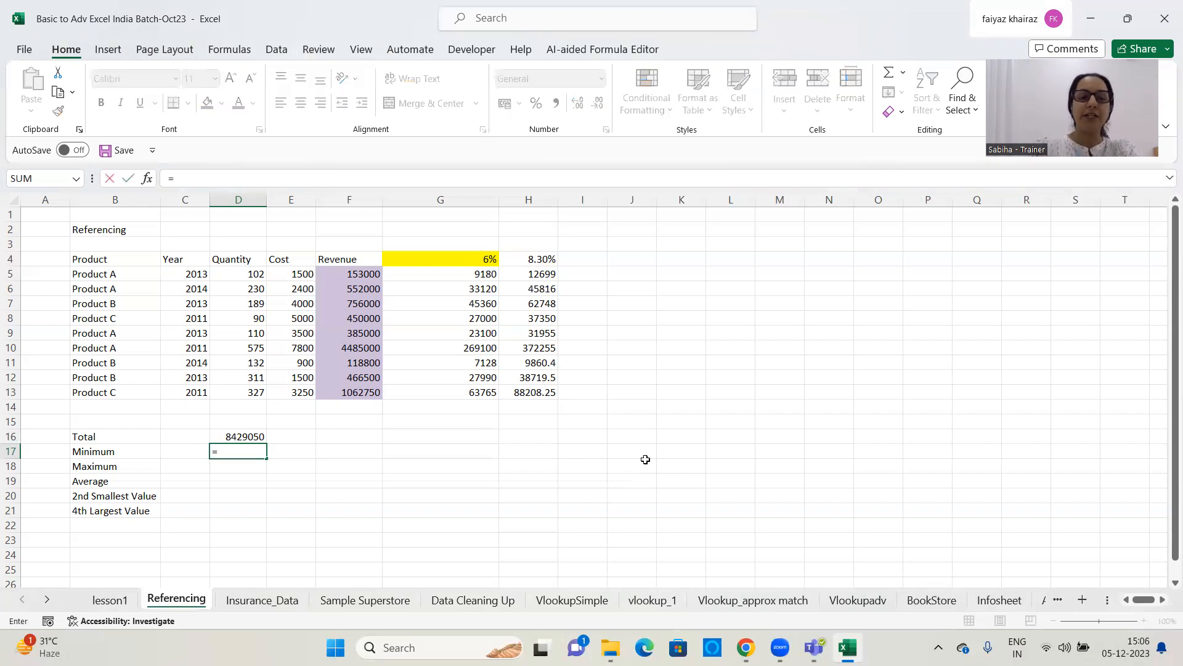
pyautogui.write('min')
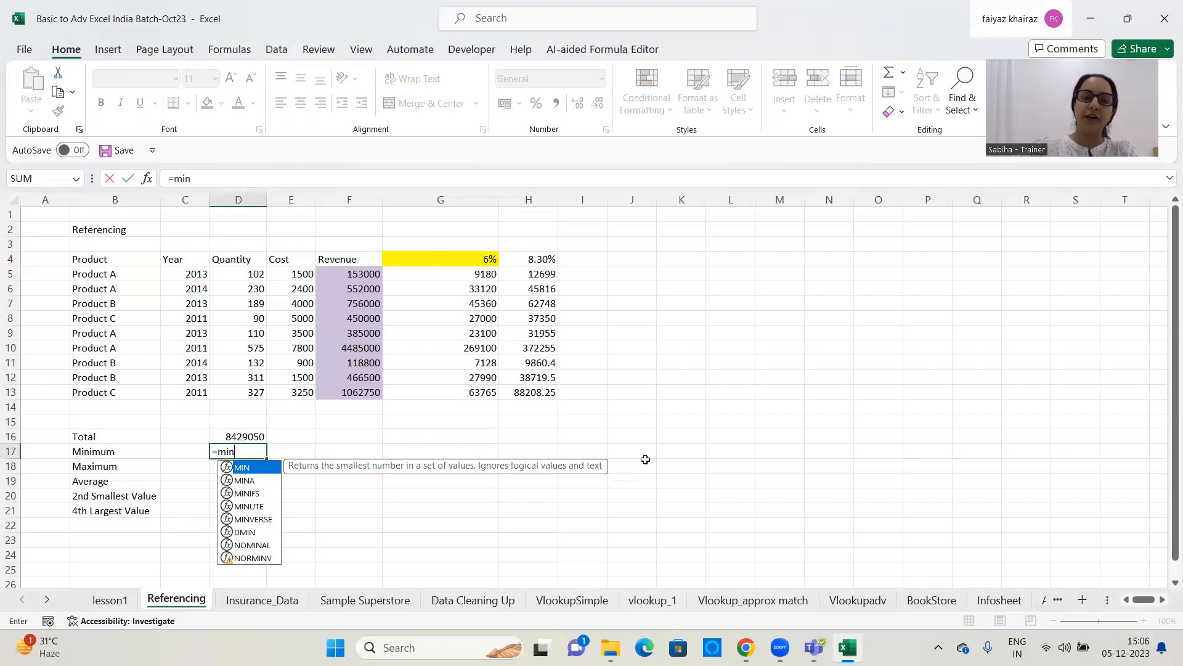
pyautogui.write('(')
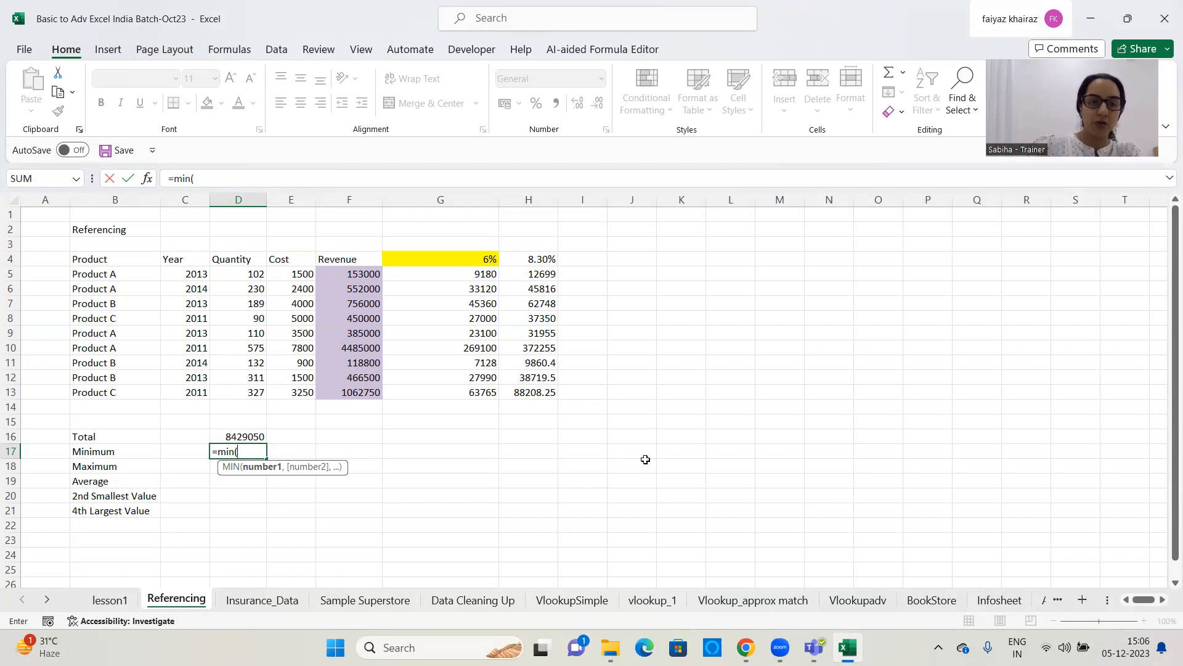
pyautogui.moveTo(336, 273); pyautogui.dragTo(338, 389)
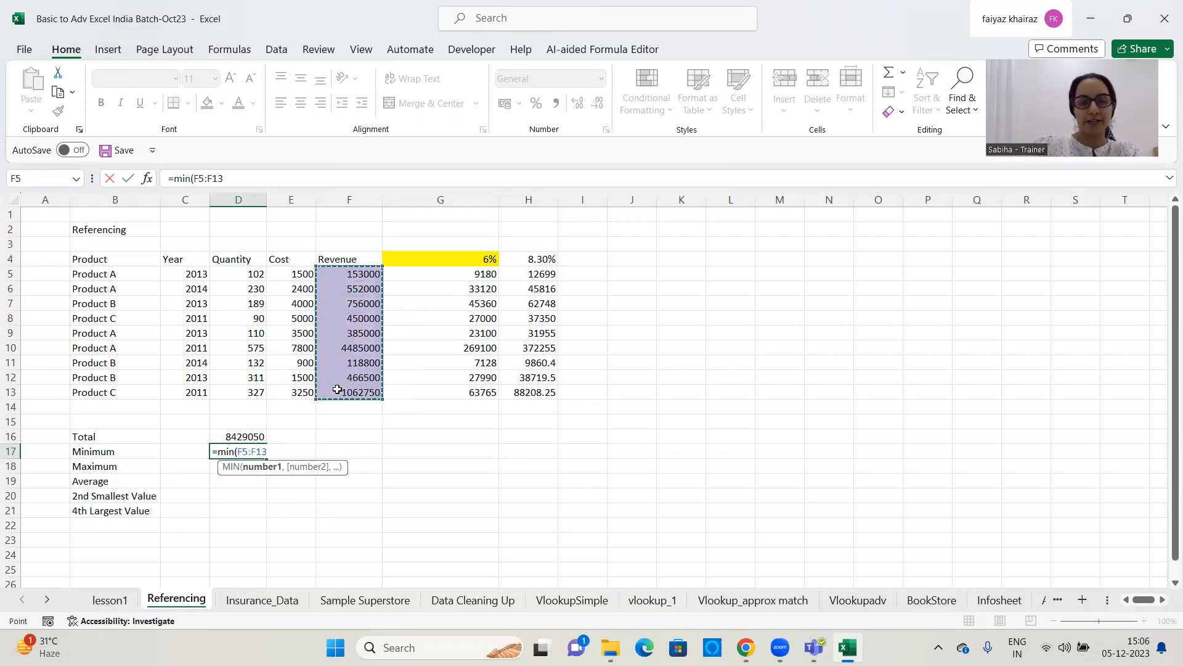
pyautogui.write(')')
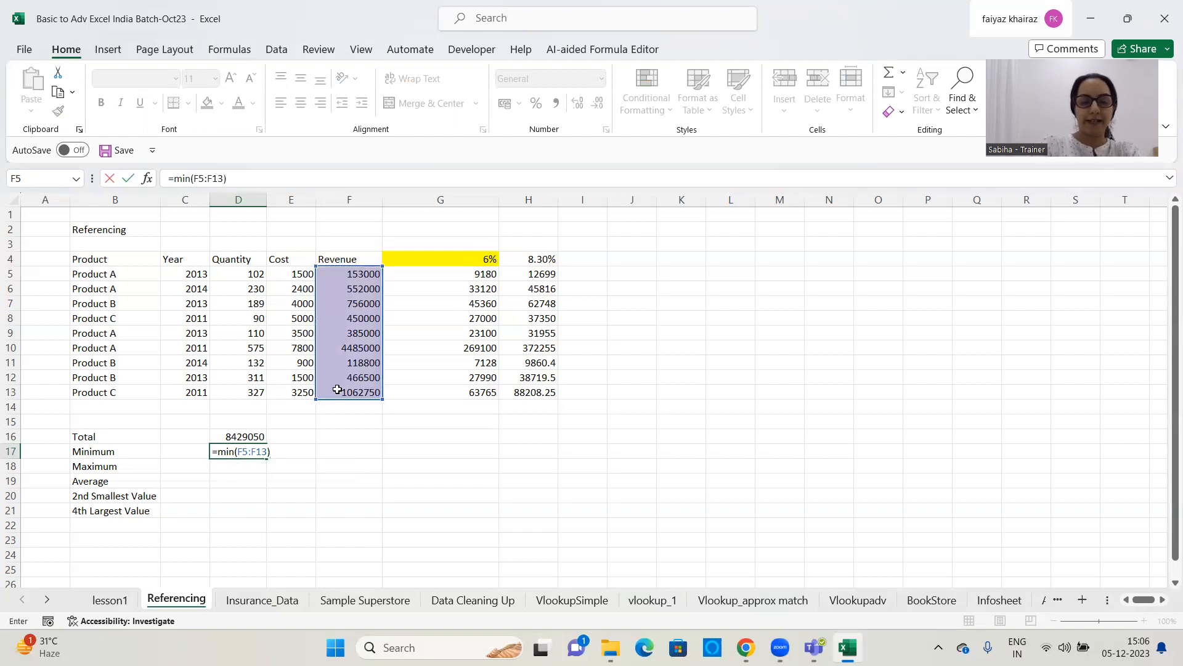
pyautogui.press('Return')
pyautogui.click(246, 447)
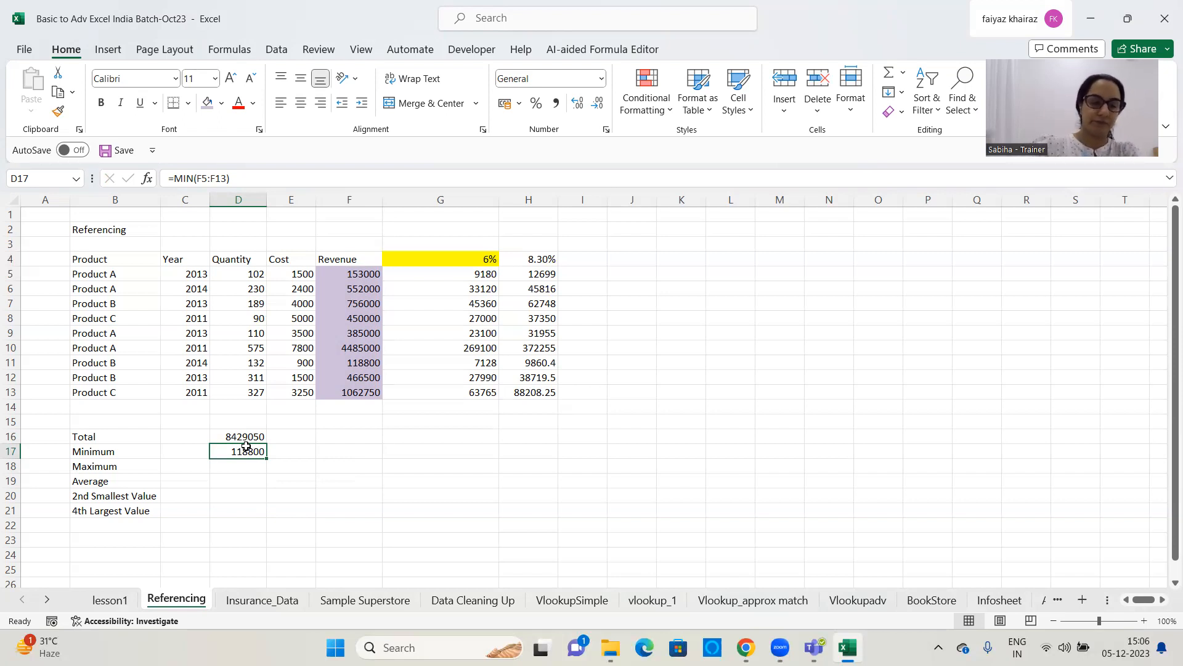
# Enter =MAX(F5:F13) in D18 to find the maximum value in the Revenue column
pyautogui.press('Down')
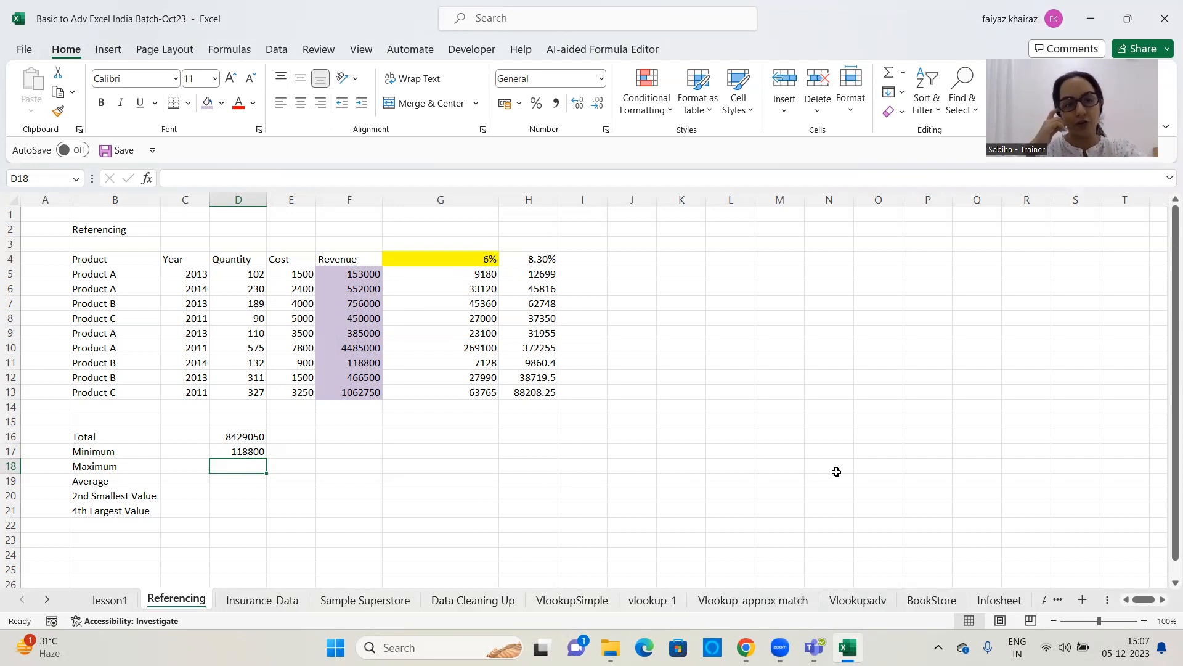
pyautogui.write('=max')
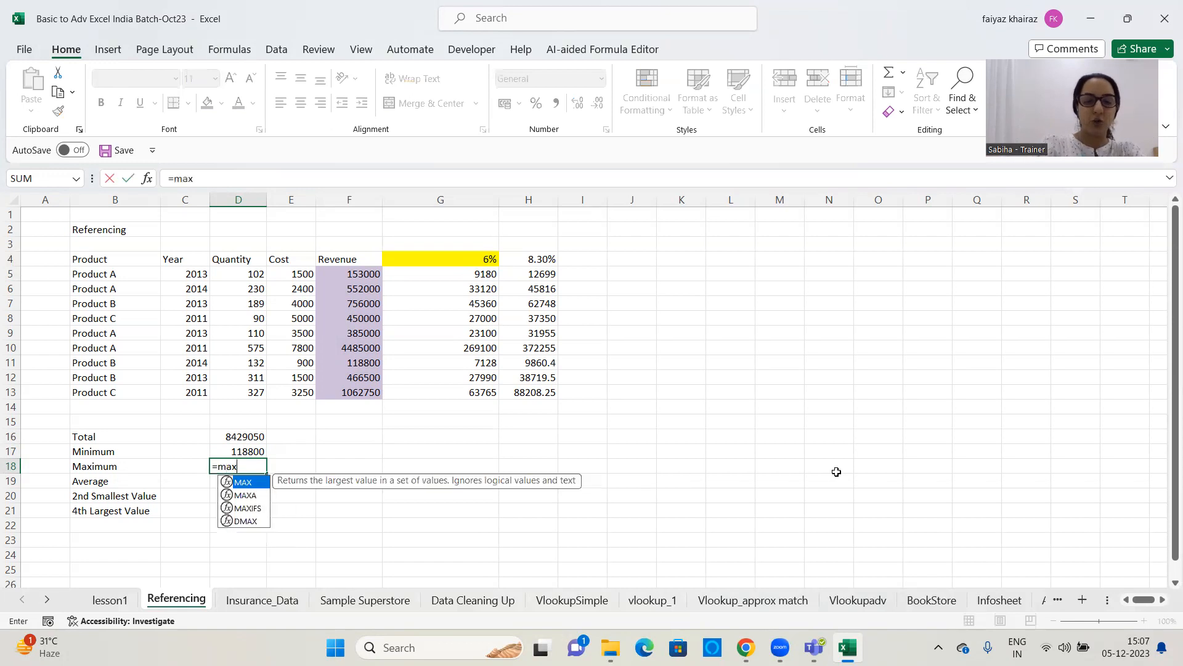
pyautogui.write('(')
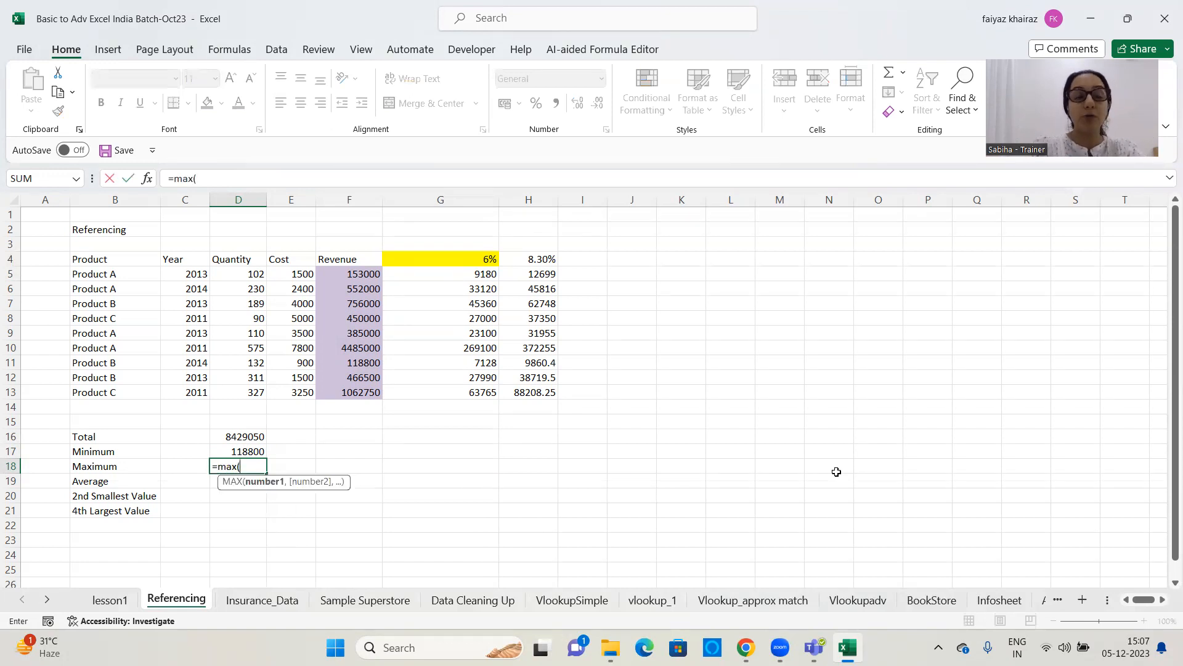
pyautogui.moveTo(346, 275); pyautogui.dragTo(343, 401)
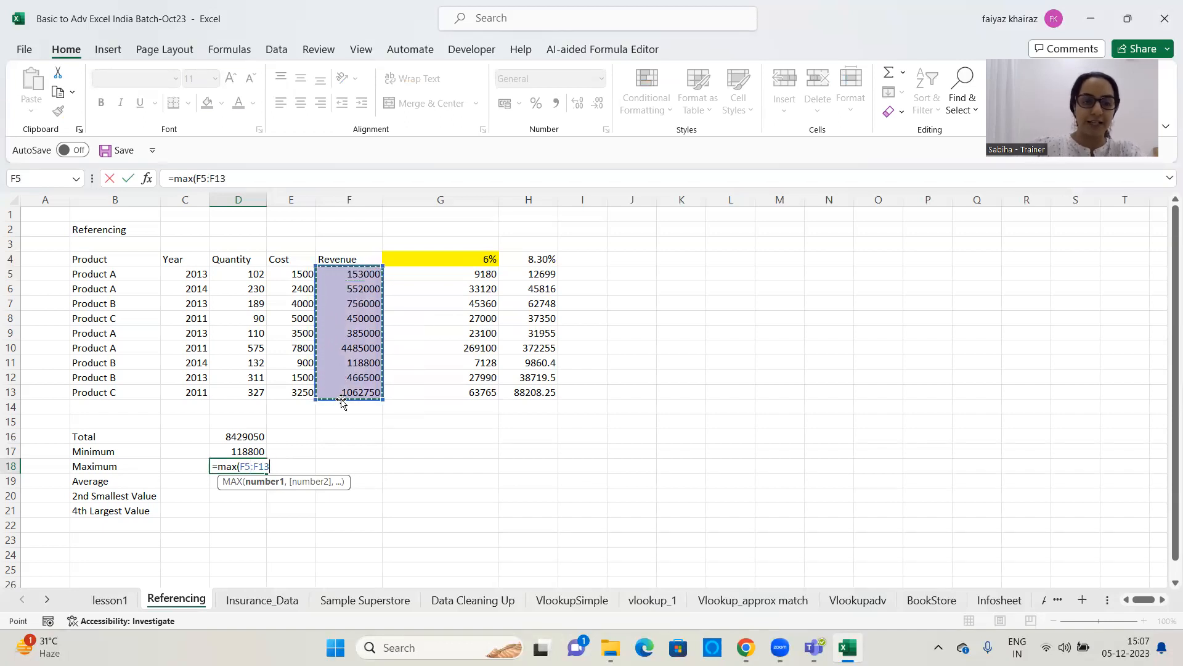
pyautogui.write(')')
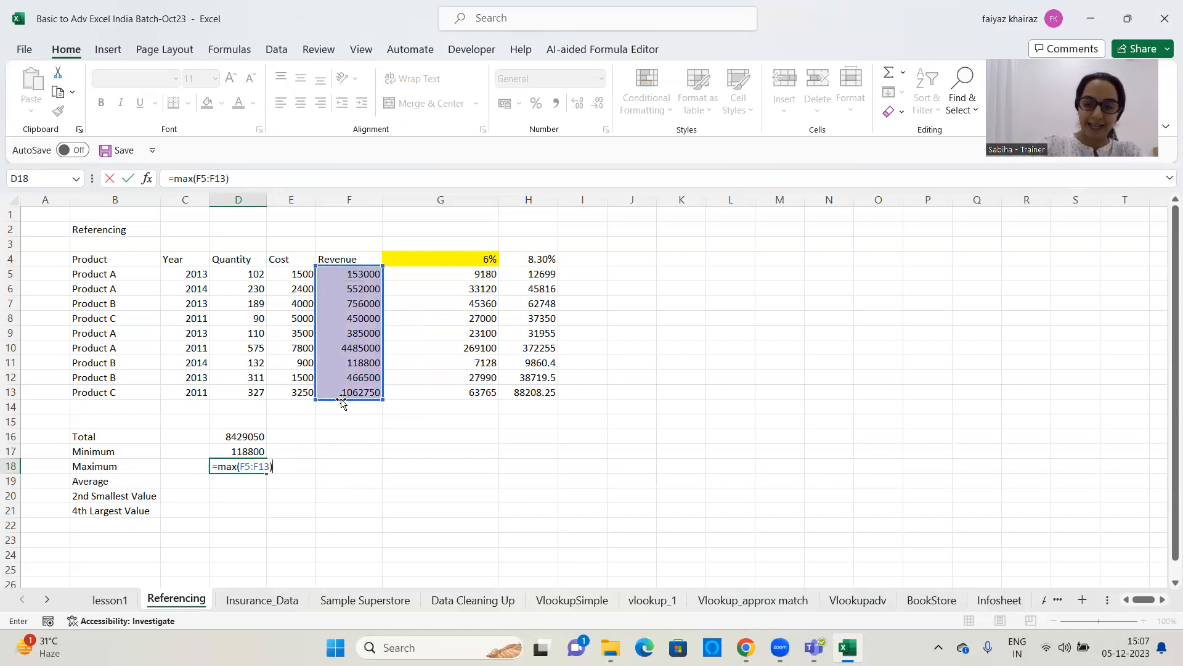
pyautogui.press('Return')
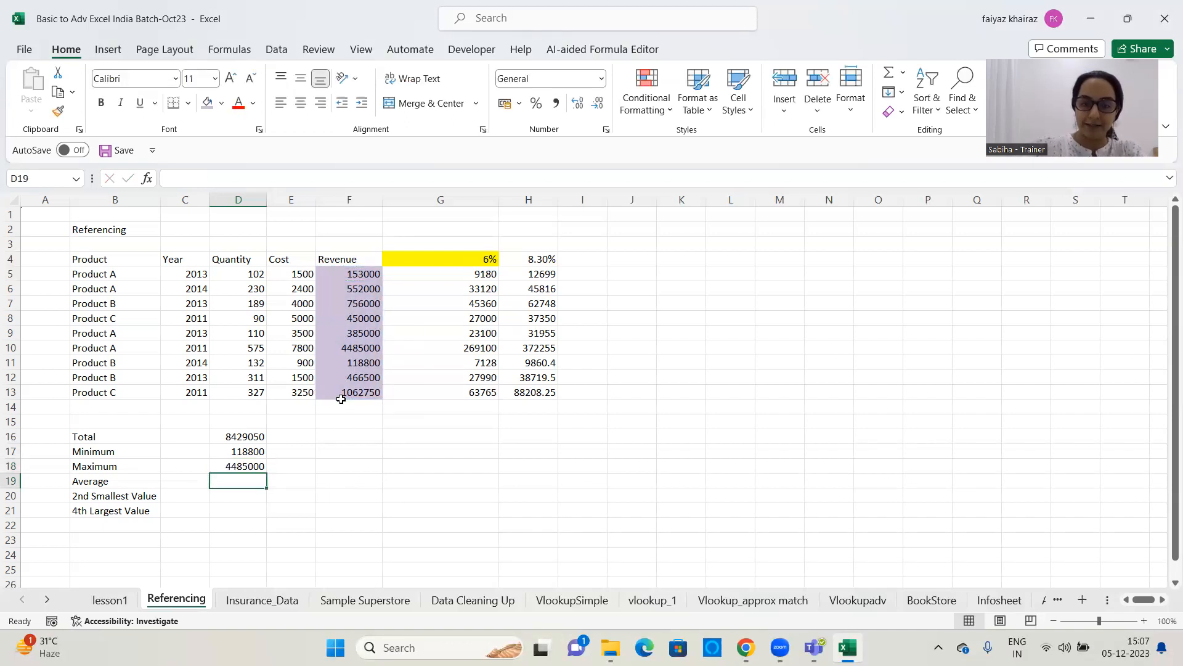
pyautogui.click(250, 469)
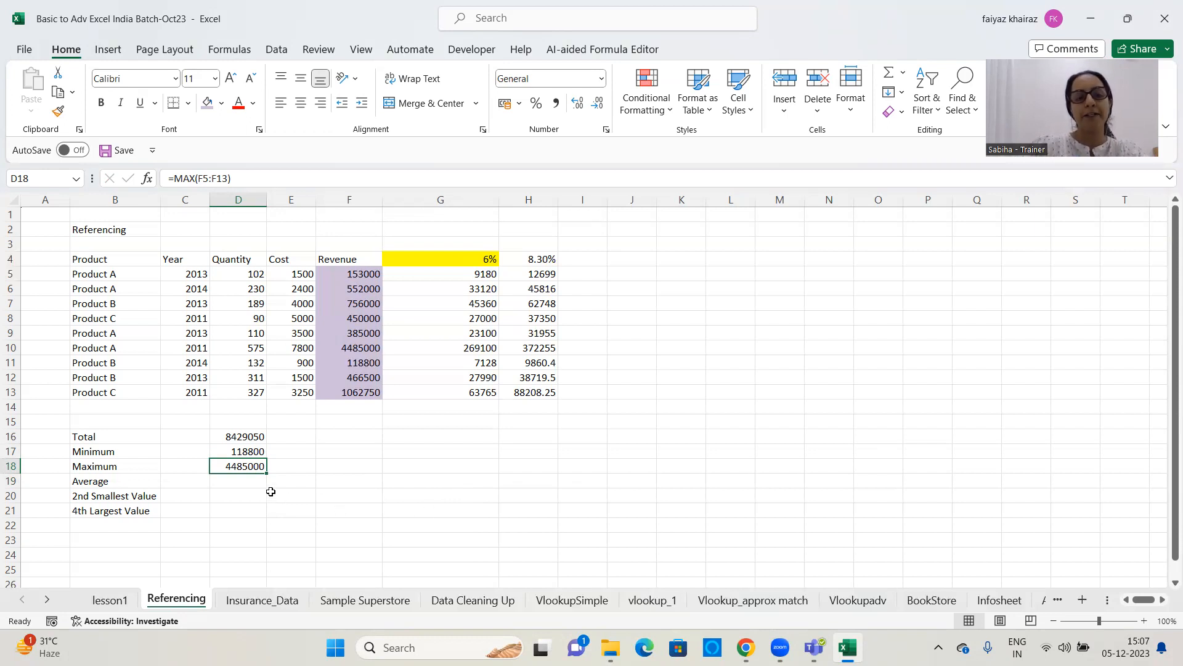
# Annotate the Minimum result with "least" in E17 and the Maximum result with "most" in E18
pyautogui.click(247, 453)
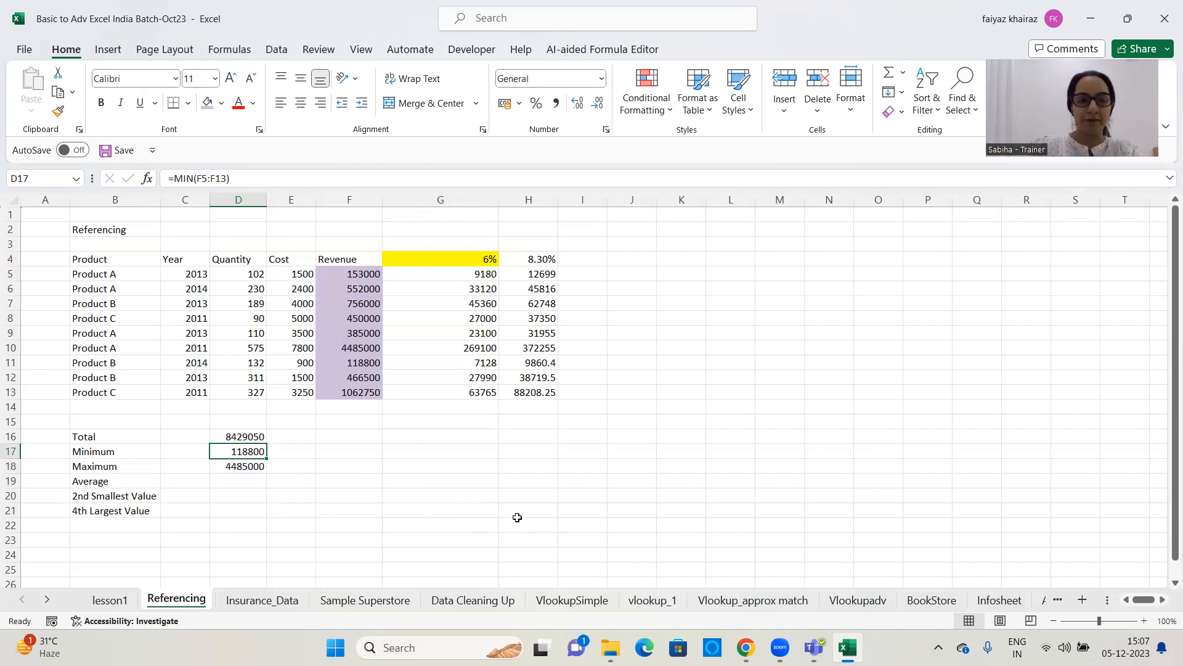
pyautogui.click(300, 448)
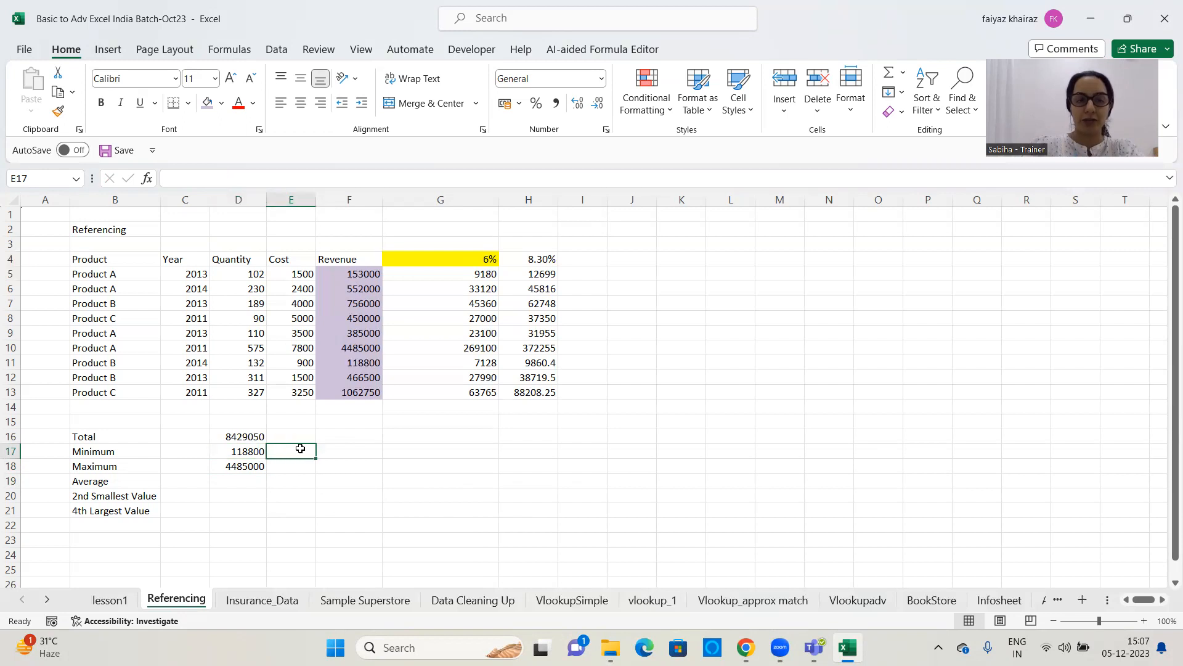
pyautogui.write('least')
pyautogui.press('Return')
pyautogui.write('most')
pyautogui.press('Return')
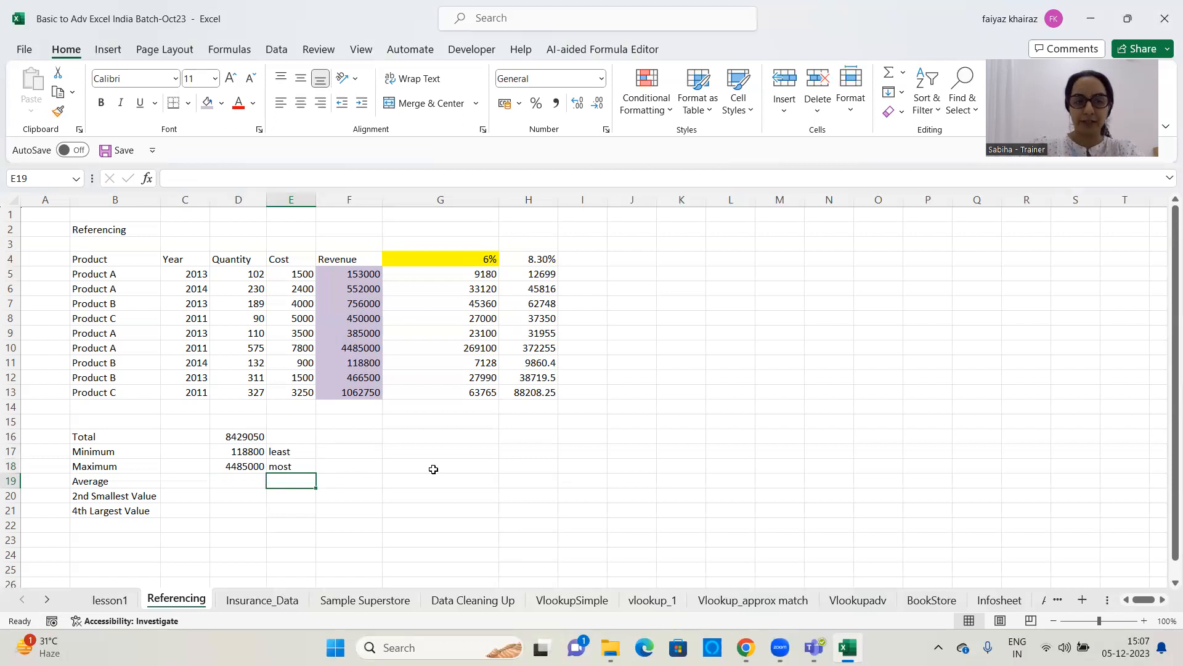
pyautogui.click(258, 467)
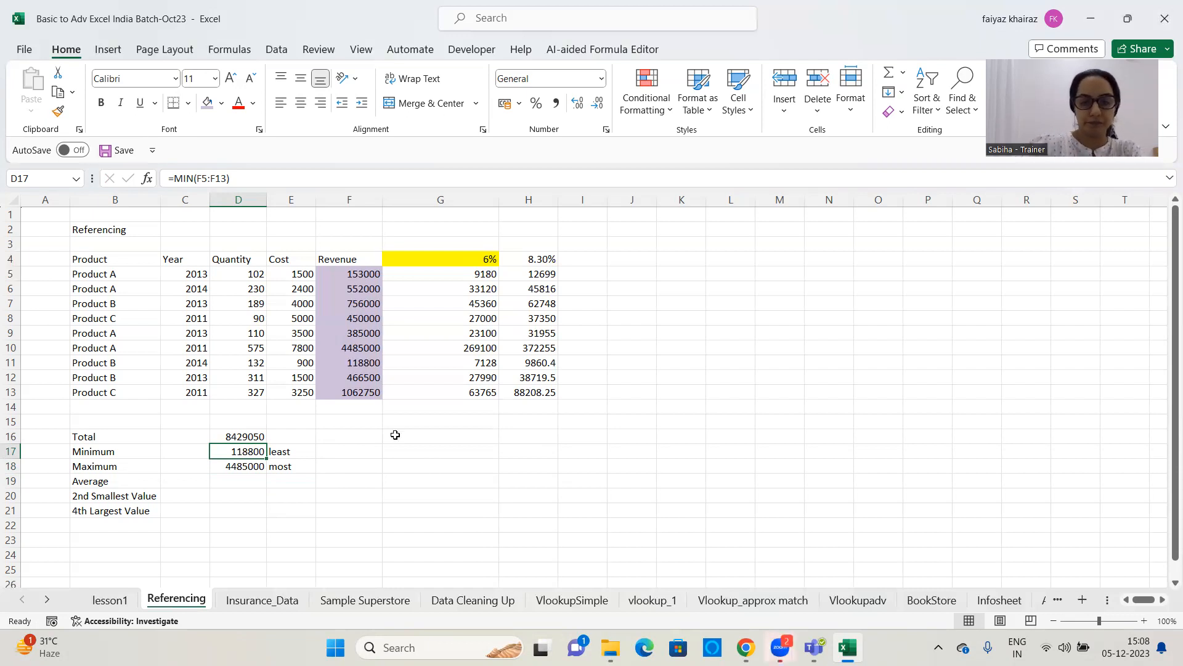
pyautogui.click(1114, 5)
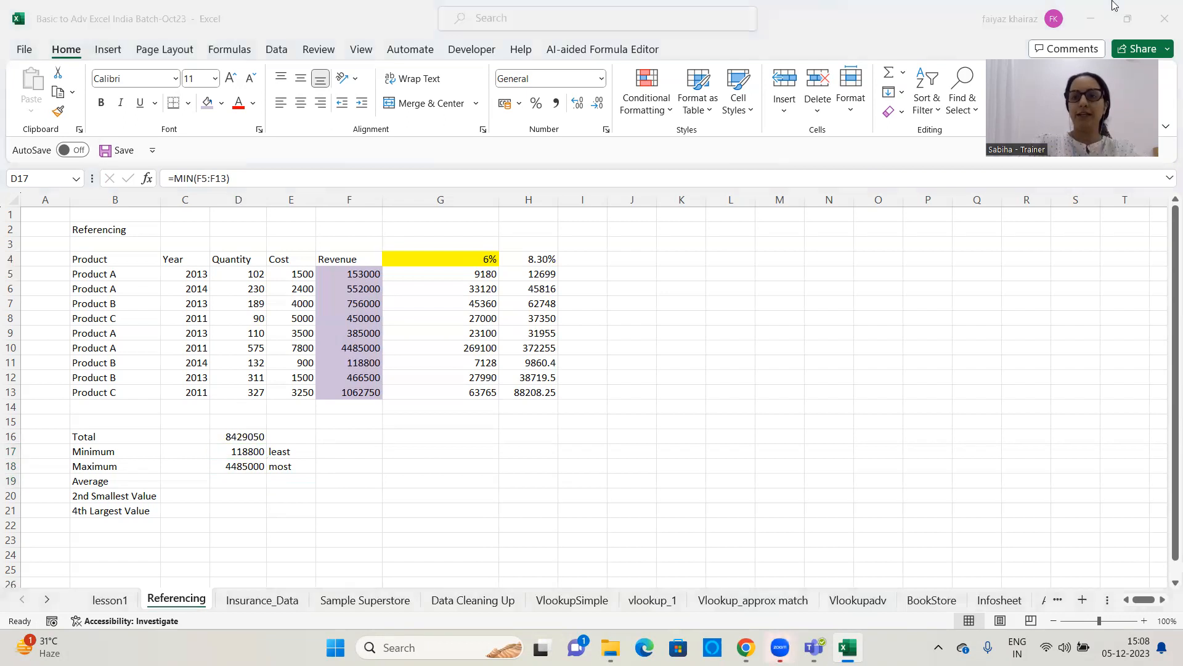
pyautogui.click(238, 449)
# Enter =AVERAGE(F5:F13) in D19 to calculate the average of the Revenue column
pyautogui.click(250, 484)
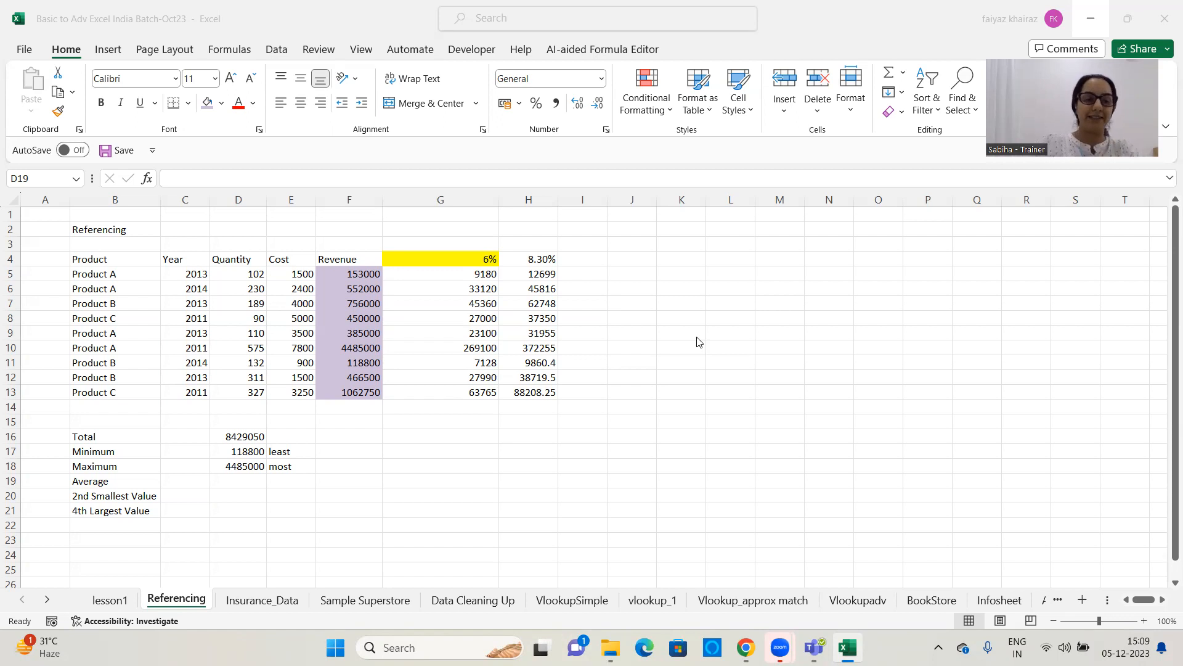
pyautogui.click(256, 487)
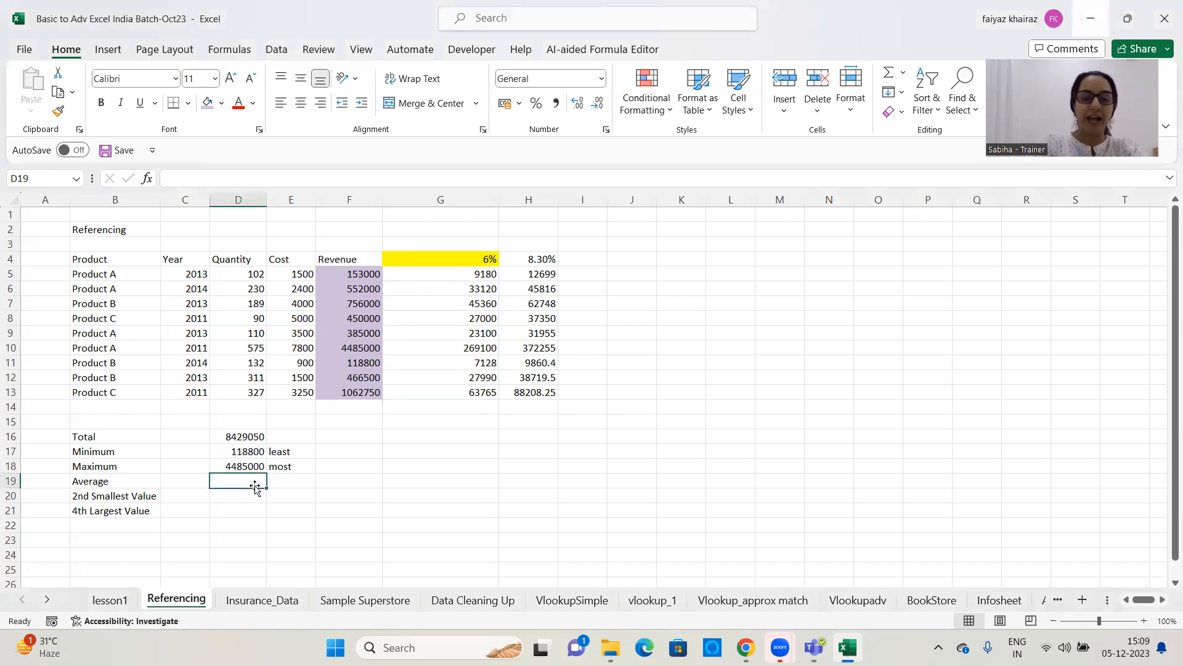
pyautogui.write('=av')
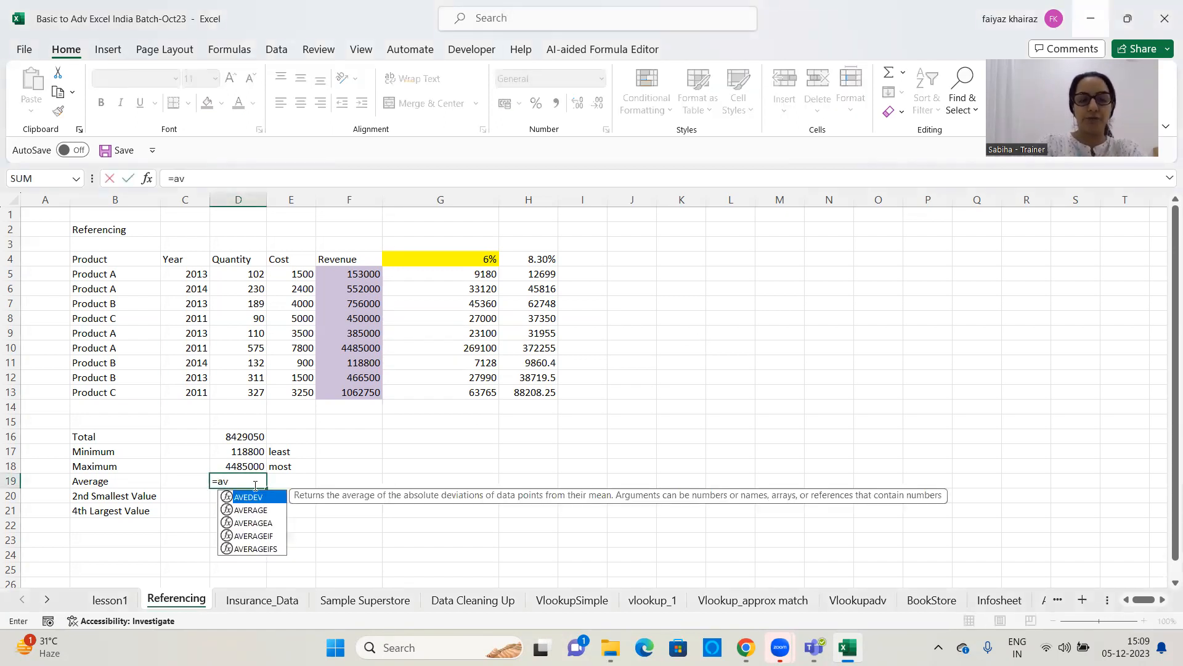
pyautogui.write('erage')
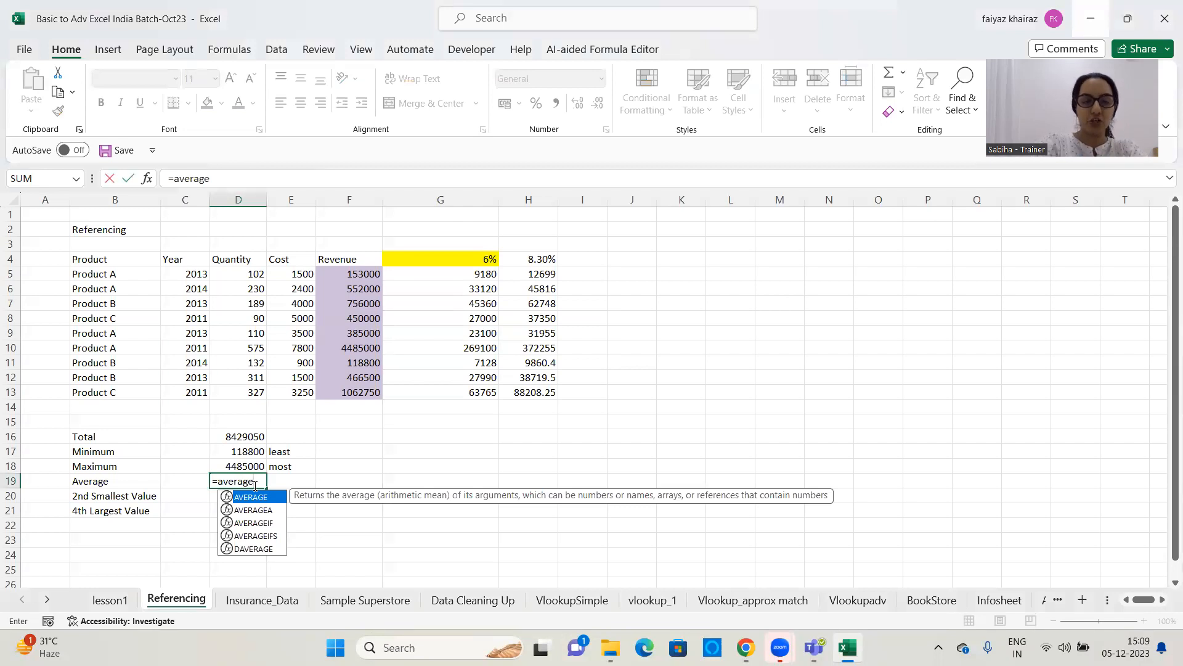
pyautogui.write('(')
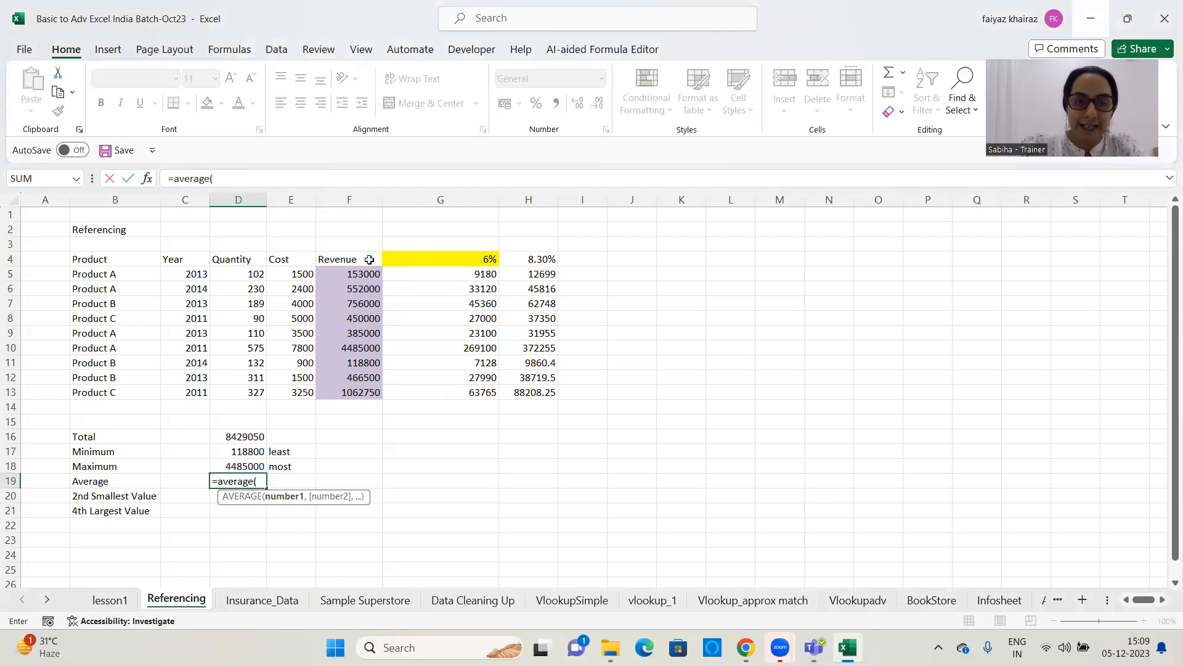
pyautogui.moveTo(358, 276); pyautogui.dragTo(368, 393)
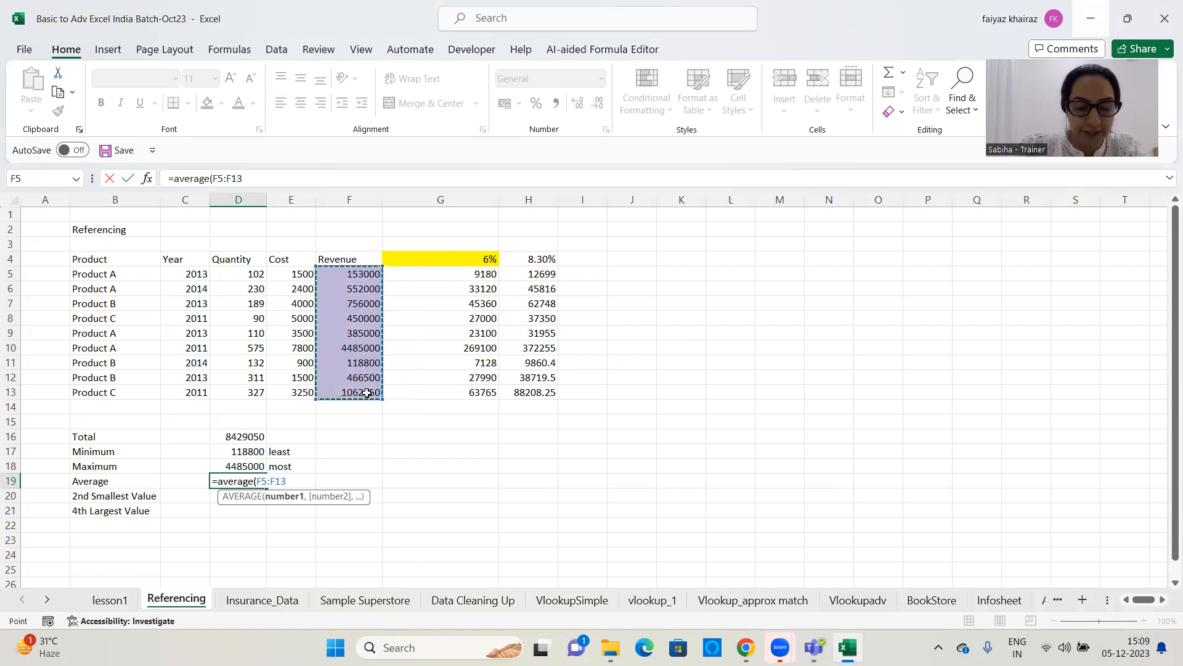
pyautogui.write(')')
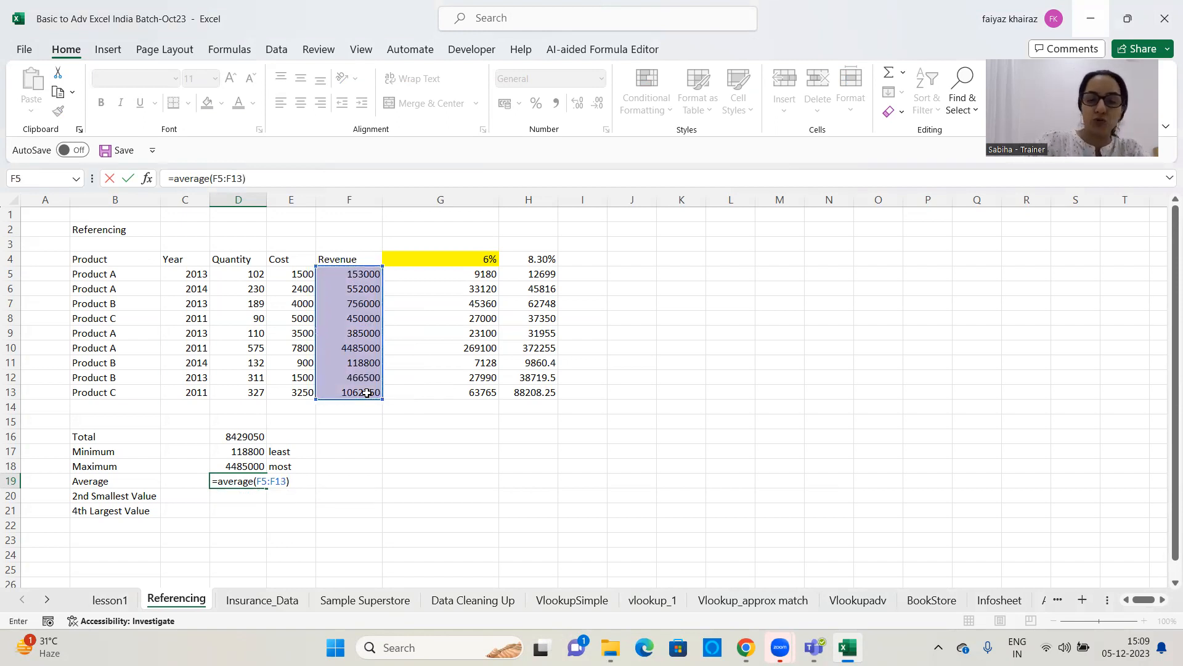
pyautogui.press('Return')
pyautogui.click(246, 480)
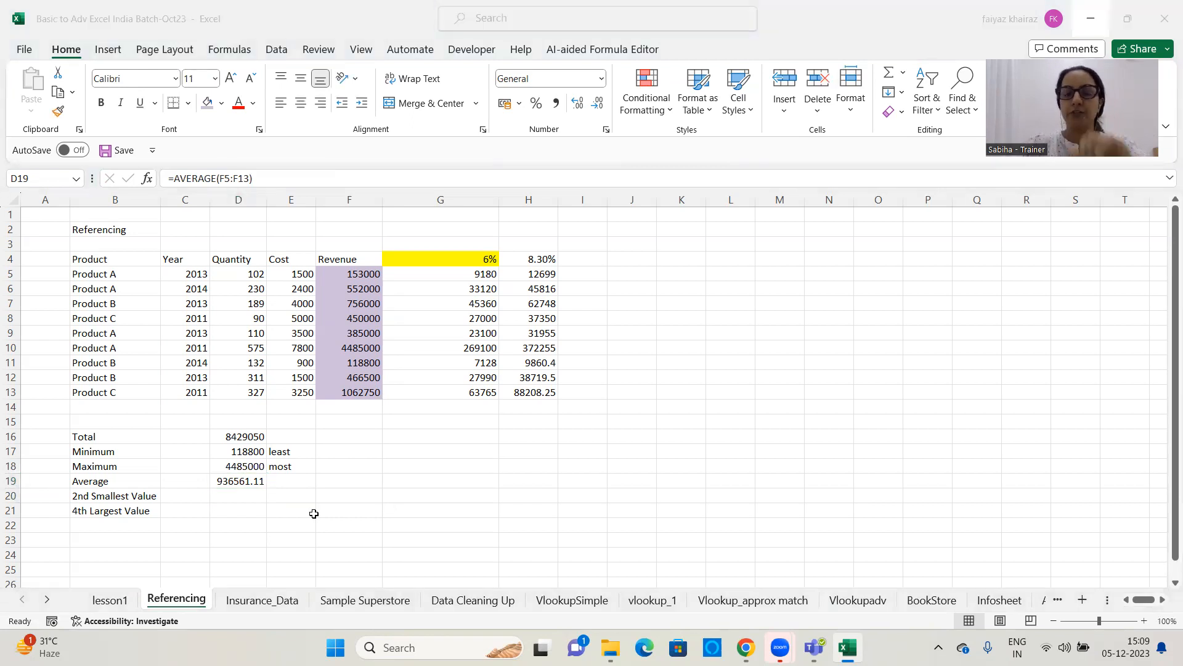
pyautogui.click(229, 489)
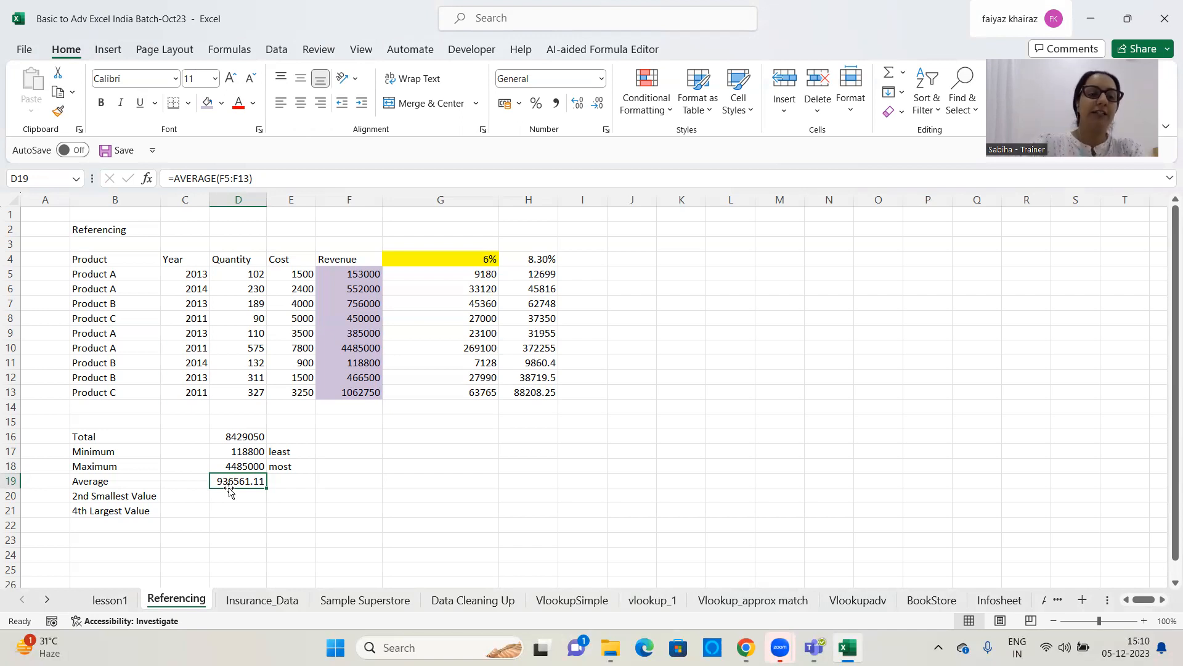
pyautogui.click(272, 511)
pyautogui.click(408, 469)
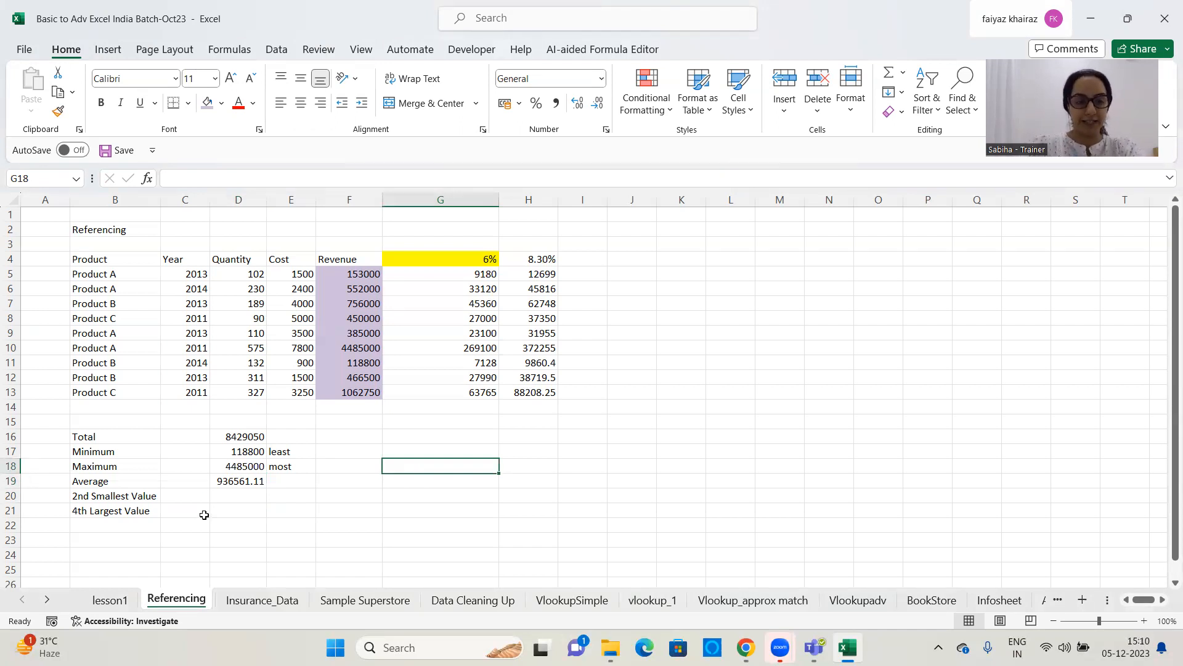
# Enter =SMALL(F5:F13,2) in D20 to find the 2nd smallest value in the Revenue column
pyautogui.click(234, 499)
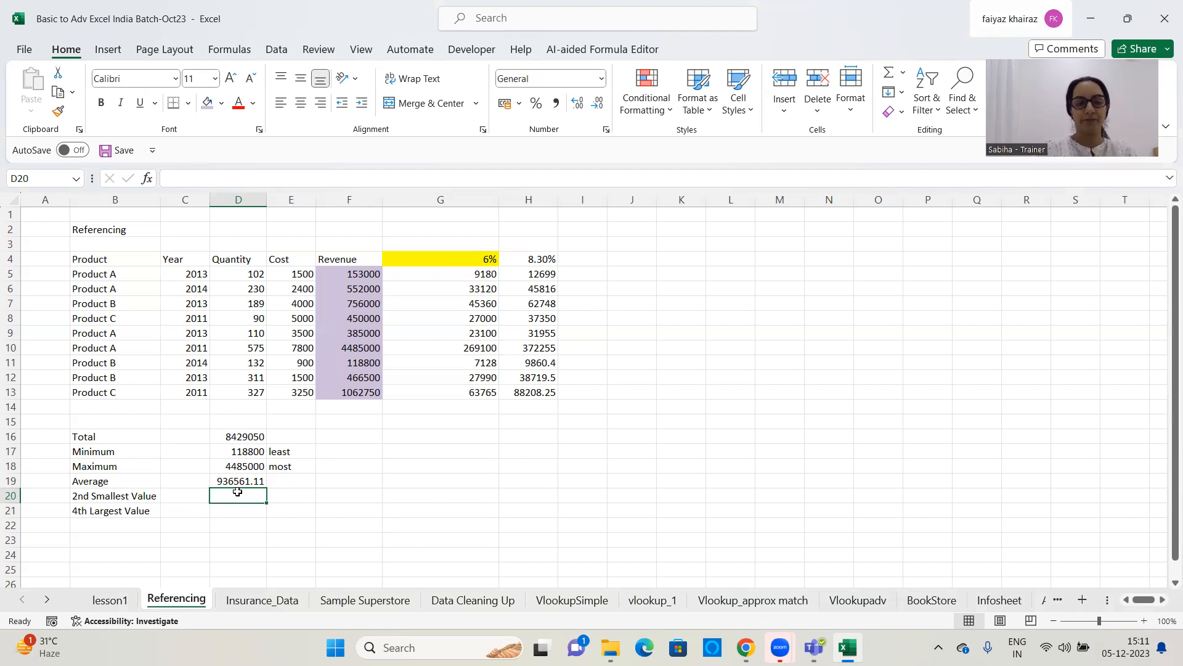
pyautogui.write('=')
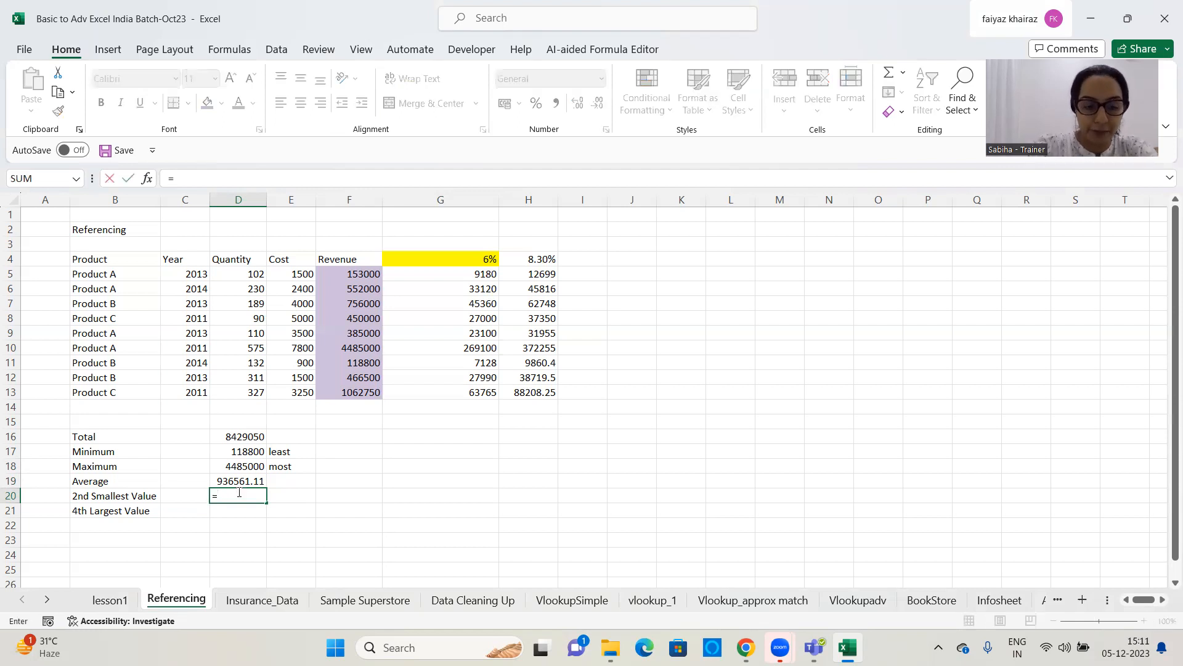
pyautogui.write('small')
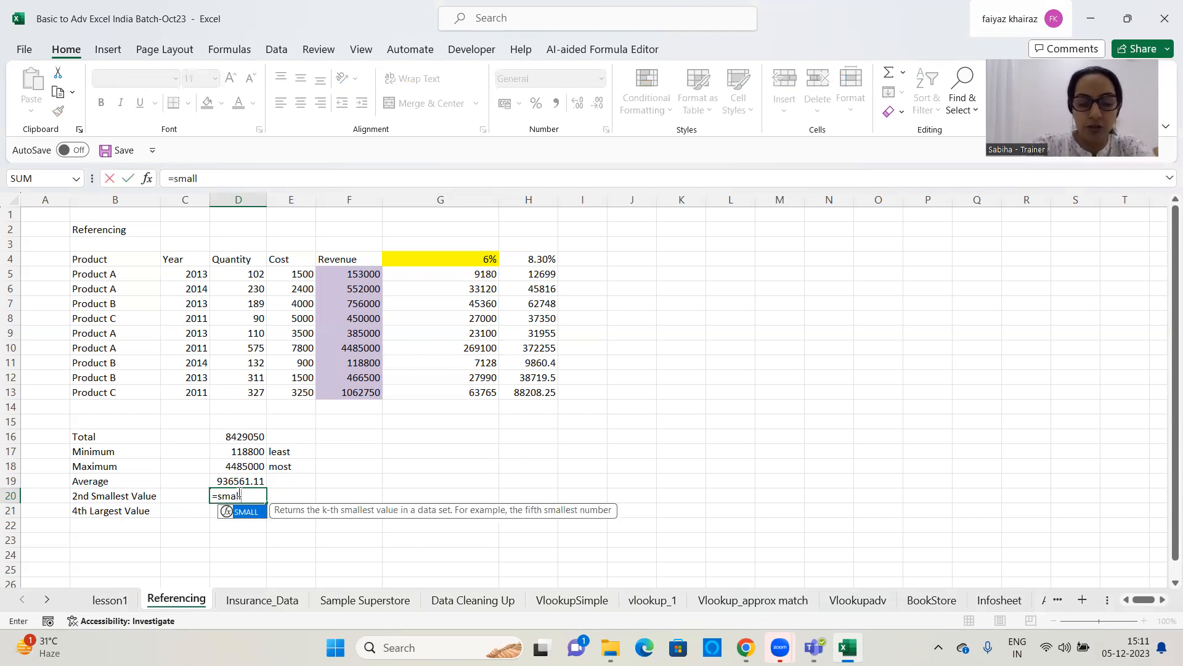
pyautogui.write('(')
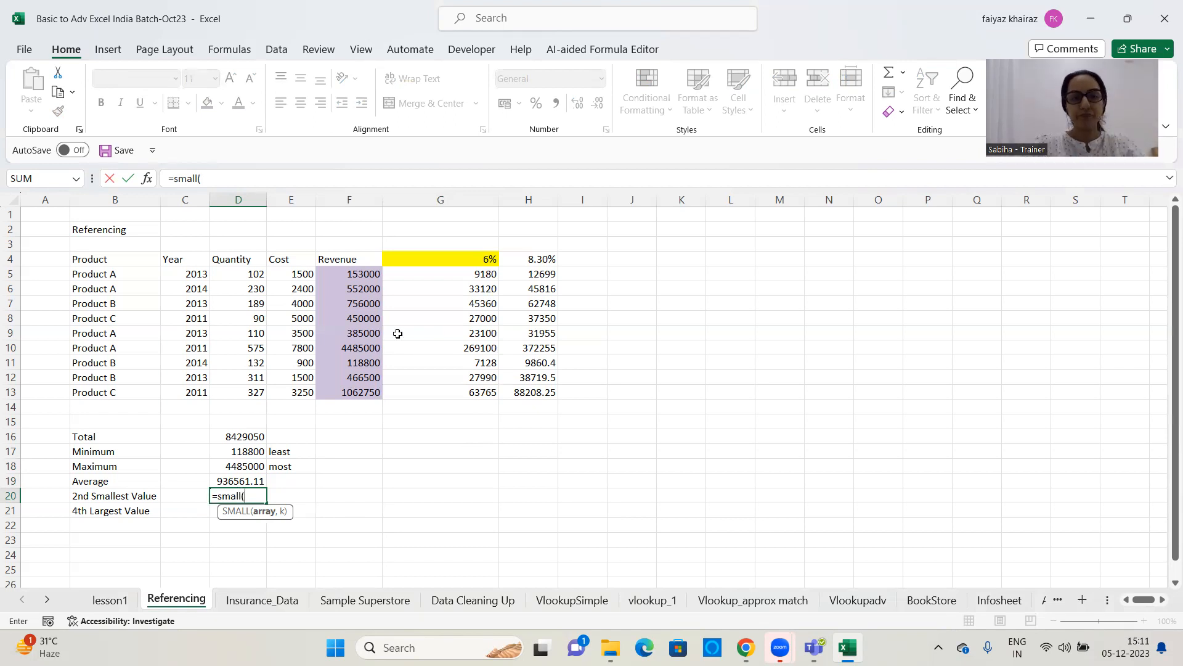
pyautogui.moveTo(363, 274); pyautogui.dragTo(355, 392)
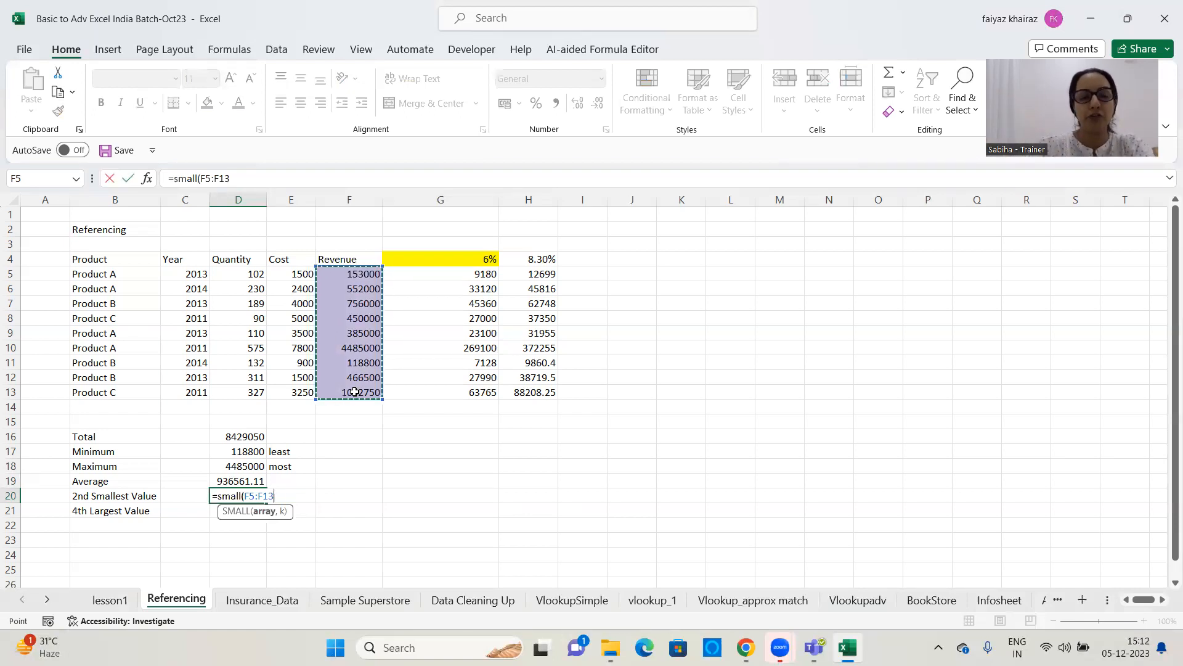
pyautogui.write(',2')
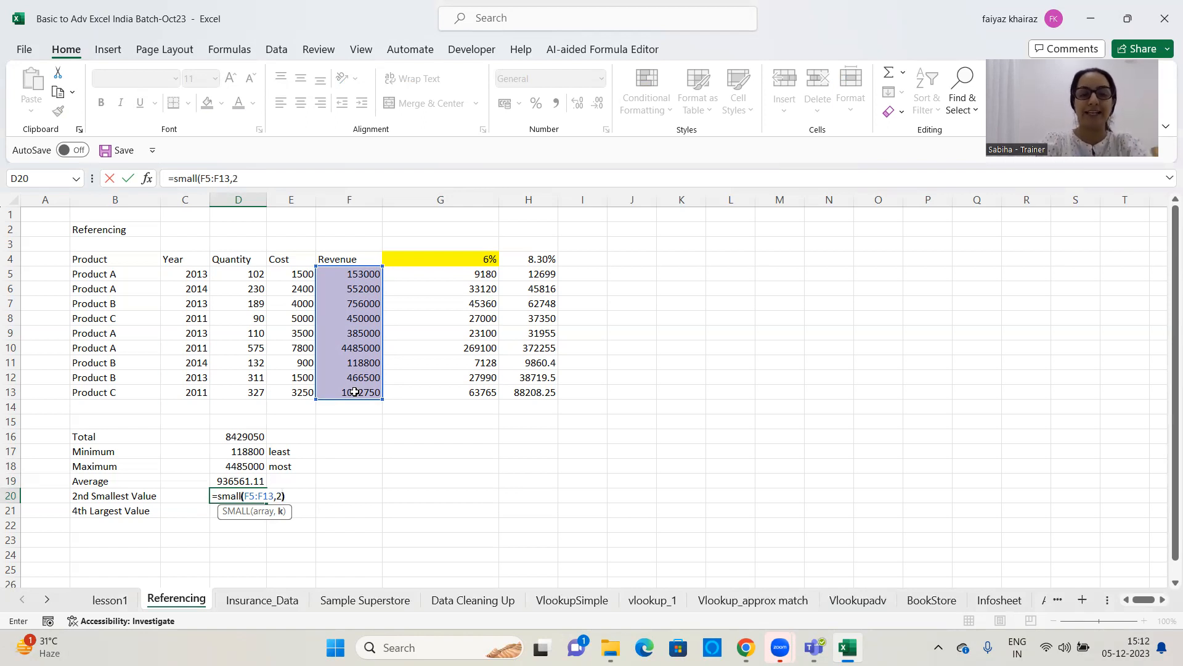
pyautogui.write(')')
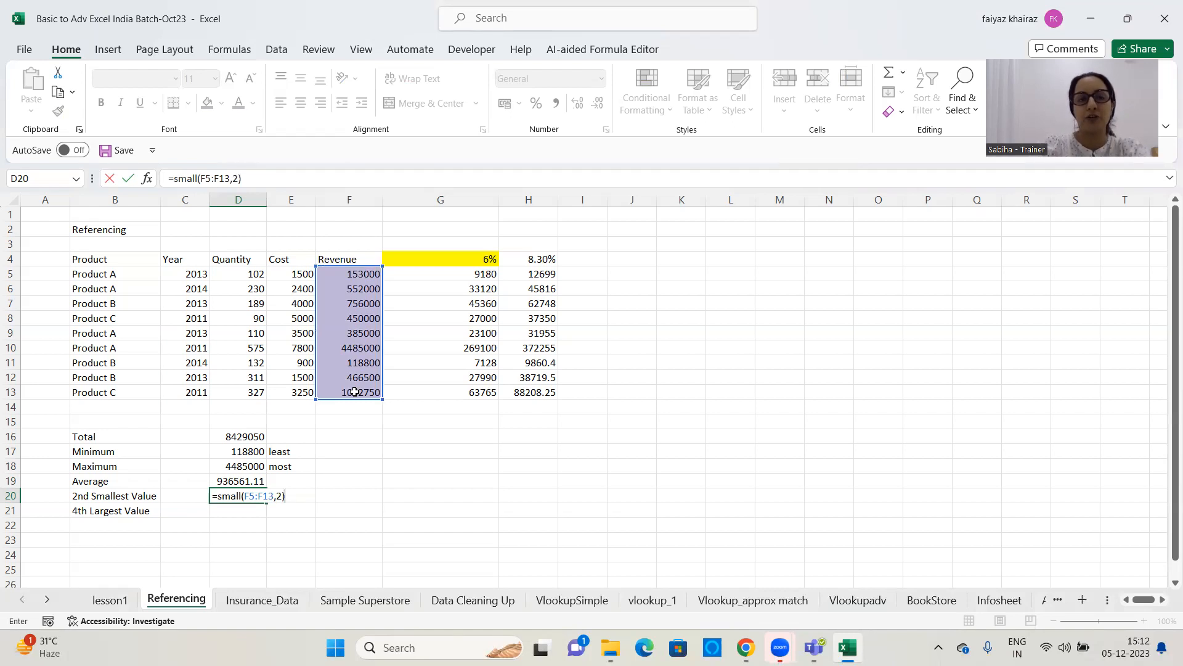
pyautogui.press('Return')
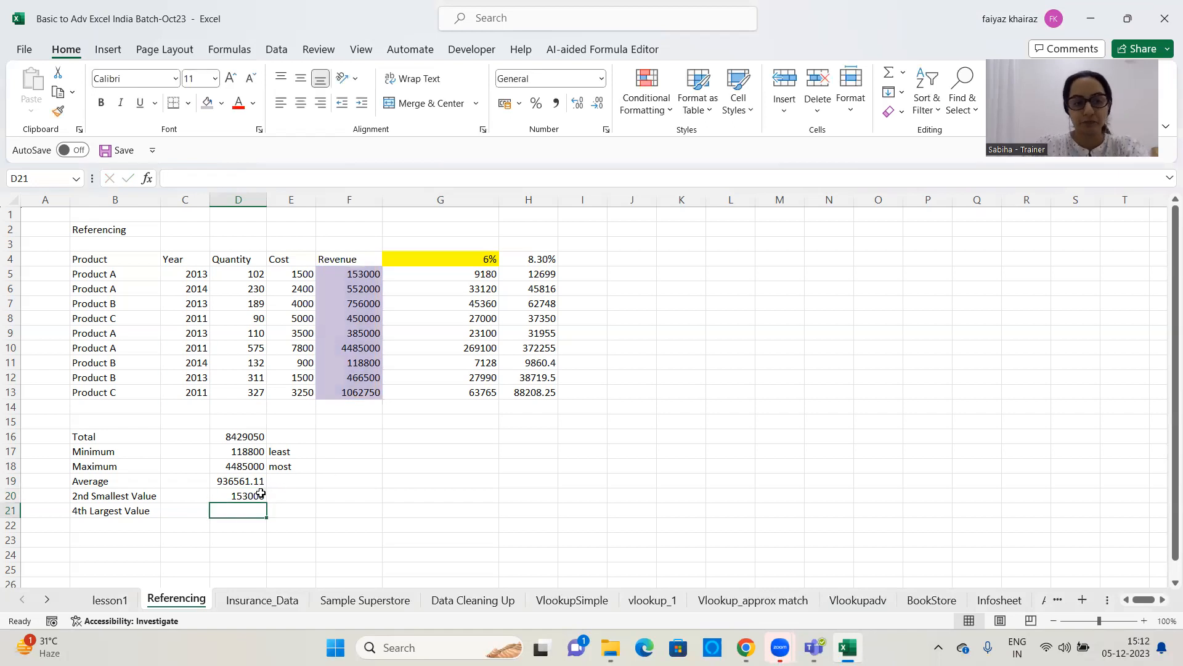
pyautogui.click(262, 493)
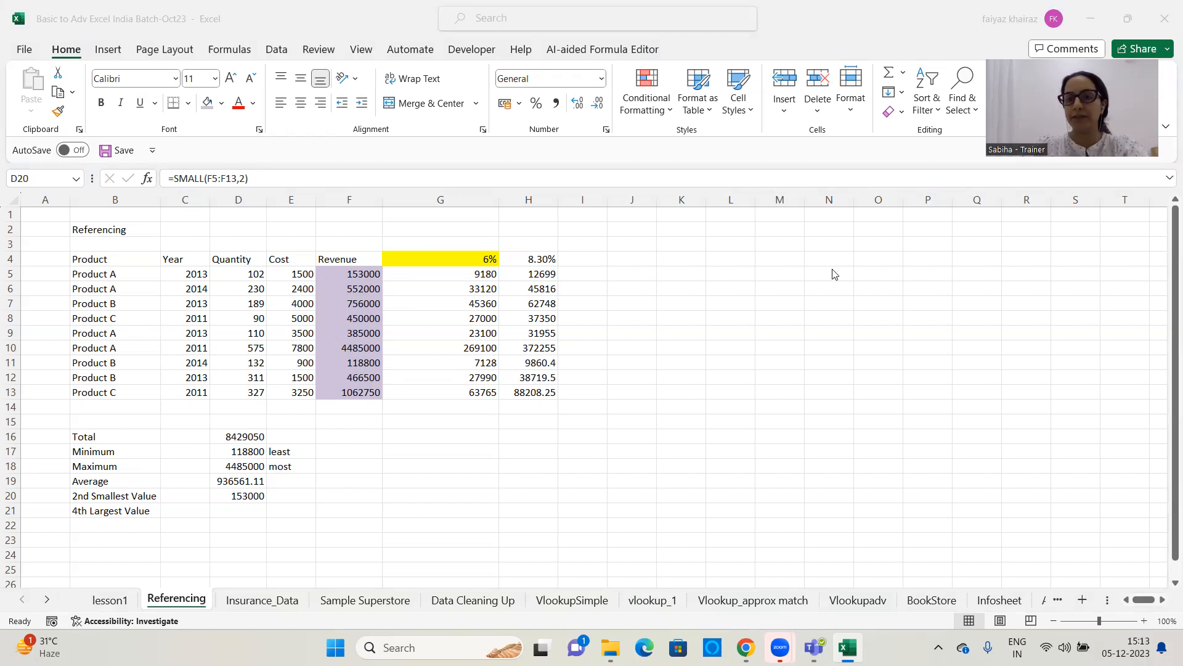
# Enter =LARGE(F5:F13,4) in D21 to find the 4th largest value in the Revenue column
pyautogui.click(247, 511)
pyautogui.click(250, 511)
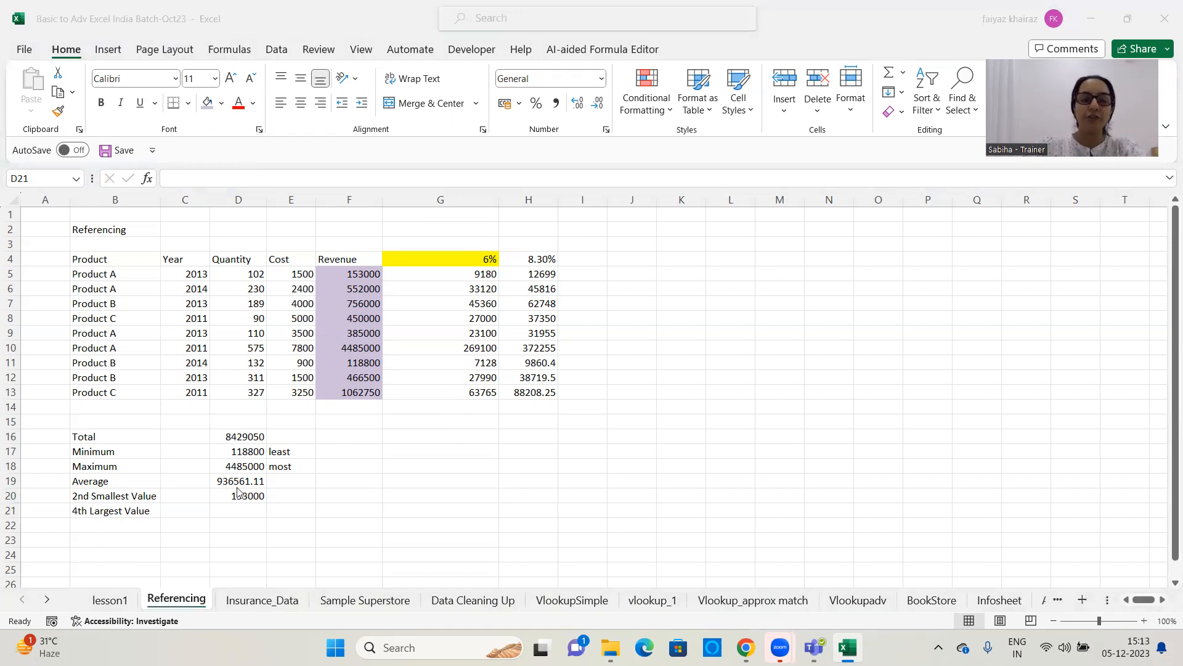
pyautogui.click(240, 508)
pyautogui.scroll(-1, 638, 482)
pyautogui.scroll(-2, 638, 483)
pyautogui.scroll(2, 638, 483)
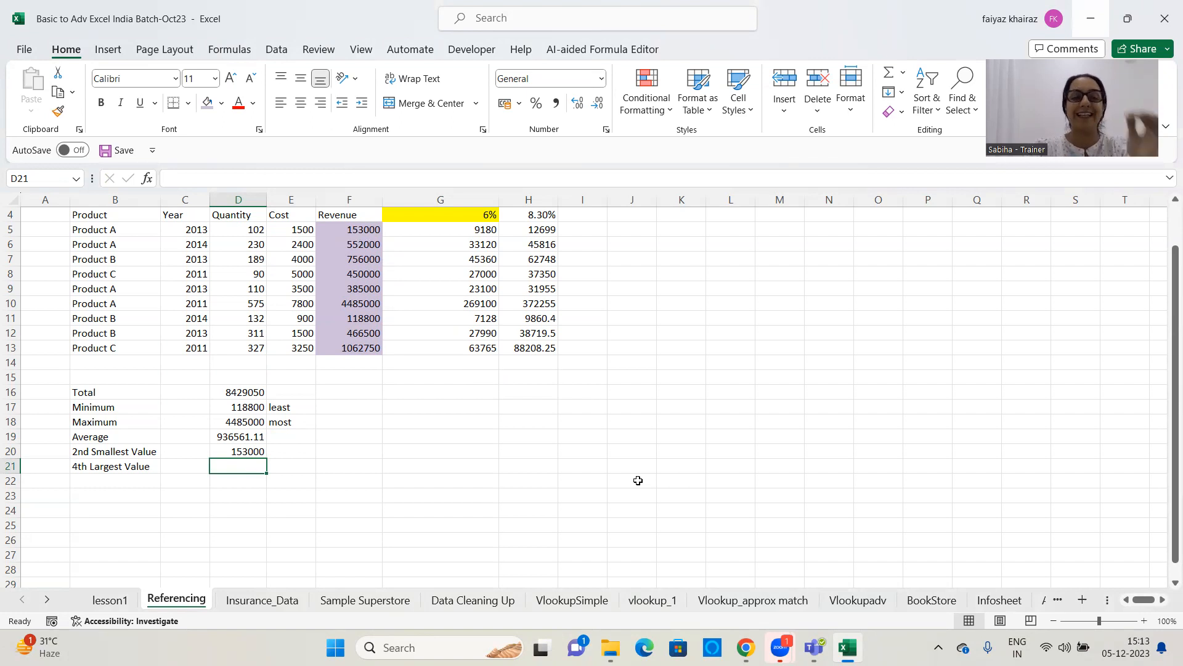
pyautogui.write('=')
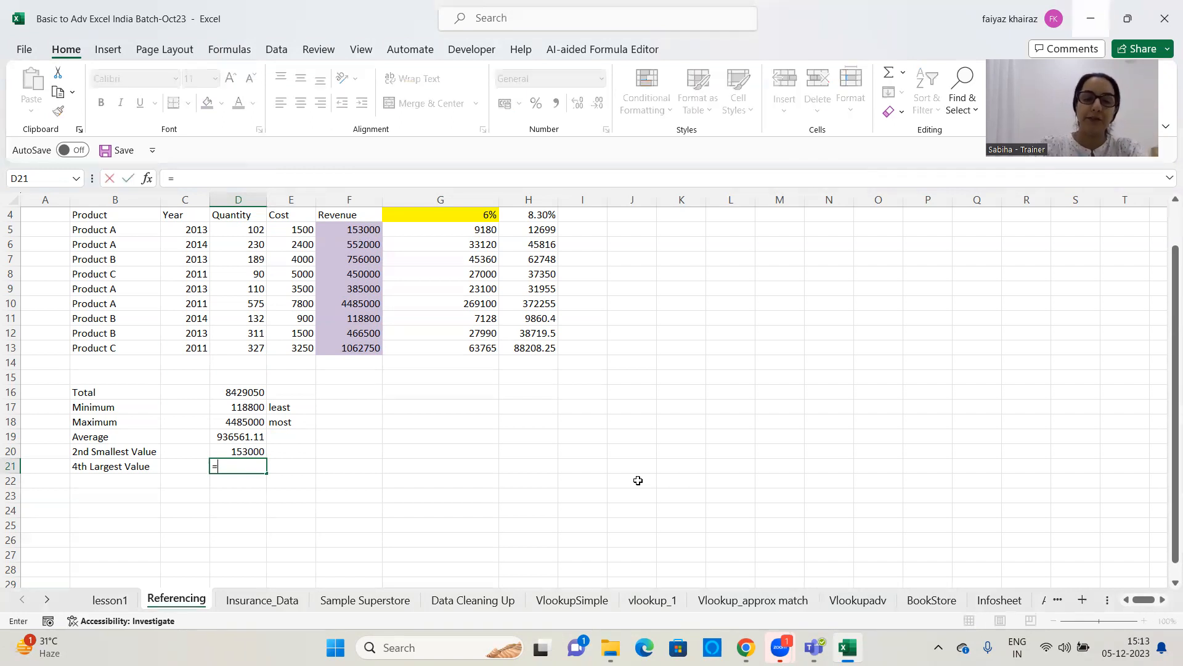
pyautogui.write('large')
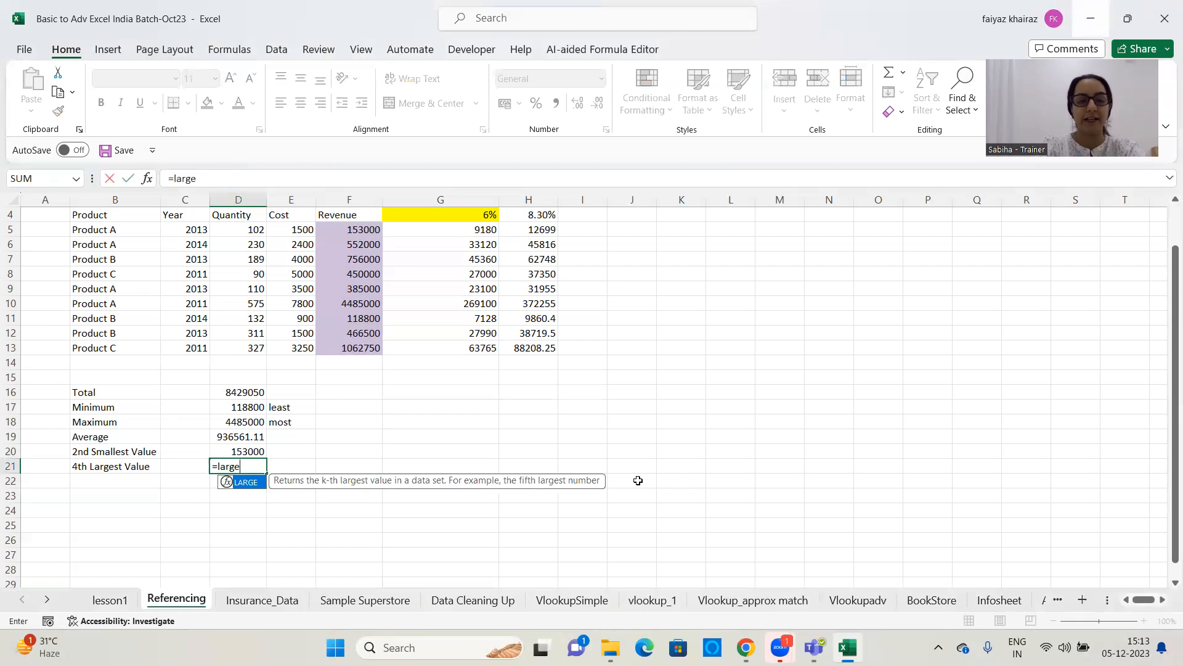
pyautogui.write('(')
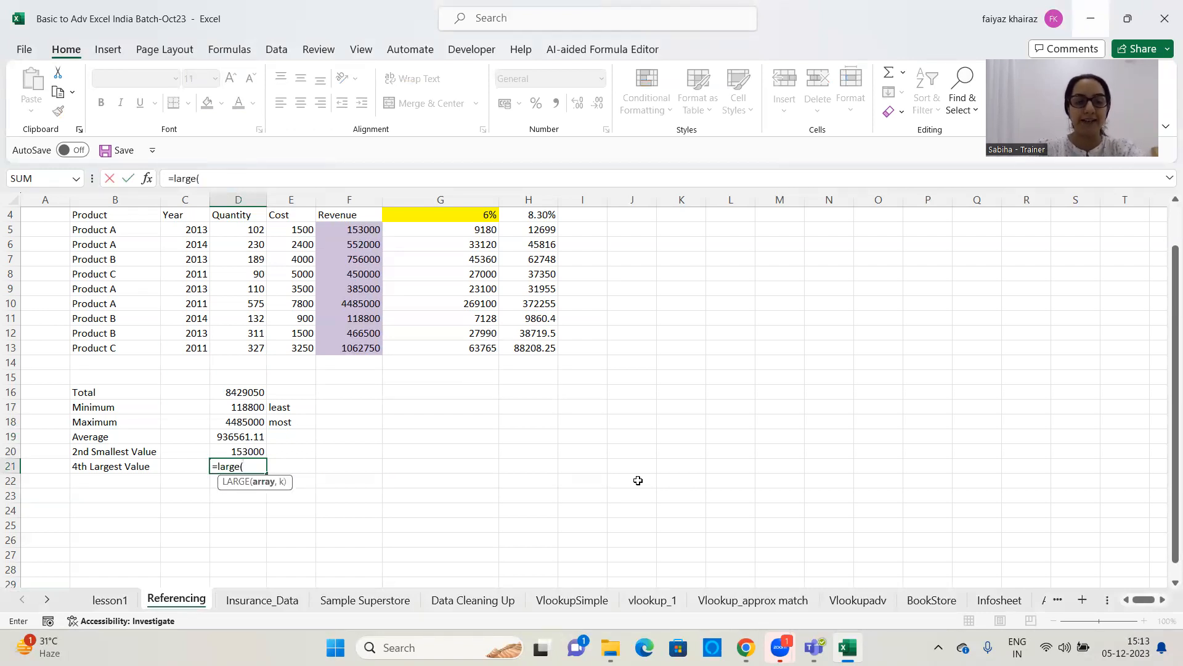
pyautogui.click(338, 230)
pyautogui.moveTo(339, 240); pyautogui.dragTo(346, 351)
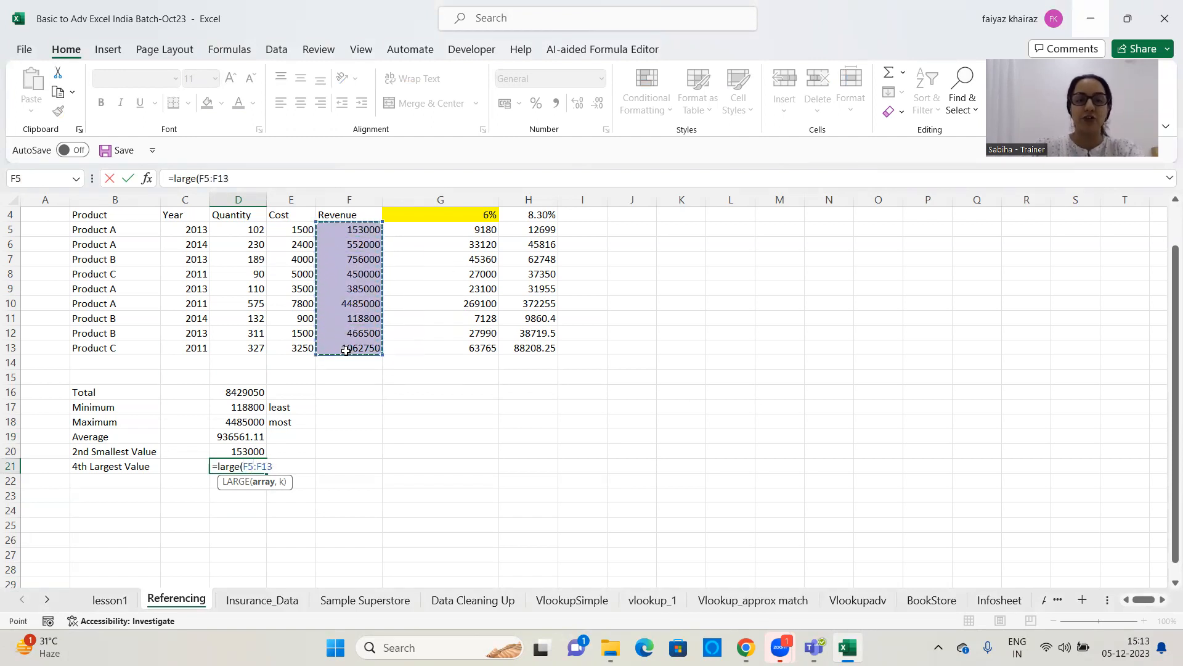
pyautogui.write(',')
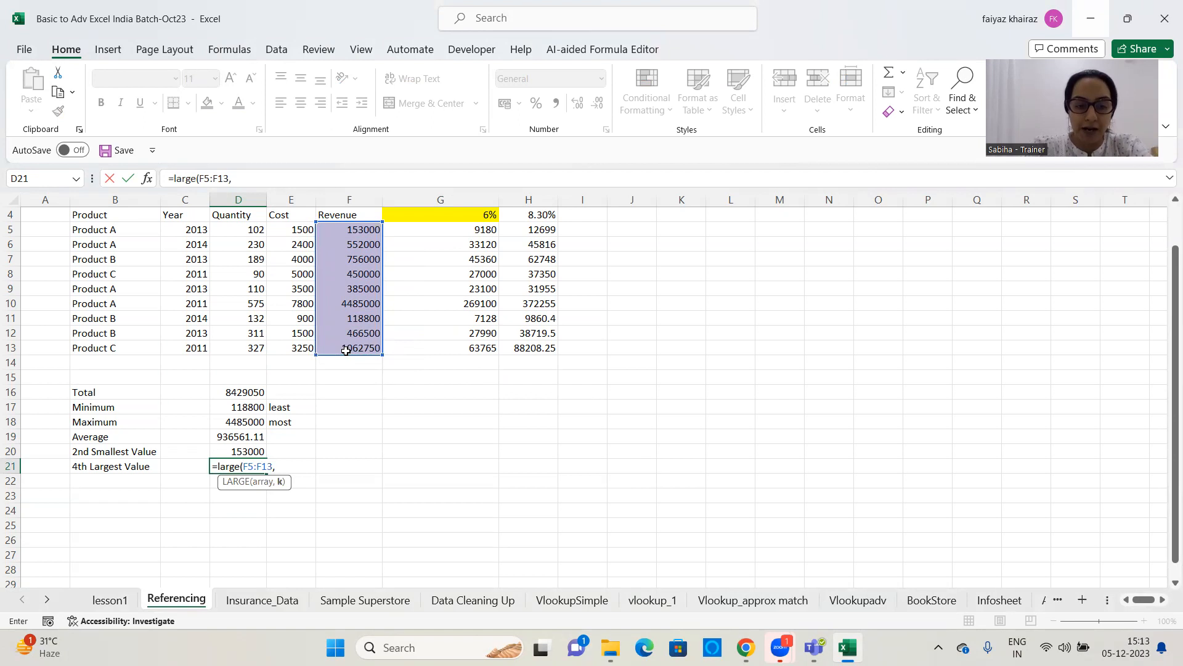
pyautogui.write('4)')
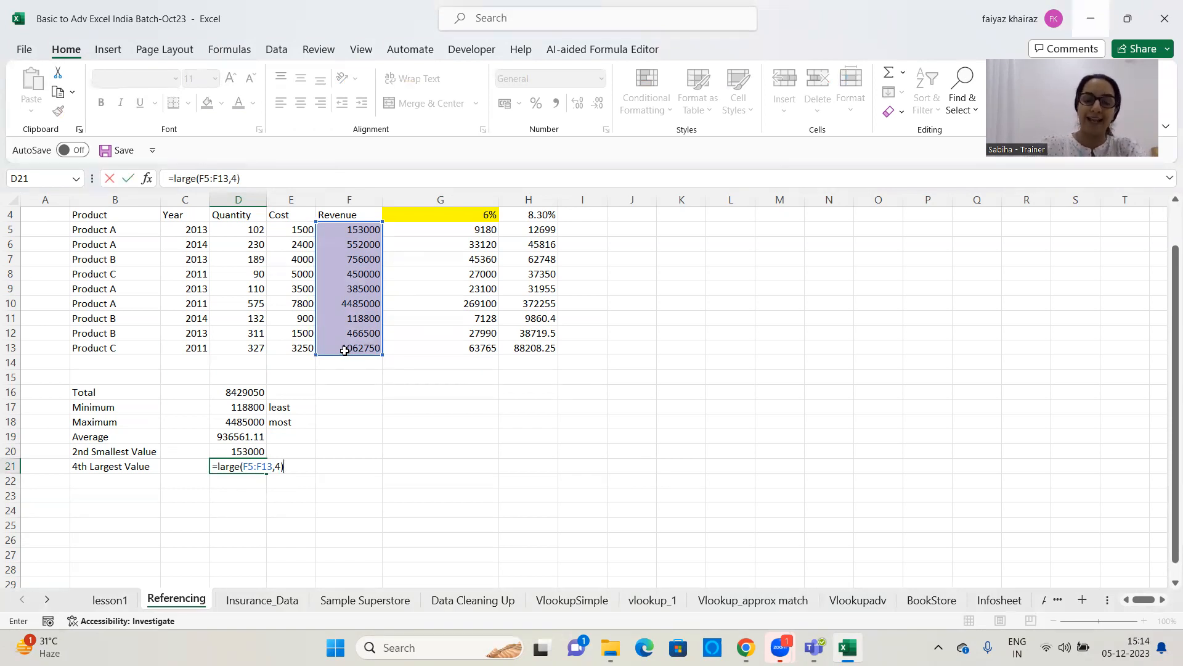
pyautogui.press('Return')
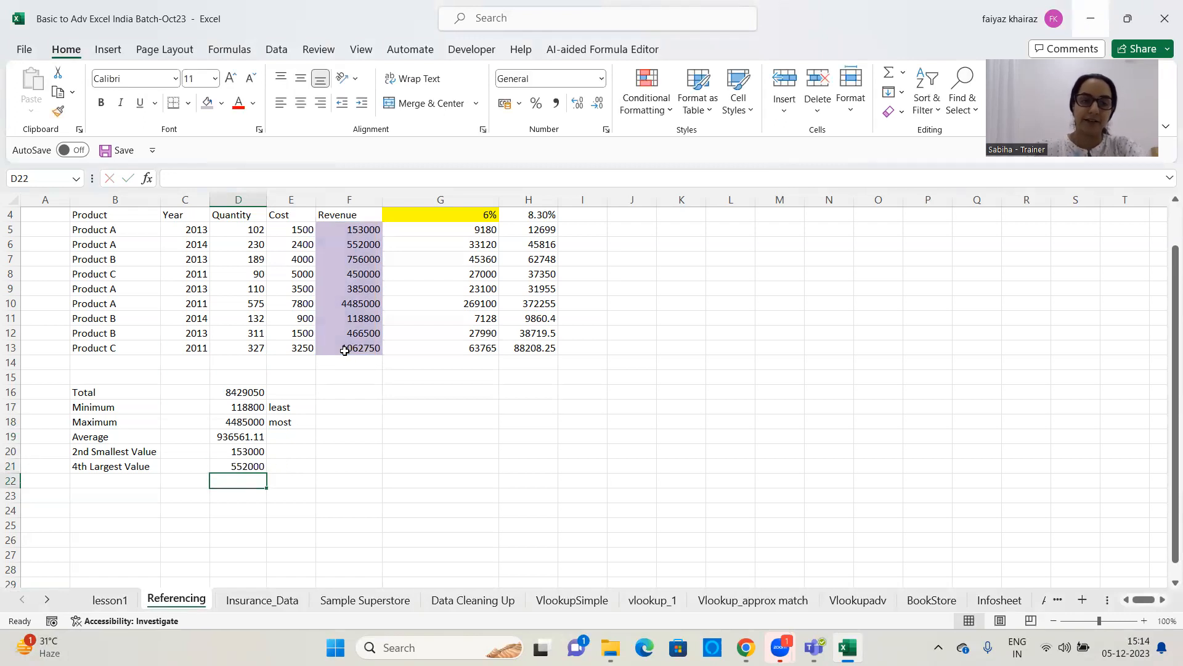
pyautogui.click(247, 469)
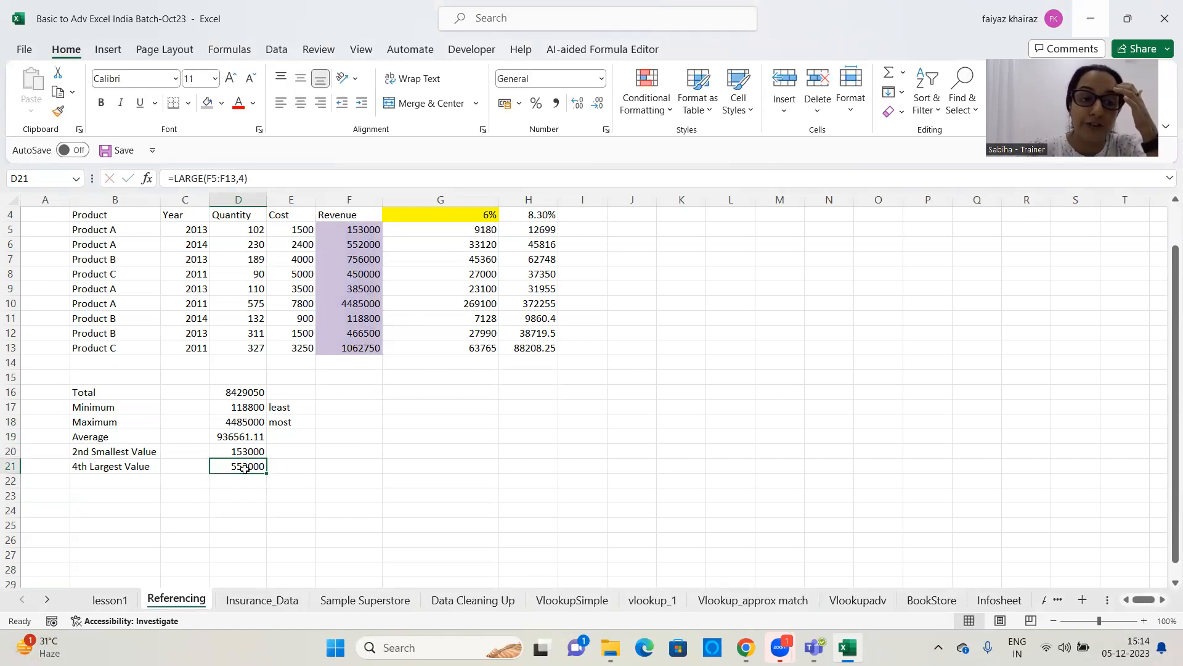
pyautogui.click(237, 451)
pyautogui.click(245, 471)
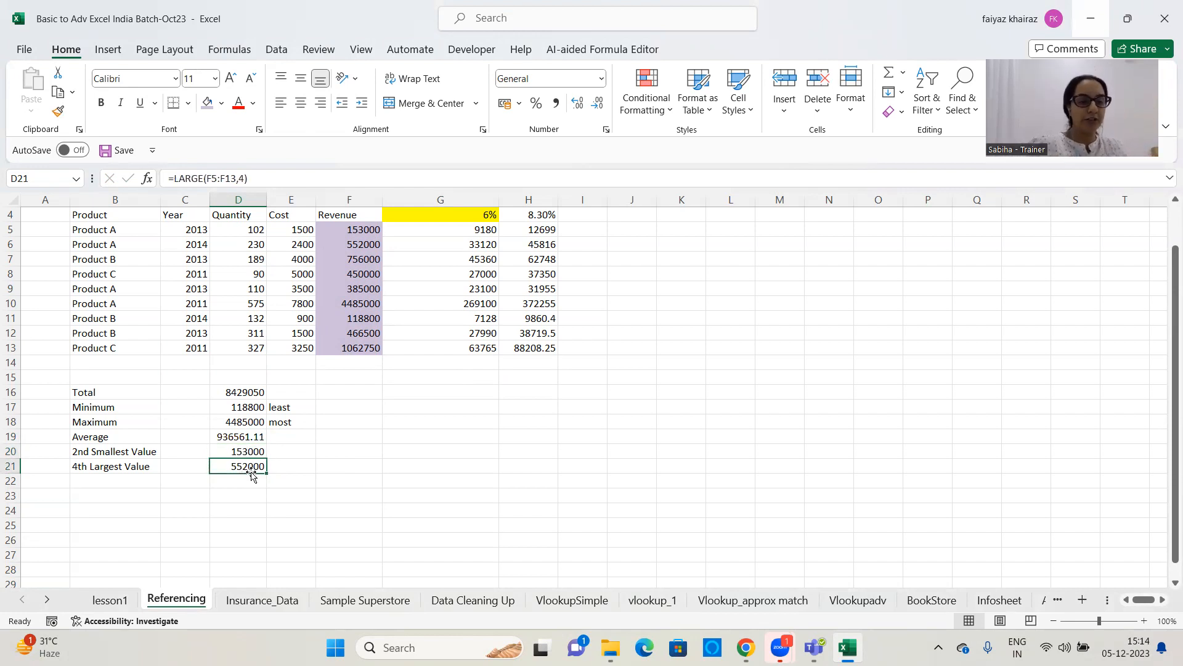
pyautogui.click(242, 423)
pyautogui.click(233, 465)
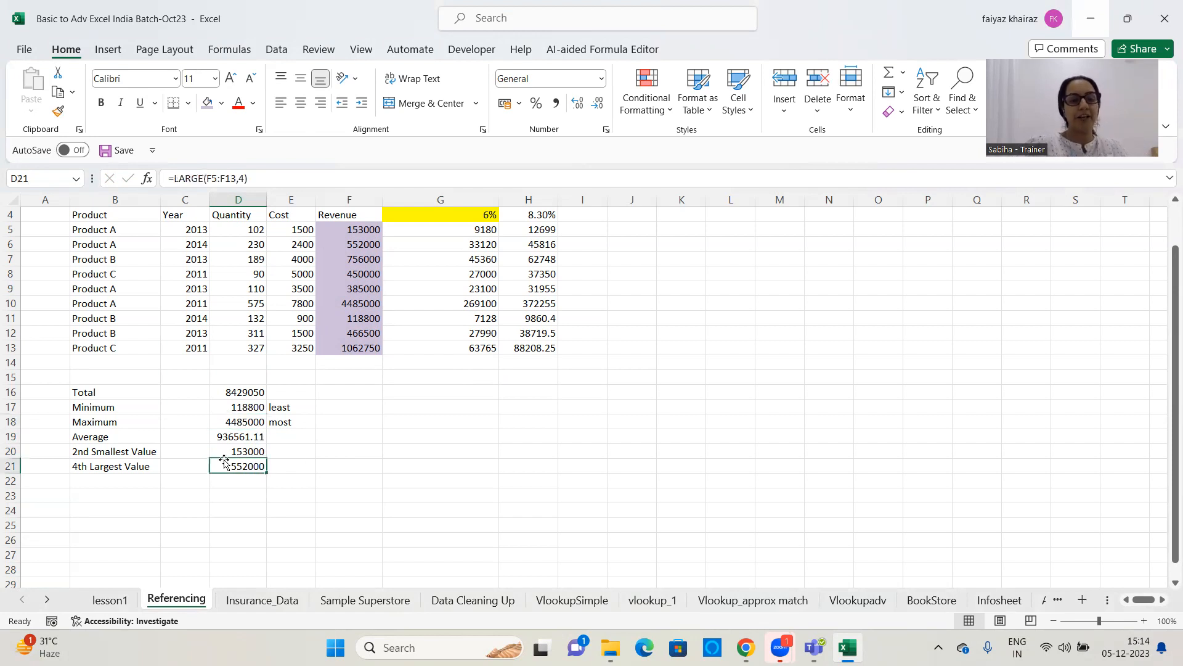
# Add the note "K when I want maximum valaue" in G21, in the same row as the 4th largest result
pyautogui.click(320, 467)
pyautogui.click(429, 471)
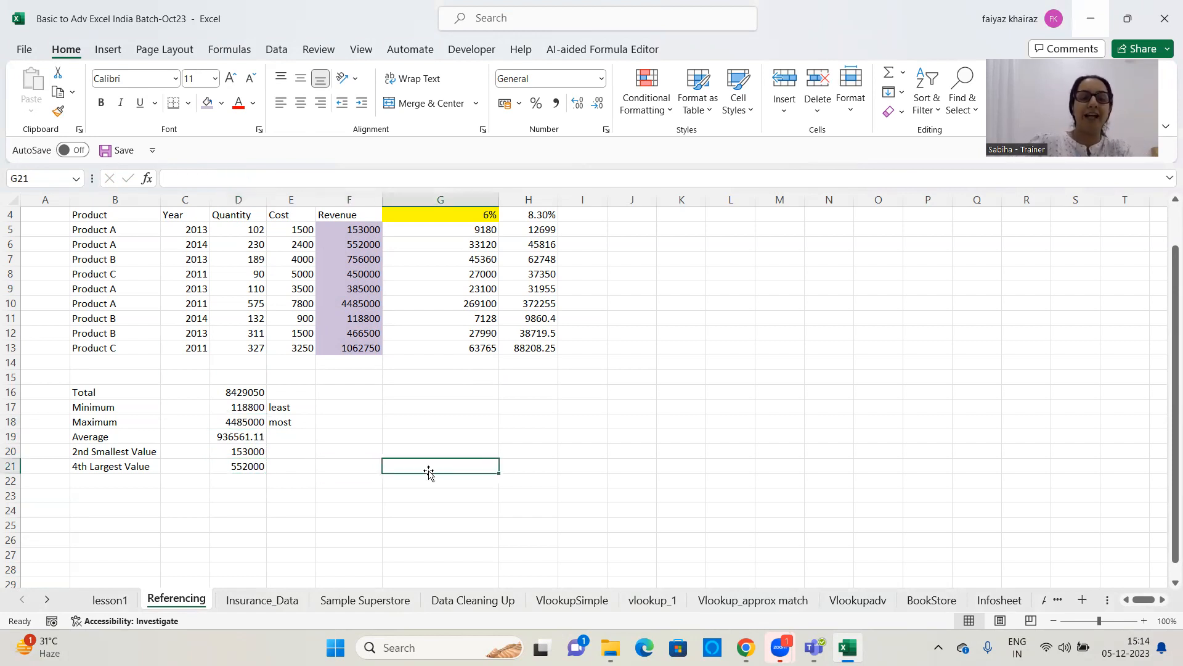
pyautogui.write('K when I want ')
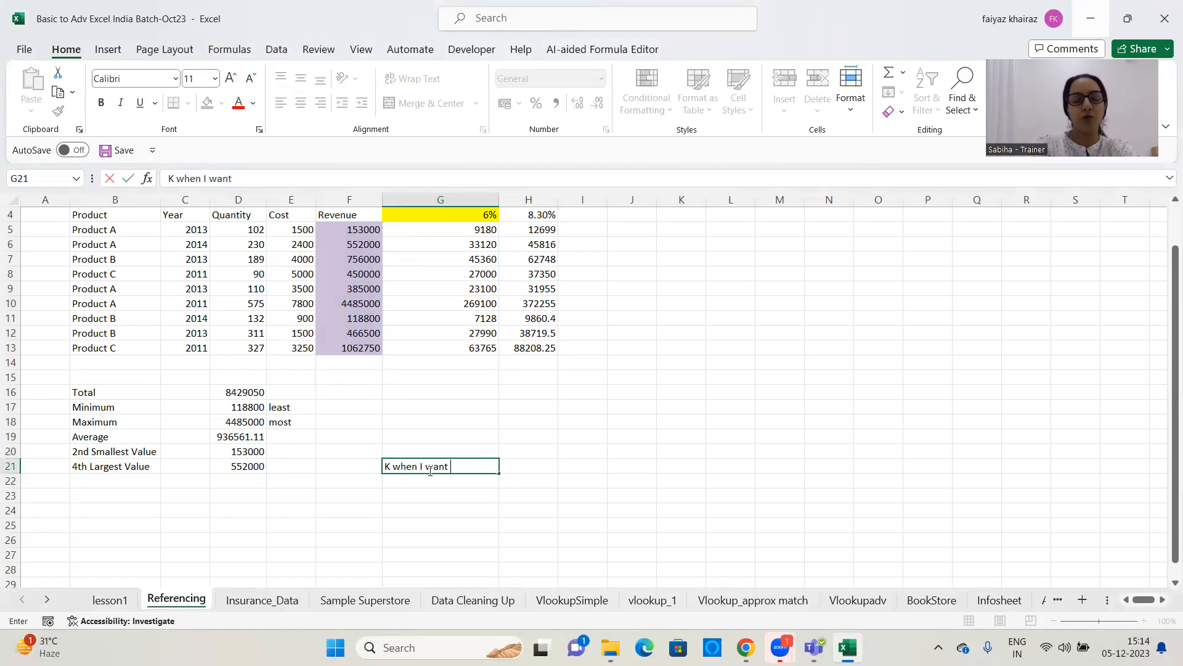
pyautogui.write('maximum q')
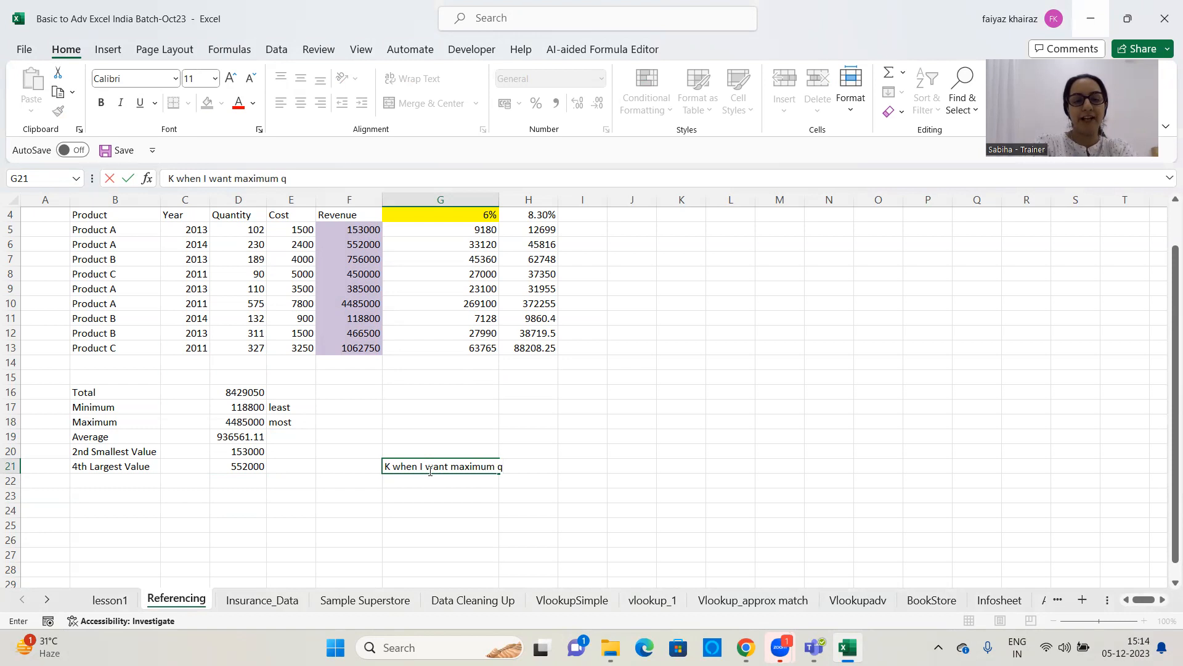
pyautogui.press('BackSpace')
pyautogui.write('vak')
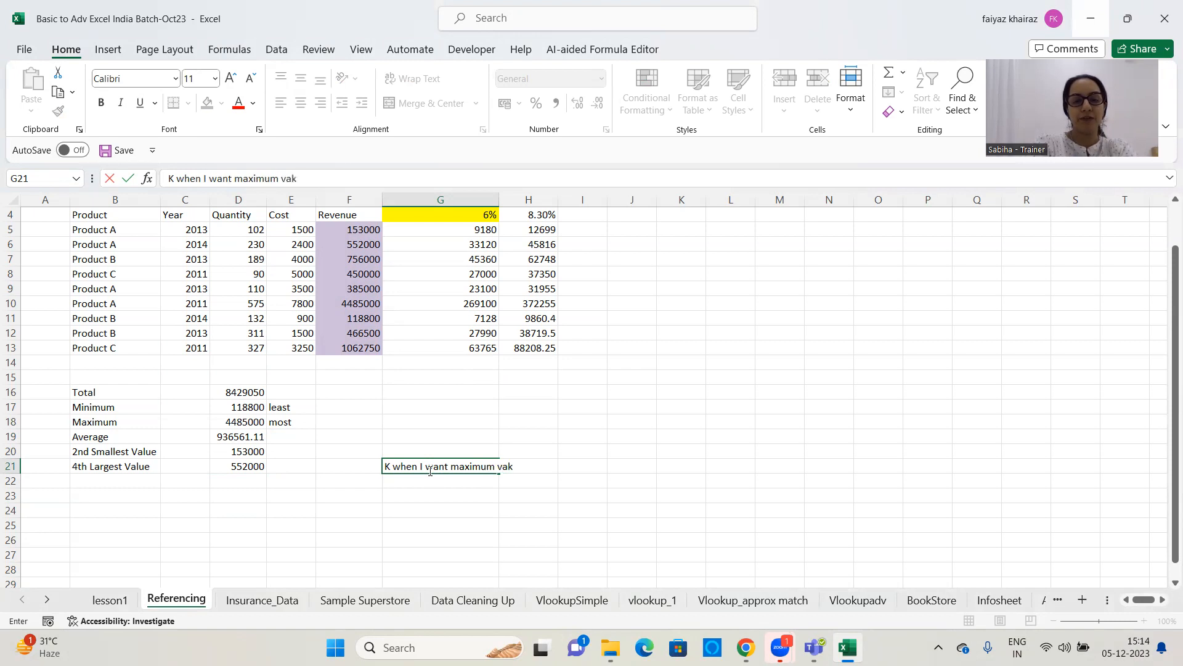
pyautogui.press('BackSpace')
pyautogui.write('laue')
pyautogui.press('Return')
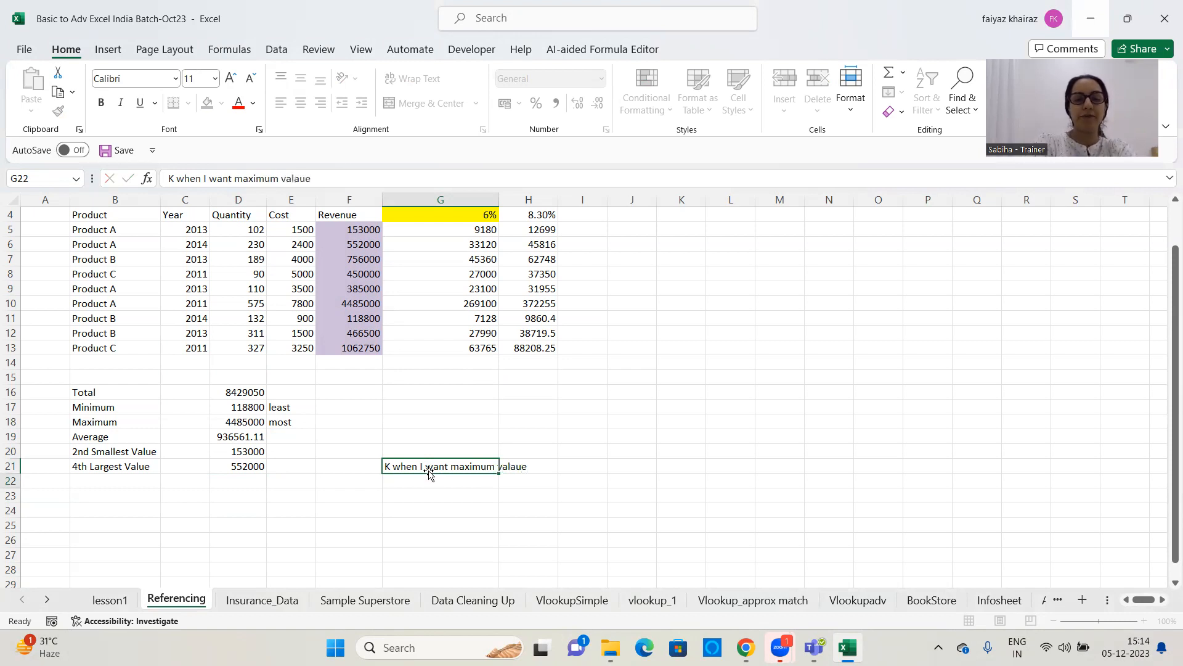
pyautogui.click(429, 463)
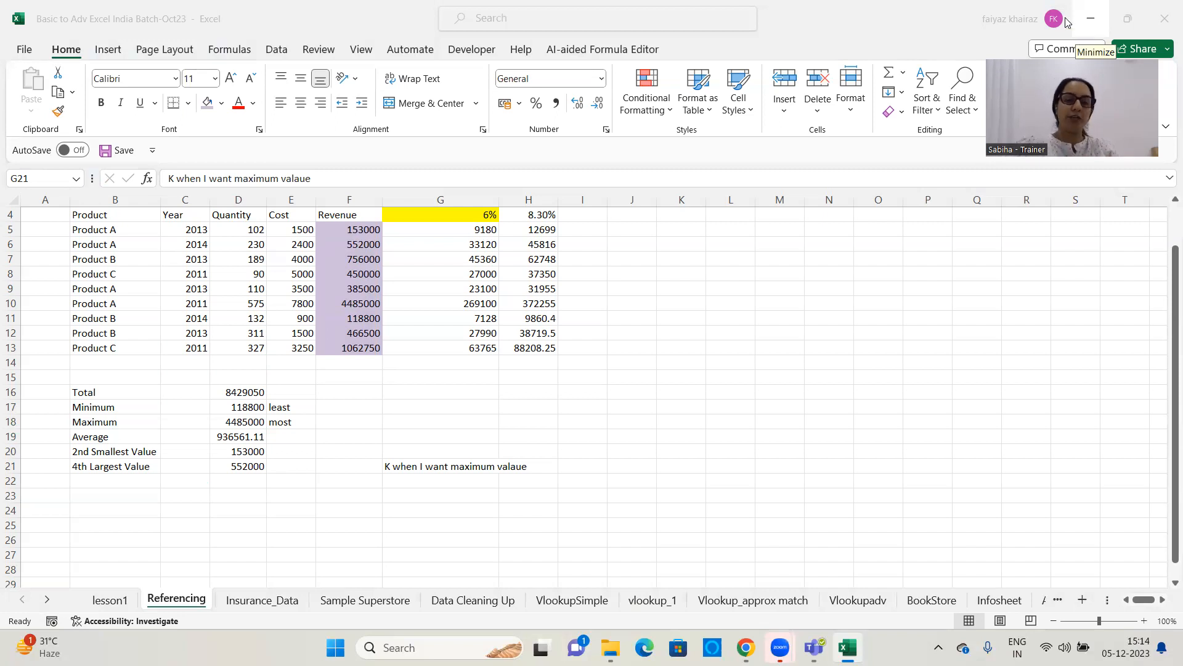
pyautogui.click(391, 462)
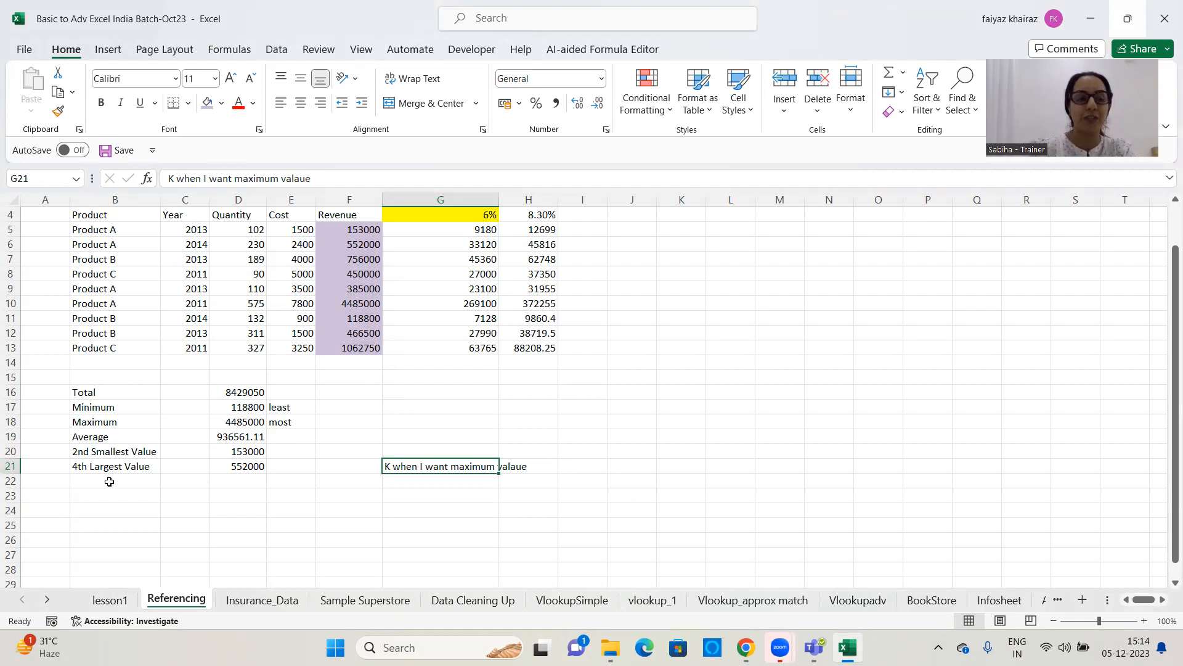
pyautogui.click(566, 466)
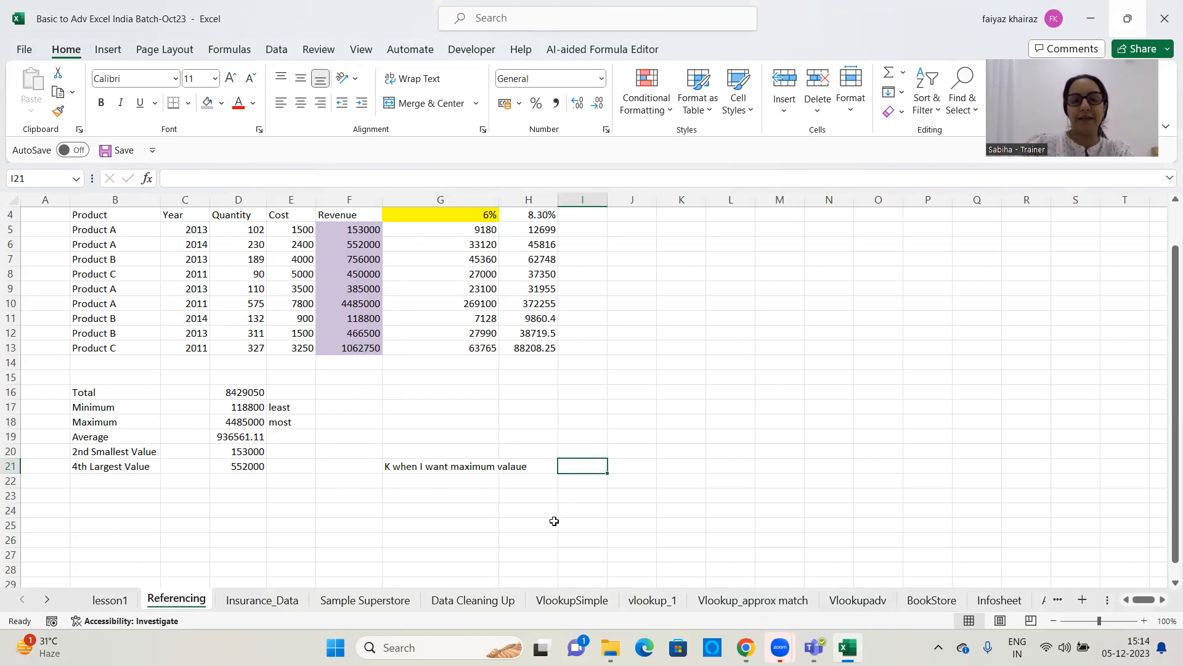
pyautogui.click(339, 422)
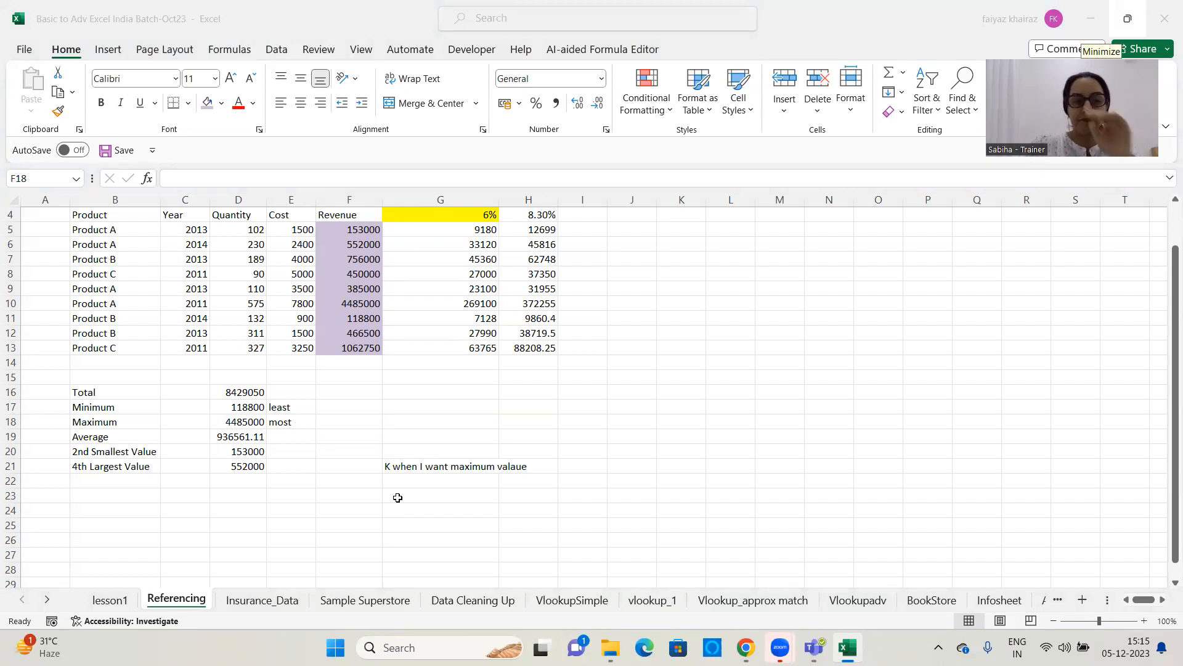
# Enter =LARGE(F5:F13,1) in G18 to find the largest value in the Revenue column
pyautogui.click(410, 419)
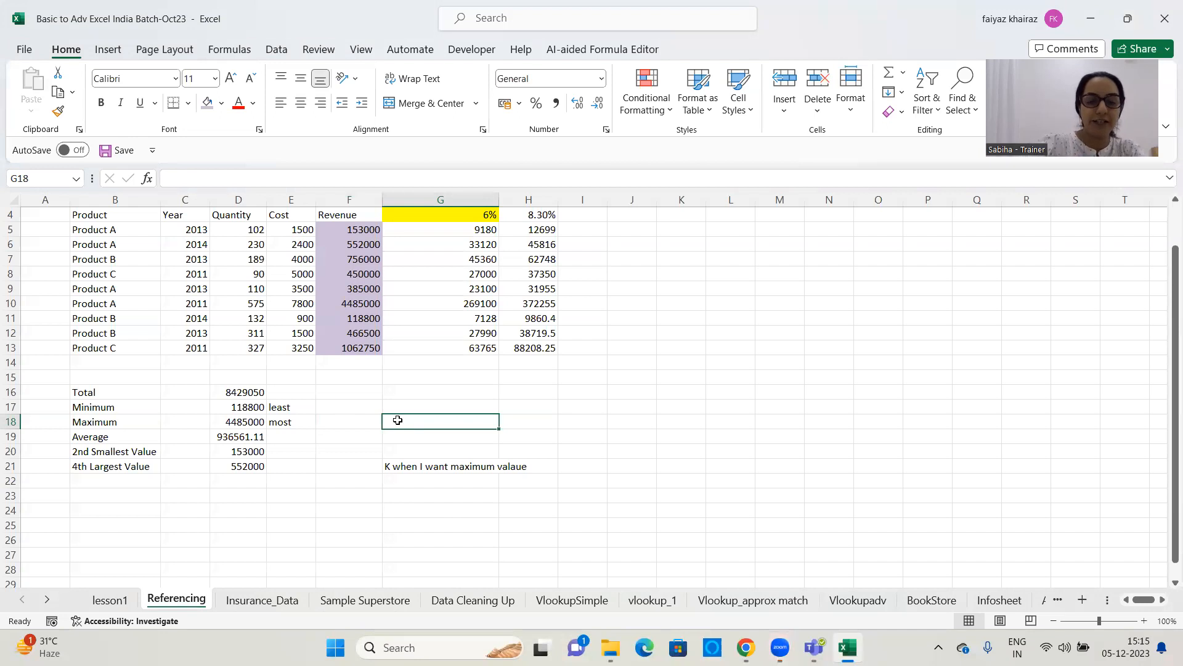
pyautogui.write('-l')
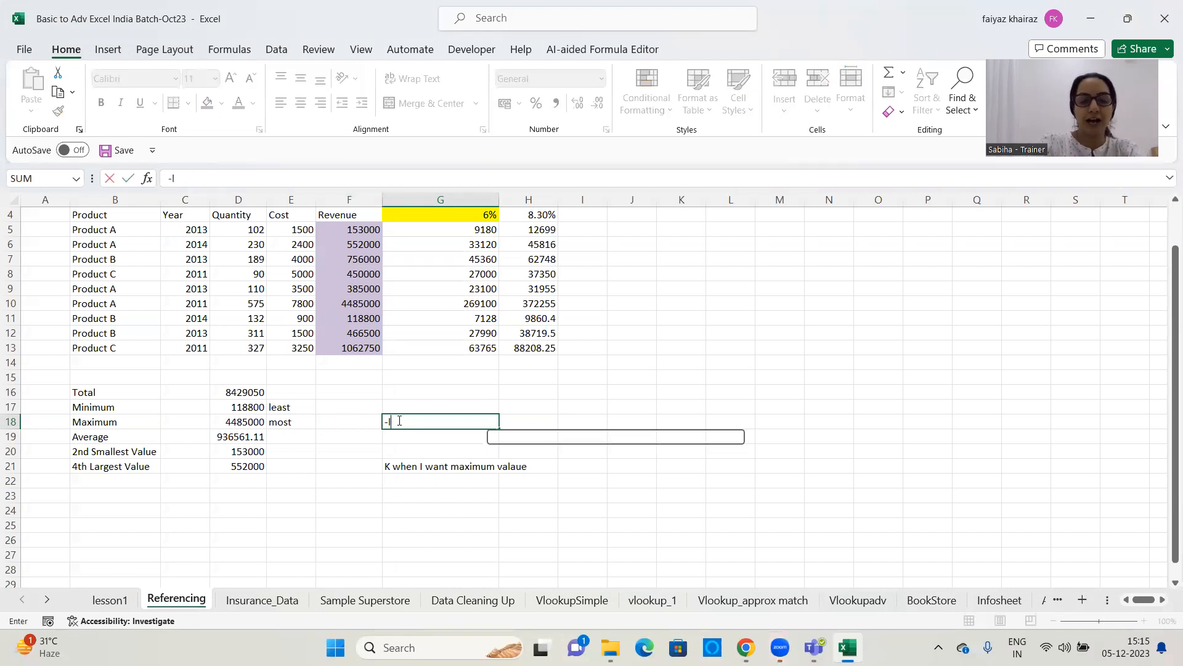
pyautogui.write('arge(')
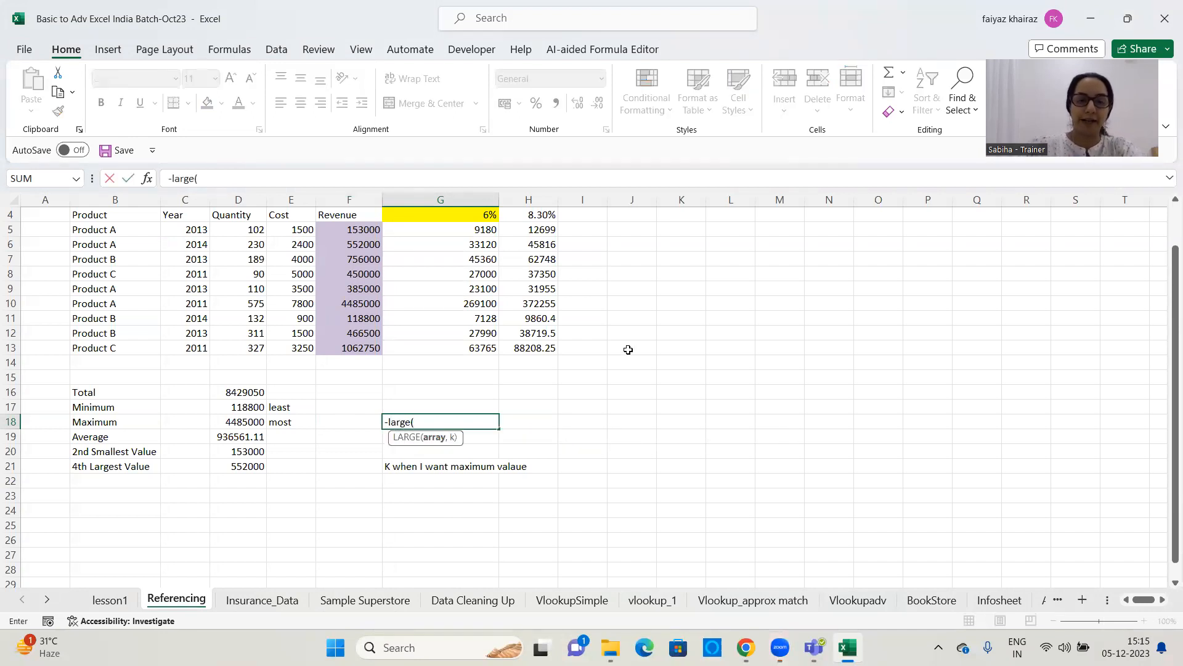
pyautogui.click(389, 421)
pyautogui.press('BackSpace')
pyautogui.write('=')
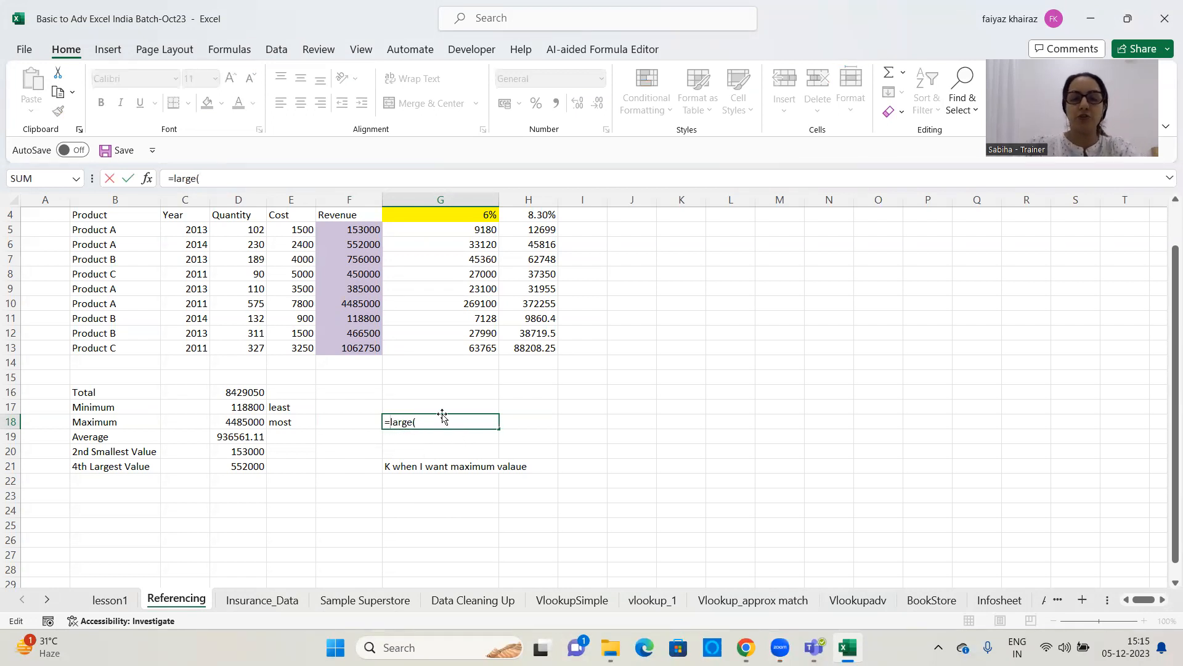
pyautogui.press('End')
pyautogui.scroll(1, 540, 366)
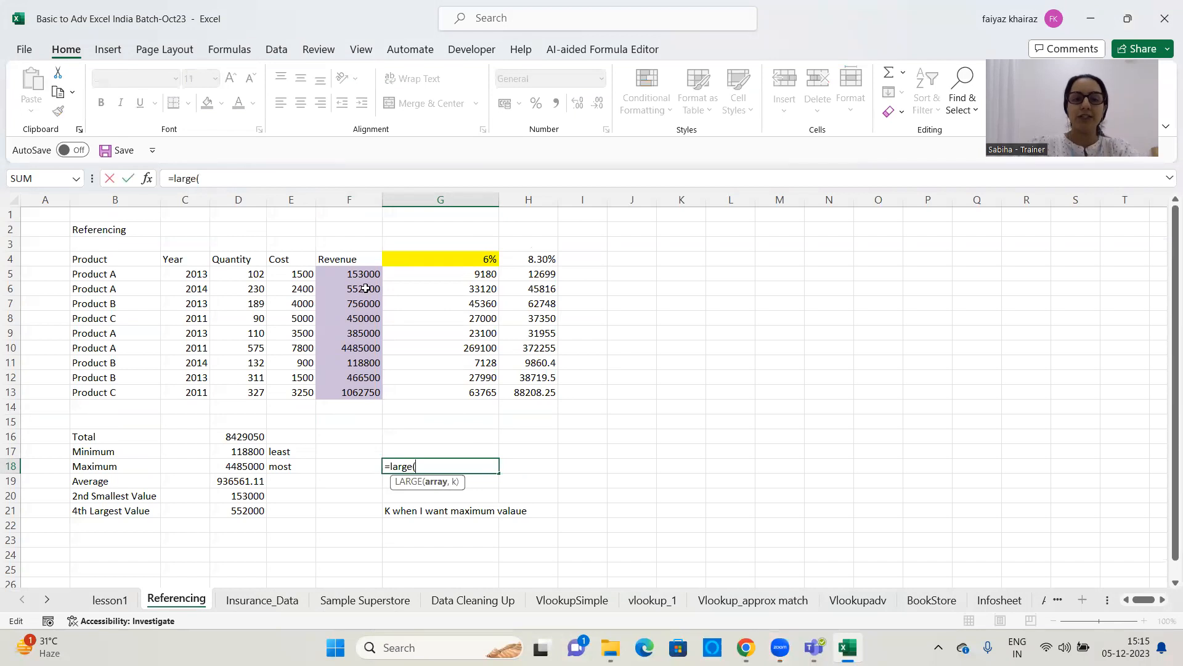
pyautogui.moveTo(352, 274); pyautogui.dragTo(340, 389)
pyautogui.write(',')
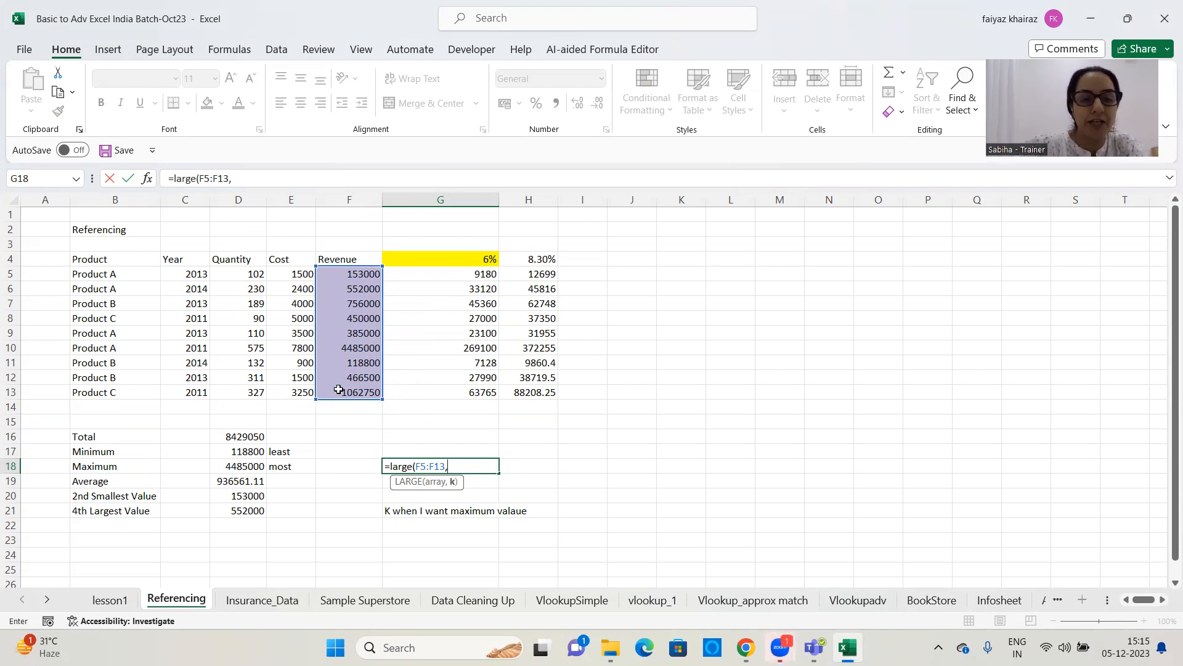
pyautogui.write('1)')
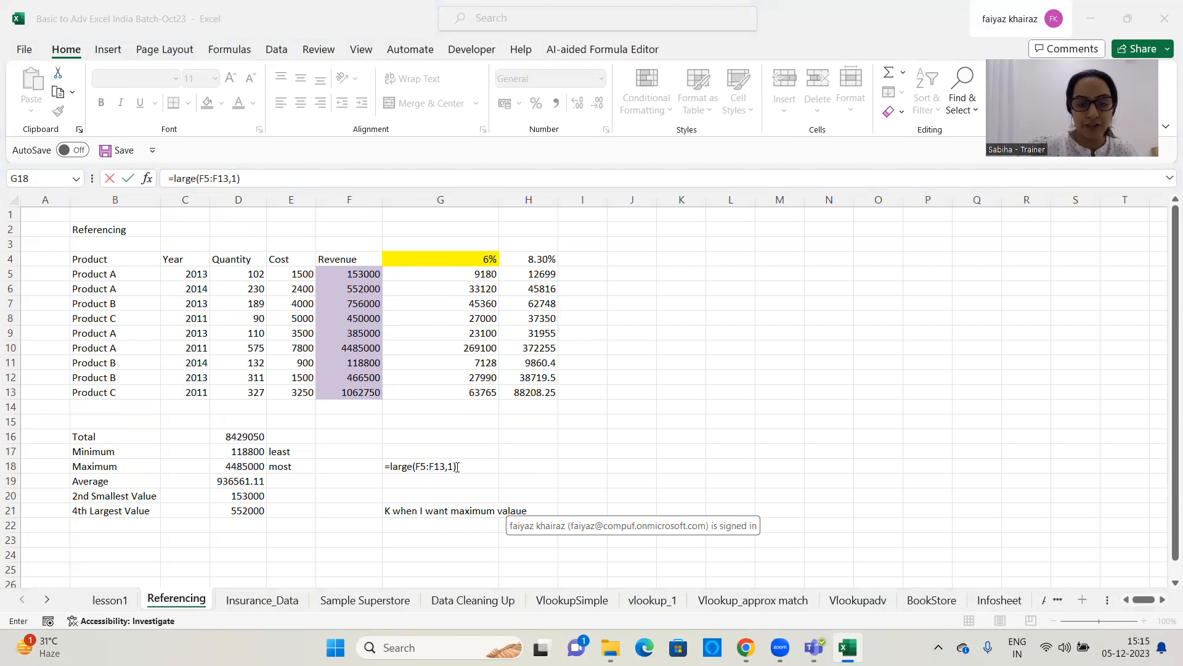
pyautogui.press('Return')
pyautogui.click(478, 467)
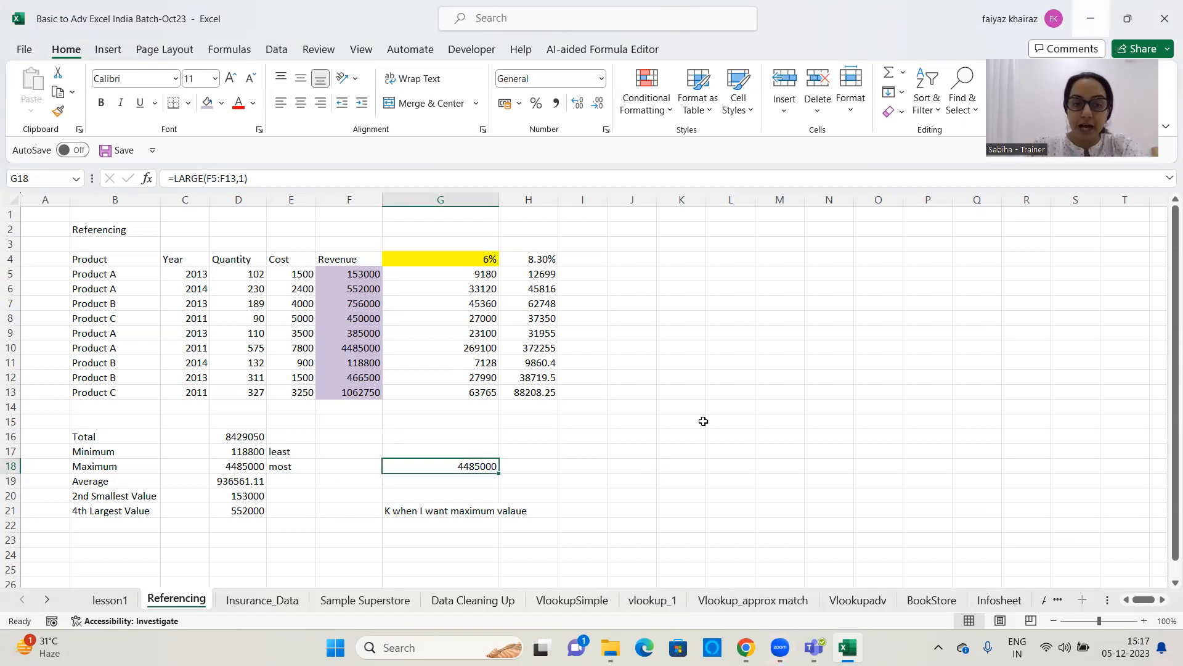
# Format the empty range L5:Q15 as bold, italic and underlined
pyautogui.click(693, 298)
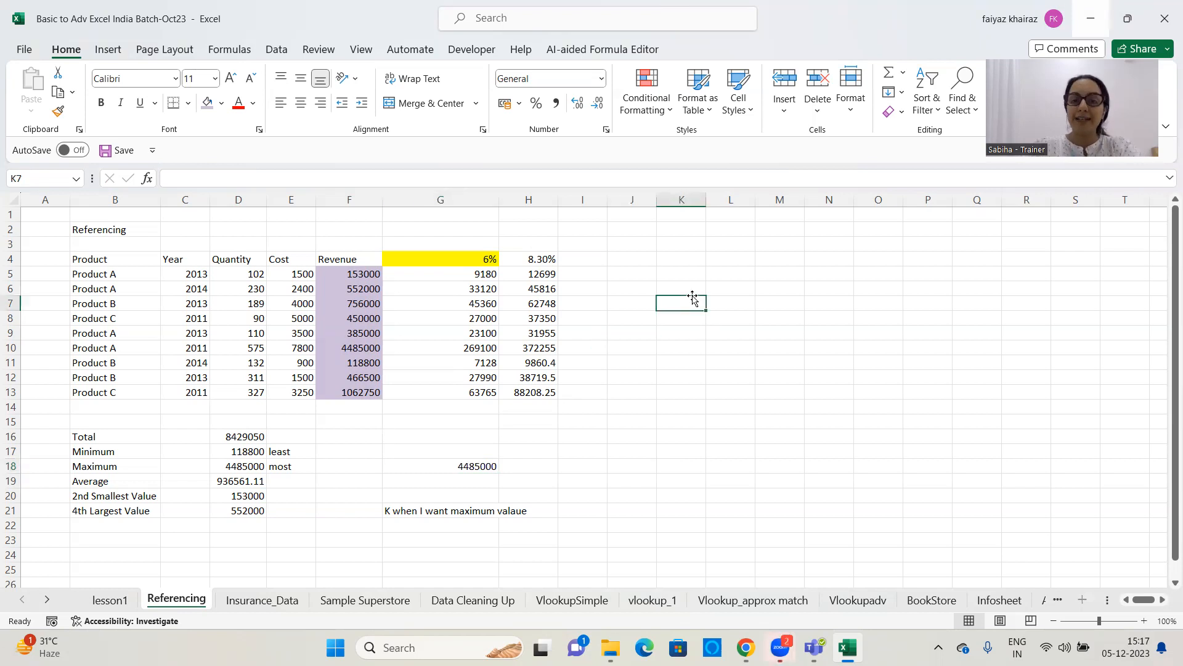
pyautogui.click(751, 273)
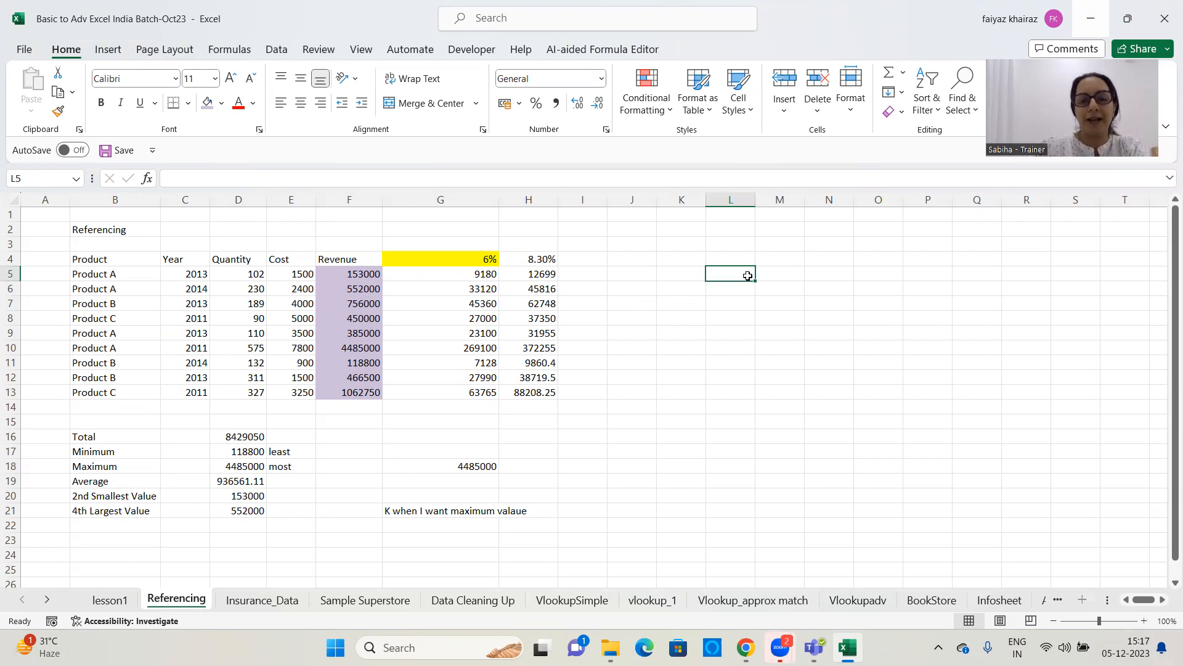
pyautogui.click(749, 287)
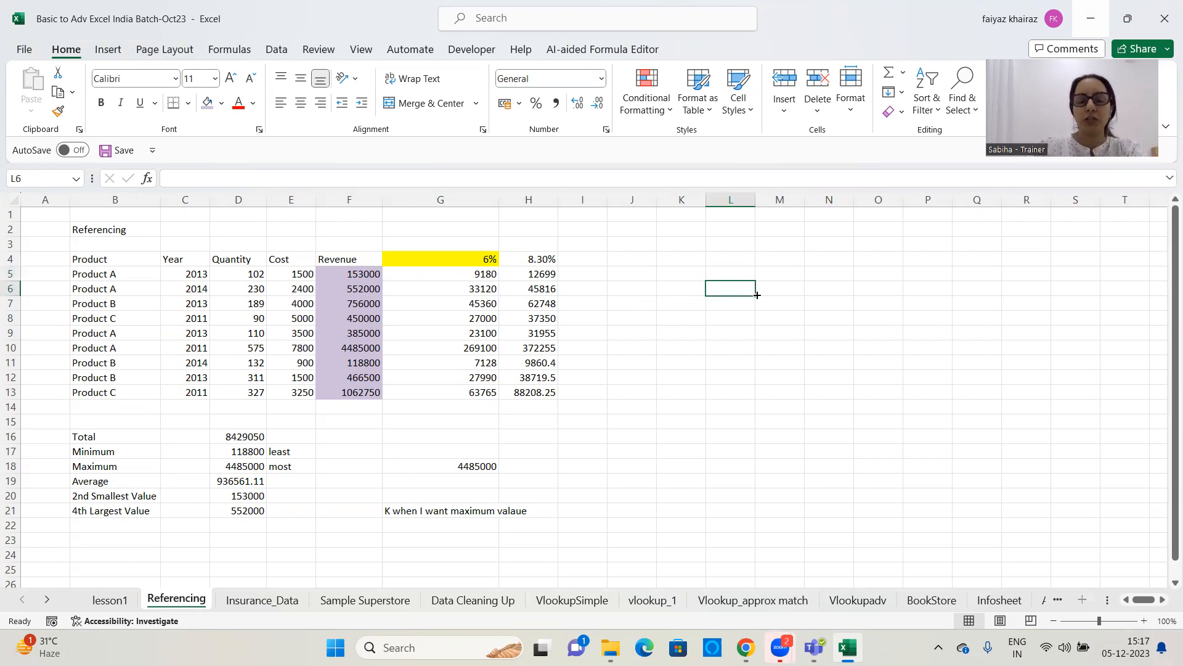
pyautogui.moveTo(723, 282); pyautogui.dragTo(835, 395)
pyautogui.click(748, 278)
pyautogui.click(749, 290)
pyautogui.moveTo(740, 275); pyautogui.dragTo(992, 423)
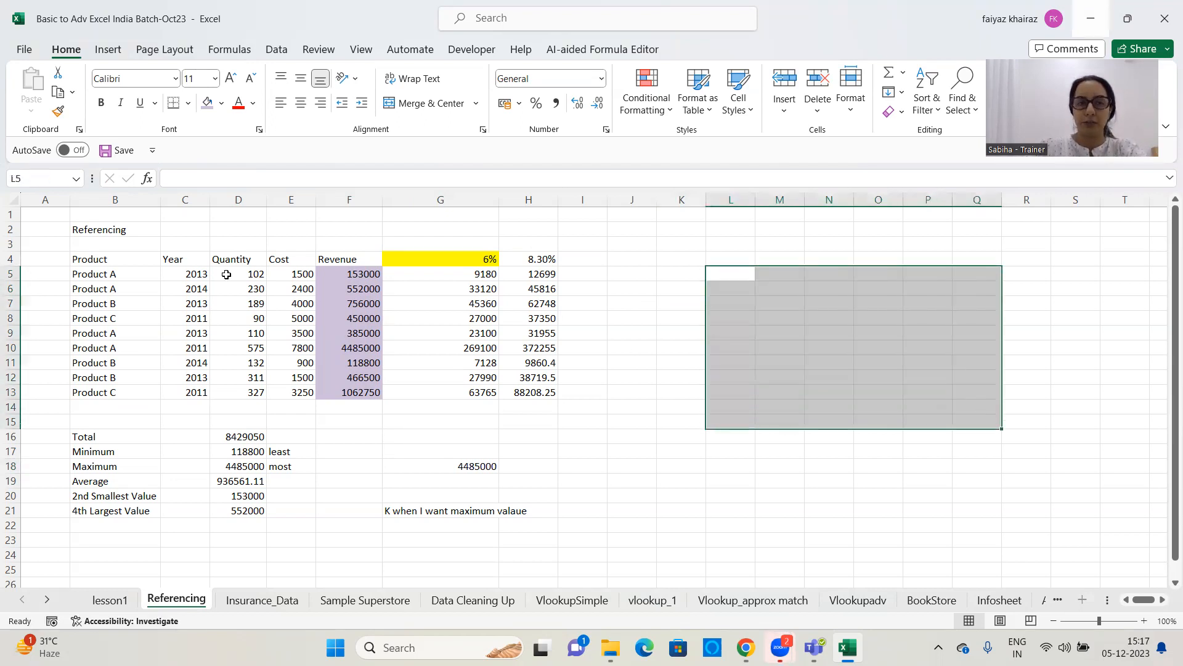
pyautogui.click(101, 103)
pyautogui.click(121, 103)
pyautogui.click(139, 110)
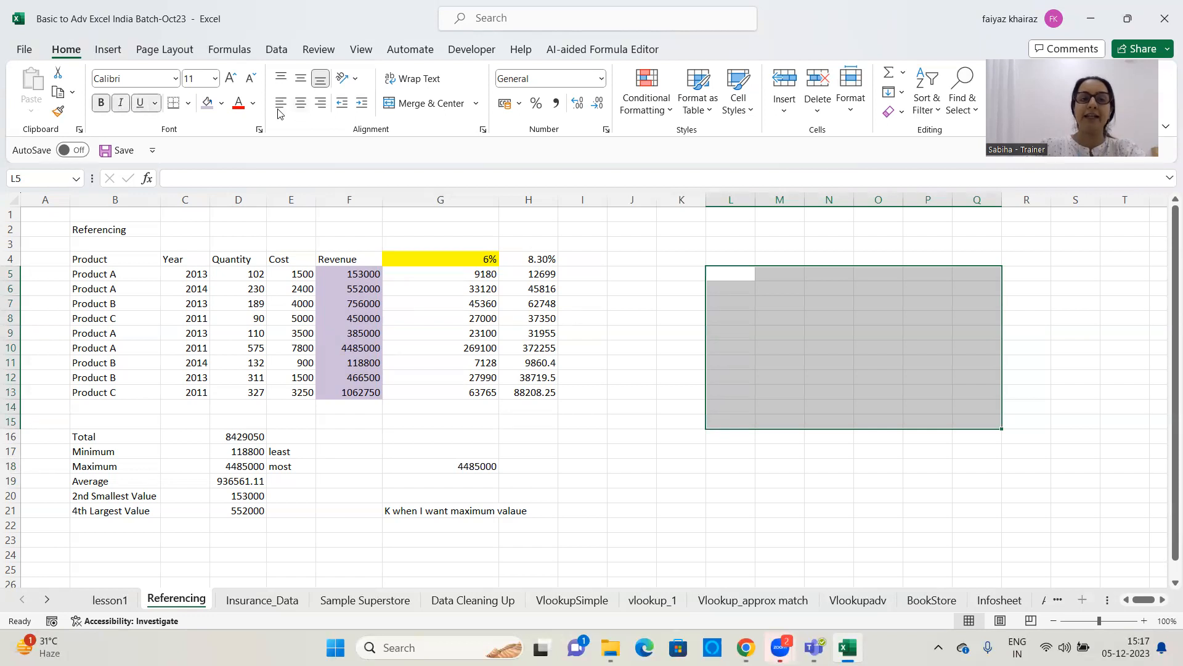
pyautogui.click(260, 129)
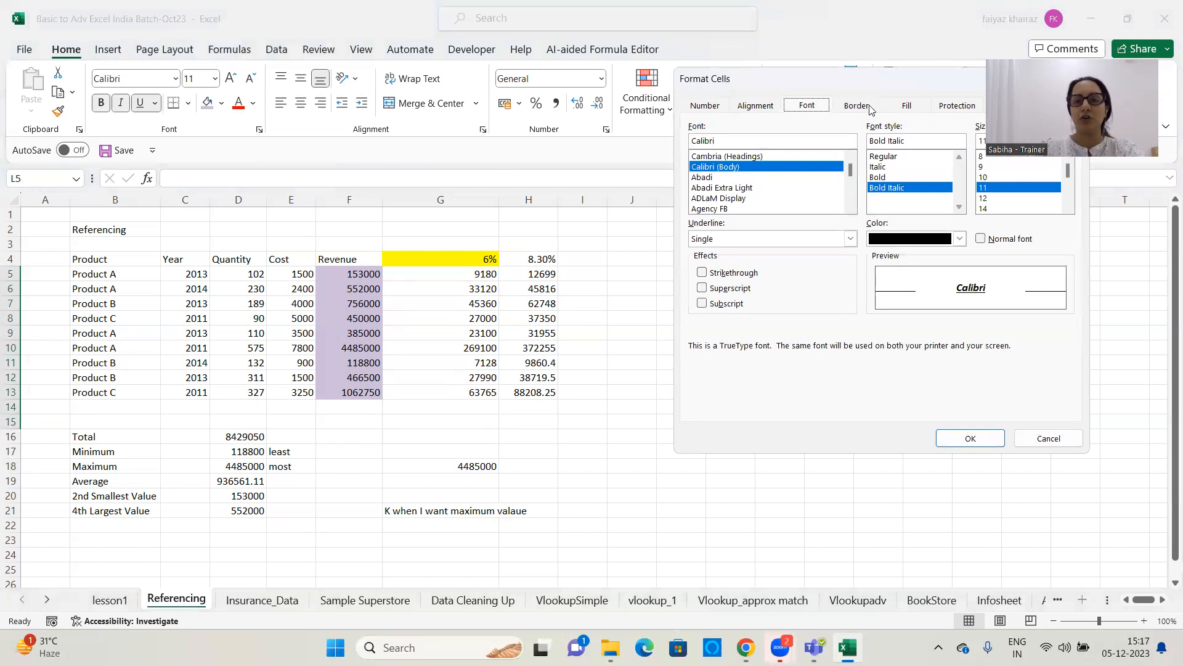
pyautogui.click(1055, 437)
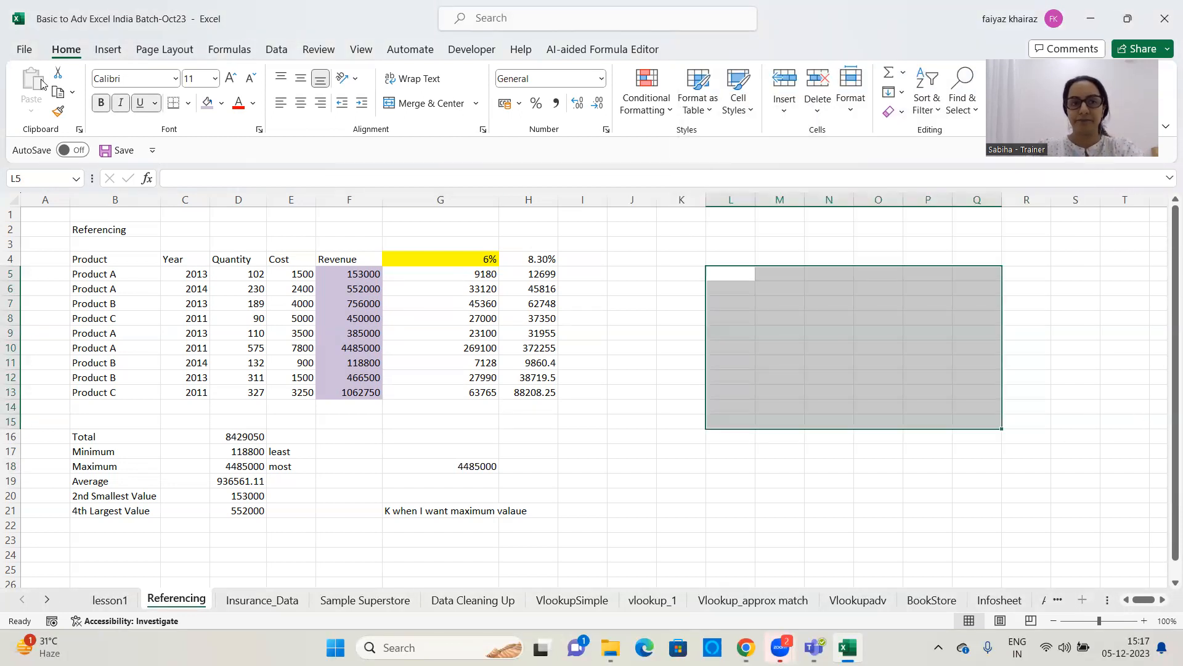
# Fill the range L5:Q15 with the standard light green colour
pyautogui.click(209, 104)
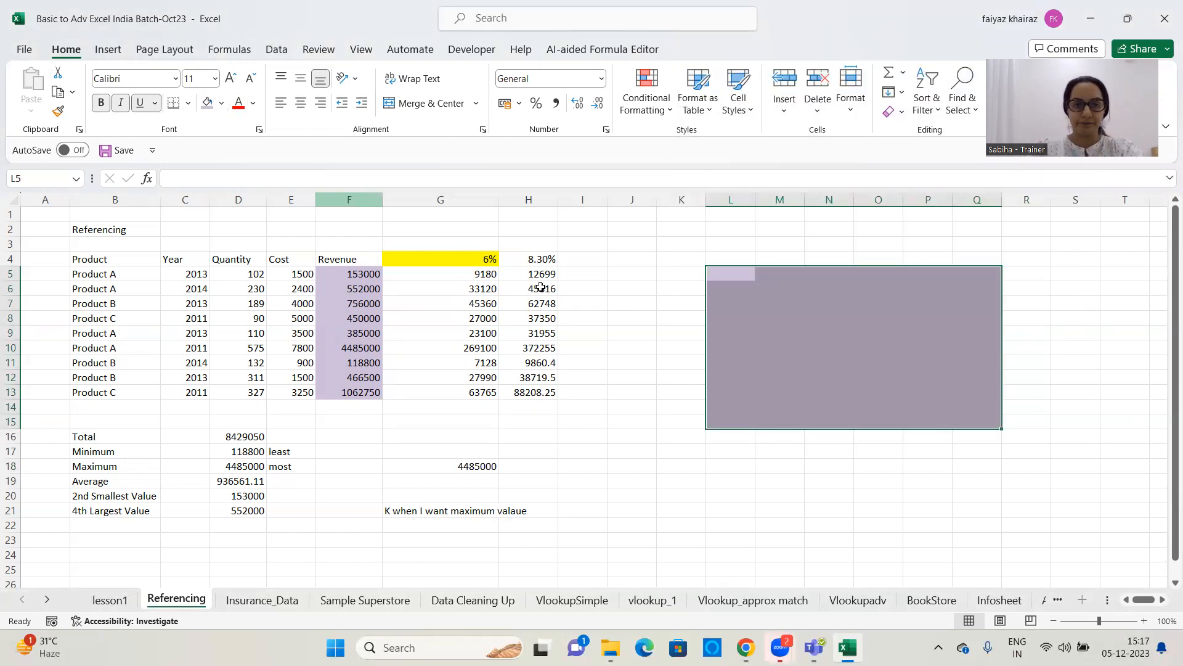
pyautogui.click(219, 105)
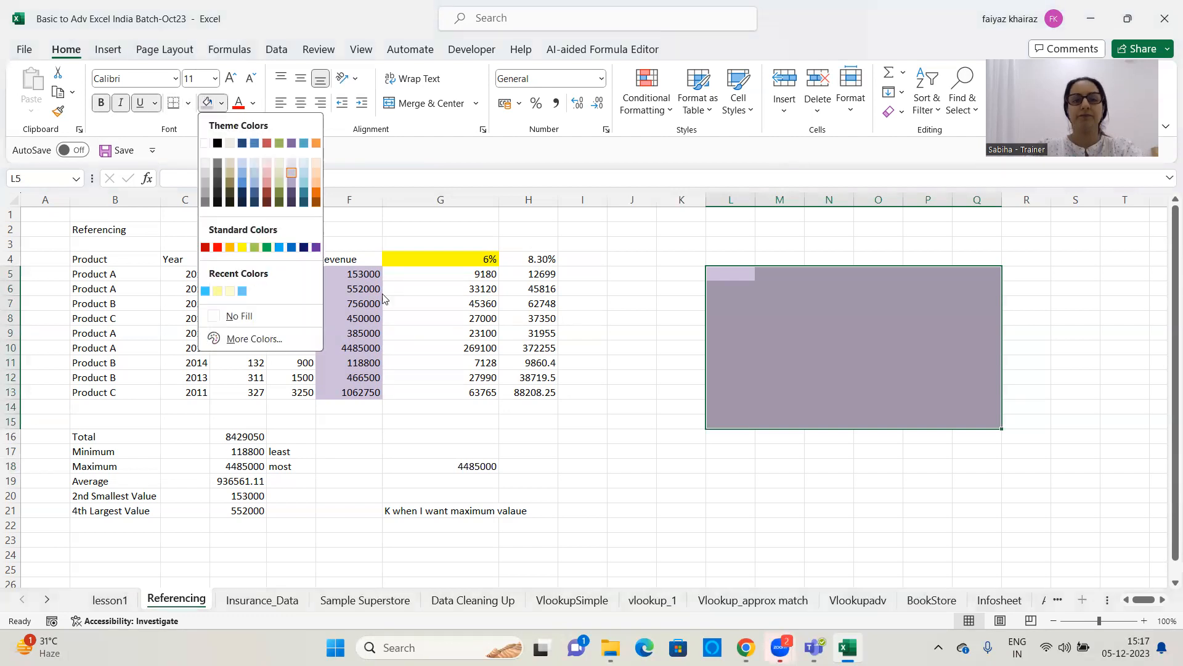
pyautogui.click(254, 247)
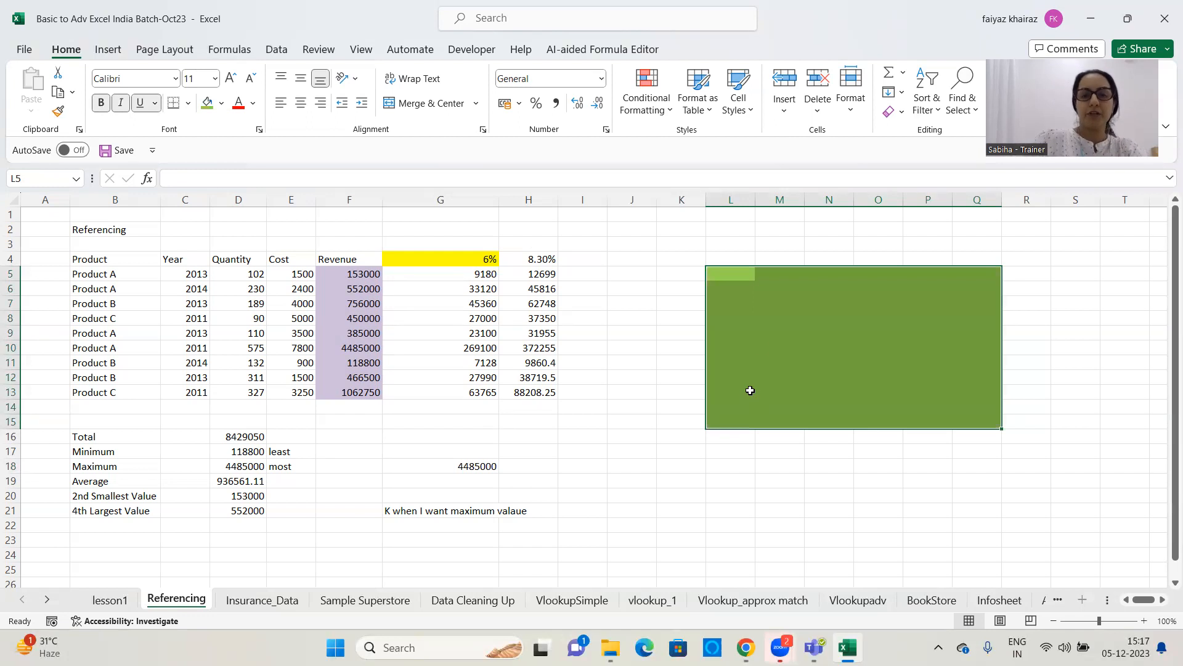
pyautogui.click(749, 279)
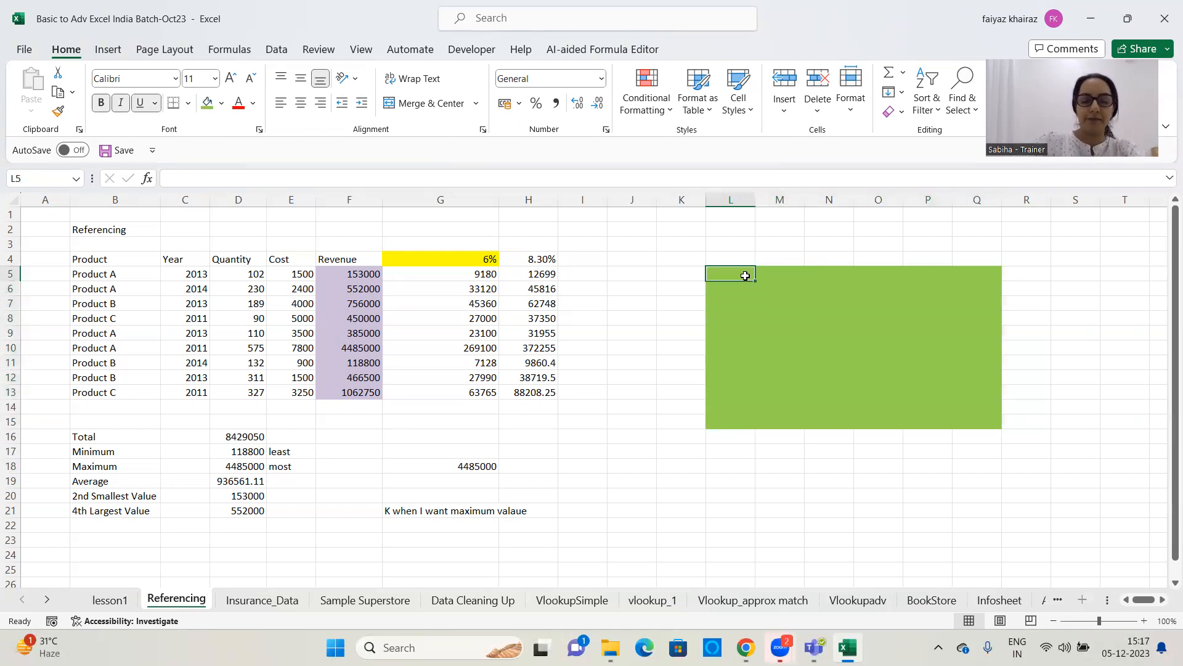
pyautogui.hotkey('ctrl', 'n')
pyautogui.write(',e')
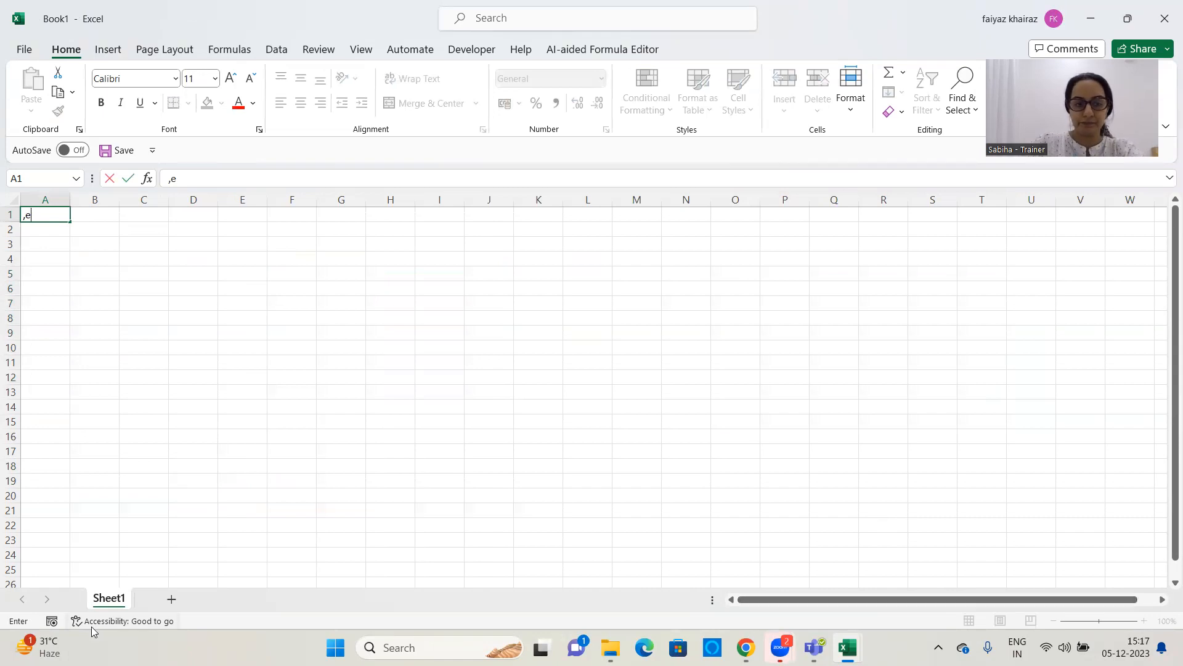
pyautogui.click(1094, 17)
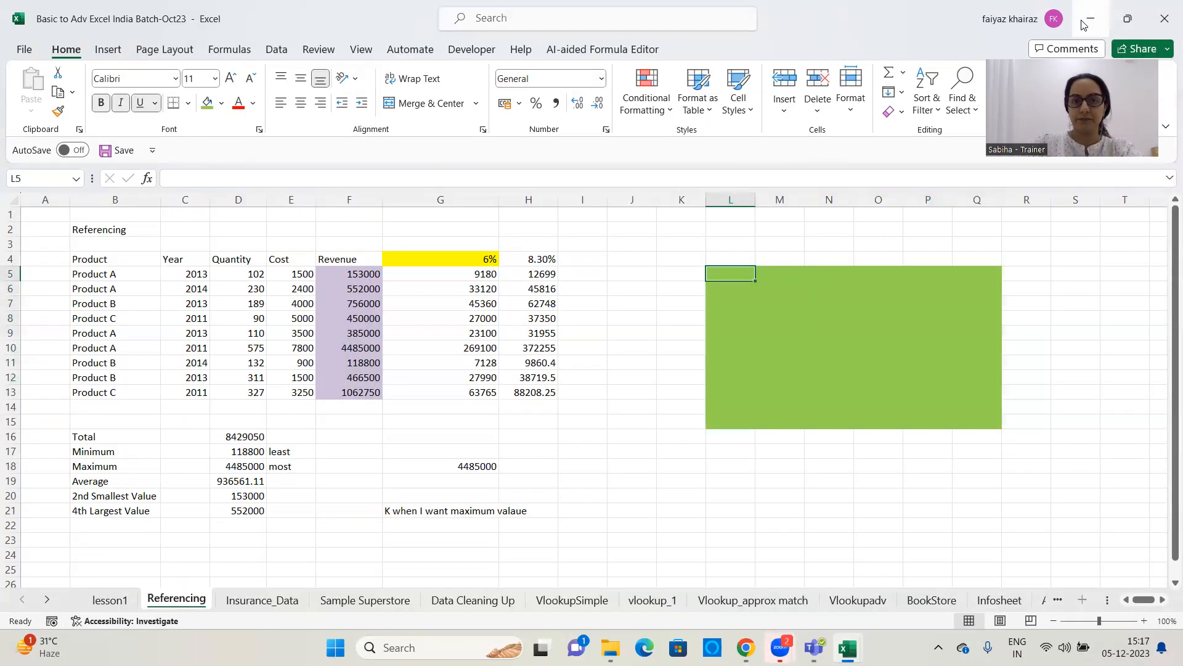
# Enter the column headings Name, Age, Salary and Dept in L5:O5 of the green block
pyautogui.write('Name')
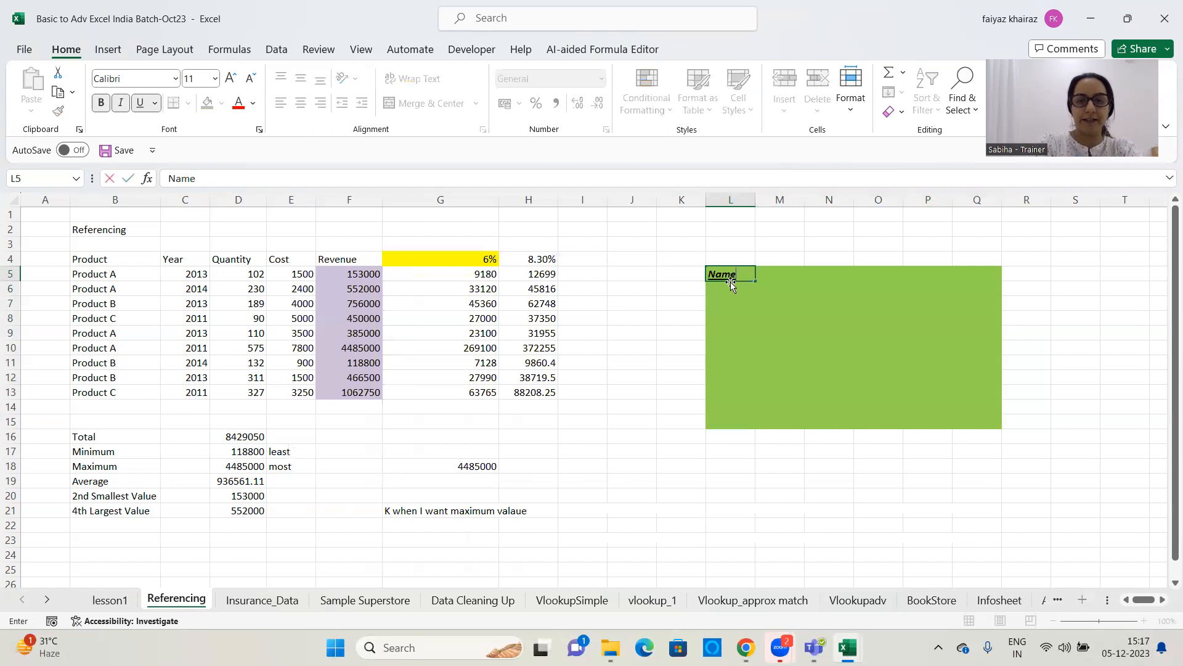
pyautogui.press('Tab')
pyautogui.write('Ange')
pyautogui.press('BackSpace')
pyautogui.press('BackSpace')
pyautogui.press('BackSpace')
pyautogui.write('ge')
pyautogui.press('Tab')
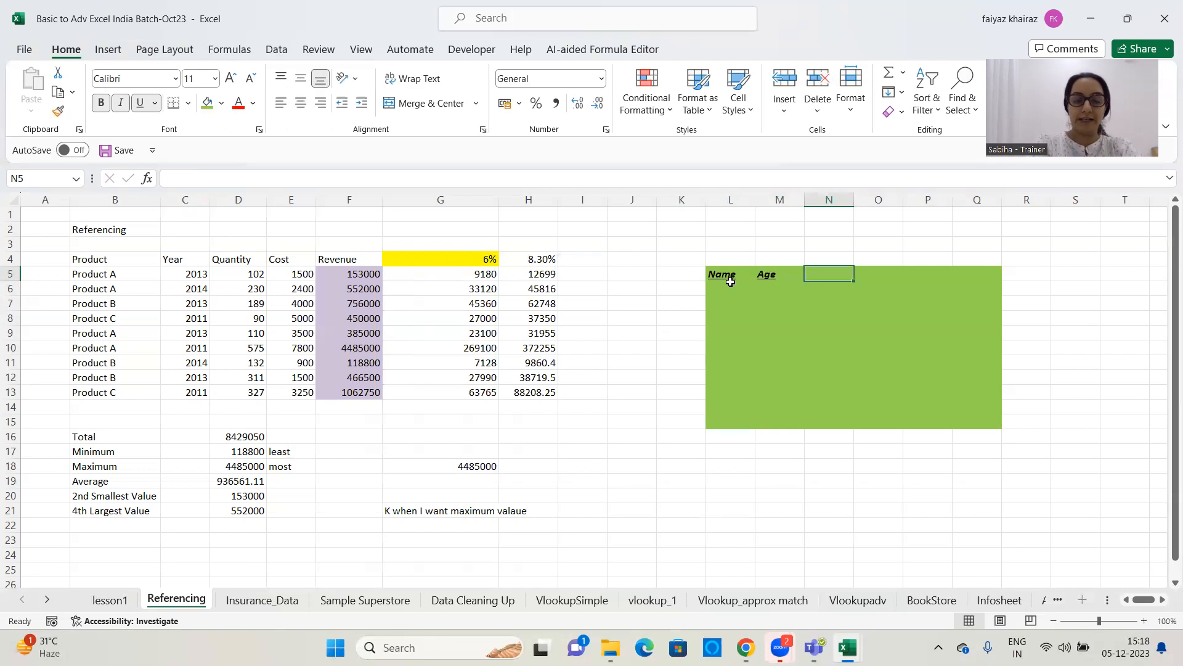
pyautogui.write('Salary')
pyautogui.press('Tab')
pyautogui.write('Dept')
pyautogui.press('Return')
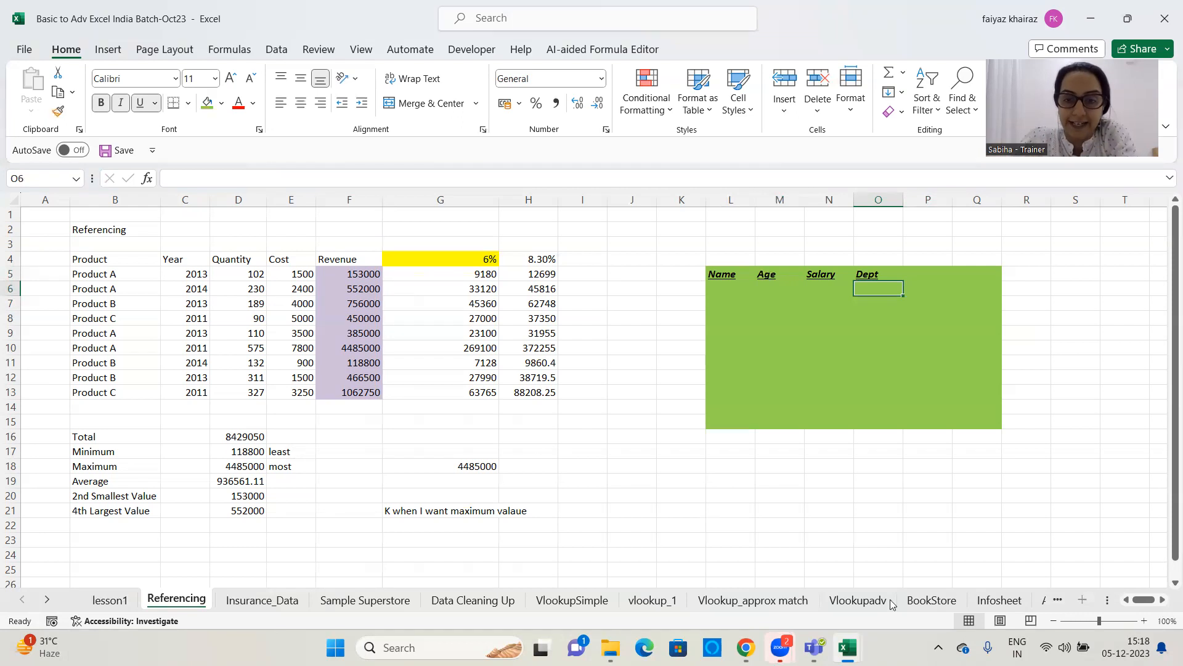
# View the available clearing options for the range L9:Q14 inside the green block
pyautogui.click(846, 344)
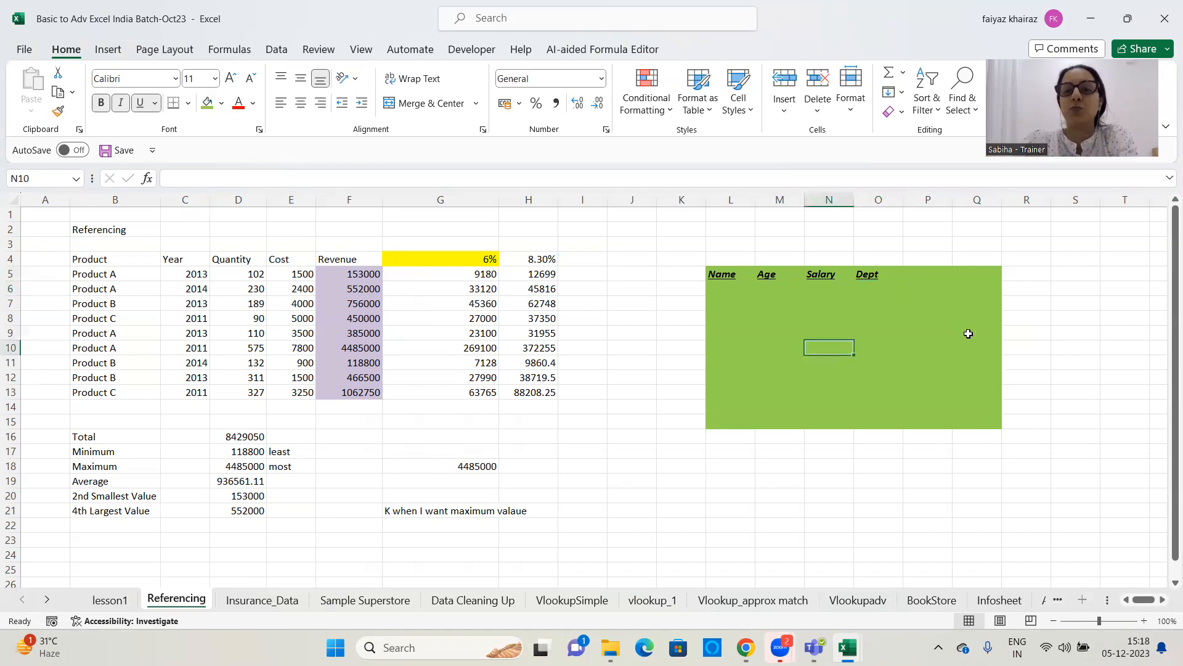
pyautogui.moveTo(729, 330); pyautogui.dragTo(980, 415)
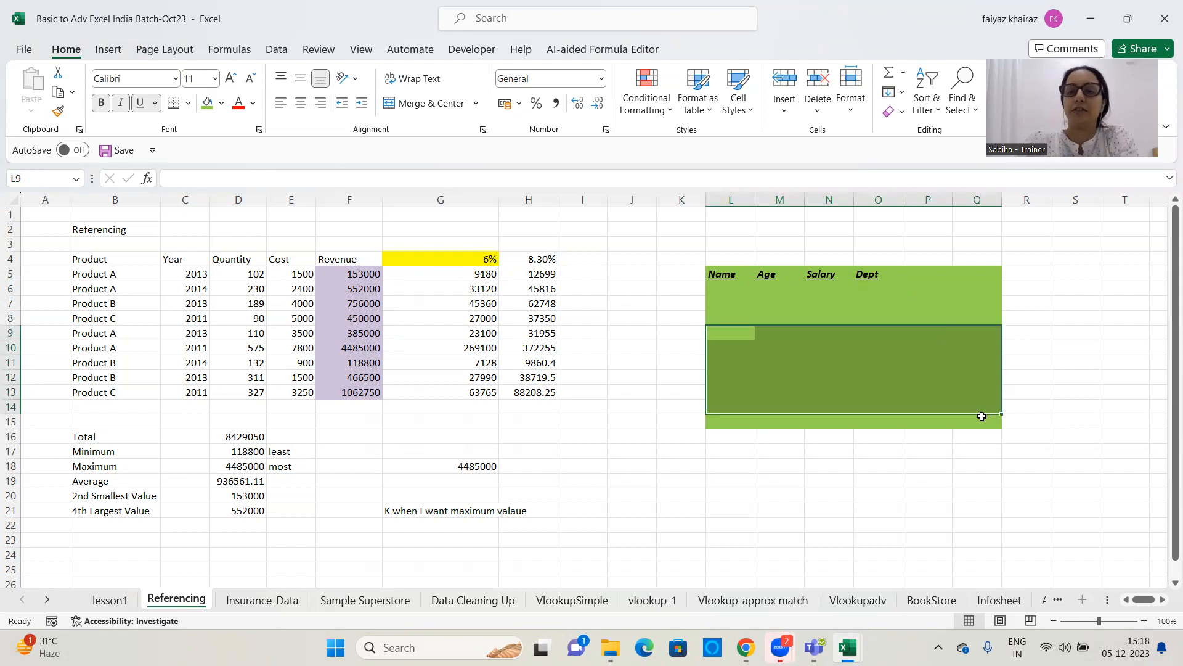
pyautogui.click(902, 113)
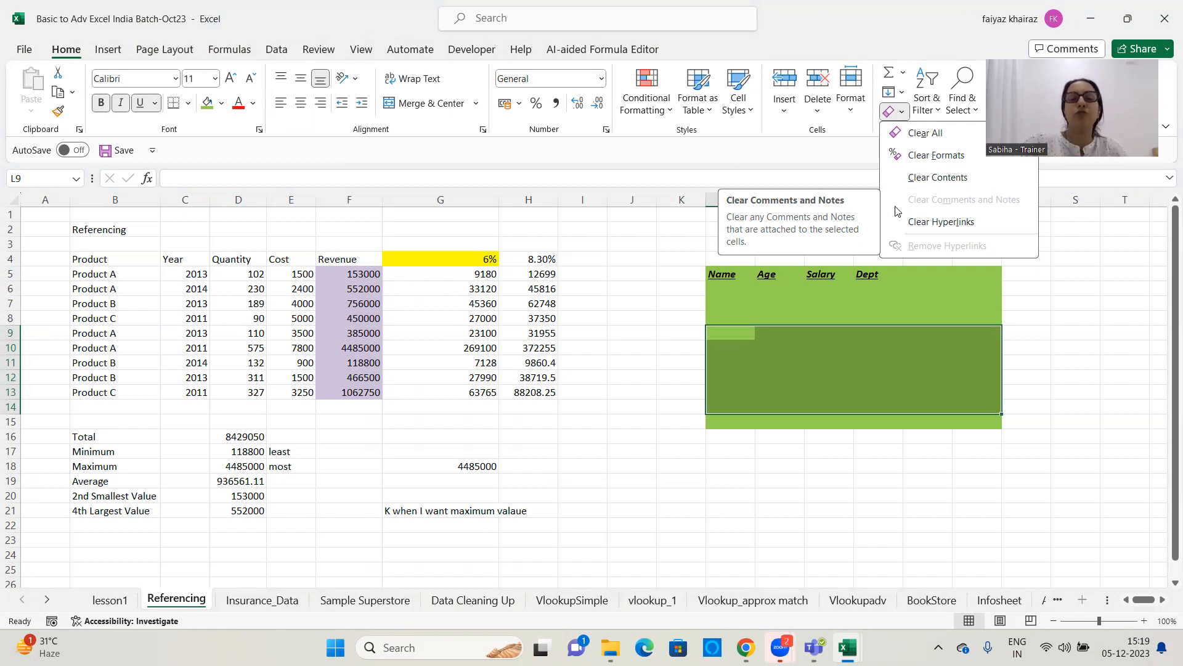
pyautogui.click(637, 269)
pyautogui.click(833, 388)
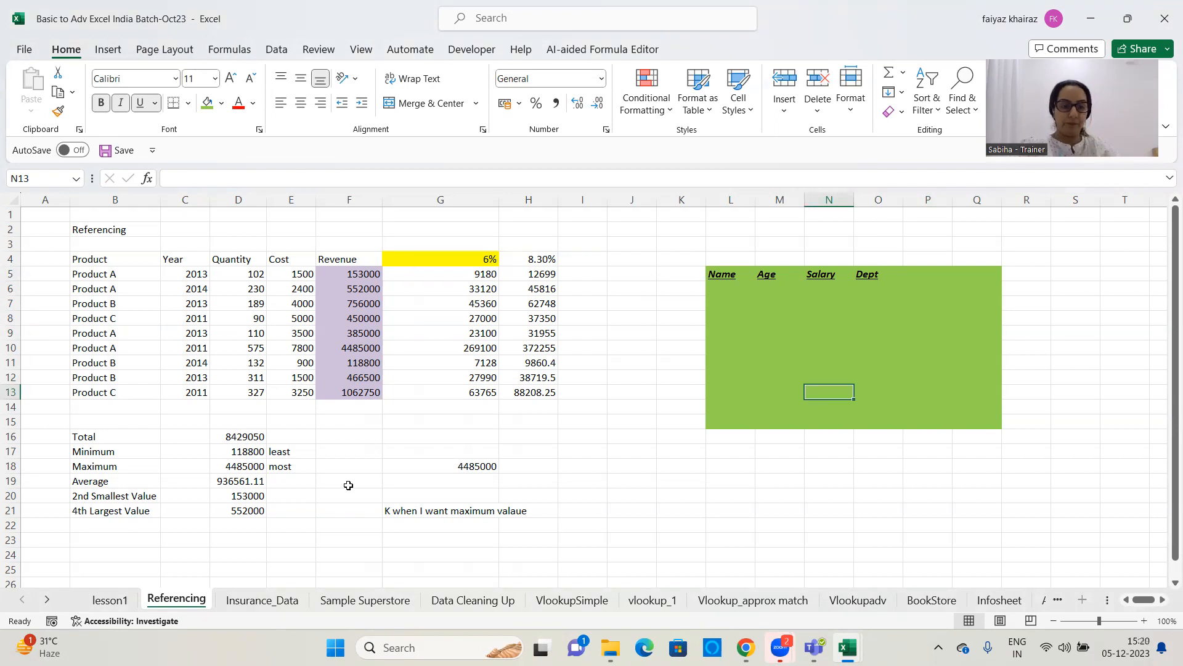
pyautogui.click(727, 368)
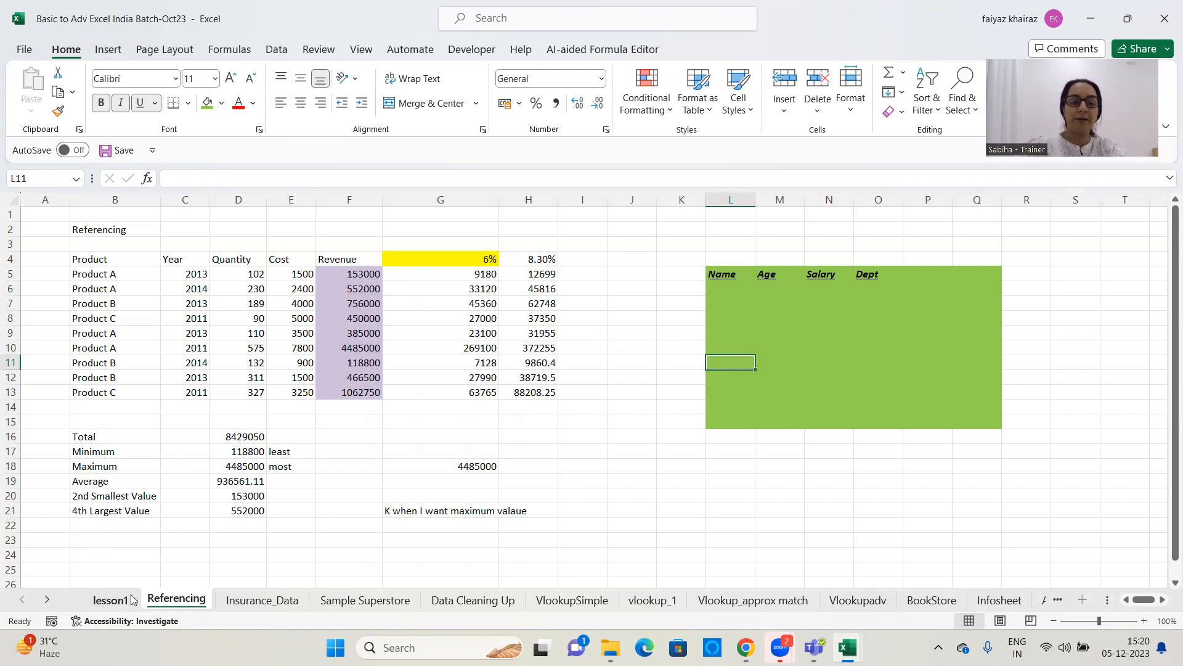
pyautogui.click(111, 600)
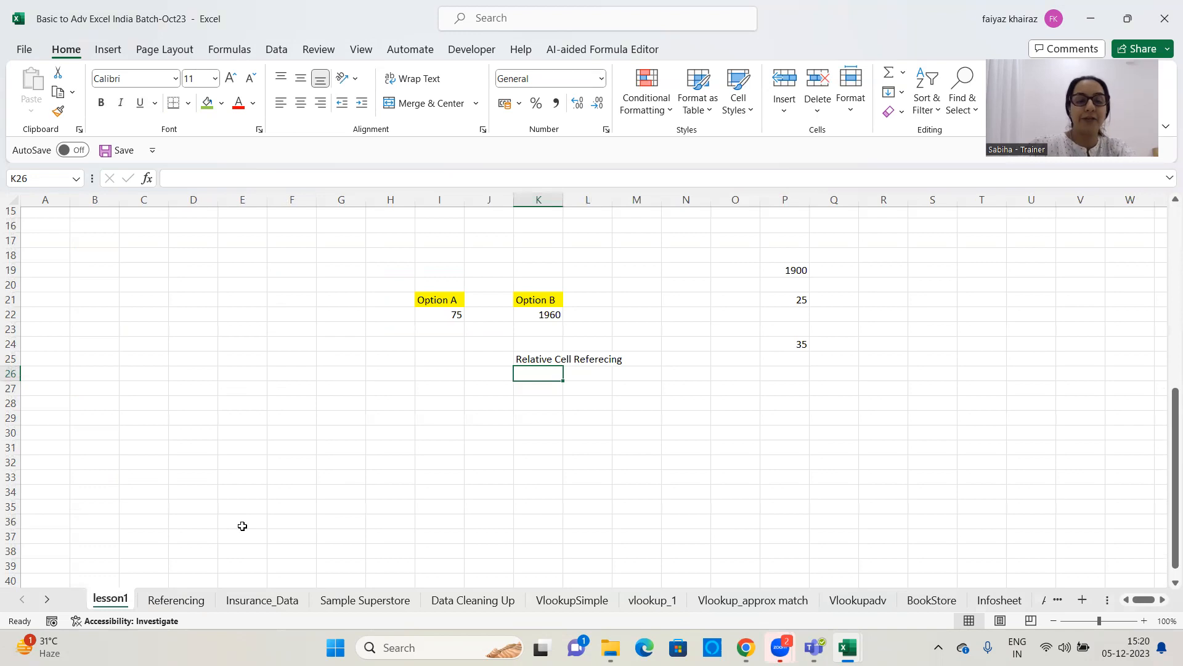
pyautogui.click(185, 600)
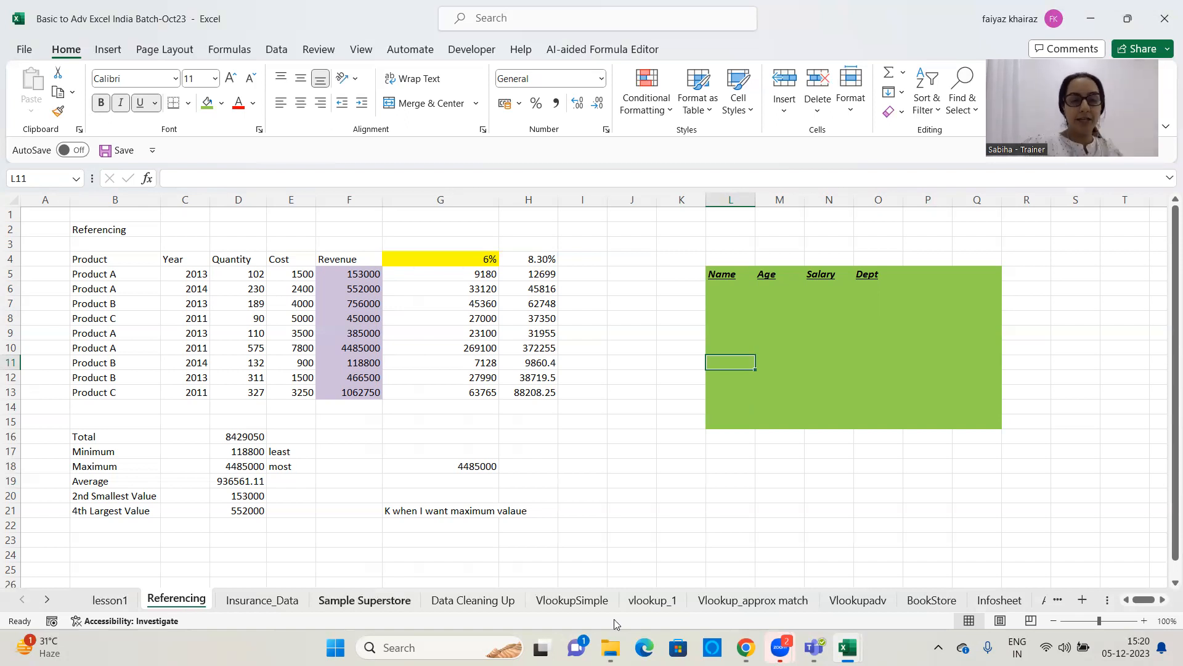
pyautogui.moveTo(612, 647)
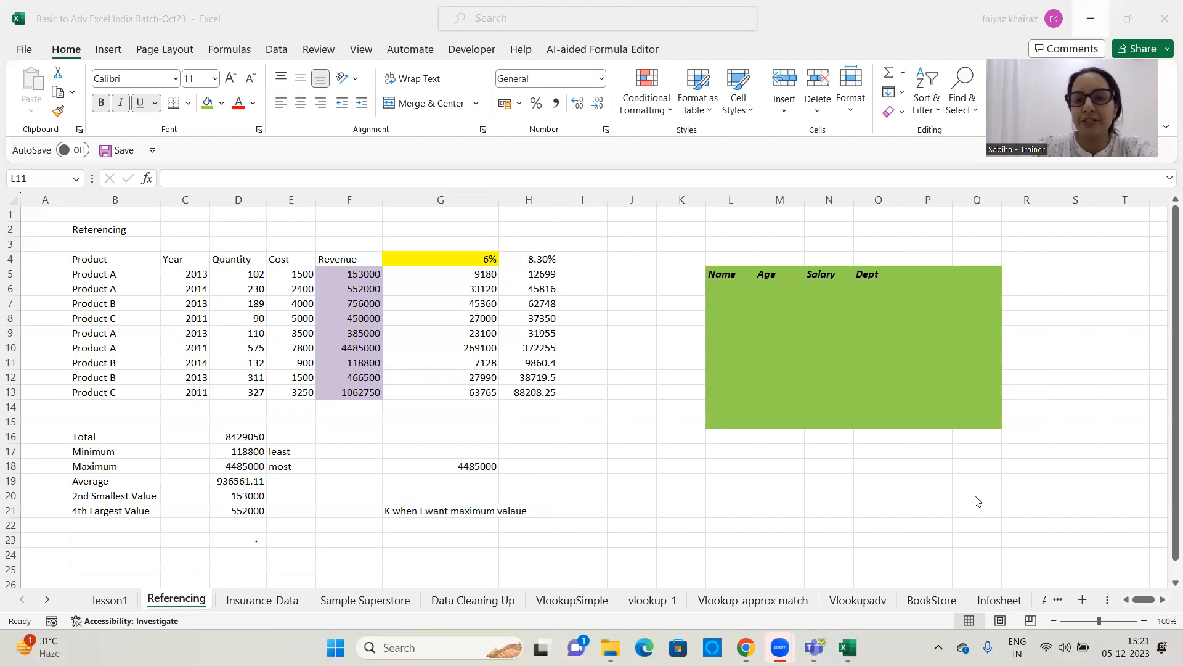
# Clear all contents and formatting from the Name column range L5:L15, and undo the clearing
pyautogui.moveTo(734, 275); pyautogui.dragTo(736, 423)
pyautogui.click(906, 114)
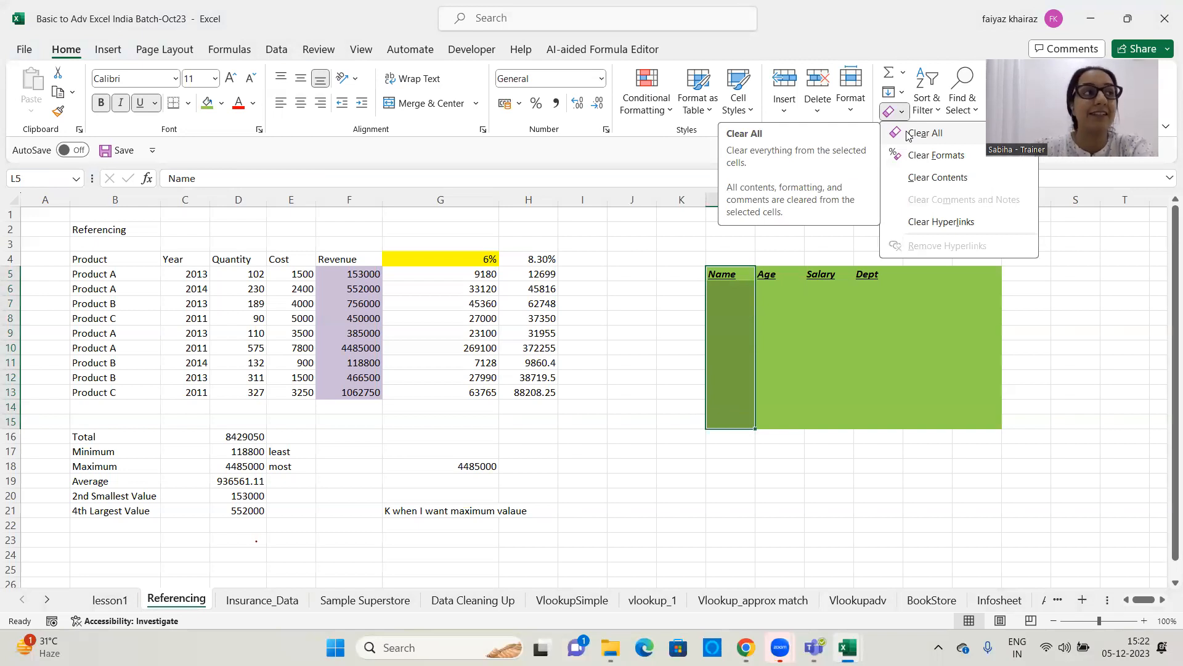
pyautogui.click(907, 134)
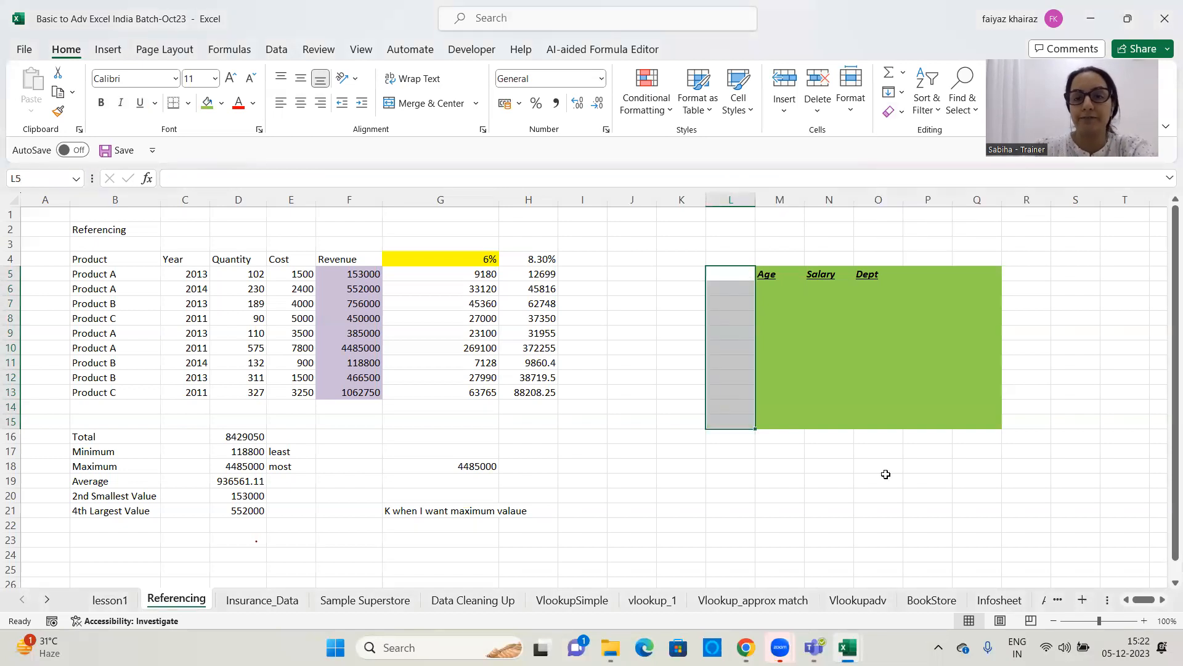
pyautogui.hotkey('ctrl', 'z')
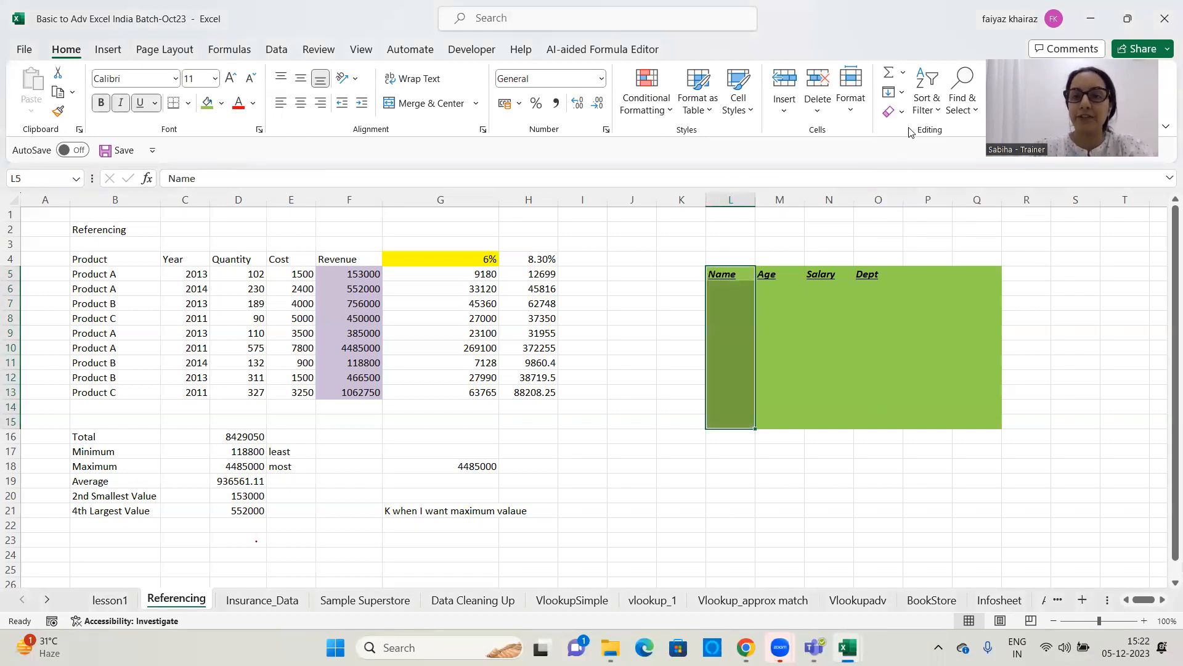
# Clear only the formatting from the Name column range L5:L15, and undo the clearing
pyautogui.click(902, 97)
pyautogui.click(829, 201)
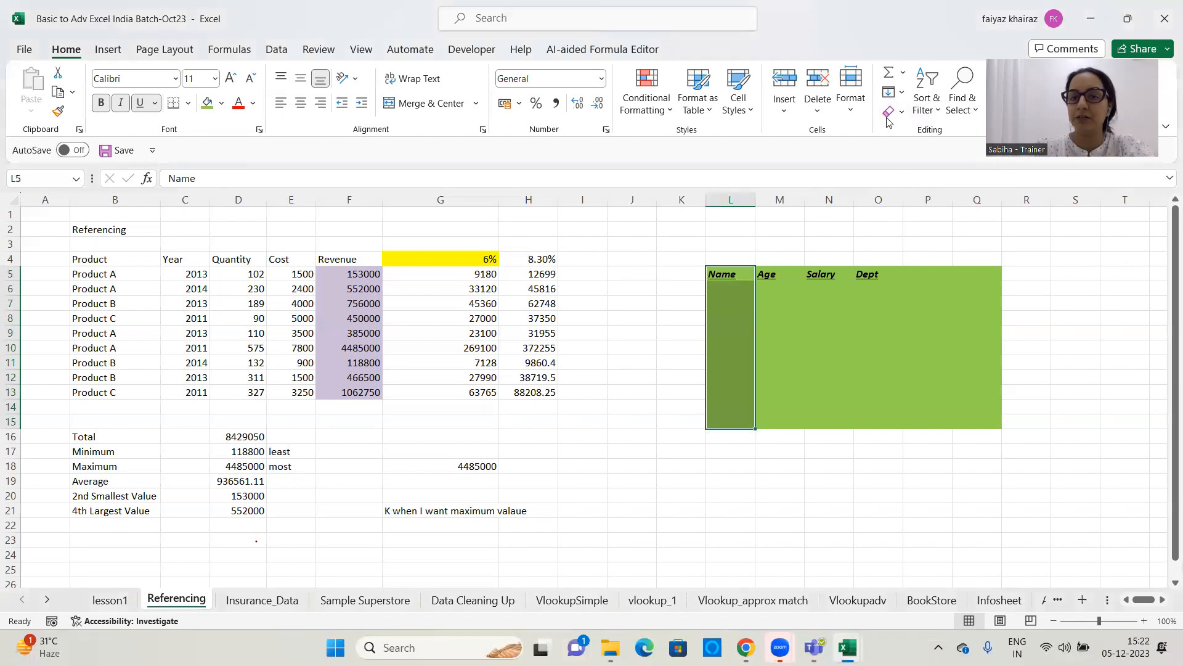
pyautogui.click(895, 115)
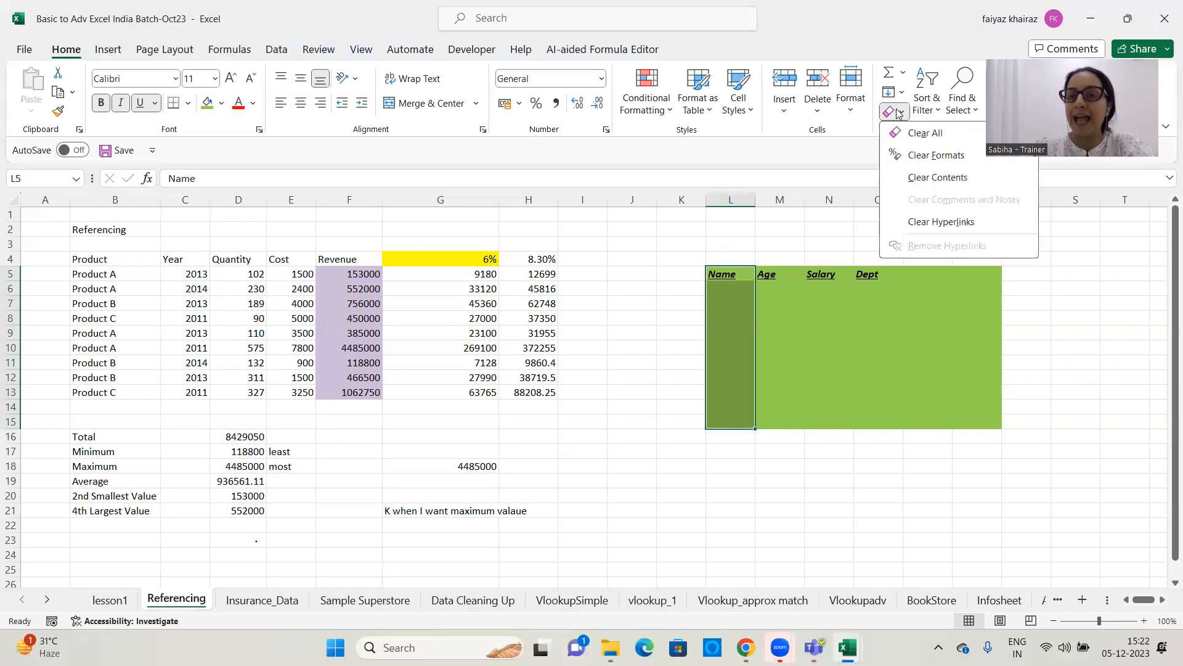
pyautogui.click(931, 165)
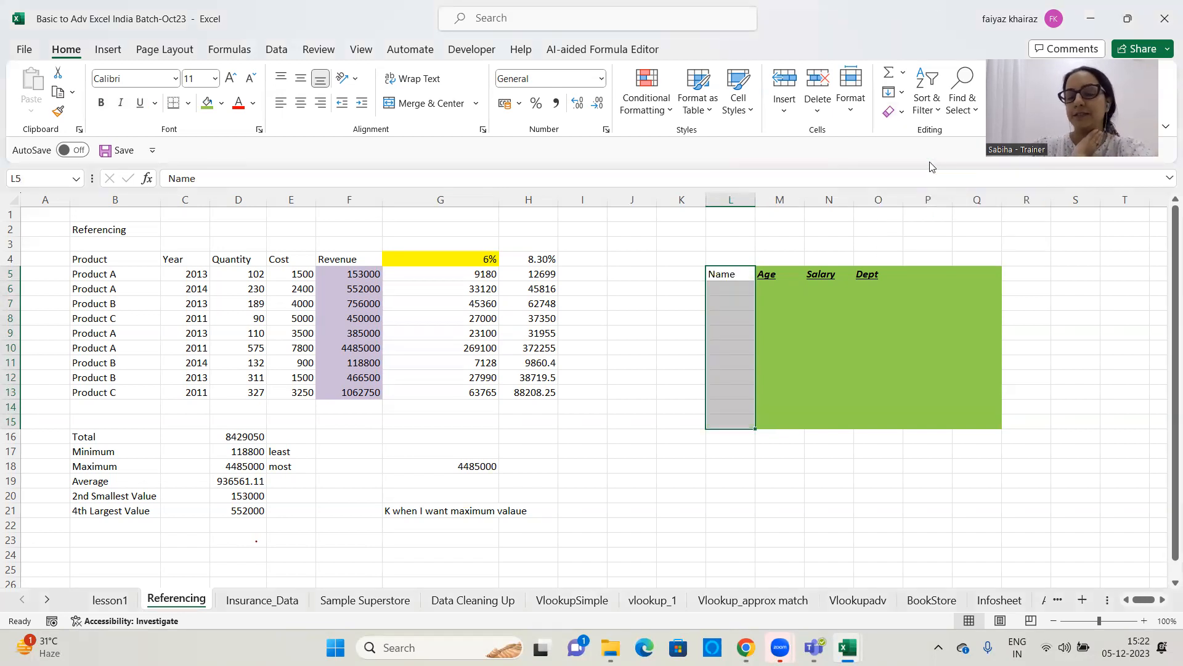
pyautogui.hotkey('ctrl', 'z')
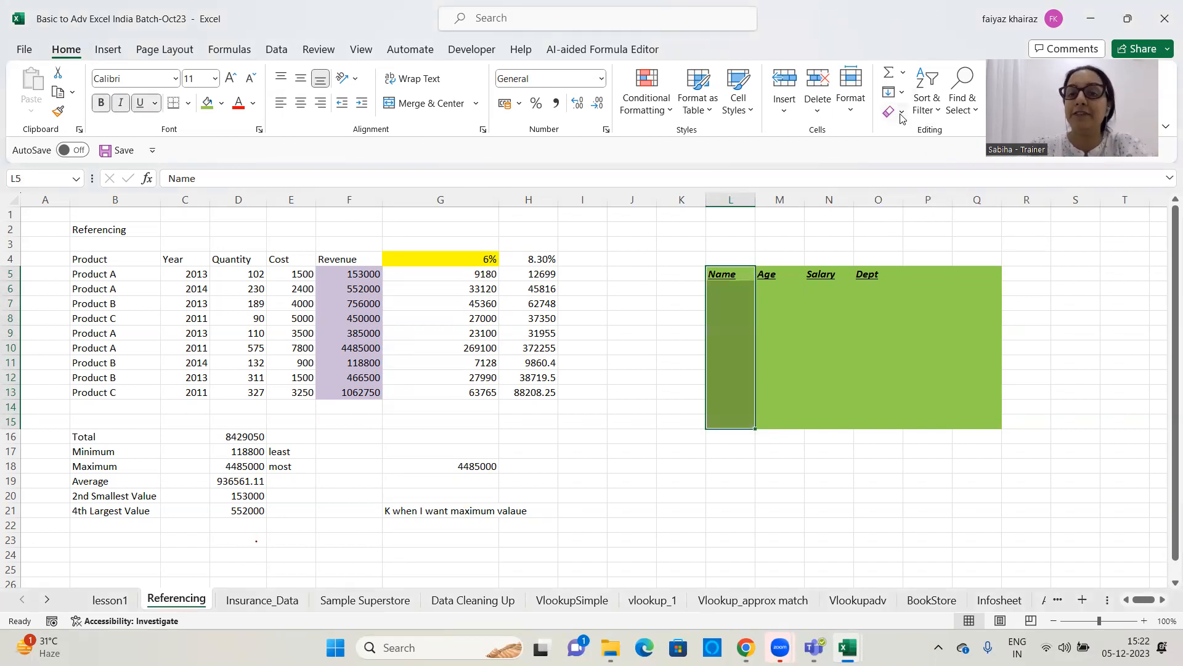
# Clear only the contents of the Name column range L5:L15, keeping its formatting
pyautogui.click(901, 113)
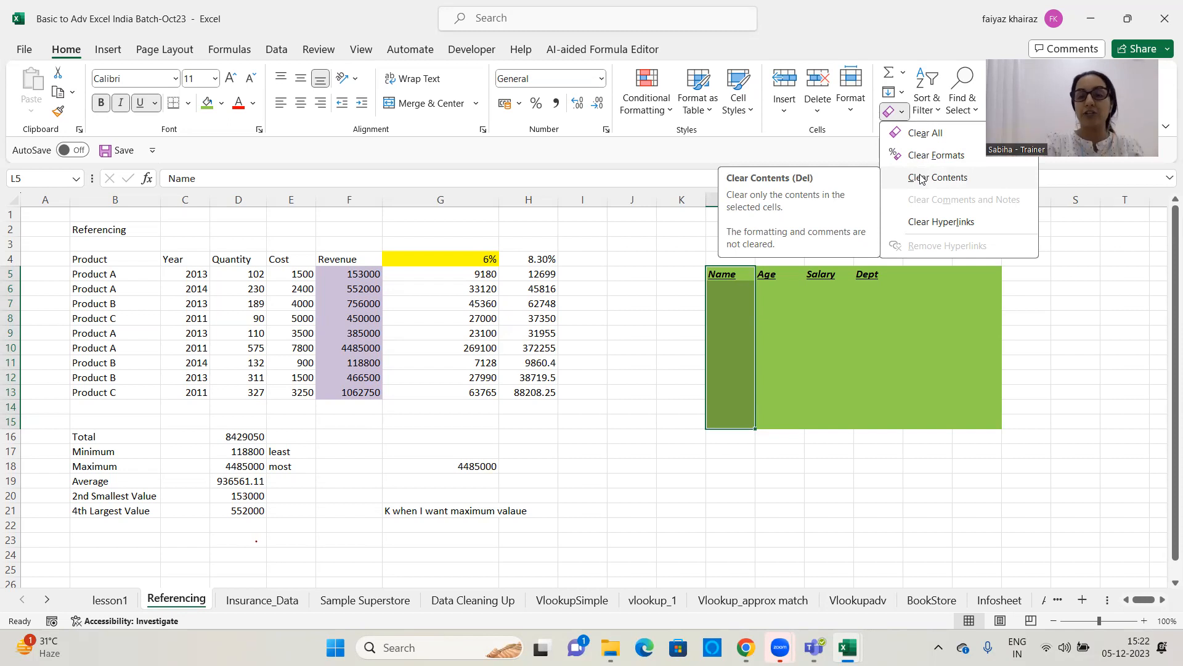
pyautogui.click(921, 179)
pyautogui.click(925, 463)
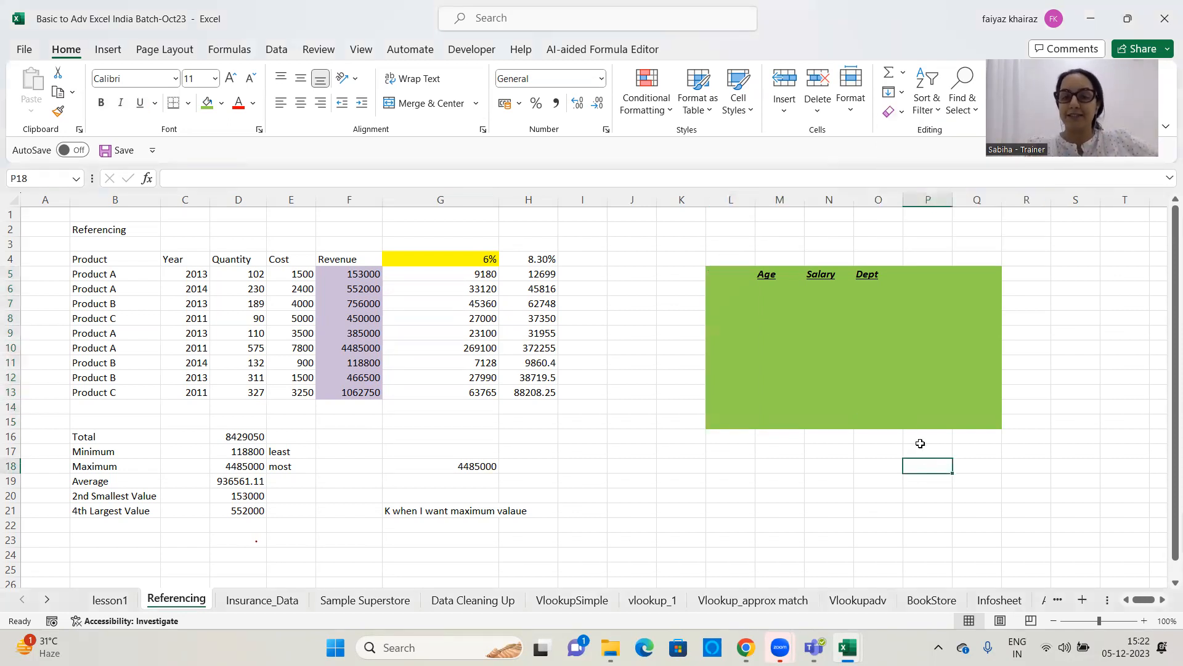
# Enter a person's first name in the emptied heading cell L5 of the green block
pyautogui.click(855, 412)
pyautogui.click(732, 259)
pyautogui.click(728, 274)
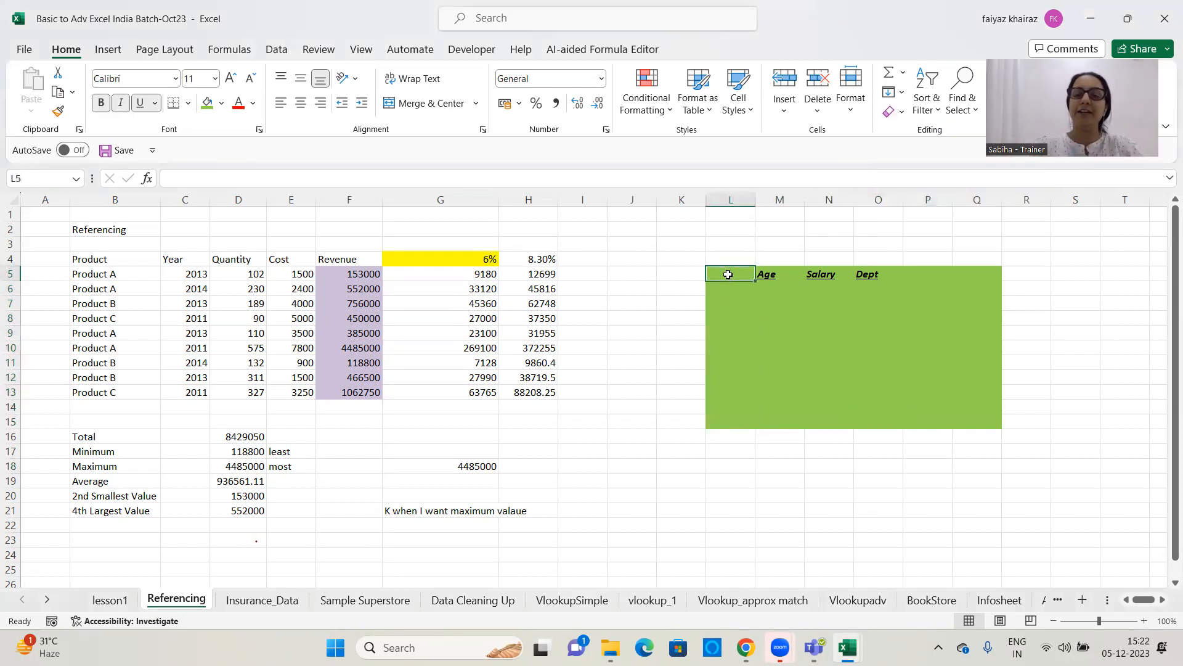
pyautogui.write('Sbiah')
pyautogui.click(765, 317)
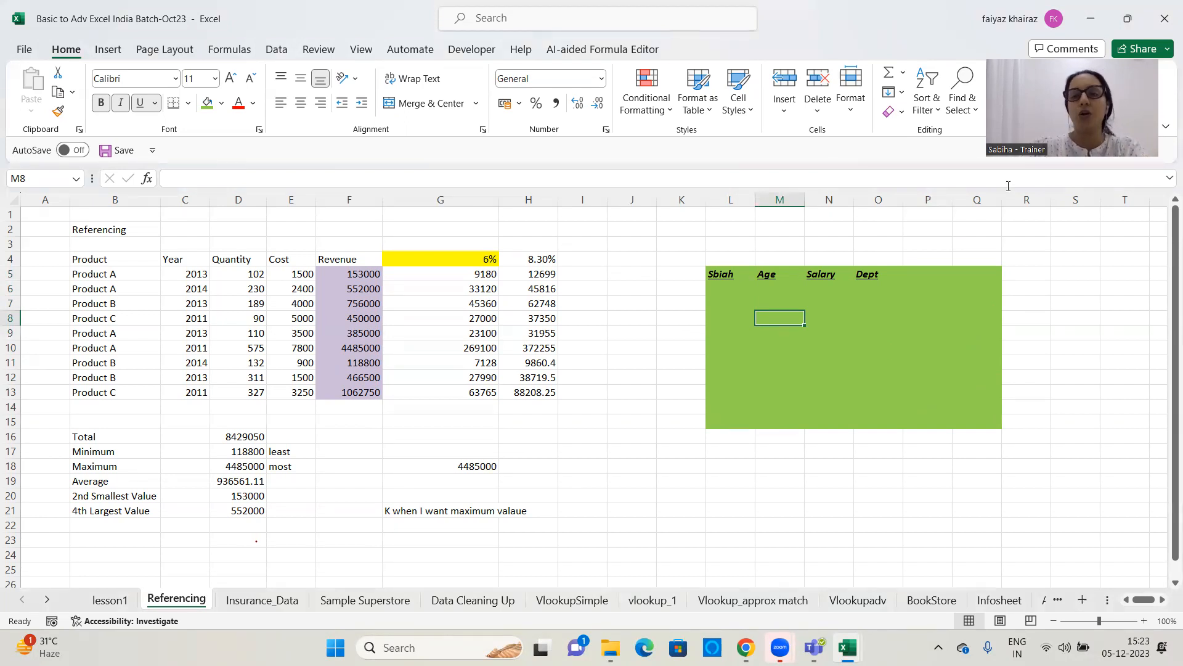
pyautogui.click(903, 113)
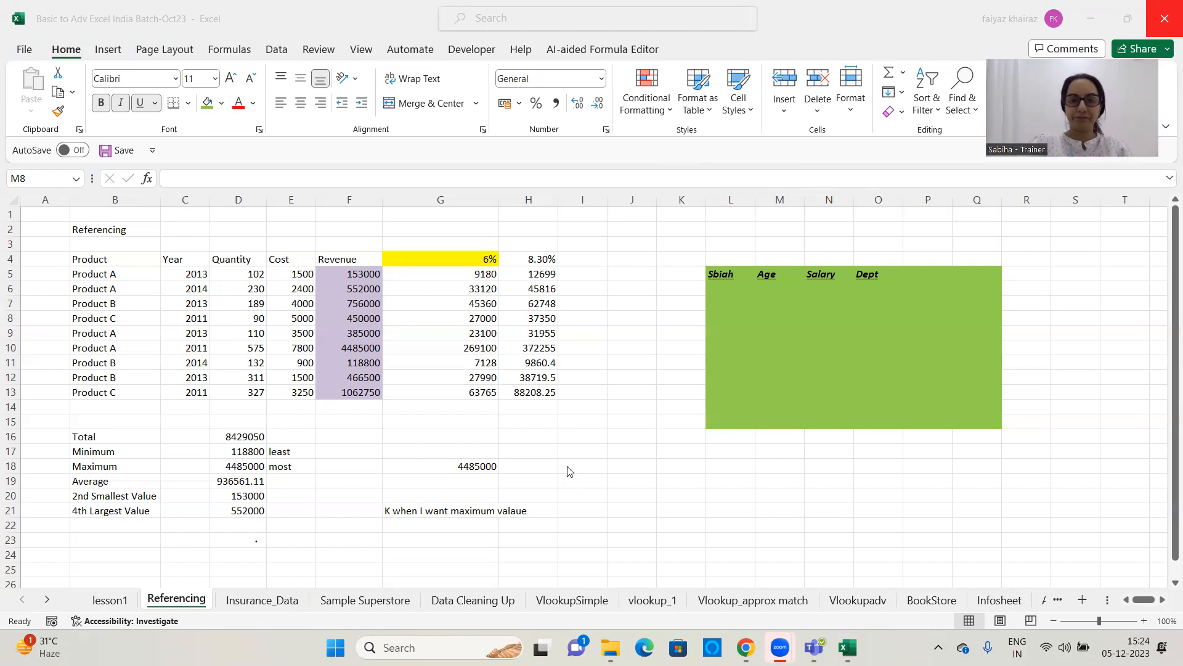
pyautogui.click(713, 372)
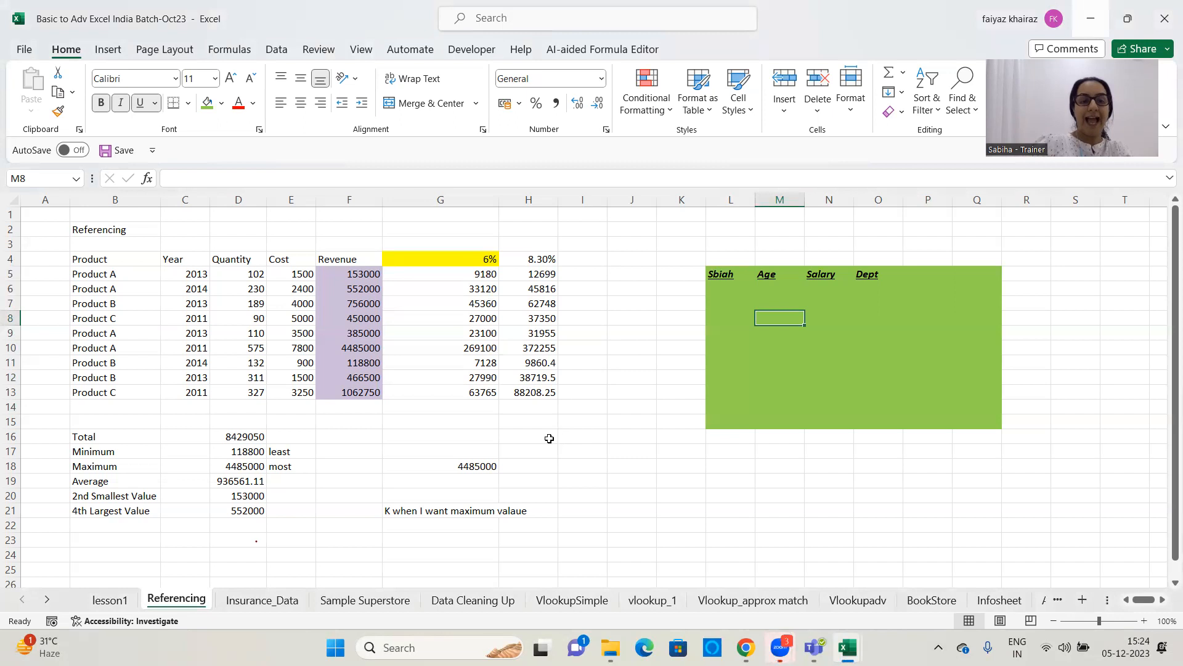
# Switch to the Insurance_Data worksheet
pyautogui.click(251, 602)
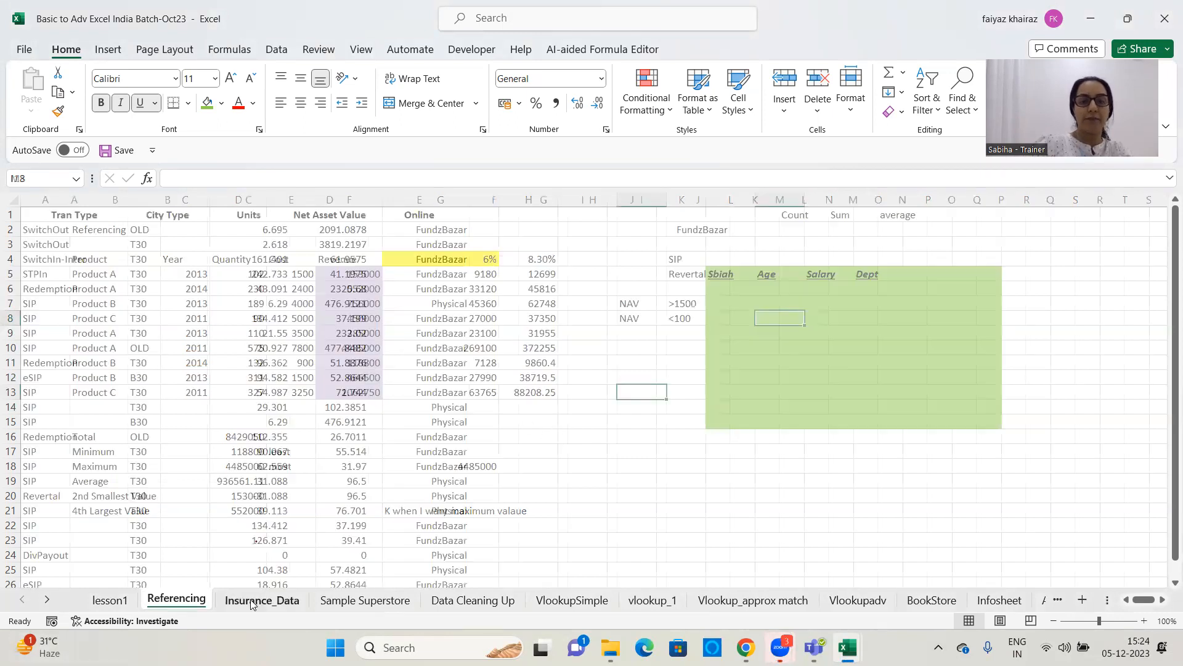
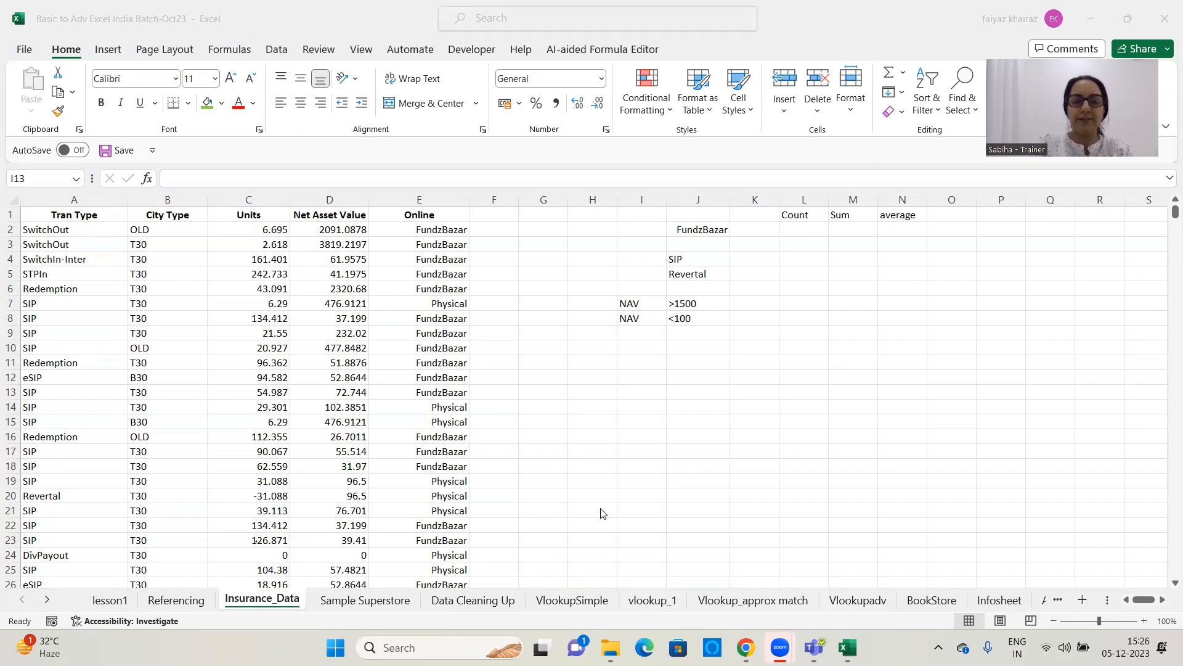
# Enter the notes "Table Tool", "formatting" and "sort + filter" in cells K11 to K13
pyautogui.click(737, 362)
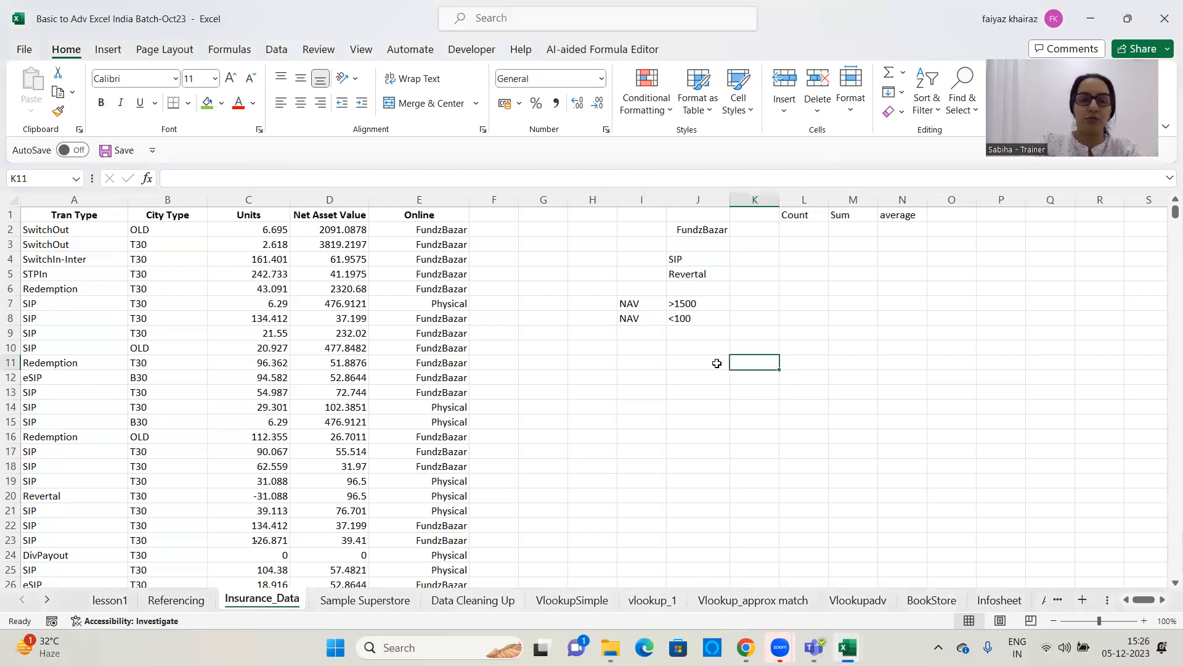
pyautogui.write('Table Tool')
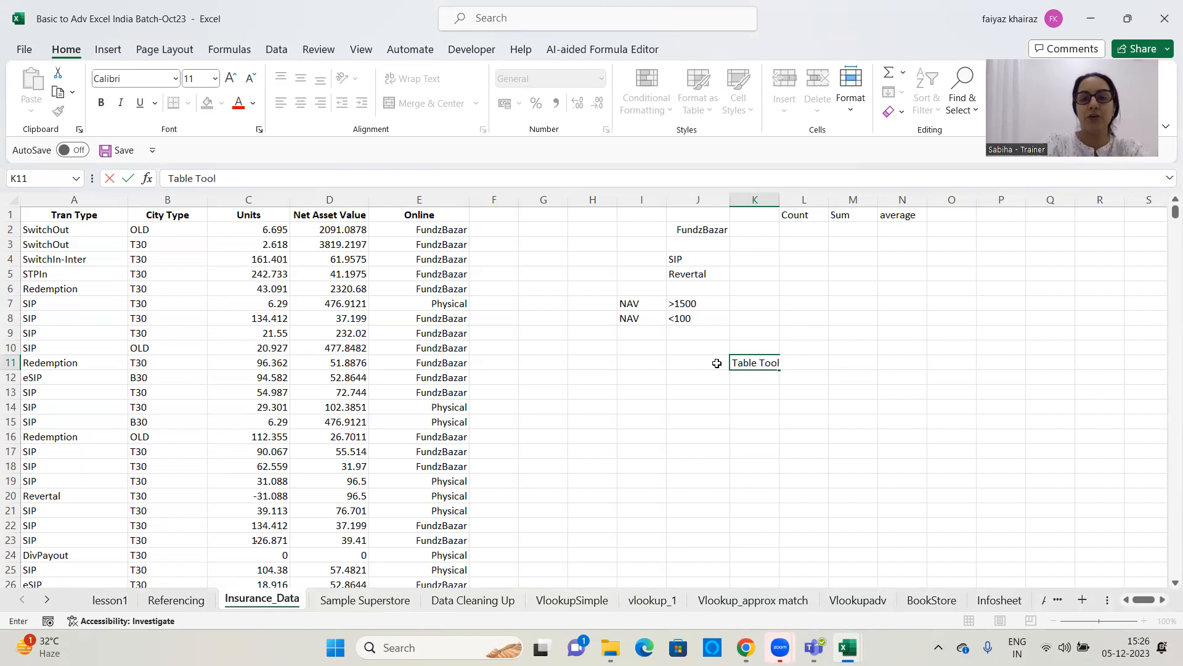
pyautogui.press('Return')
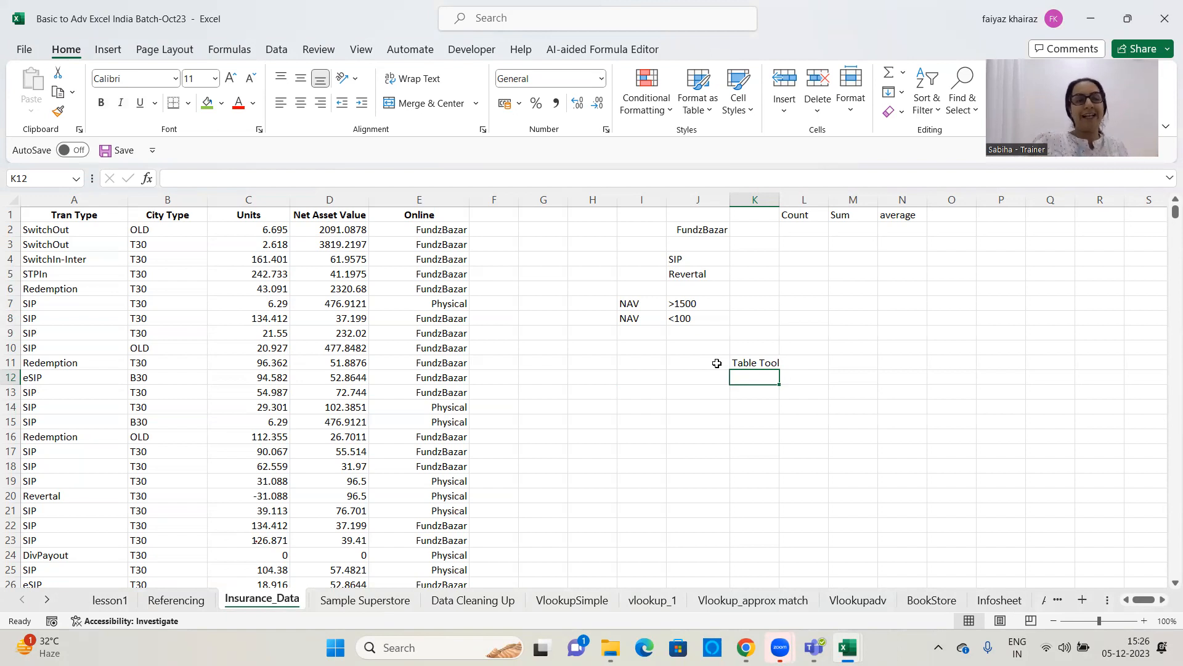
pyautogui.write('formatting')
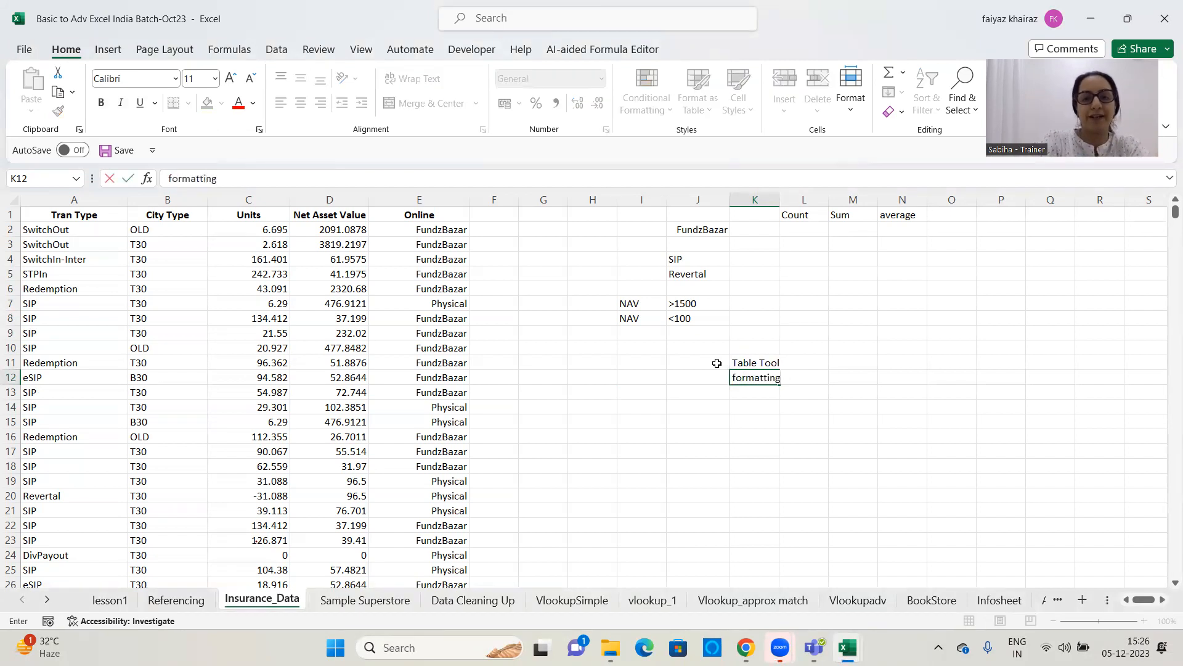
pyautogui.press('Return')
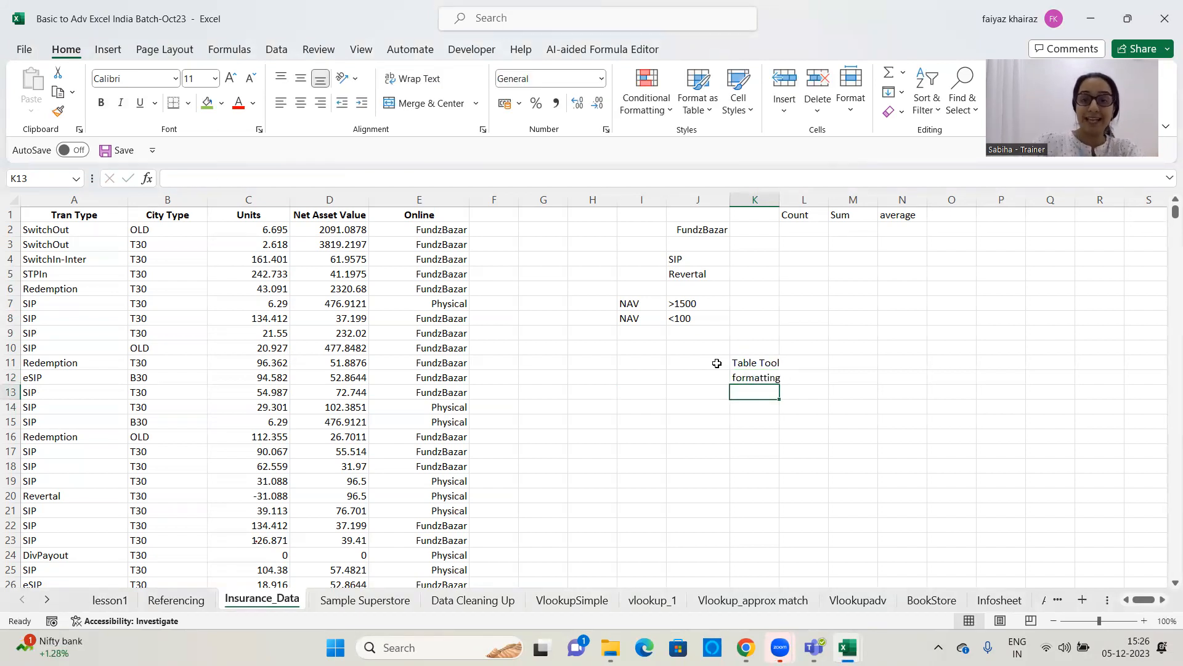
pyautogui.write('sort')
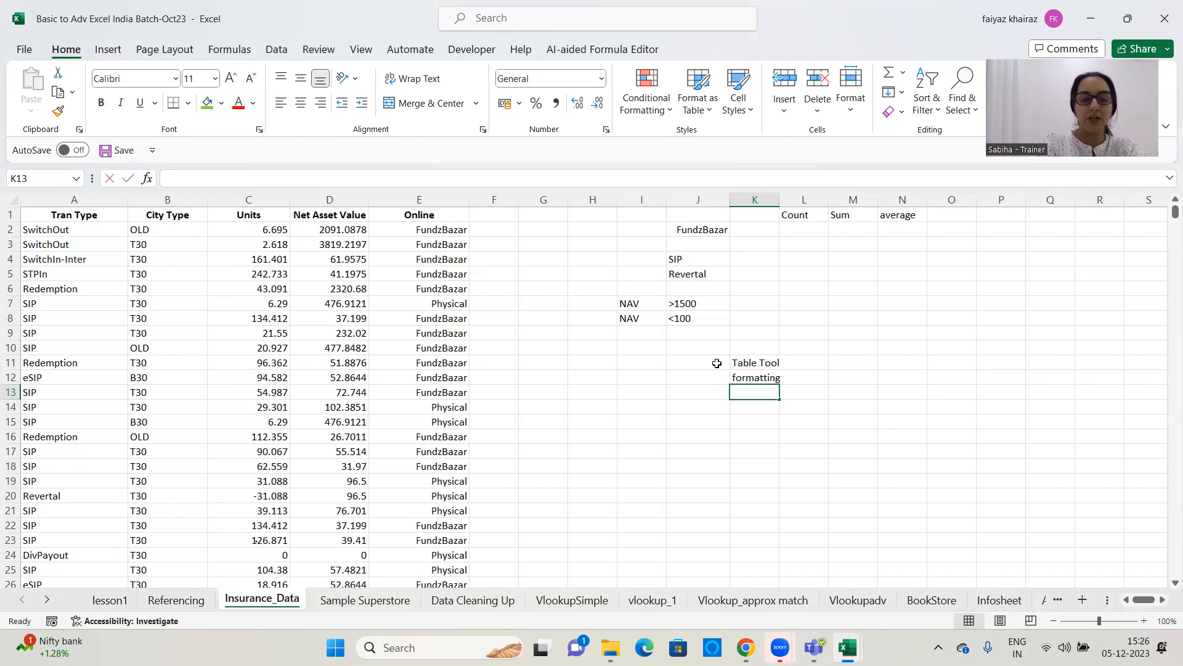
pyautogui.write(' + filter')
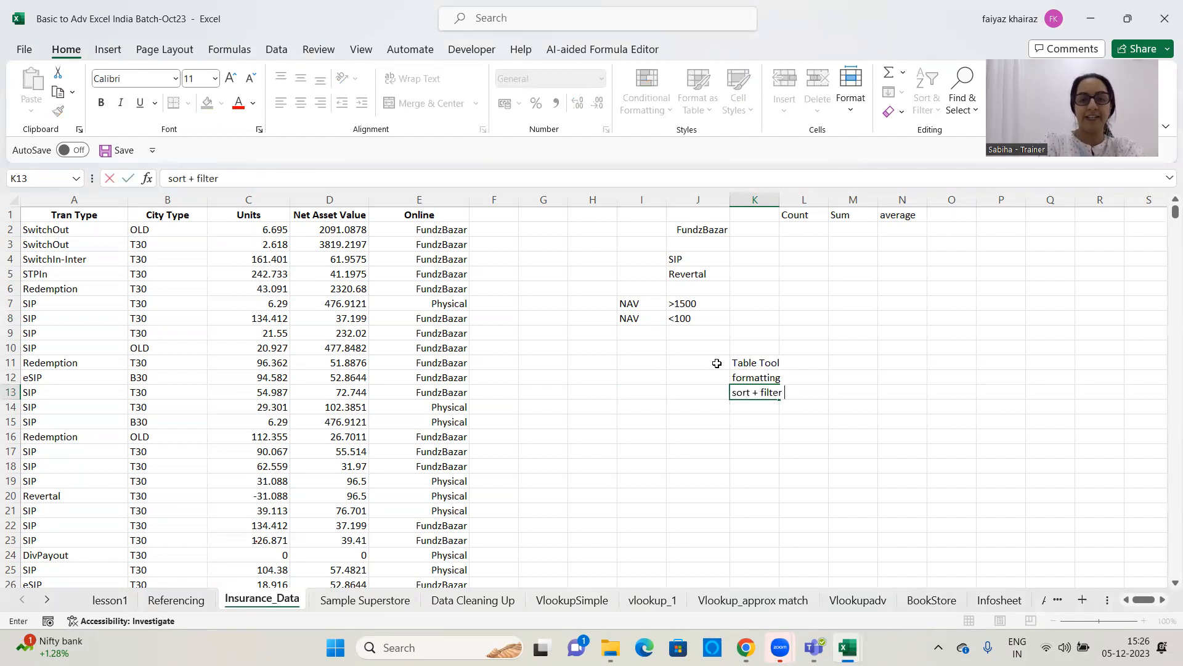
pyautogui.press('Return')
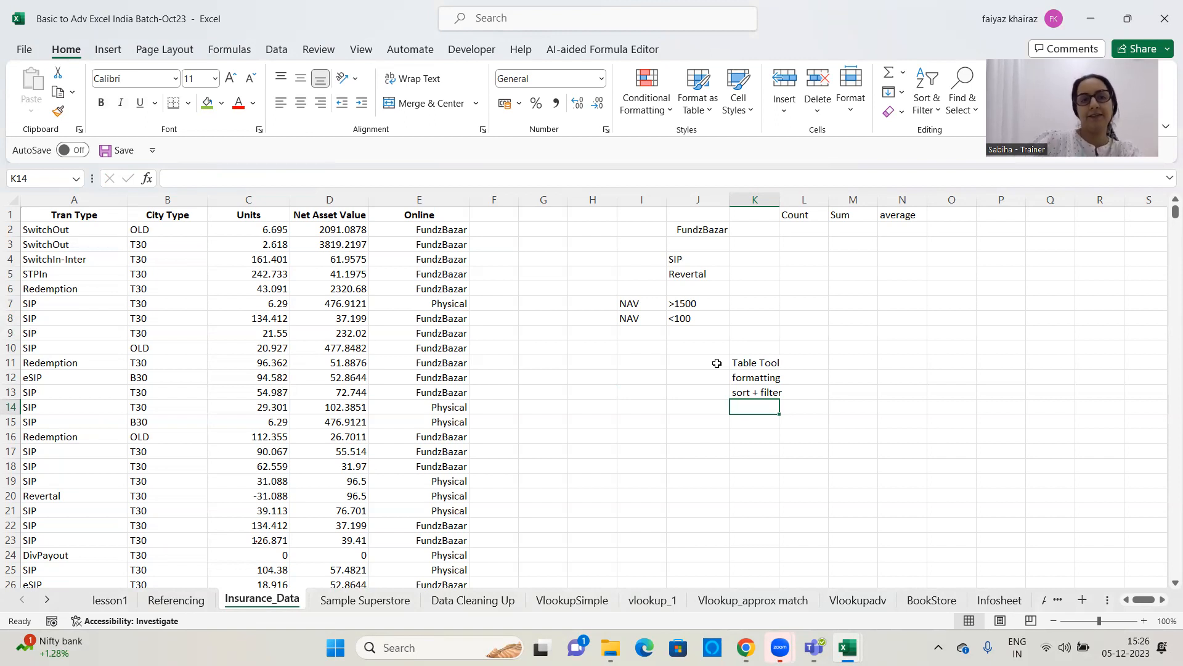
# Enter the note "Scroll within the data the heasders don't get lost" in cell K14
pyautogui.write('Scro')
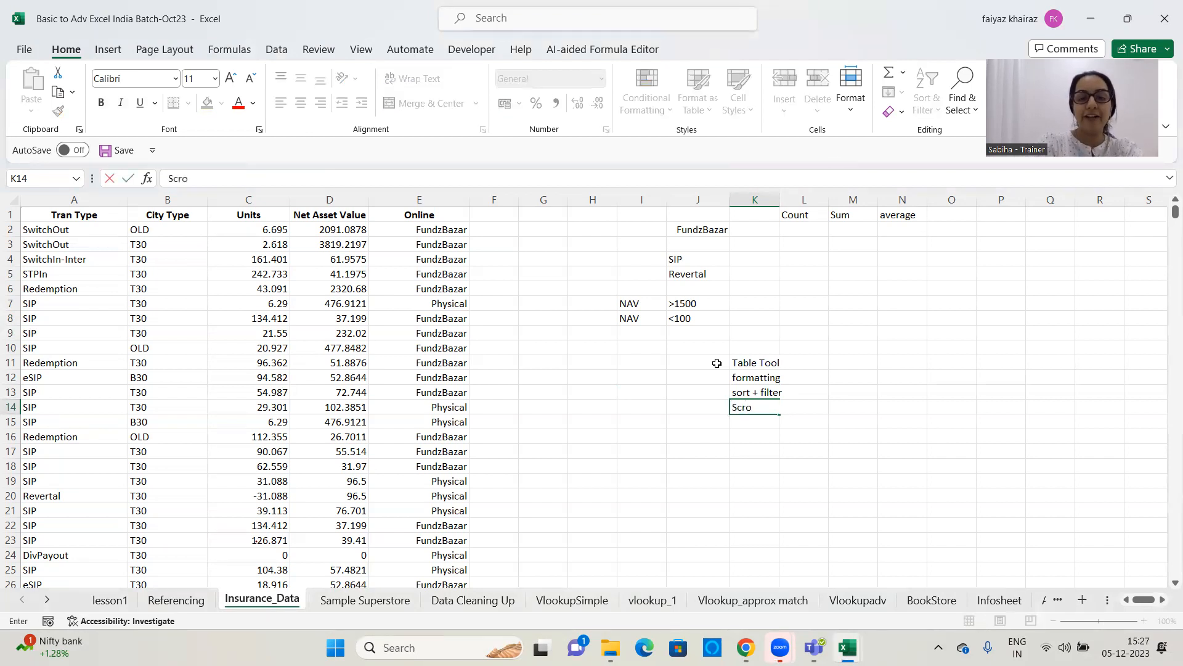
pyautogui.write("ll within the data the heasders don't get lost")
pyautogui.press('Return')
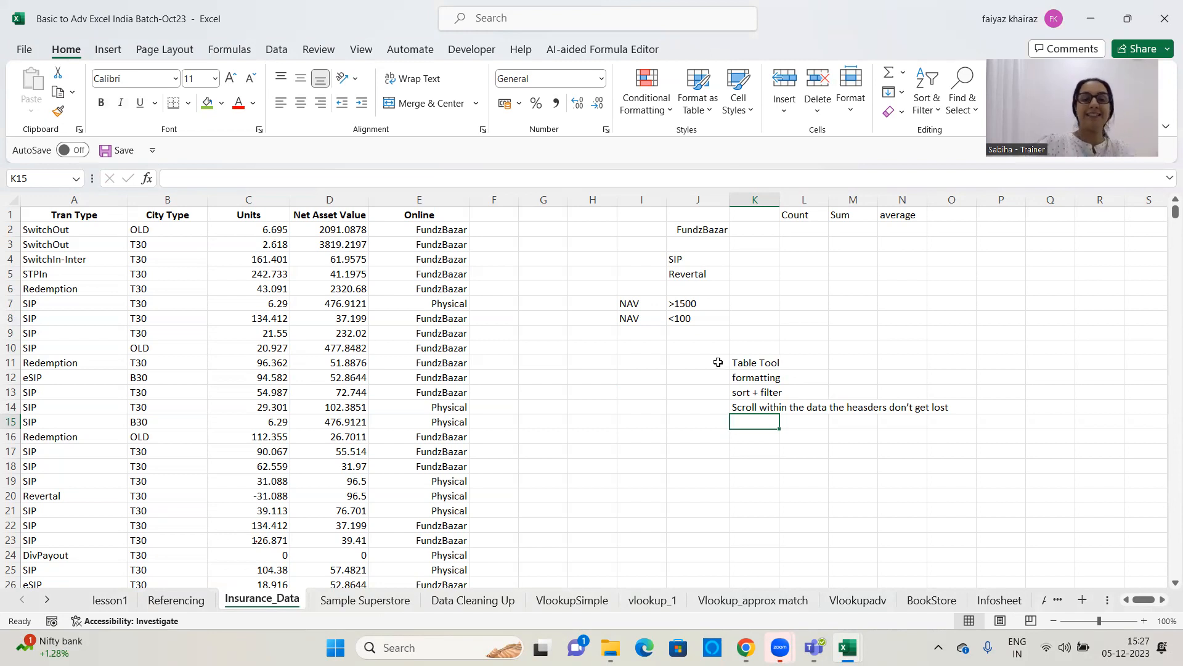
# Enter the note "It used $ sign when create nd hence its abosulte" in cell K15
pyautogui.scroll(-6, 449, 312)
pyautogui.scroll(6, 923, 310)
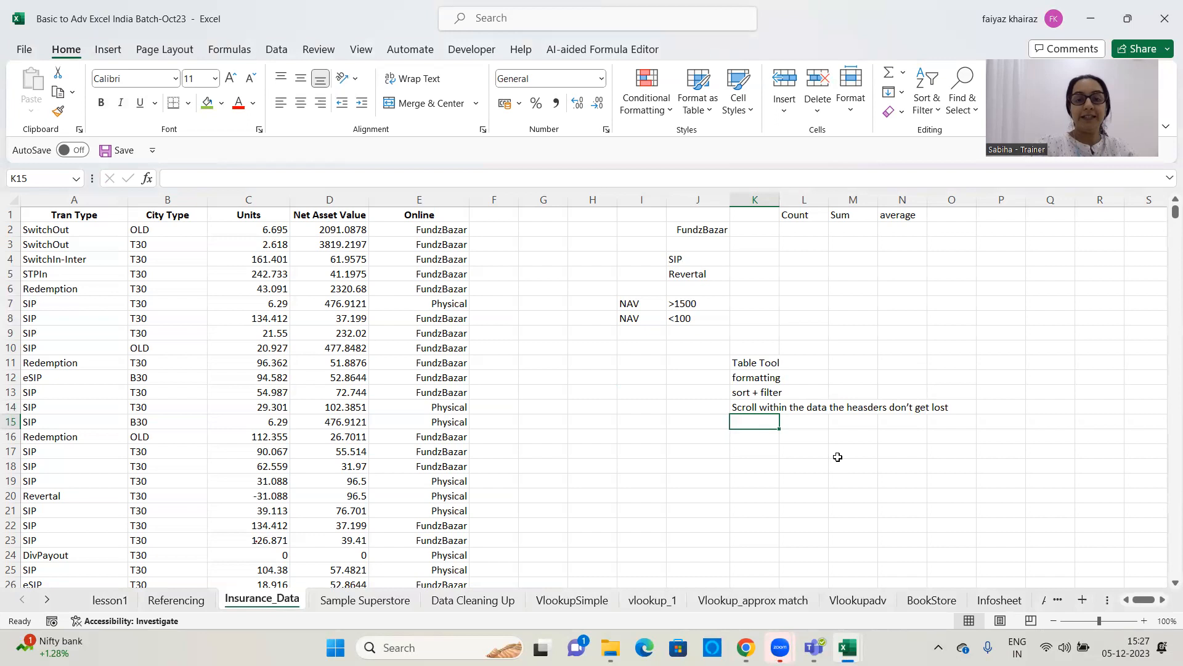
pyautogui.write('It used $ sign when create nd hence its ')
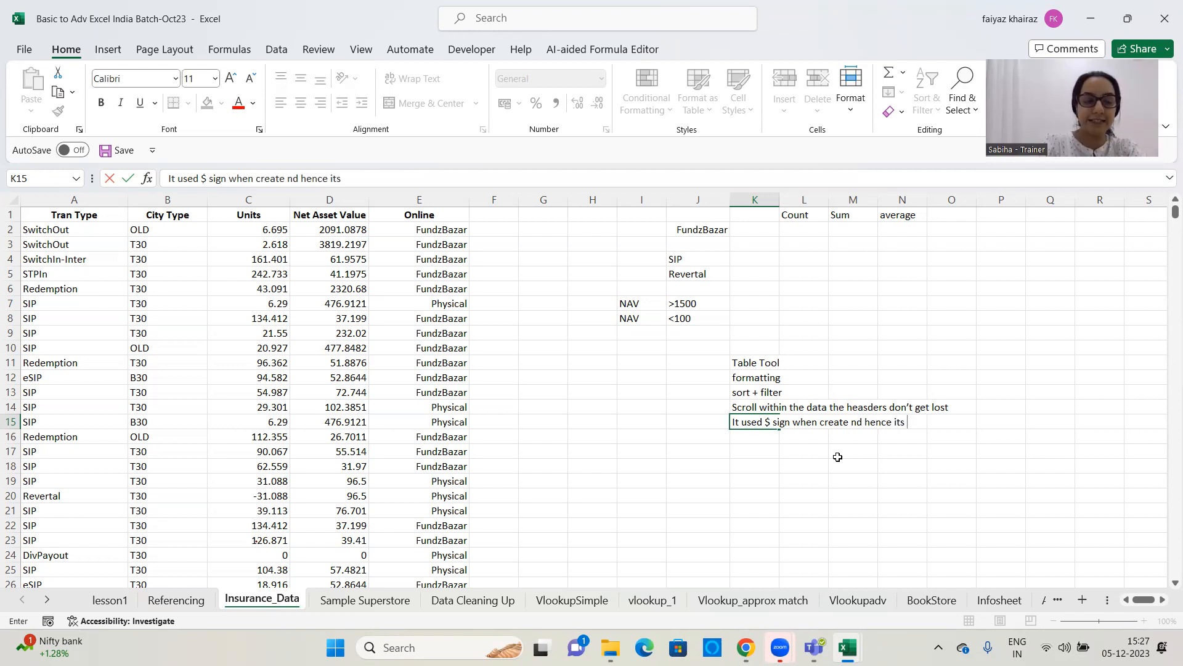
pyautogui.write('abosul')
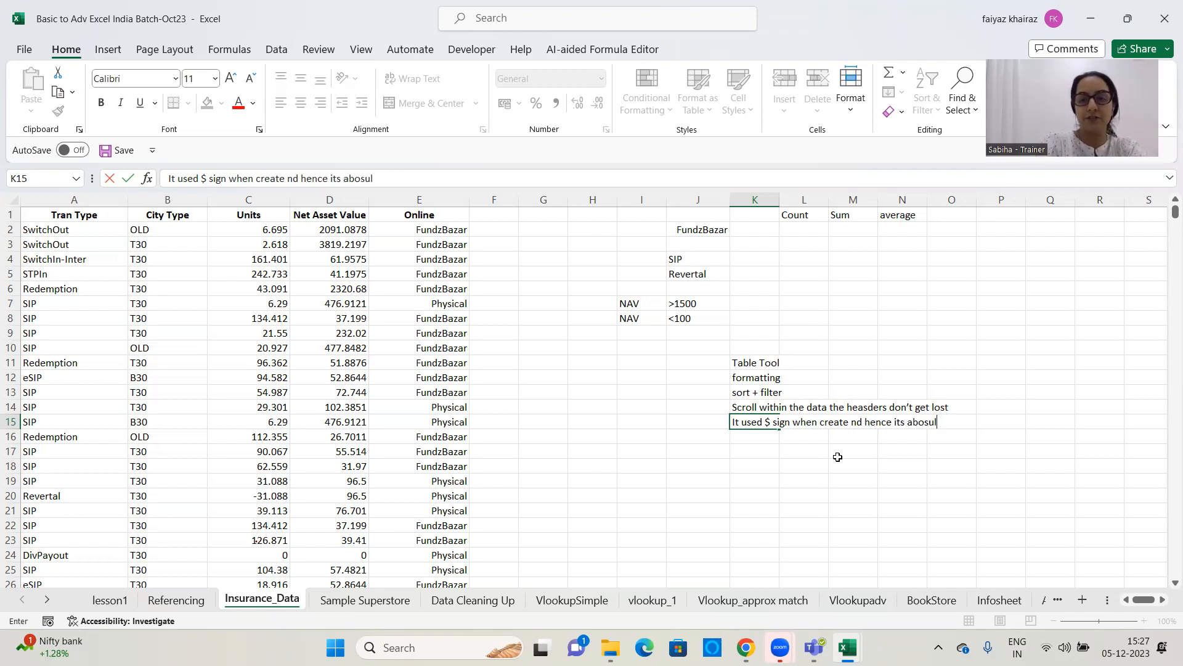
pyautogui.write('te')
pyautogui.press('Return')
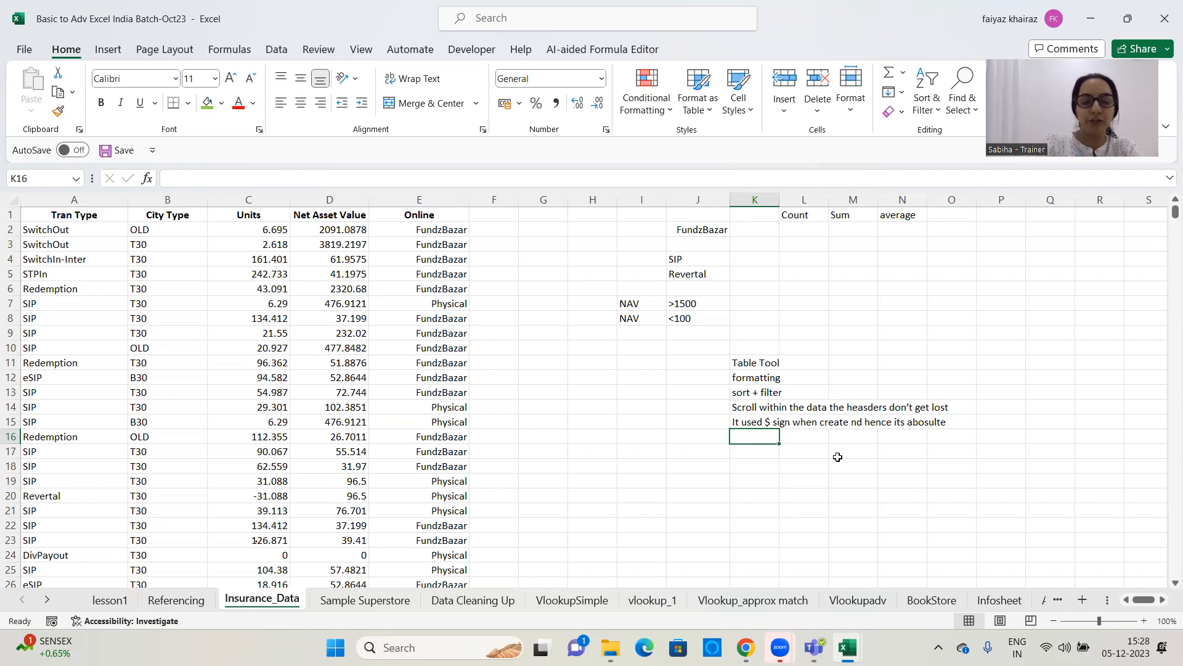
# Enter the note "Pivot table Cn be created" in cell K16
pyautogui.write('Pivot t')
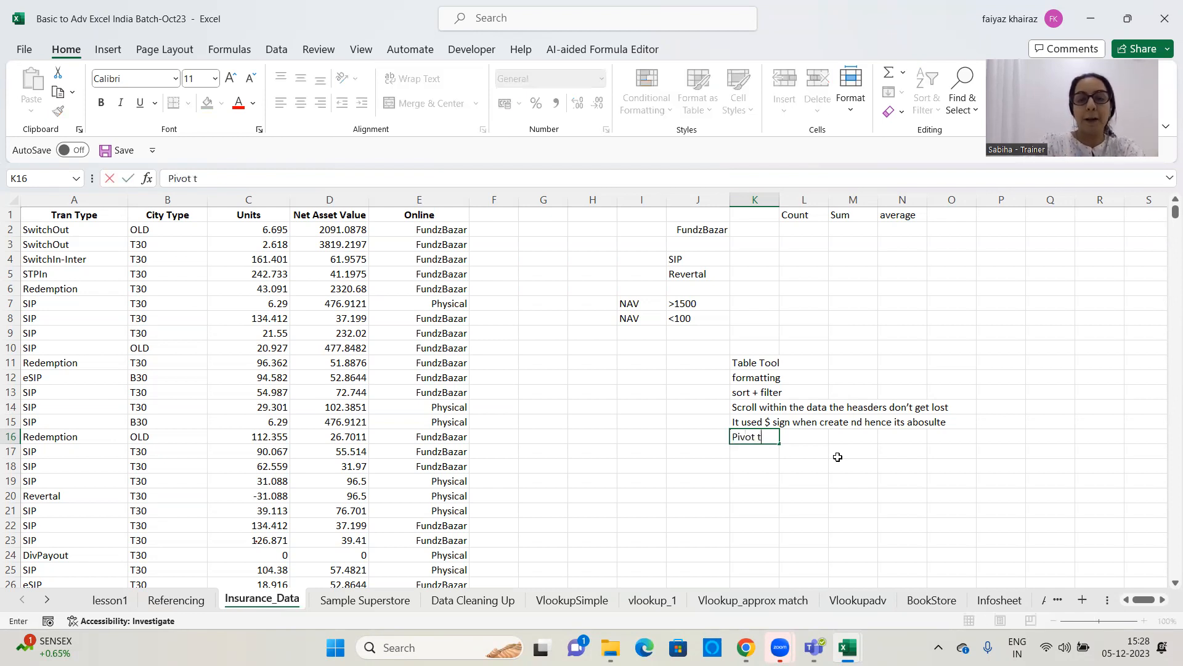
pyautogui.write('able')
pyautogui.press('capslock')
pyautogui.write('C')
pyautogui.press('capslock')
pyautogui.write('n be')
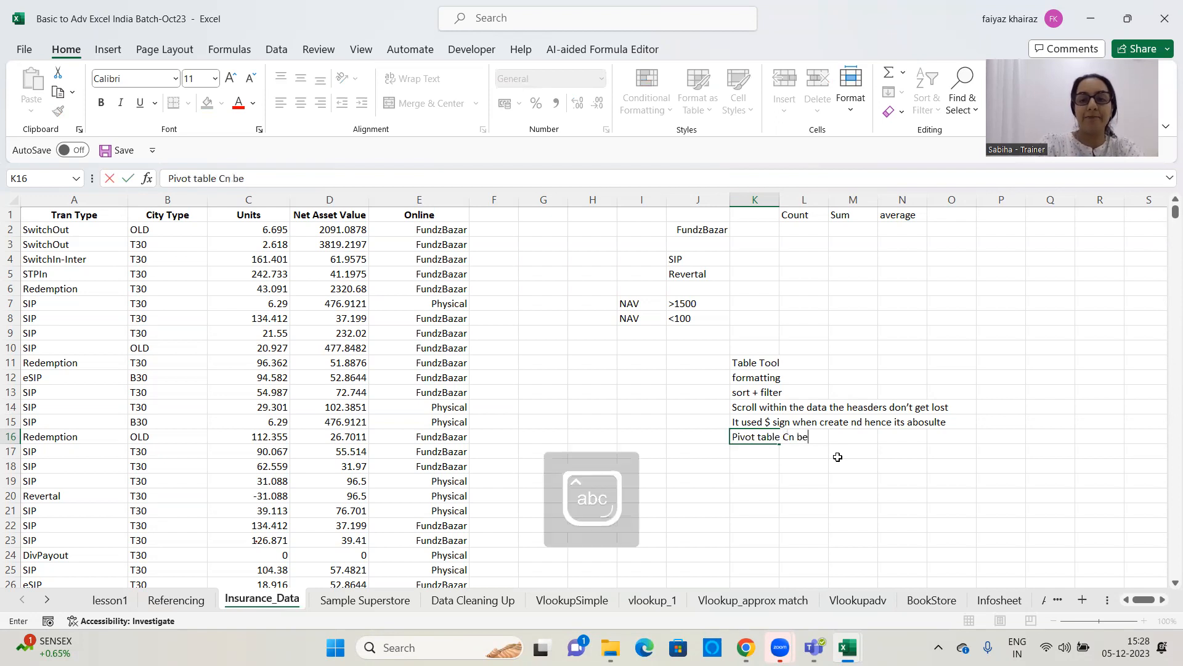
pyautogui.write(' created')
pyautogui.press('Return')
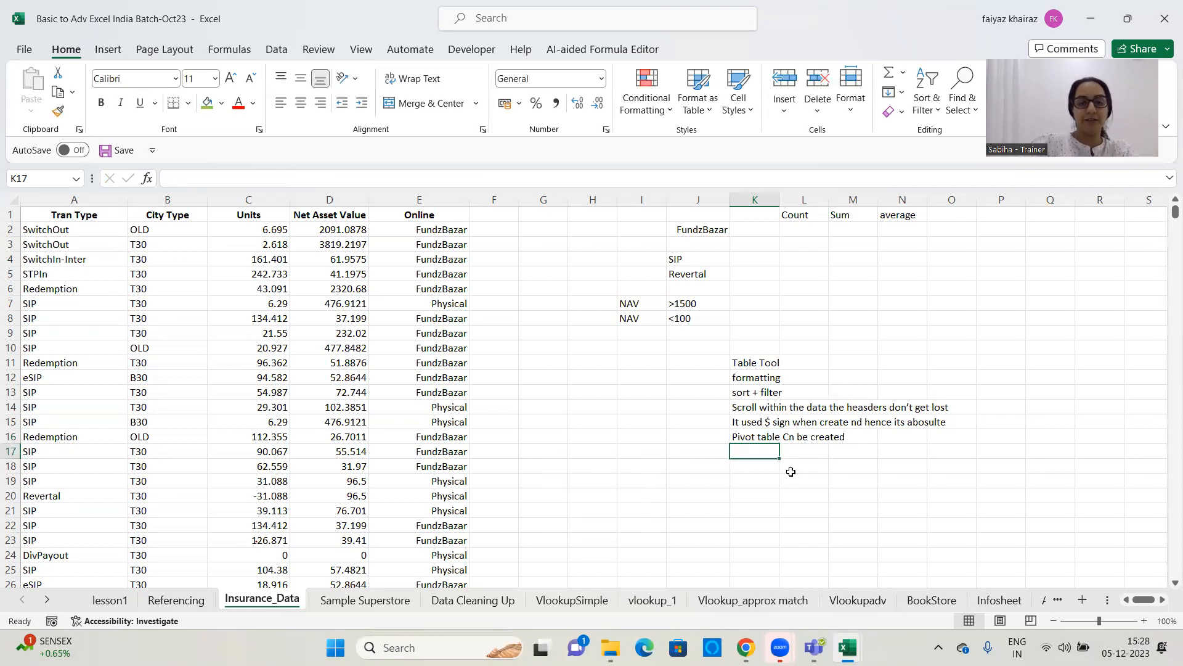
# Enter the note "Silcer to visually filter ur Table" in cell K17, correcting the typing mistakes along the way
pyautogui.write('Silver')
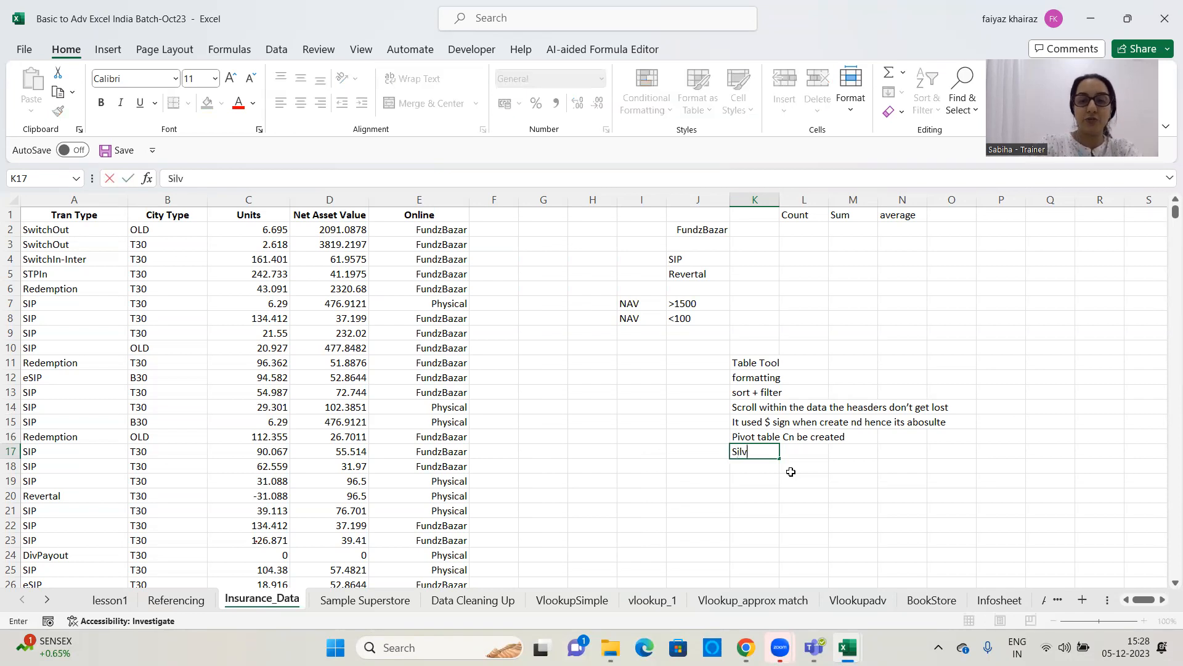
pyautogui.press('BackSpace')
pyautogui.press('BackSpace')
pyautogui.press('BackSpace')
pyautogui.write('c')
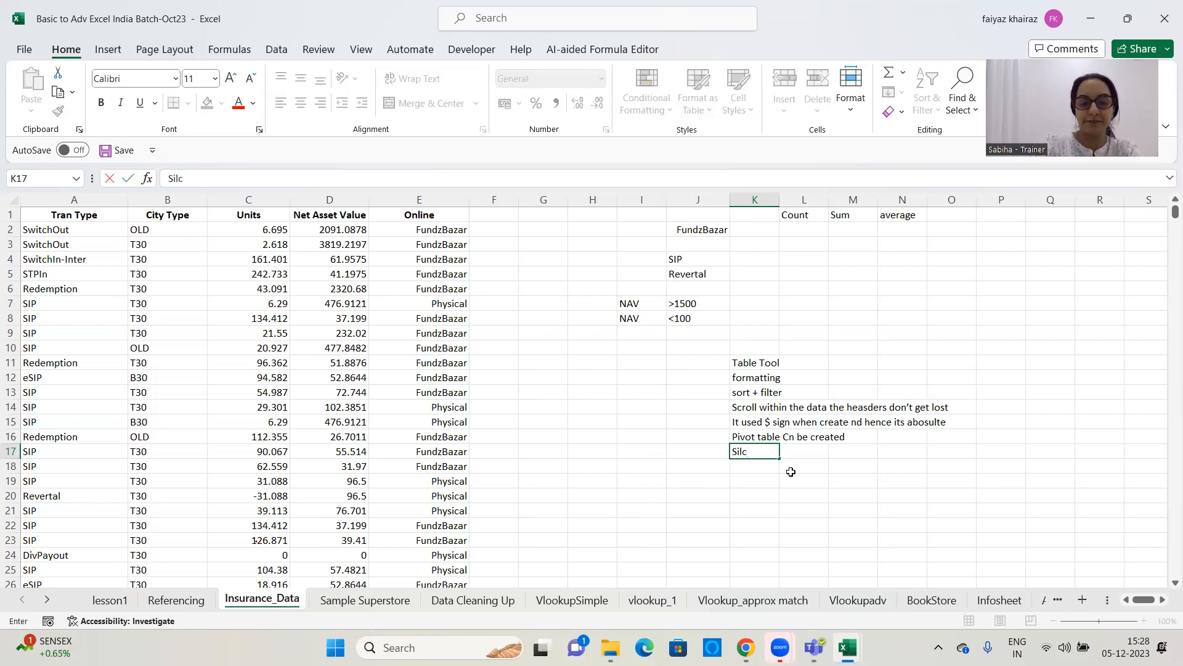
pyautogui.write('er to visuallt')
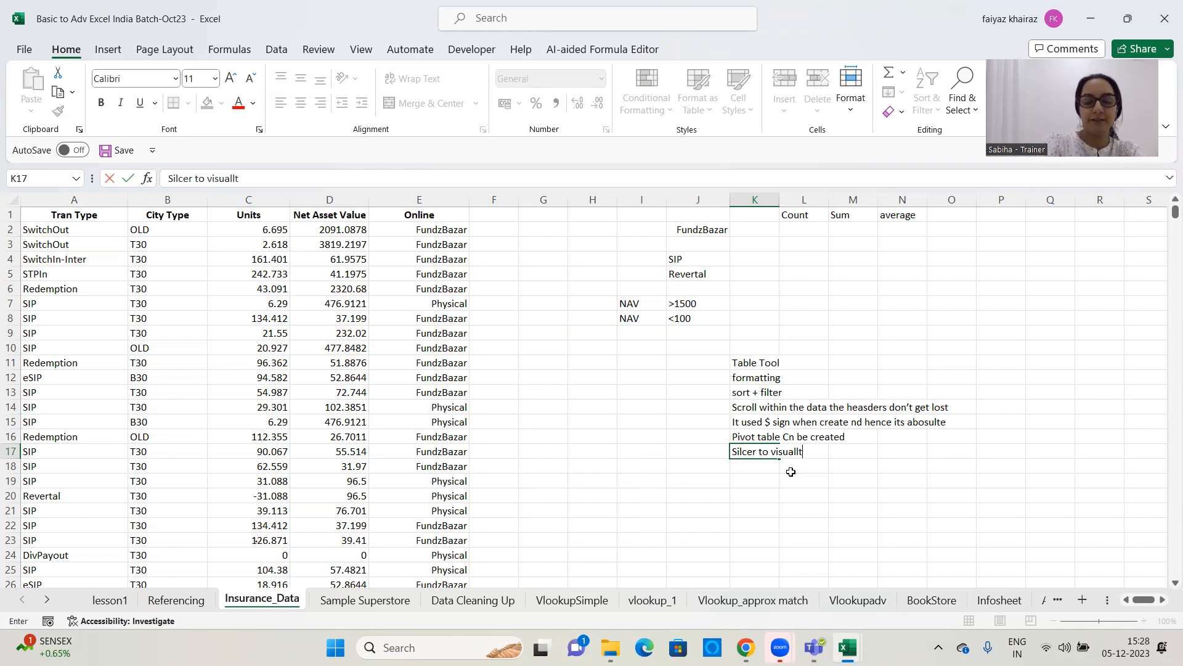
pyautogui.press('BackSpace')
pyautogui.write('y fiklter')
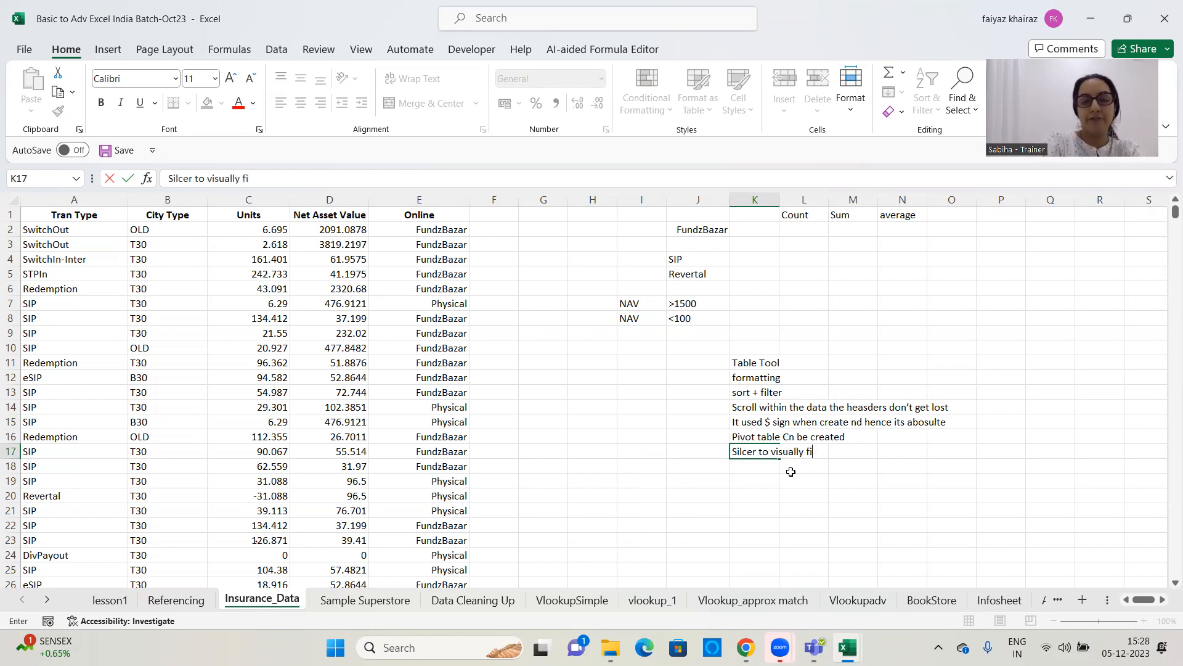
pyautogui.press('BackSpace')
pyautogui.press('BackSpace')
pyautogui.press('BackSpace')
pyautogui.press('BackSpace')
pyautogui.press('BackSpace')
pyautogui.press('BackSpace')
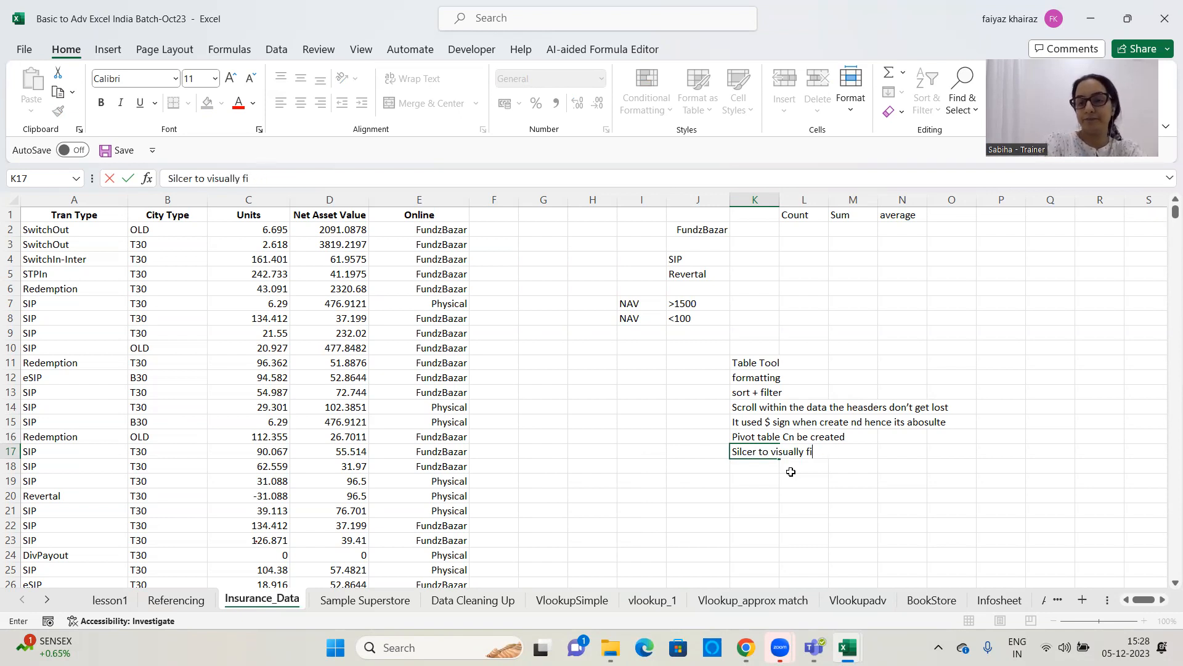
pyautogui.write('lter ur OP')
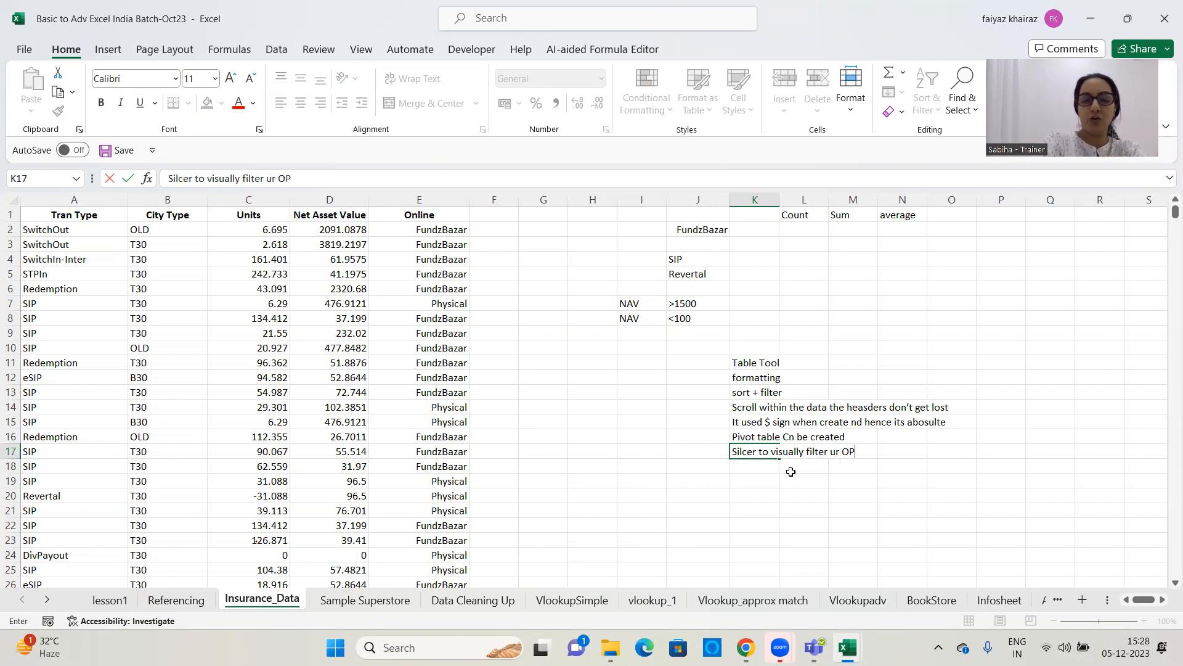
pyautogui.press('BackSpace')
pyautogui.press('BackSpace')
pyautogui.write('Tan')
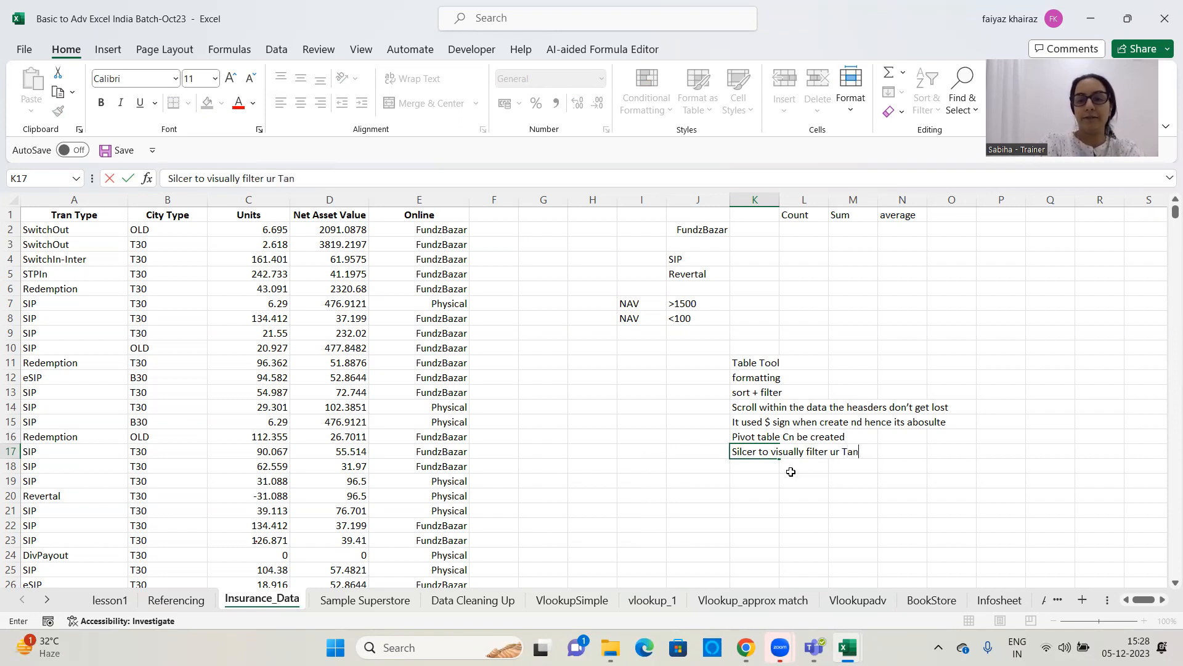
pyautogui.press('BackSpace')
pyautogui.write('bke')
pyautogui.write('===')
pyautogui.press('BackSpace')
pyautogui.press('BackSpace')
pyautogui.press('BackSpace')
pyautogui.press('BackSpace')
pyautogui.press('BackSpace')
pyautogui.press('BackSpace')
pyautogui.write('ble')
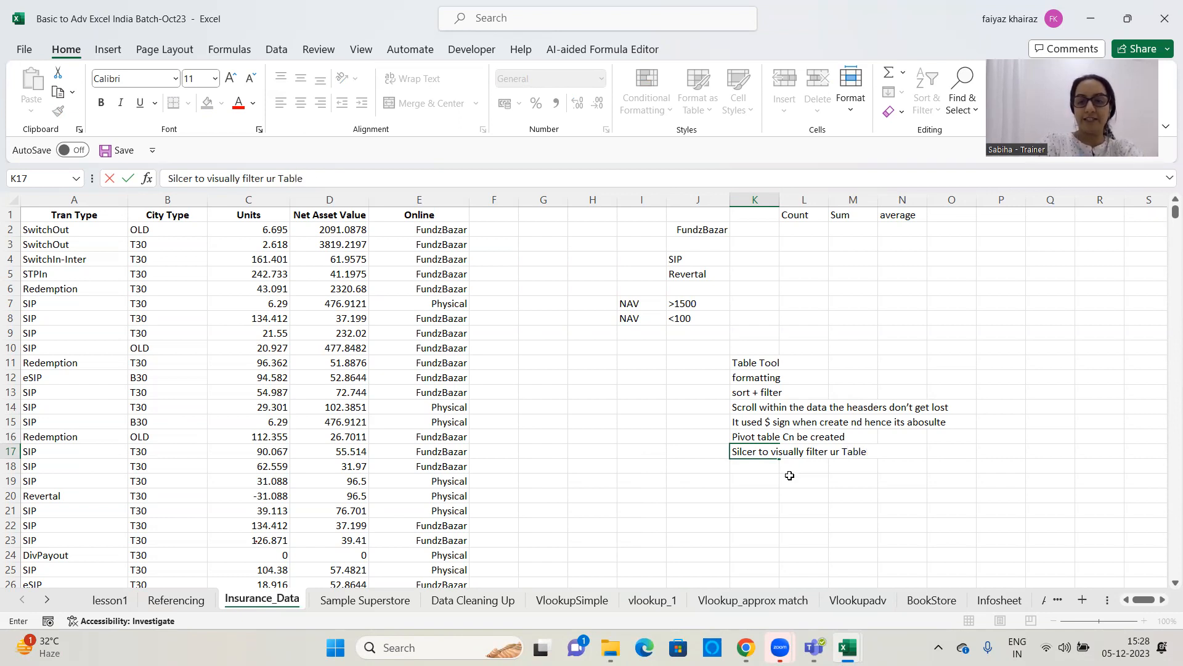
pyautogui.press('Return')
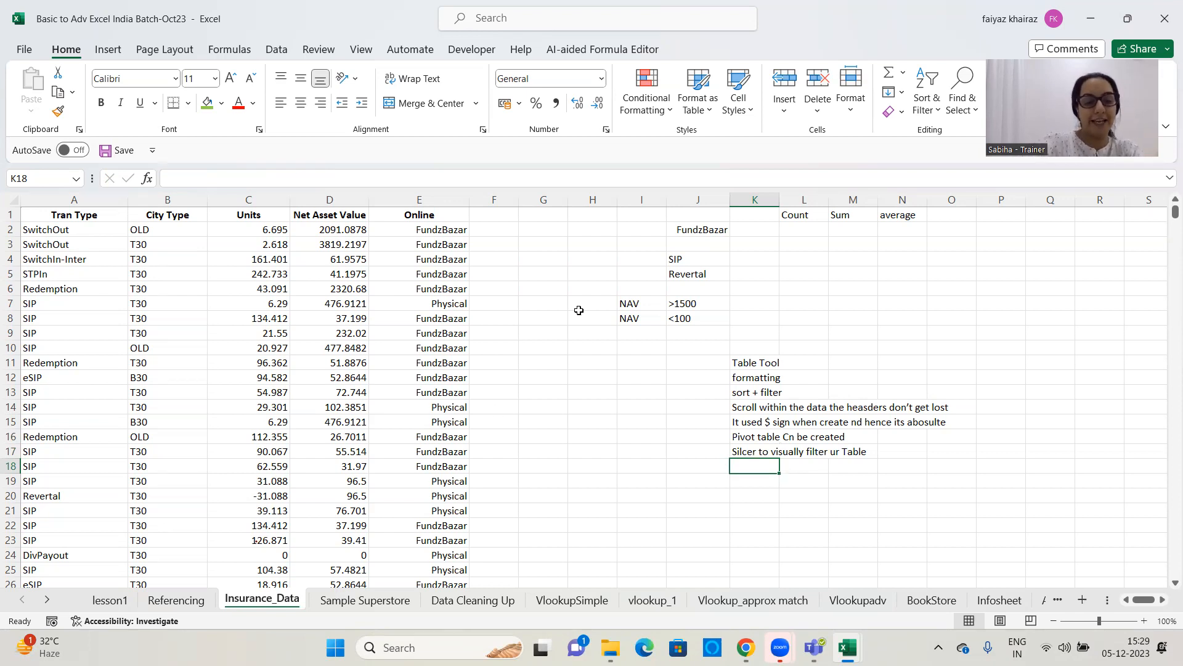
# Enter the note "Total row at the end" in cell K18
pyautogui.write('Total row at the end')
pyautogui.press('Return')
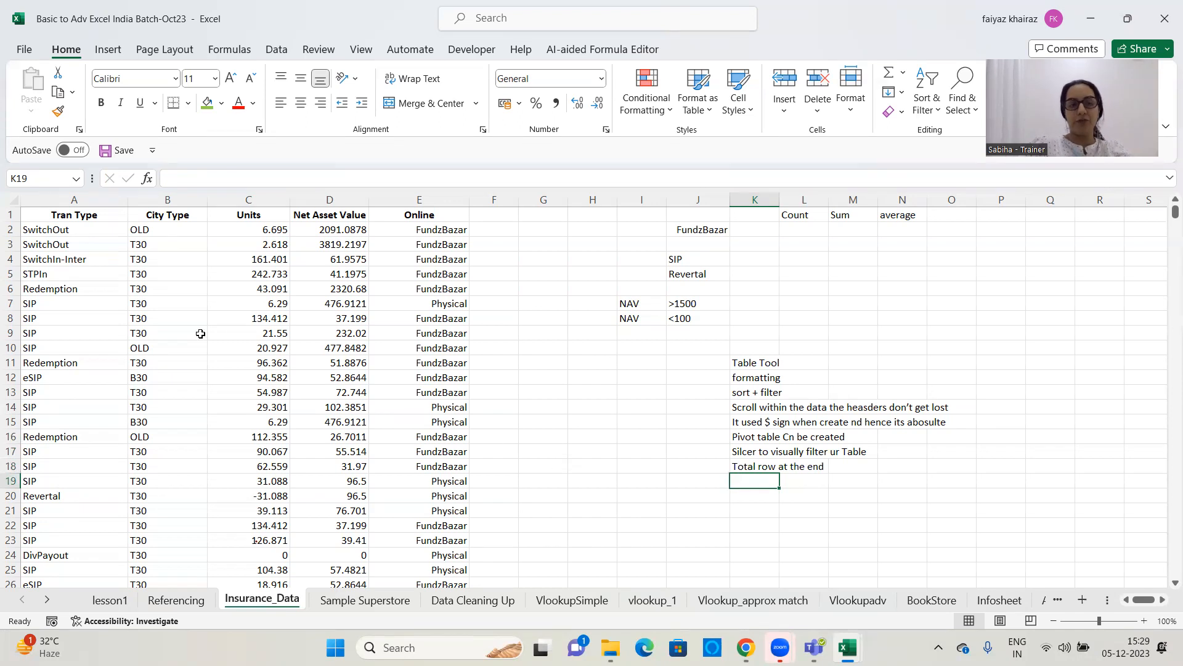
# Select the whole data block starting from cell C10, and select the entire sheet starting from the empty cell N8
pyautogui.click(220, 344)
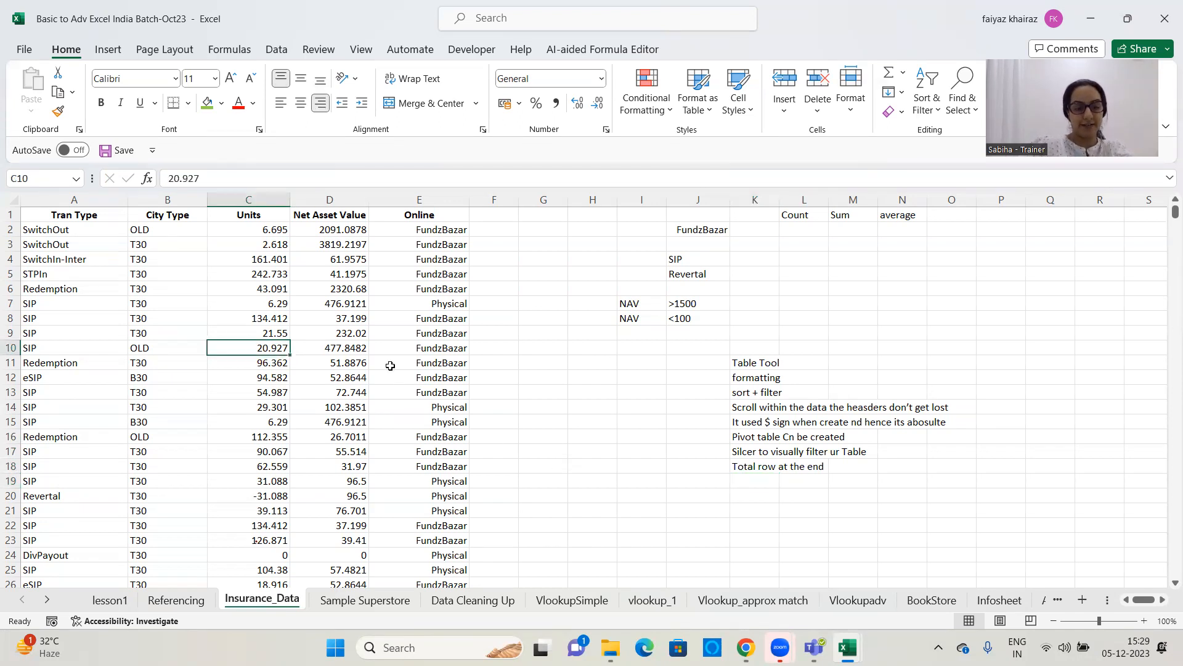
pyautogui.hotkey('ctrl', 'a')
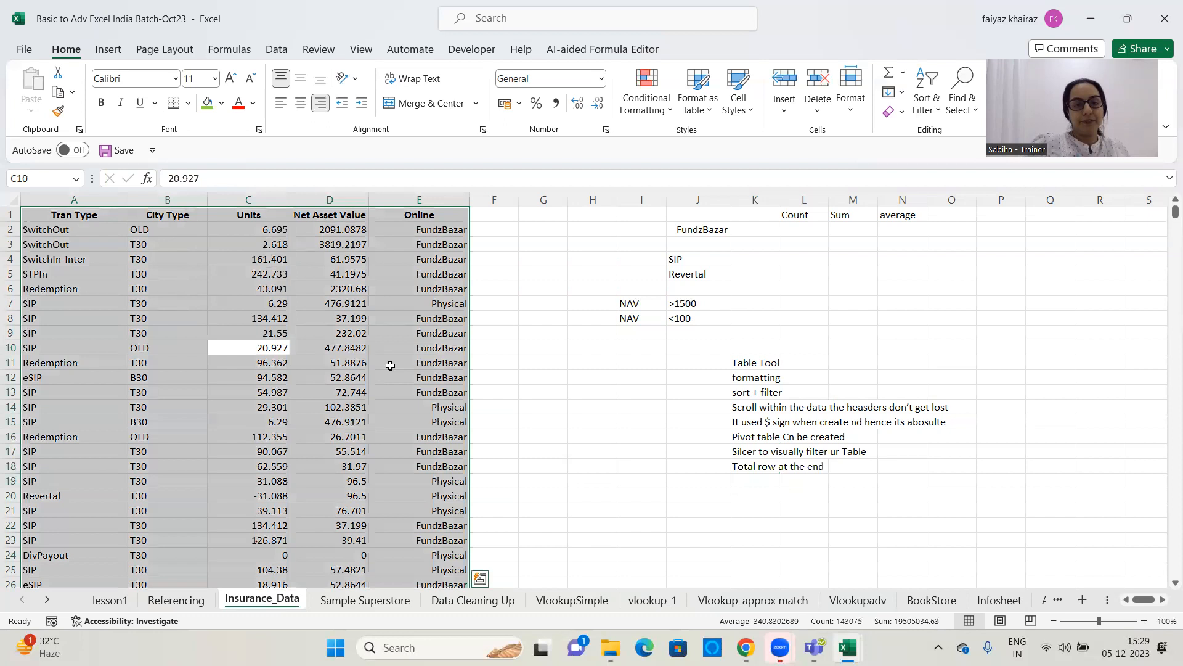
pyautogui.click(896, 321)
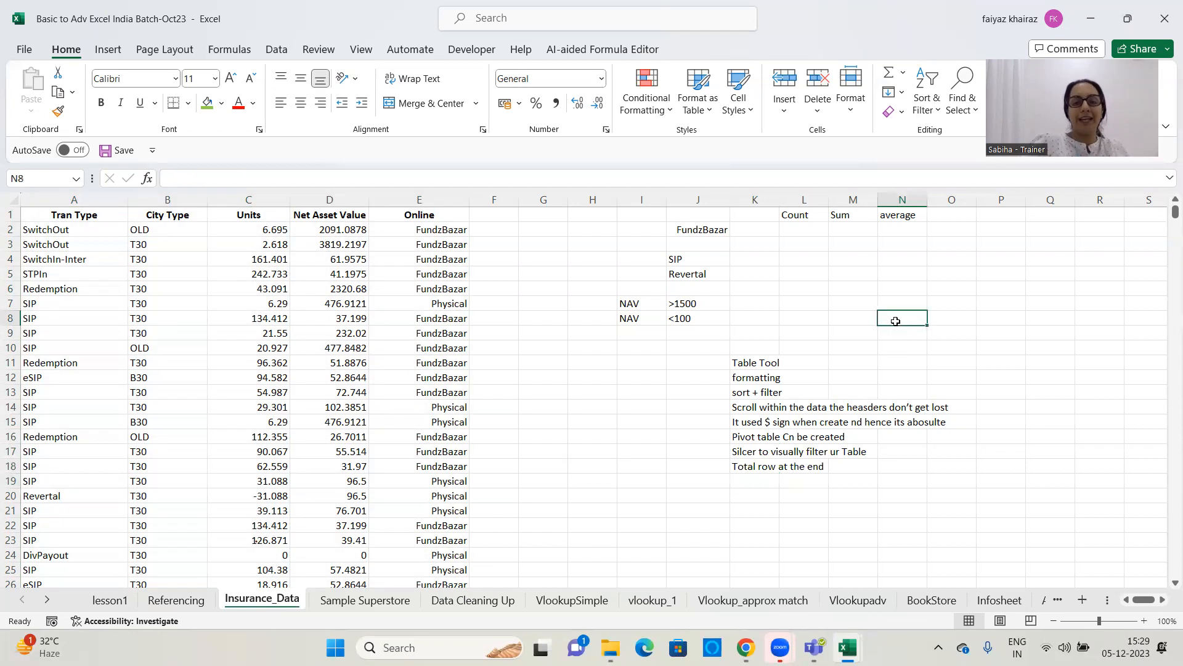
pyautogui.hotkey('ctrl', 'a')
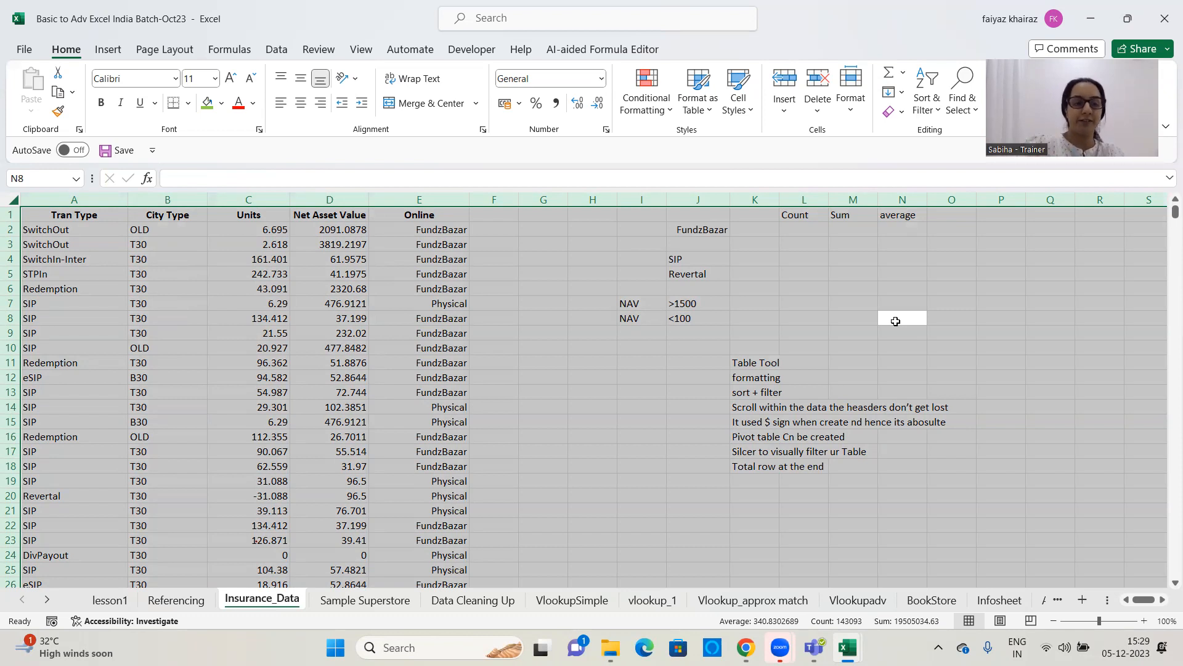
# Convert the whole data block A1:E28615 into a table, keeping the option that the table has headers
pyautogui.click(258, 393)
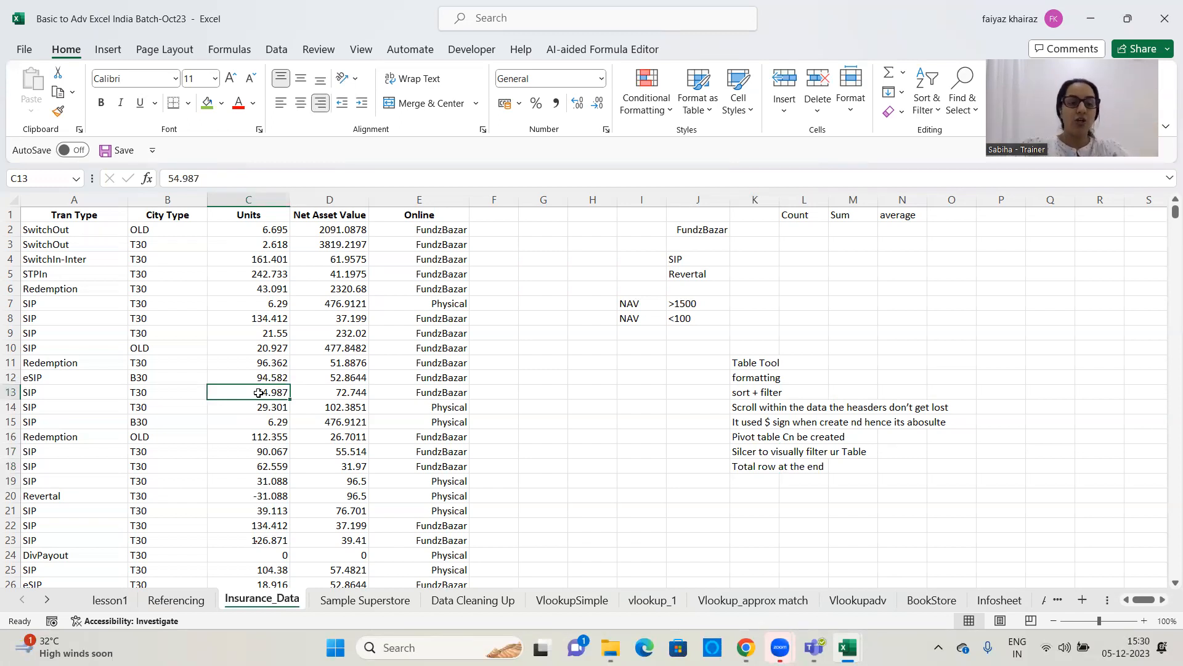
pyautogui.hotkey('ctrl', 'a')
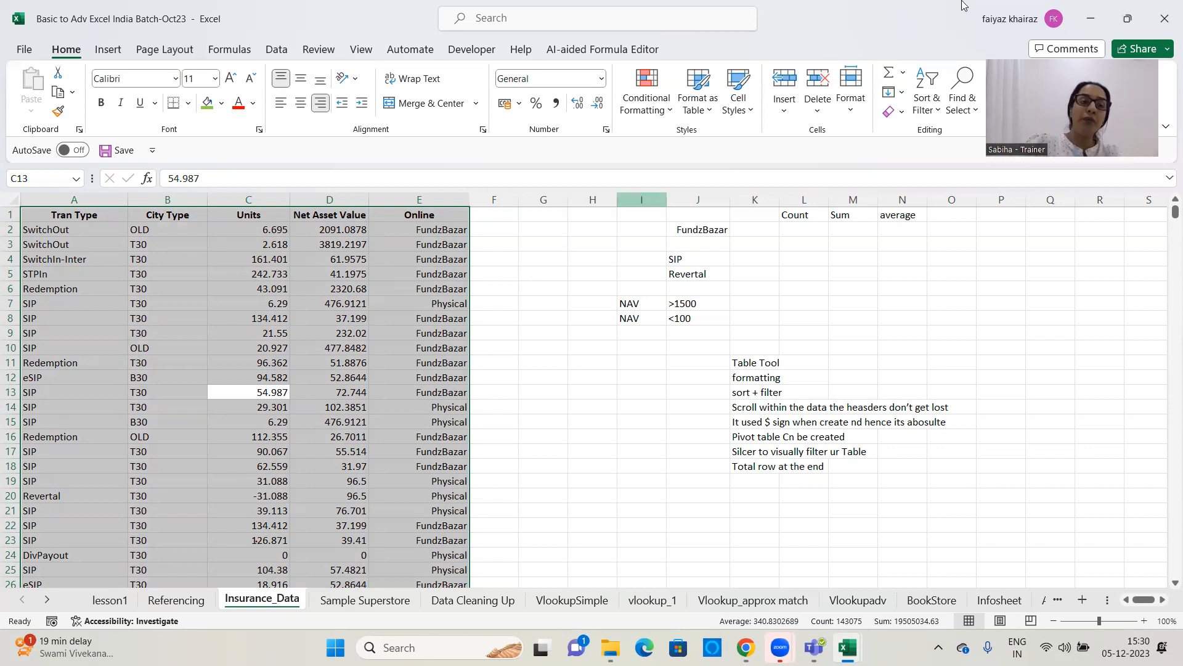
pyautogui.click(106, 50)
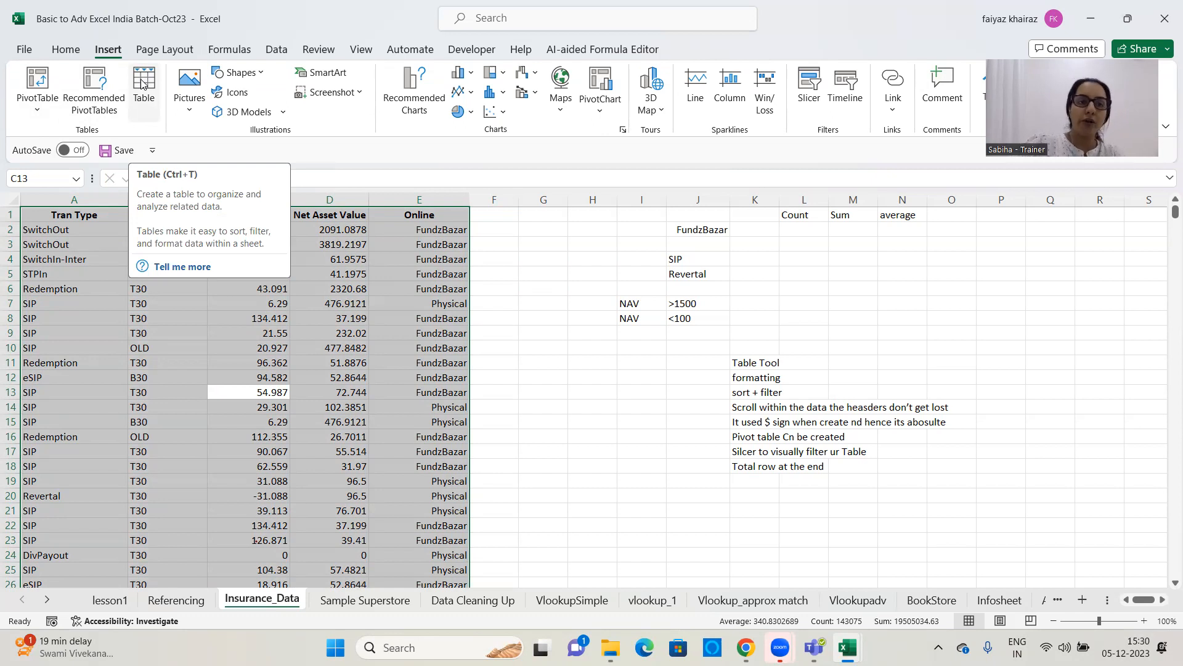
pyautogui.click(143, 83)
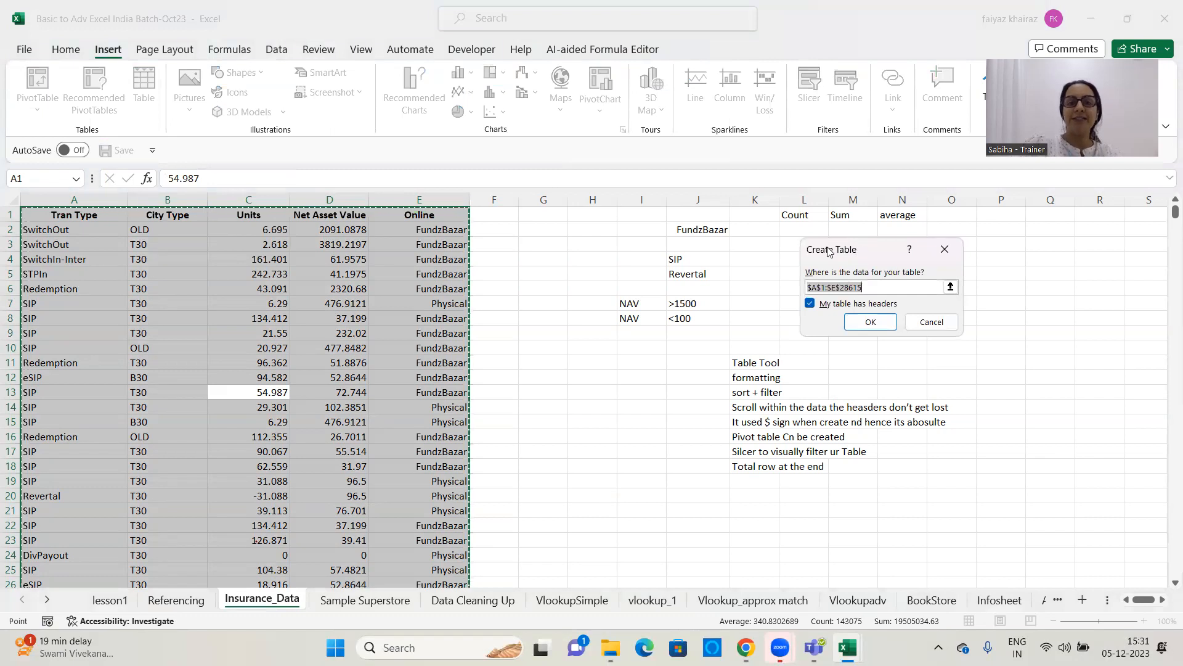
pyautogui.moveTo(829, 252); pyautogui.dragTo(358, 124)
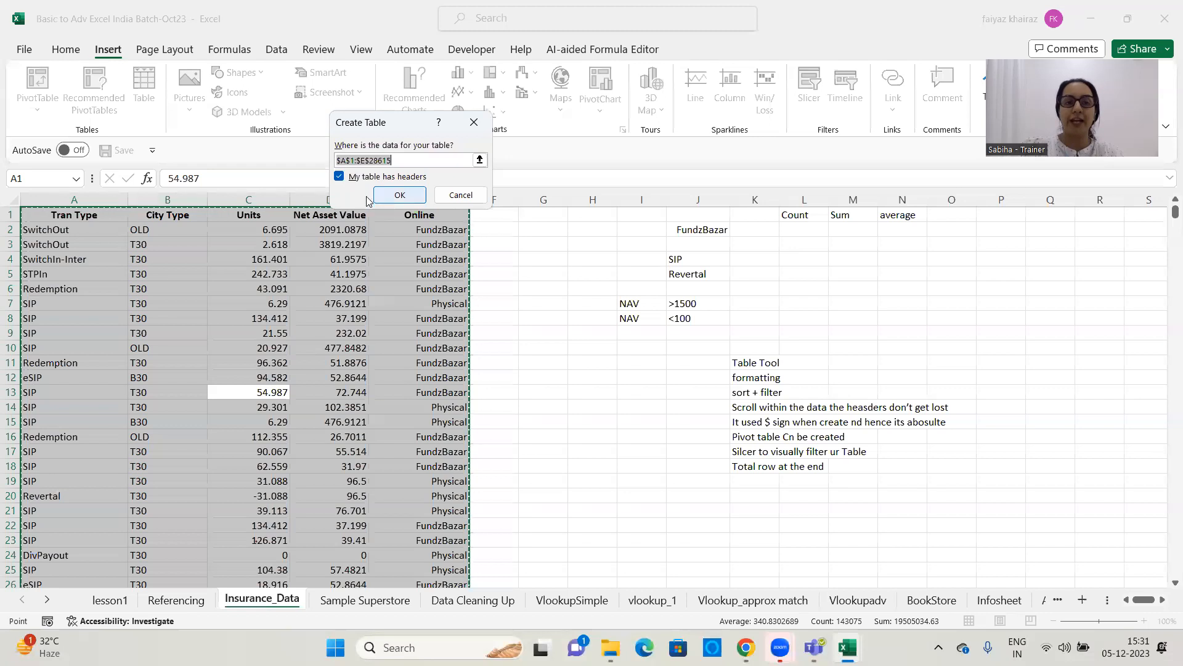
pyautogui.click(339, 177)
pyautogui.click(339, 177)
pyautogui.click(339, 178)
pyautogui.click(339, 177)
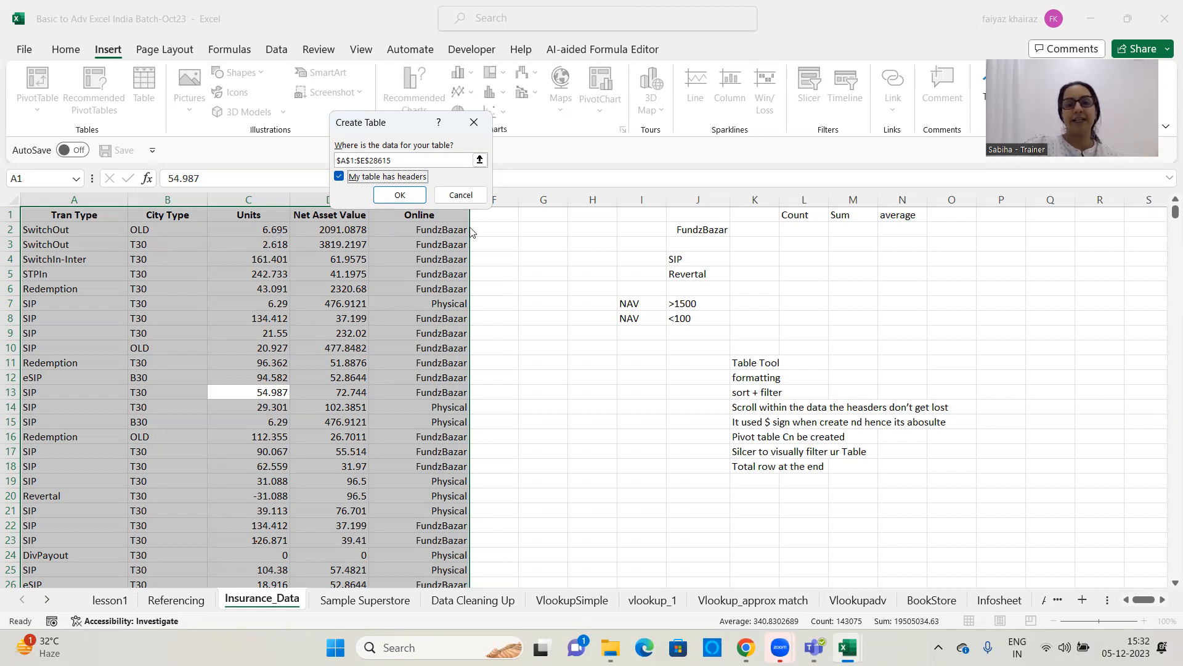
pyautogui.click(382, 179)
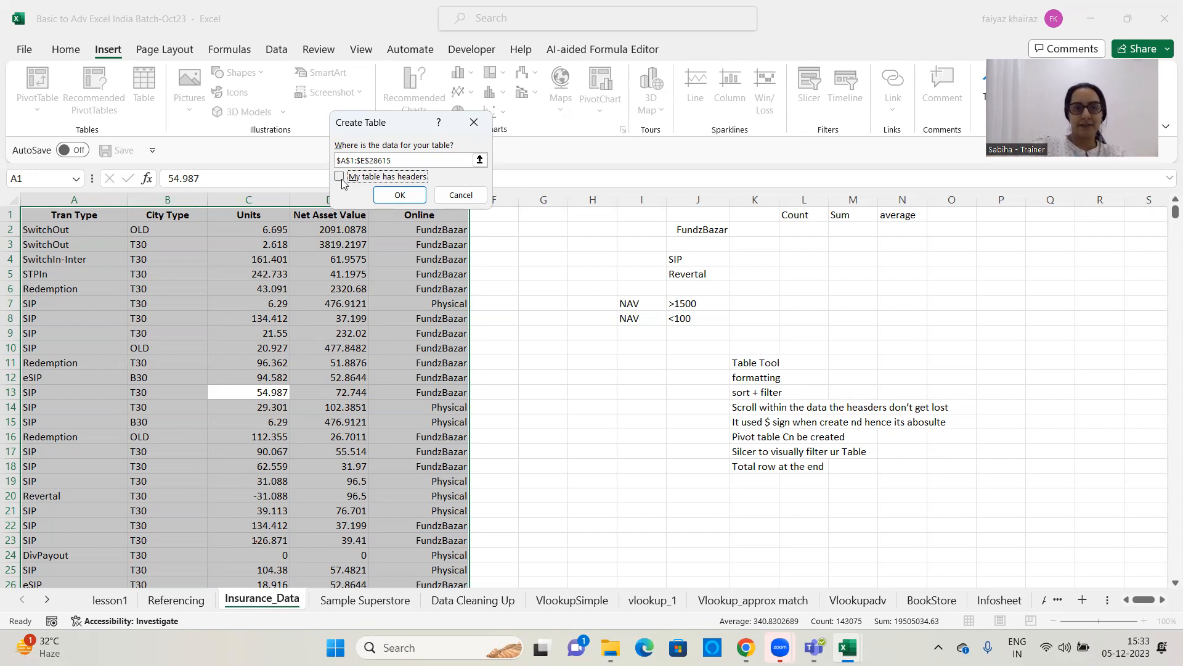
pyautogui.click(340, 176)
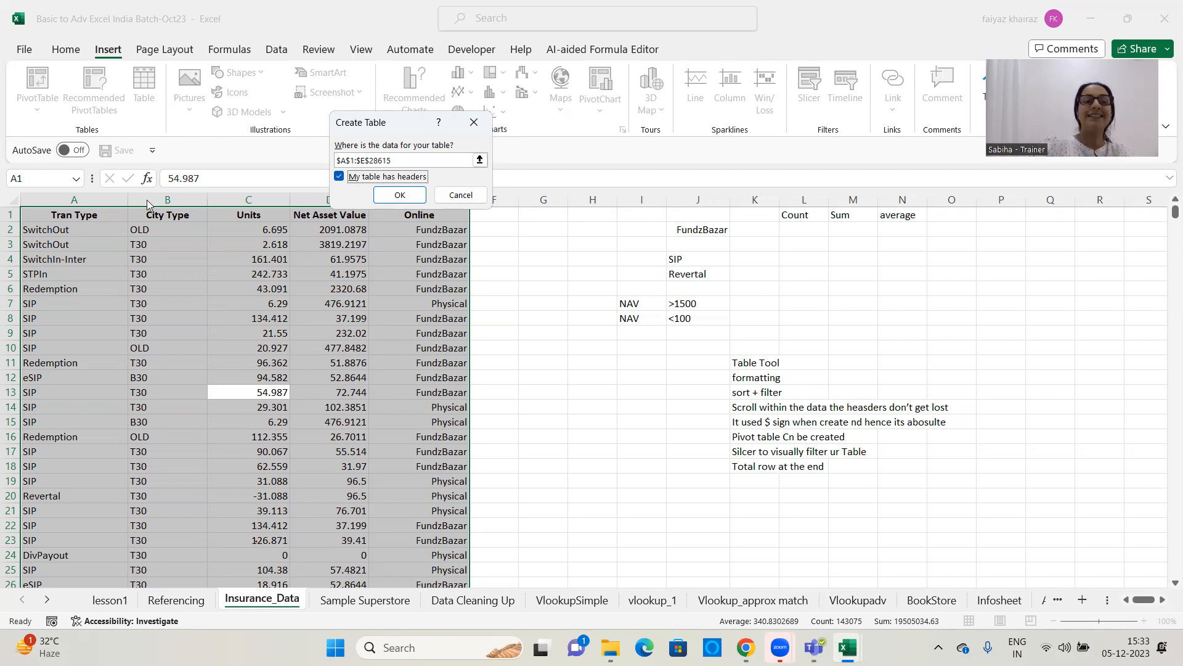
pyautogui.click(418, 194)
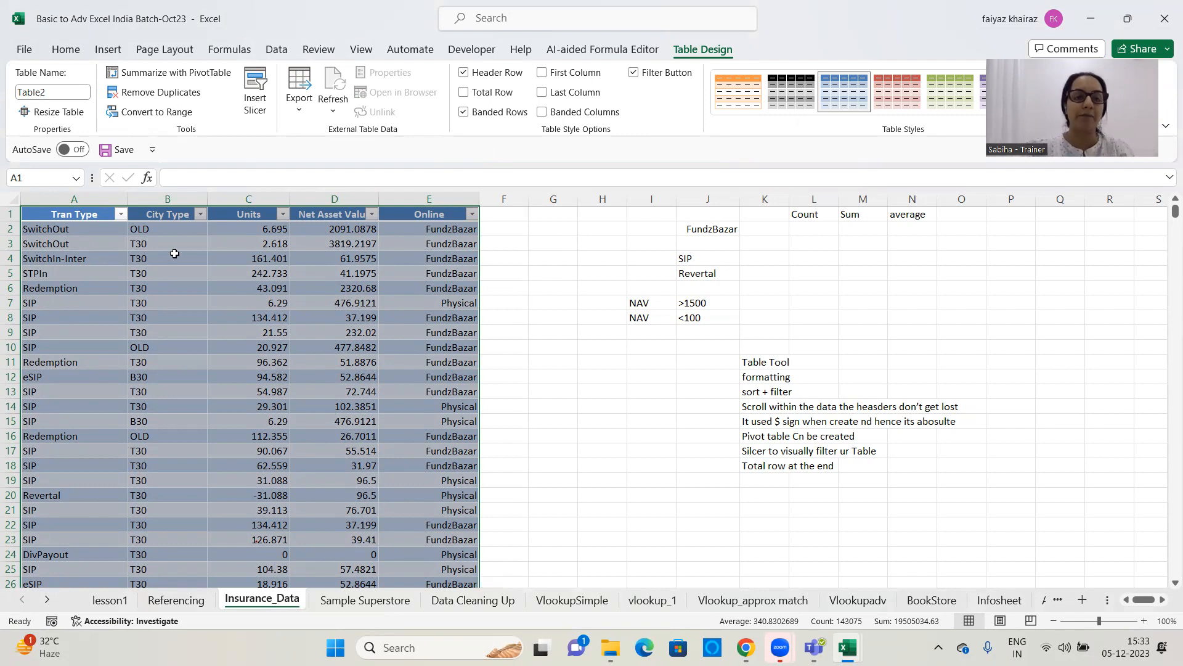
# Try the black banded style on the table, and settle on the green banded table style
pyautogui.click(192, 312)
pyautogui.scroll(-6, 196, 303)
pyautogui.scroll(-7, 200, 299)
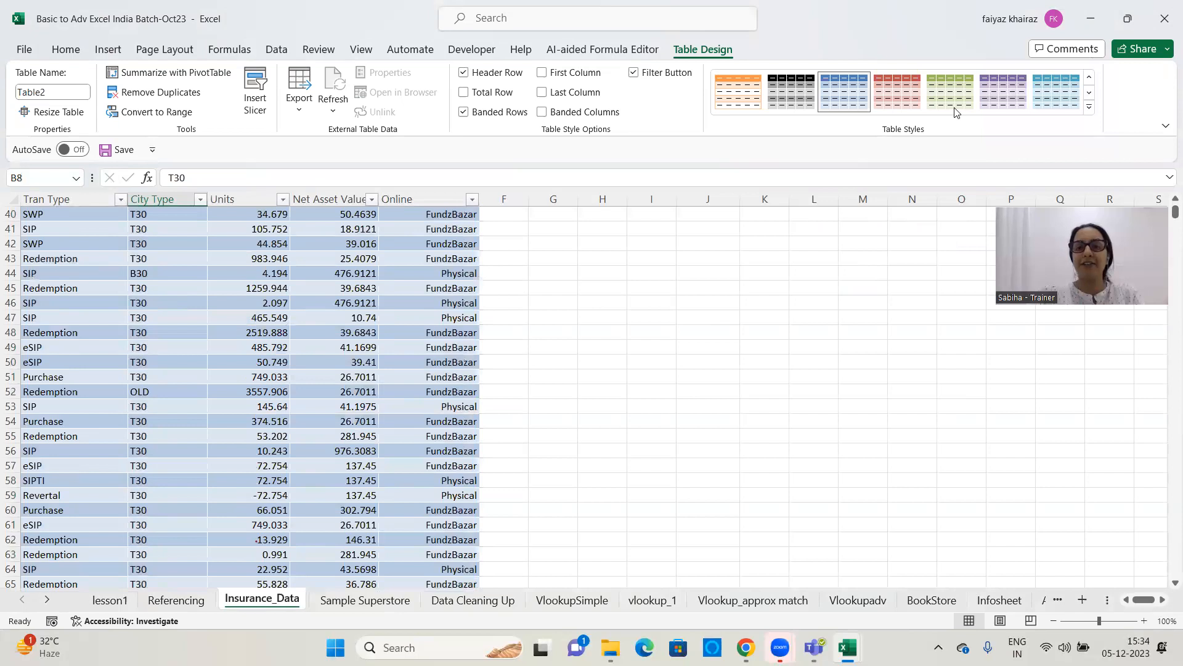
pyautogui.click(791, 92)
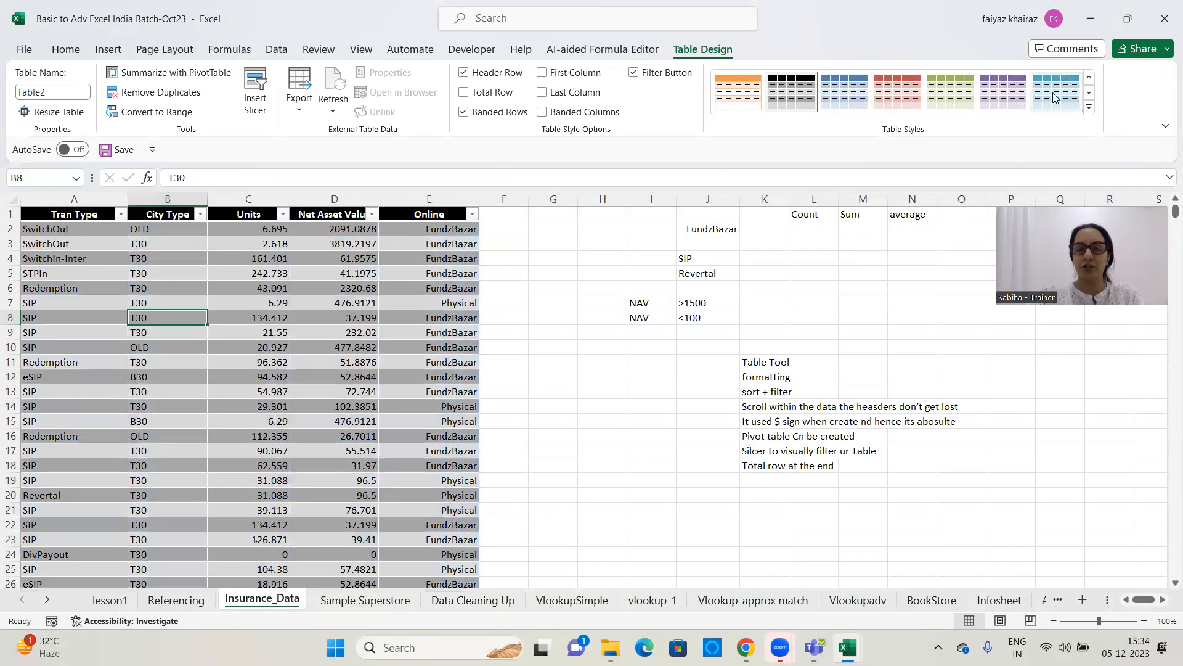
pyautogui.click(950, 93)
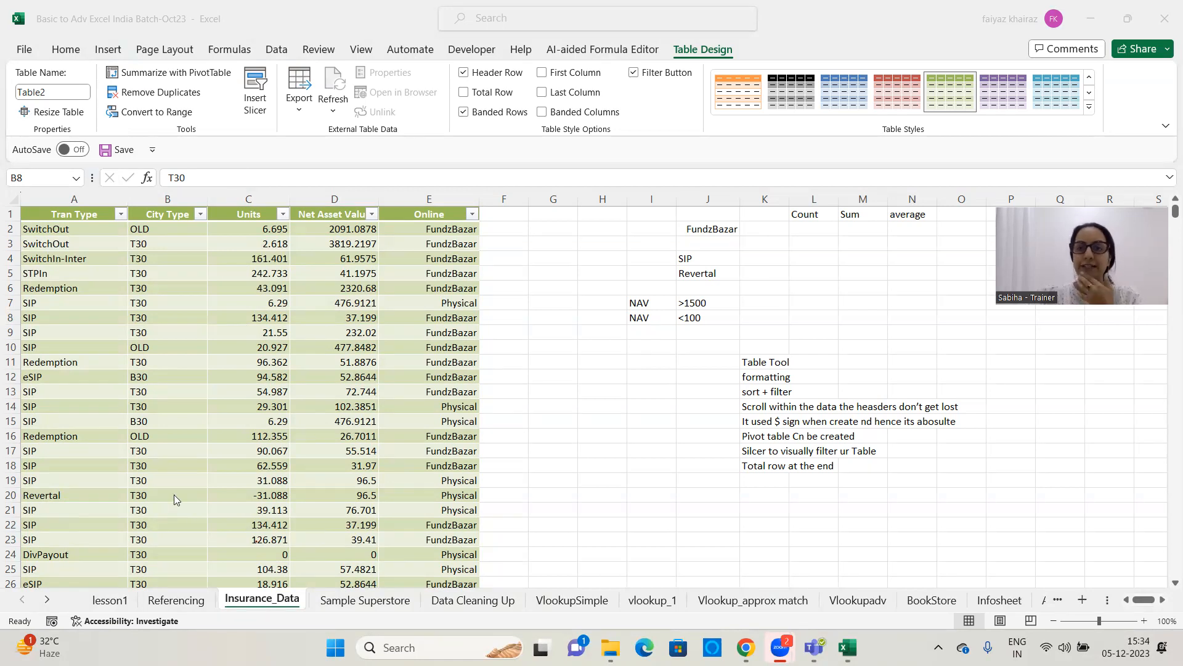
# Examine the sort and filter options of the City Type column without applying any
pyautogui.click(248, 275)
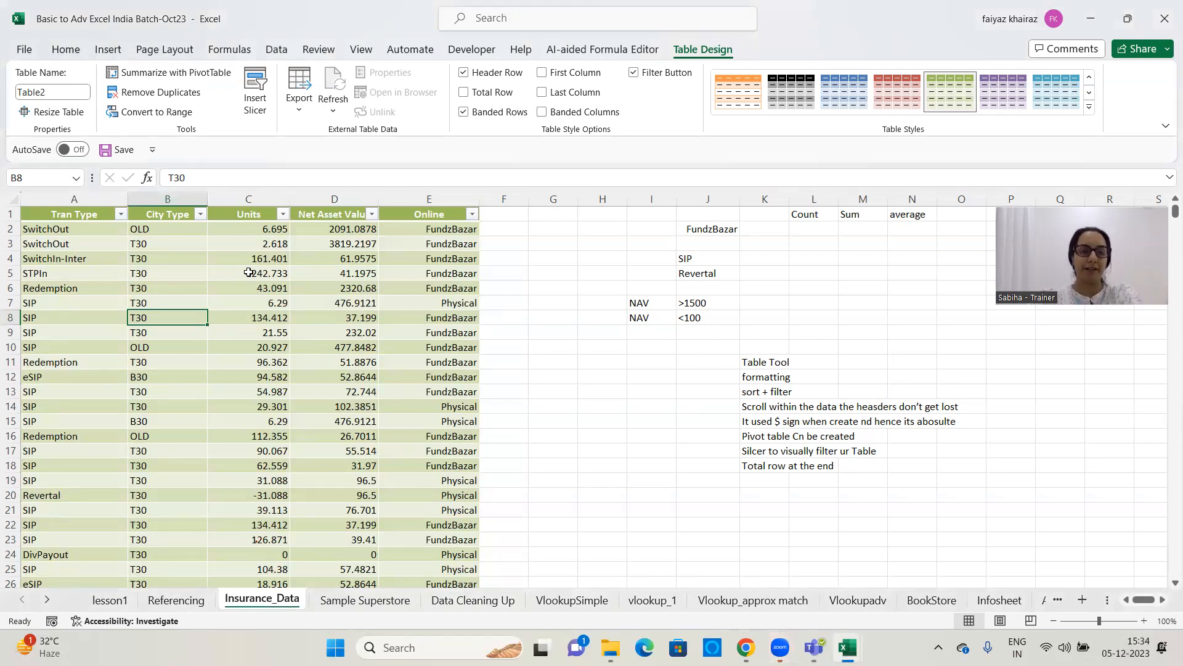
pyautogui.click(248, 273)
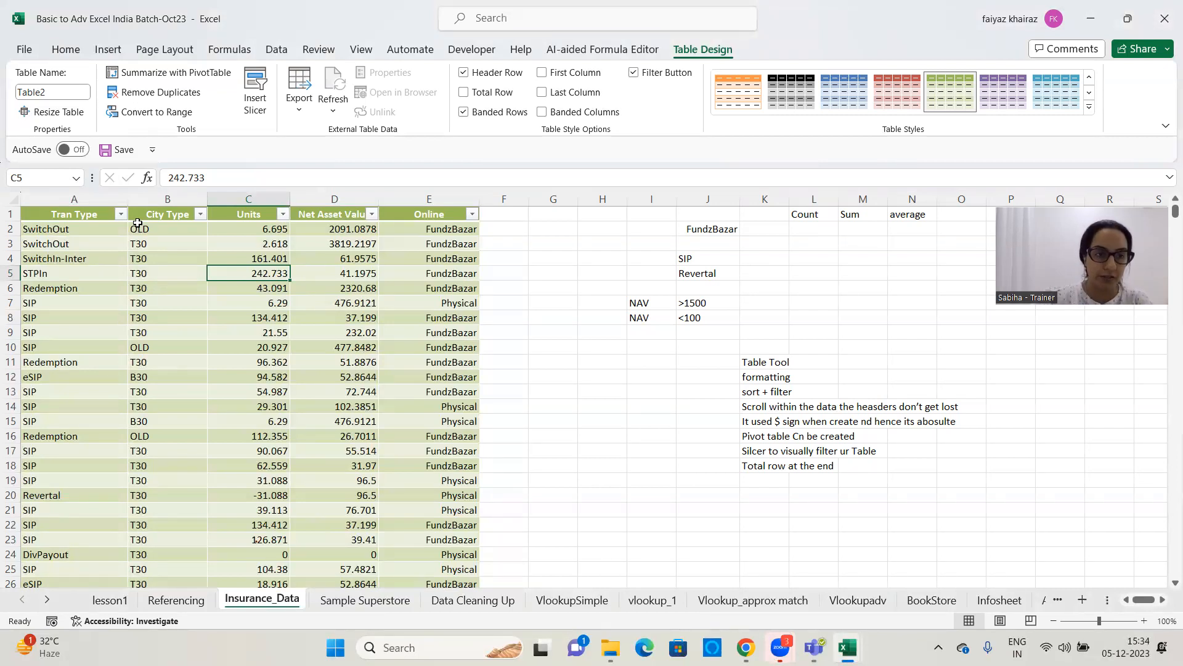
pyautogui.click(200, 215)
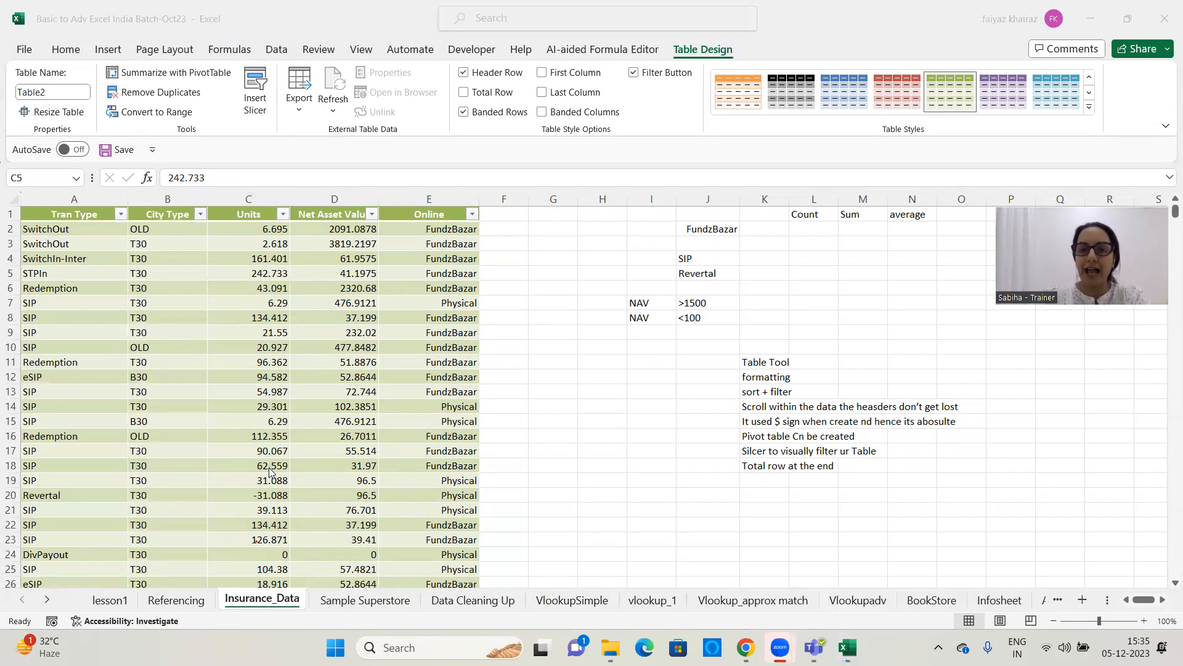
pyautogui.click(286, 292)
pyautogui.click(201, 215)
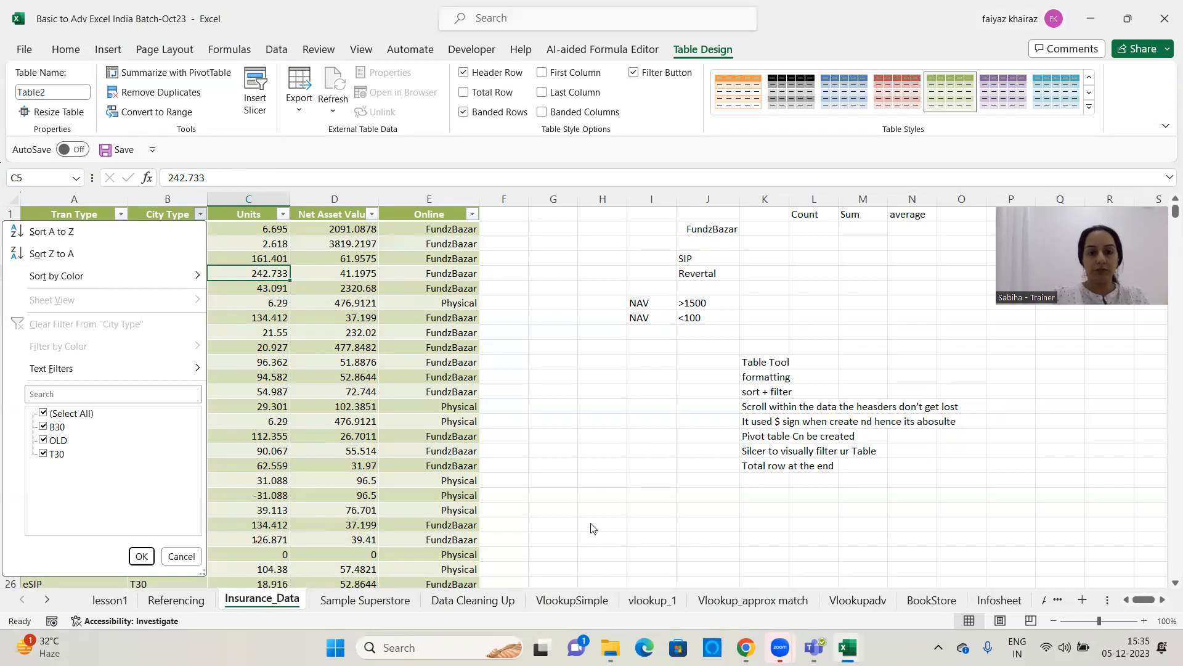
pyautogui.click(780, 298)
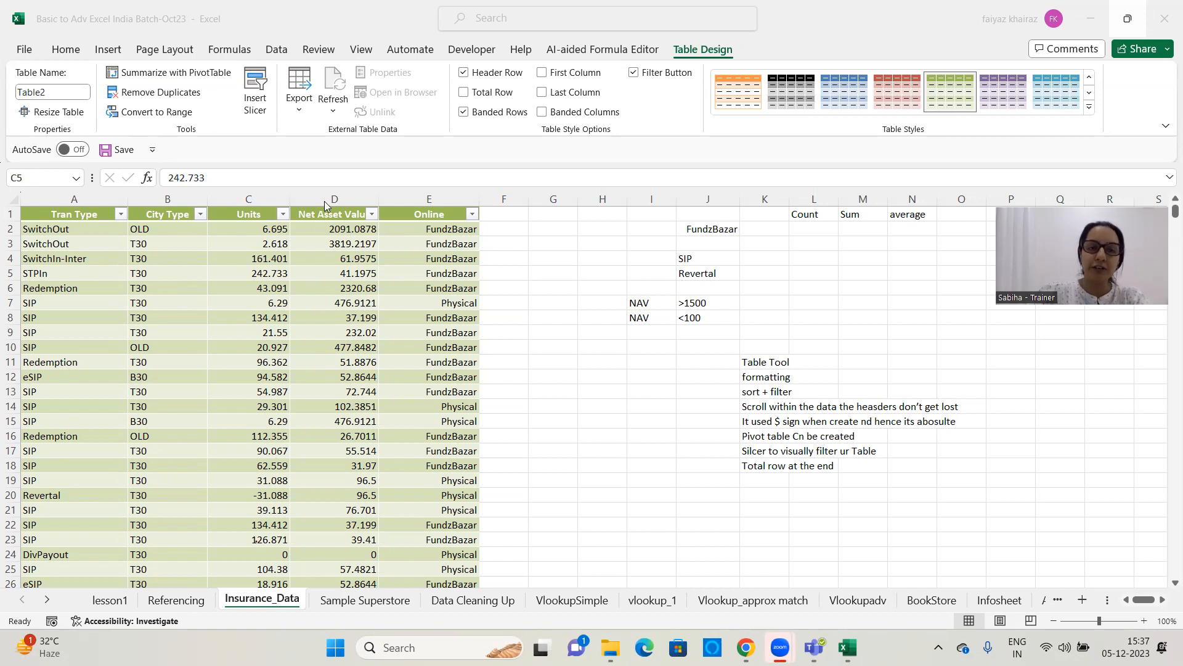
# Sort the table by Units from smallest to largest and review the sorted rows
pyautogui.click(283, 215)
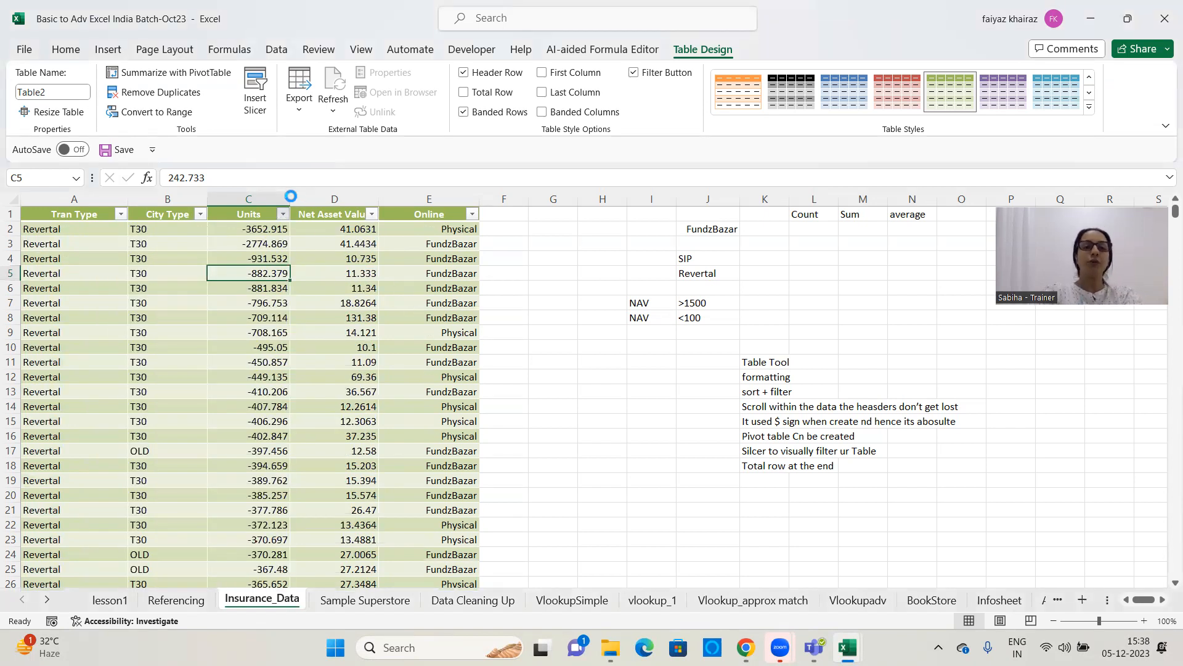
pyautogui.scroll(-2, 283, 271)
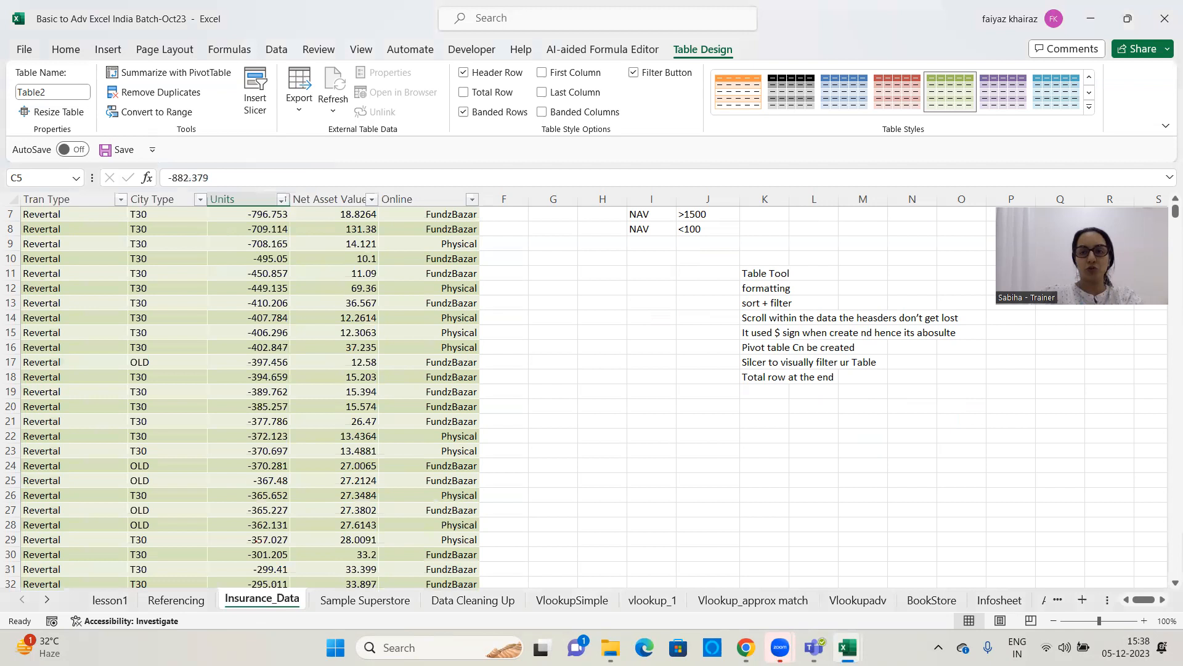
pyautogui.scroll(-15, 185, 359)
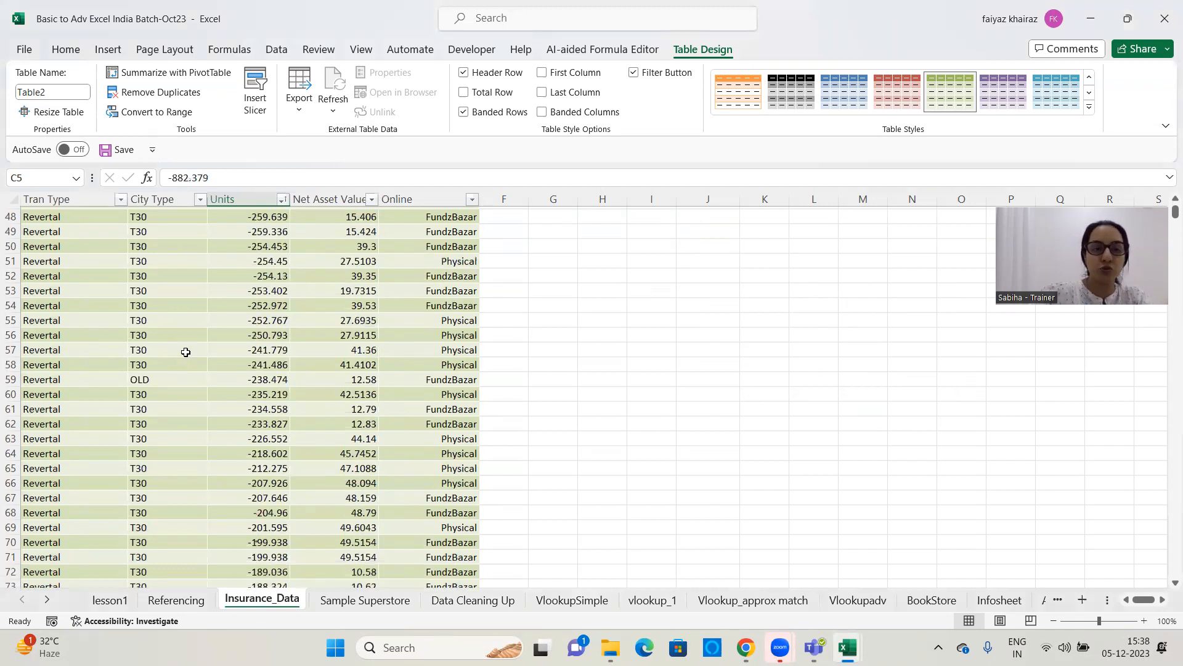
pyautogui.scroll(-11, 188, 361)
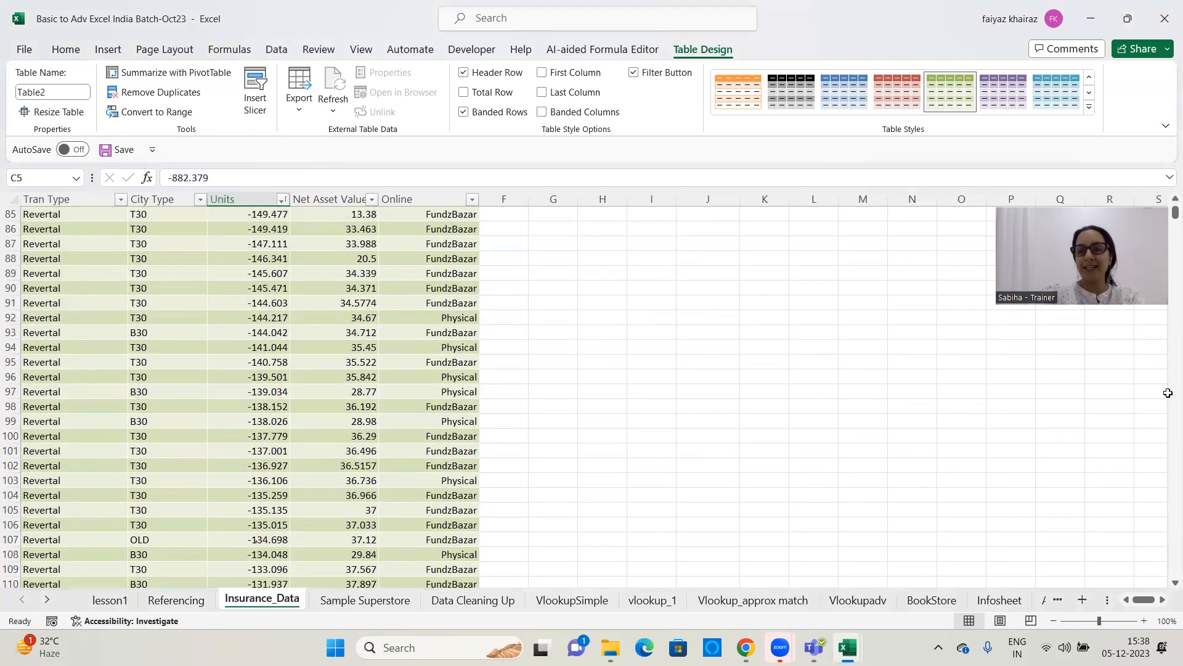
pyautogui.scroll(-3, 592, 457)
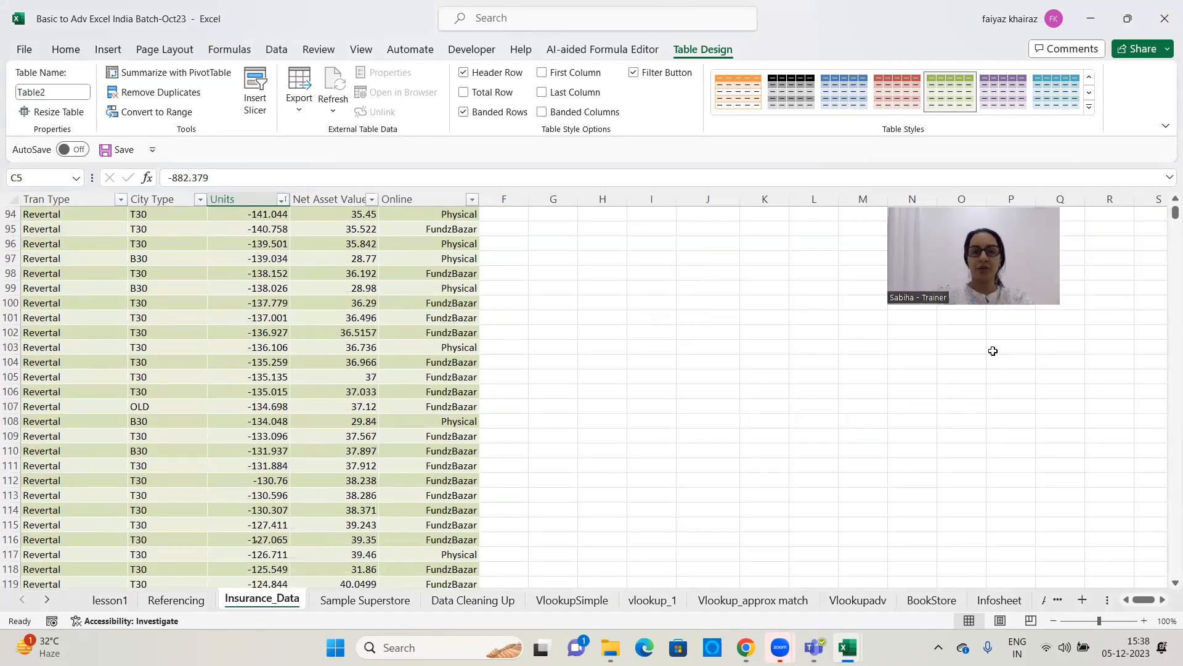
pyautogui.scroll(-15, 993, 350)
pyautogui.scroll(-7, 1168, 472)
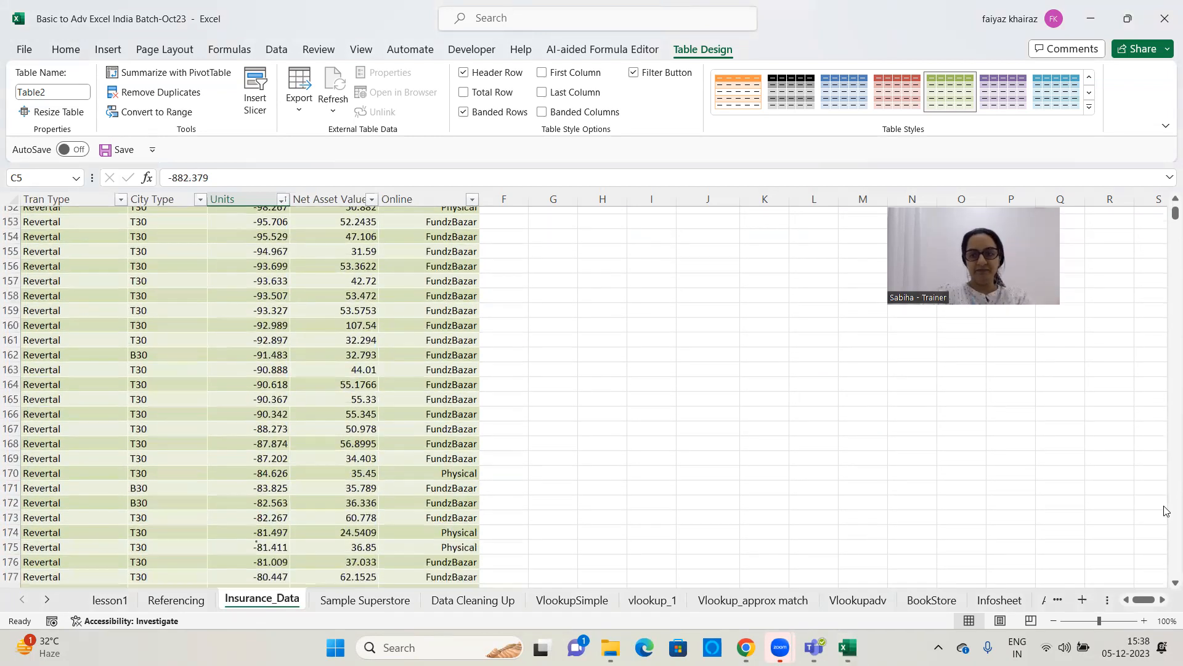
pyautogui.scroll(-13, 1162, 151)
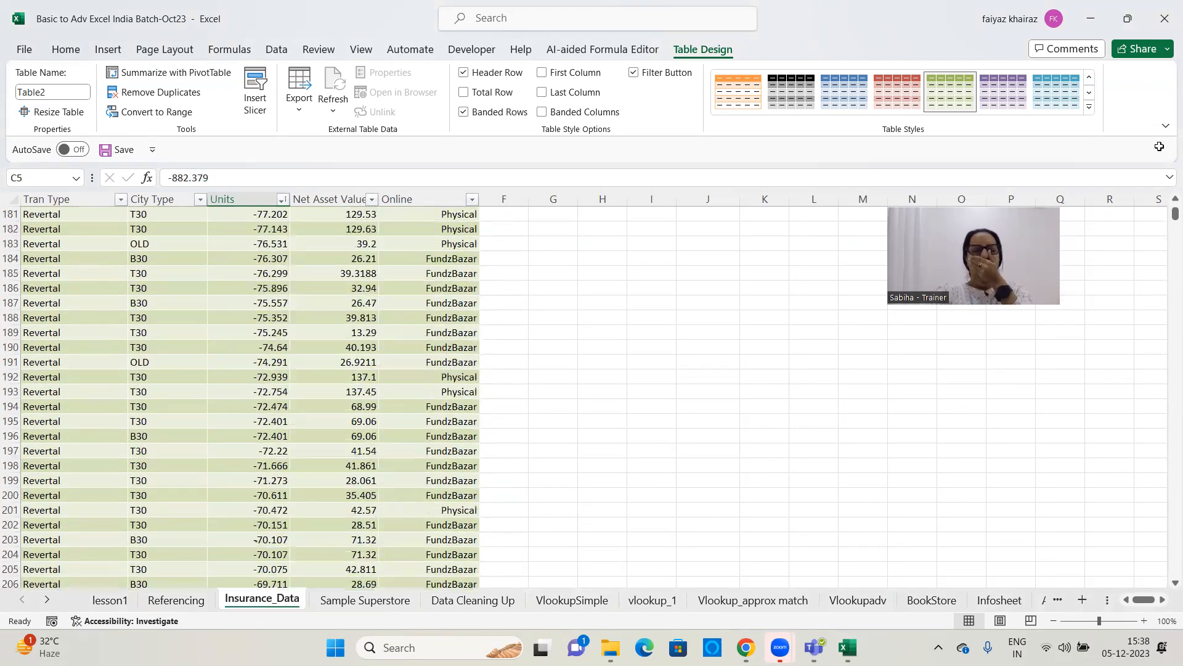
pyautogui.moveTo(1175, 213); pyautogui.dragTo(1165, 188)
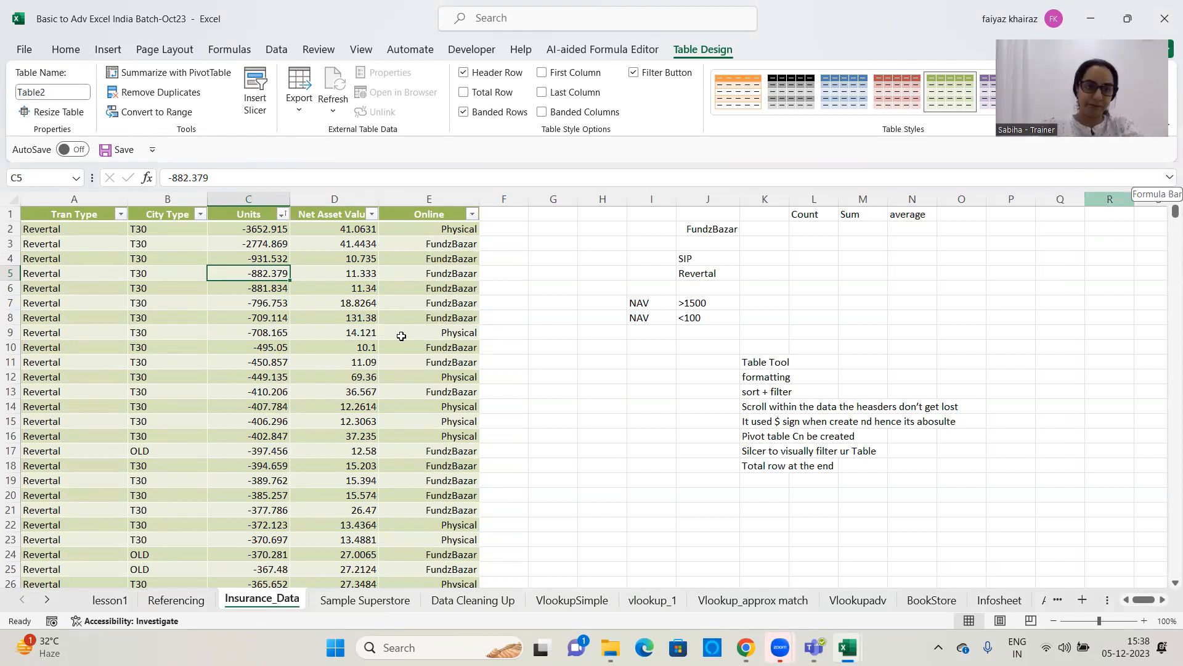
pyautogui.click(280, 213)
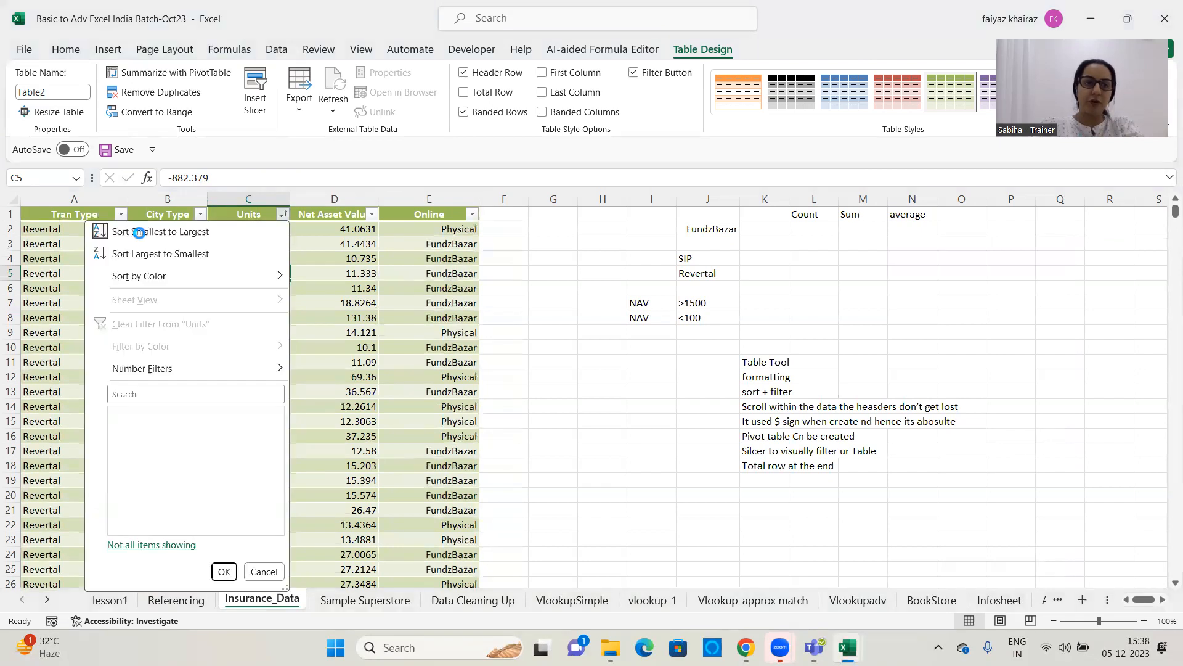
pyautogui.click(141, 233)
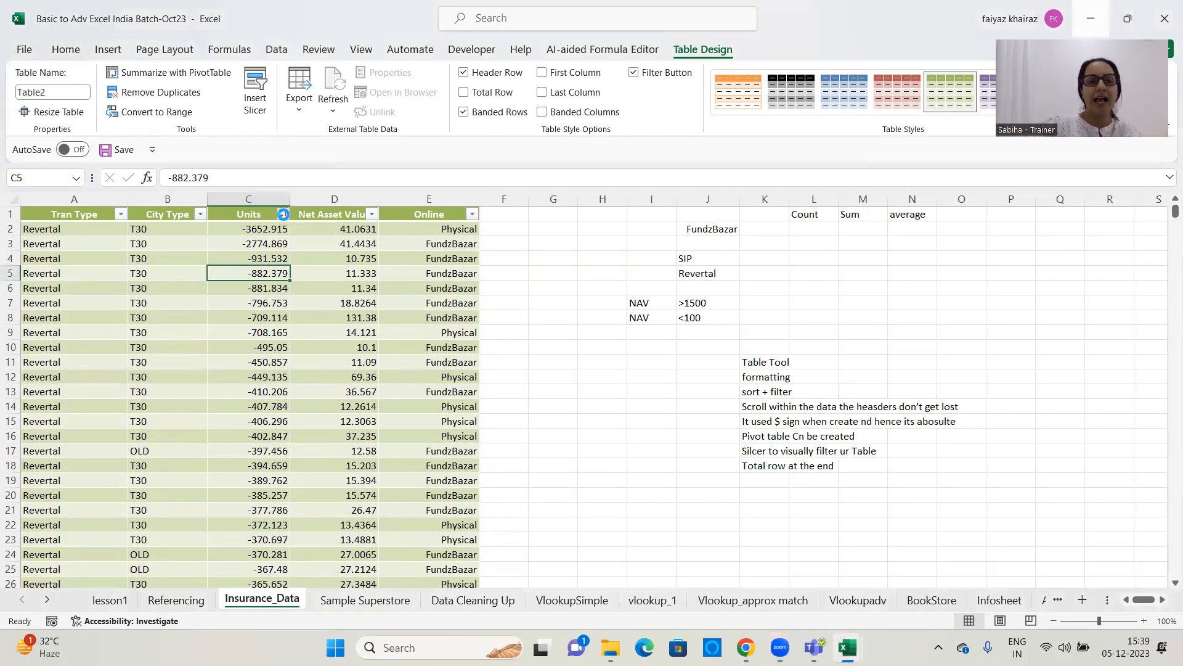
# Sort the table by Units from largest to smallest
pyautogui.click(283, 215)
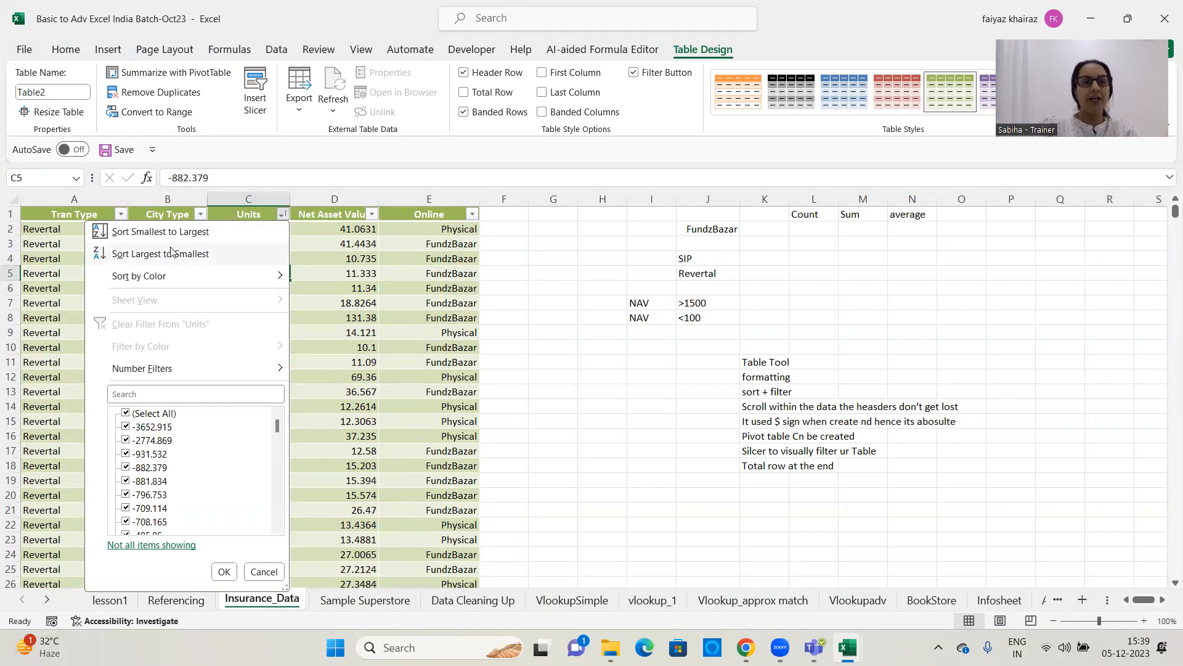
pyautogui.click(206, 256)
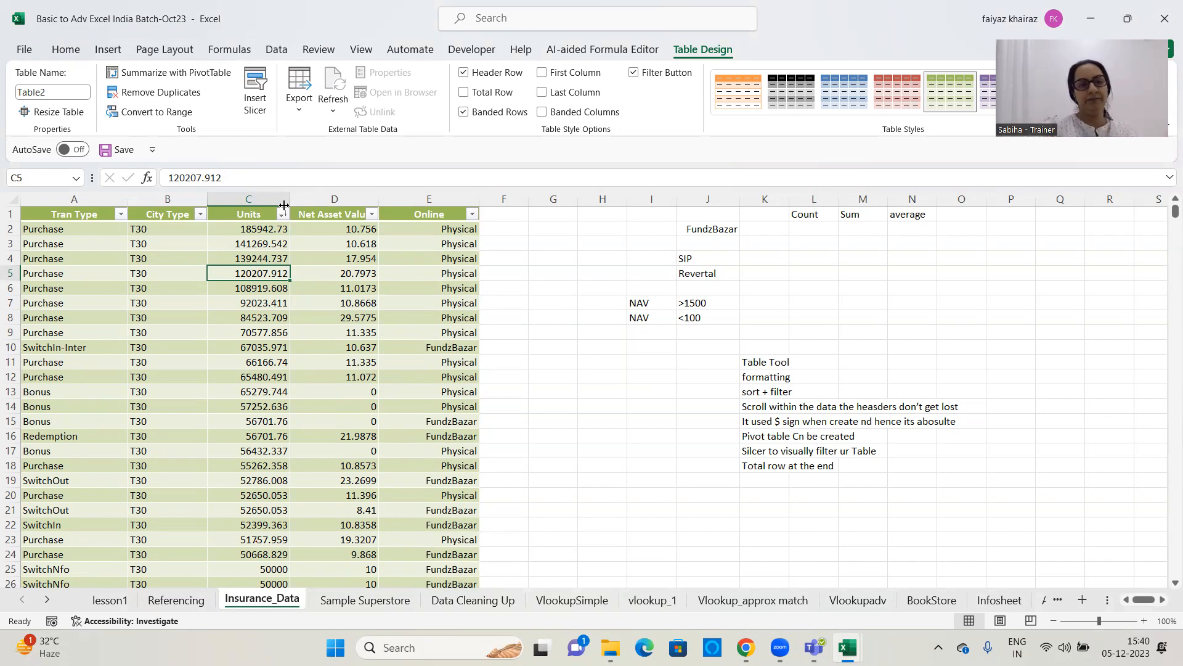
pyautogui.click(122, 214)
pyautogui.click(121, 214)
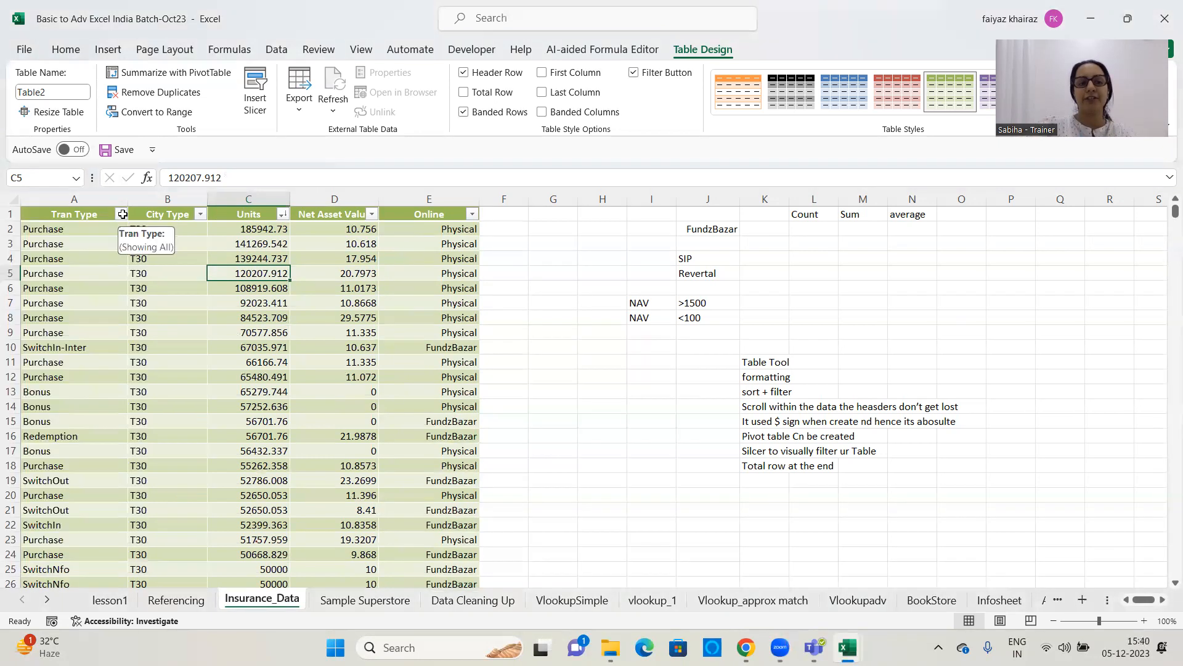
# Enter the note "Sort baed on No of Units" in cell P4
pyautogui.click(943, 276)
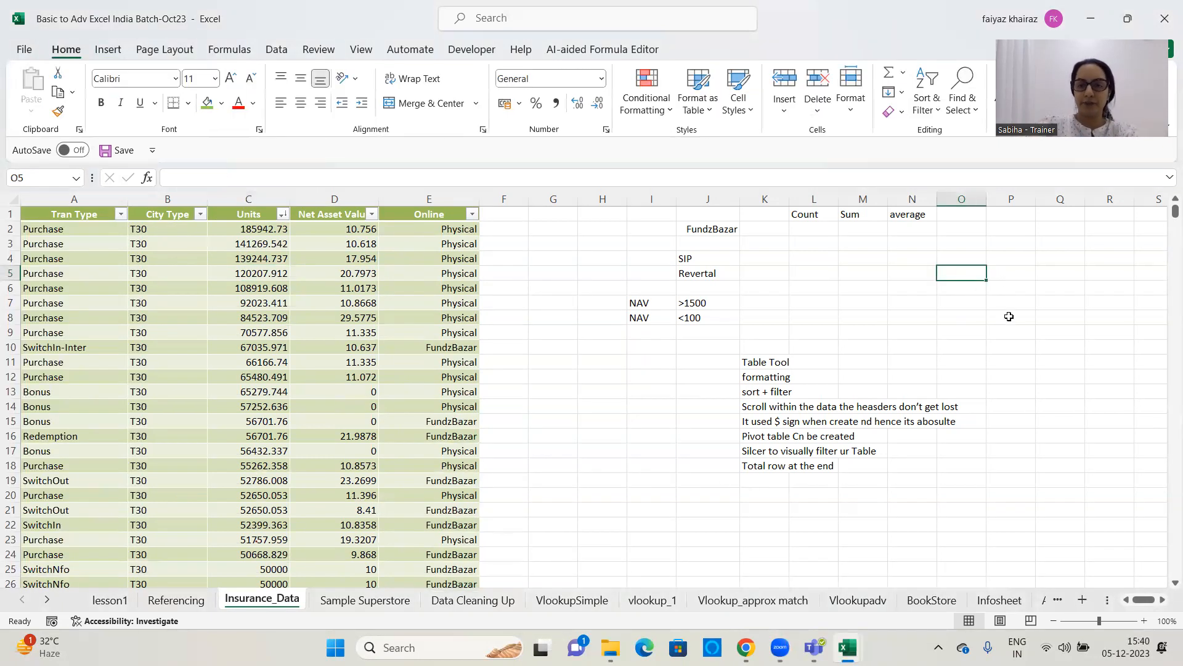
pyautogui.click(1026, 259)
pyautogui.write('Sor')
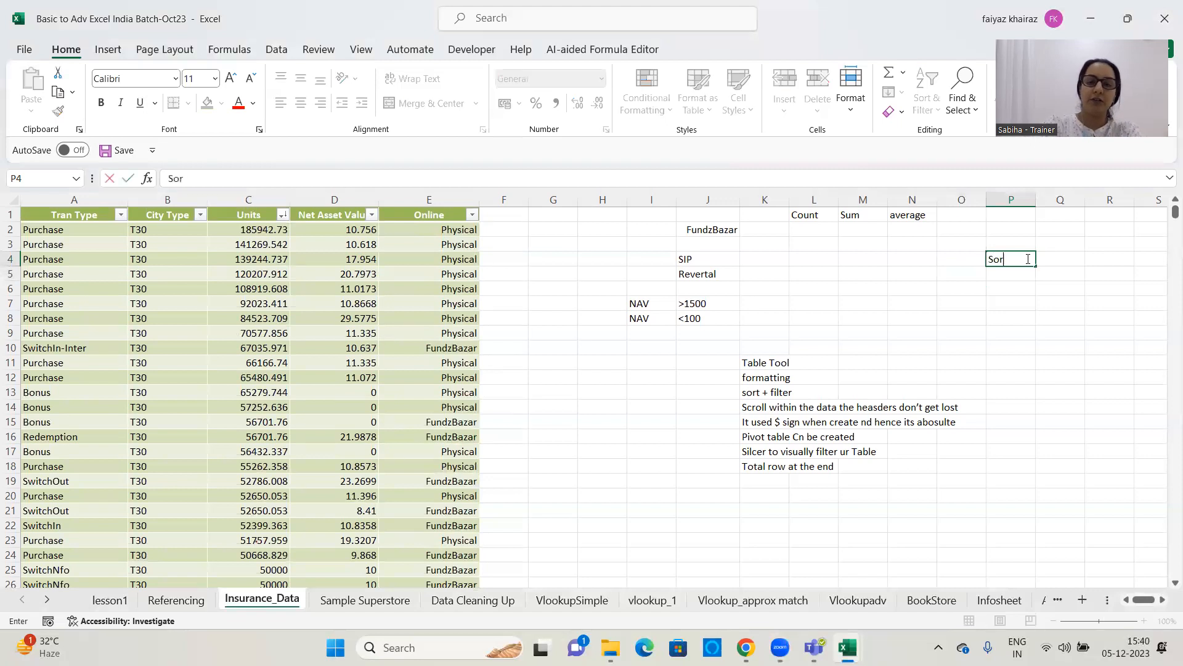
pyautogui.write('t baed on ')
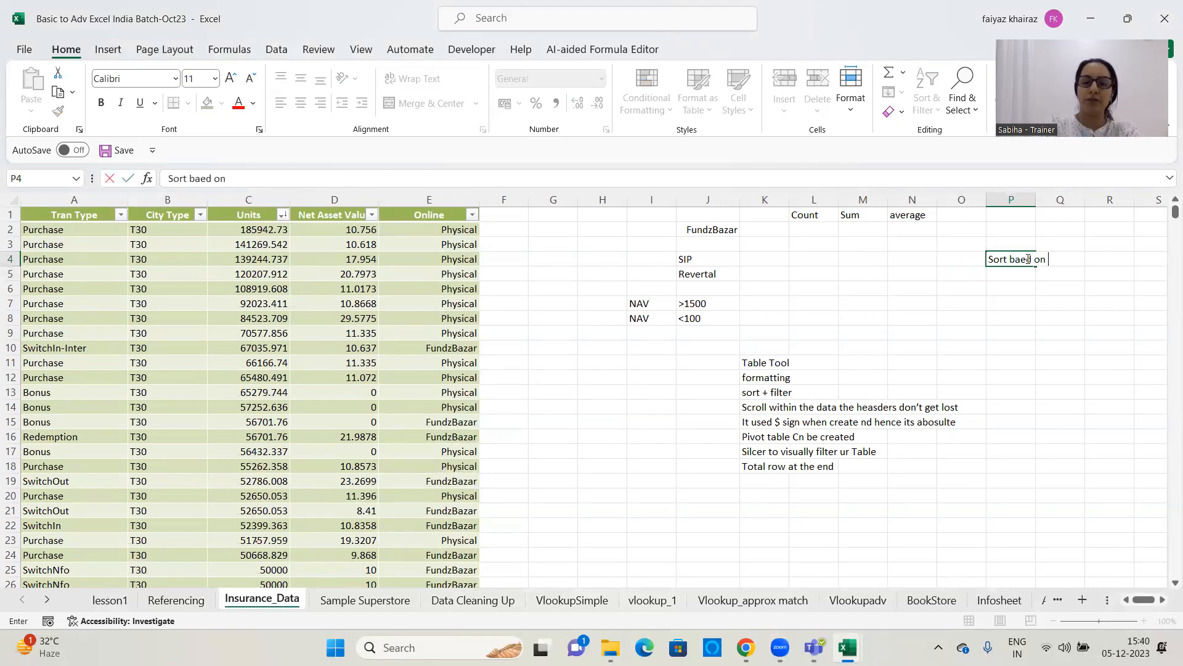
pyautogui.write('No of Units')
pyautogui.press('Return')
# Enter the note "then sort based on Trans Type" in cell P5
pyautogui.write('tehn')
pyautogui.press('BackSpace')
pyautogui.press('BackSpace')
pyautogui.press('BackSpace')
pyautogui.press('BackSpace')
pyautogui.write('then sort based ')
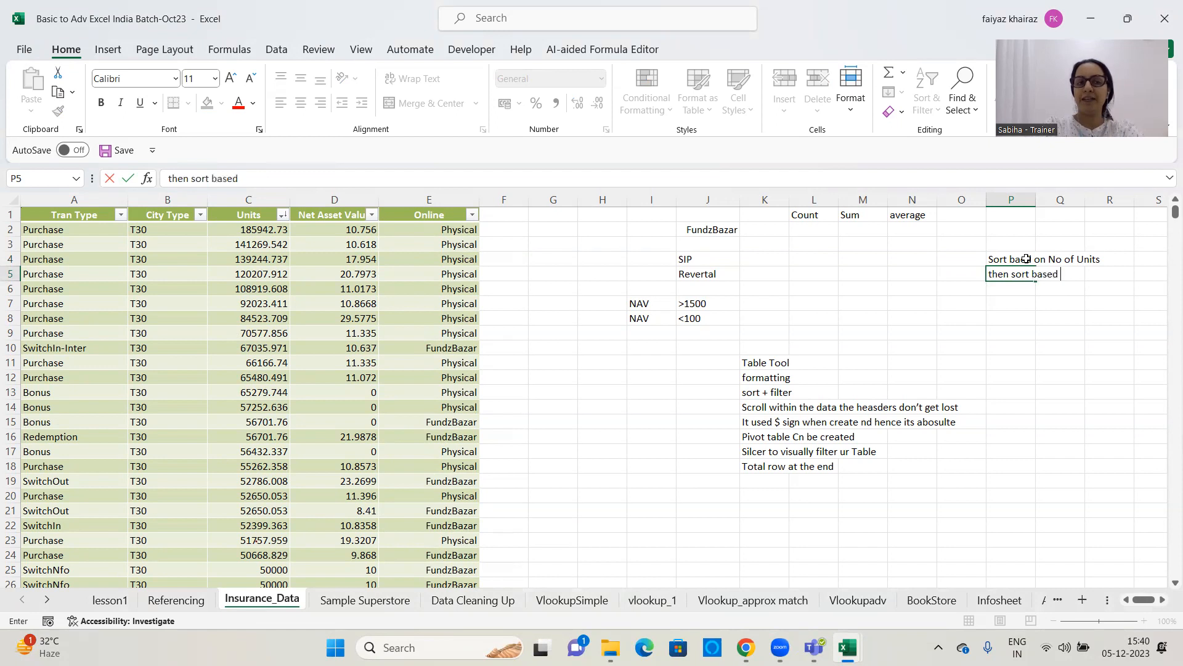
pyautogui.write('on Trans')
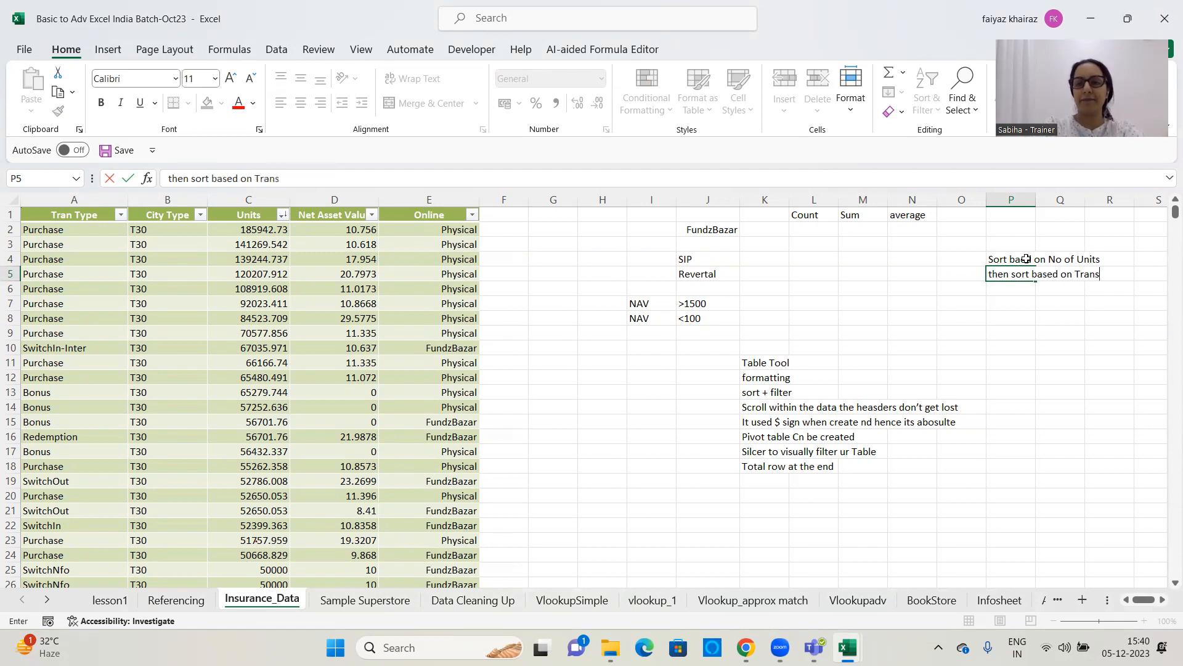
pyautogui.write(' Type')
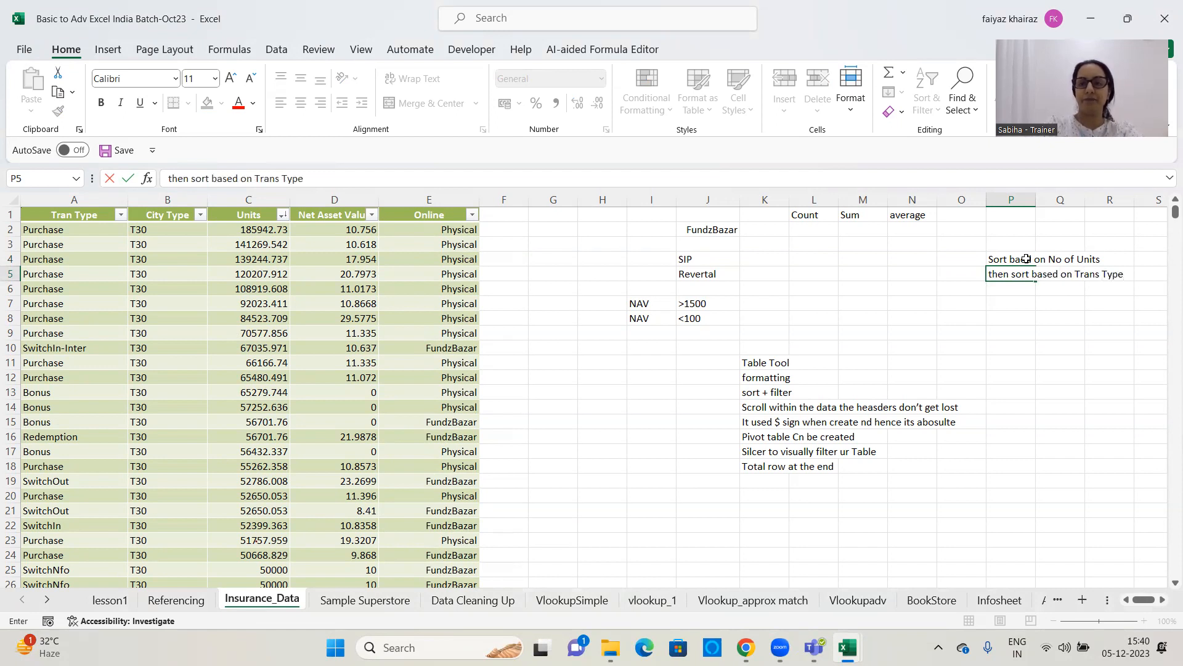
pyautogui.press('Return')
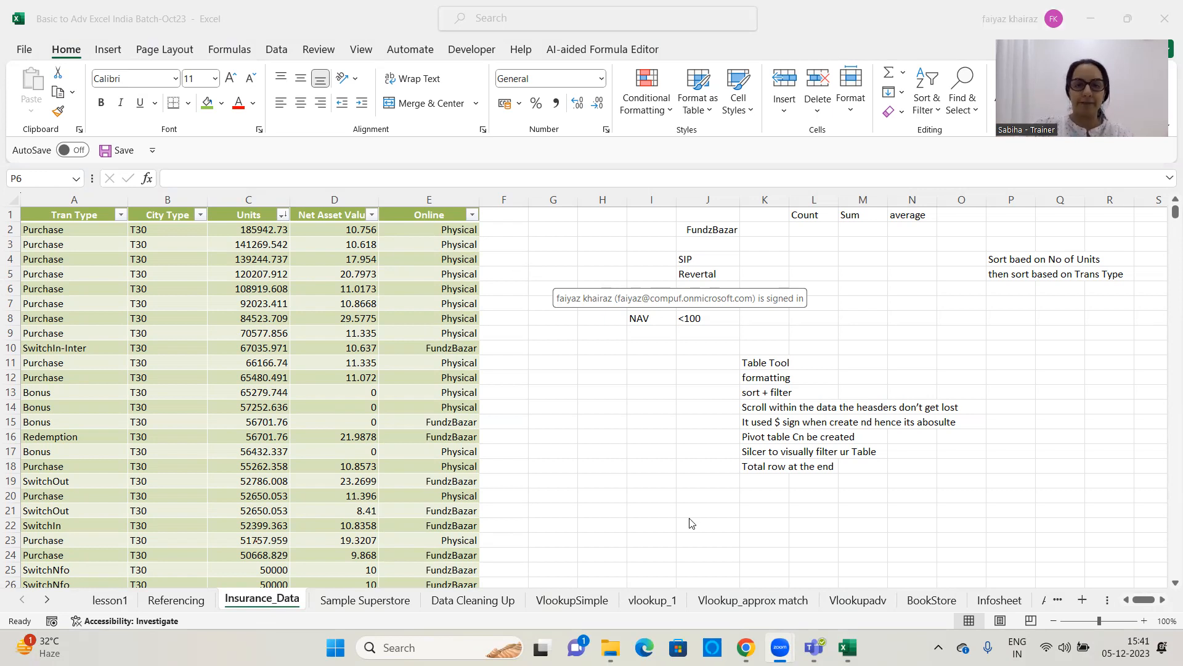
# Filter the Online column to show only the FundzBazar rows
pyautogui.click(641, 425)
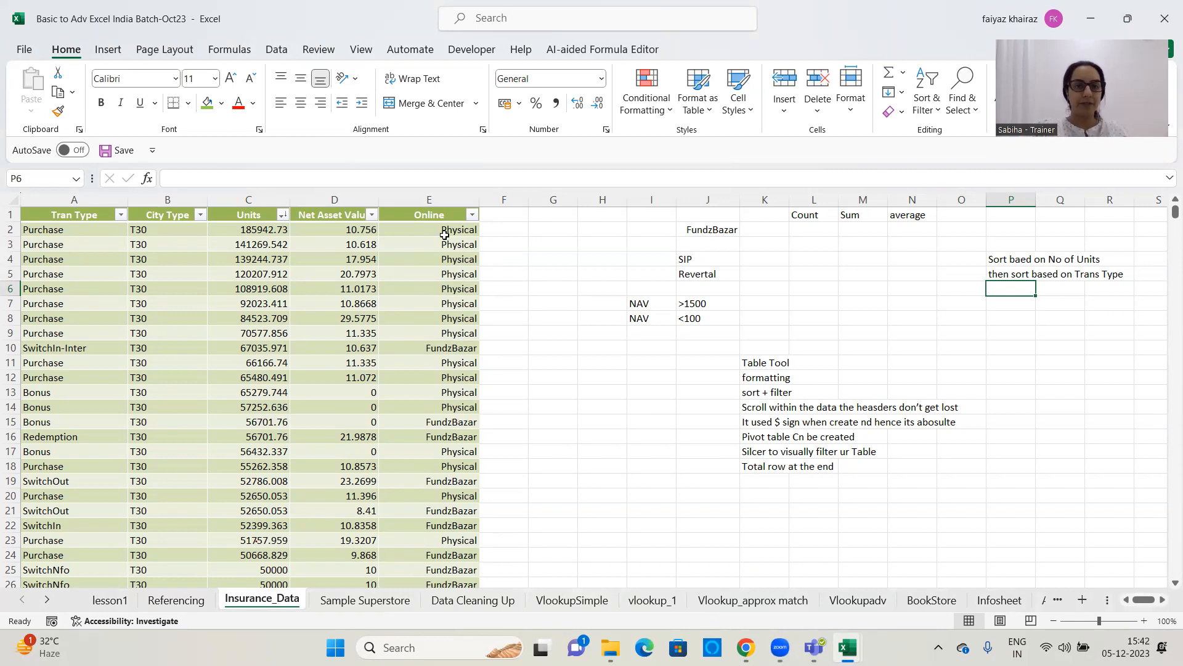
pyautogui.click(471, 217)
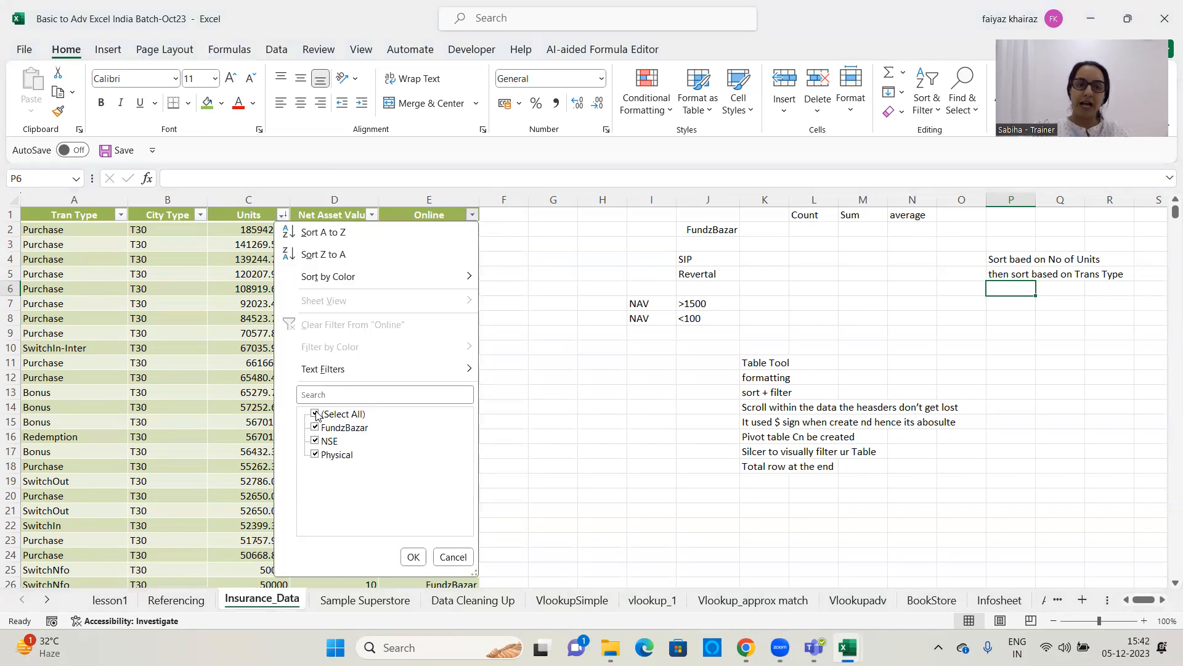
pyautogui.click(315, 413)
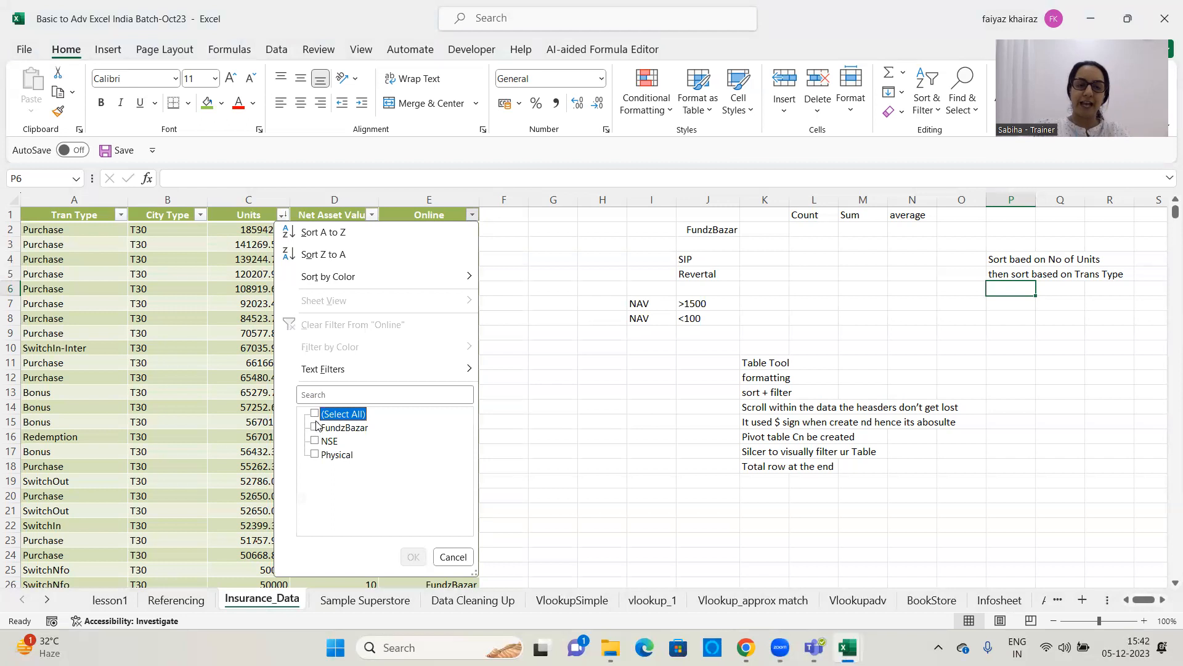
pyautogui.click(315, 427)
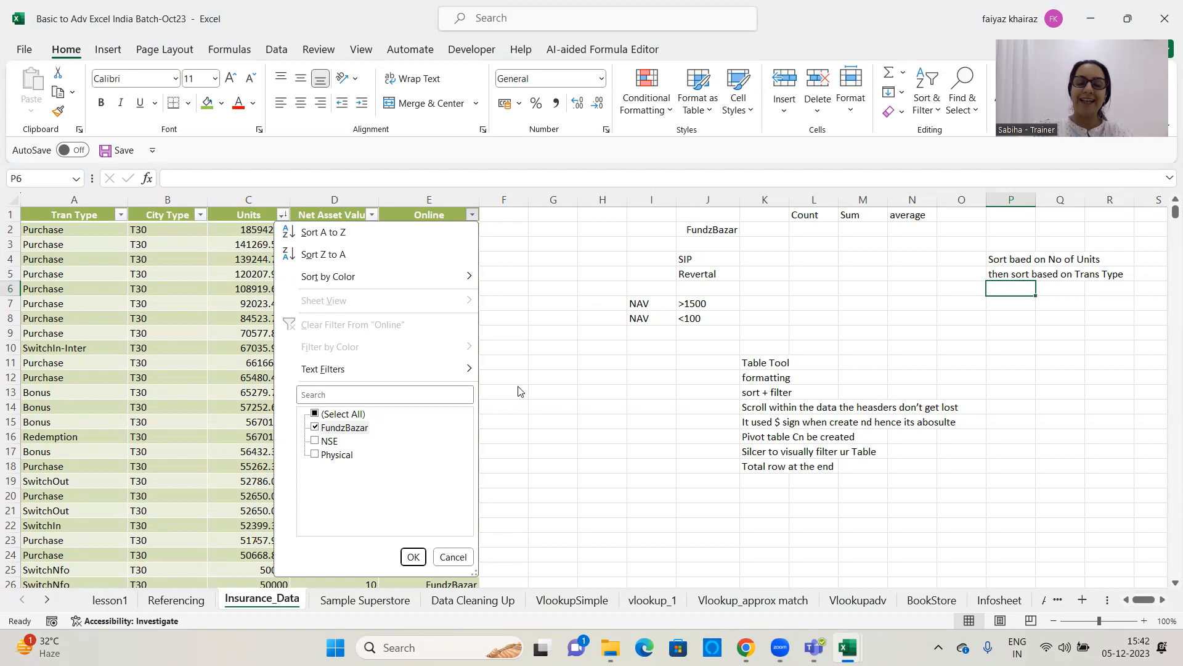
pyautogui.click(412, 556)
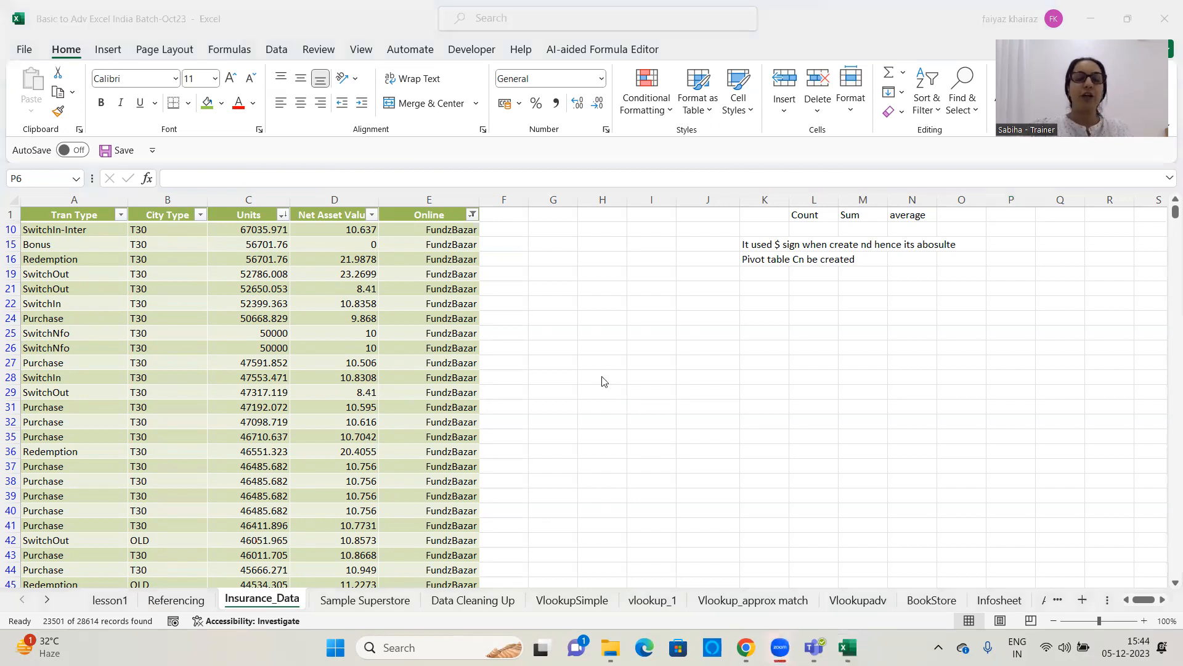
# Clear the filter from the Online column
pyautogui.click(472, 214)
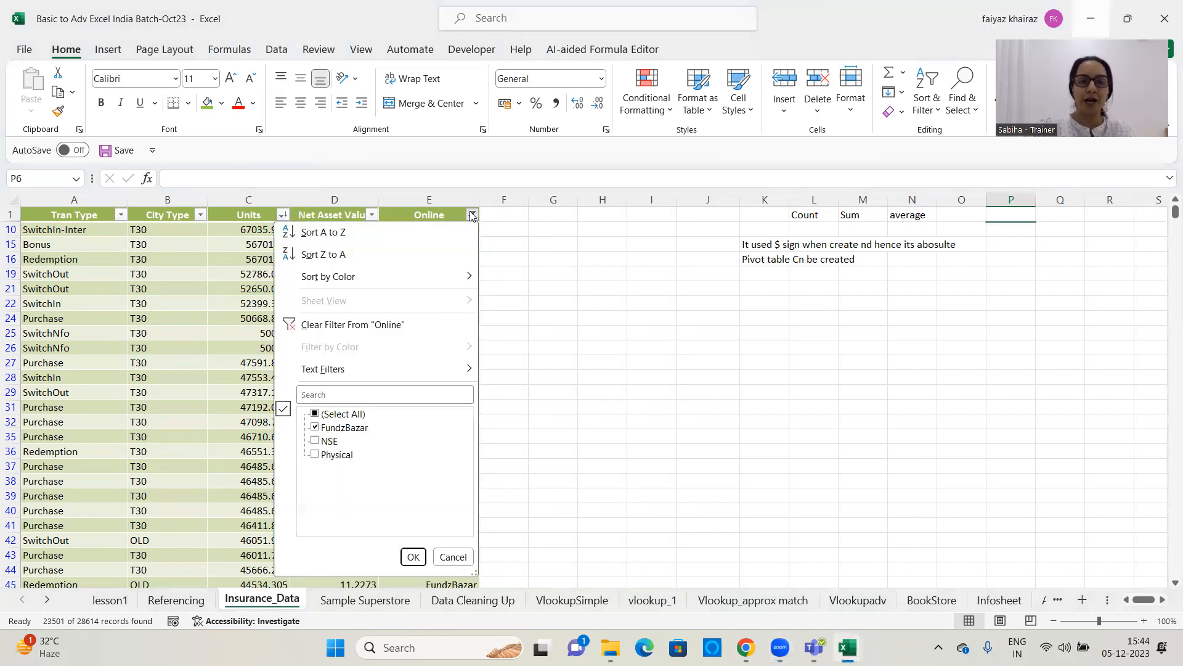
pyautogui.click(392, 331)
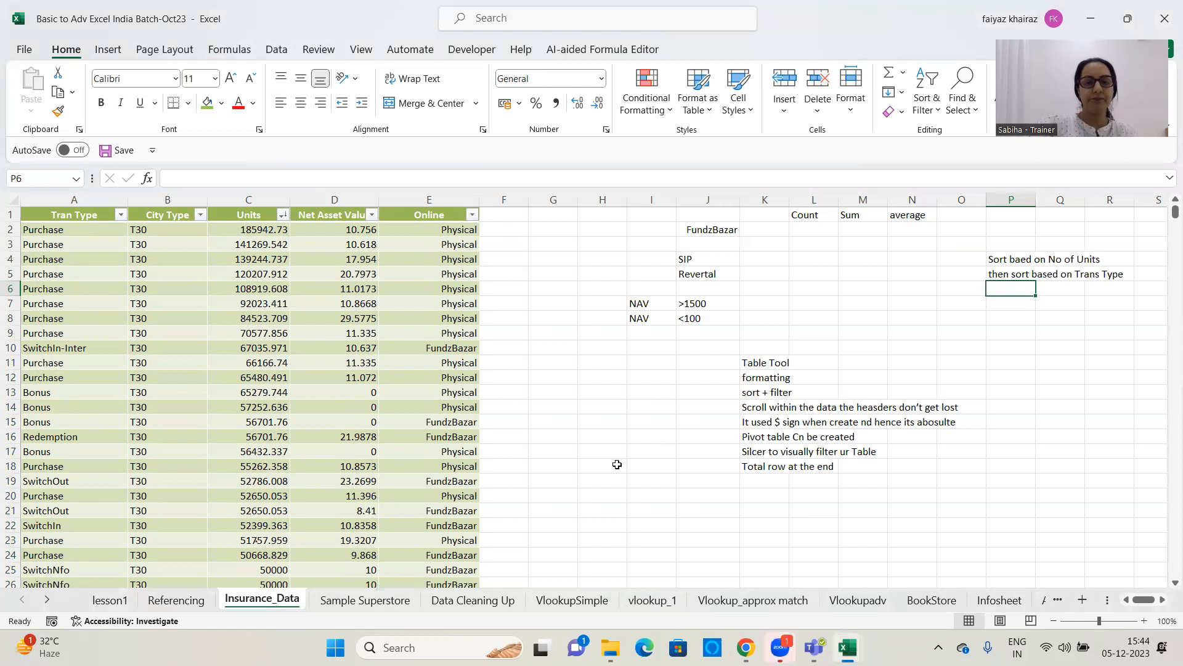
pyautogui.click(991, 152)
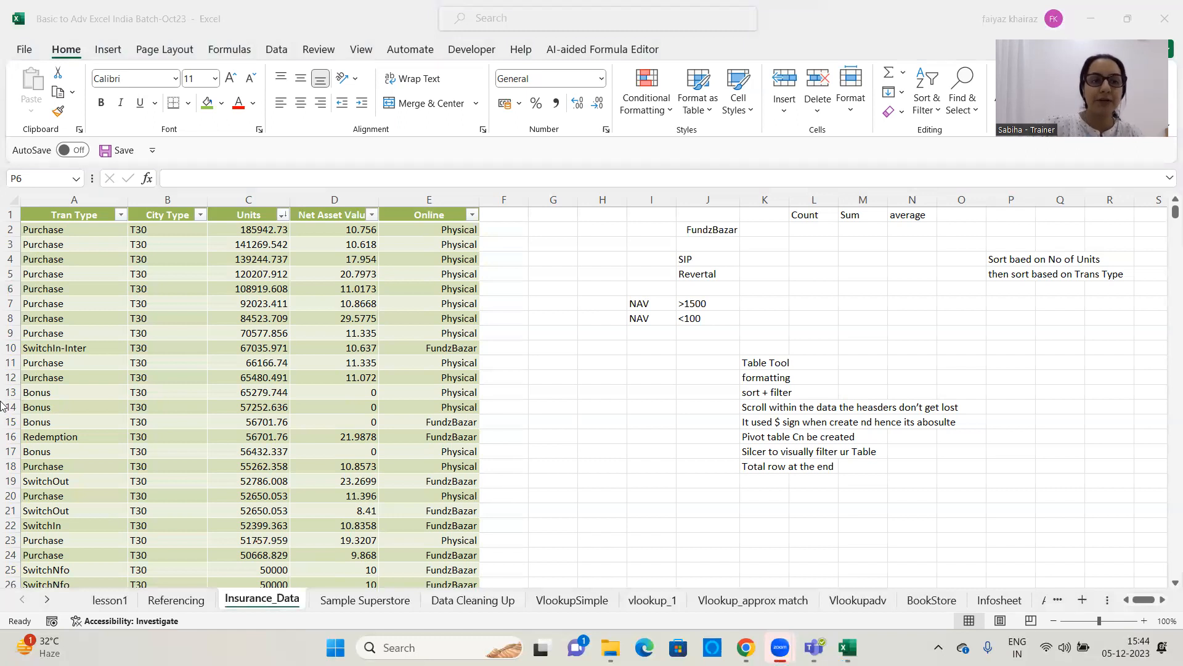
# Sort the insurance table by the Units column from smallest to largest
pyautogui.click(283, 216)
pyautogui.click(284, 217)
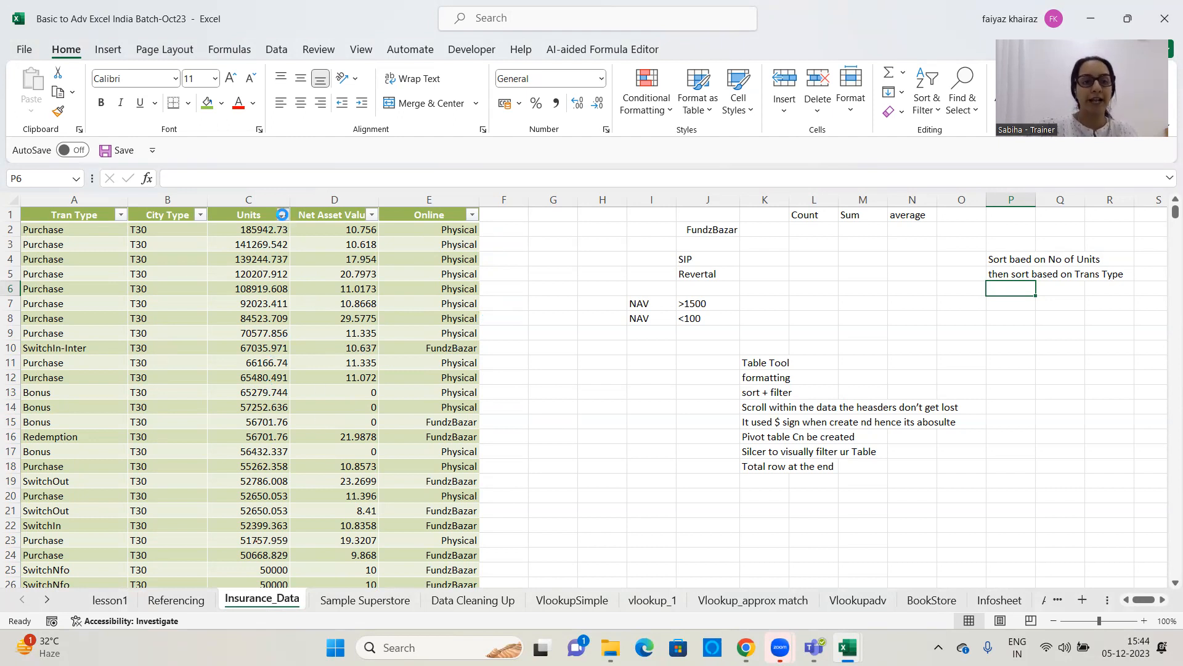
pyautogui.click(282, 215)
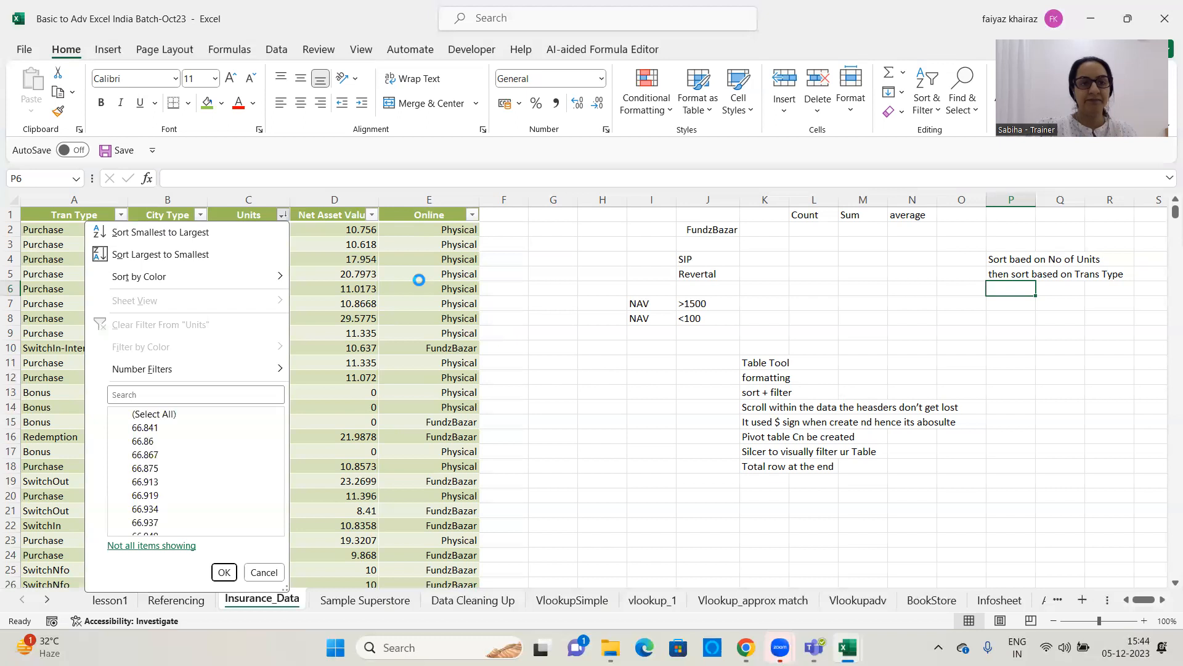
pyautogui.click(254, 234)
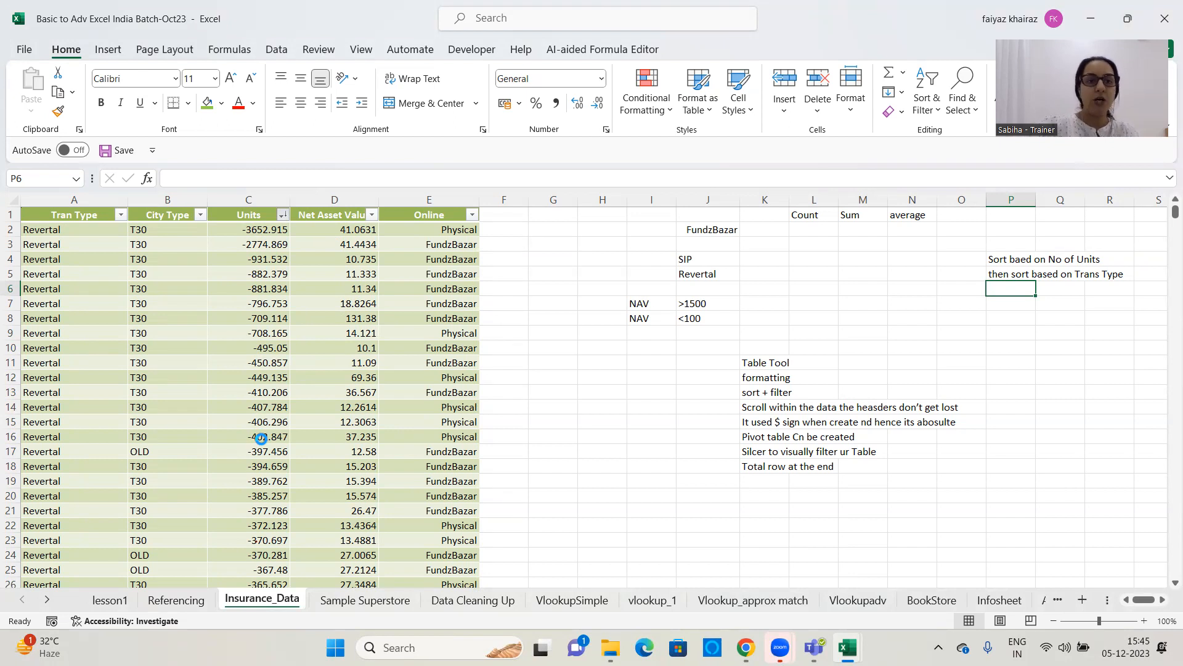
# Apply a number filter to the Units column for values greater than 0
pyautogui.click(281, 214)
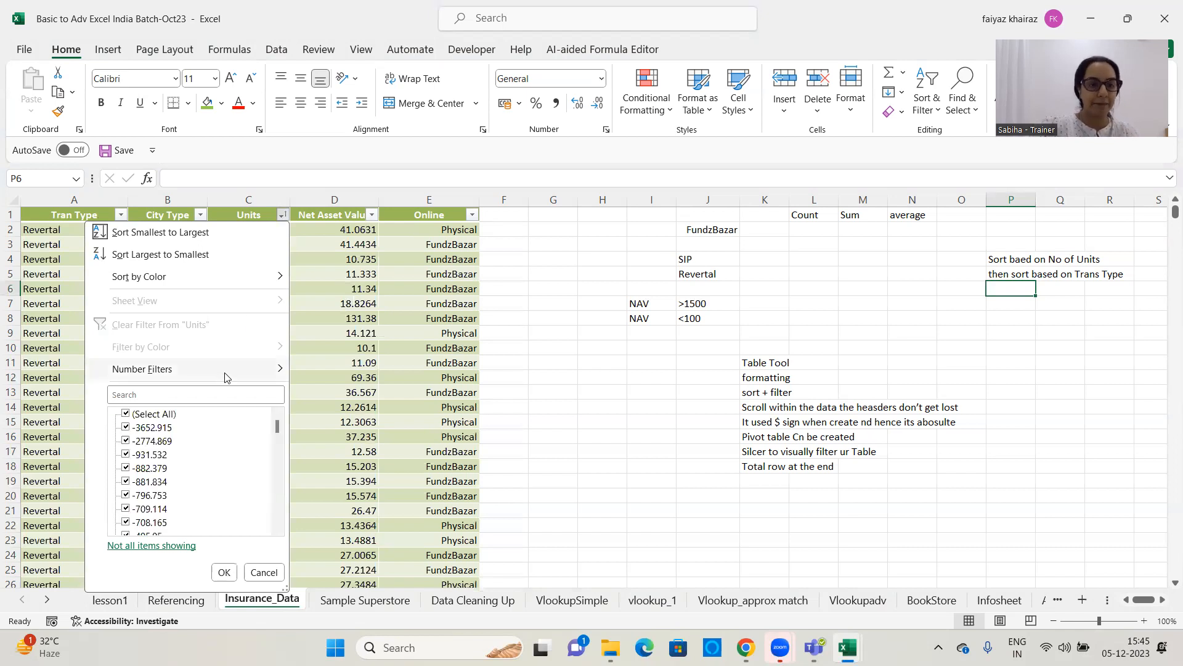
pyautogui.moveTo(229, 374)
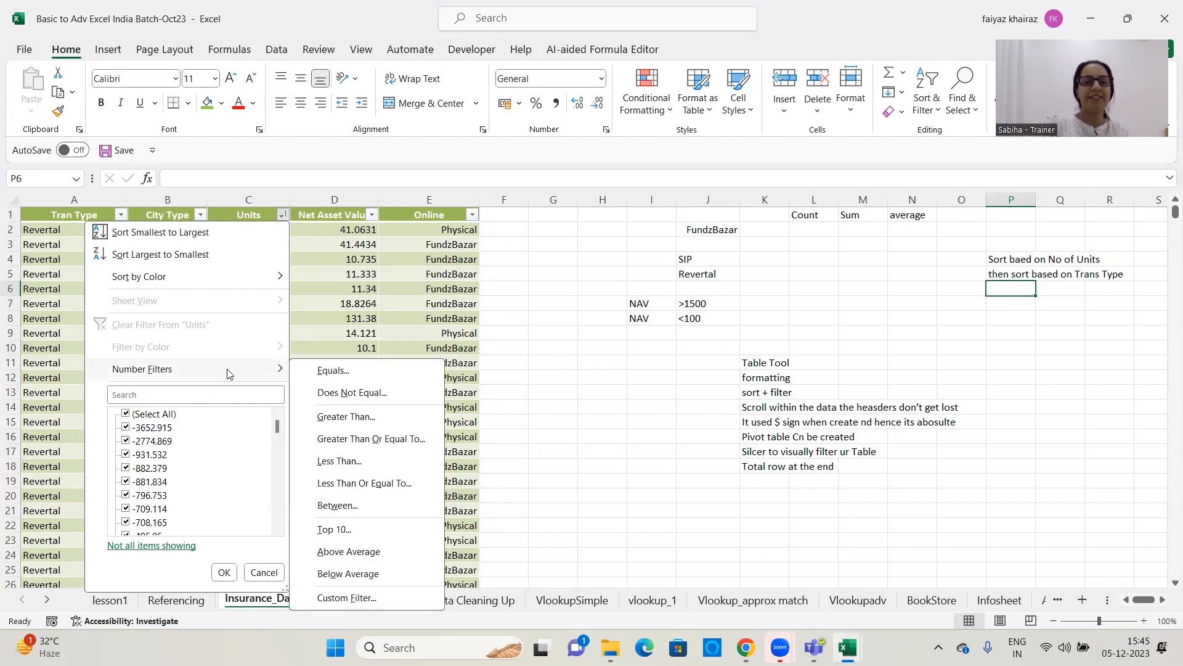
pyautogui.click(354, 419)
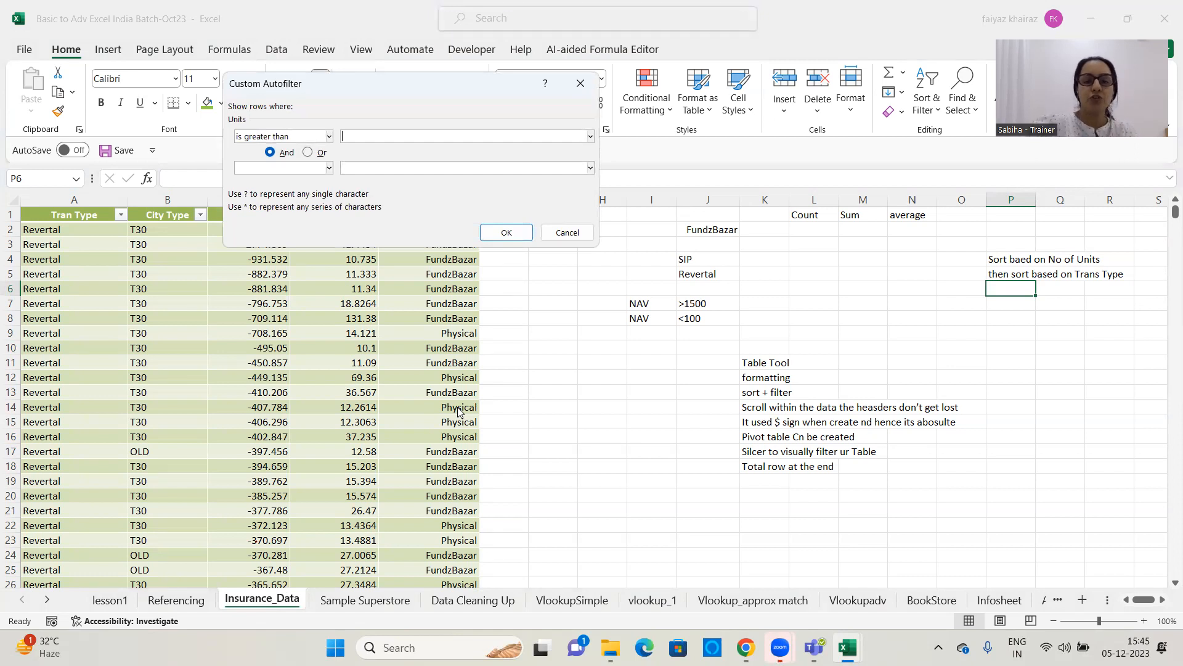
pyautogui.write('00')
pyautogui.press('BackSpace')
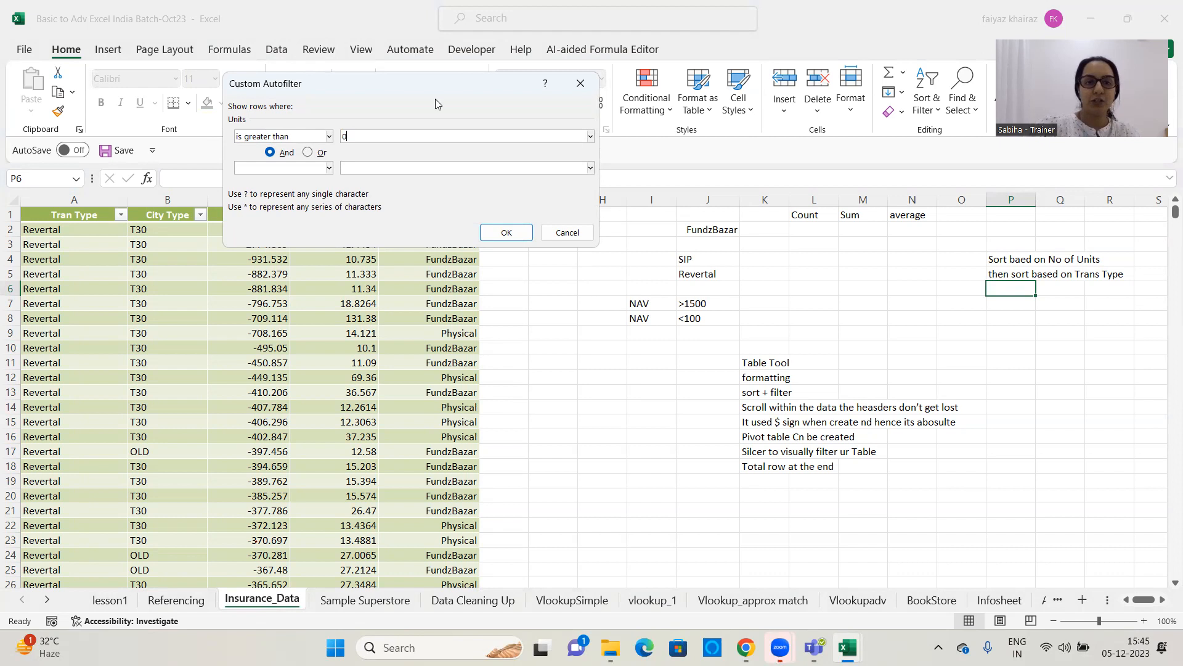
pyautogui.moveTo(403, 85); pyautogui.dragTo(609, 83)
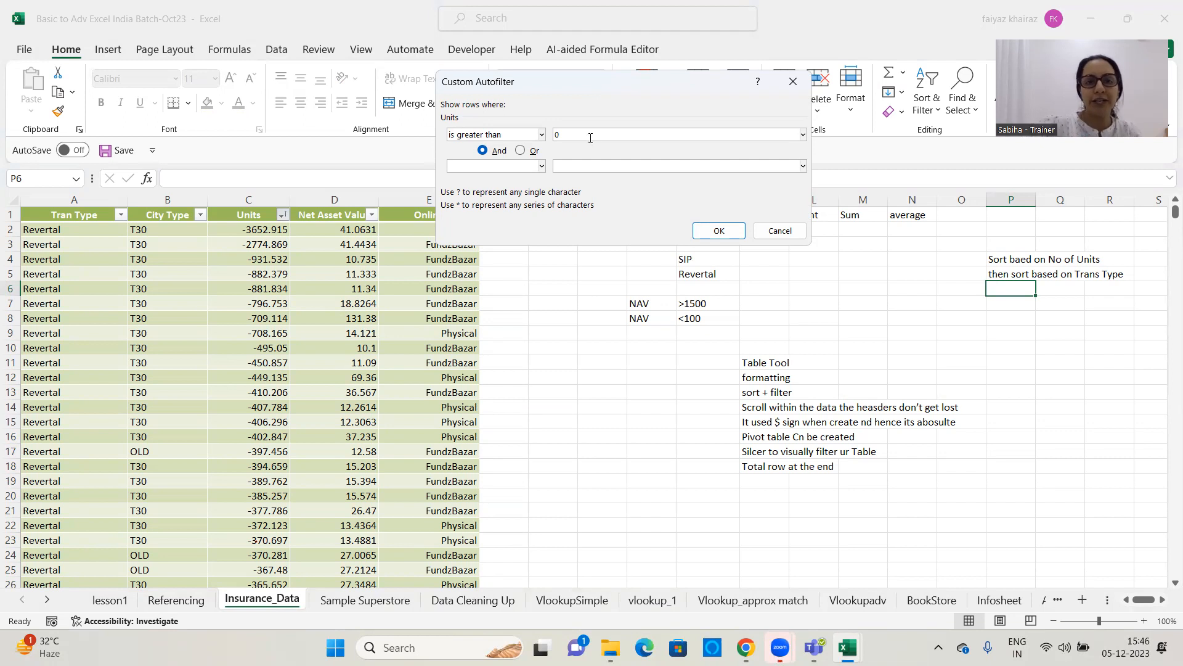
pyautogui.click(719, 231)
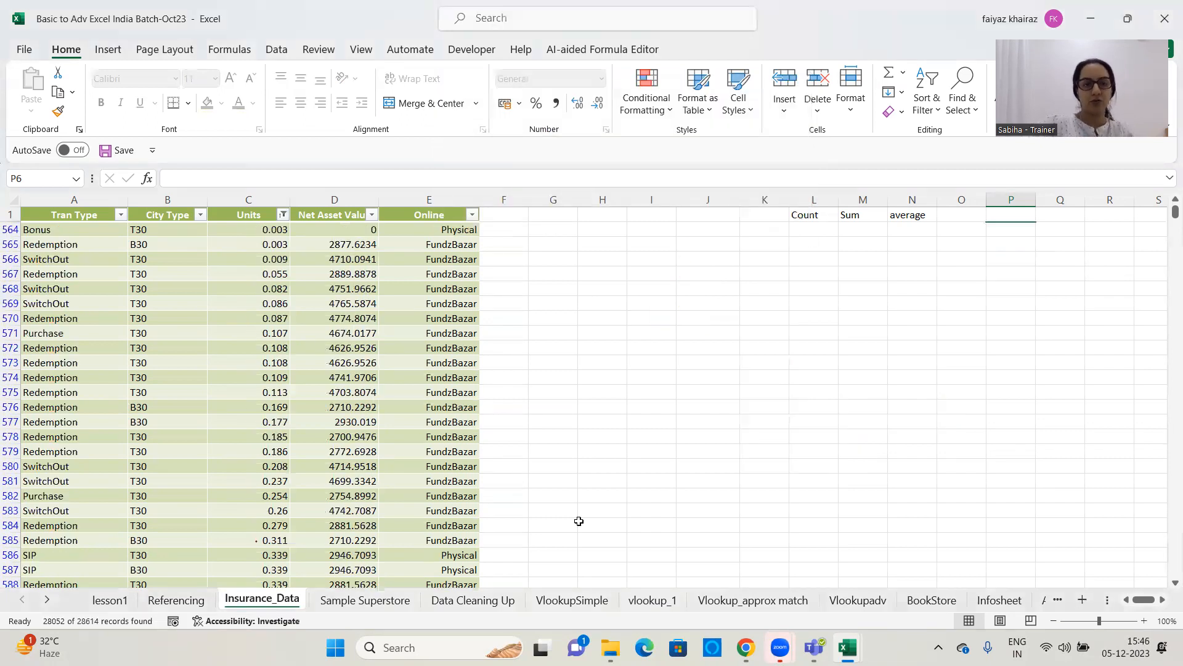
pyautogui.moveTo(1175, 213); pyautogui.dragTo(1150, 179)
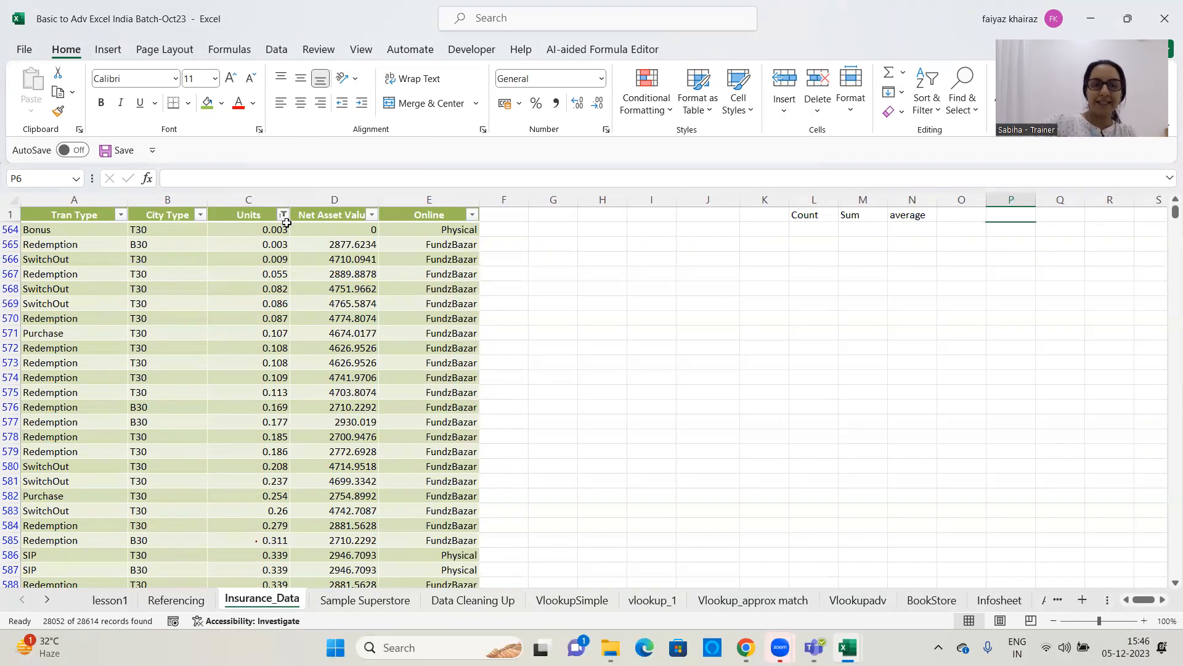
# Review the number filter options of the Units column and clear its filter
pyautogui.click(284, 214)
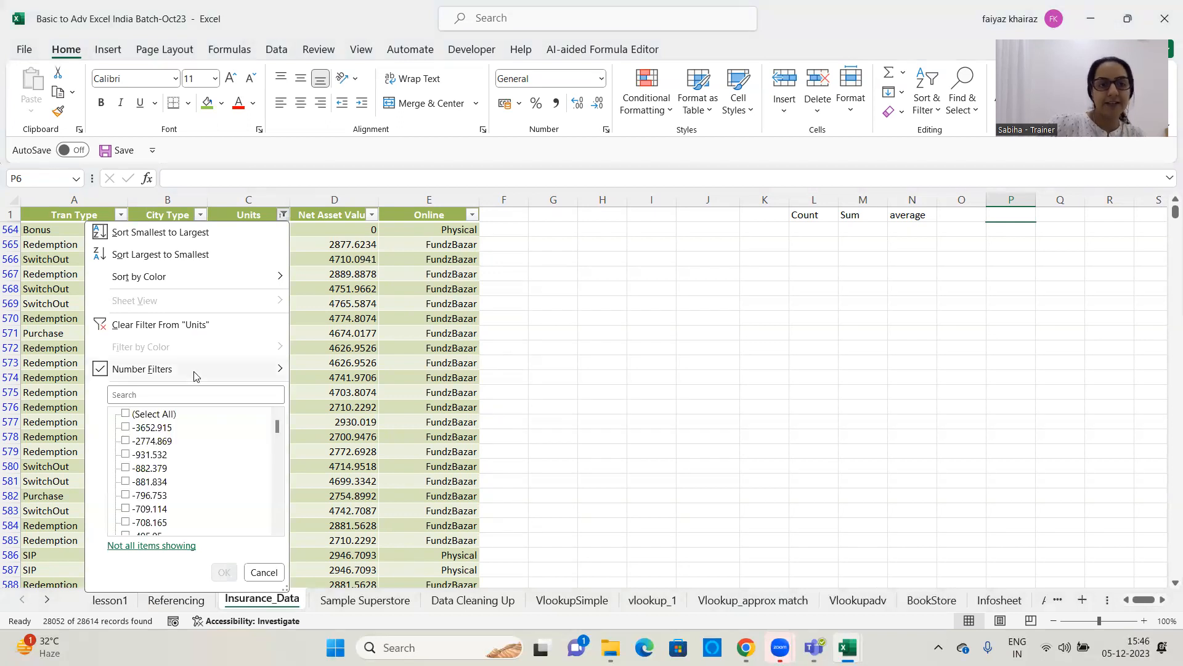
pyautogui.moveTo(191, 372)
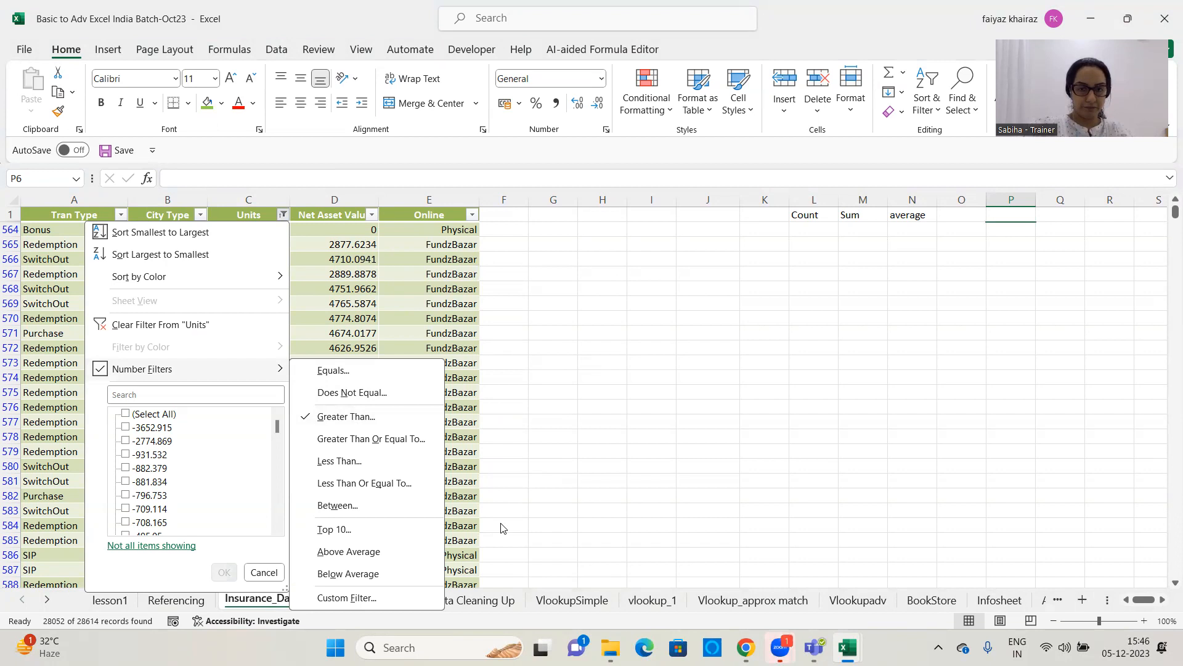
pyautogui.click(1109, 222)
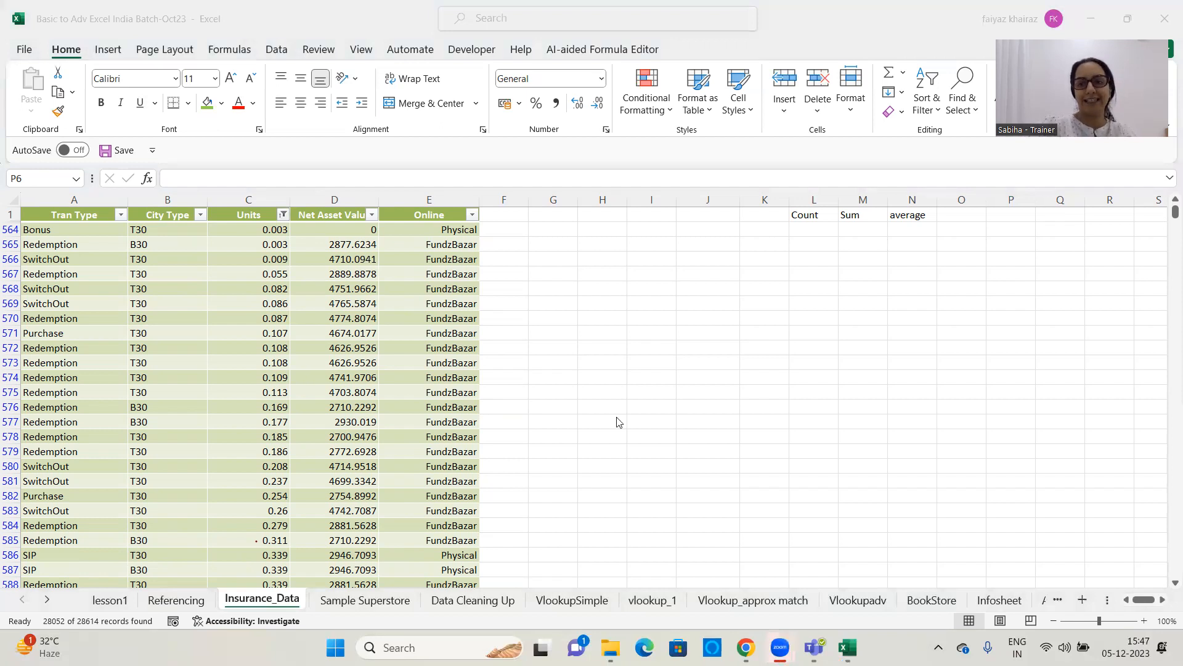
pyautogui.click(284, 218)
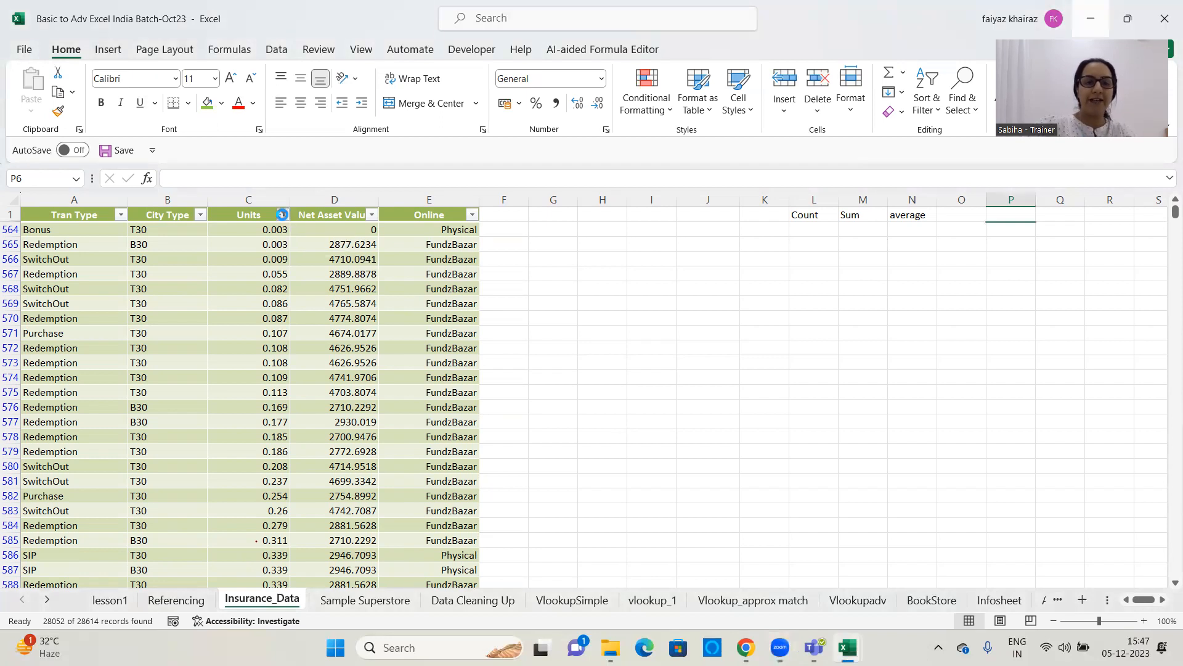
pyautogui.click(283, 215)
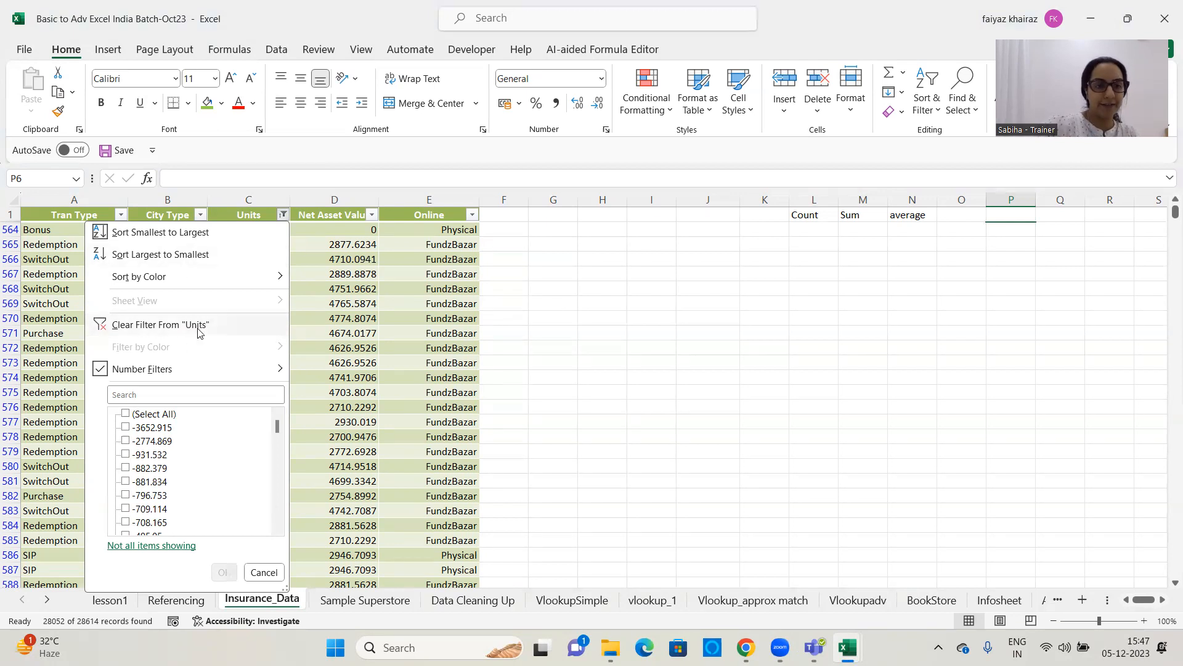
pyautogui.click(198, 325)
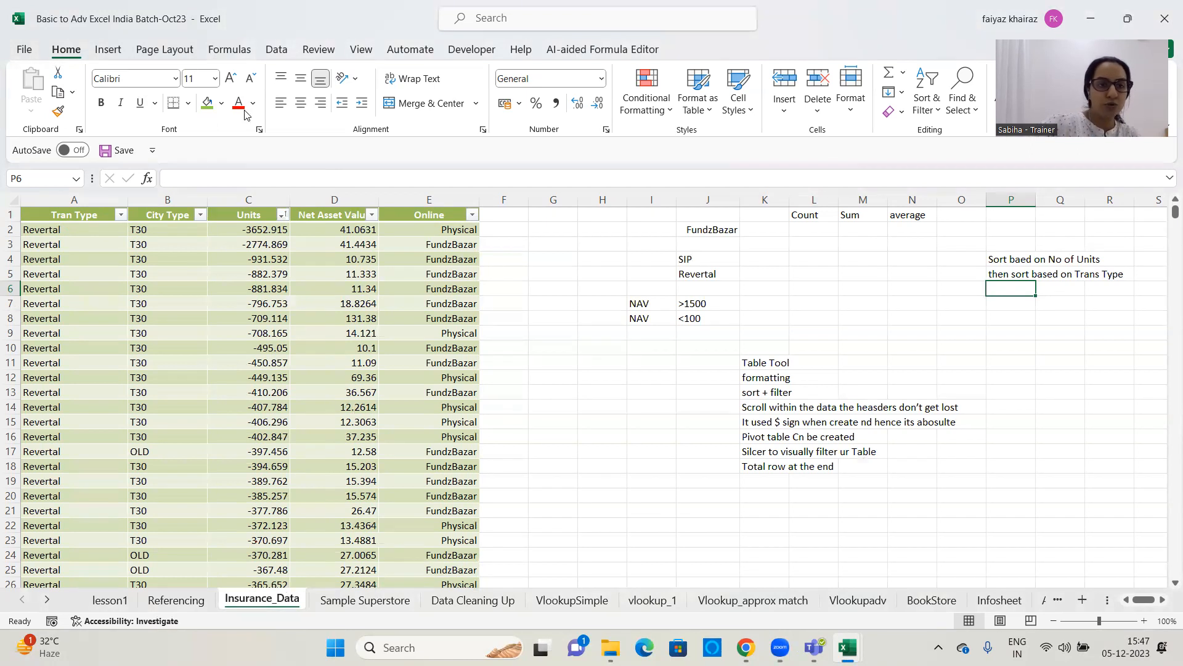
# Filter the Net Asset Value column to values between 100 and 200 using a Between number filter
pyautogui.click(283, 214)
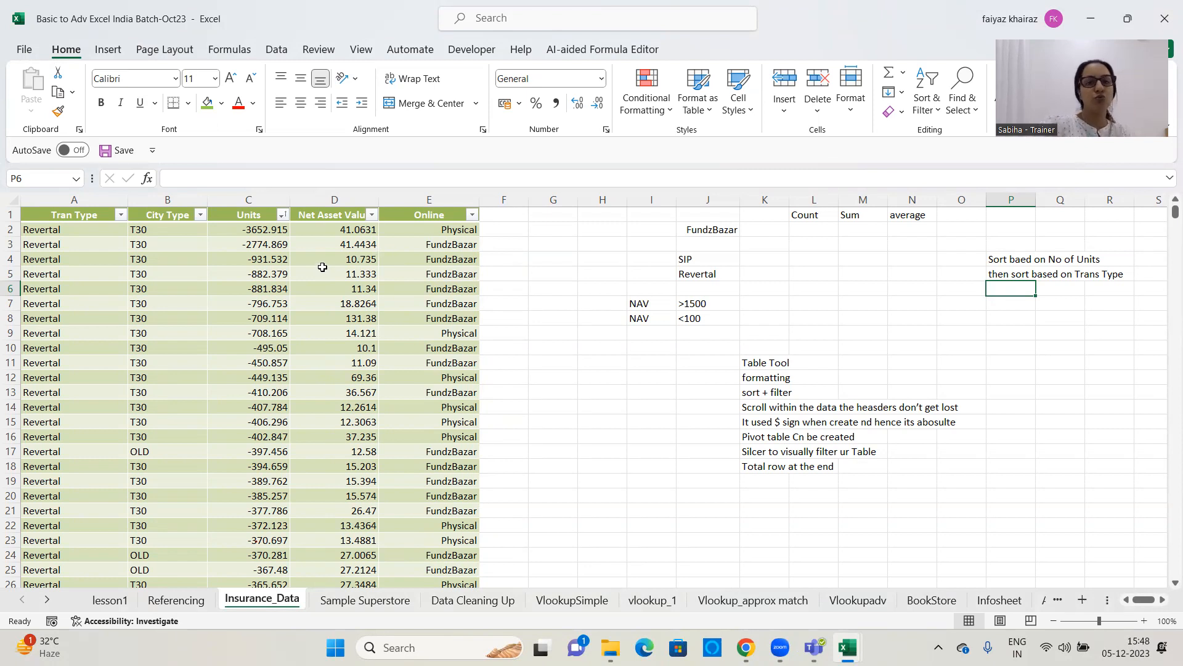
pyautogui.click(371, 214)
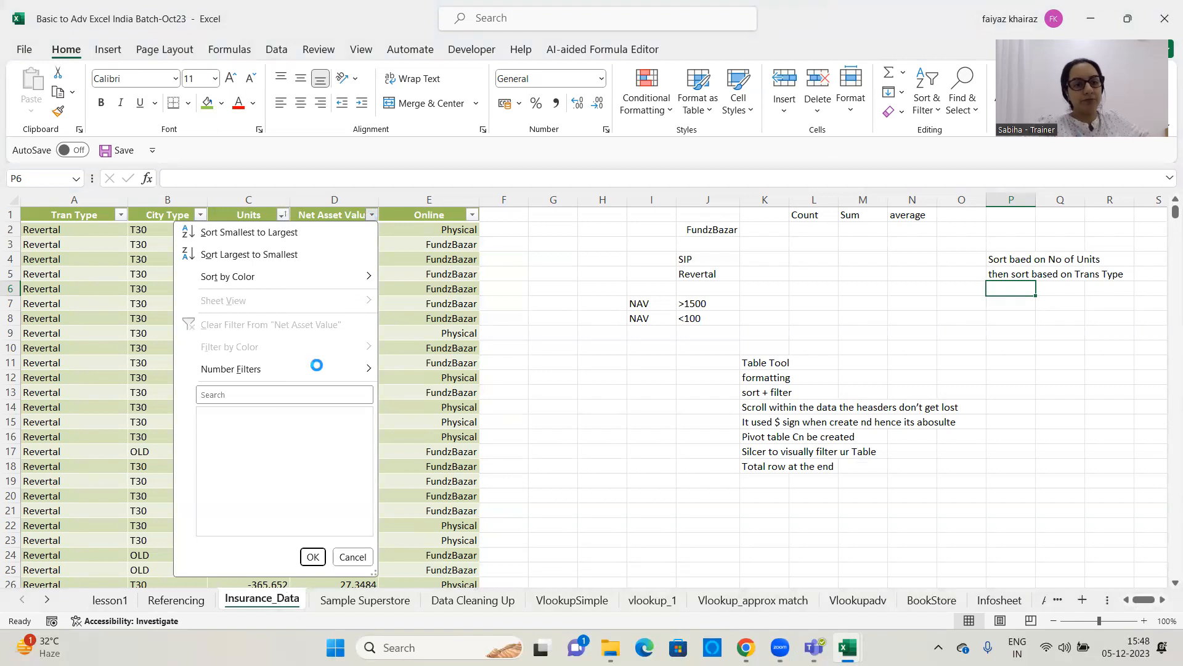
pyautogui.moveTo(320, 373)
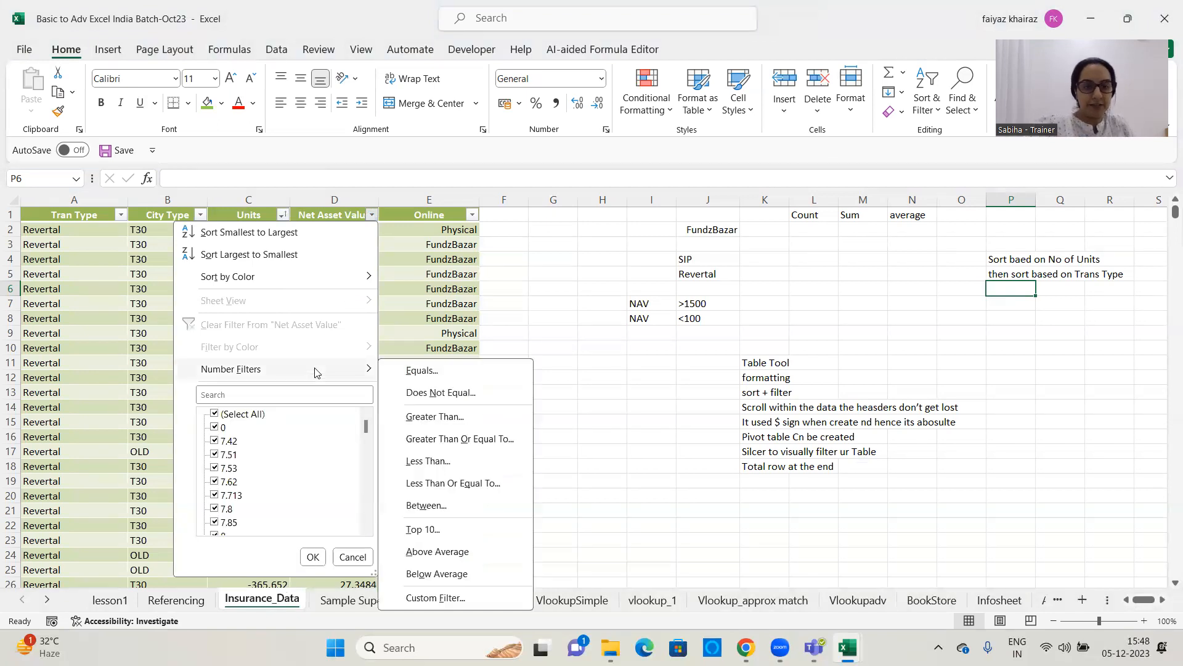
pyautogui.click(427, 507)
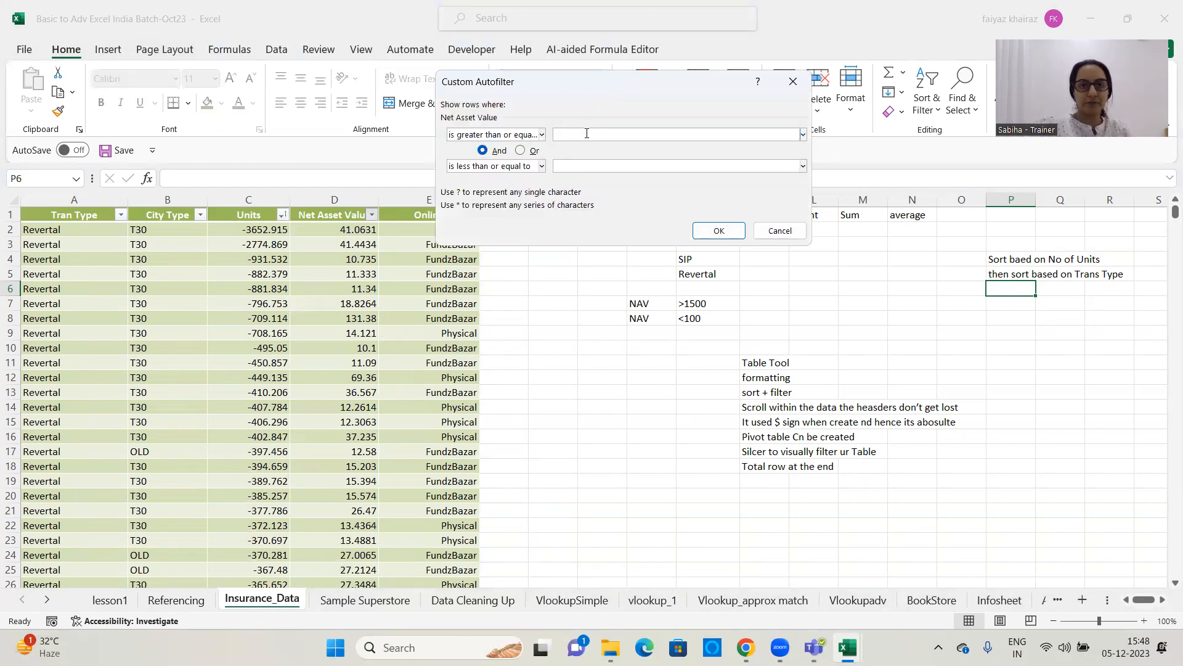
pyautogui.write('100')
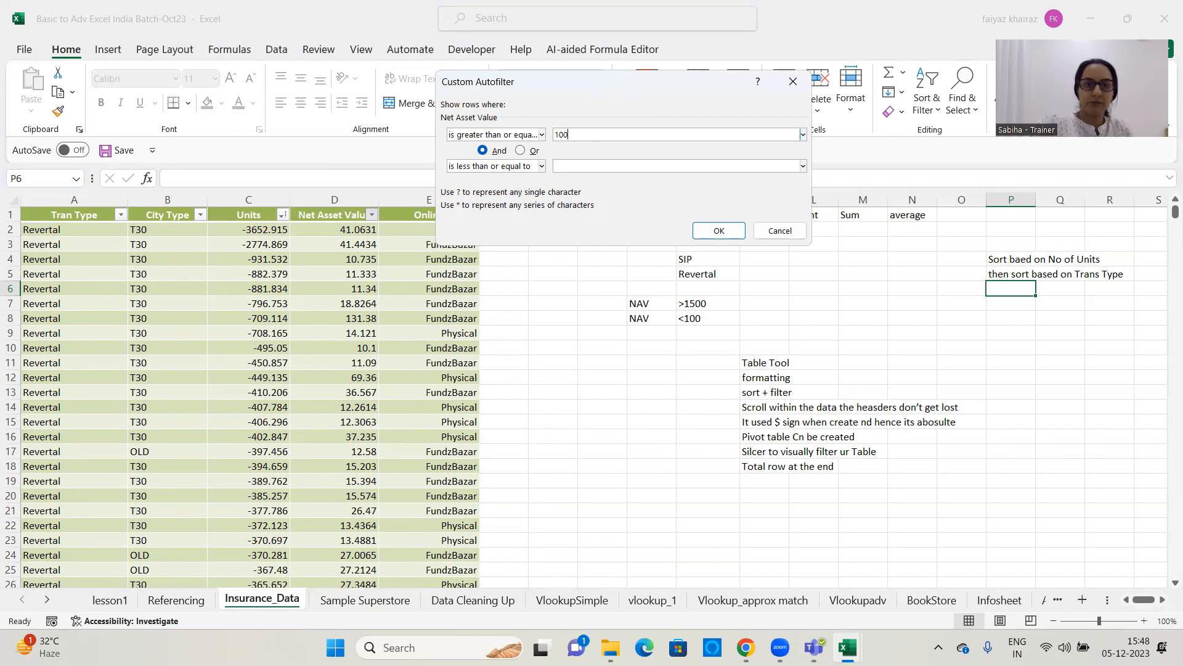
pyautogui.click(602, 162)
pyautogui.write('200')
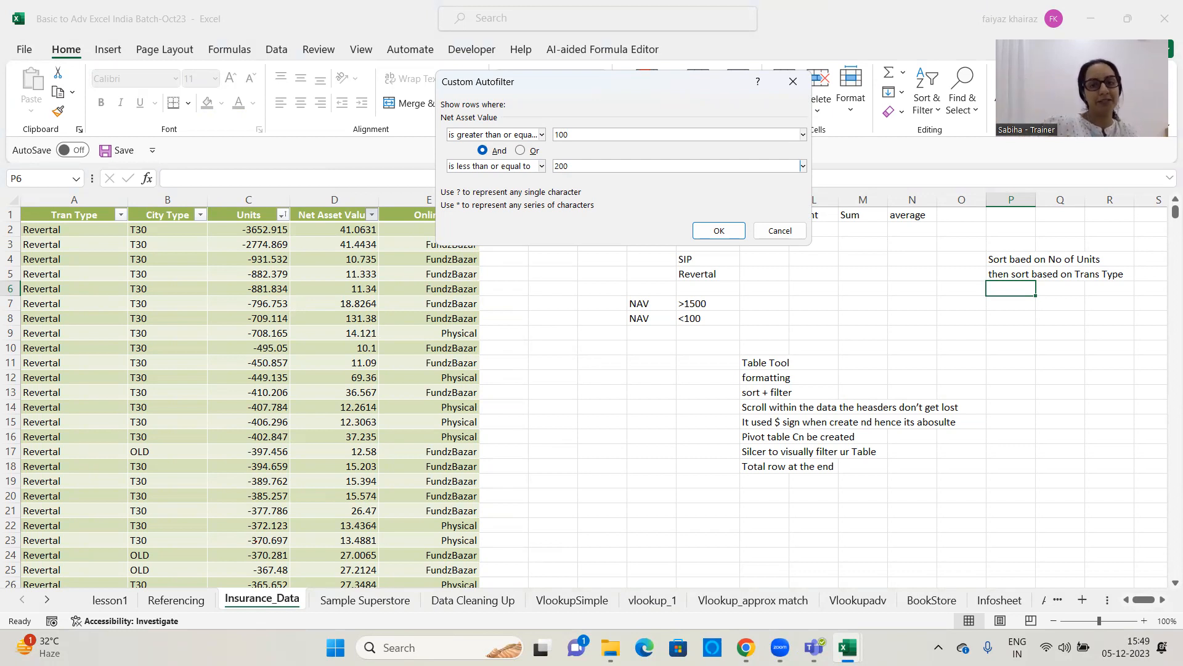
pyautogui.click(708, 231)
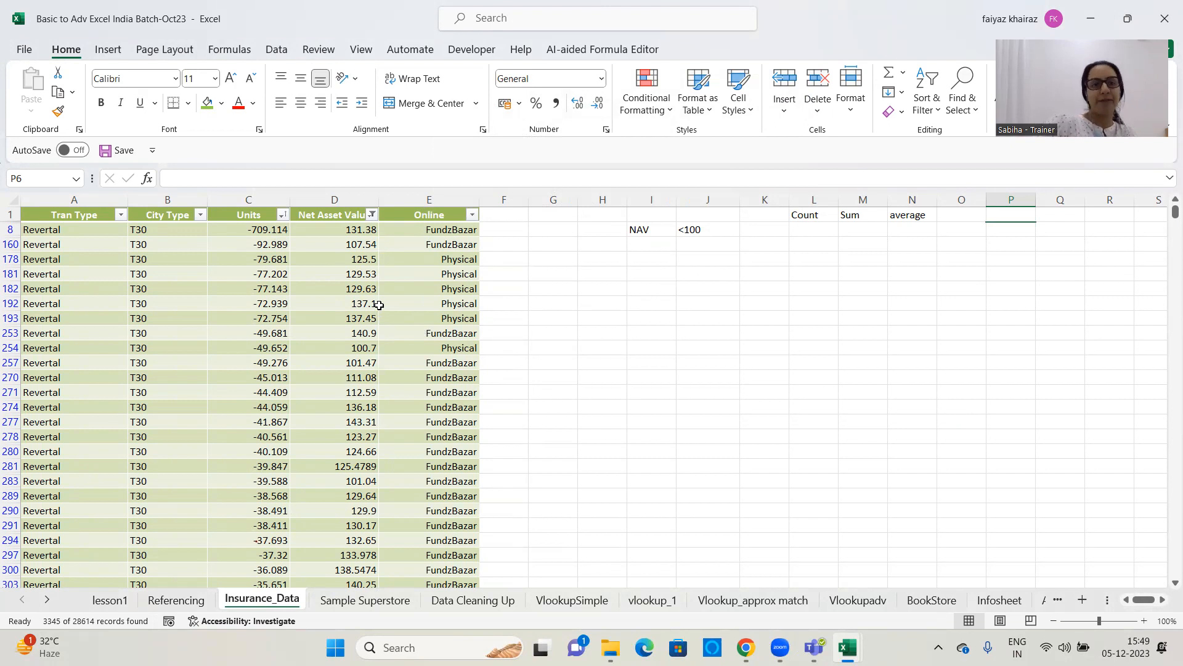
# Clear the filter from the Net Asset Value column
pyautogui.click(372, 214)
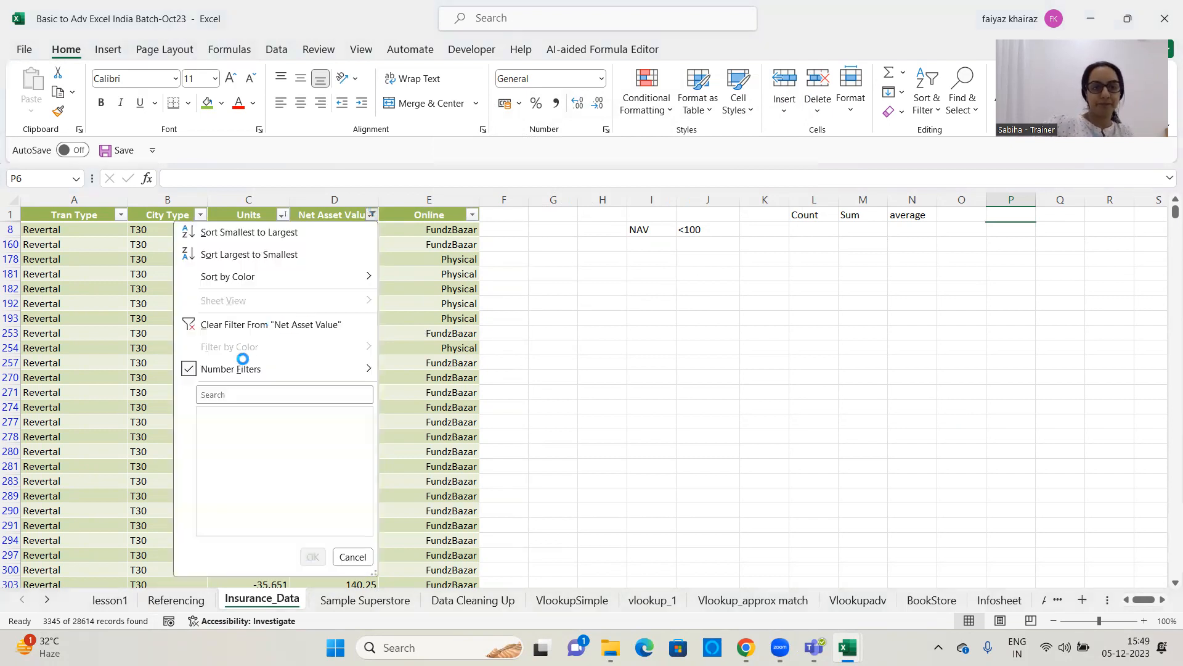
pyautogui.click(260, 325)
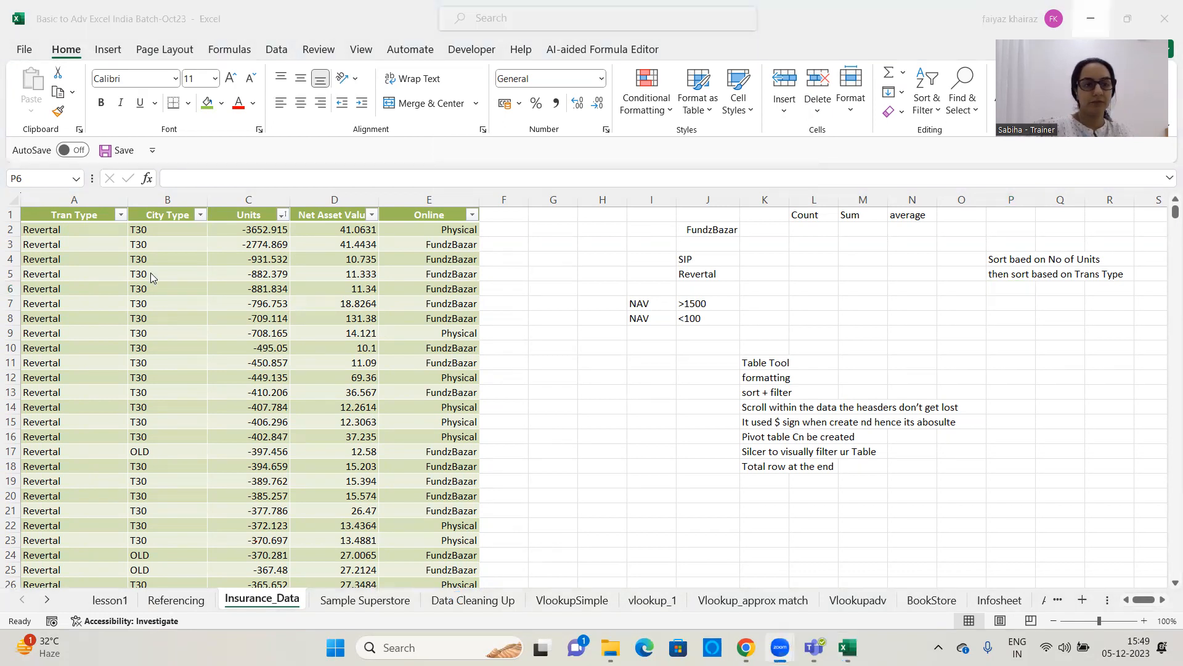
pyautogui.scroll(-20, 96, 376)
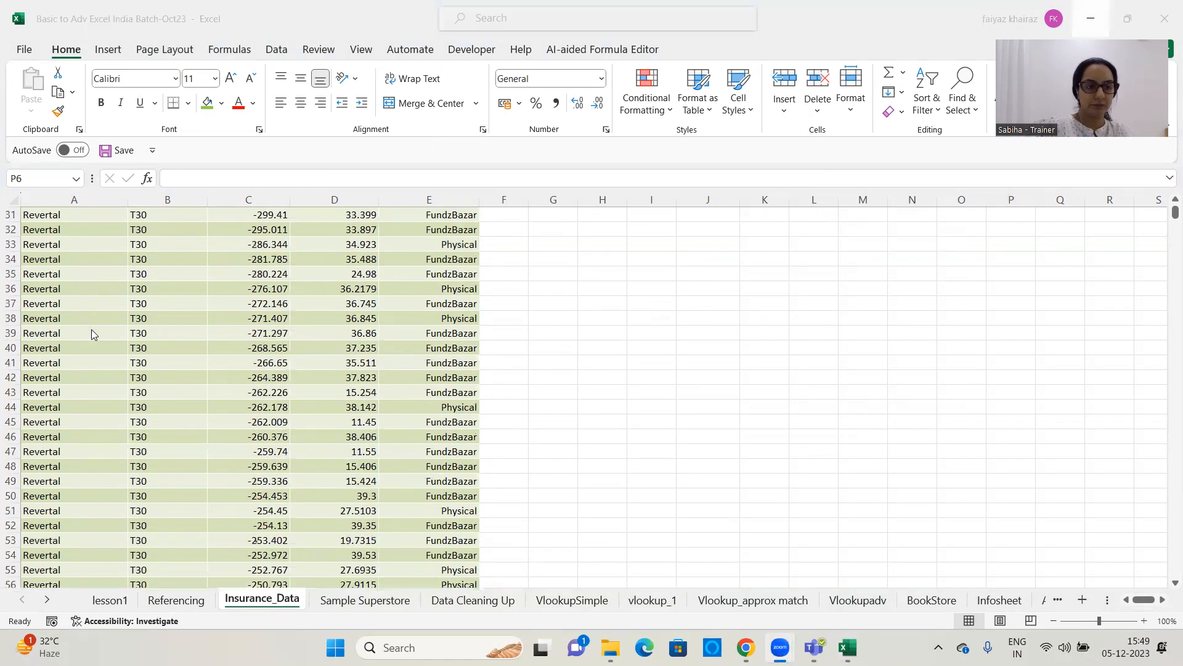
pyautogui.click(1174, 214)
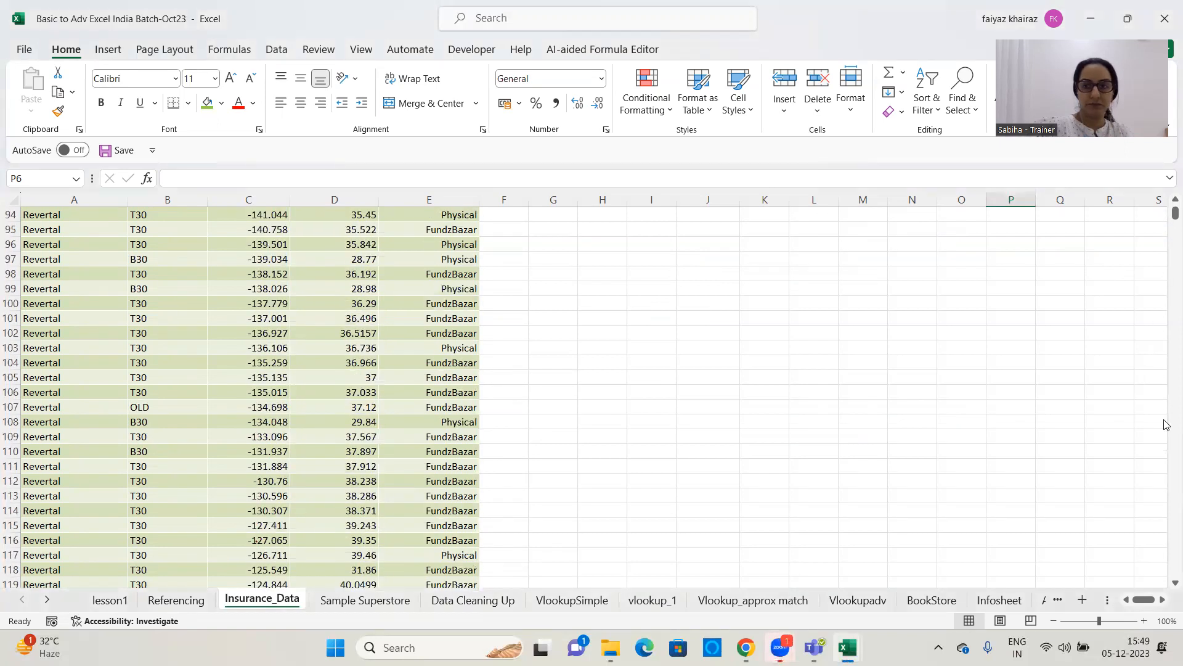
pyautogui.moveTo(1173, 216)
pyautogui.mouseDown()
pyautogui.moveTo(1150, 472)
pyautogui.moveTo(1159, 213)
pyautogui.mouseUp()
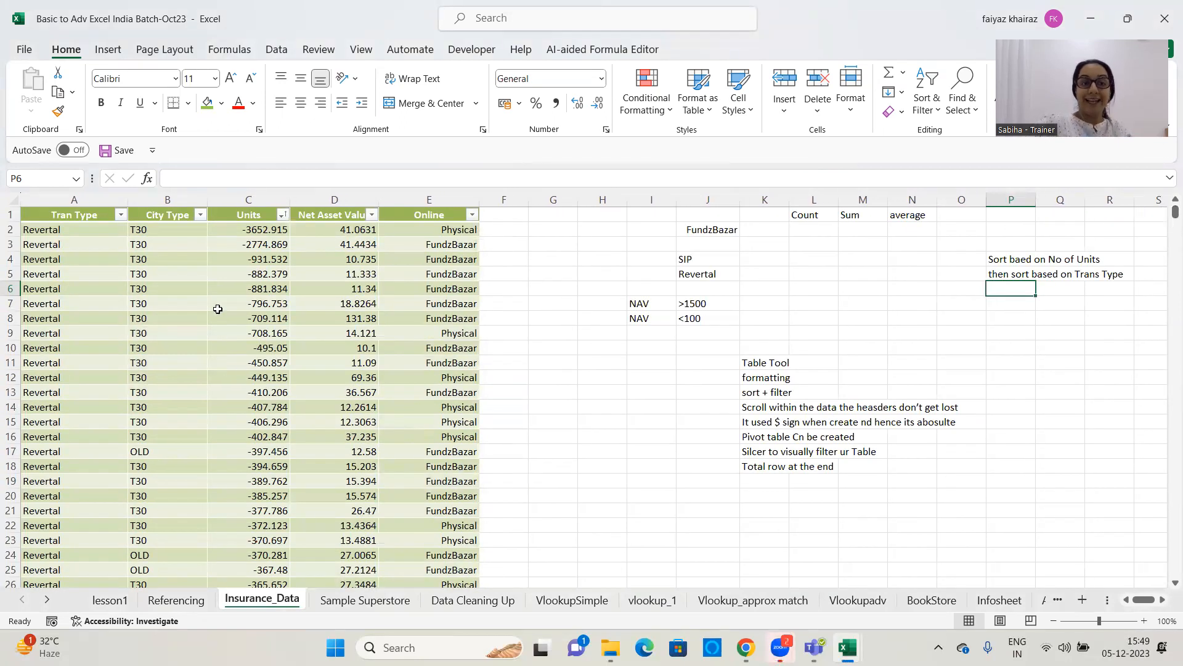
# Enter the sample criterion SIP in cell I12, beside the insurance table
pyautogui.click(640, 384)
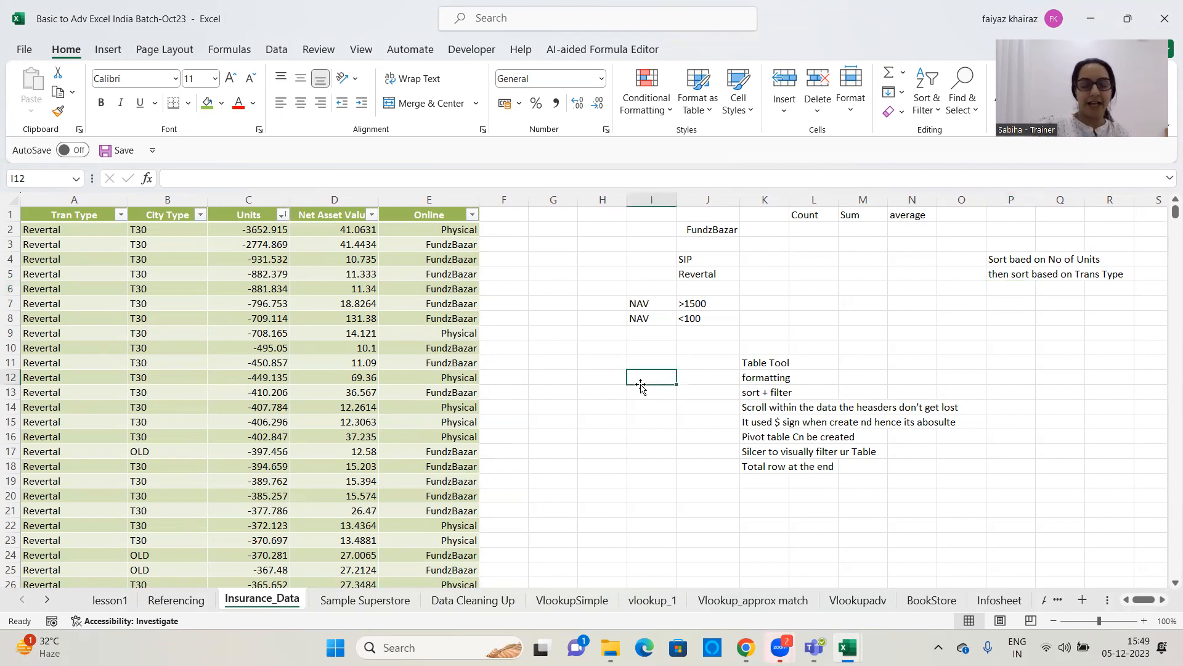
pyautogui.write('SIP')
pyautogui.click(656, 419)
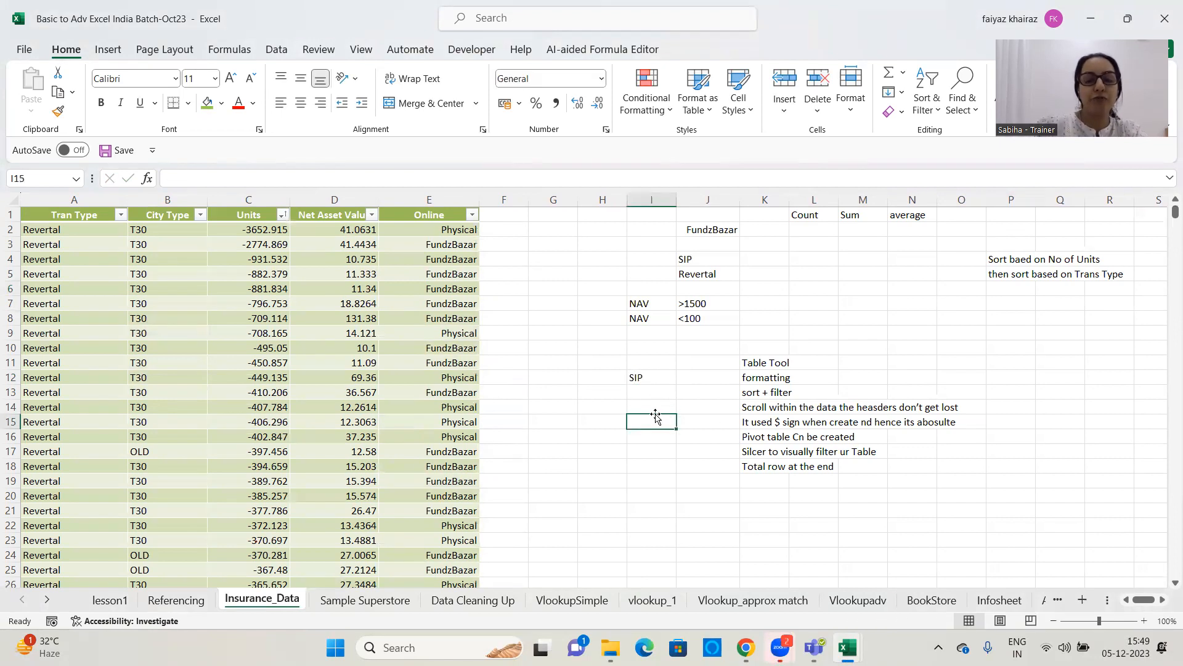
pyautogui.click(641, 383)
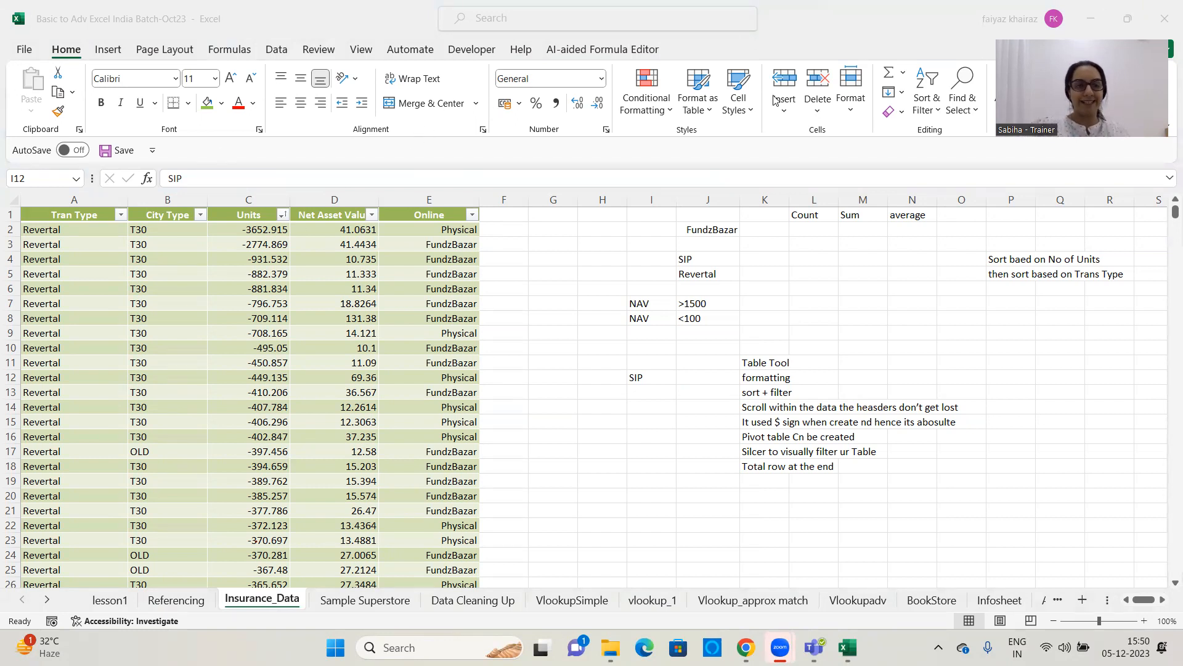
# Open the text filter options of the Tran Type column
pyautogui.click(120, 215)
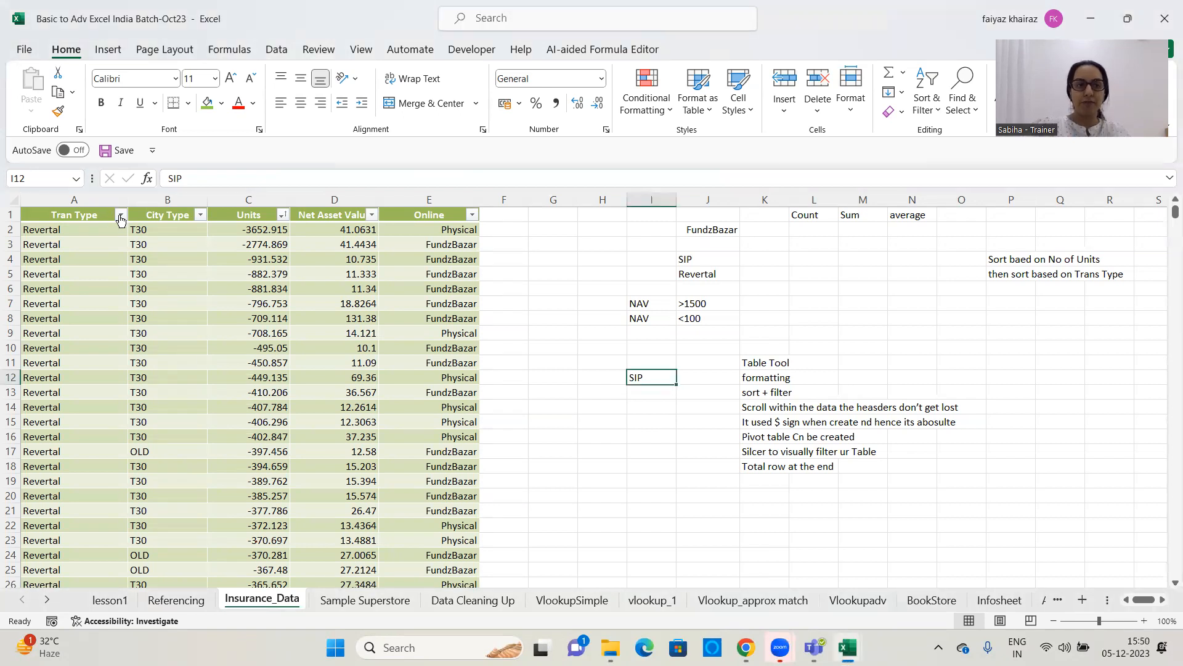
pyautogui.click(121, 216)
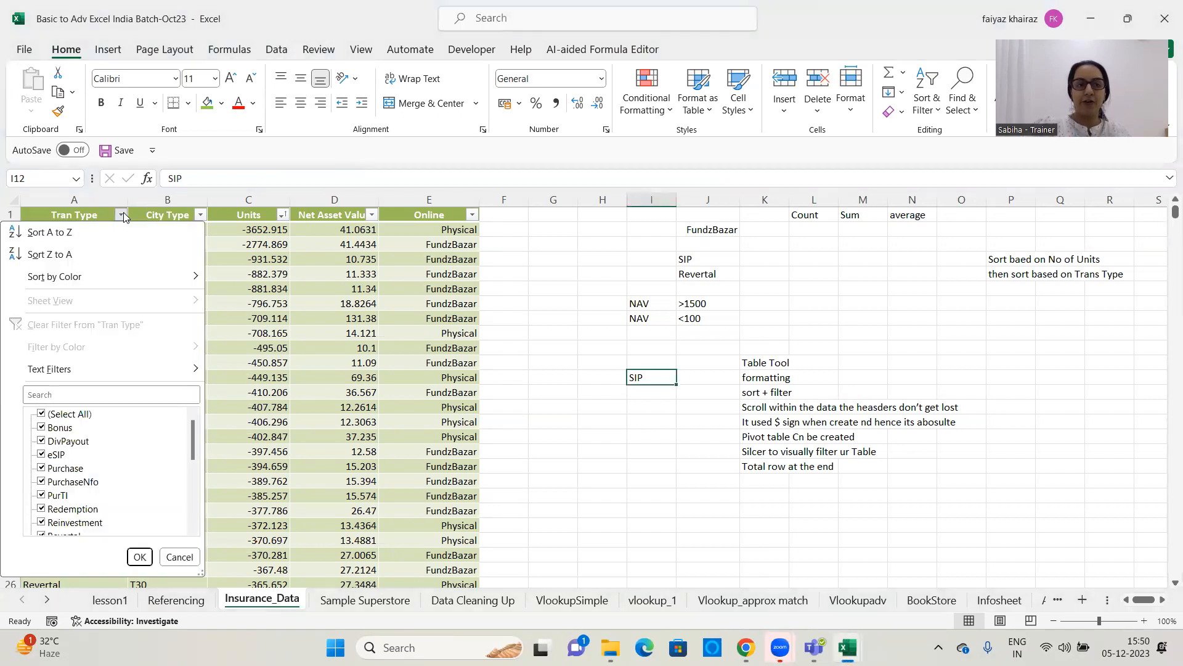
pyautogui.moveTo(102, 377)
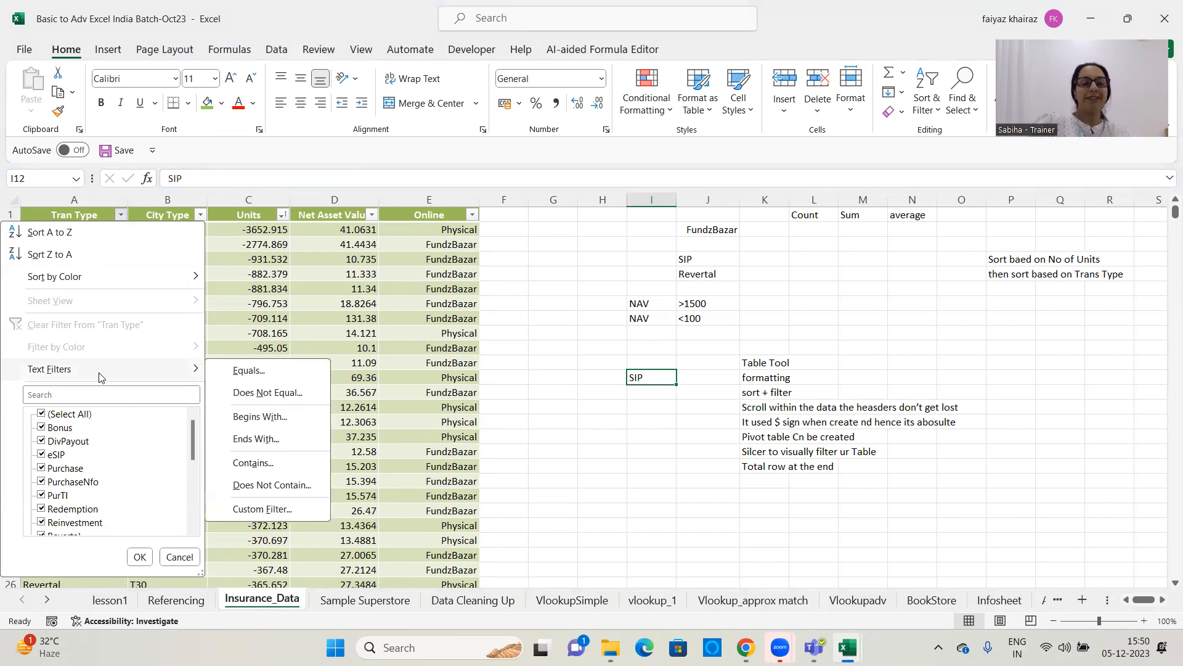
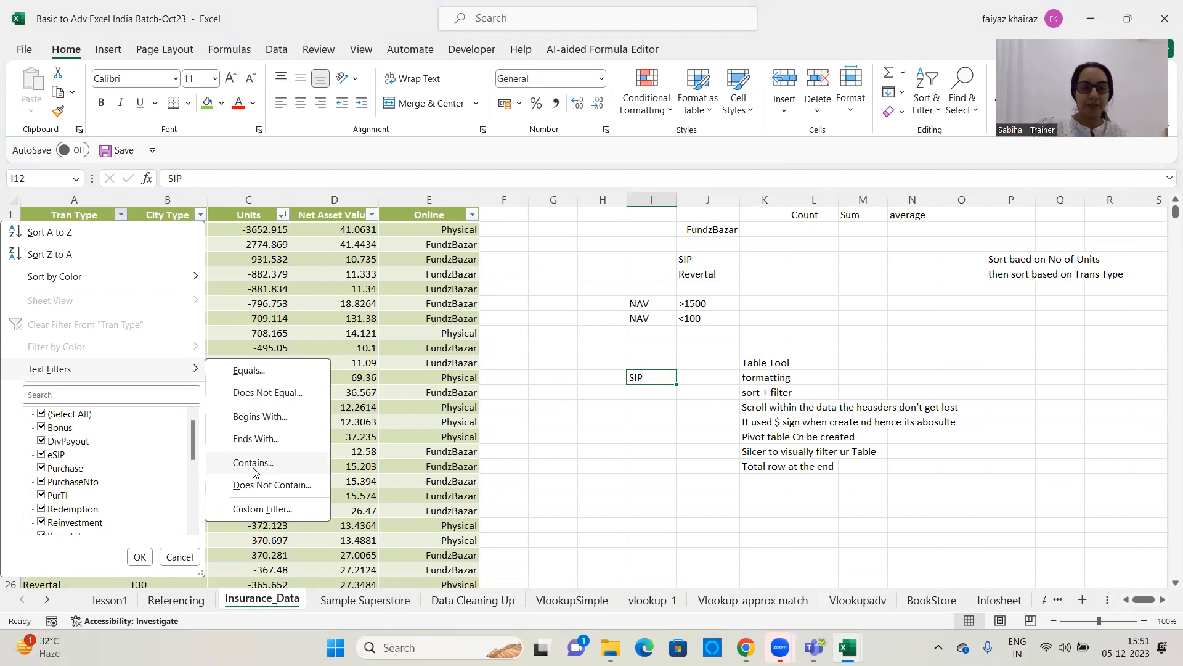
# Filter the Tran Type column to rows containing SIP using a Contains text filter
pyautogui.click(253, 463)
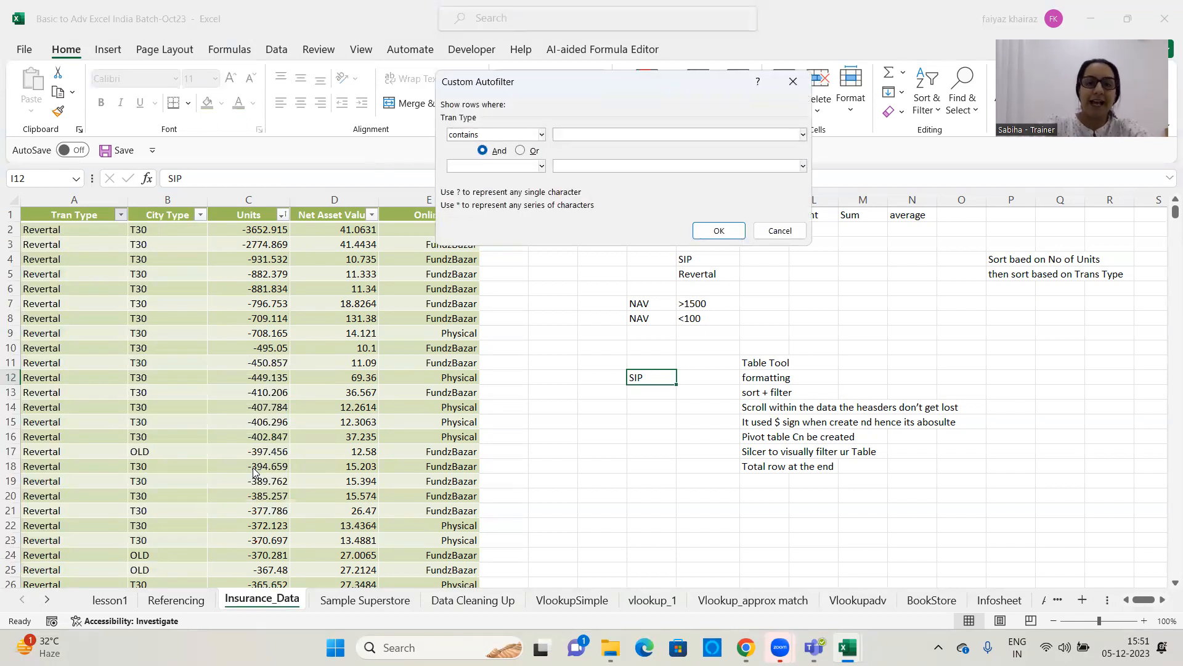
pyautogui.write('SIP')
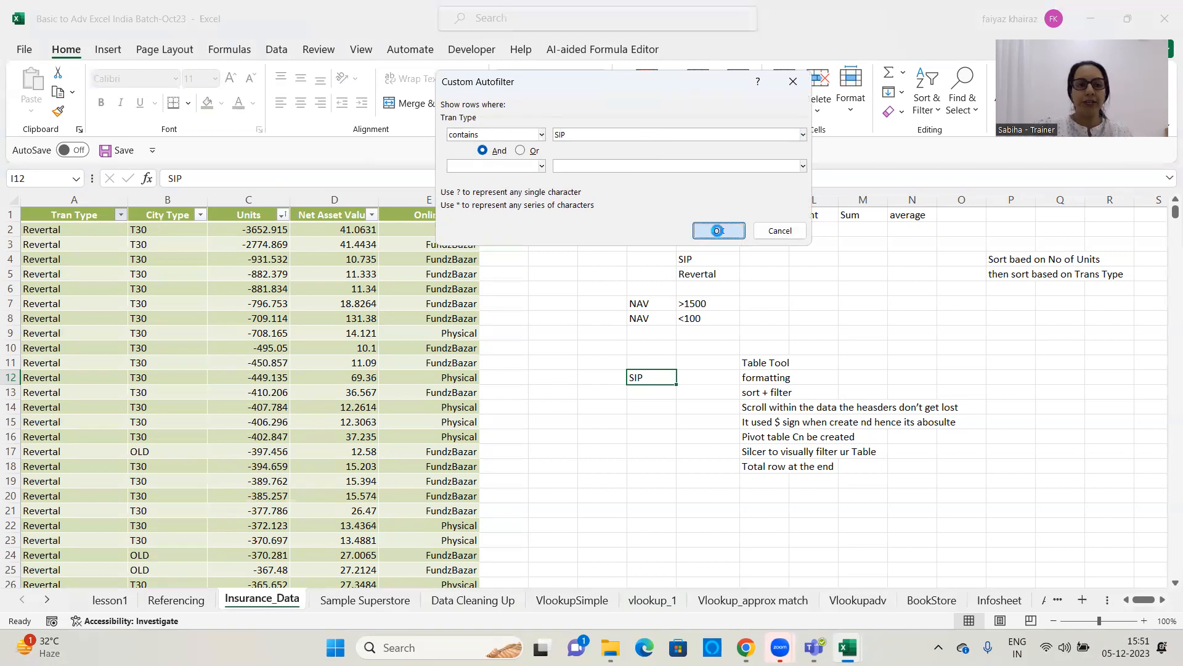
pyautogui.click(718, 230)
pyautogui.moveTo(1175, 211)
pyautogui.mouseDown()
pyautogui.moveTo(1165, 226)
pyautogui.moveTo(1165, 603)
pyautogui.moveTo(1165, 211)
pyautogui.mouseUp()
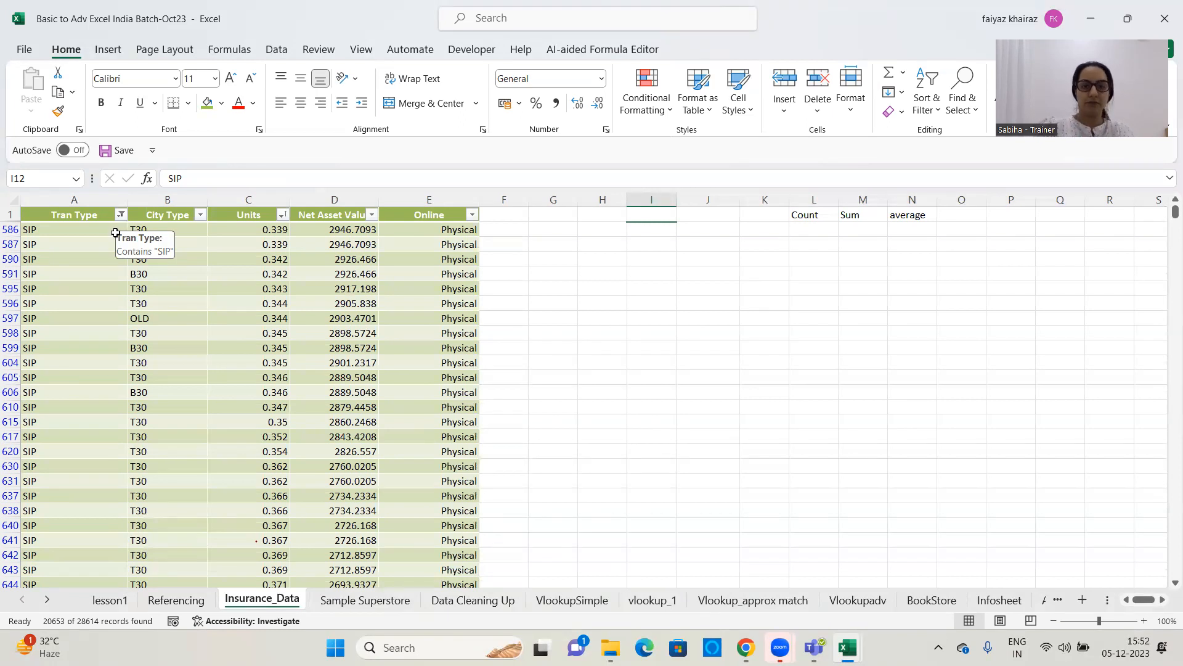
pyautogui.click(618, 400)
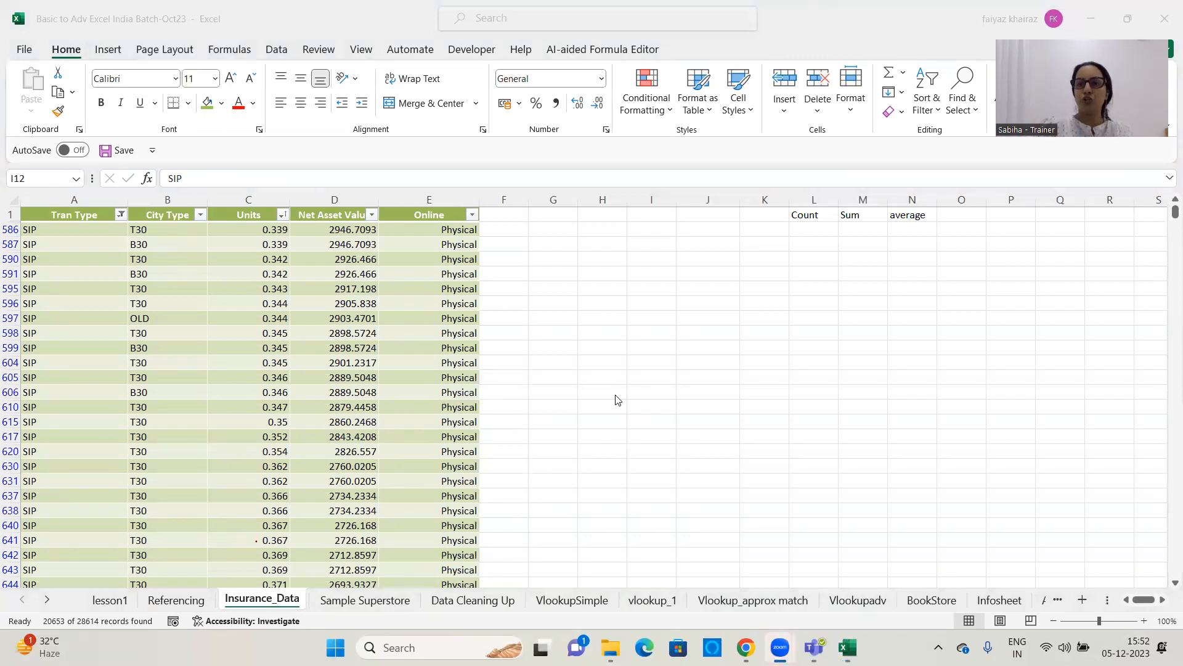
# Clear the filter from the Tran Type column
pyautogui.click(121, 215)
pyautogui.click(121, 215)
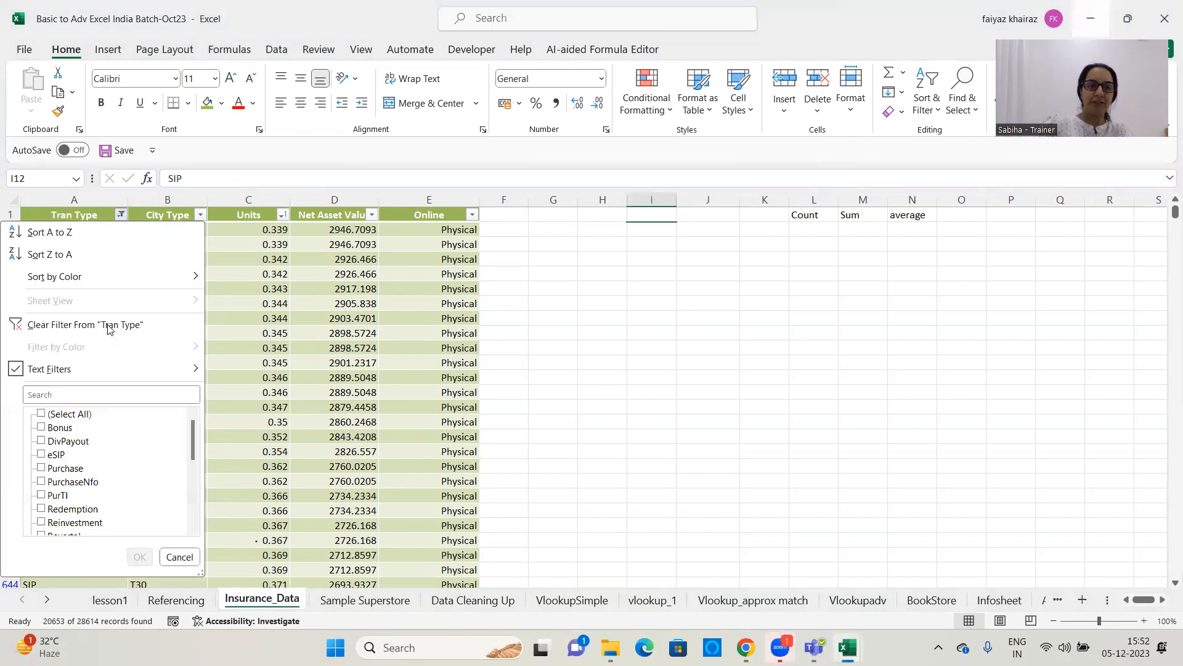
pyautogui.click(73, 325)
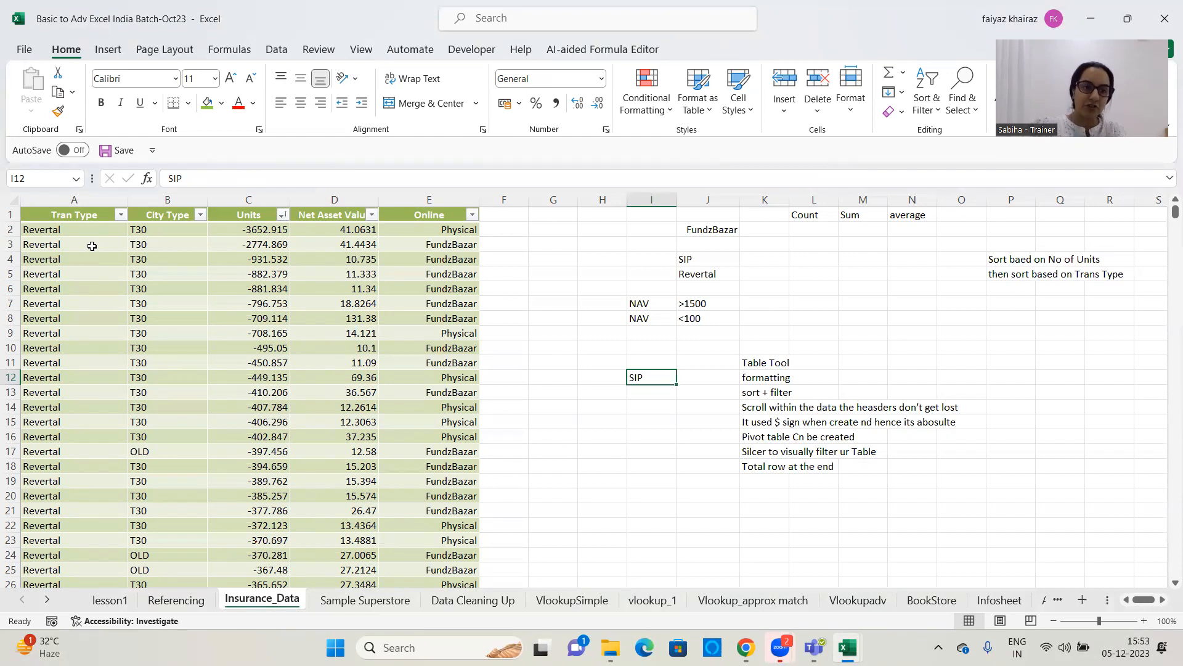
# Reapply a Contains text filter for SIP to the Tran Type column
pyautogui.click(119, 215)
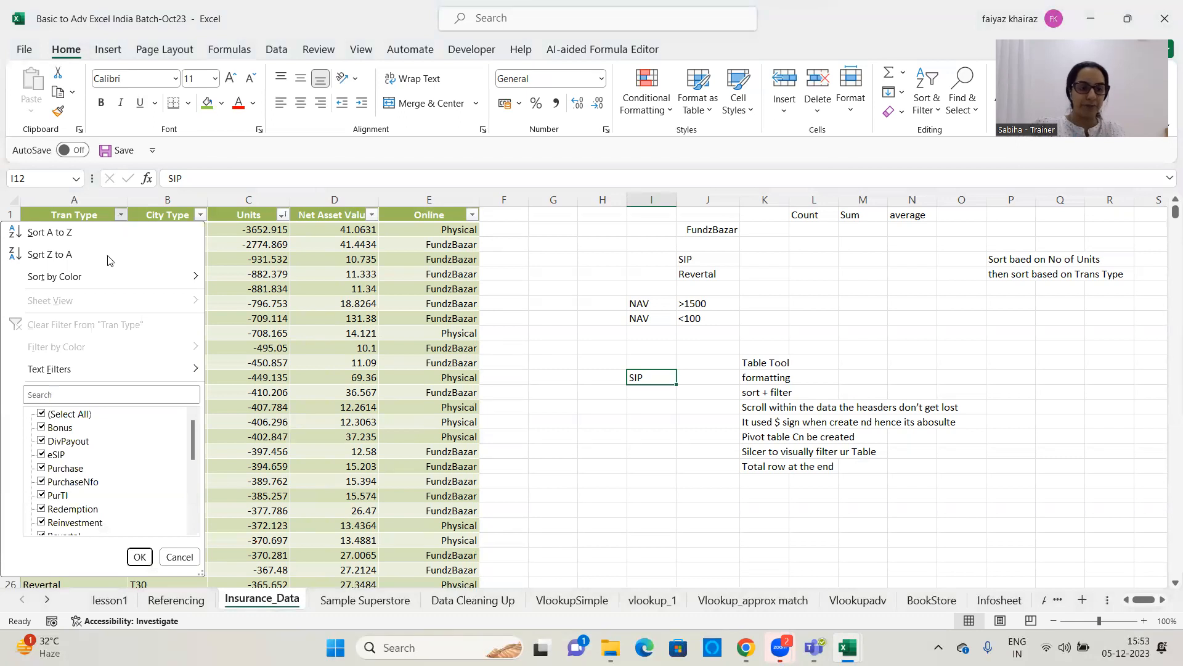
pyautogui.moveTo(92, 376)
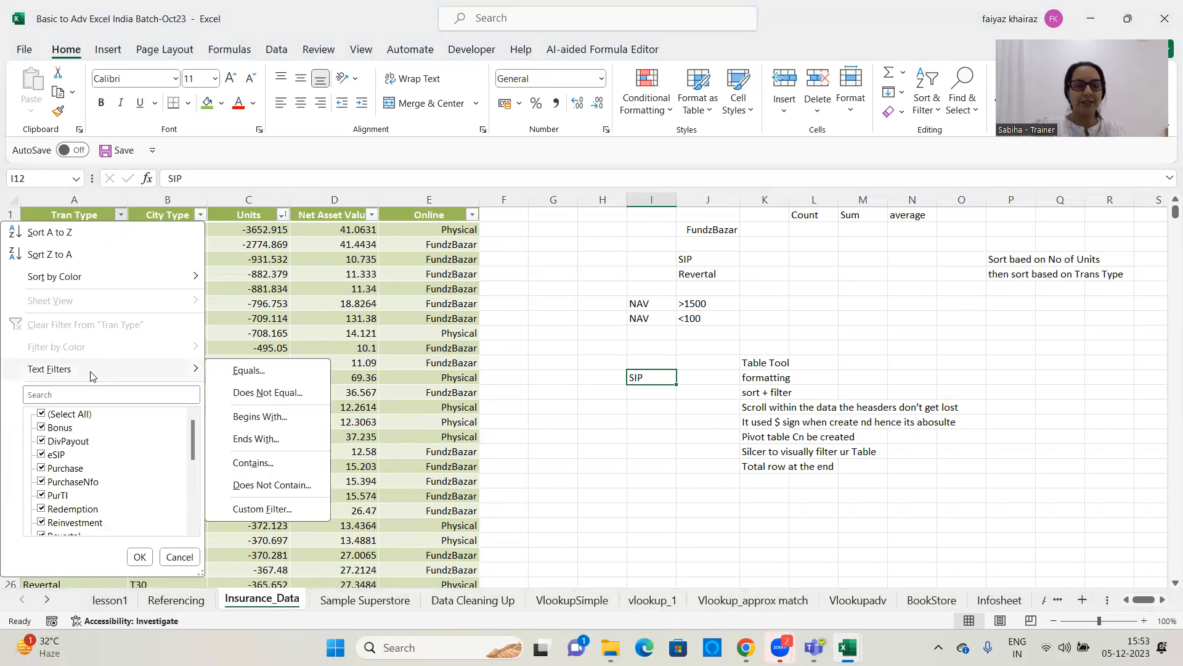
pyautogui.click(280, 466)
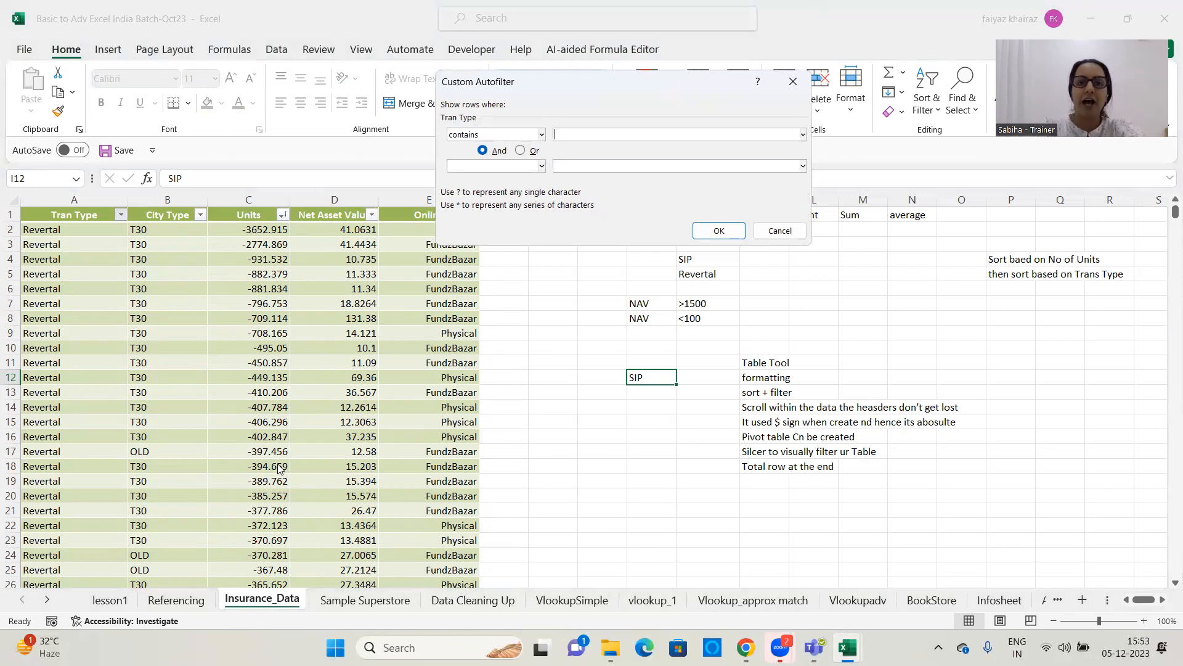
pyautogui.write('SIP')
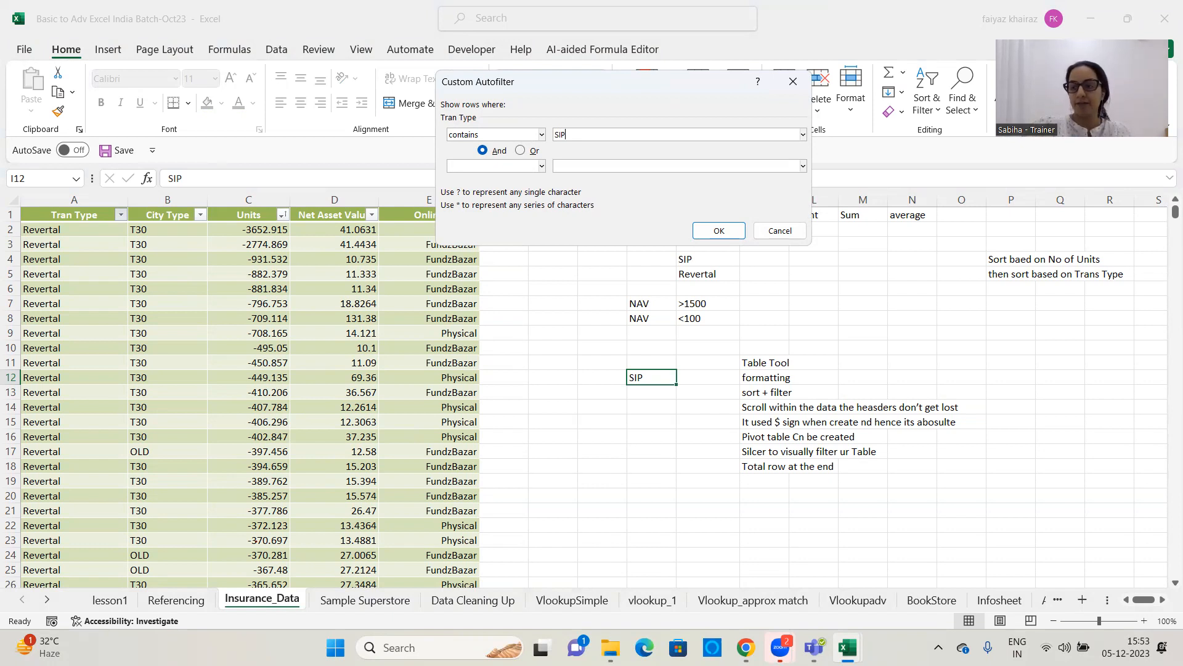
pyautogui.click(725, 230)
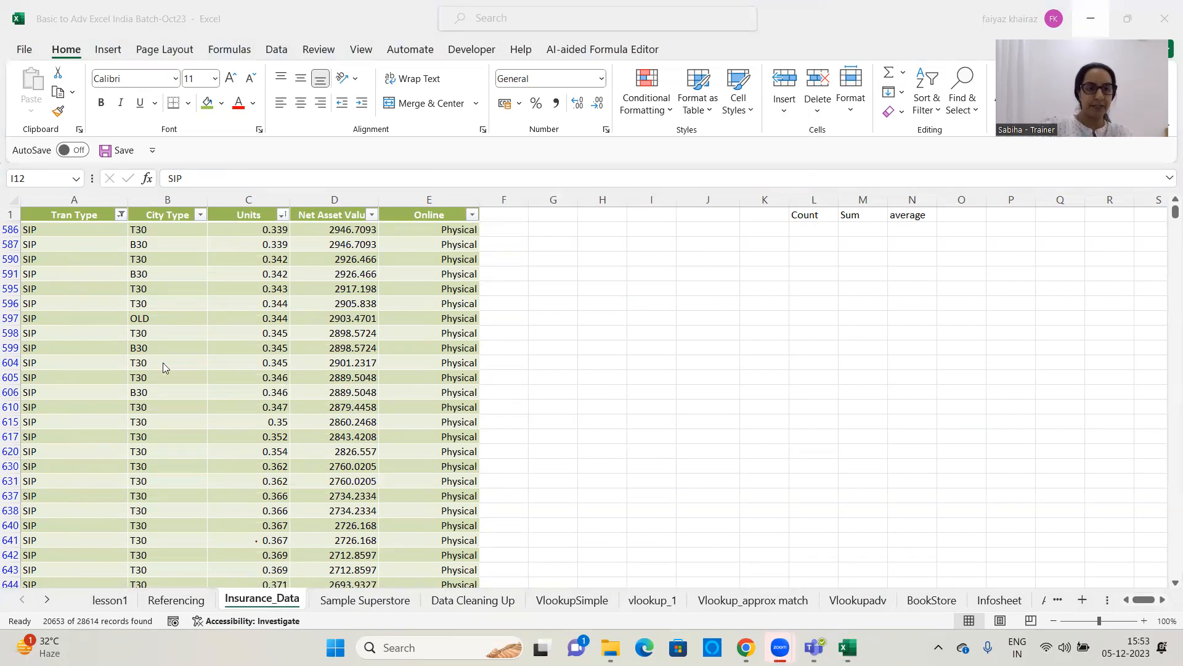
# Remove the SIP text filter from the Tran Type column to show all rows again
pyautogui.click(201, 215)
pyautogui.click(202, 216)
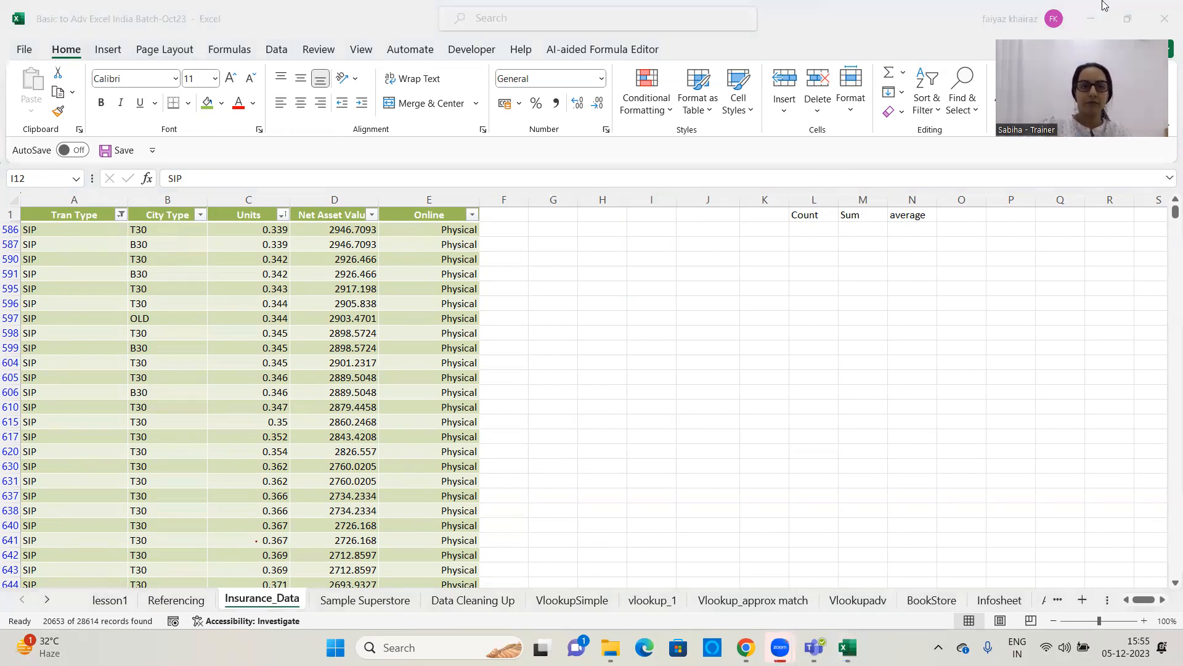
pyautogui.click(121, 214)
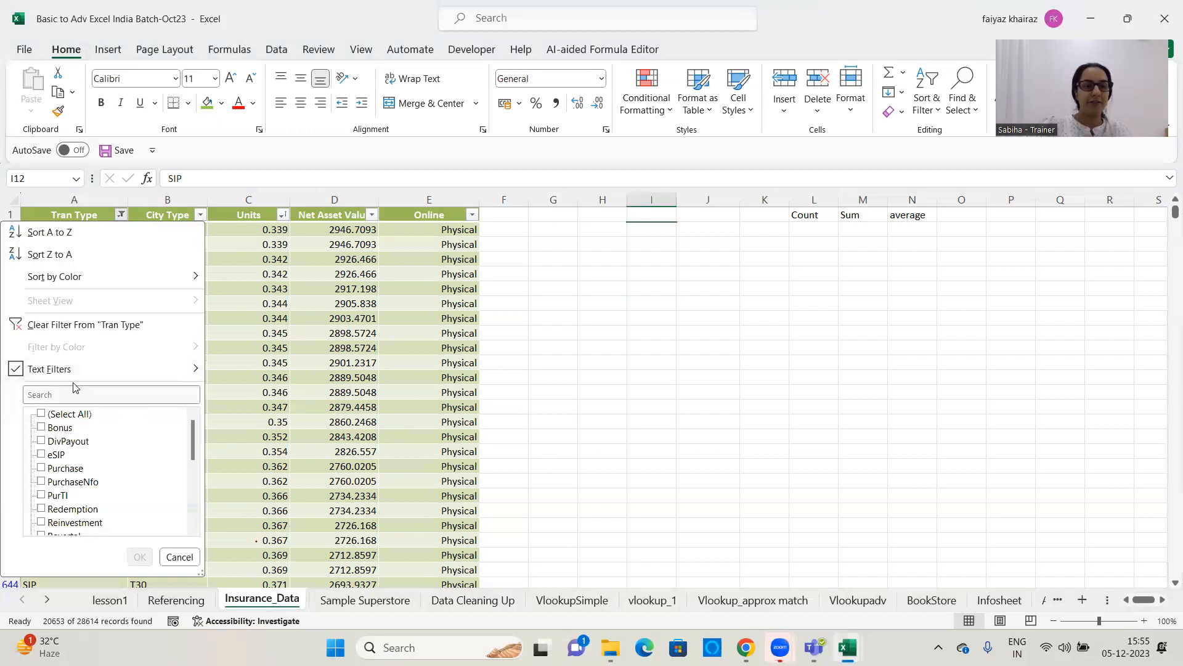
pyautogui.click(63, 325)
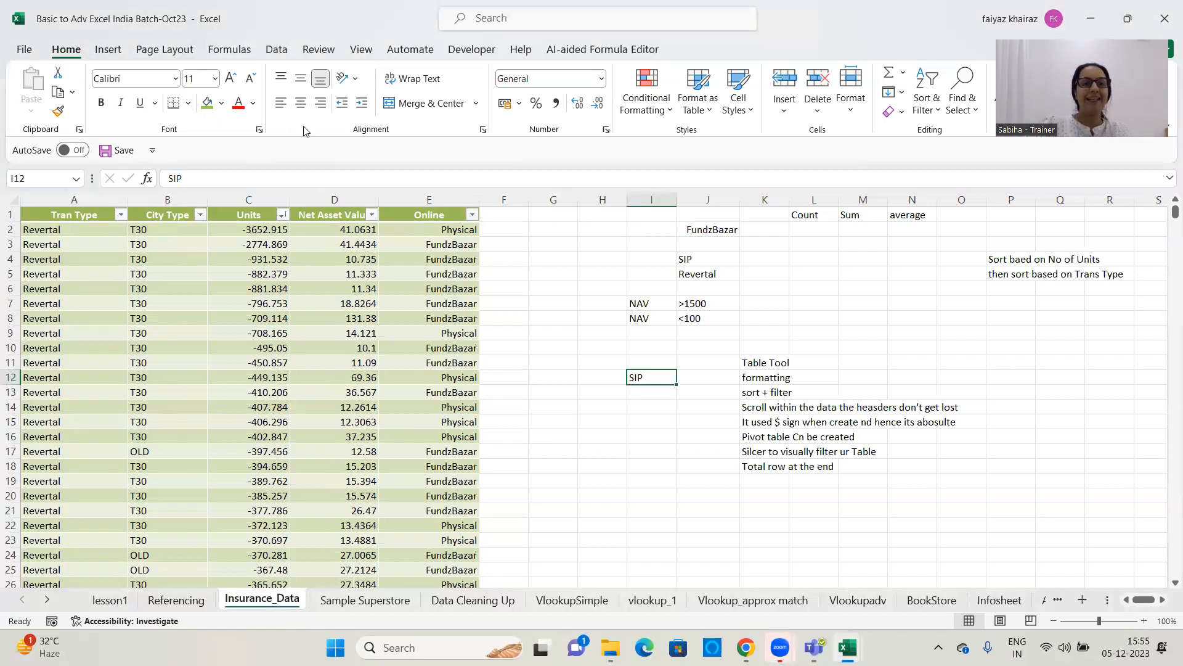
pyautogui.click(323, 362)
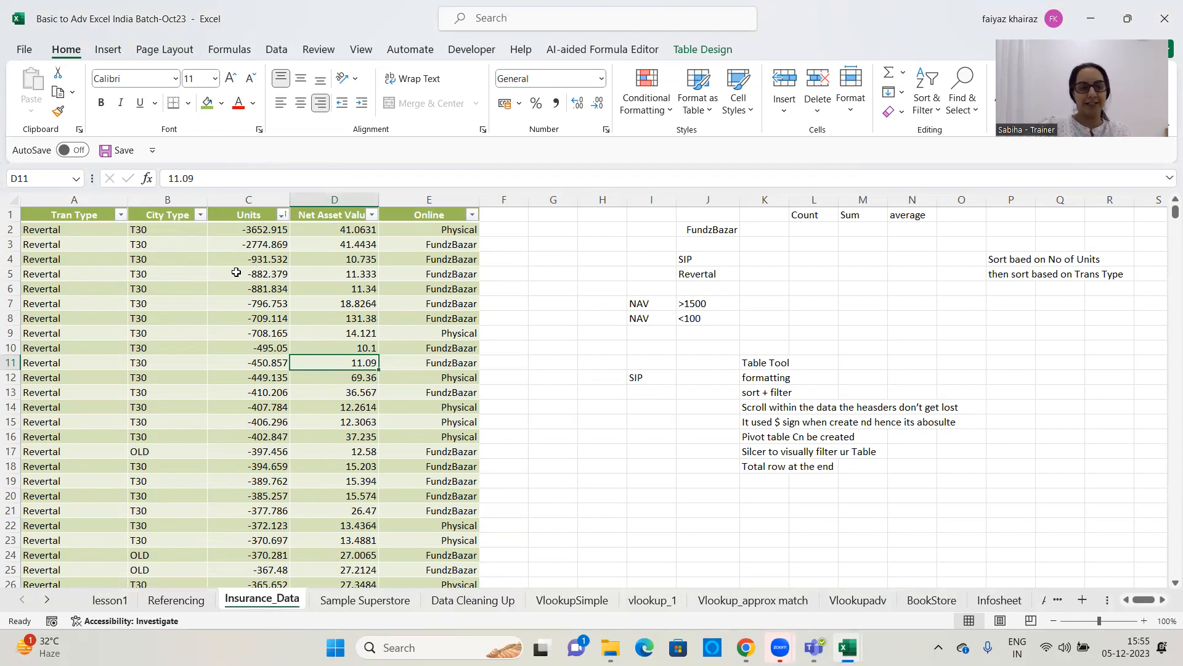
pyautogui.click(263, 305)
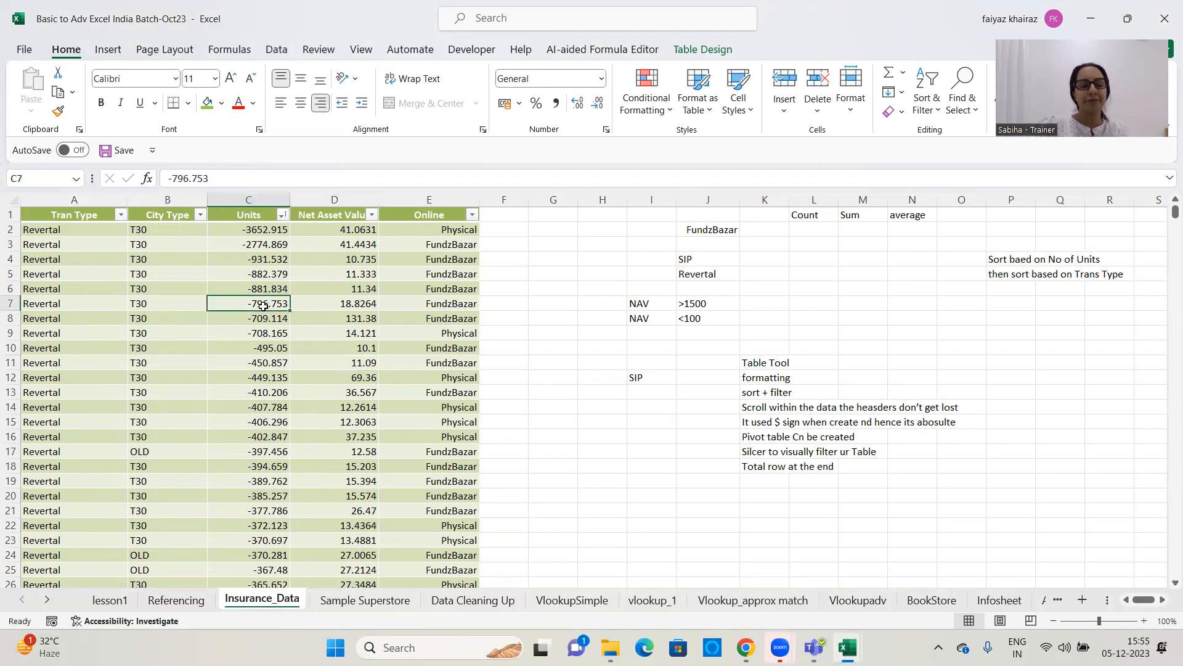
pyautogui.click(175, 332)
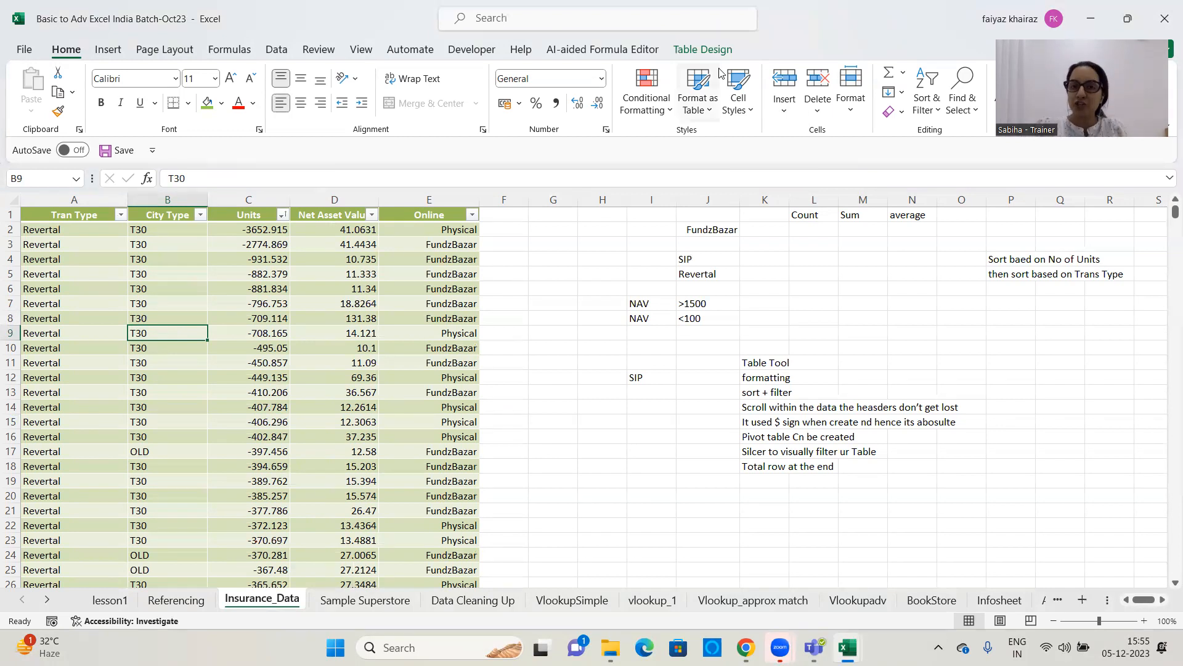
pyautogui.click(589, 261)
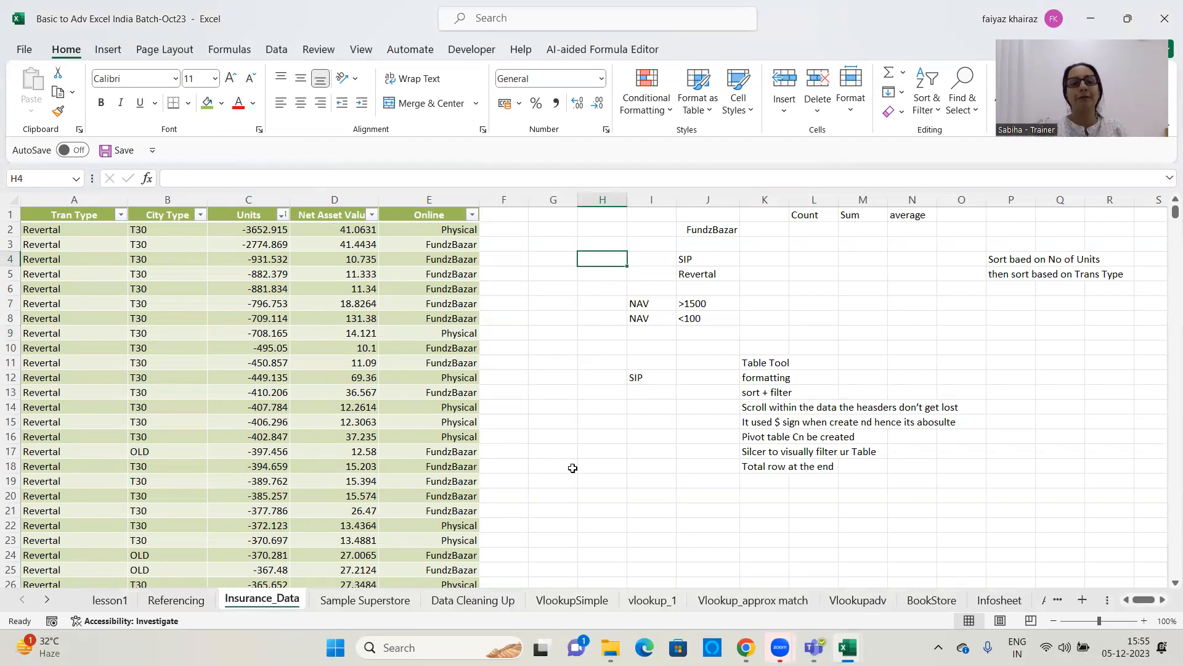
# Select a cell inside the insurance table and preview the available table styles without applying one
pyautogui.moveTo(154, 285); pyautogui.dragTo(155, 280)
pyautogui.click(154, 275)
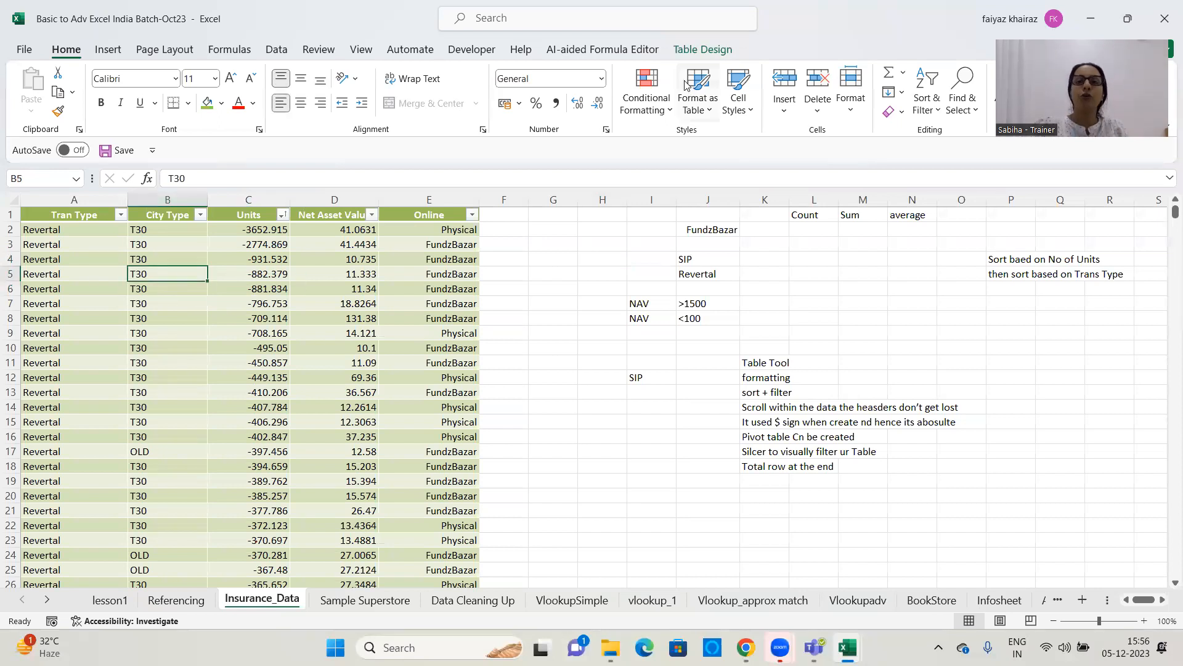
pyautogui.click(713, 50)
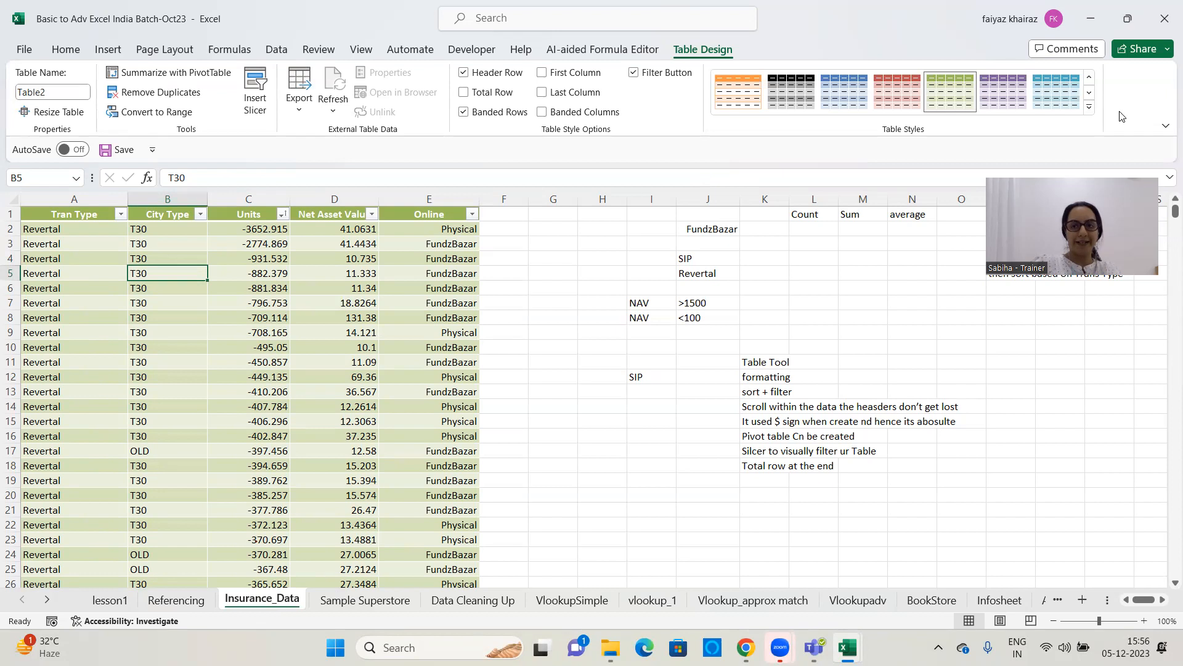
pyautogui.click(1089, 111)
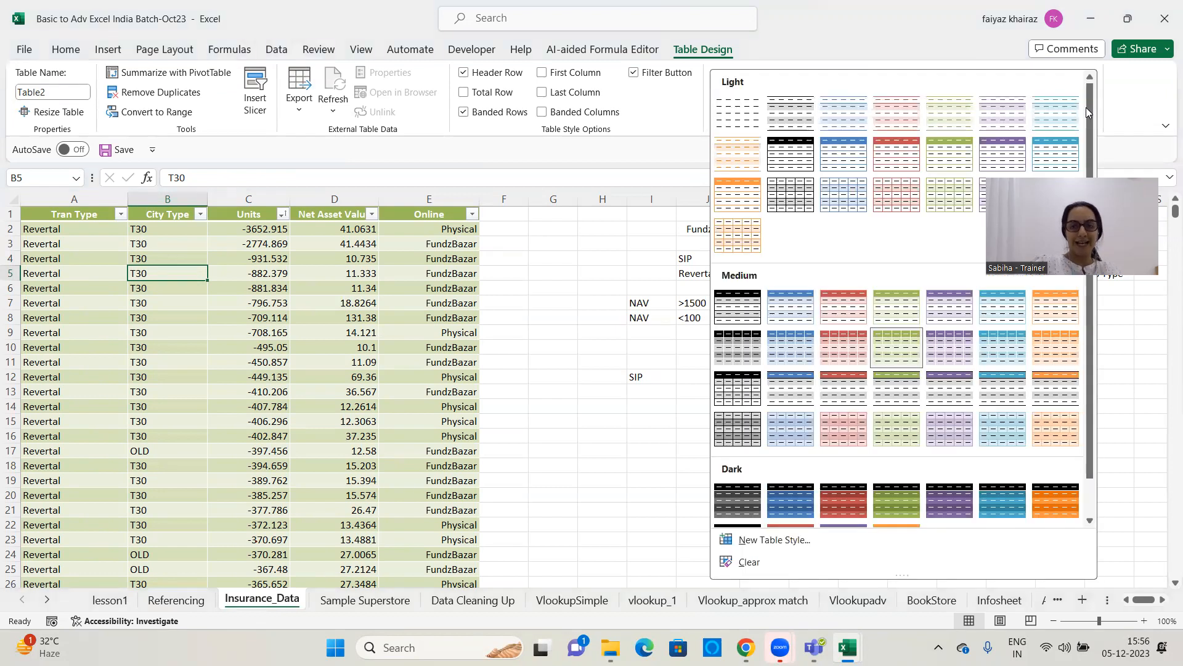
pyautogui.scroll(-1, 821, 251)
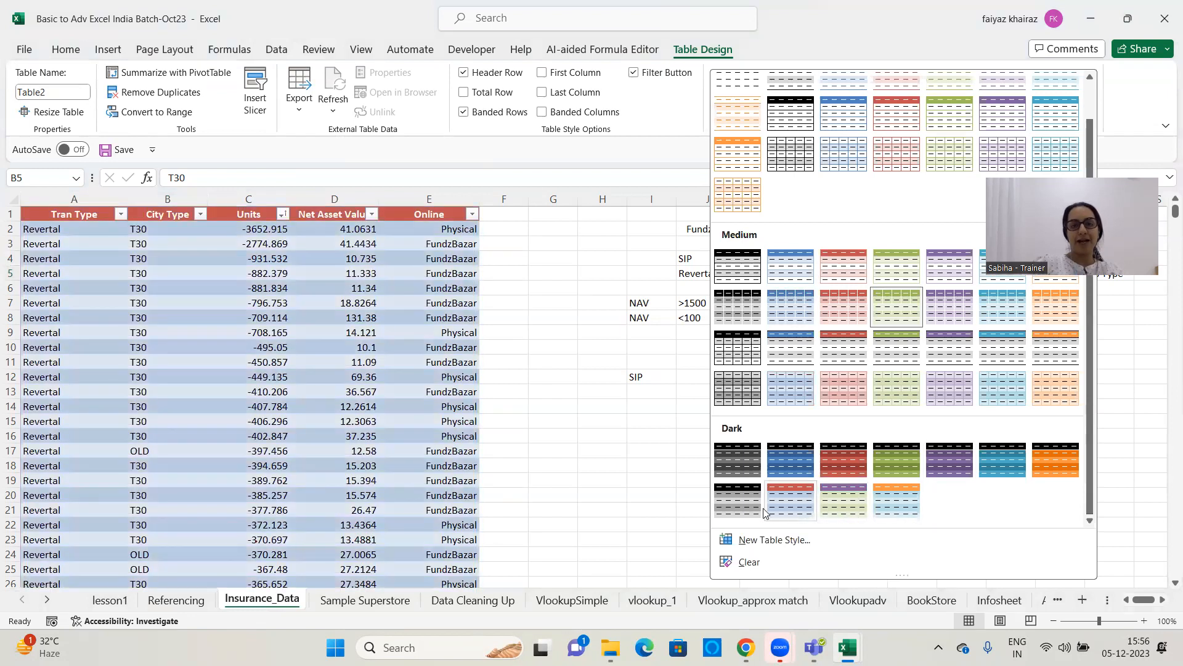
pyautogui.click(589, 341)
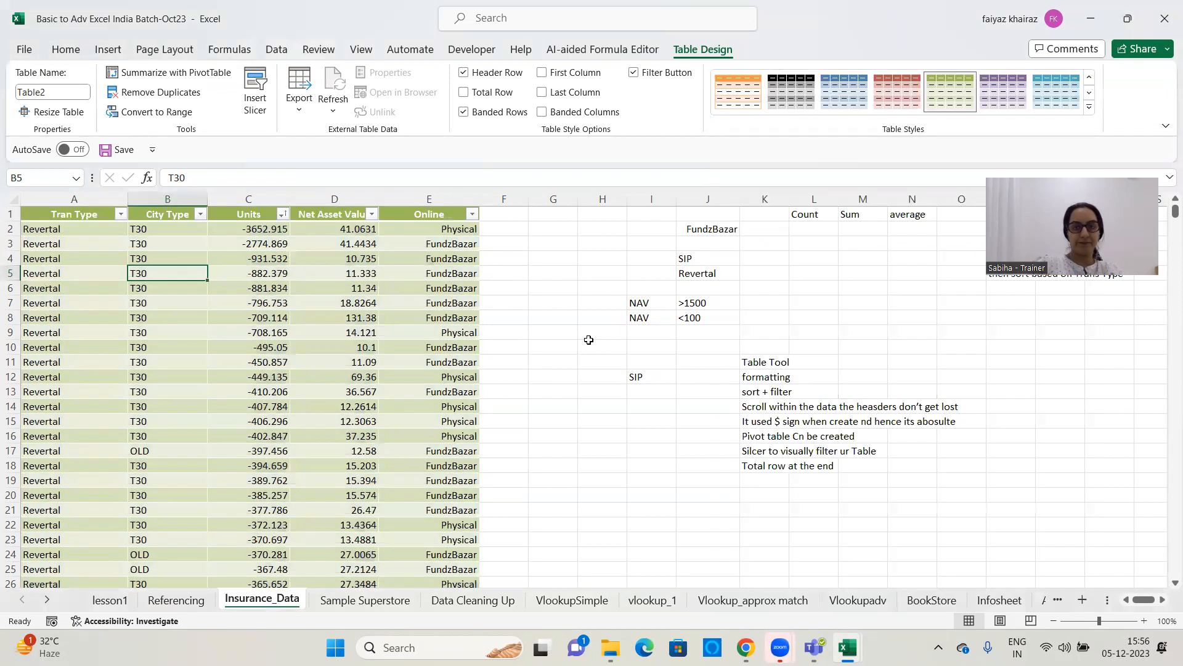
# Toggle the table's Header Row, Banded Rows and Banded Columns style options and restore each one
pyautogui.click(465, 73)
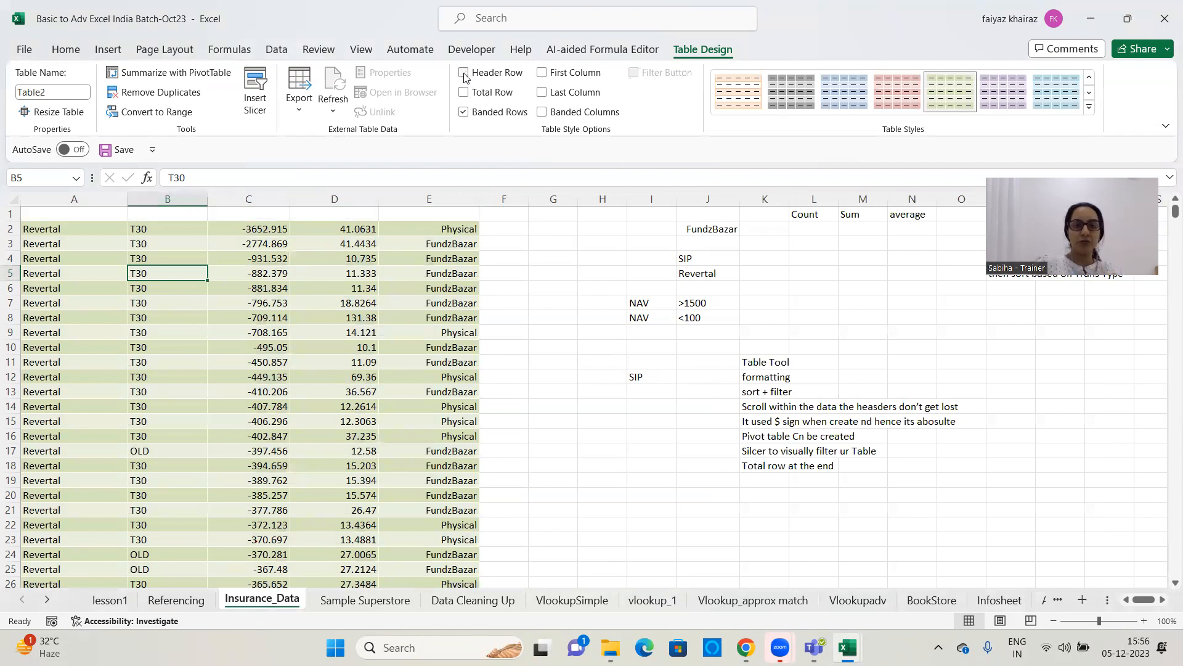
pyautogui.click(464, 73)
pyautogui.click(464, 112)
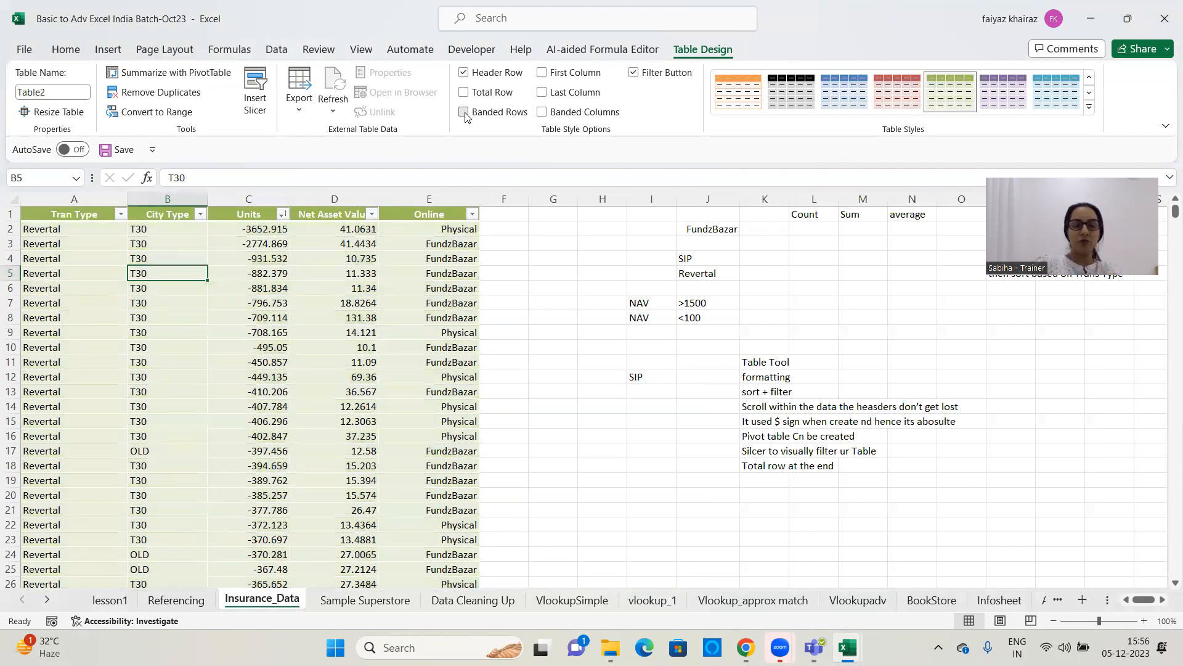
pyautogui.click(464, 112)
pyautogui.click(542, 113)
pyautogui.click(542, 113)
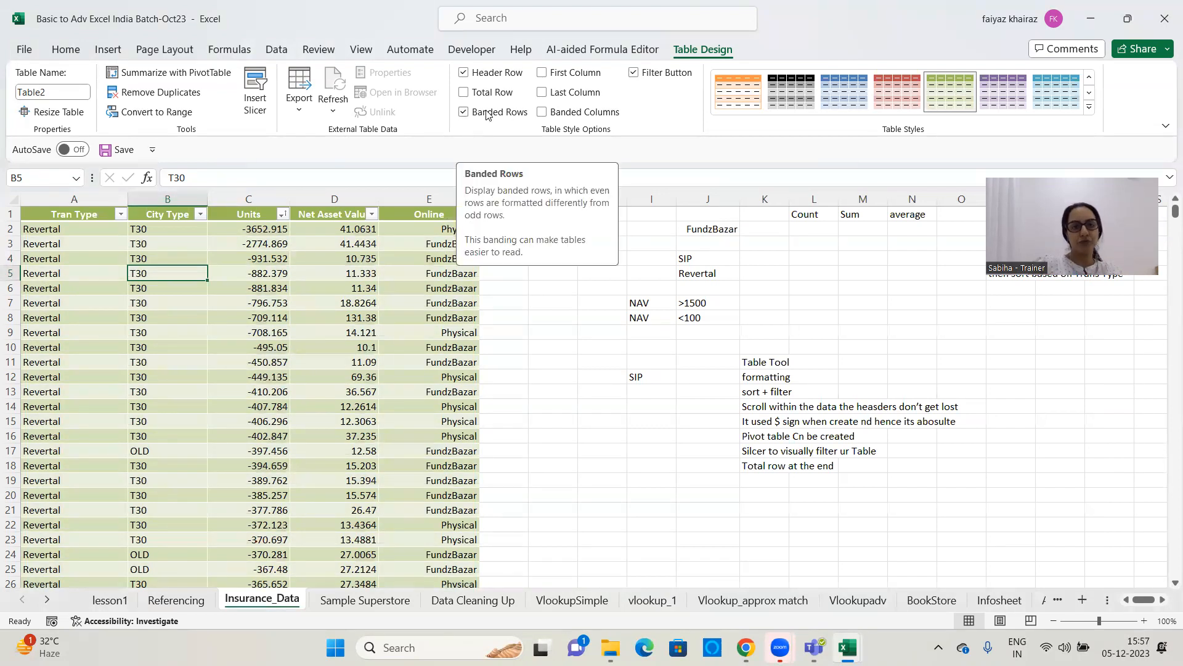
# Try the First Column and Last Column emphasis on the insurance table and switch both off again
pyautogui.click(543, 74)
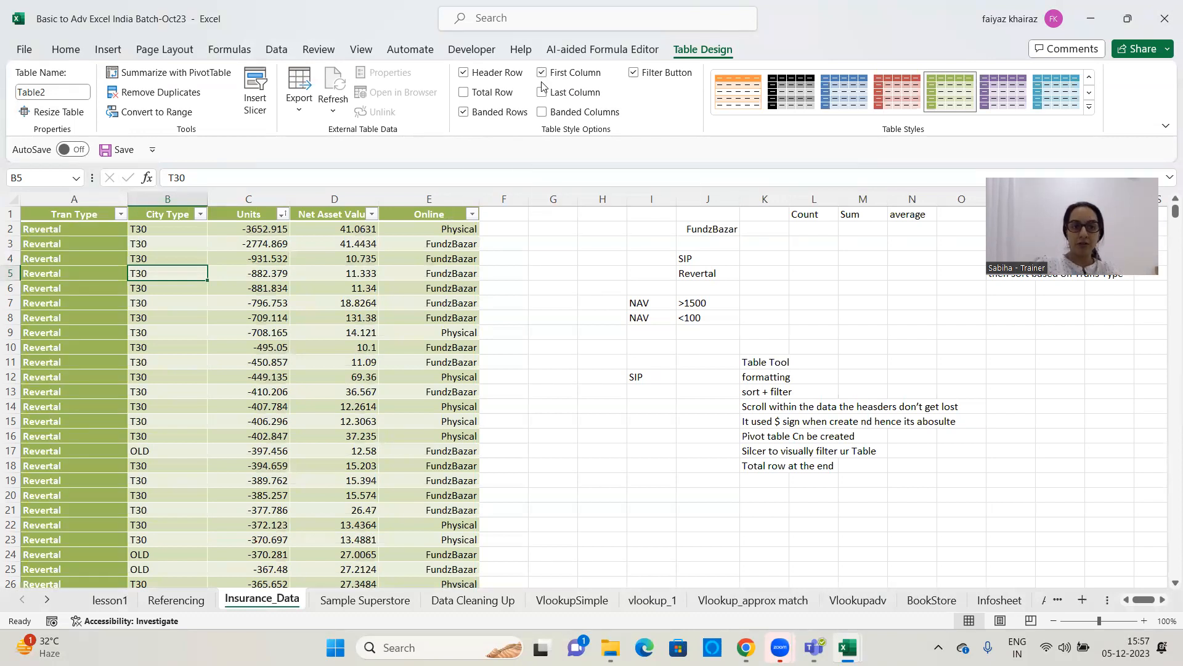
pyautogui.click(543, 93)
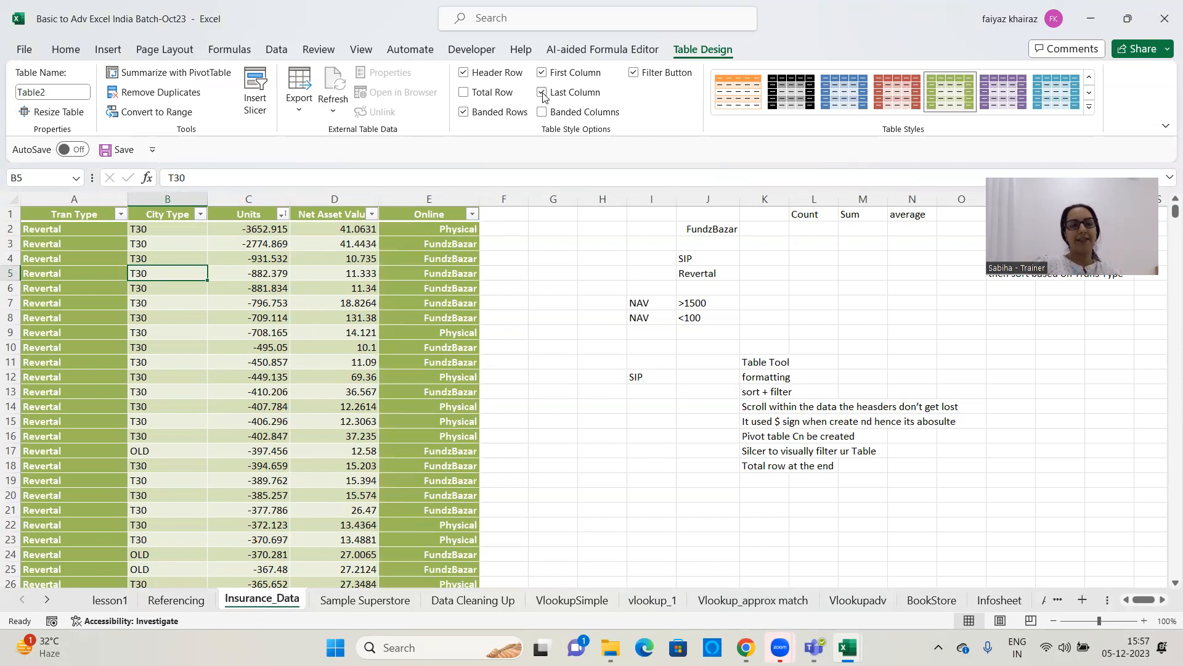
pyautogui.click(543, 93)
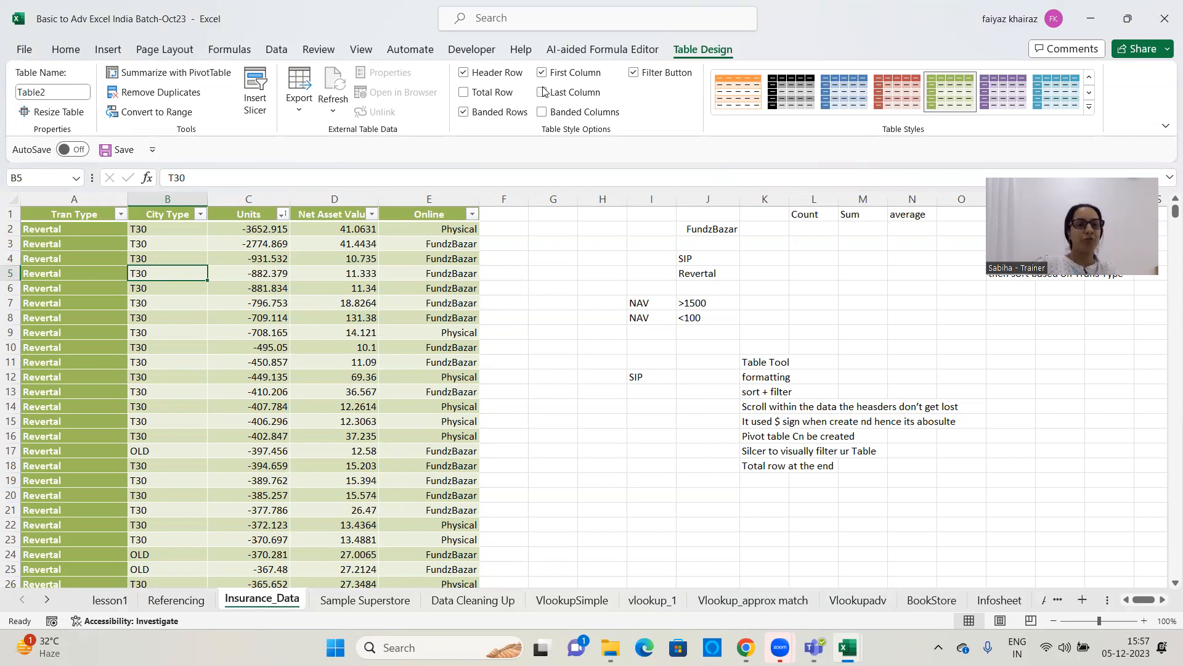
pyautogui.click(542, 74)
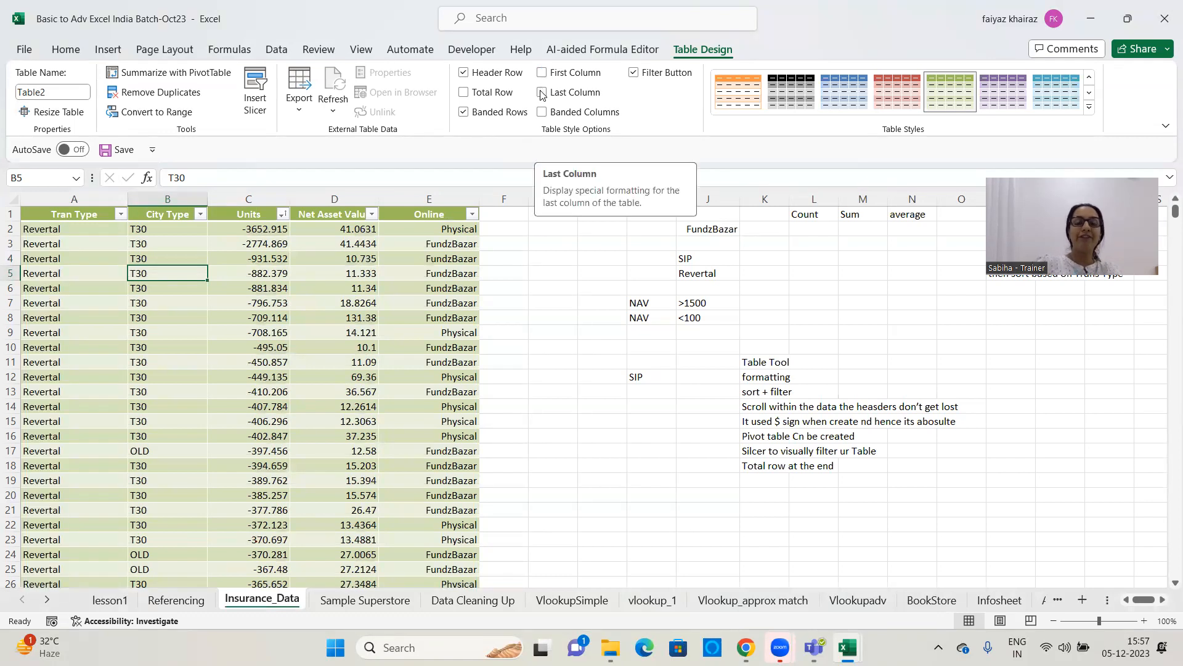
pyautogui.click(542, 93)
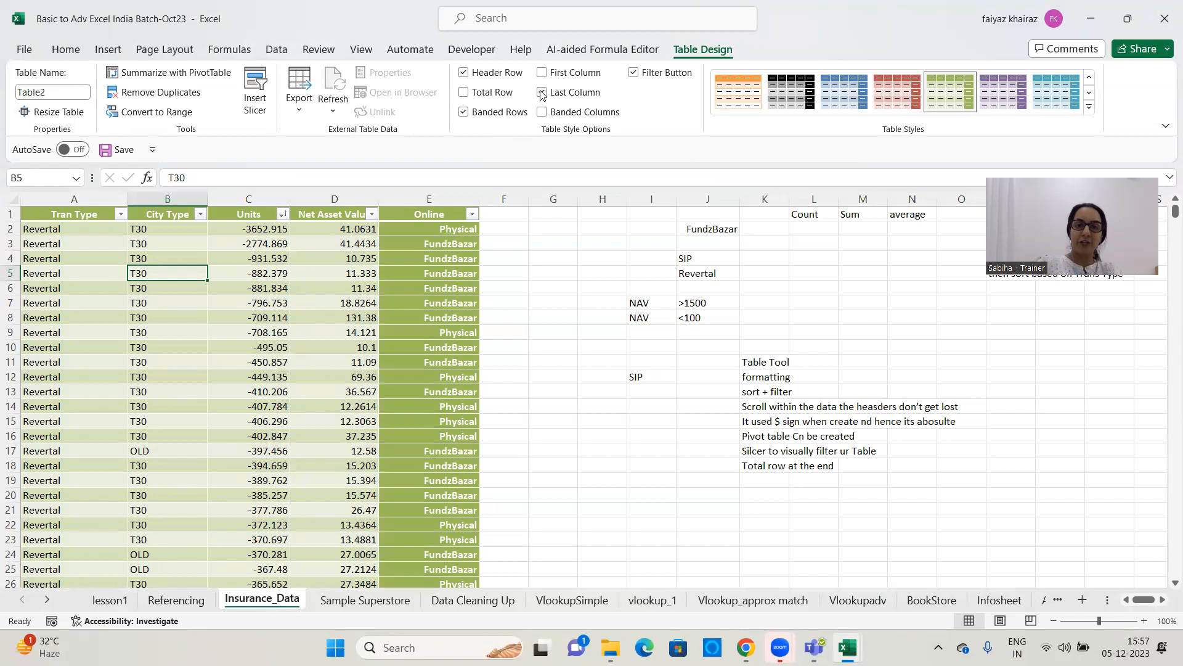
pyautogui.click(542, 93)
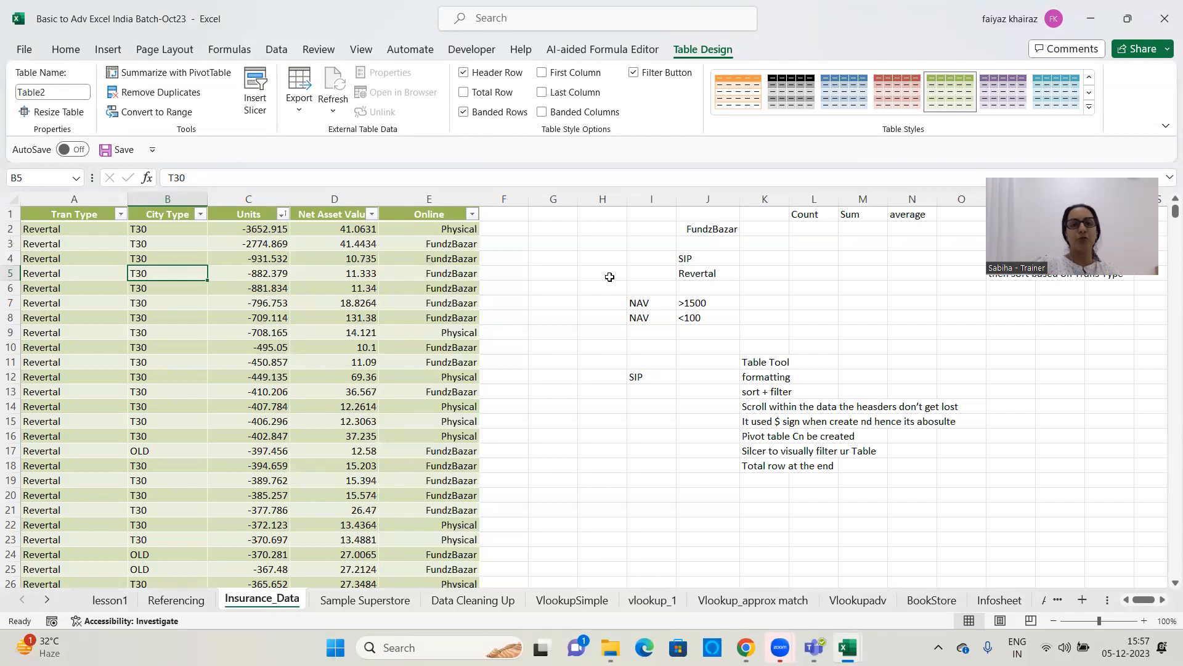
# Add a total row to the insurance table and set its Net Asset Value cell to Count
pyautogui.click(463, 92)
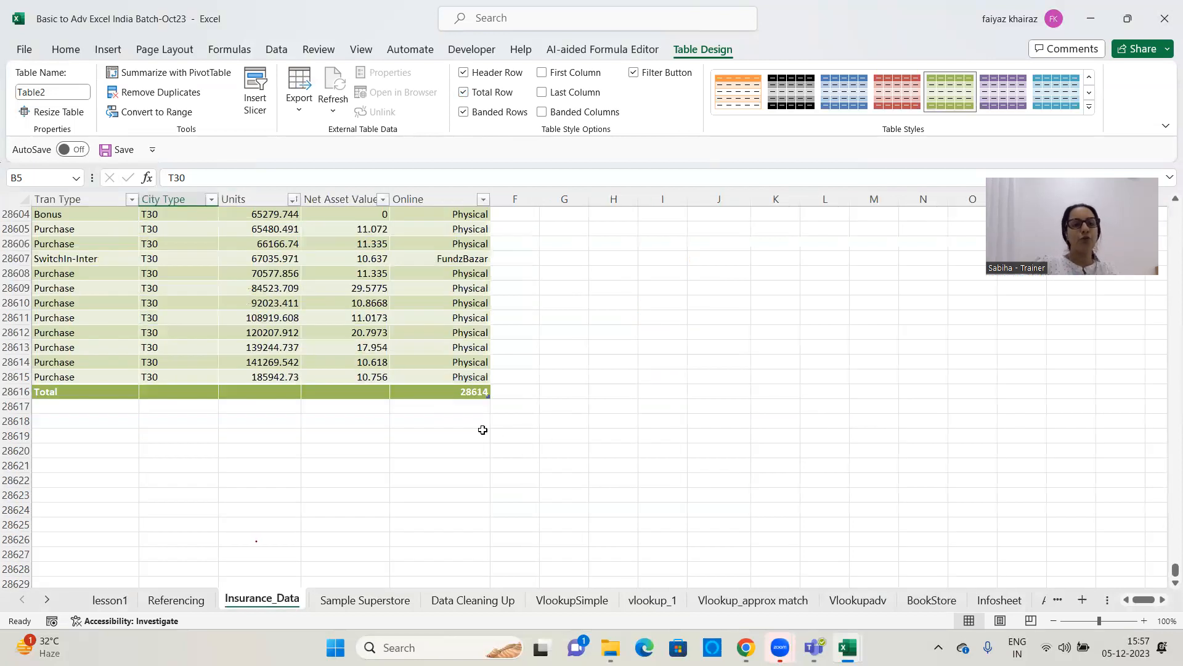
pyautogui.click(373, 391)
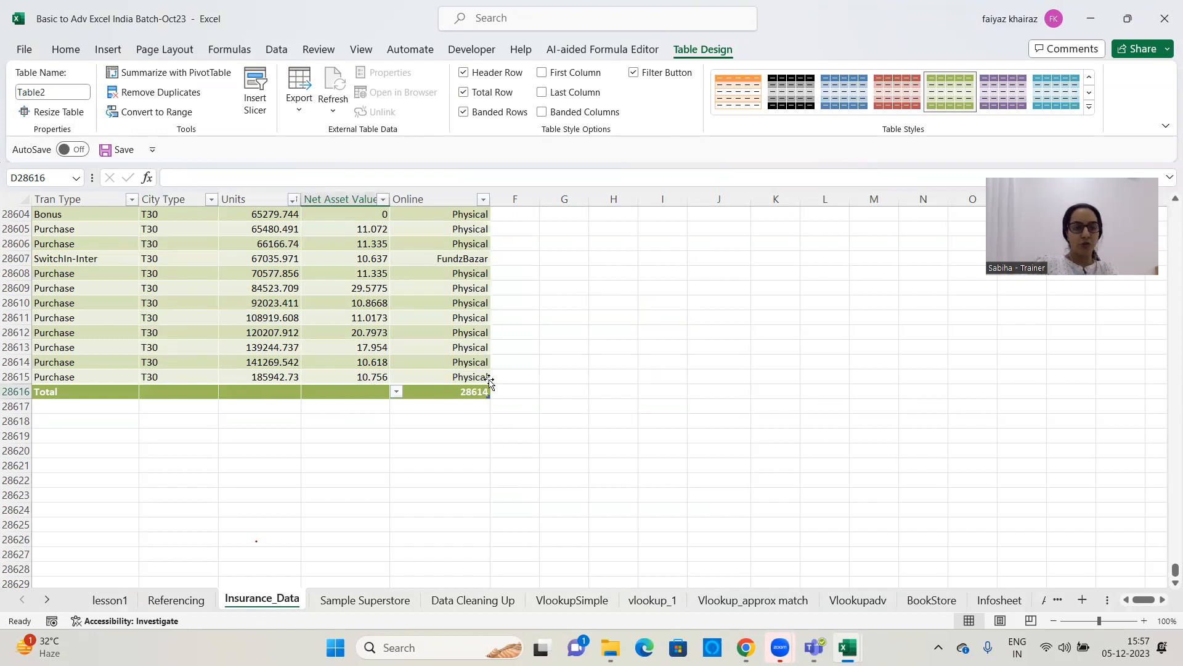
pyautogui.click(397, 392)
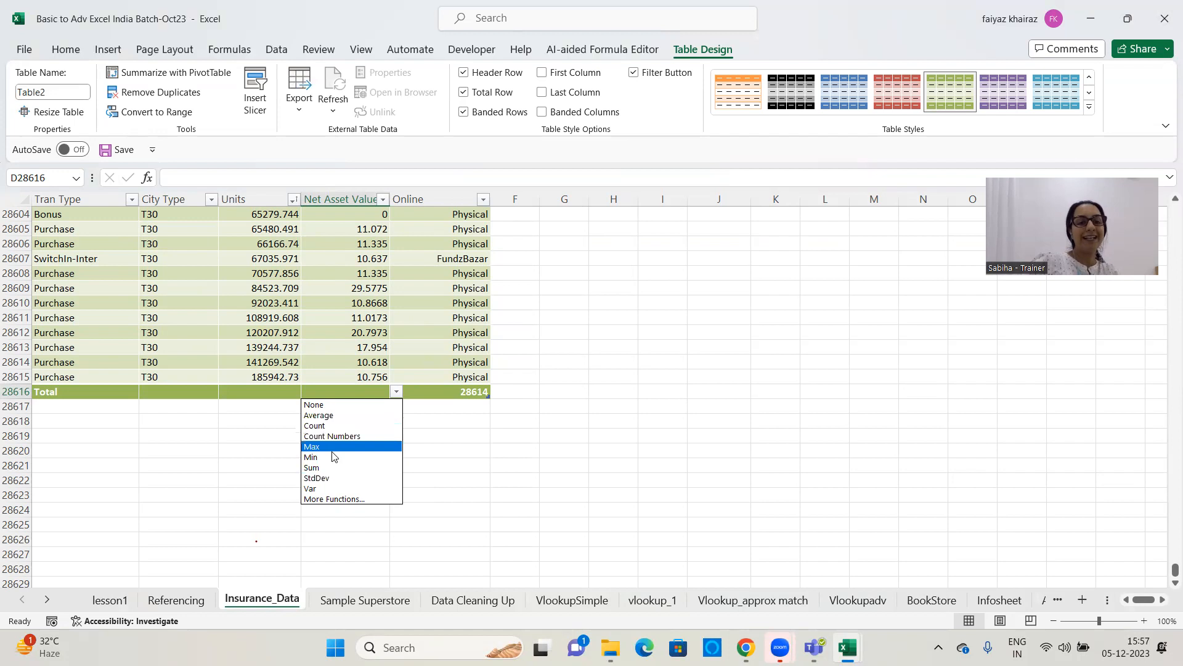
pyautogui.click(330, 426)
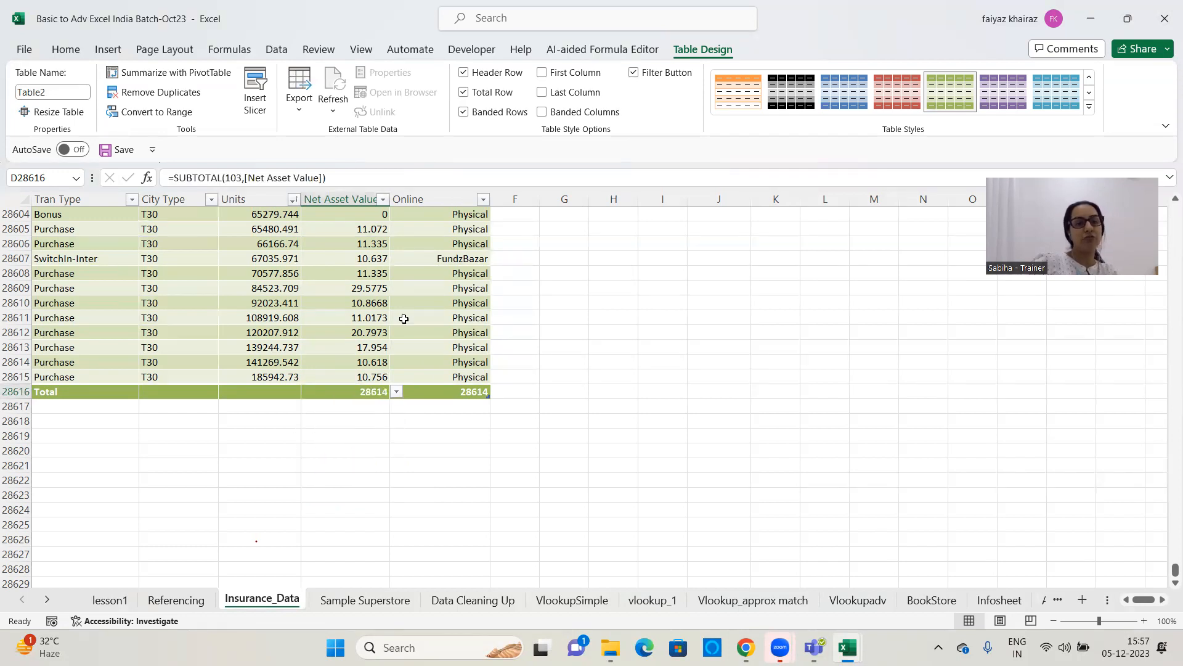
# Try the Min function for the Net Asset Value total and return it to Count
pyautogui.click(396, 392)
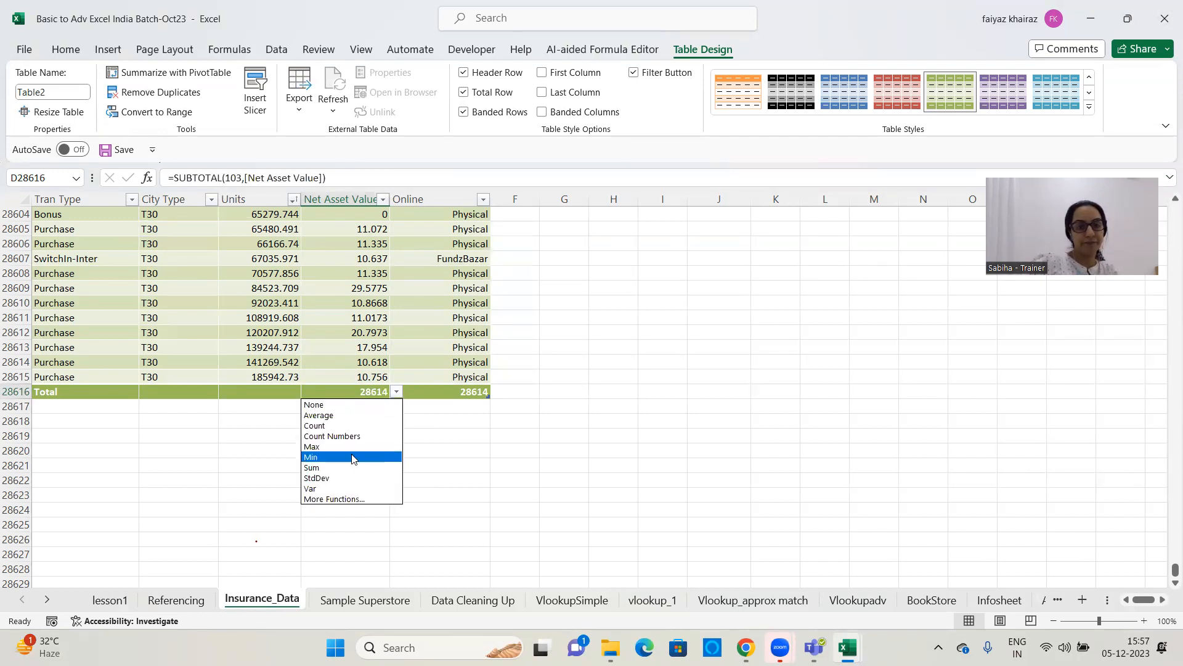
pyautogui.click(359, 457)
pyautogui.click(396, 392)
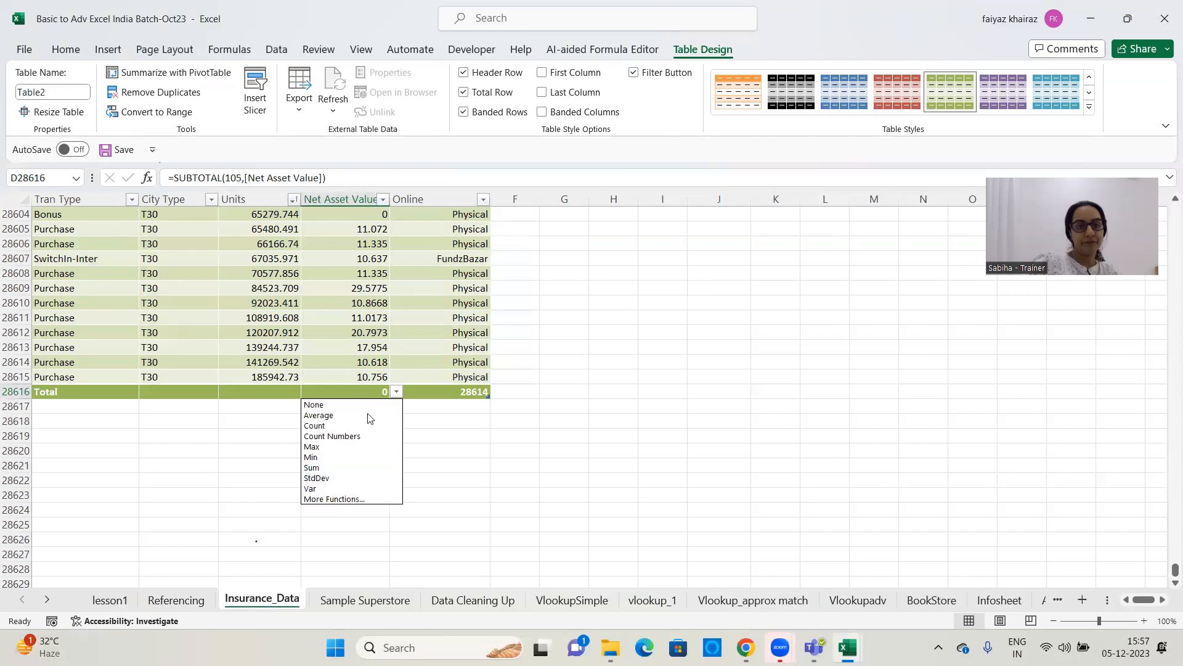
pyautogui.click(347, 423)
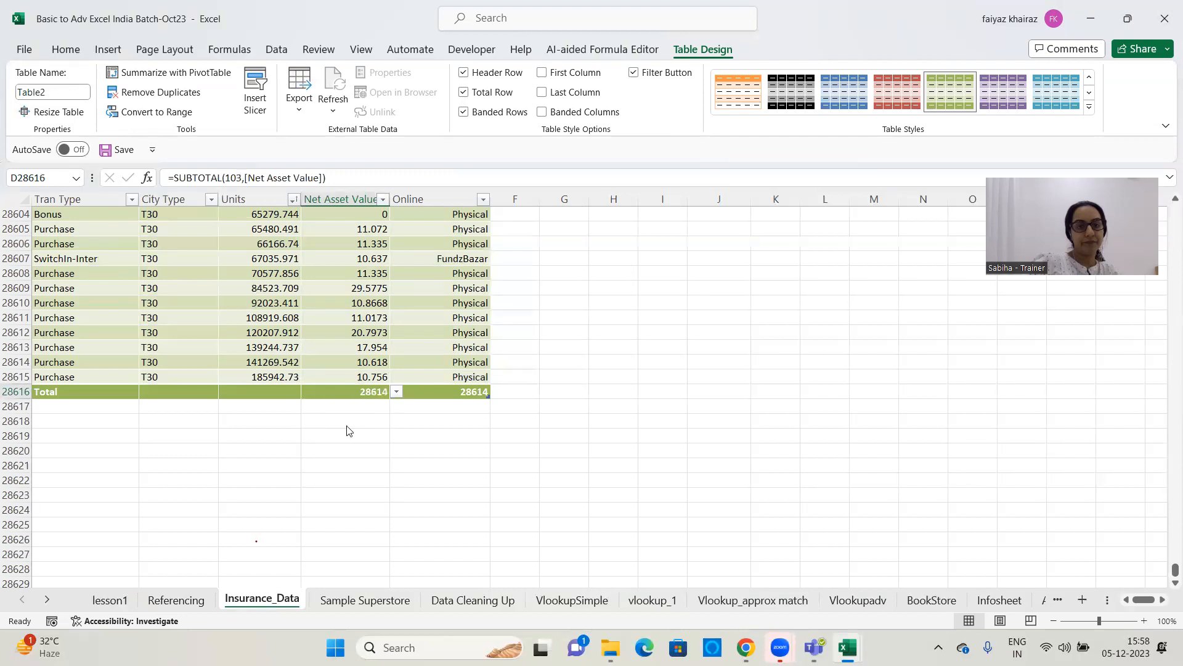
# Set the total row's Units cell to Max and its City Type cell to Count
pyautogui.click(253, 392)
pyautogui.click(307, 392)
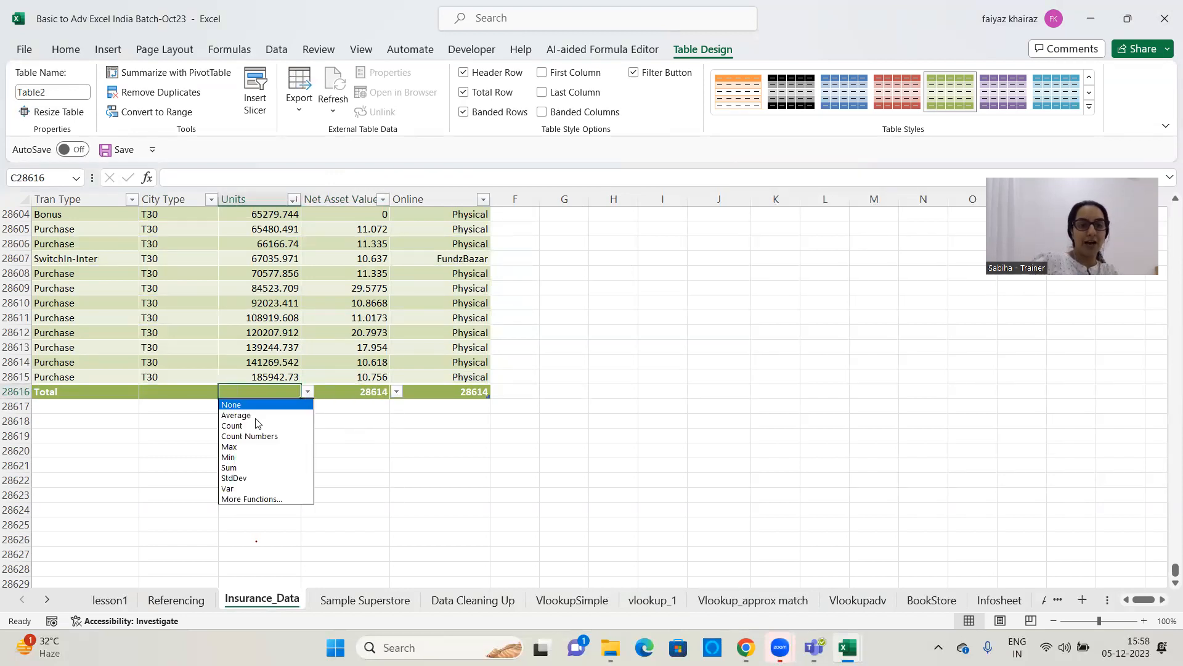
pyautogui.click(229, 456)
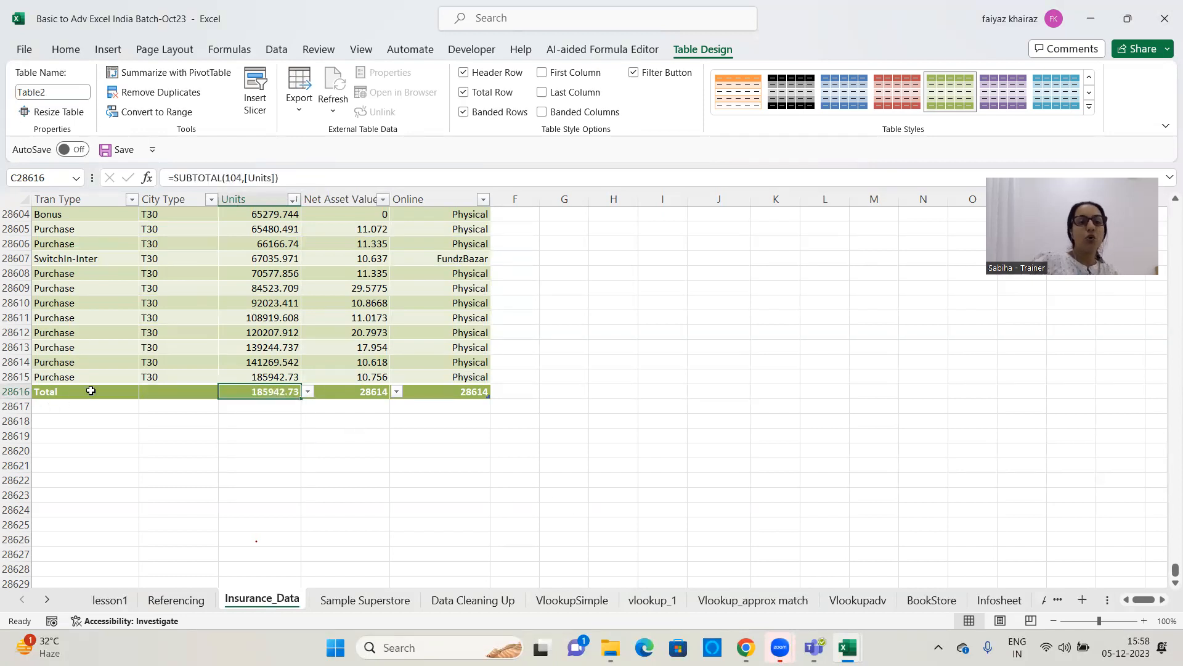
pyautogui.click(179, 392)
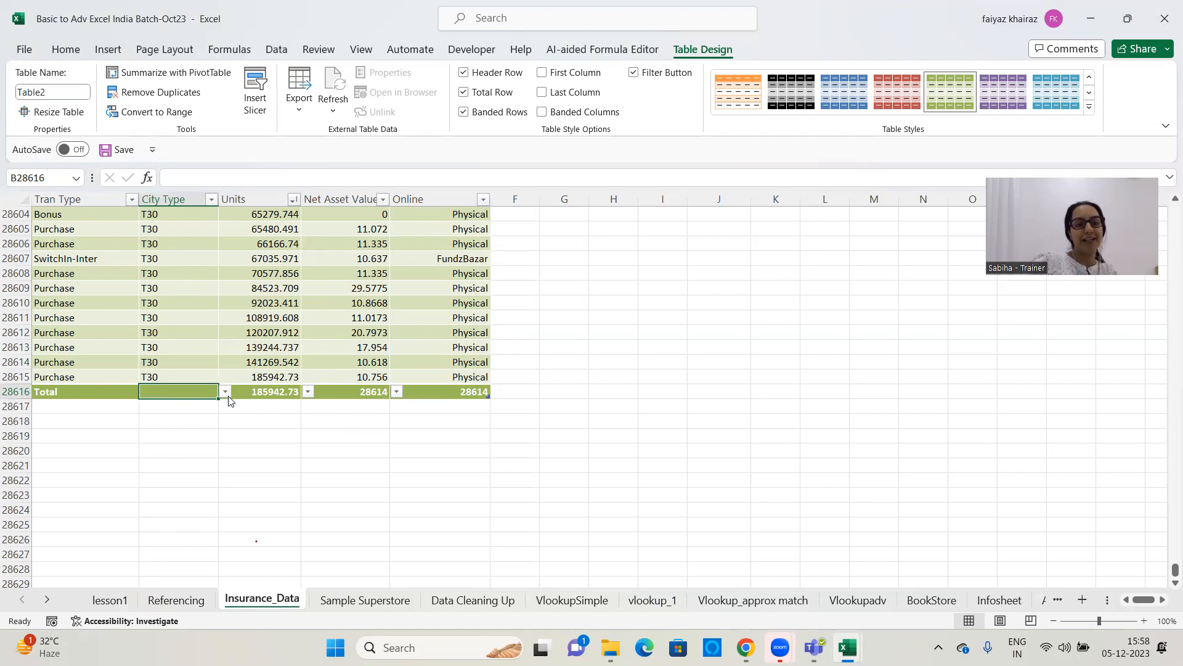
pyautogui.click(226, 392)
pyautogui.click(165, 426)
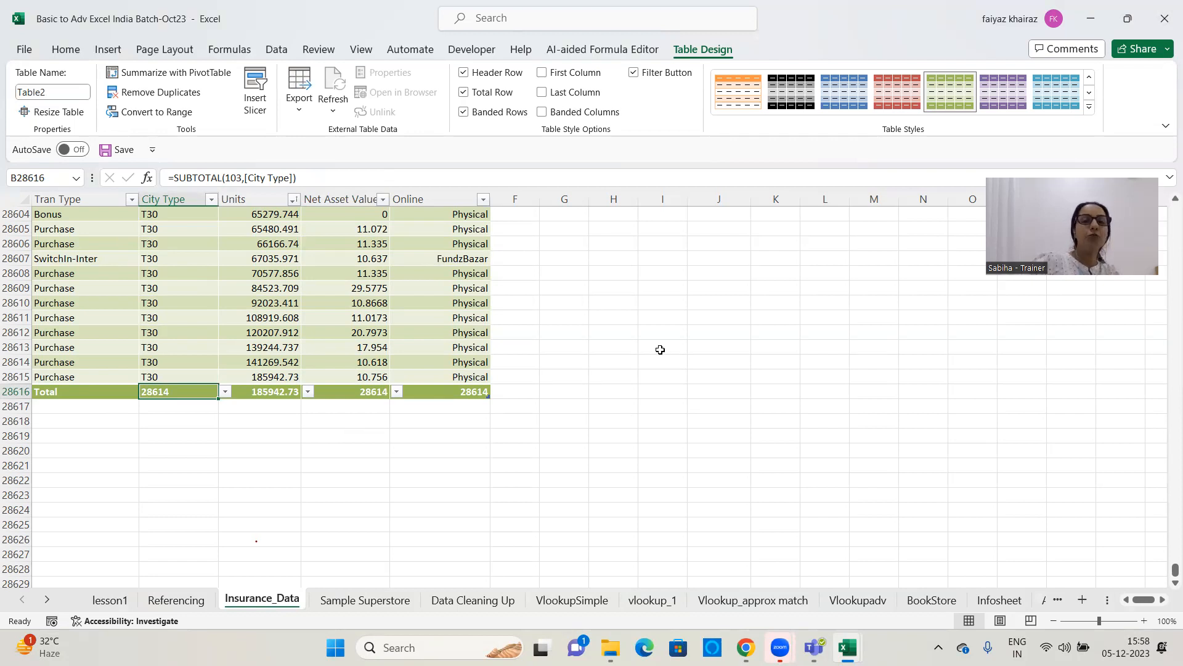
# Remove the total row and start a record directly below the table with Tran Type SWIP, City Type OLD and Units 3423
pyautogui.click(464, 95)
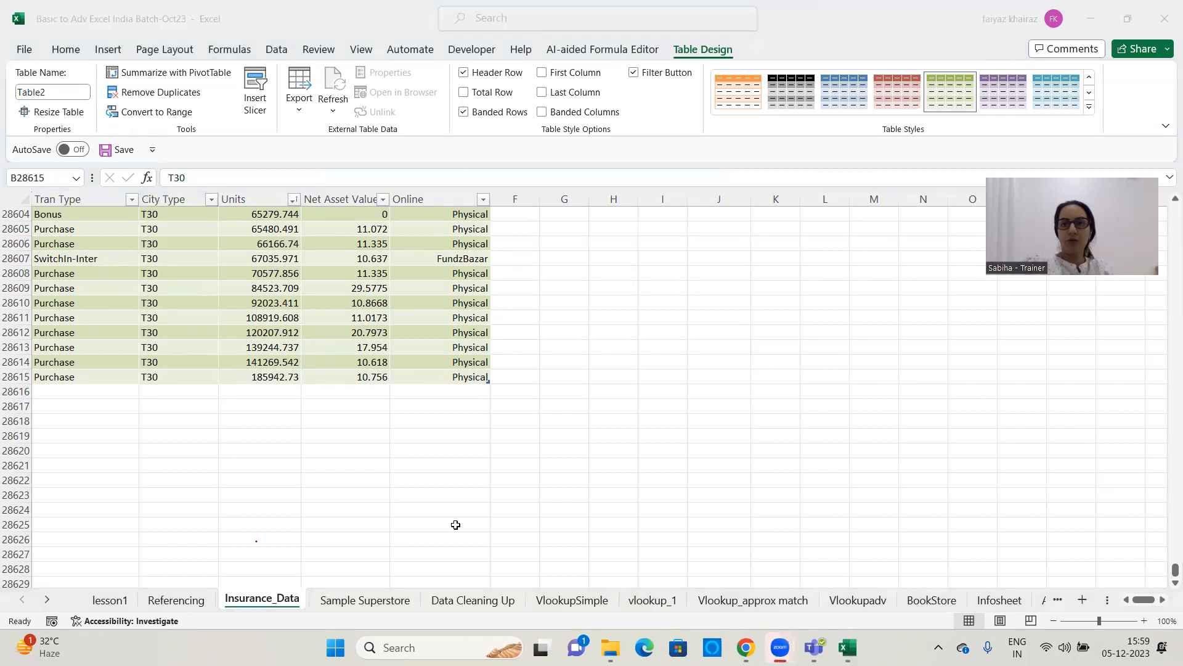
pyautogui.click(73, 393)
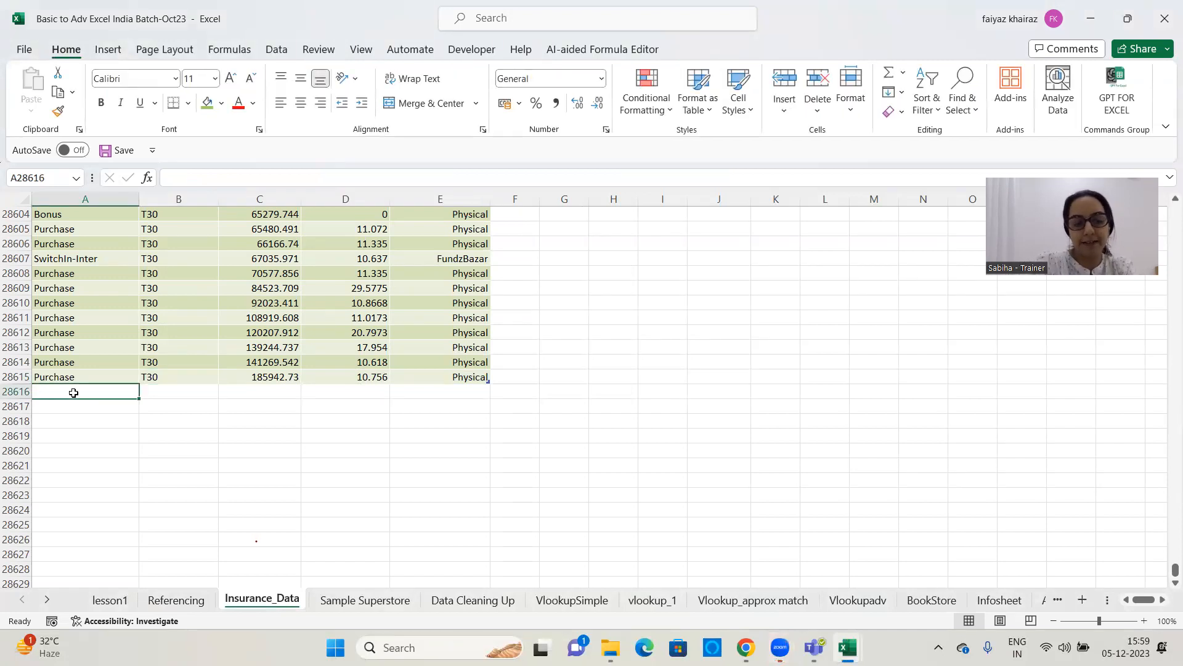
pyautogui.write('SWIP')
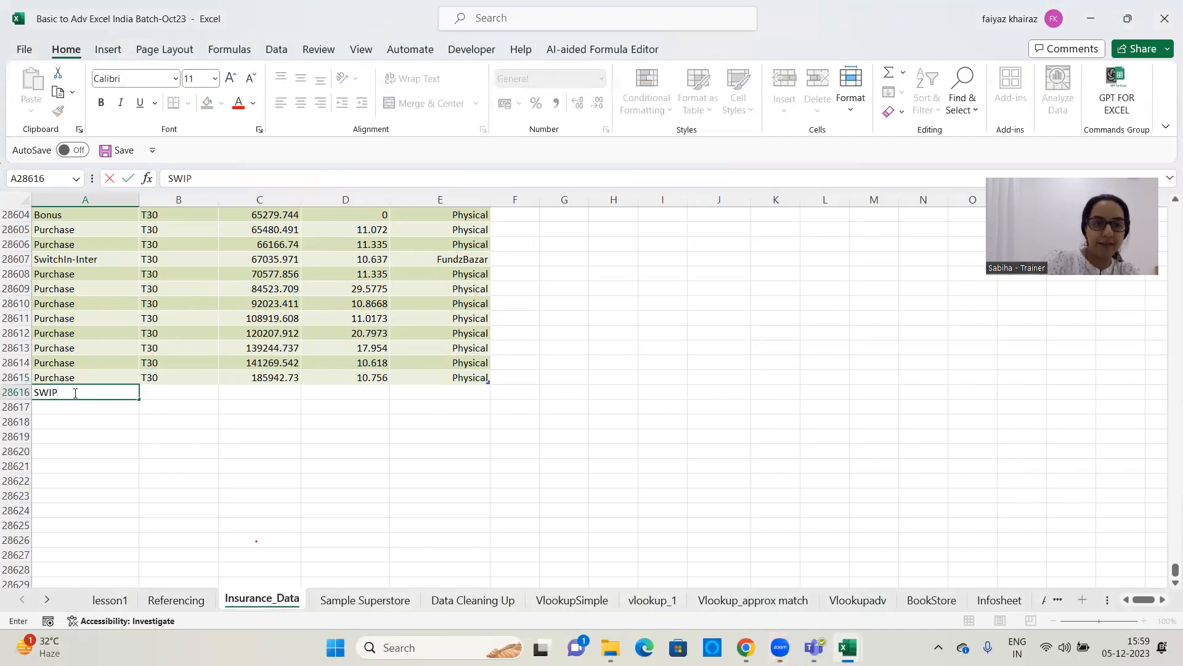
pyautogui.press('Tab')
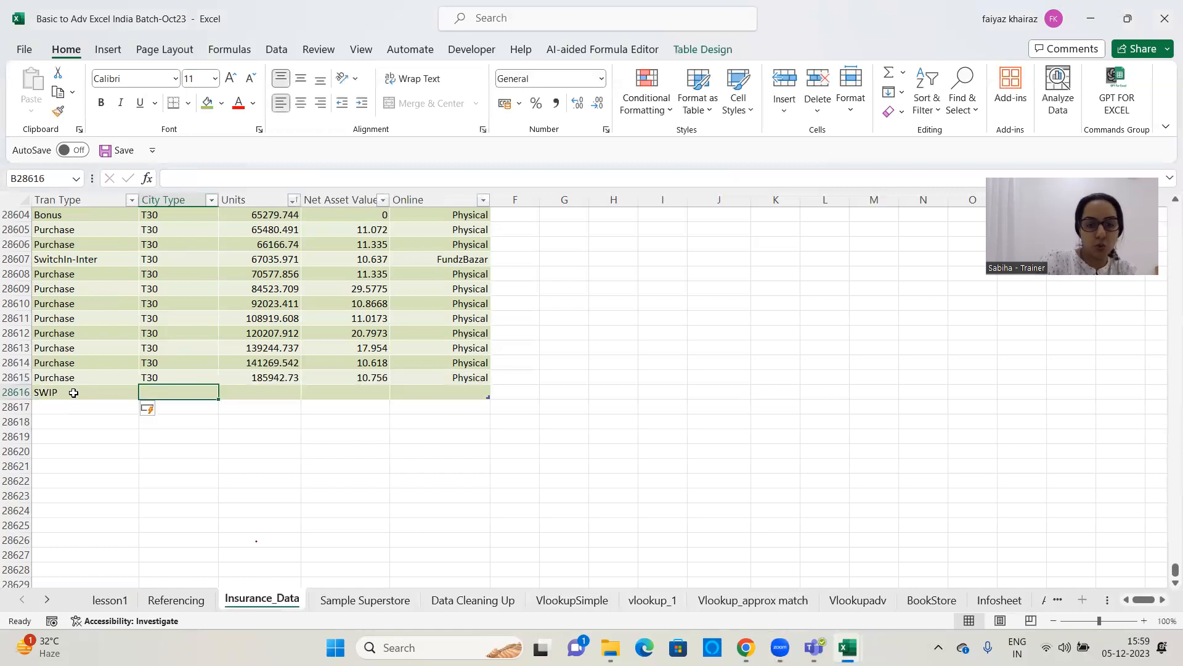
pyautogui.write('OLD')
pyautogui.press('Tab')
pyautogui.write('3423')
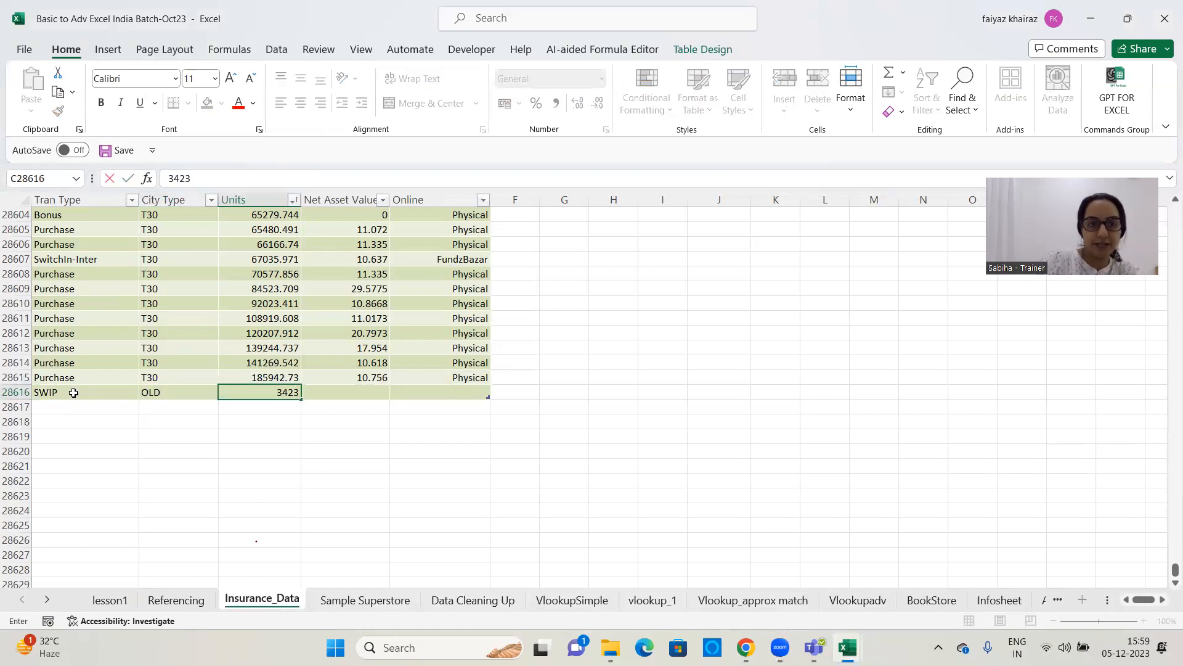
pyautogui.press('Tab')
# Complete the SWIP record with Net Asset Value 23214 and Online Sales in the Online column
pyautogui.press('XF86AudioLowerVolume')
pyautogui.press('XF86MonBrightnessDown')
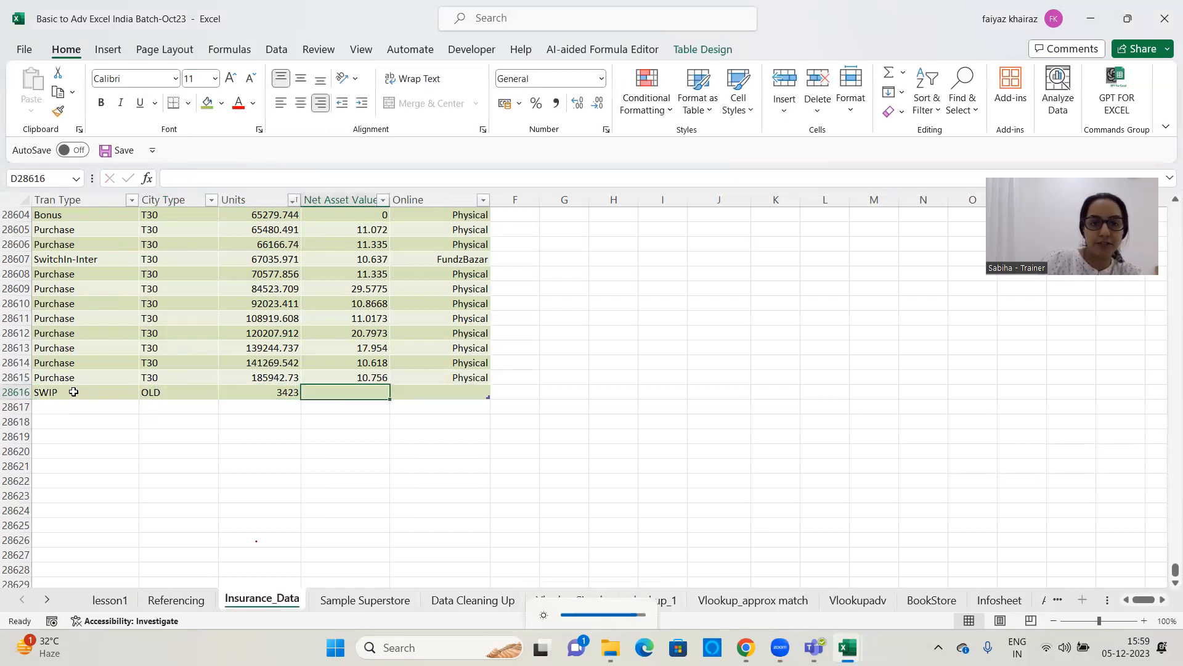
pyautogui.write('23214')
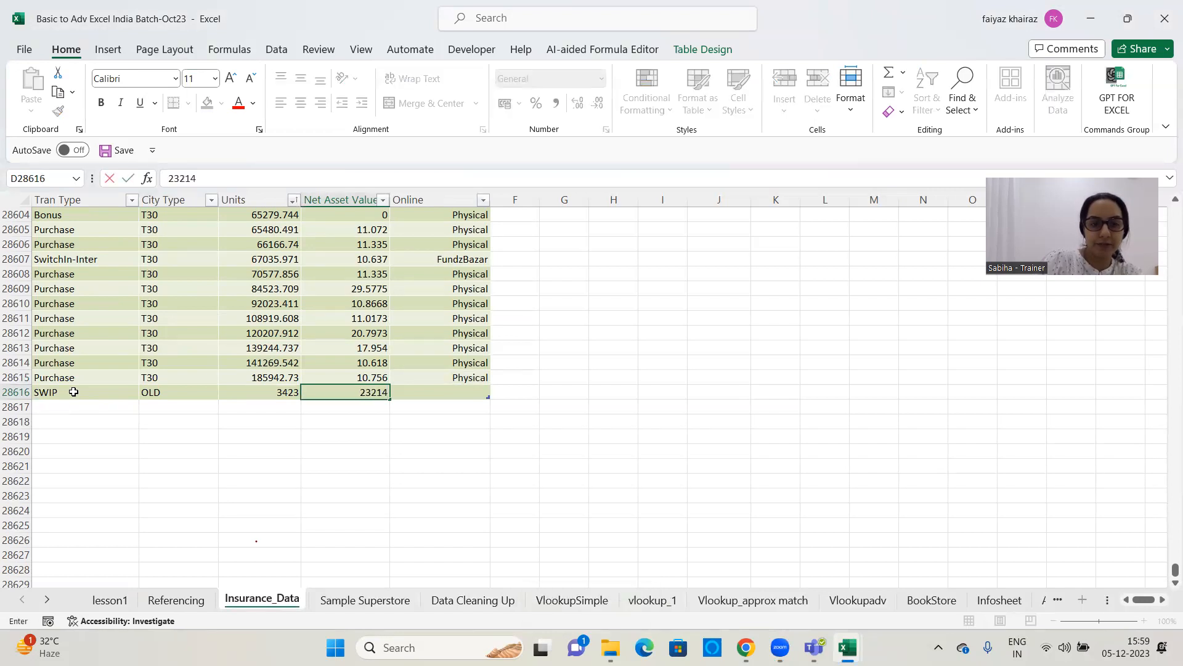
pyautogui.press('XF86MonBrightnessUp')
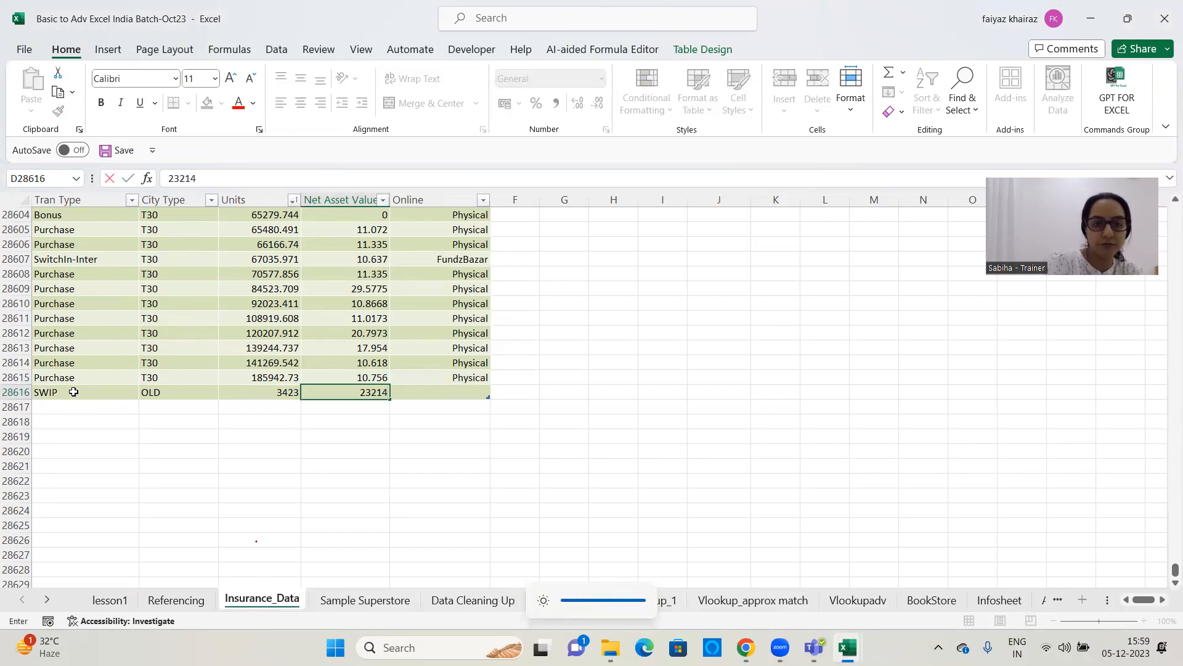
pyautogui.press('Tab')
pyautogui.write('Onli')
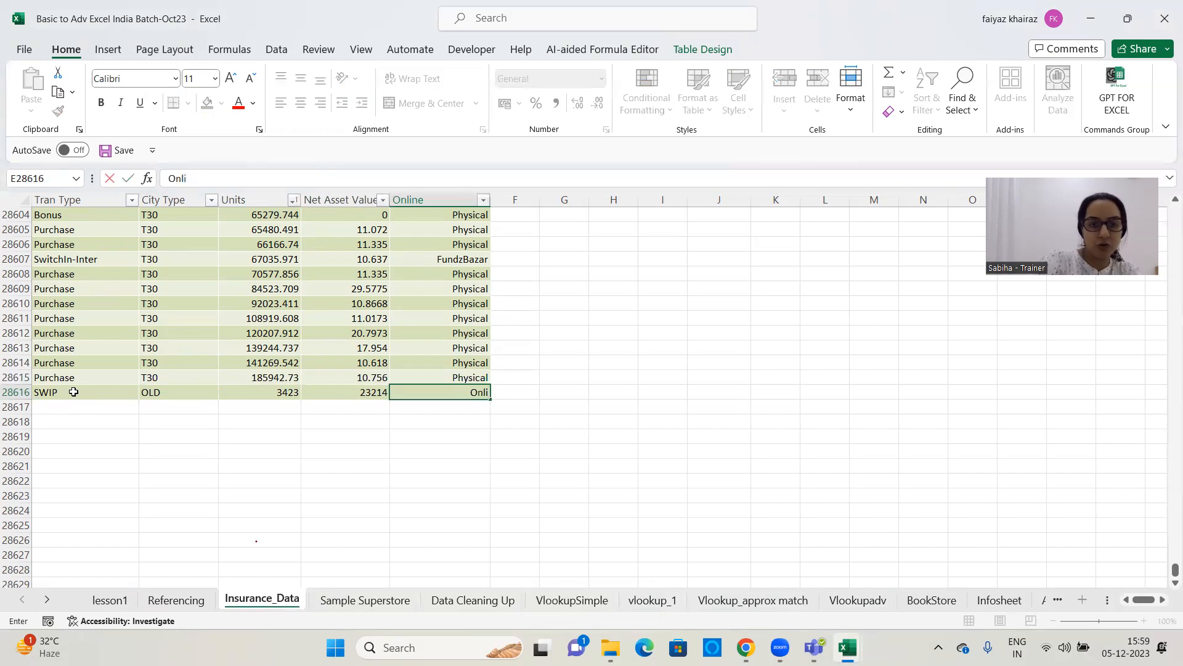
pyautogui.write('ne Sales')
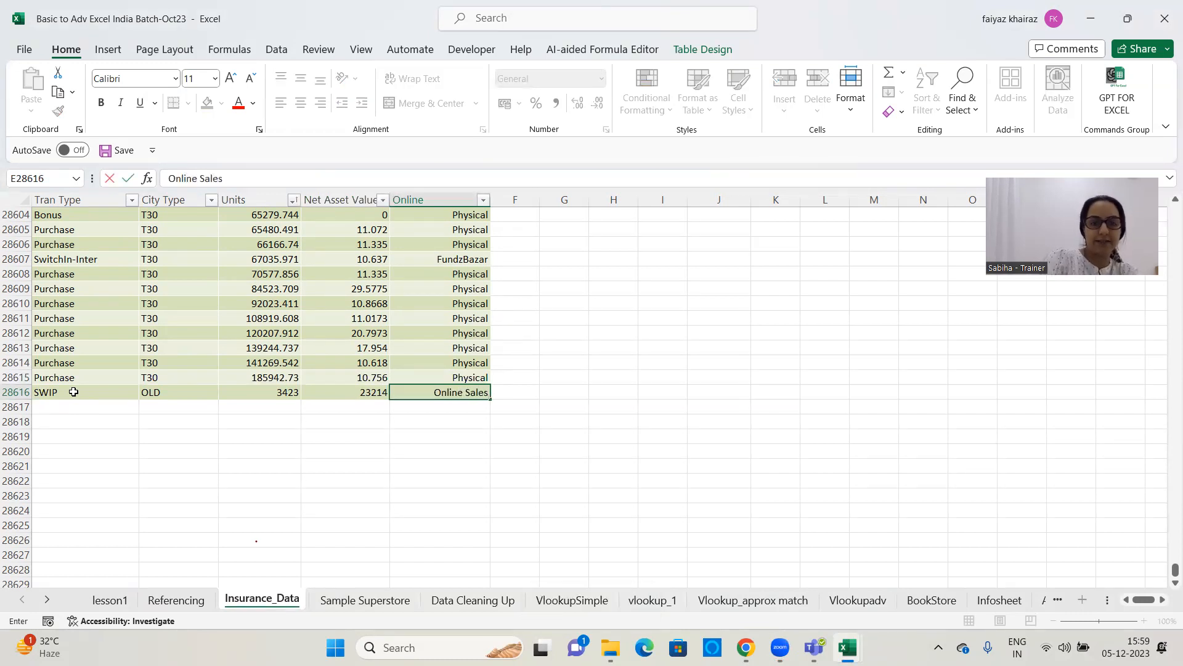
pyautogui.press('Return')
pyautogui.press('Up')
pyautogui.press('Up')
pyautogui.press('Up')
# Fill the SWIP record's five cells with the red theme color
pyautogui.click(707, 45)
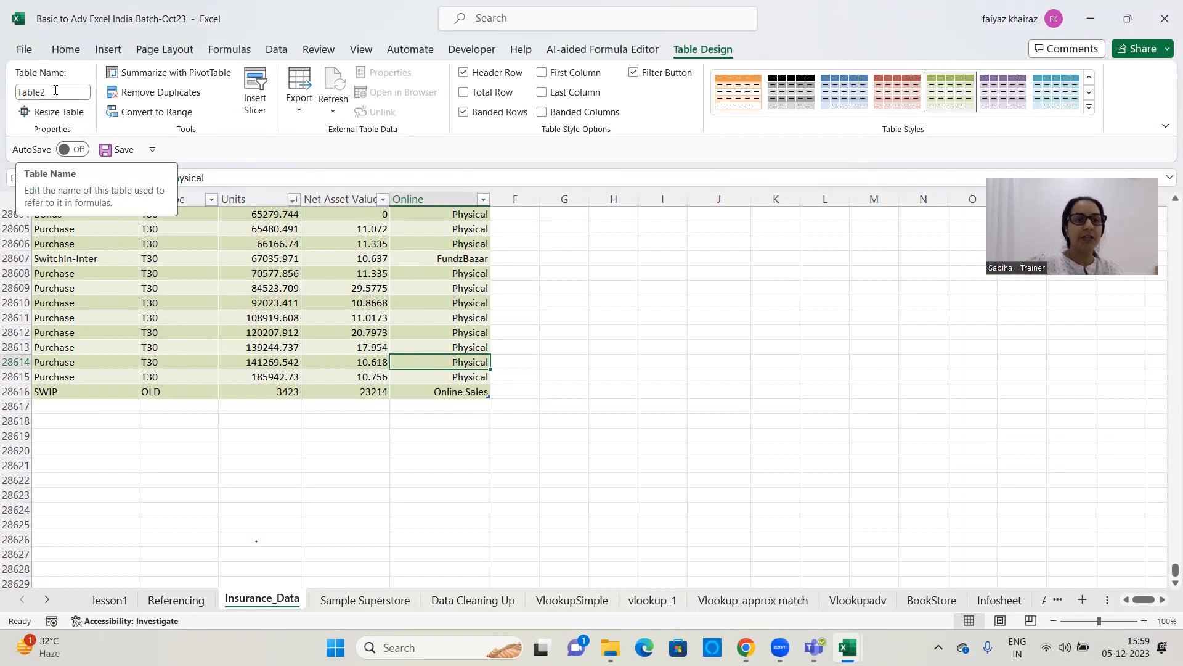
pyautogui.moveTo(64, 394); pyautogui.dragTo(462, 380)
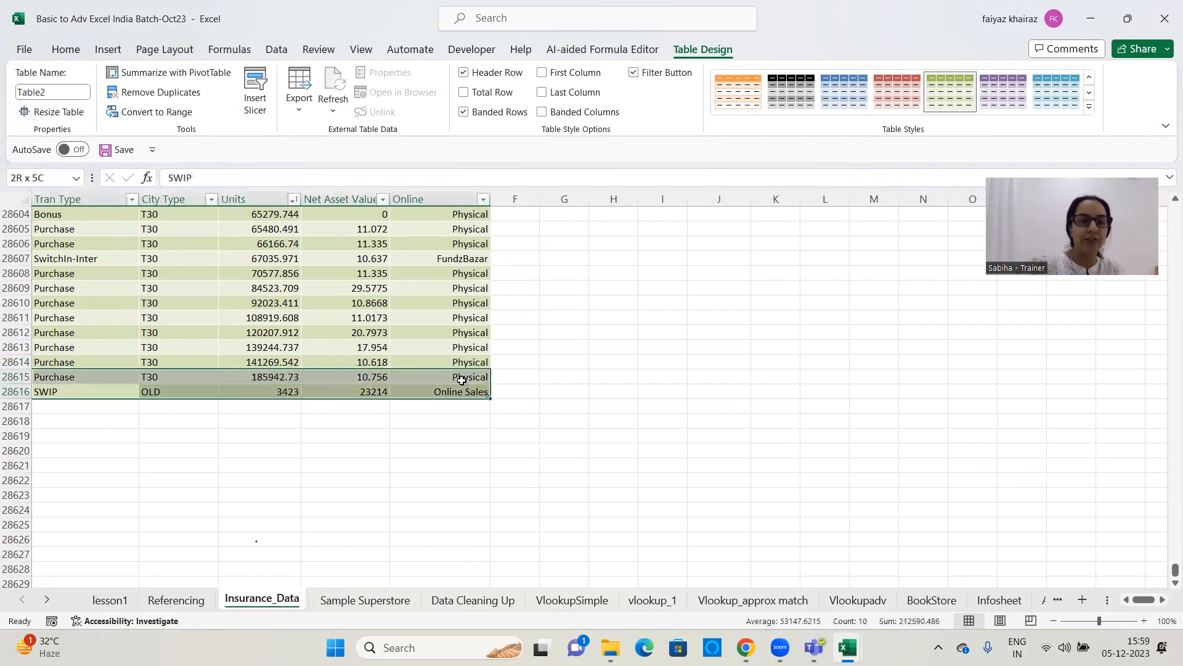
pyautogui.moveTo(72, 392); pyautogui.dragTo(453, 392)
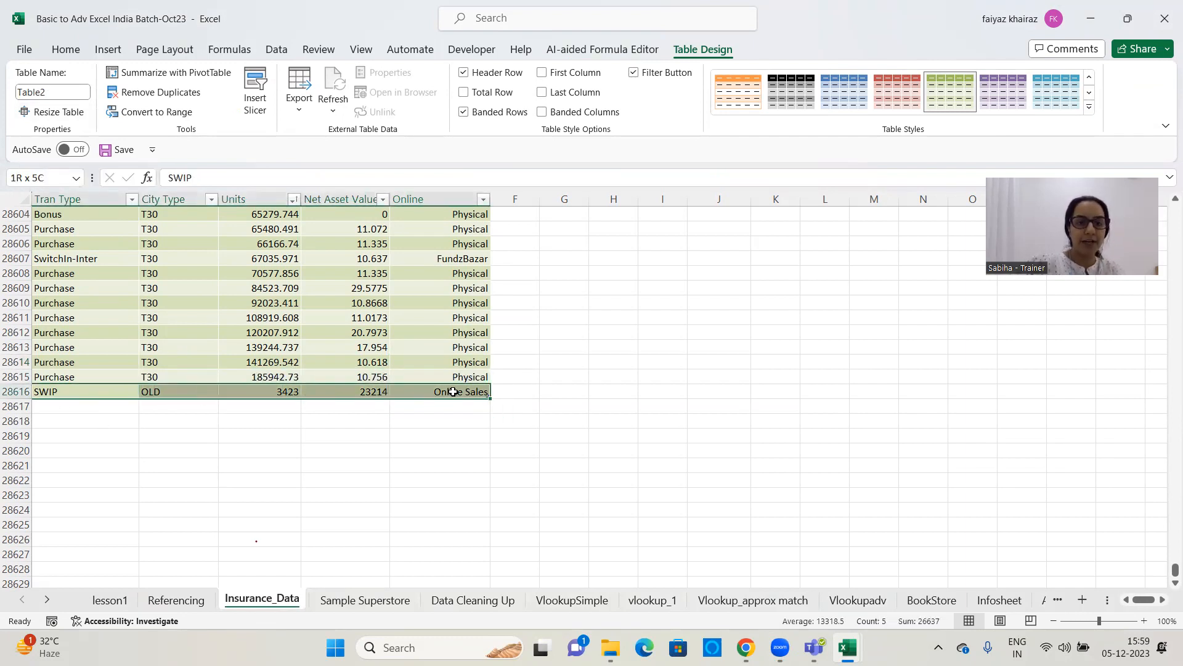
pyautogui.click(66, 50)
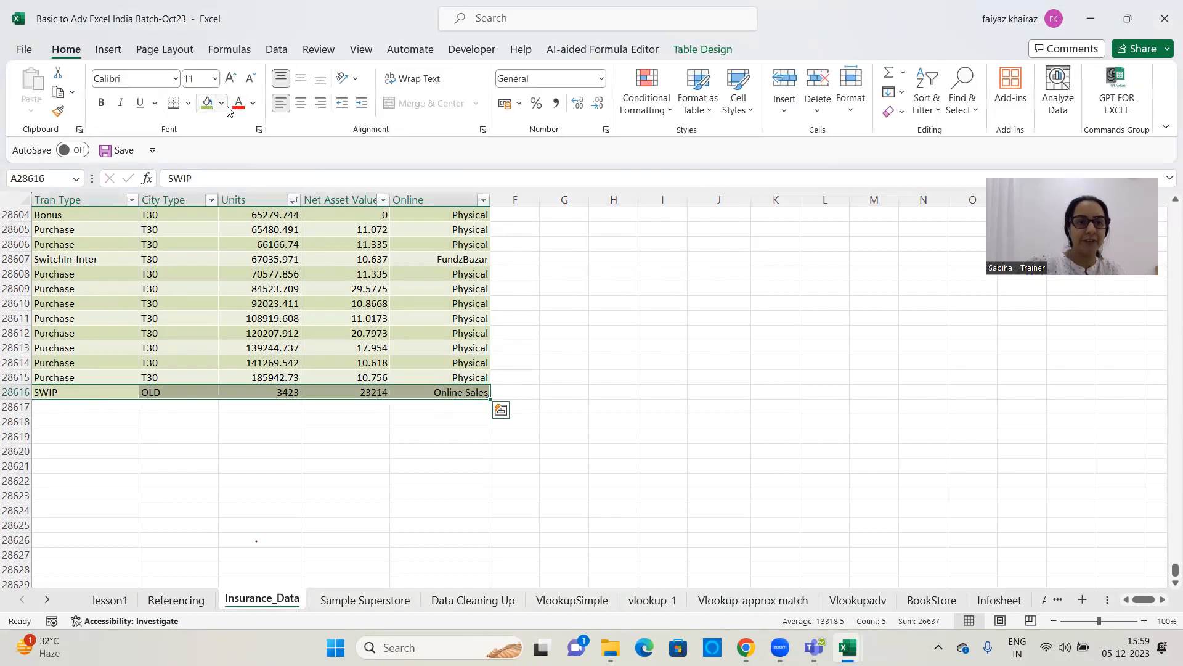
pyautogui.click(221, 103)
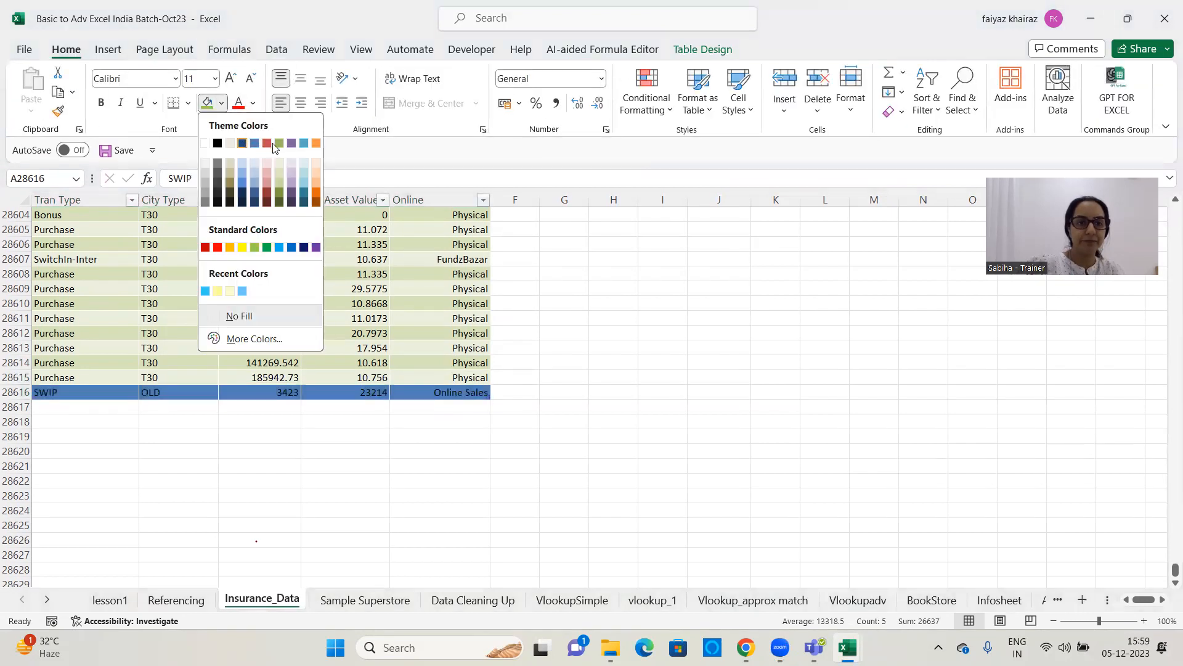
pyautogui.click(267, 143)
pyautogui.click(592, 413)
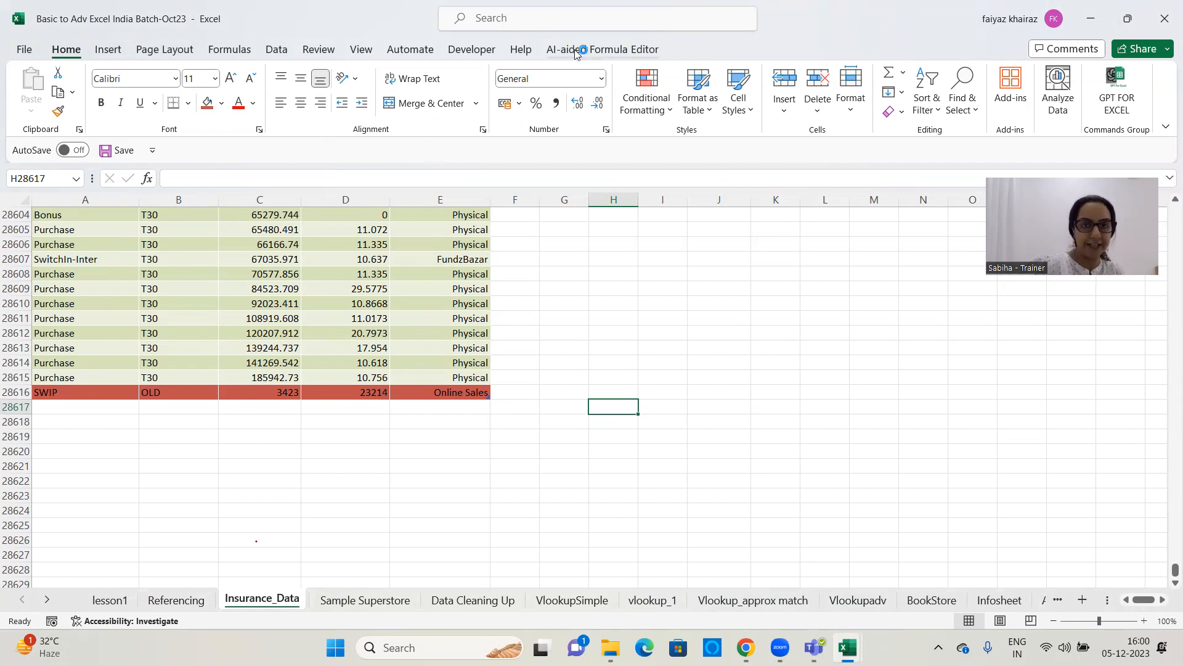
# Select the whole Table2 range by name and examine its last rows to check whether the SWIP record is included
pyautogui.click(338, 337)
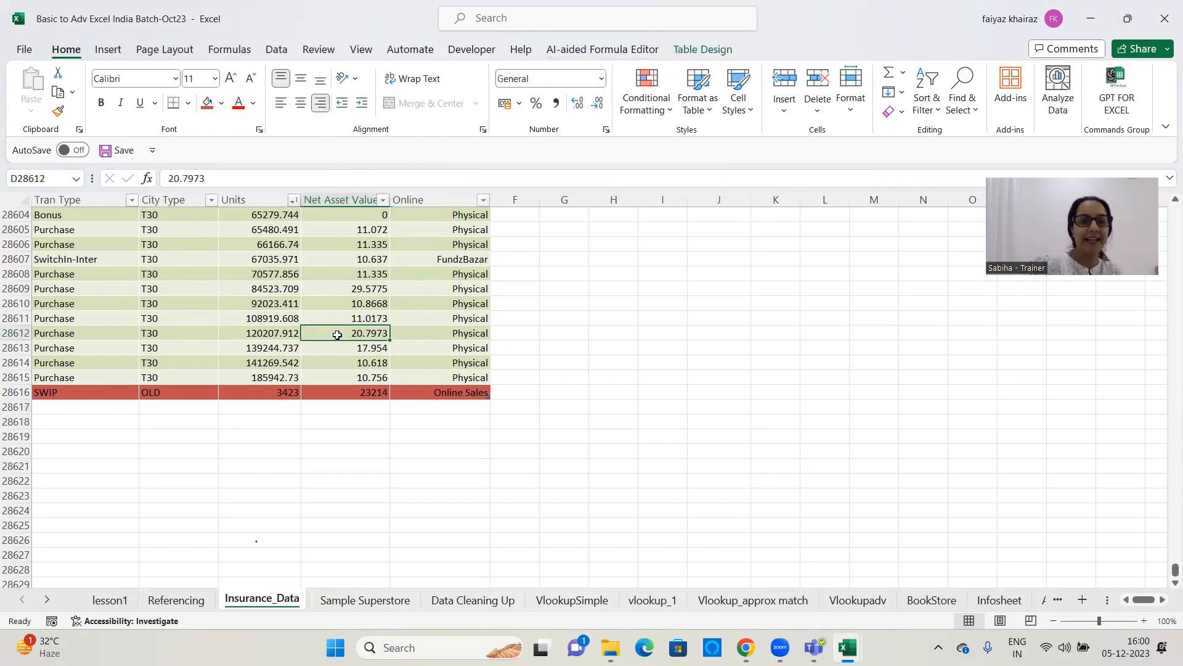
pyautogui.click(698, 53)
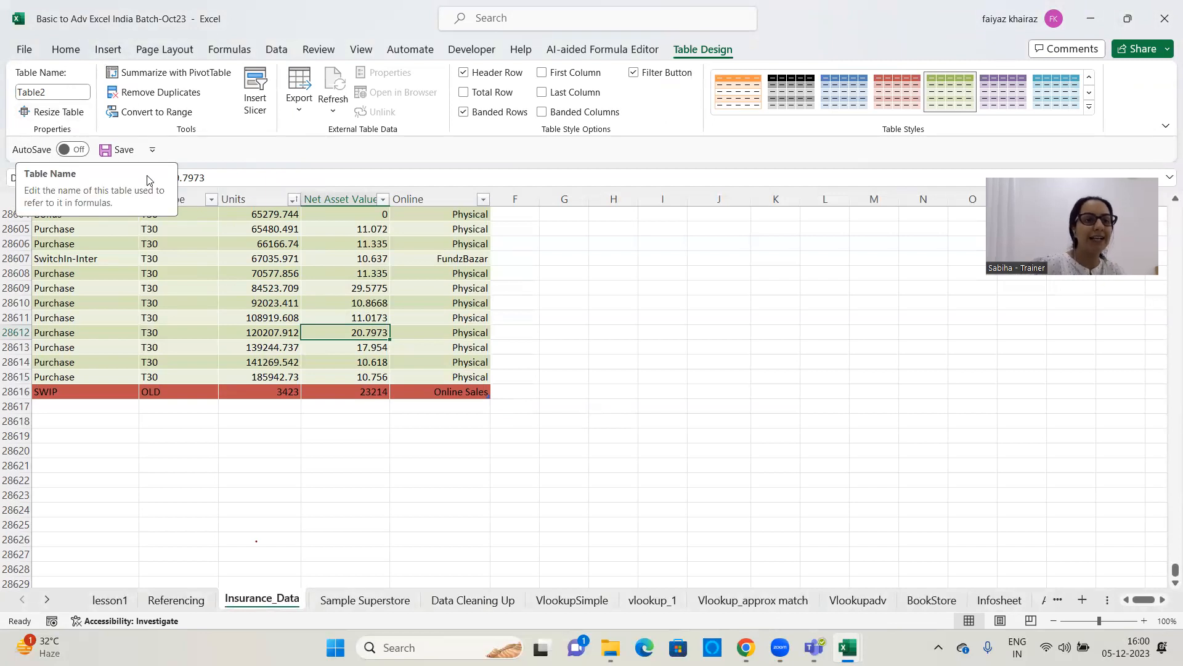
pyautogui.click(76, 178)
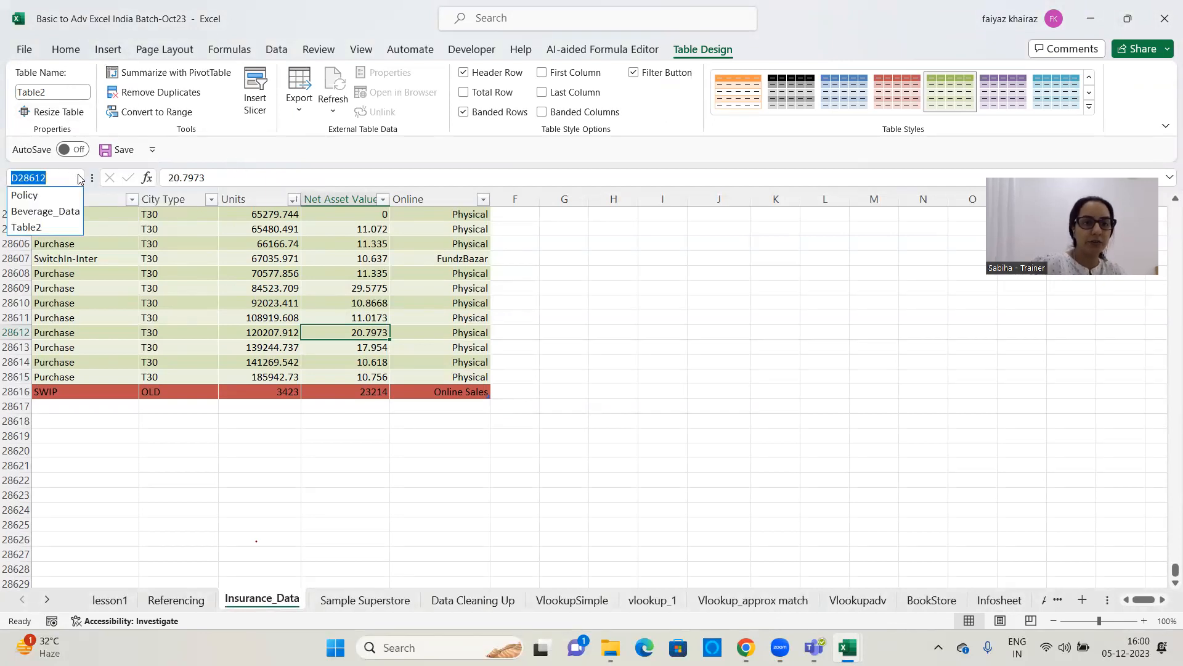
pyautogui.click(49, 228)
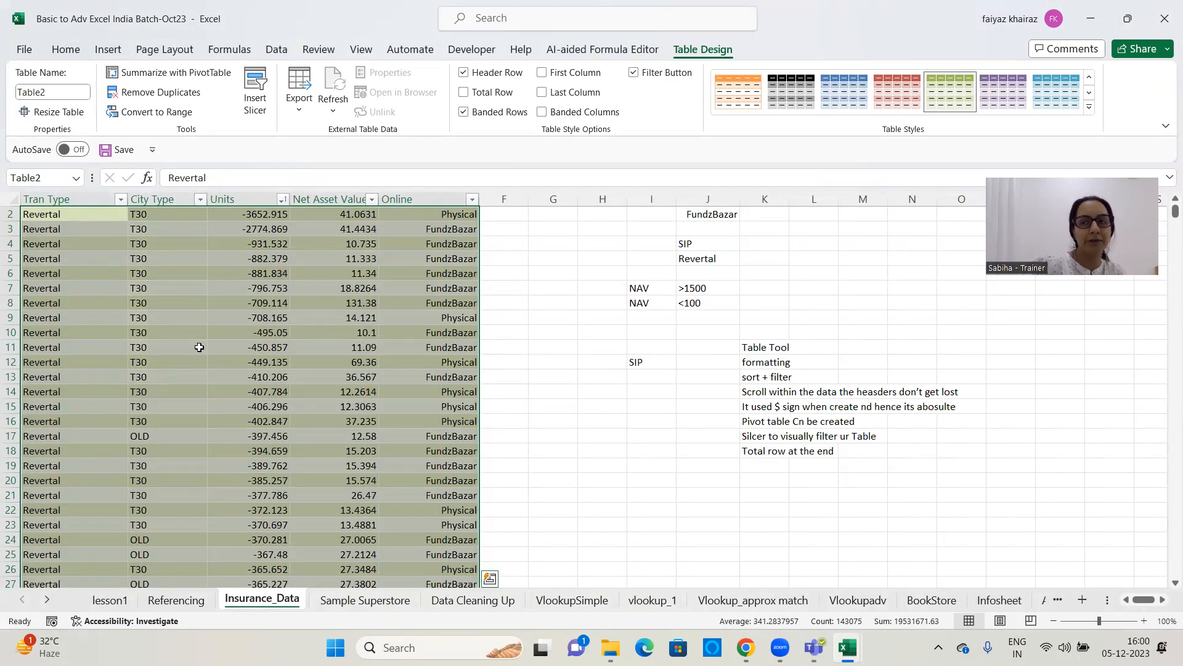
pyautogui.moveTo(1175, 213); pyautogui.dragTo(1165, 596)
pyautogui.scroll(-4, 684, 440)
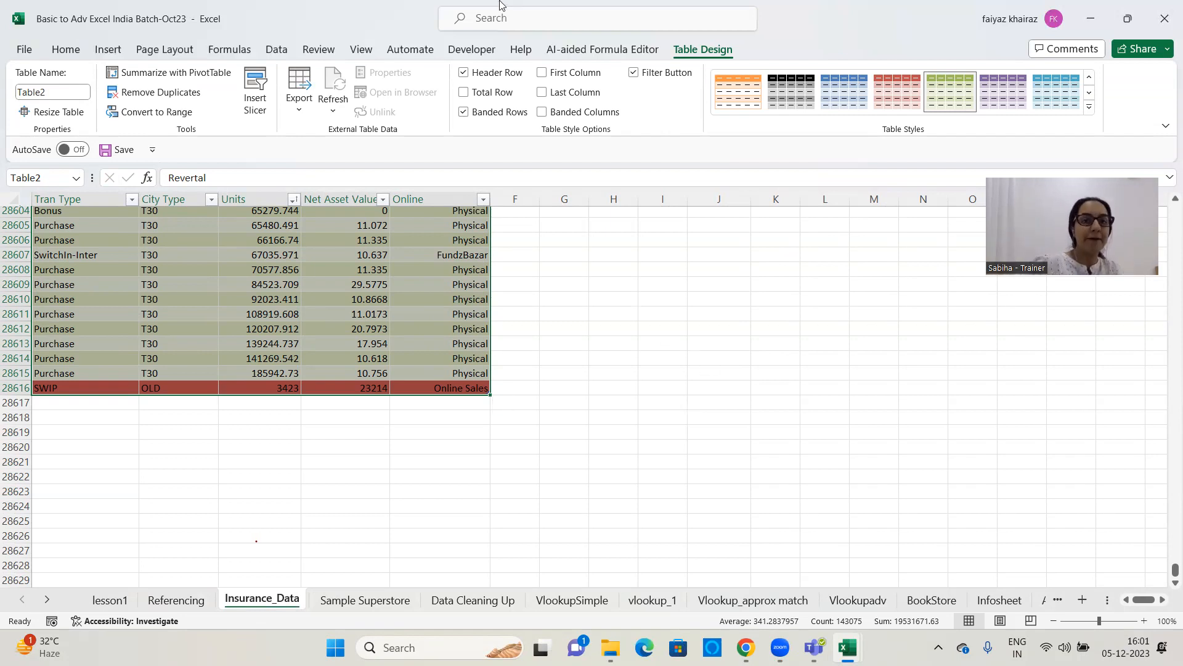
# Toggle the insurance table's total row on and off again
pyautogui.click(464, 93)
pyautogui.click(464, 92)
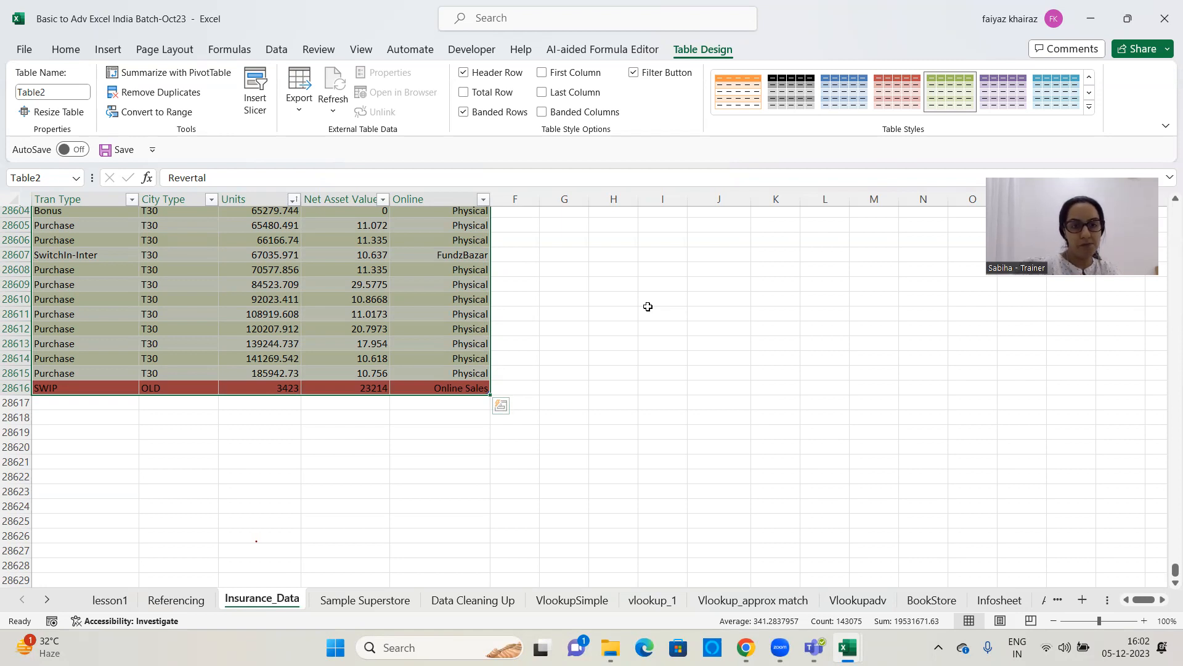
pyautogui.click(989, 173)
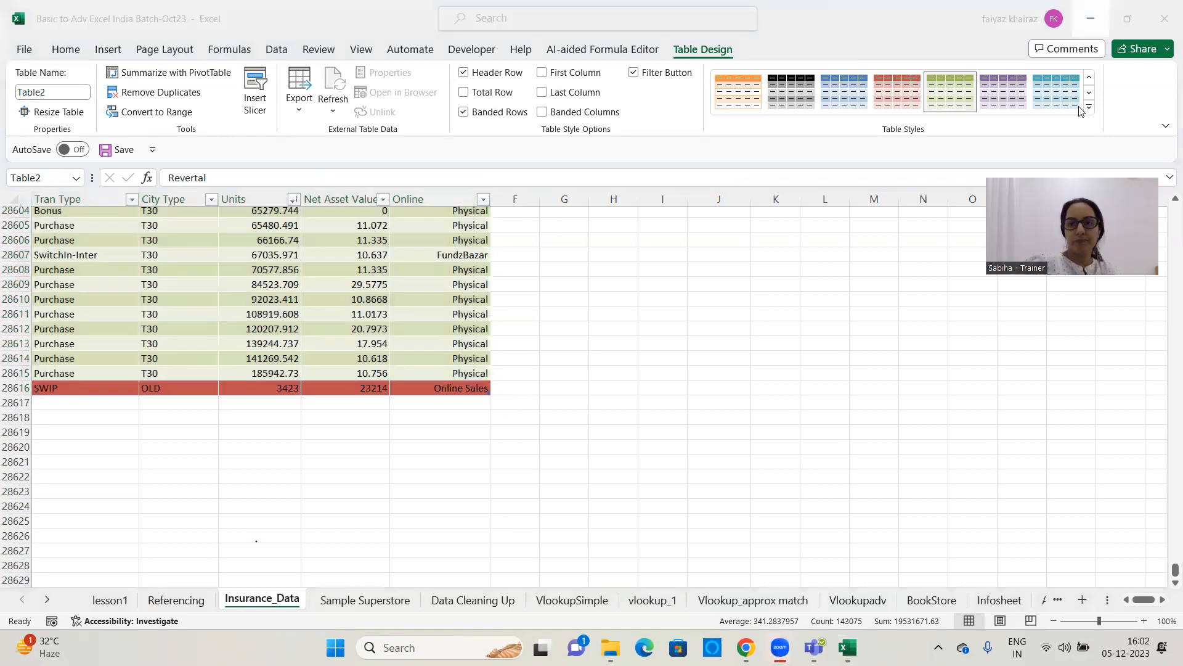
pyautogui.click(1165, 572)
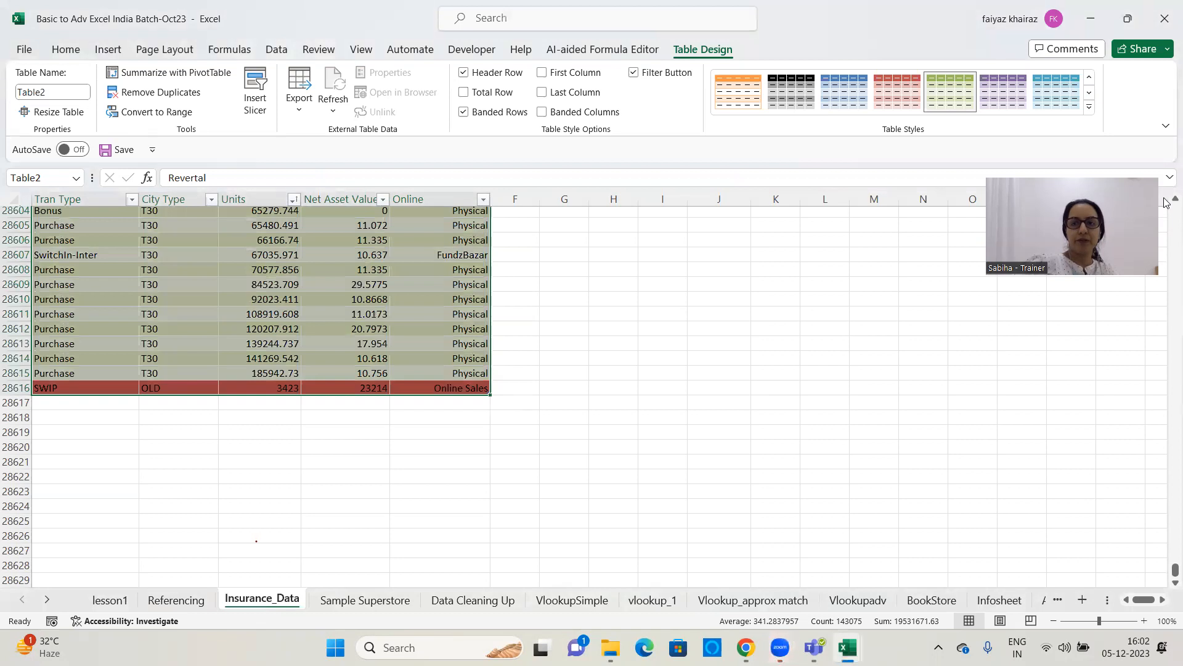
# Insert a slicer for the Tran Type field of the insurance table
pyautogui.moveTo(1171, 572); pyautogui.dragTo(1170, 188)
pyautogui.click(517, 278)
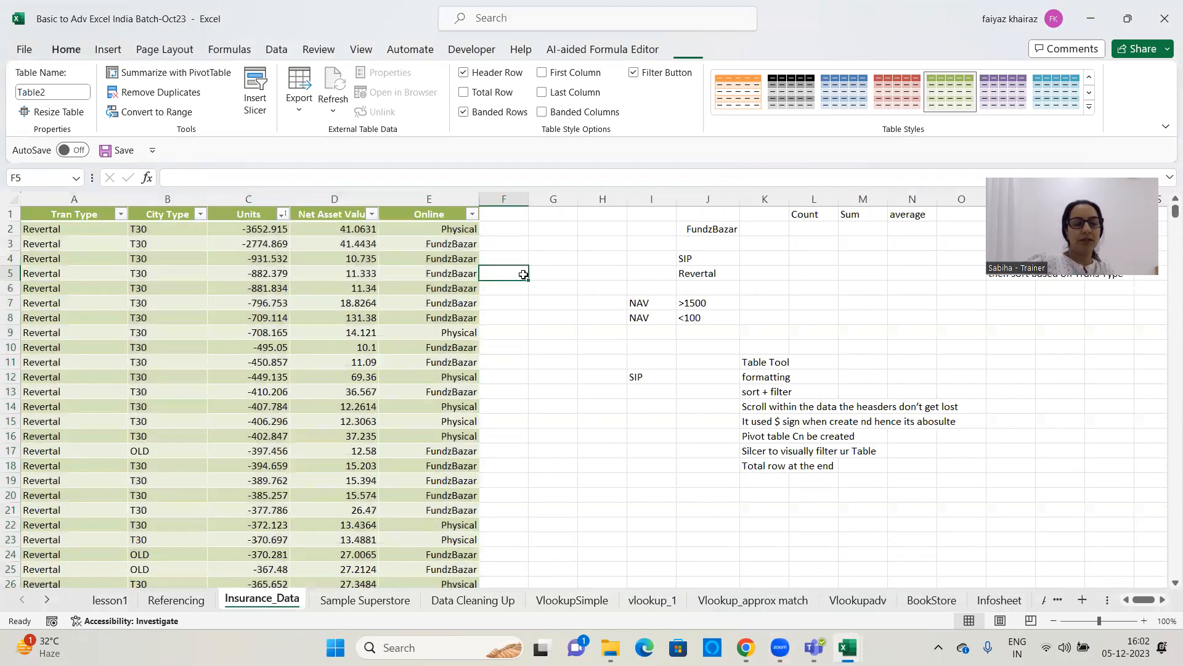
pyautogui.click(431, 317)
pyautogui.click(703, 49)
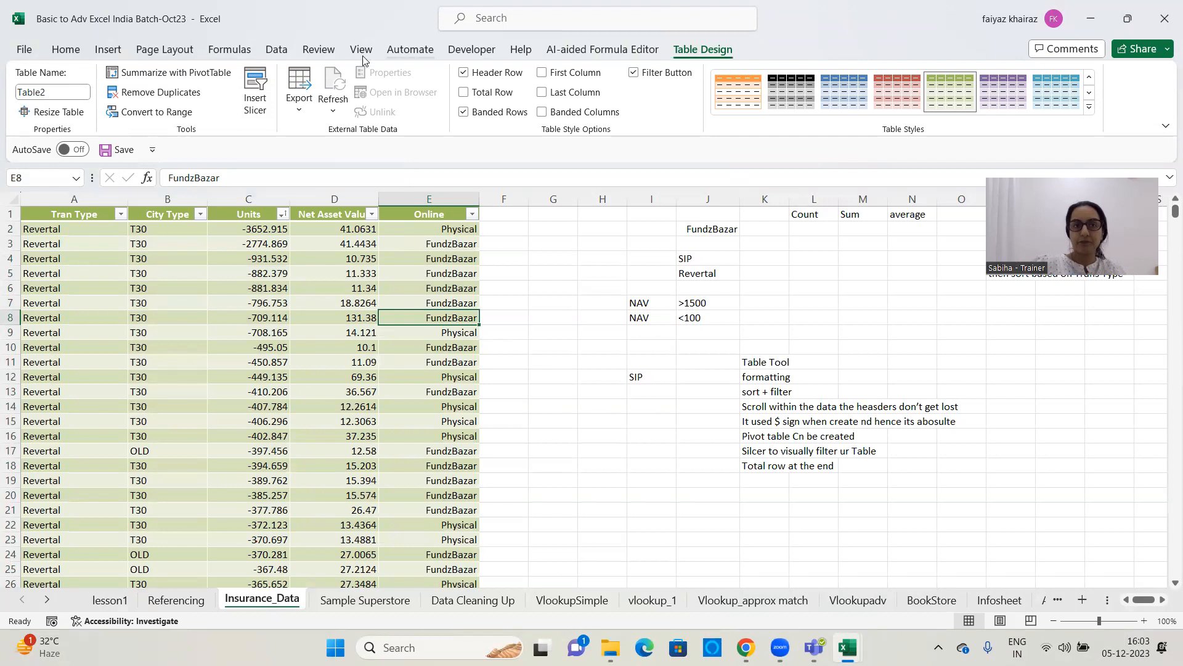
pyautogui.click(258, 90)
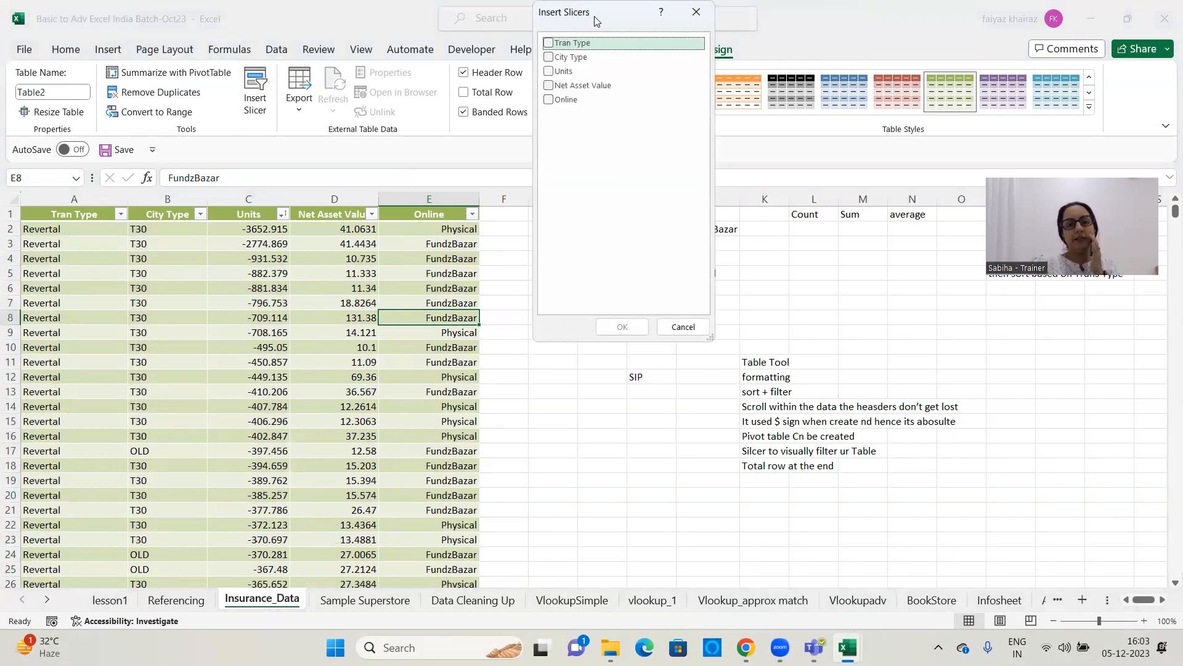
pyautogui.moveTo(597, 22); pyautogui.dragTo(620, 66)
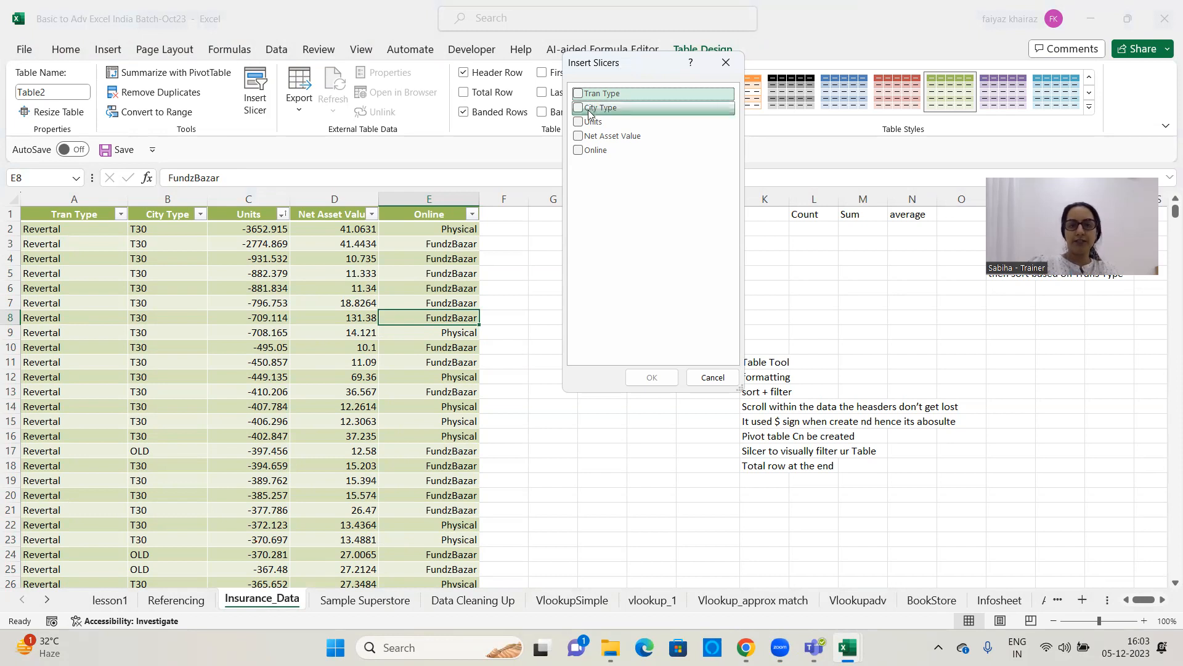
pyautogui.click(578, 94)
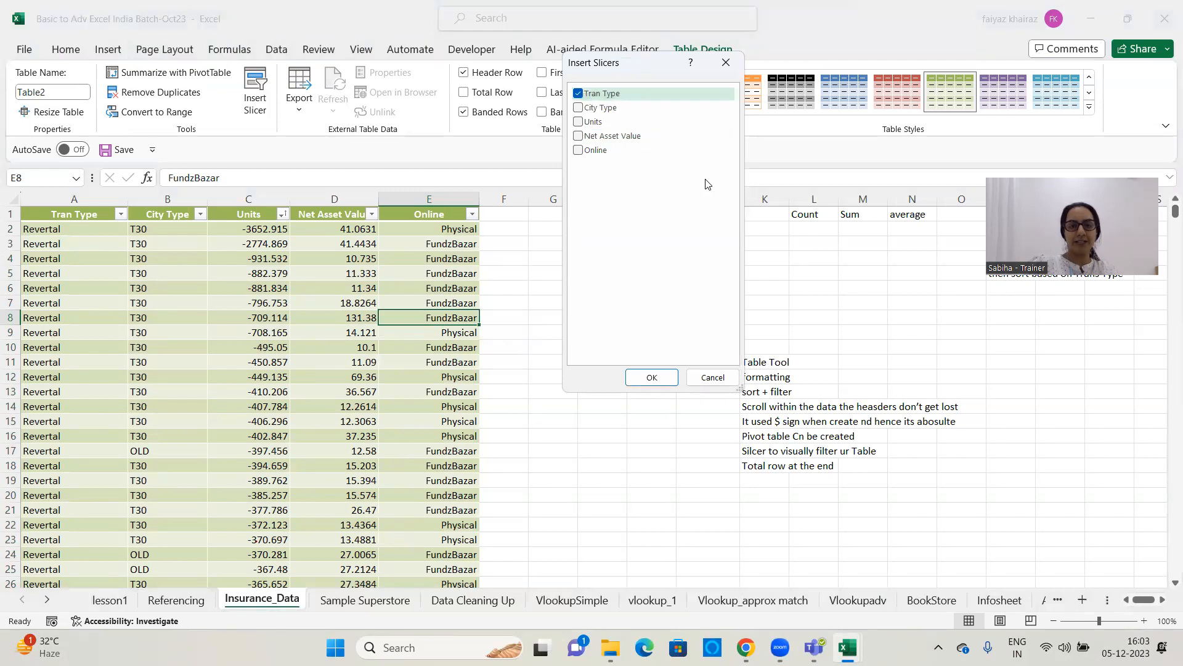
pyautogui.click(652, 378)
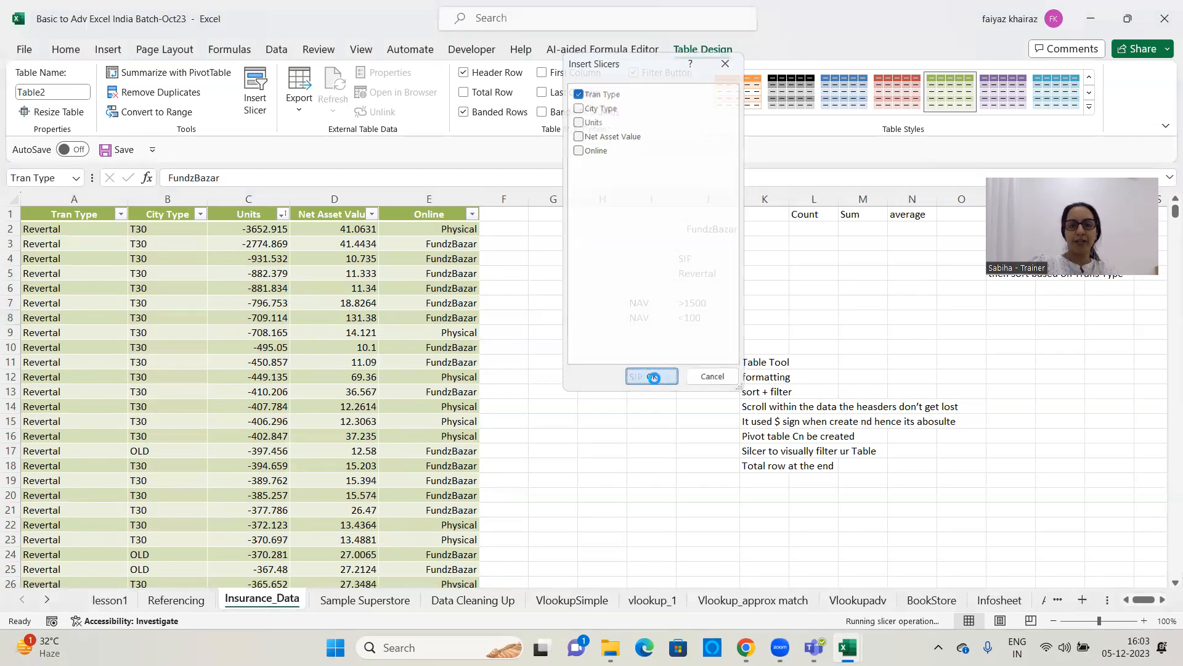
# Place the Tran Type slicer beside the table, about 14.1 cm wide, with its buttons arranged in 4 columns
pyautogui.moveTo(607, 310); pyautogui.dragTo(631, 241)
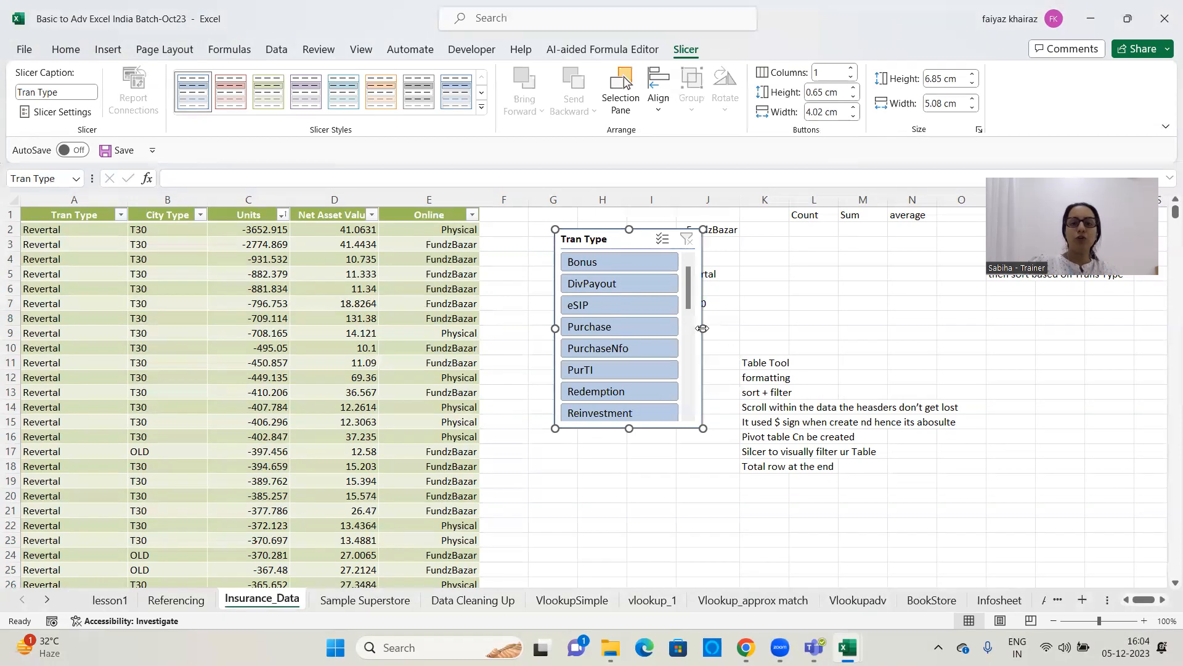
pyautogui.moveTo(702, 329); pyautogui.dragTo(965, 328)
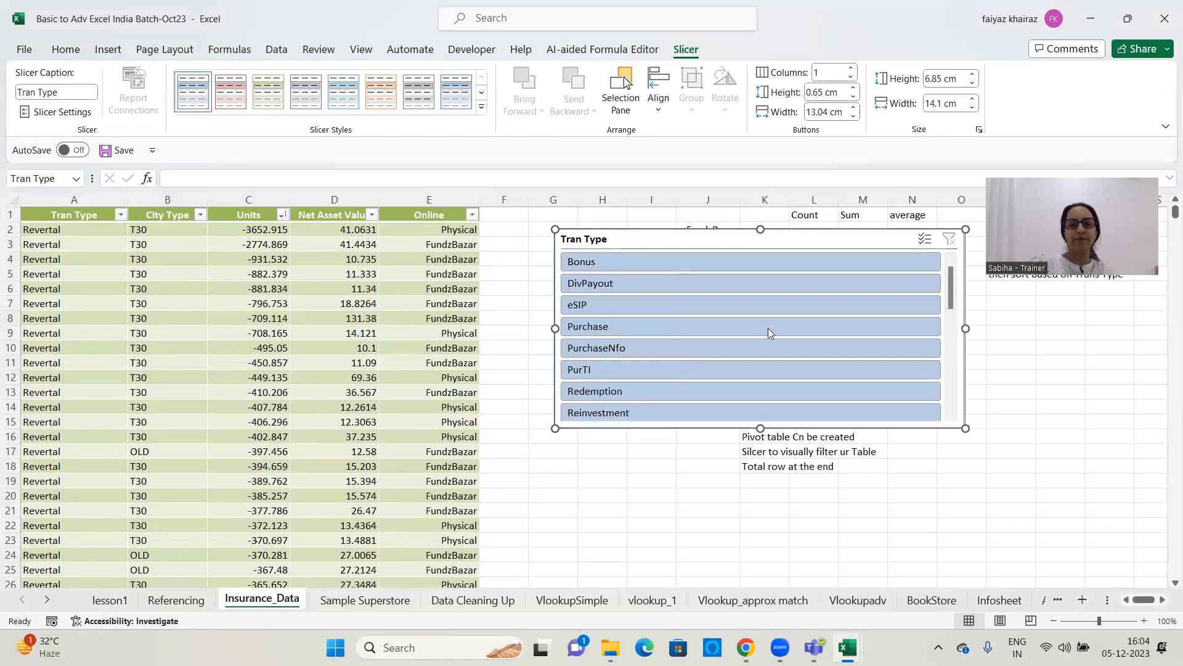
pyautogui.click(853, 67)
pyautogui.click(853, 68)
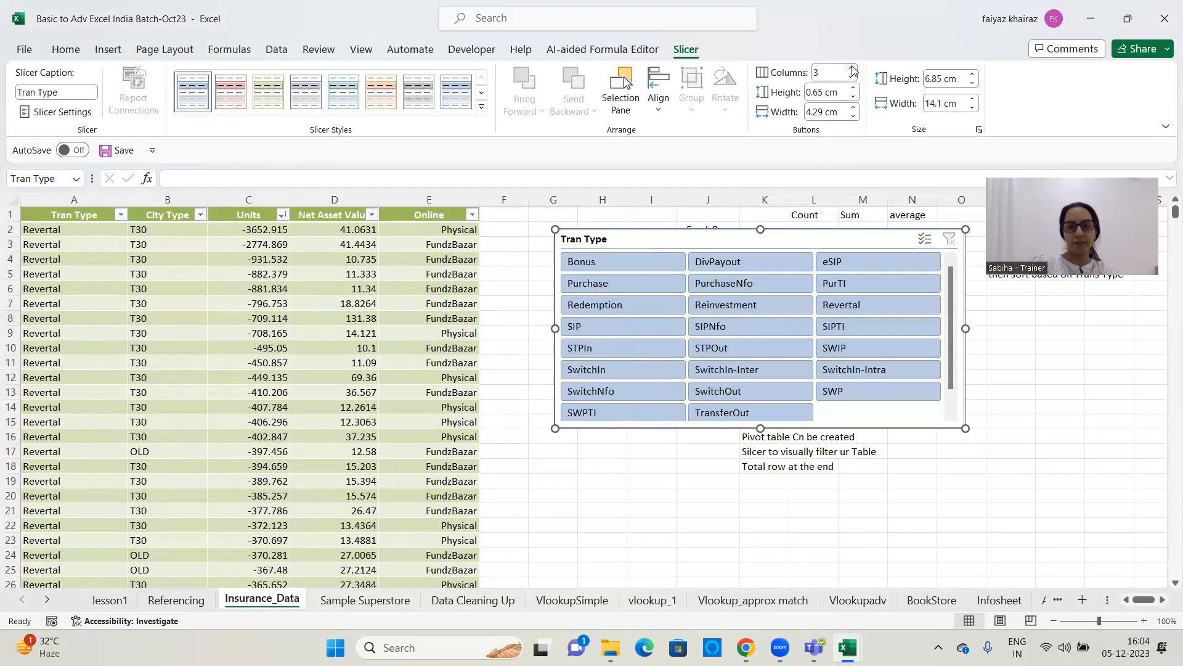
pyautogui.click(853, 69)
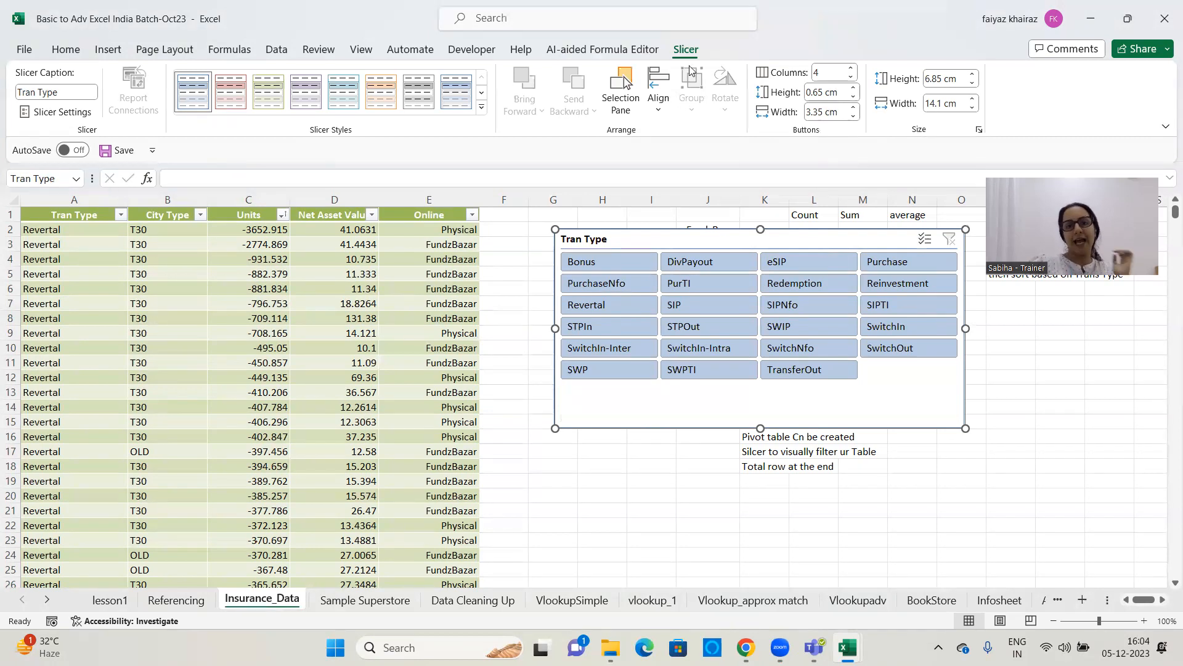
# Set the slicer's buttons to 0.8 cm high and 3.5 cm wide and give the slicer the light orange style
pyautogui.click(855, 88)
pyautogui.click(855, 89)
pyautogui.click(855, 89)
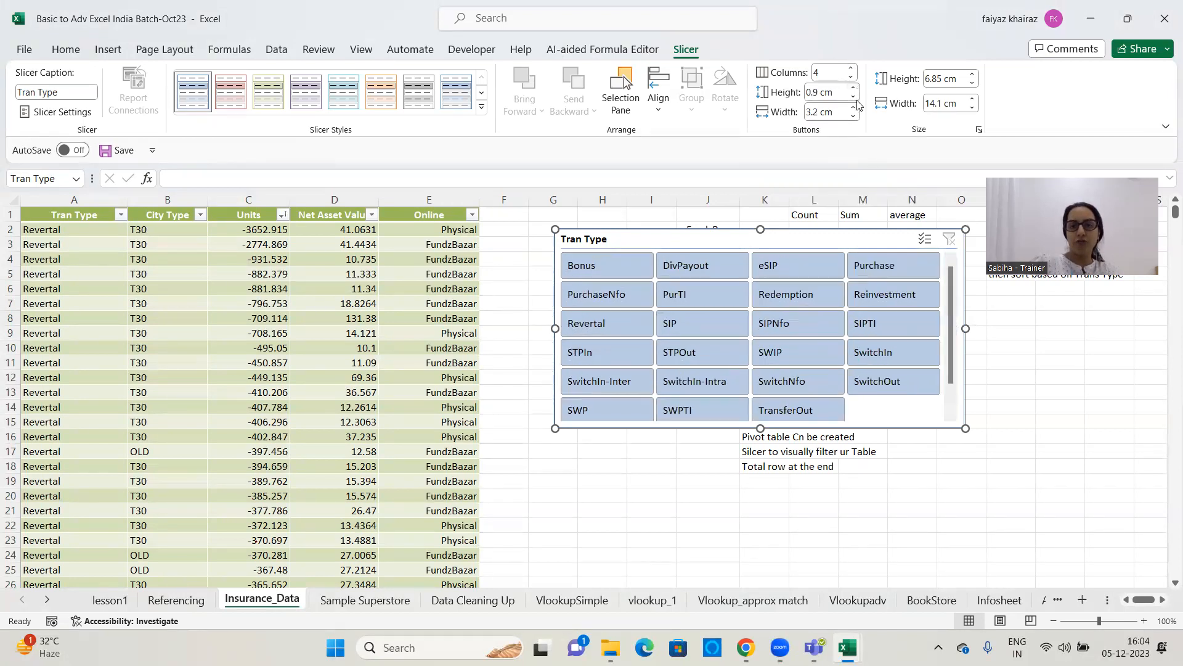
pyautogui.click(855, 109)
pyautogui.click(855, 109)
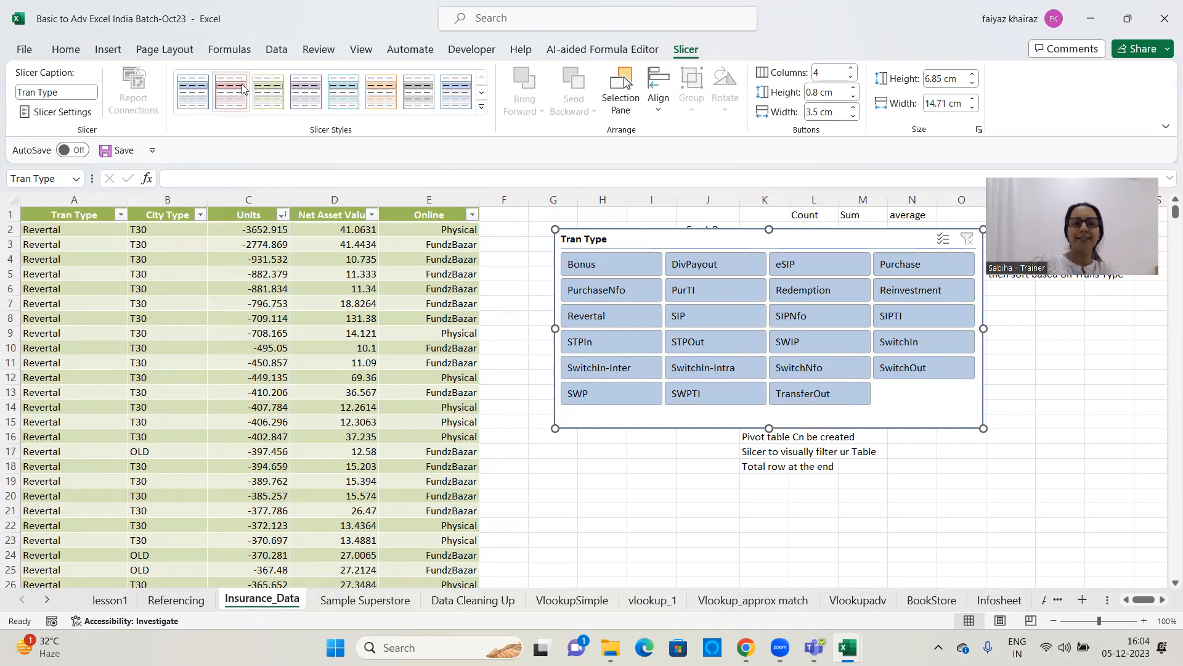
pyautogui.click(381, 91)
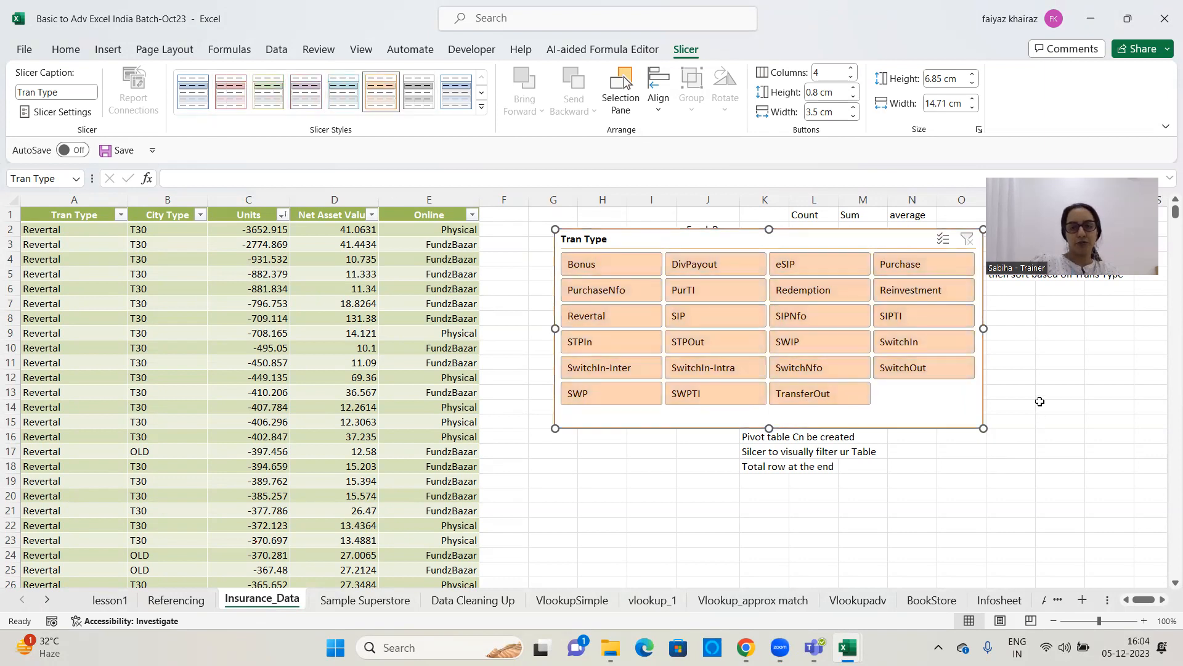
# Filter the table to eSIP with the Tran Type slicer, then clear the filter
pyautogui.click(793, 270)
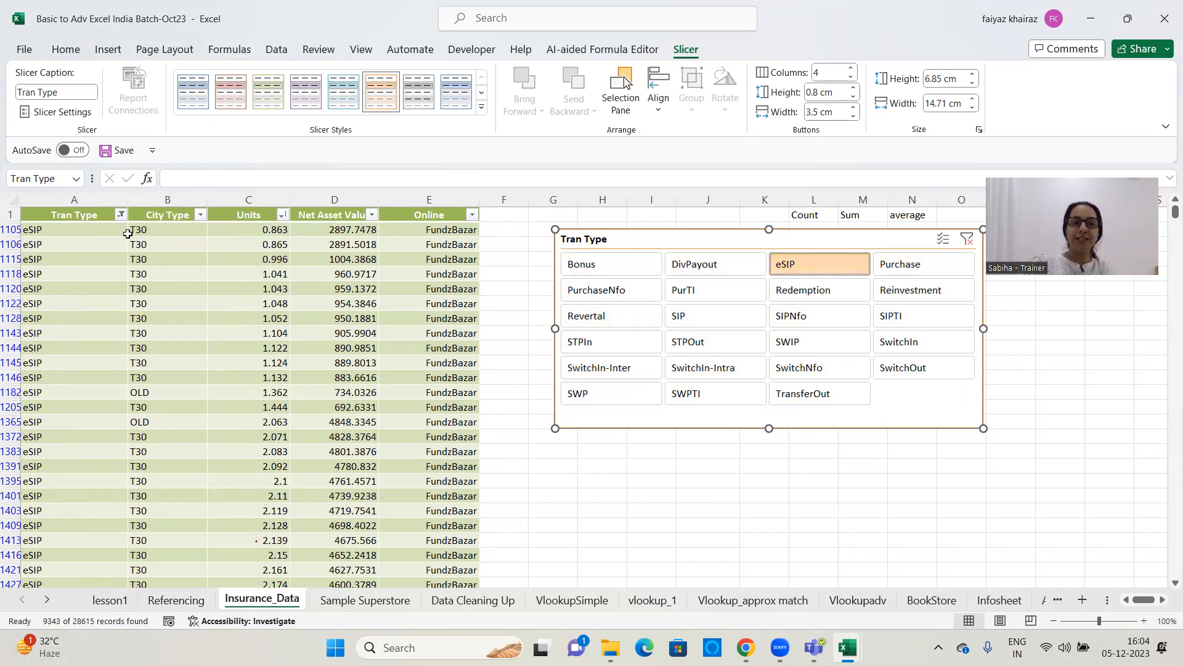
pyautogui.moveTo(121, 220)
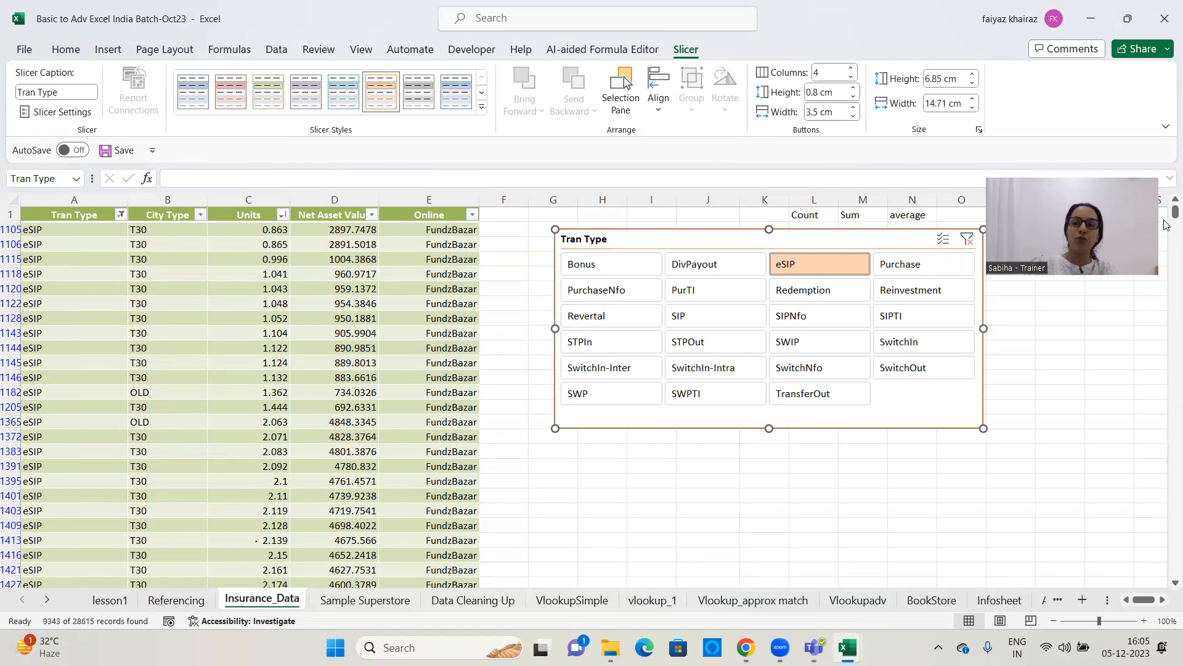
pyautogui.moveTo(1173, 215); pyautogui.dragTo(1166, 131)
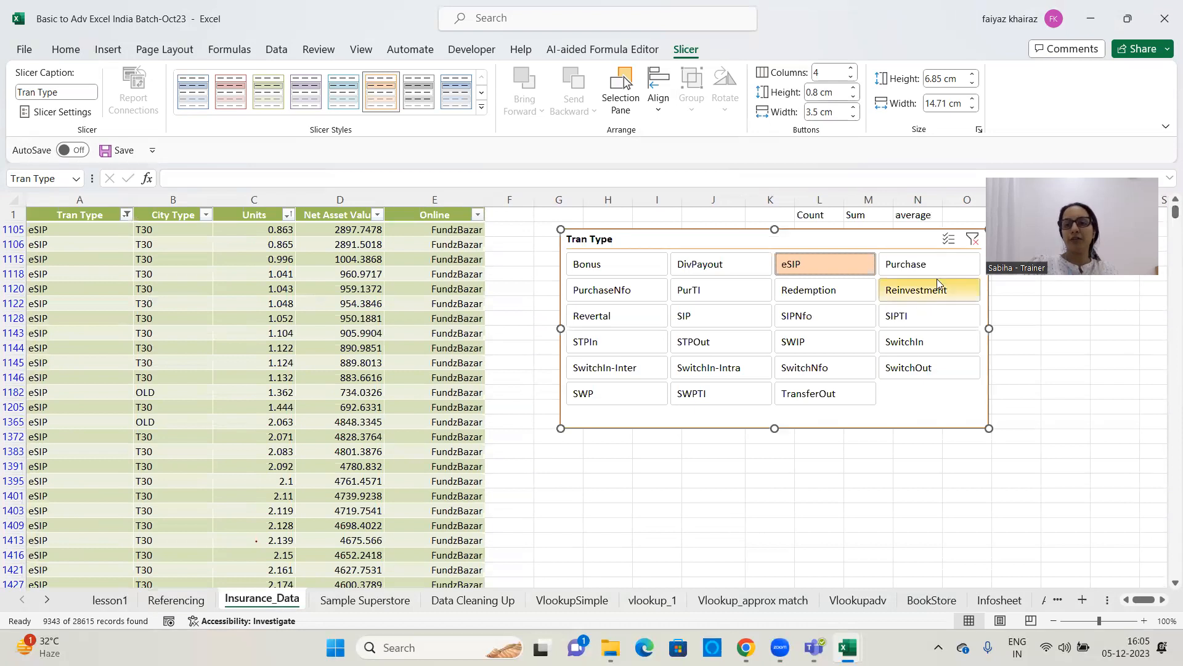
pyautogui.click(972, 240)
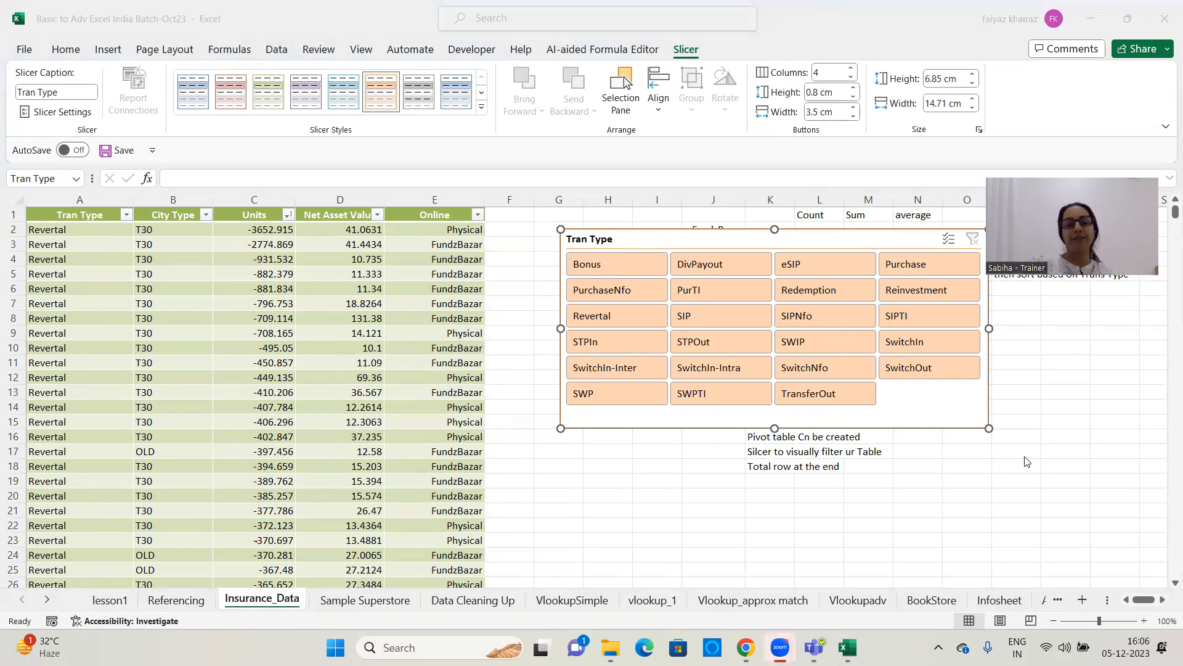
# Filter the table to Bonus, SIP, eSIP, Reinvestment, SwitchIn-Intra and SwitchIn-Inter together with the slicer, then clear the filter
pyautogui.click(628, 270)
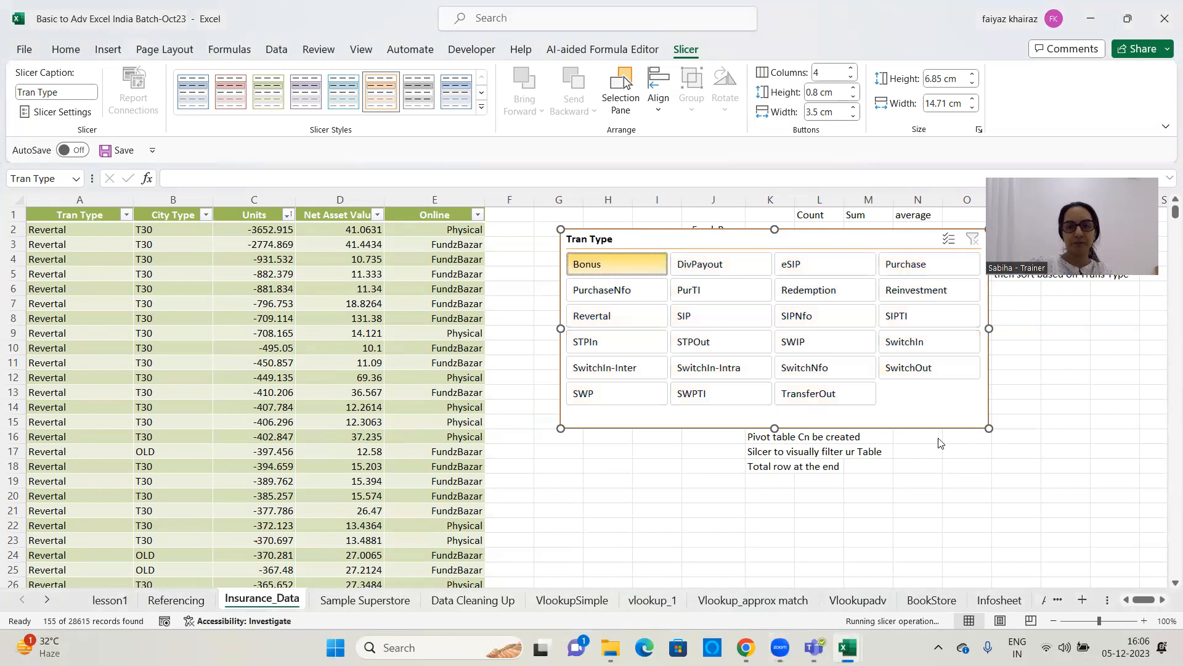
pyautogui.keyDown('ctrl'); pyautogui.click(730, 318); pyautogui.keyUp('ctrl')
pyautogui.keyDown('ctrl'); pyautogui.click(809, 271); pyautogui.keyUp('ctrl')
pyautogui.keyDown('ctrl'); pyautogui.click(914, 297); pyautogui.keyUp('ctrl')
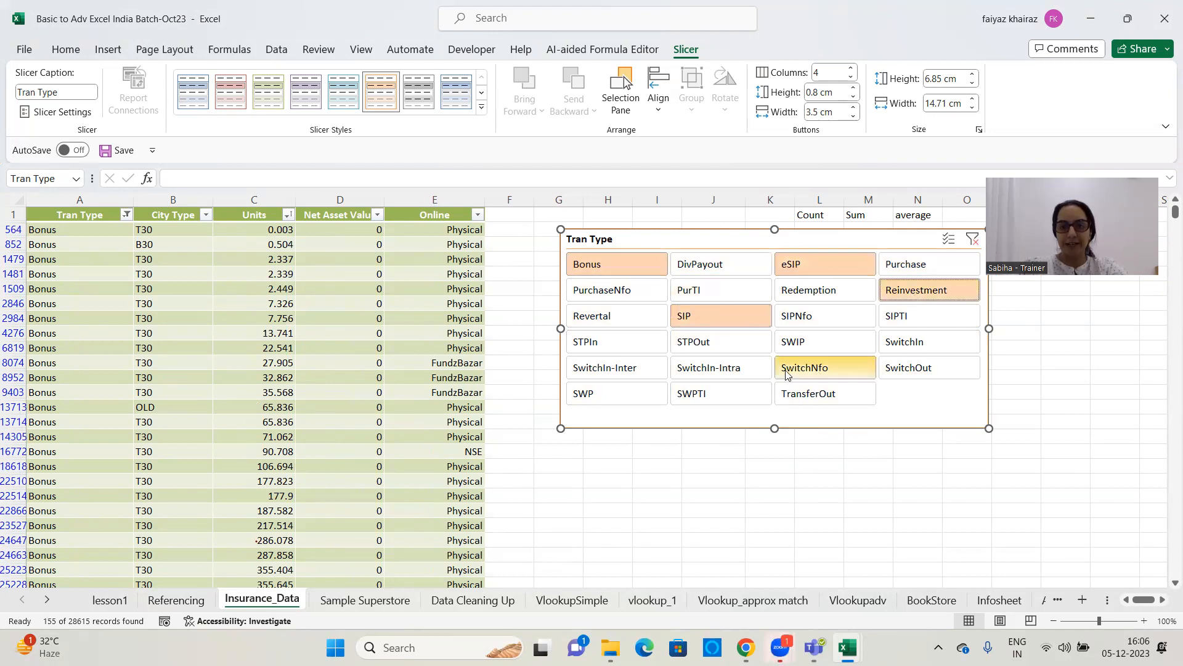
pyautogui.keyDown('ctrl'); pyautogui.click(701, 373); pyautogui.keyUp('ctrl')
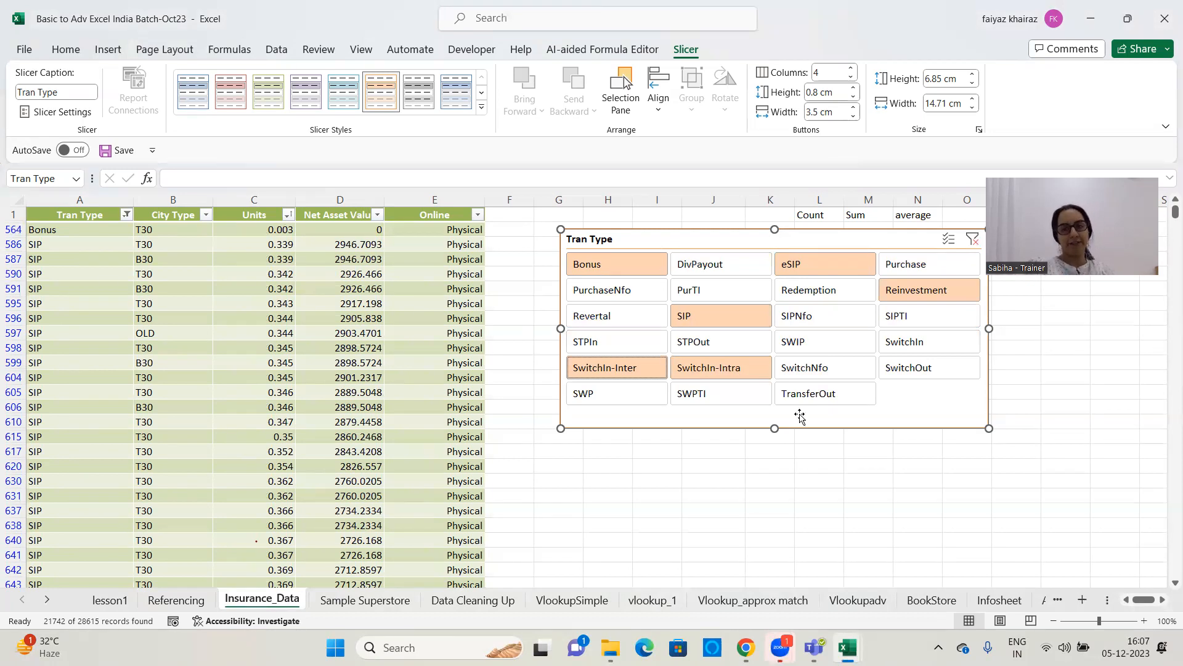
pyautogui.click(973, 242)
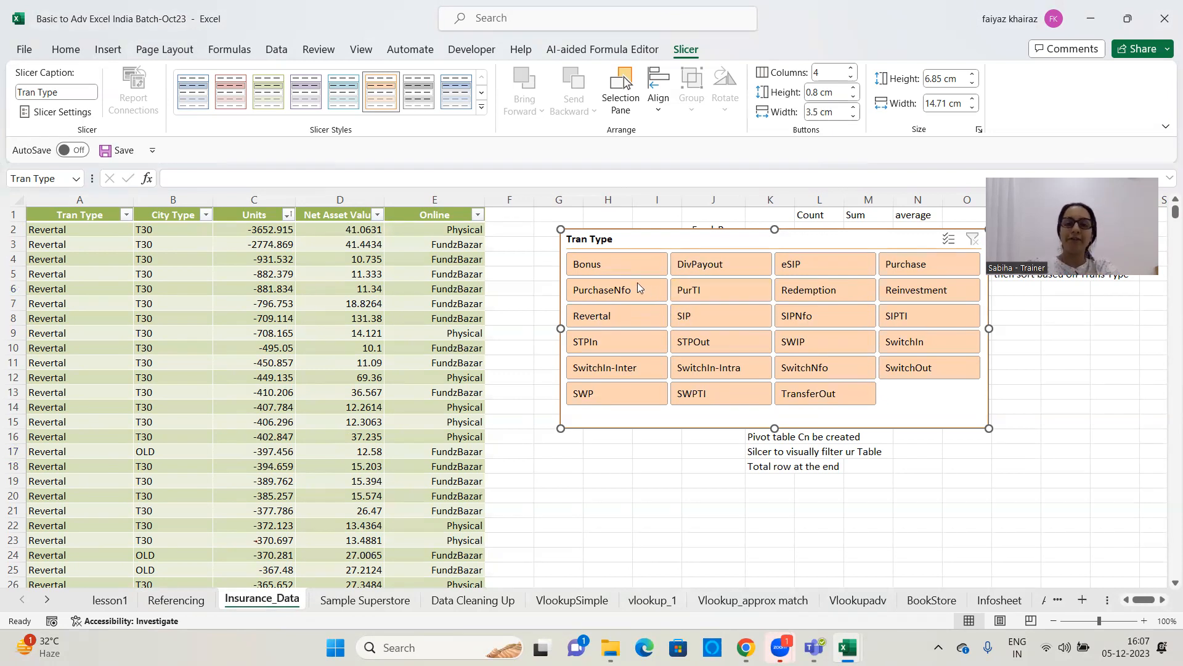
# Filter the table to the consecutive slicer items from Bonus through SIP, then clear the filter
pyautogui.click(629, 269)
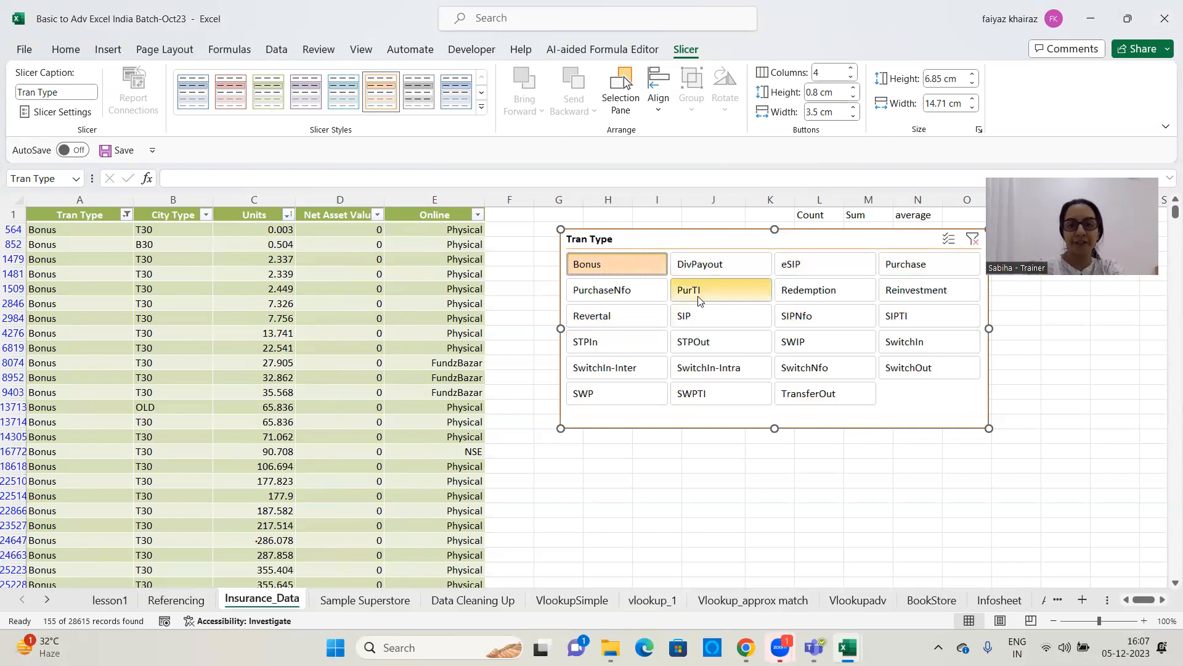
pyautogui.keyDown('shift'); pyautogui.click(694, 319); pyautogui.keyUp('shift')
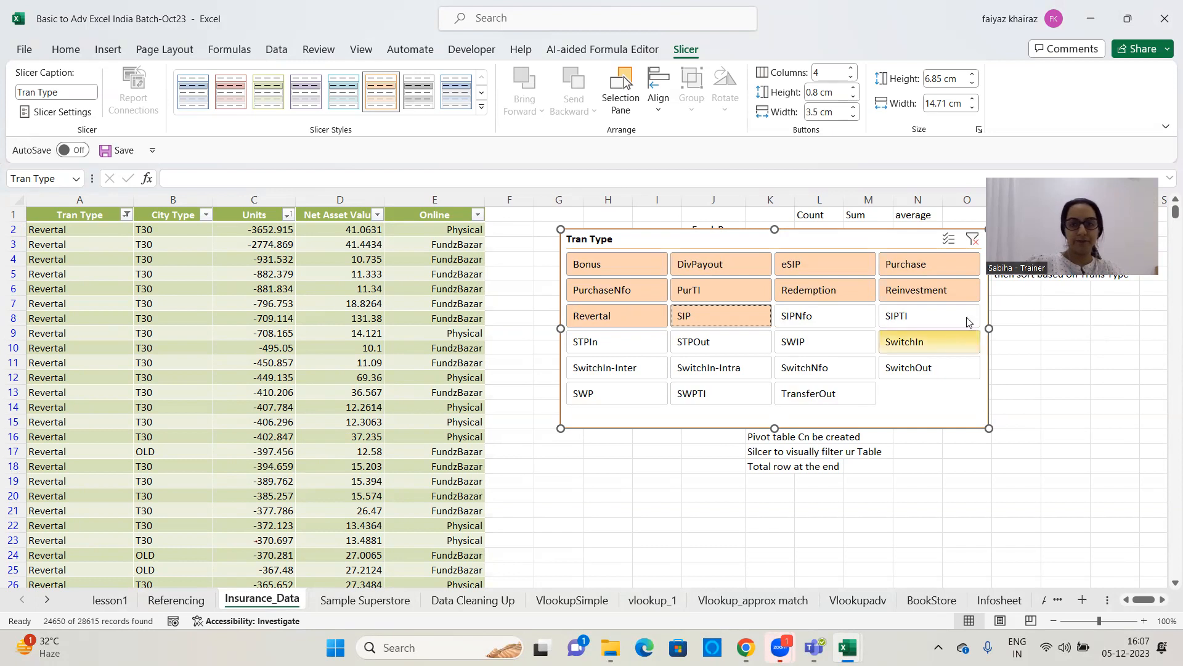
pyautogui.click(972, 243)
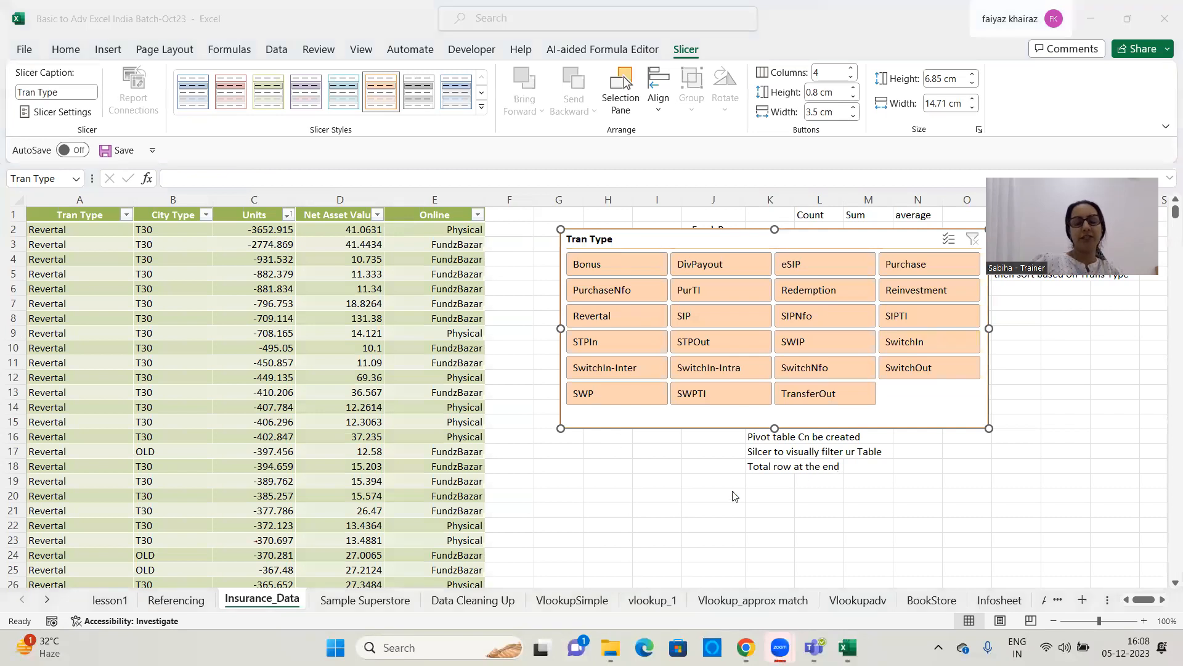
# Widen the Tran Type slicer to about 16.3 cm
pyautogui.click(597, 493)
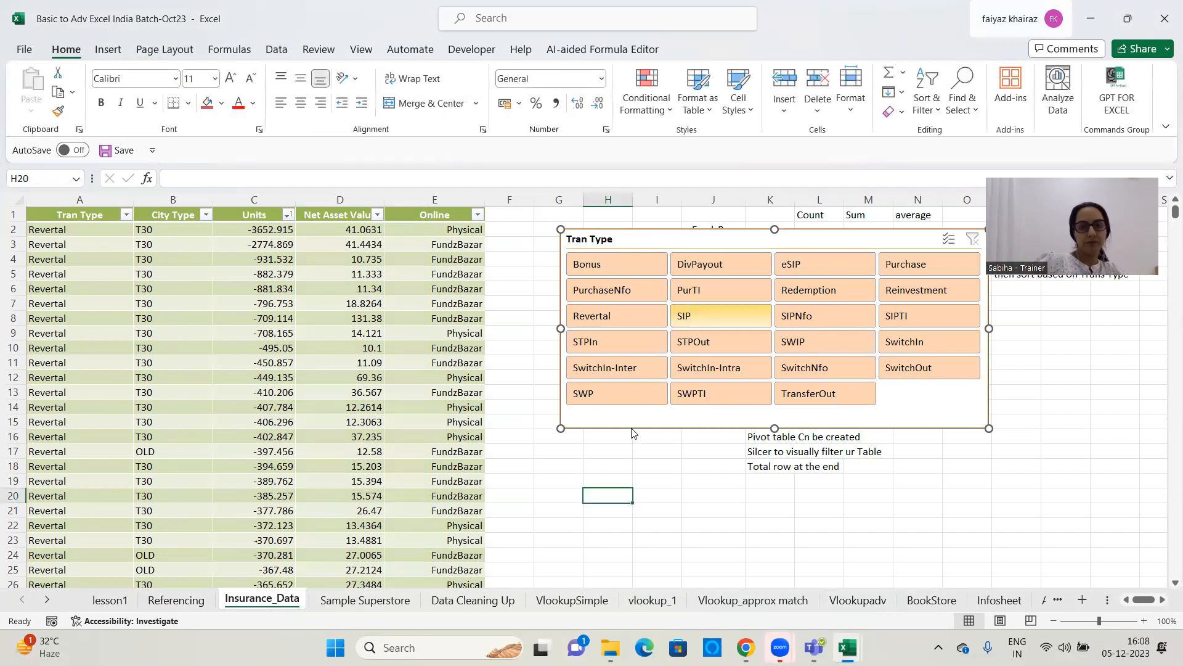
pyautogui.click(629, 424)
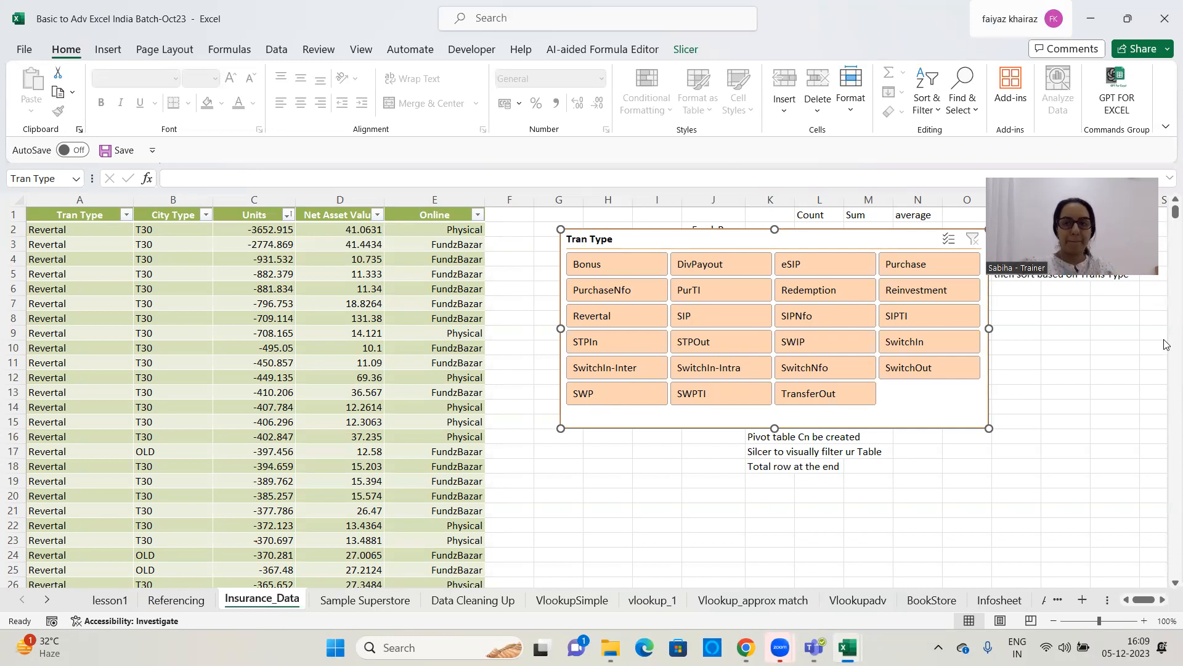
pyautogui.click(685, 51)
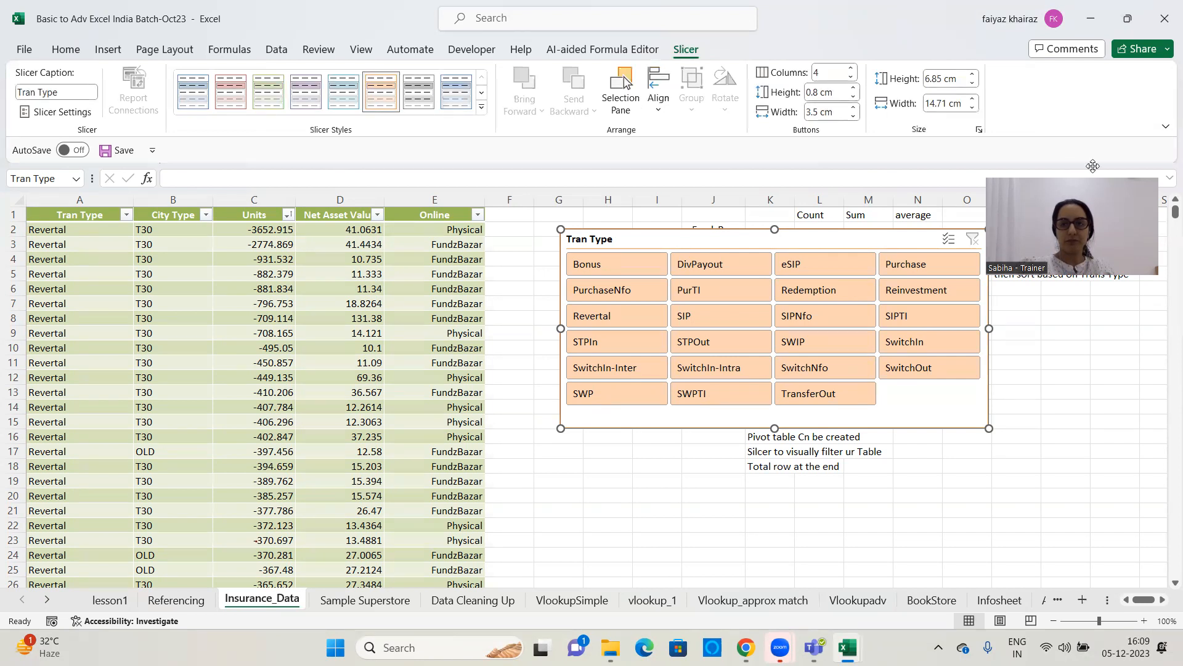
pyautogui.moveTo(1092, 166); pyautogui.dragTo(1112, 97)
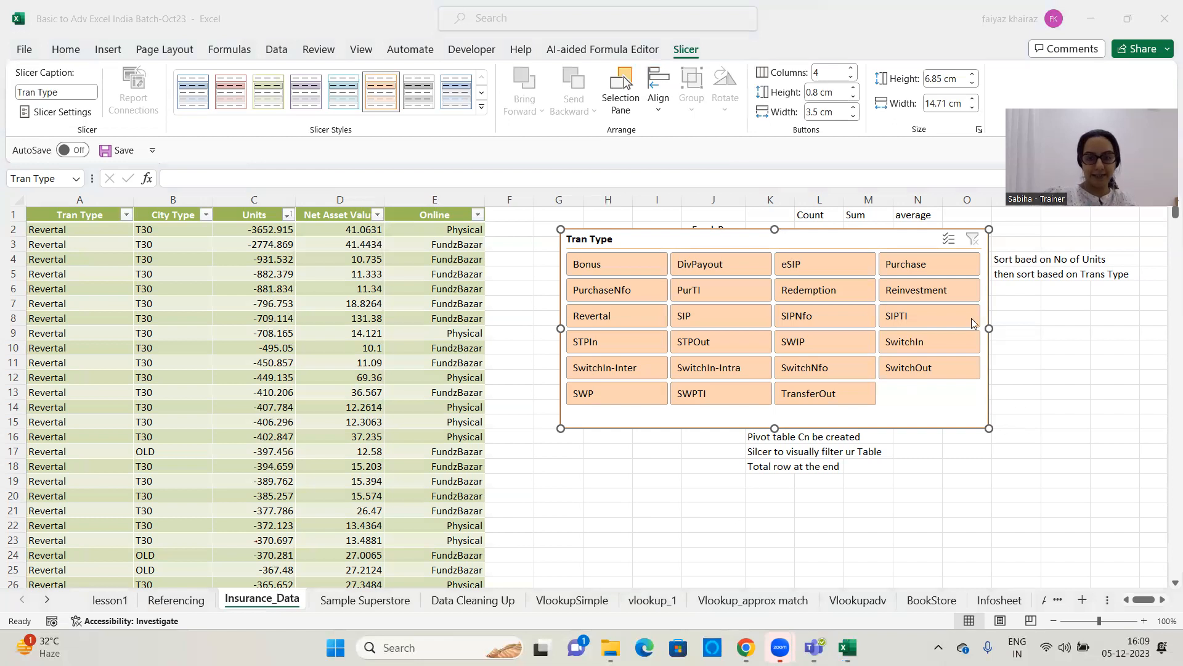
pyautogui.click(989, 331)
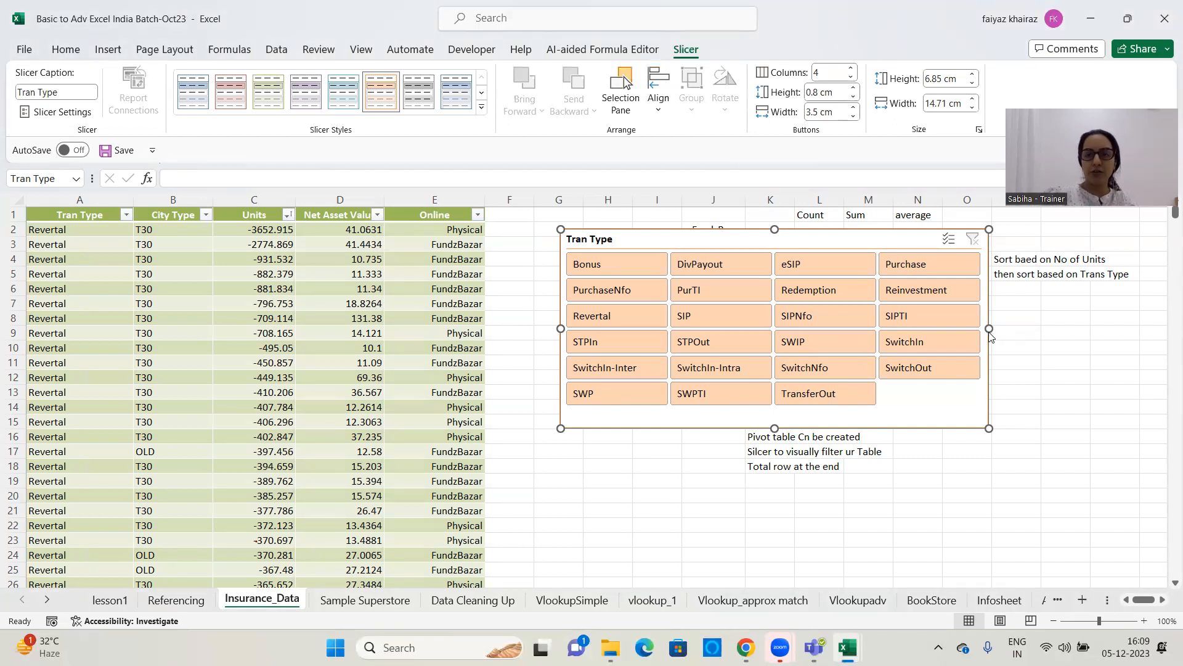
pyautogui.moveTo(990, 393); pyautogui.dragTo(1039, 423)
pyautogui.click(1115, 421)
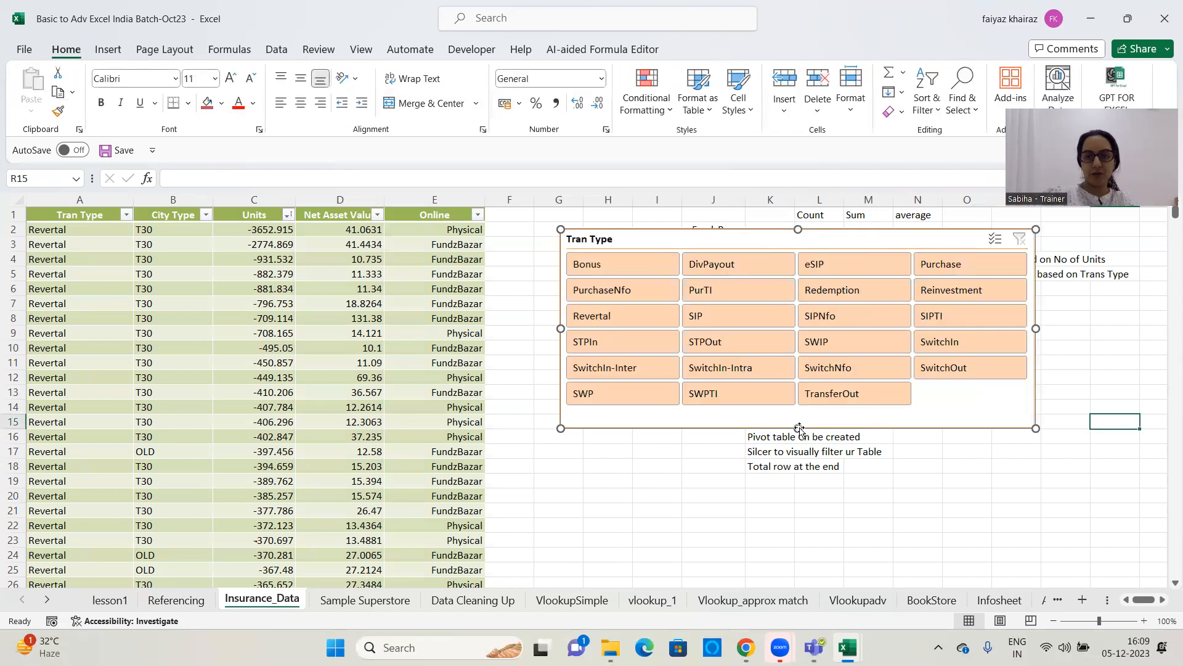
# Shift the slicer slightly so it starts at row 3, make it about 8.55 cm high, and show its formatting options
pyautogui.click(798, 429)
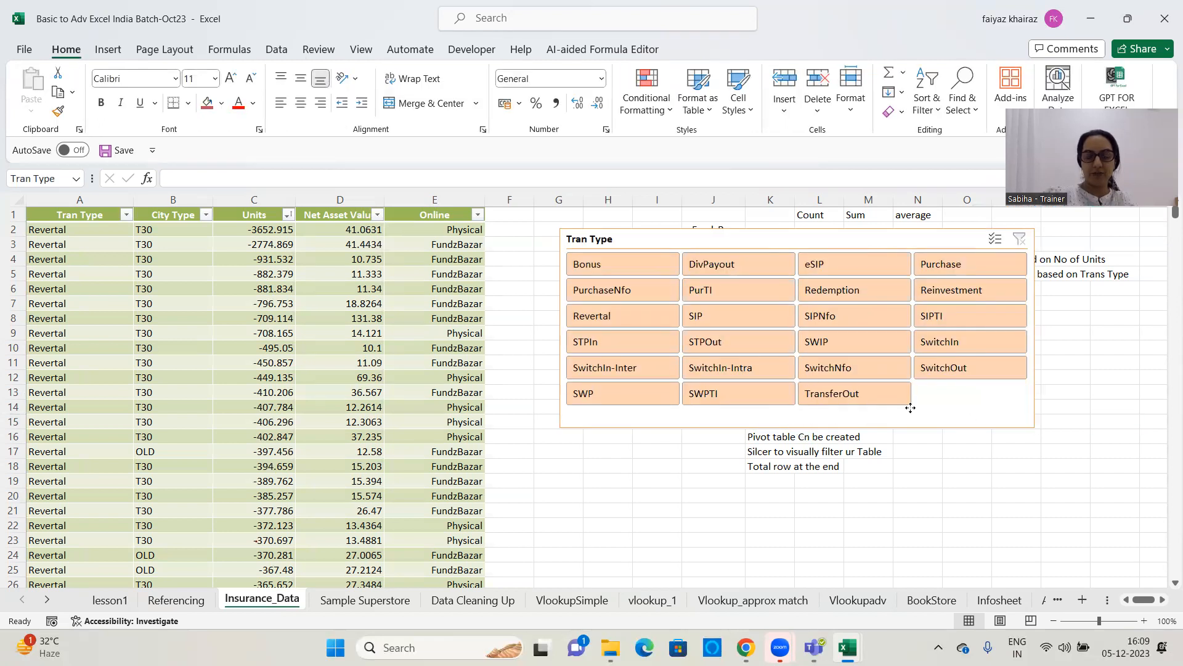
pyautogui.moveTo(911, 408); pyautogui.dragTo(922, 386)
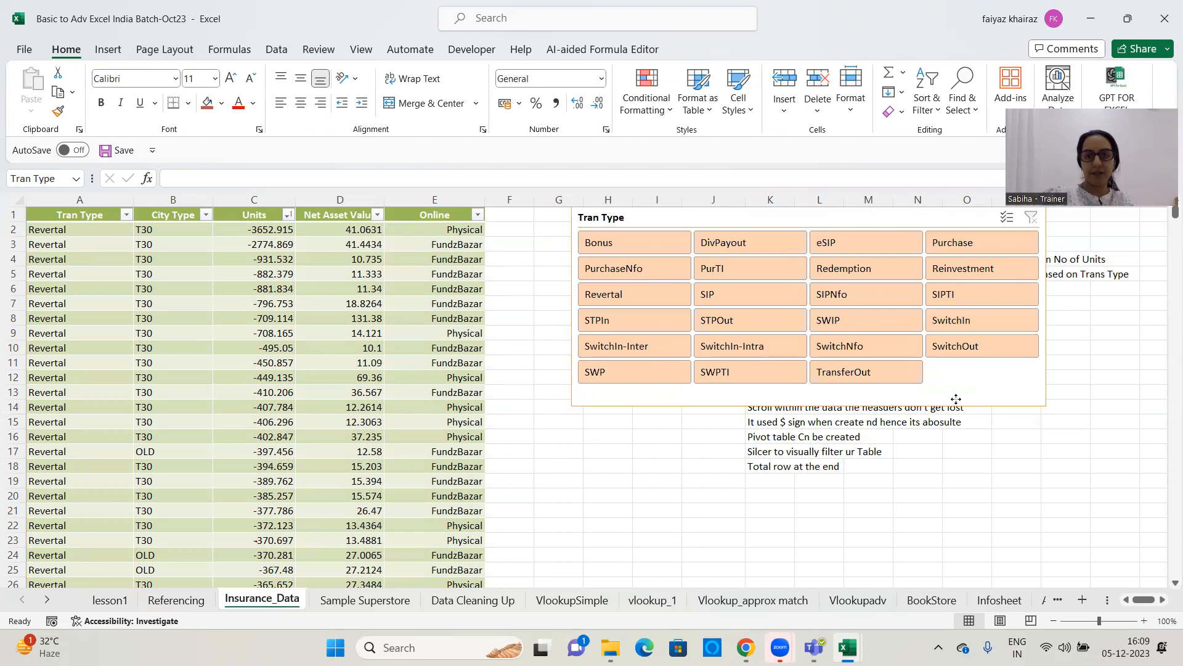
pyautogui.moveTo(999, 404); pyautogui.dragTo(1003, 434)
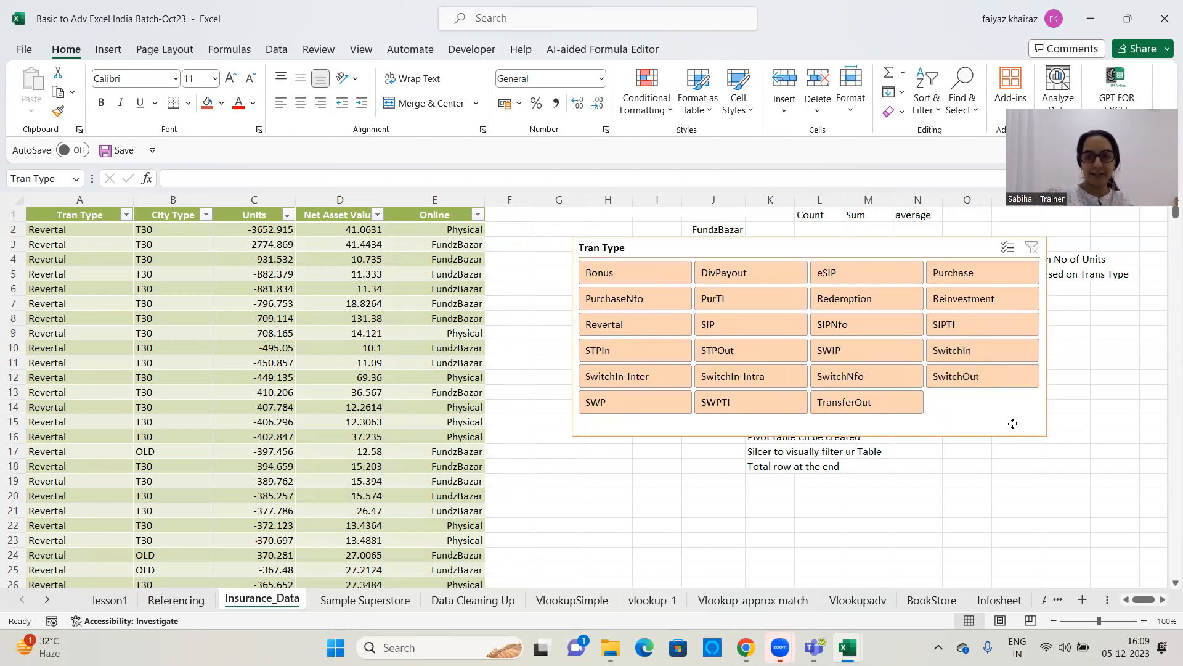
pyautogui.click(855, 432)
pyautogui.moveTo(810, 437); pyautogui.dragTo(806, 486)
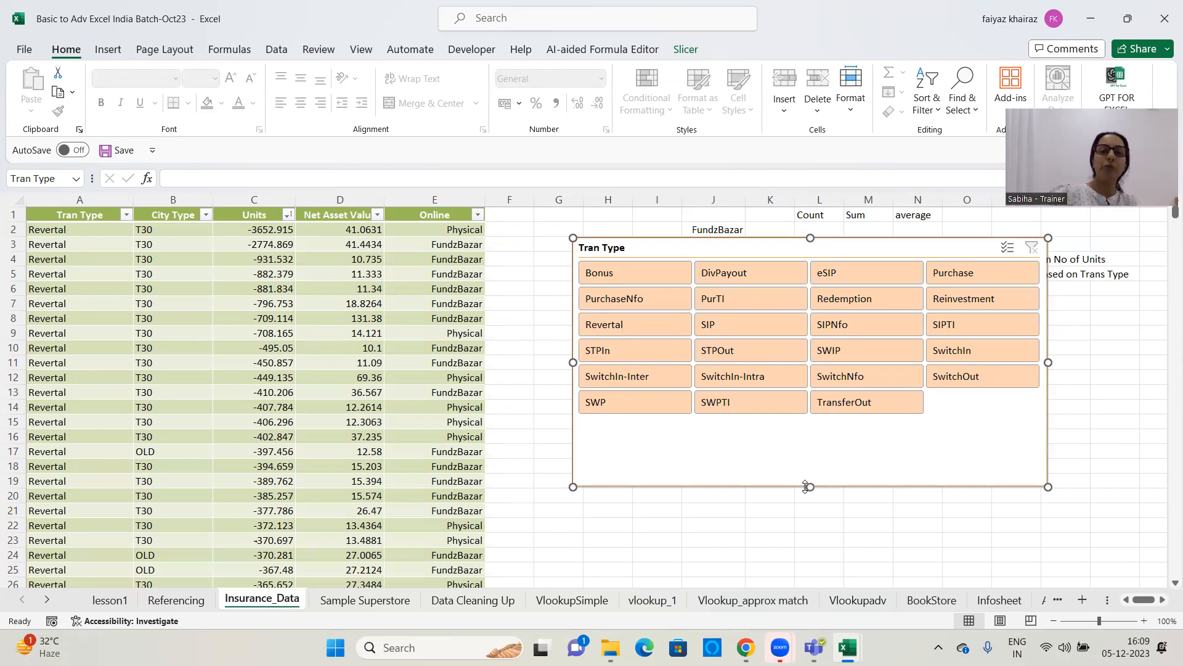
pyautogui.click(694, 47)
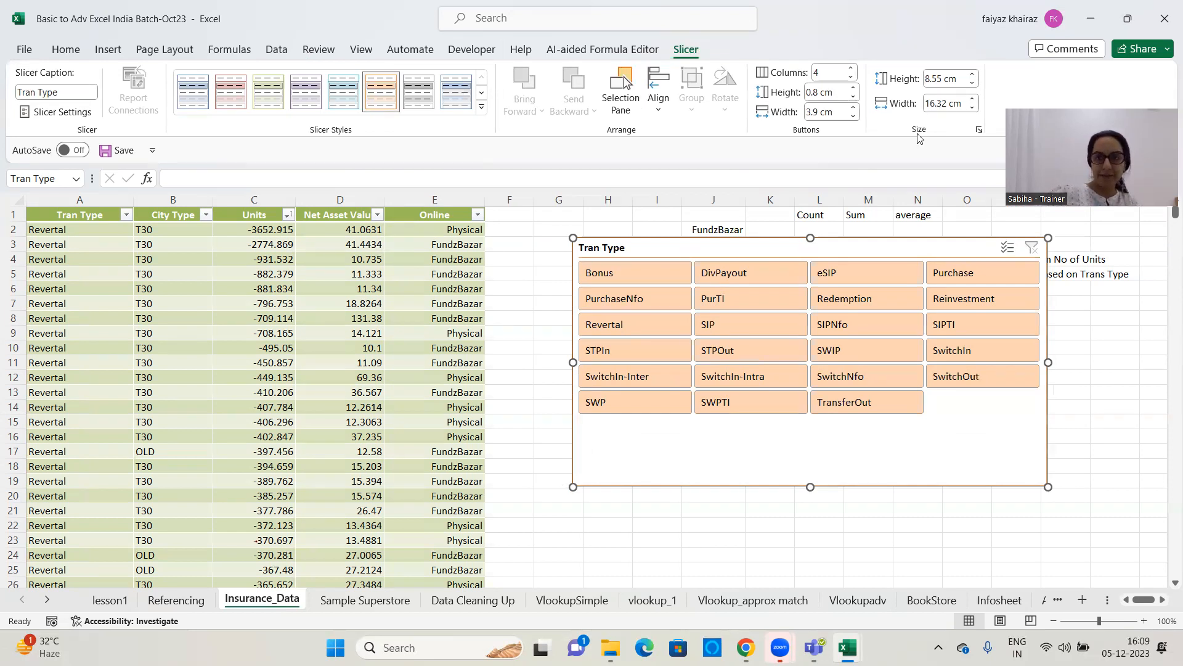
# Resize the Tran Type slicer to 7.5 cm high by 15.7 cm wide and set its button height to 1 cm
pyautogui.click(972, 110)
pyautogui.click(972, 109)
pyautogui.click(972, 84)
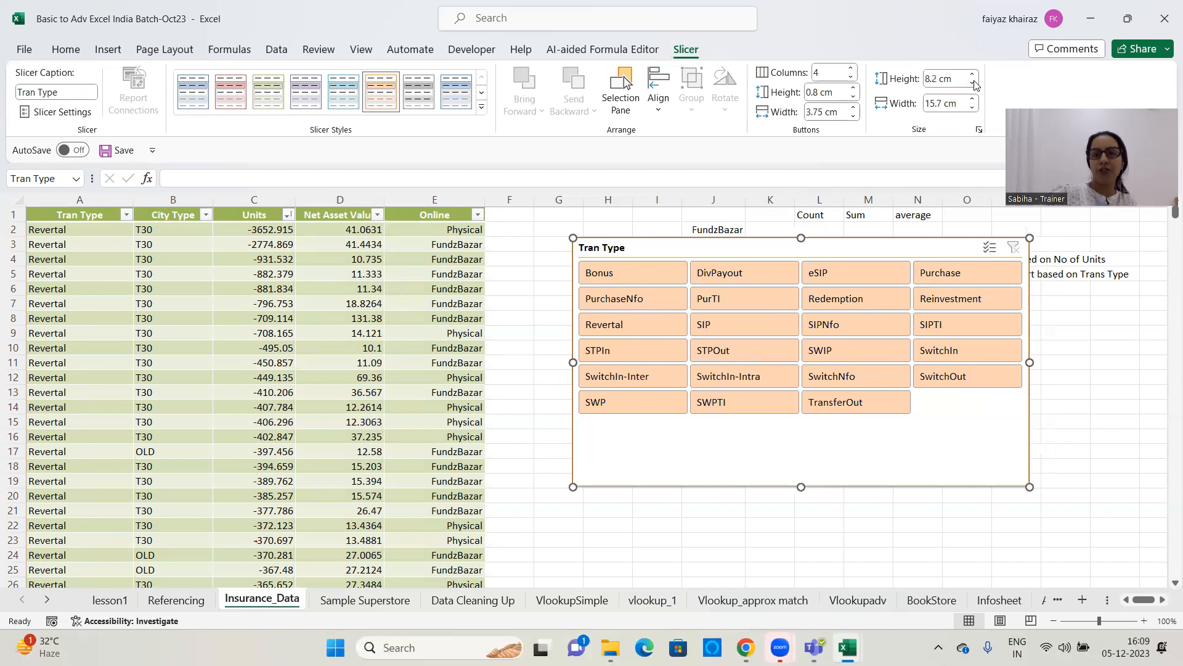
pyautogui.click(973, 83)
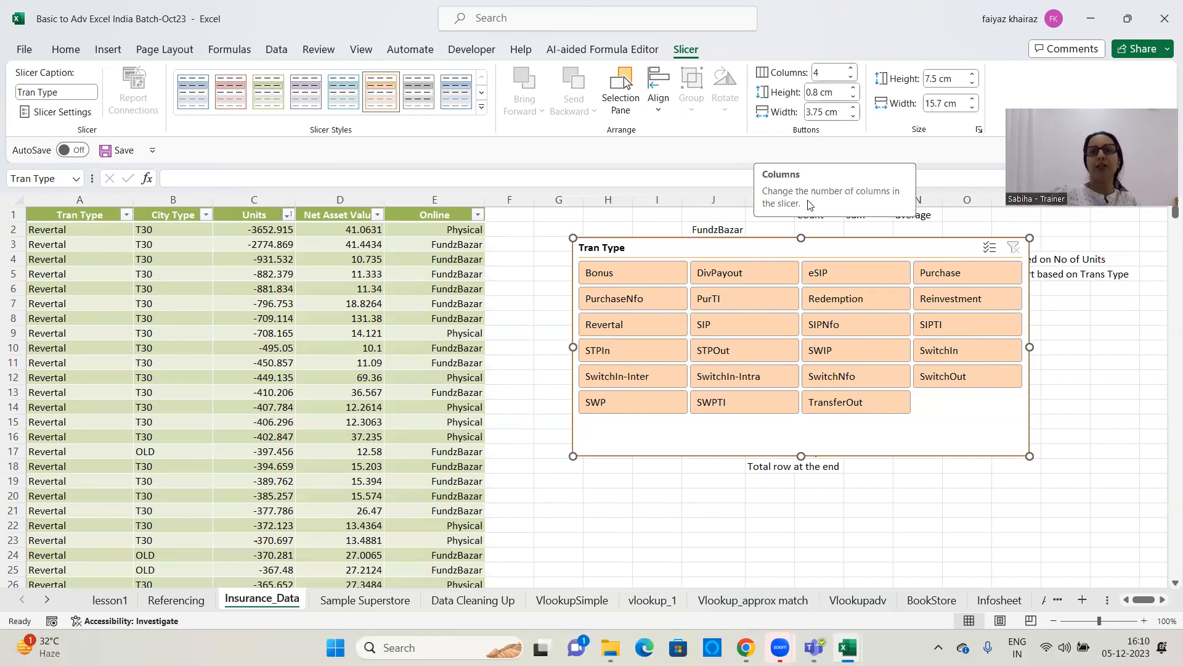
pyautogui.click(854, 89)
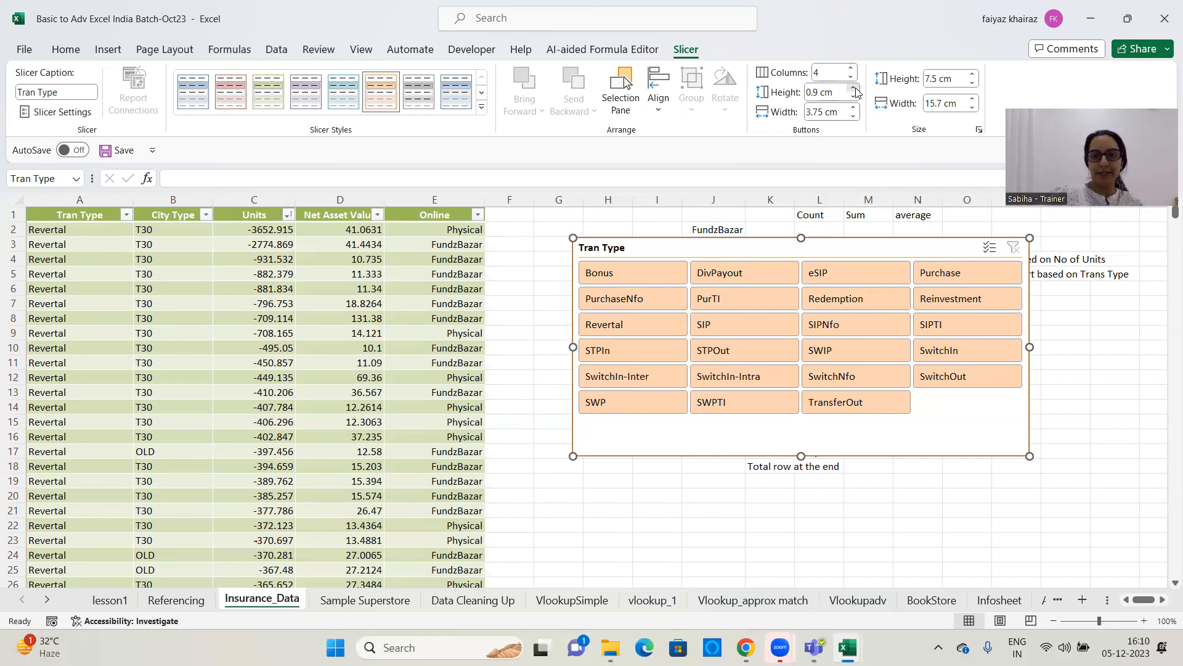
pyautogui.click(854, 90)
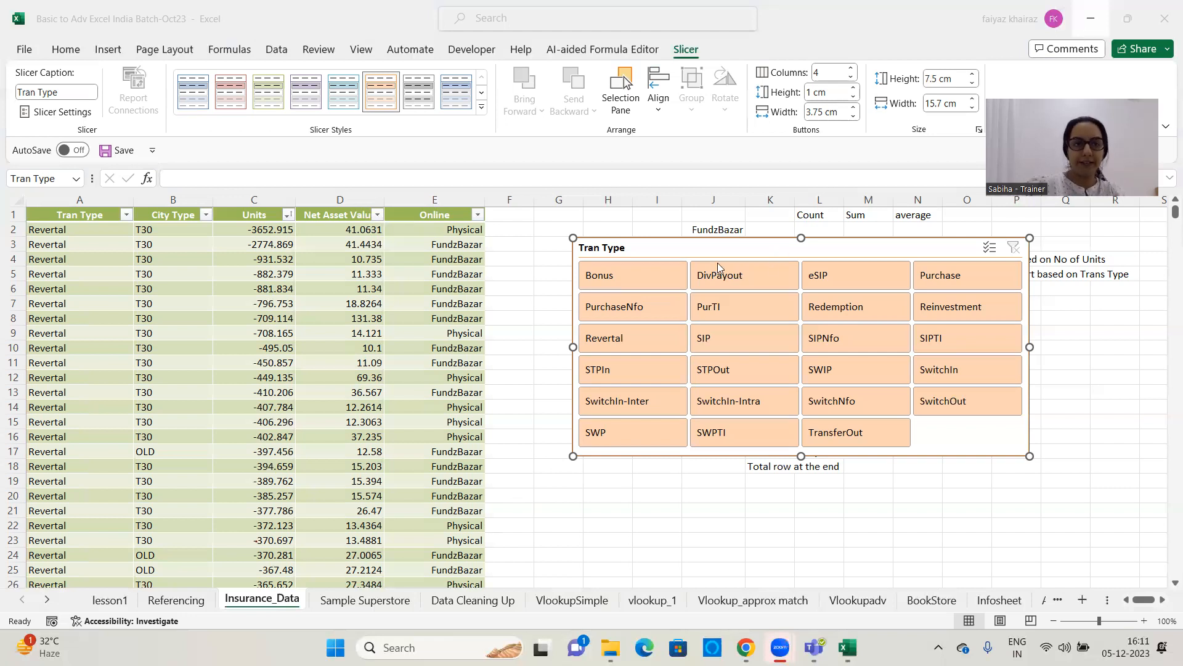
# Change the slicer's caption to "Transaction Type"
pyautogui.click(727, 249)
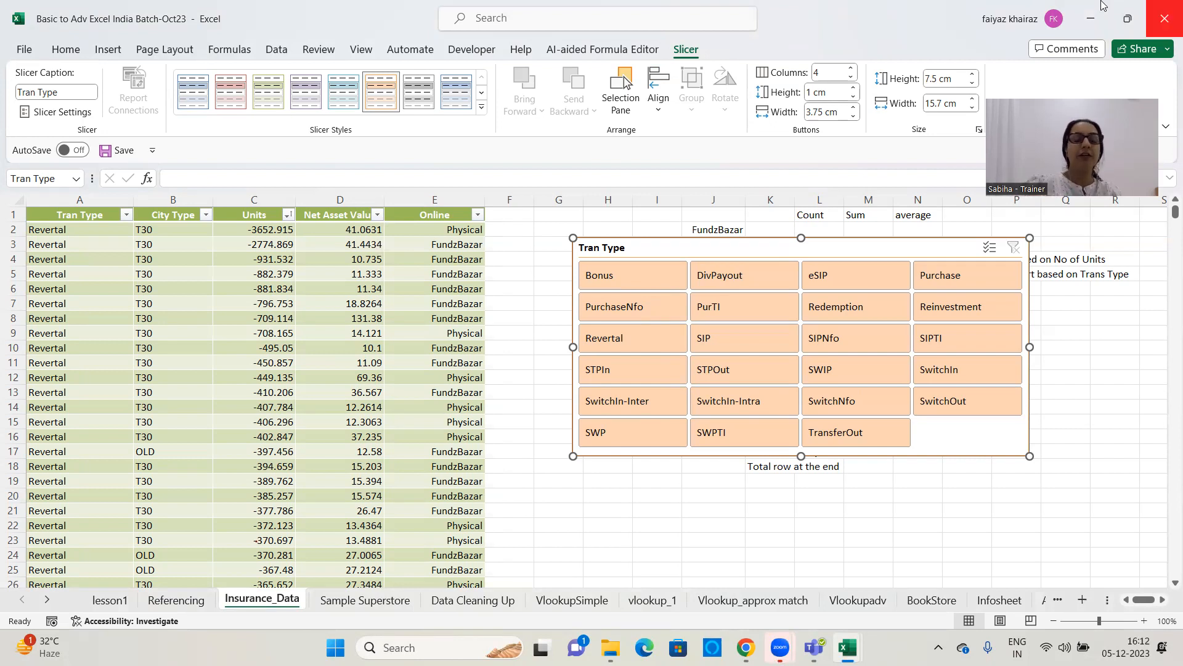
pyautogui.click(65, 91)
pyautogui.press('BackSpace')
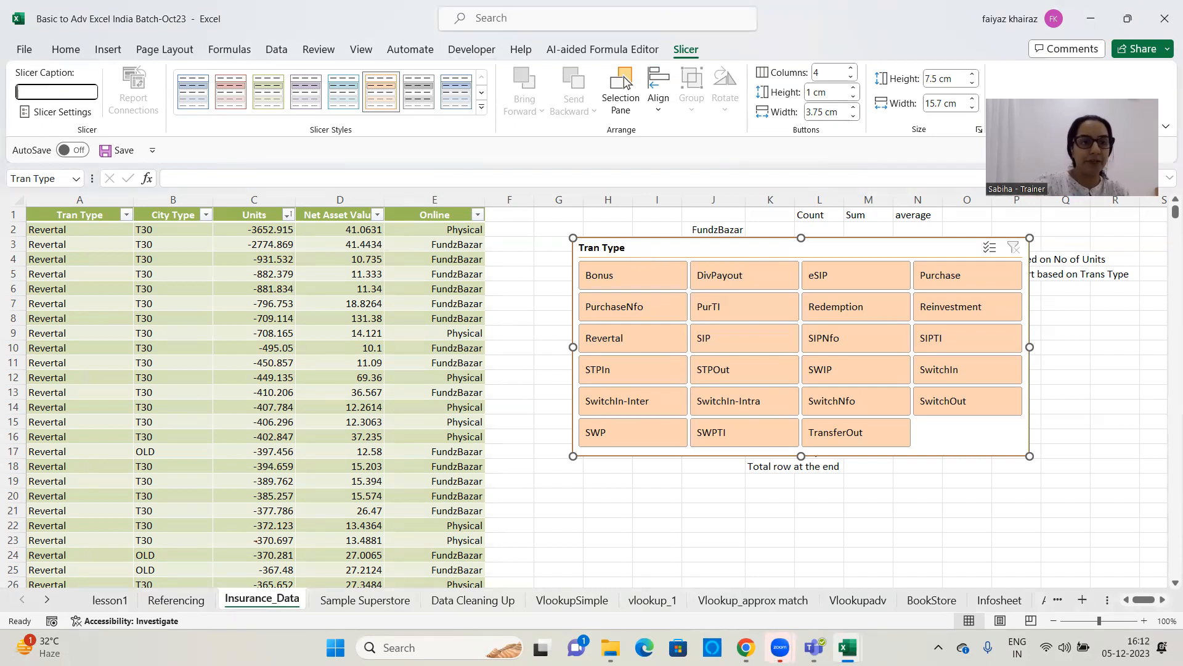
pyautogui.write('Trans')
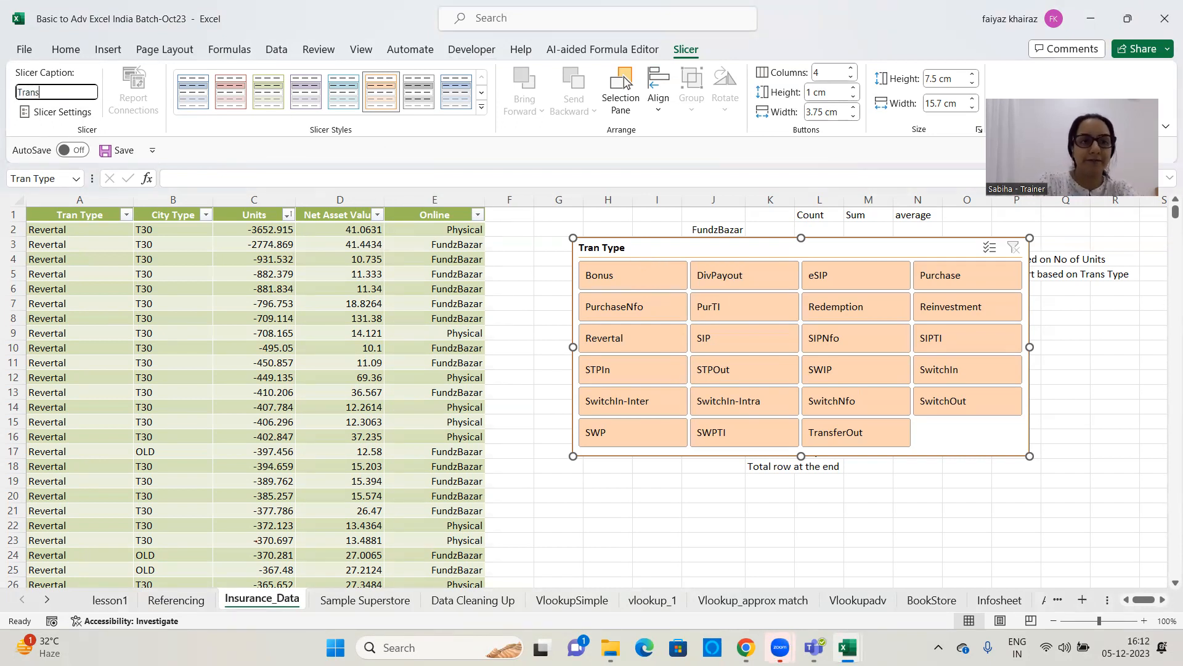
pyautogui.write('action Type')
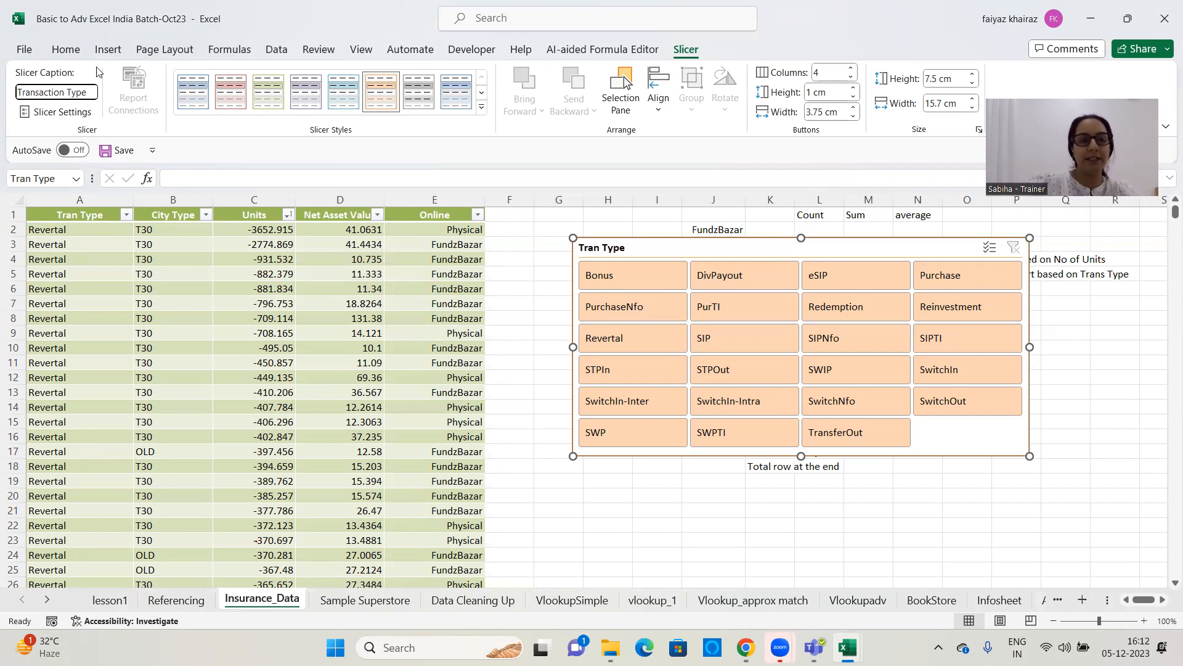
pyautogui.press('Return')
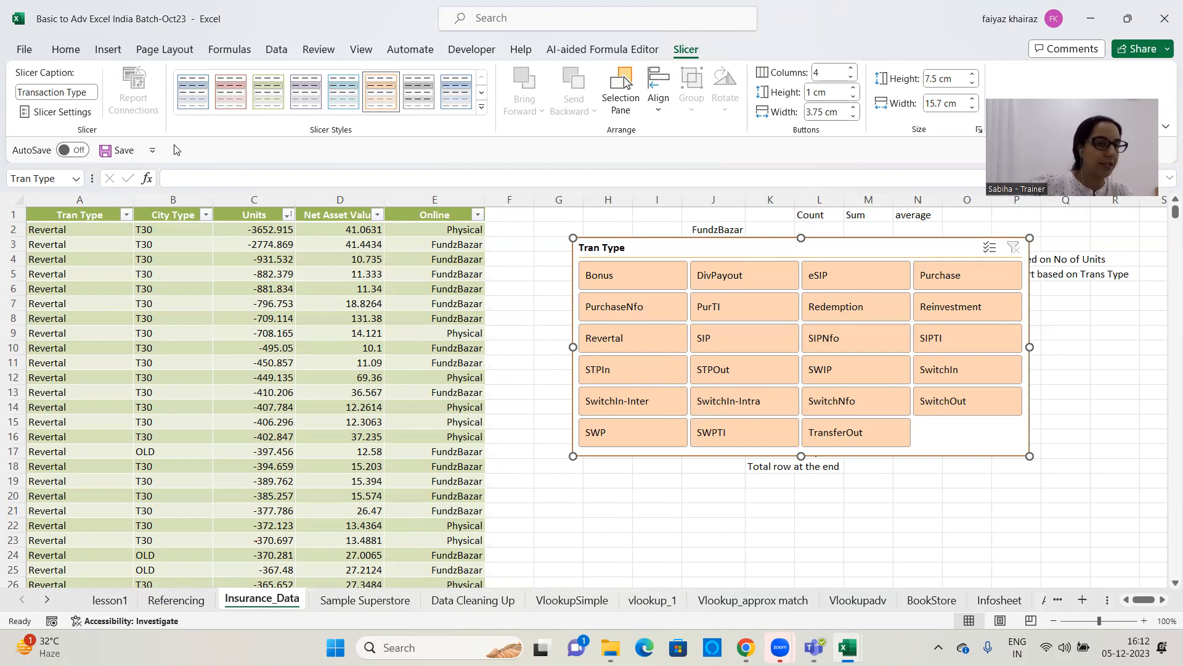
pyautogui.click(529, 312)
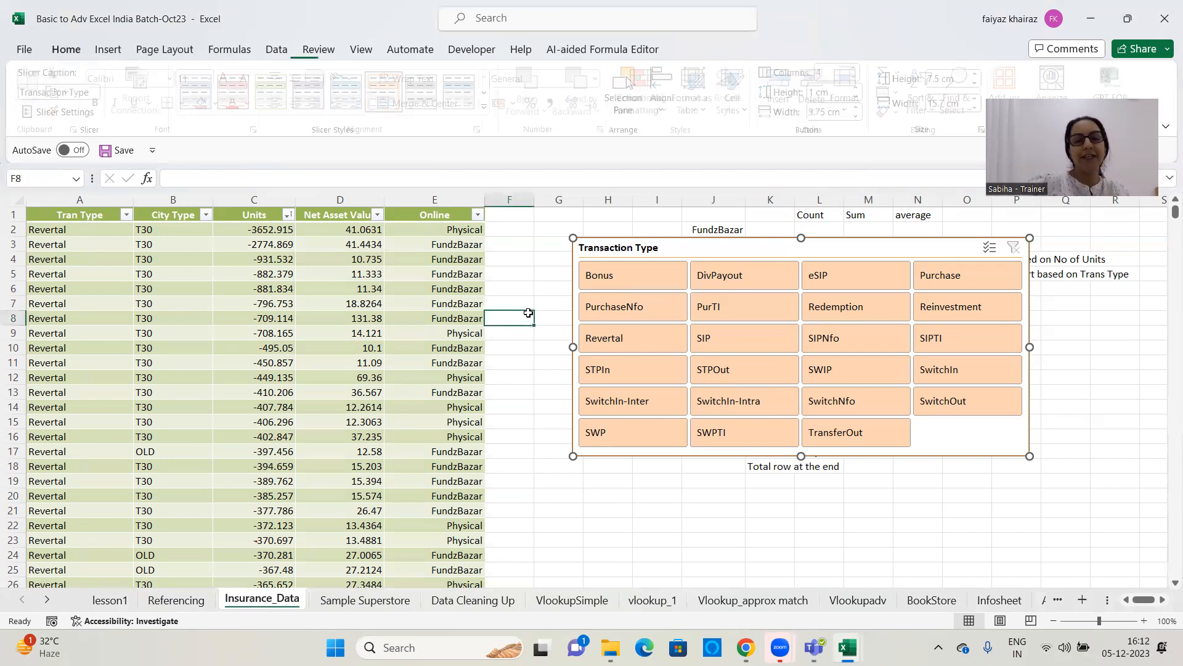
# Enlarge the Transaction Type slicer freehand to about 7.85 cm high by 16.98 cm wide
pyautogui.moveTo(707, 253); pyautogui.dragTo(847, 504)
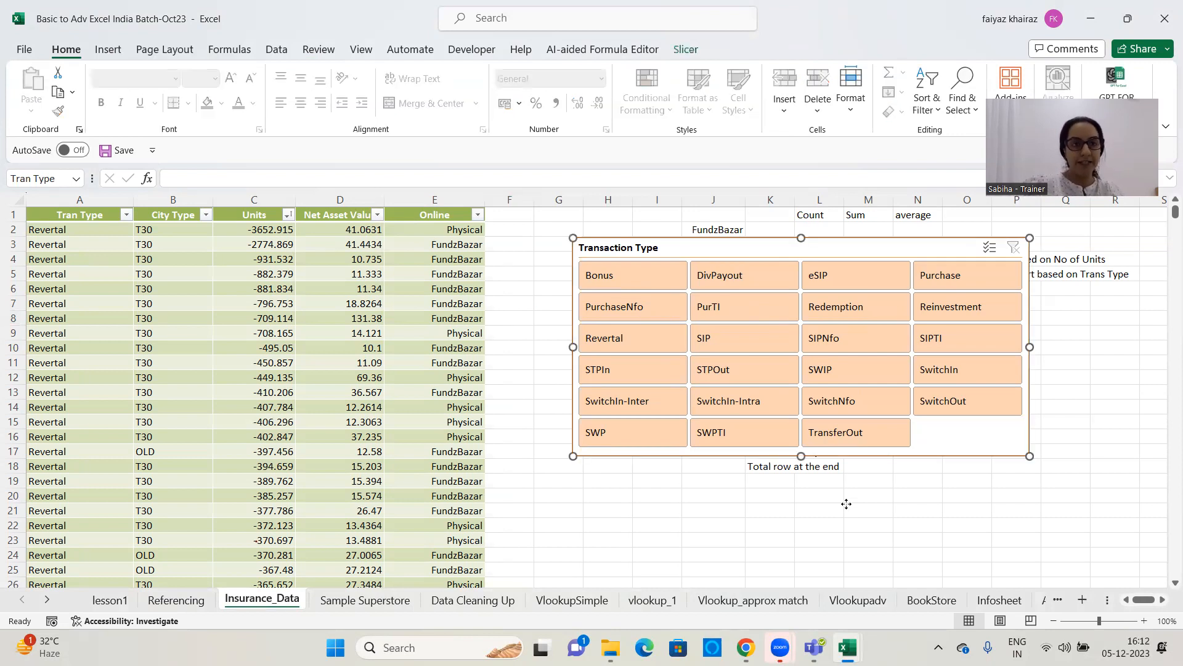
pyautogui.click(686, 49)
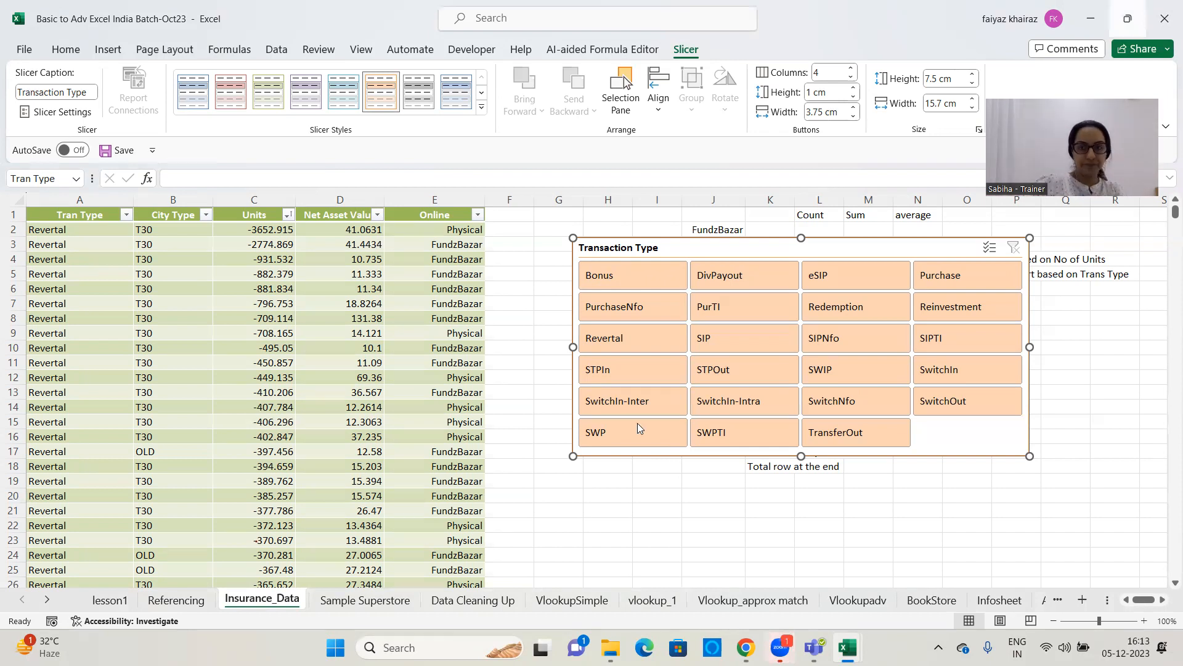
pyautogui.click(1131, 7)
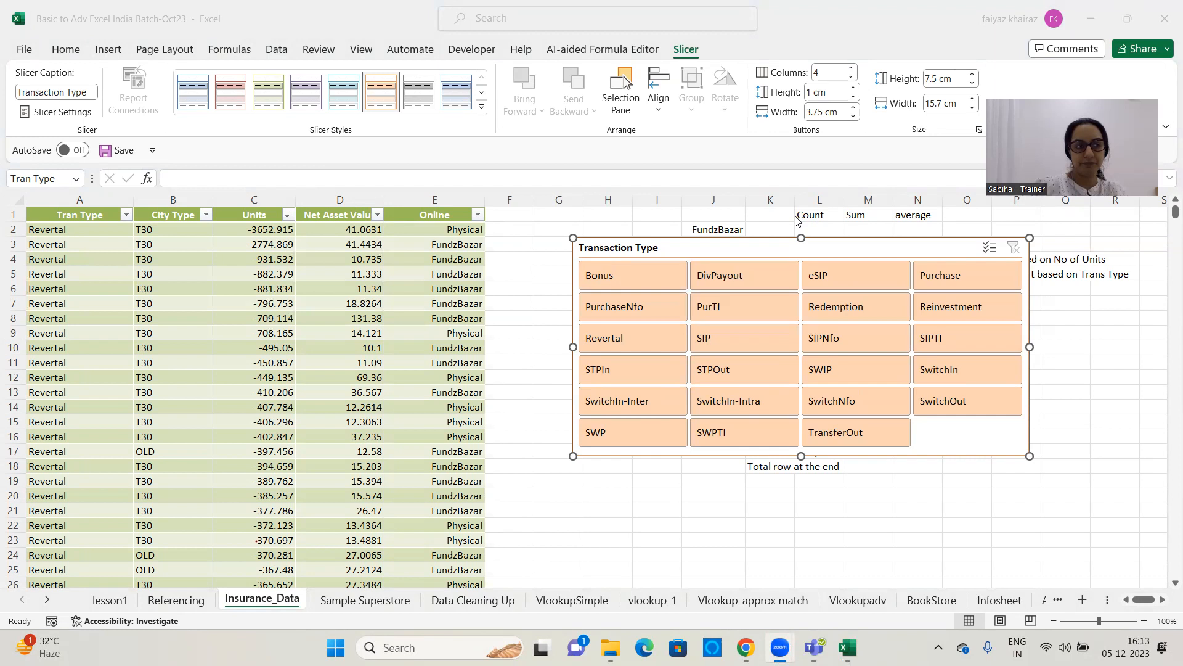
pyautogui.click(1028, 347)
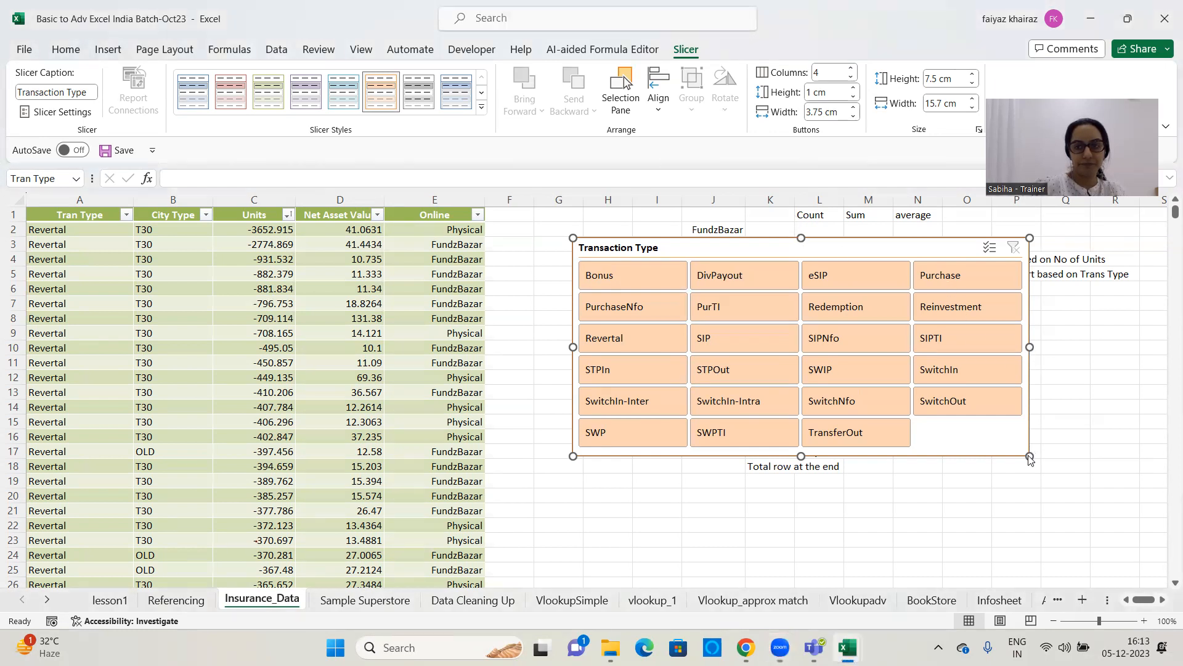
pyautogui.moveTo(1030, 457); pyautogui.dragTo(1067, 488)
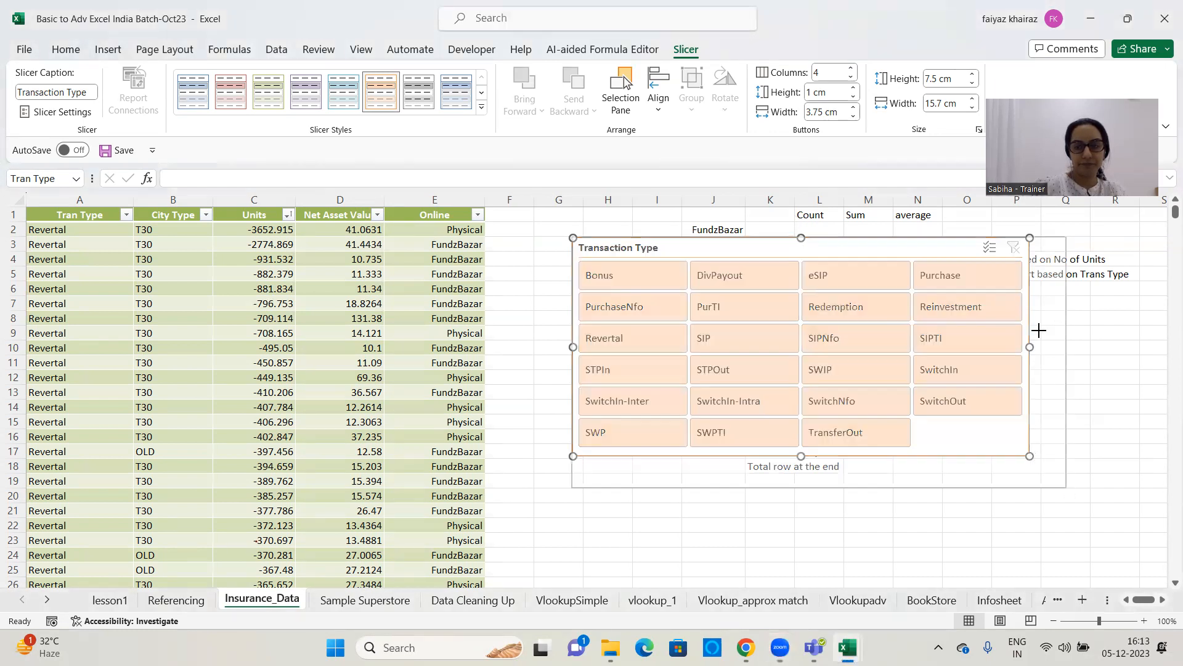
pyautogui.click(1121, 345)
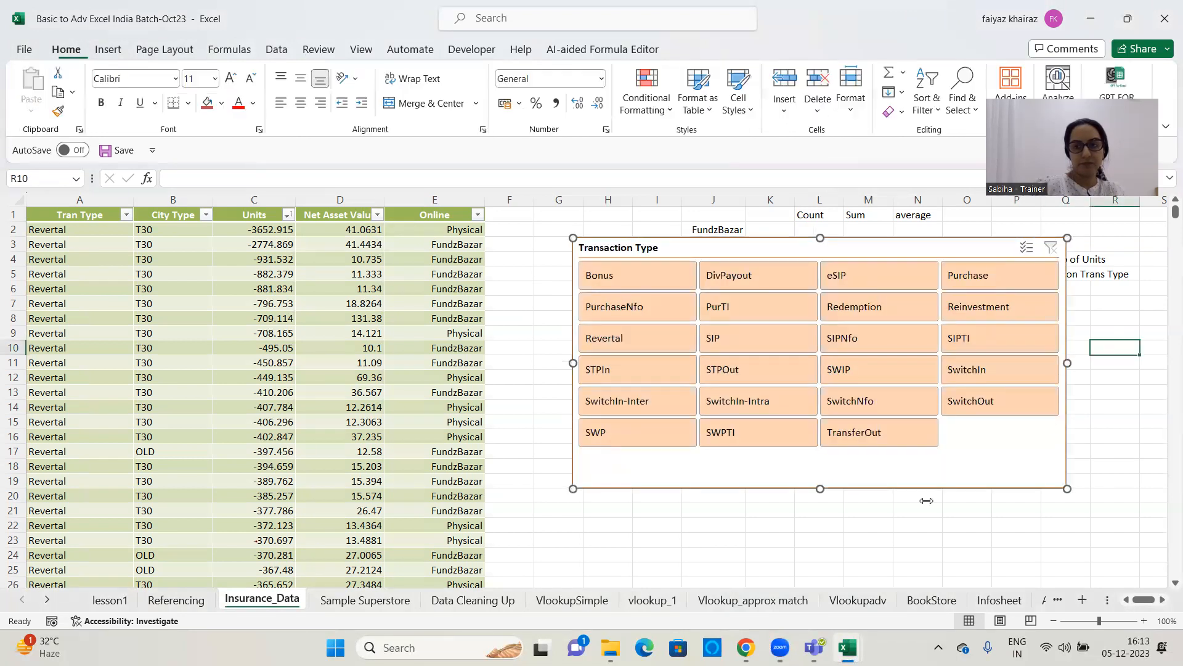
pyautogui.click(820, 486)
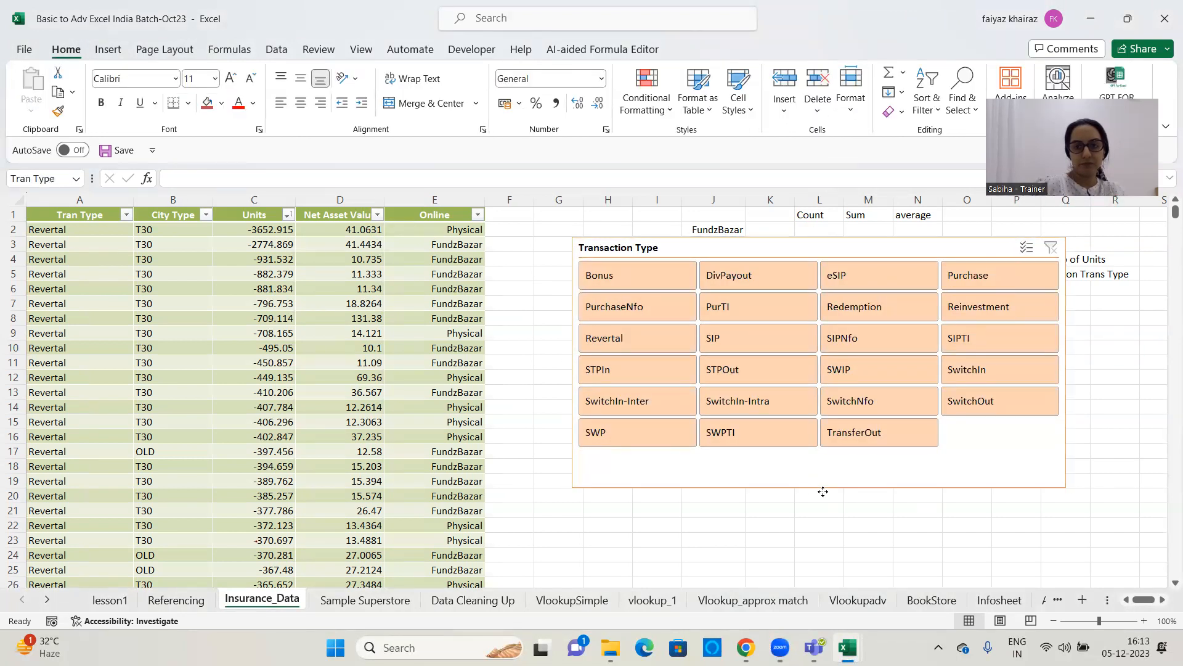
pyautogui.click(829, 475)
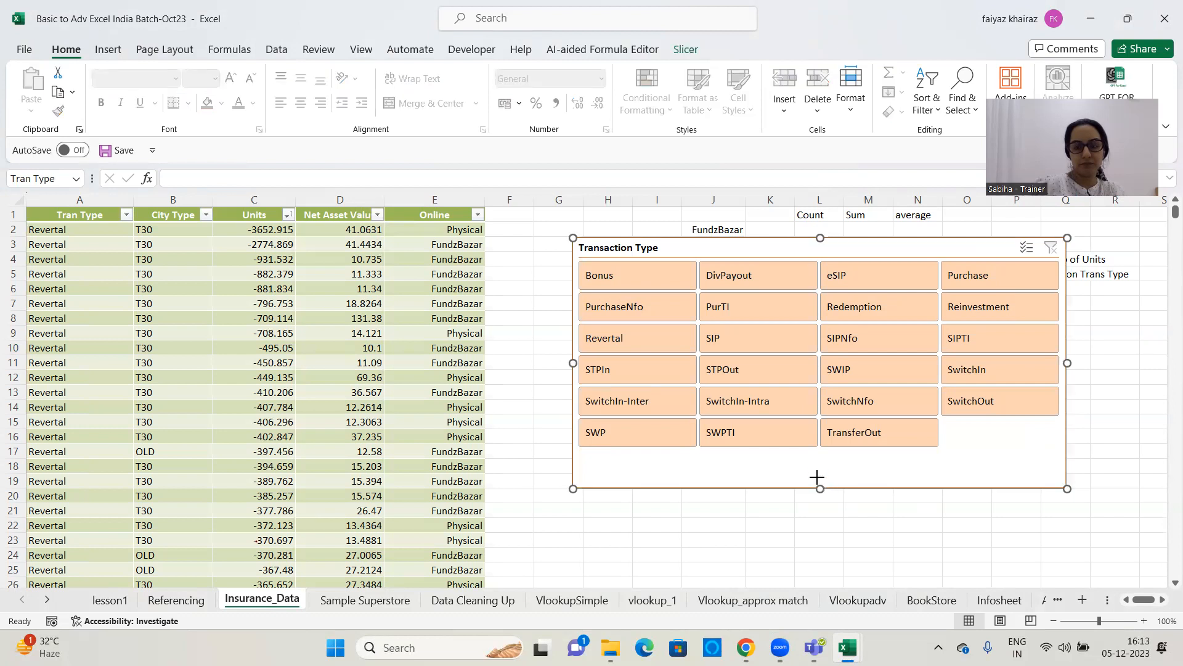
pyautogui.moveTo(820, 486); pyautogui.dragTo(820, 464)
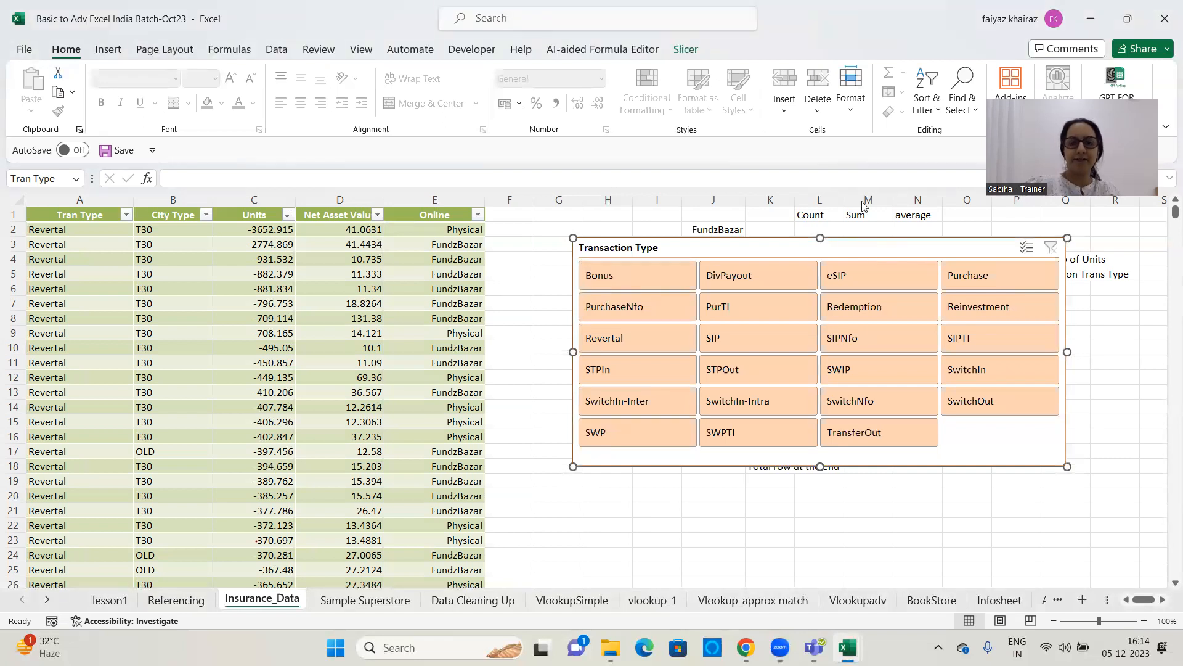
# Delete the Transaction Type slicer from the Insurance_Data sheet
pyautogui.click(345, 274)
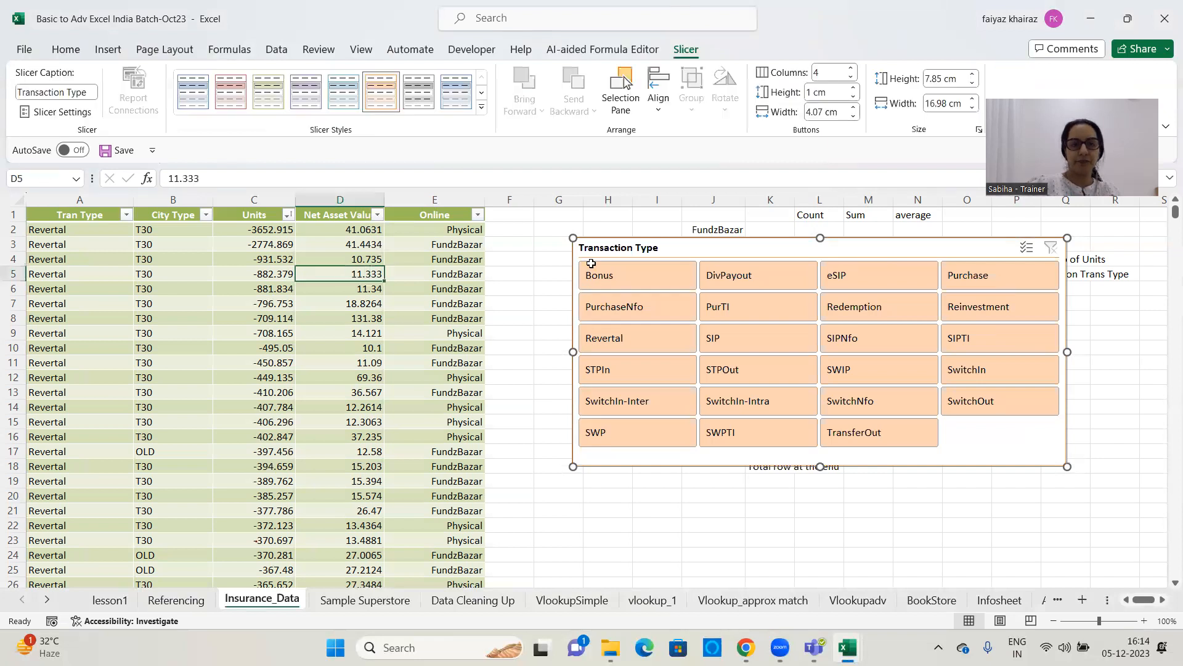
pyautogui.click(603, 249)
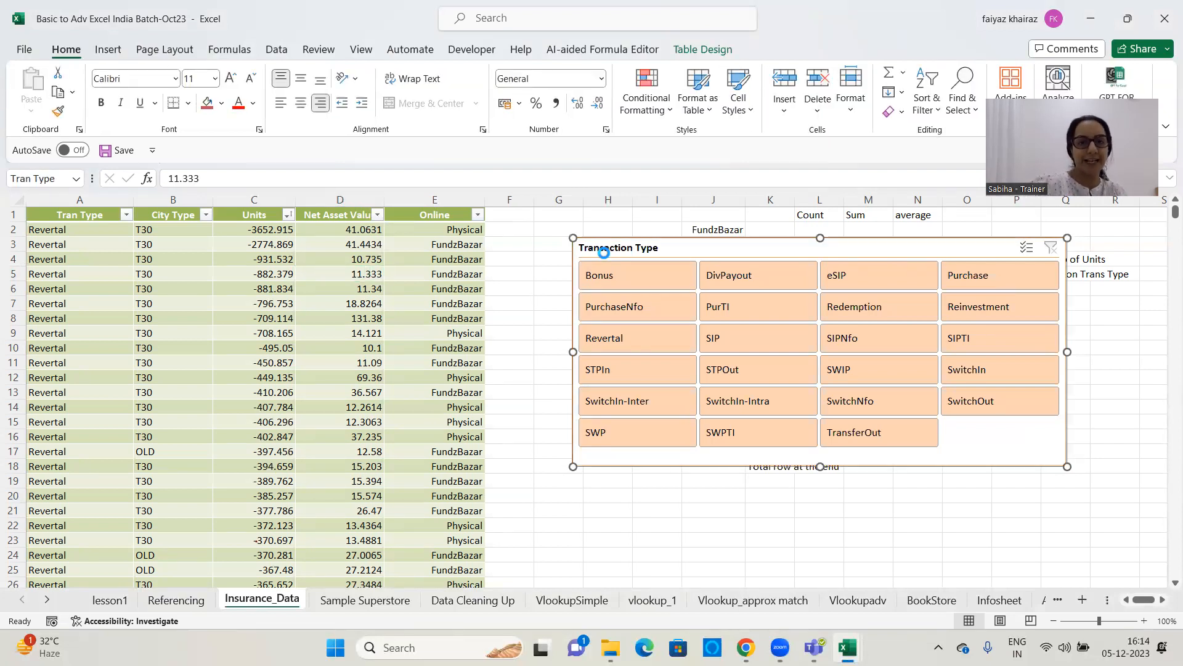
pyautogui.press('Delete')
pyautogui.click(306, 289)
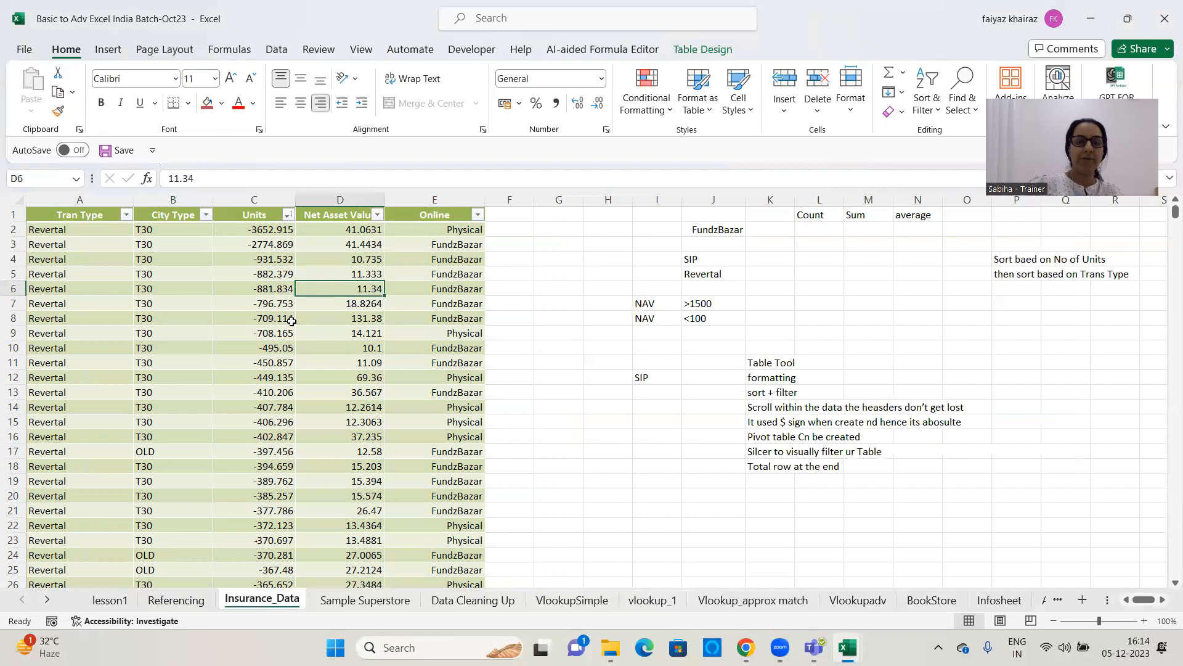
# Make the "formatting" note in cell K12 red, bold, italic and underlined
pyautogui.click(719, 50)
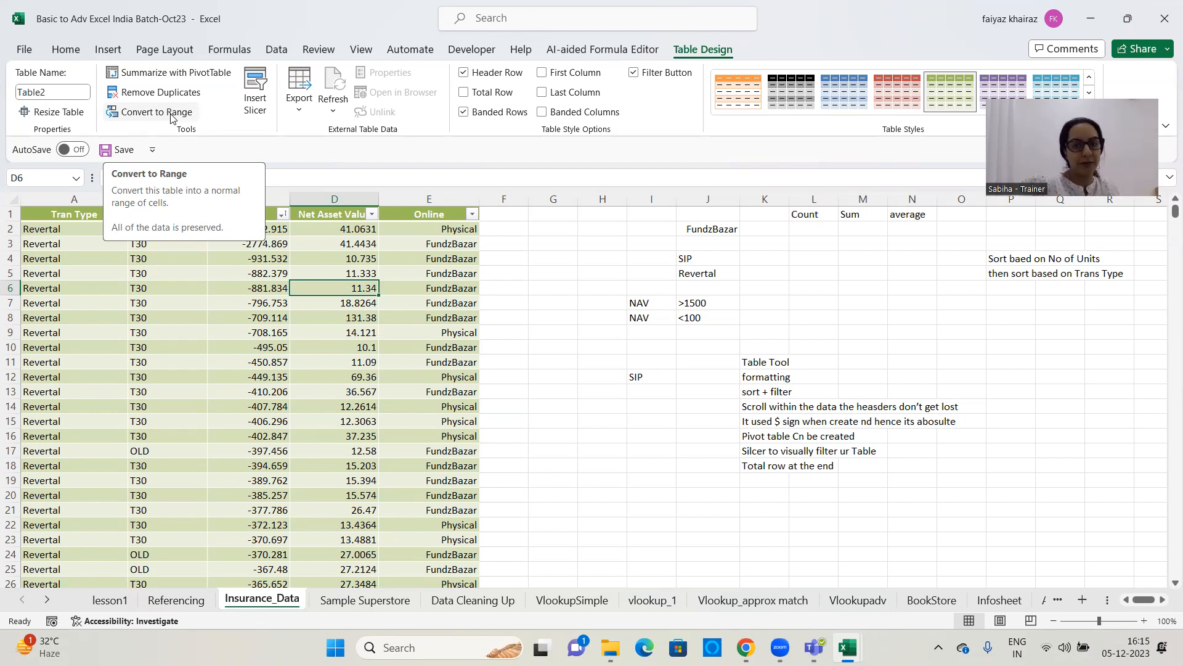
pyautogui.click(694, 364)
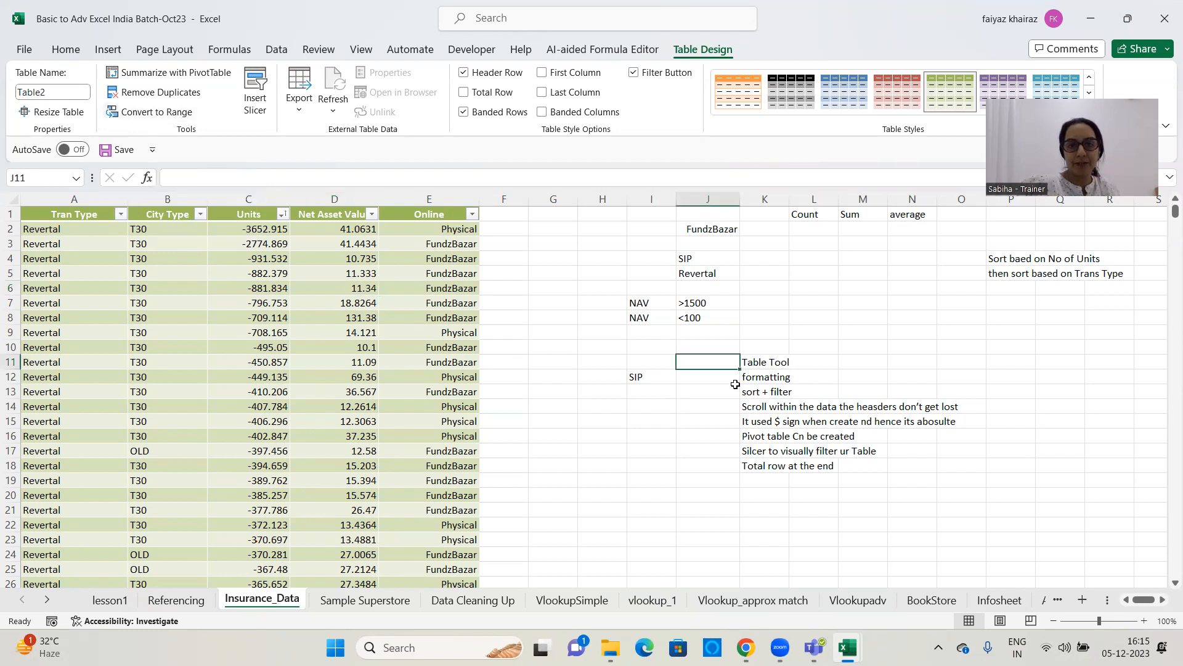
pyautogui.click(764, 378)
pyautogui.click(238, 103)
pyautogui.click(101, 103)
pyautogui.click(121, 103)
pyautogui.click(139, 102)
pyautogui.click(833, 379)
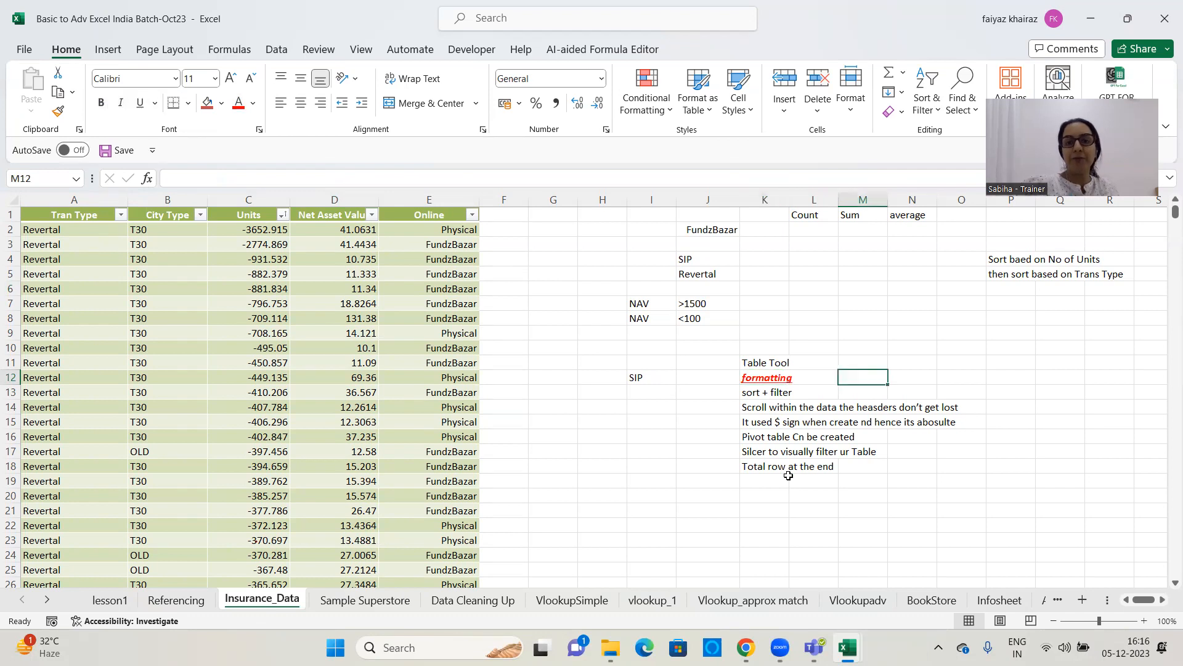
# Convert the Insurance_Data table to a normal range and confirm the conversion
pyautogui.click(351, 334)
pyautogui.click(708, 50)
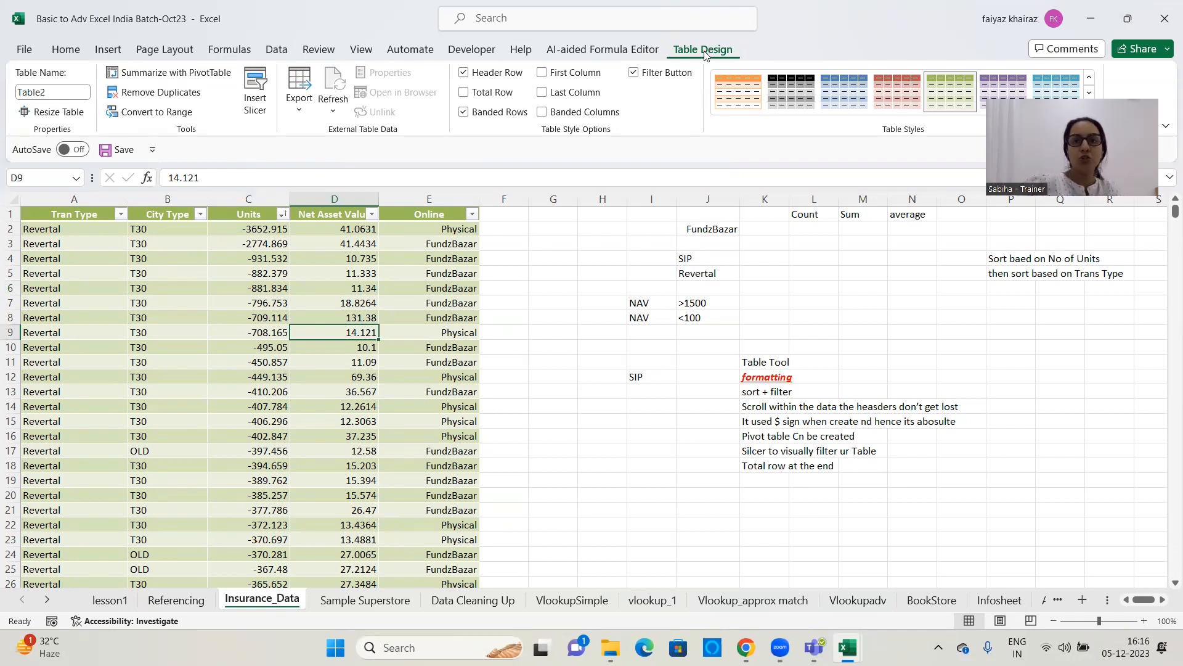
pyautogui.click(128, 112)
pyautogui.moveTo(609, 308); pyautogui.dragTo(556, 131)
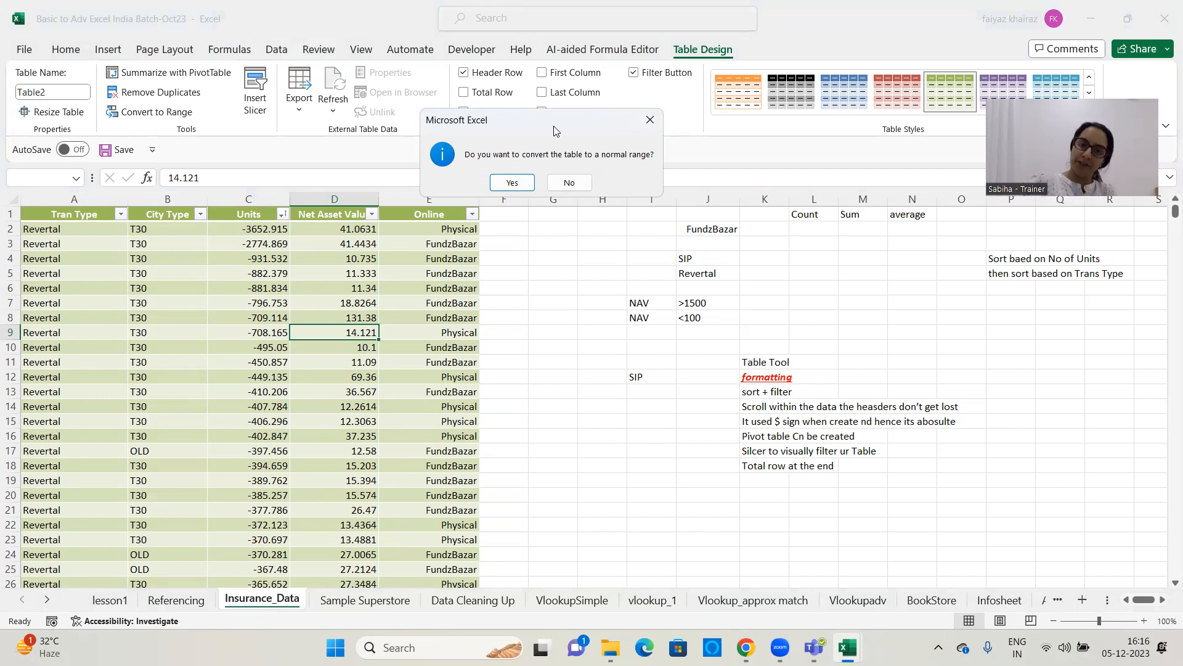
pyautogui.click(512, 182)
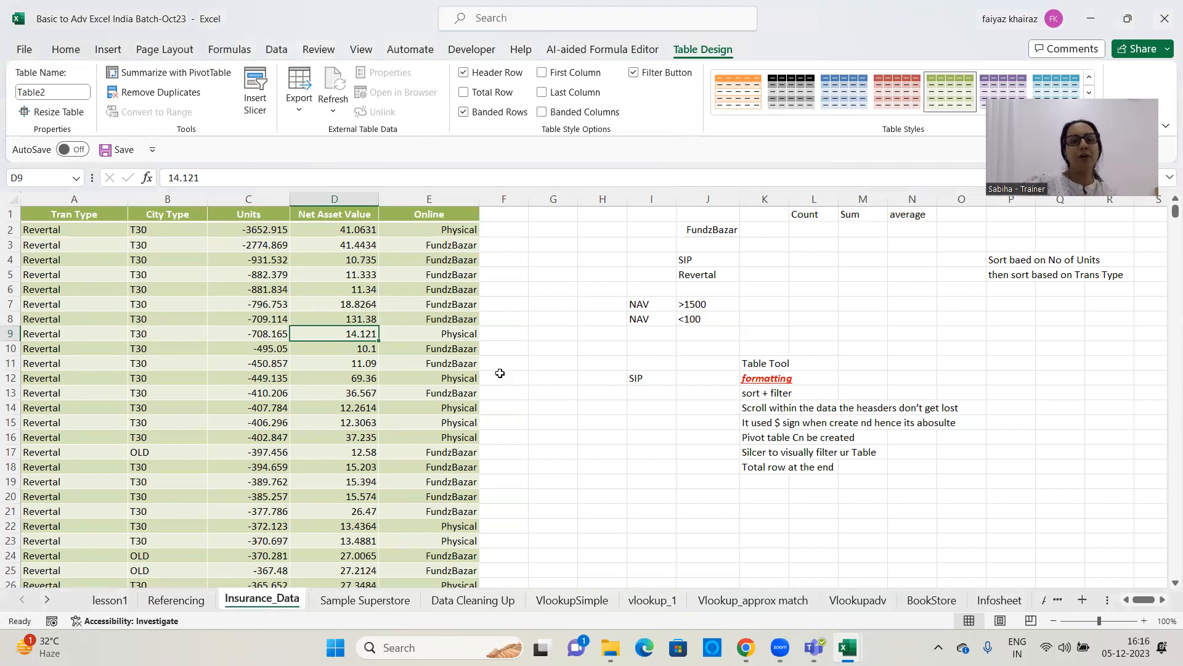
pyautogui.click(304, 287)
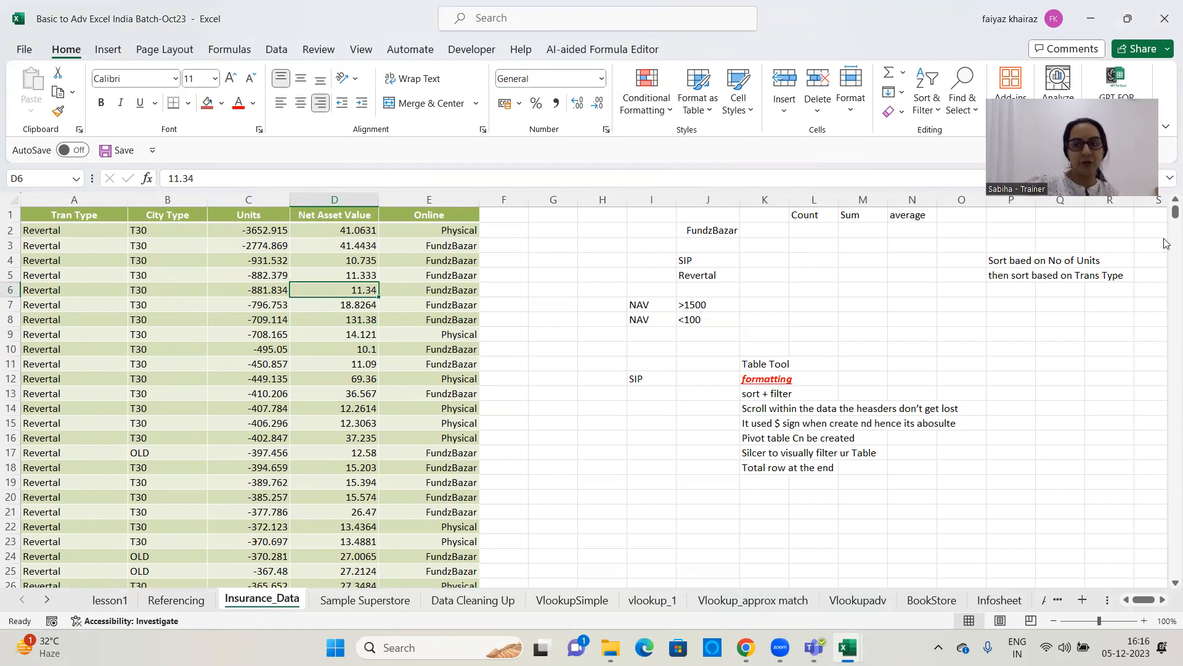
pyautogui.moveTo(1166, 211); pyautogui.dragTo(1167, 179)
pyautogui.click(195, 292)
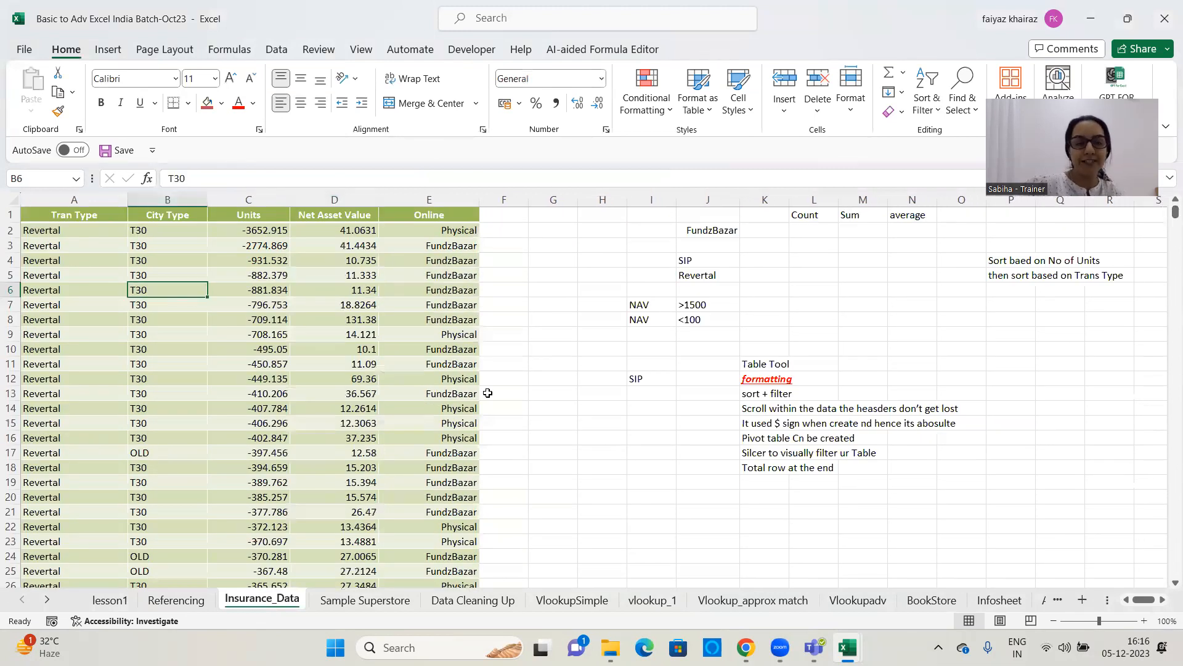
pyautogui.click(76, 178)
pyautogui.click(76, 178)
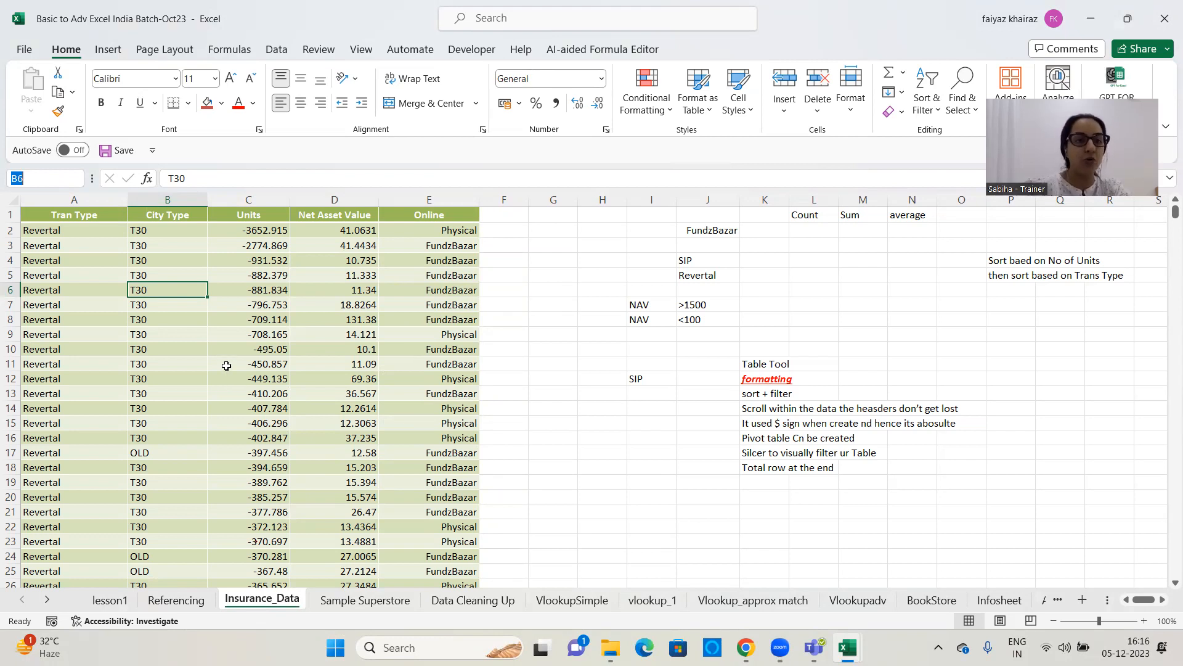
# Clear the formats of the entire Tran Type to Online data range, keeping its contents
pyautogui.click(268, 349)
pyautogui.hotkey('ctrl', 'a')
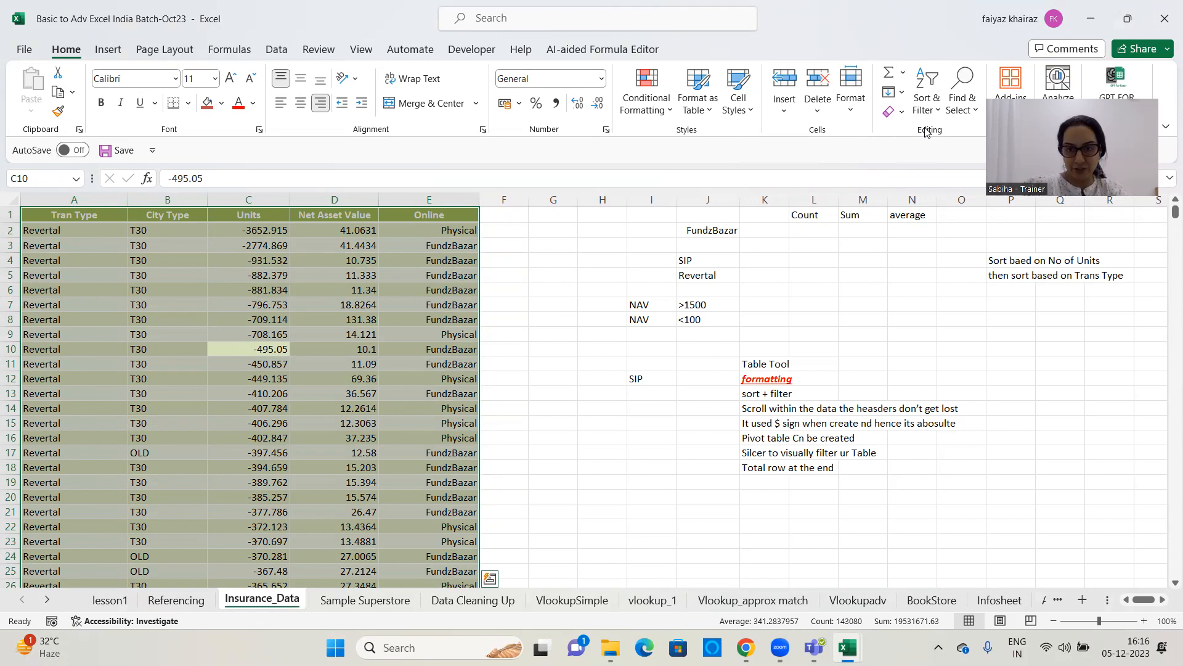
pyautogui.click(903, 114)
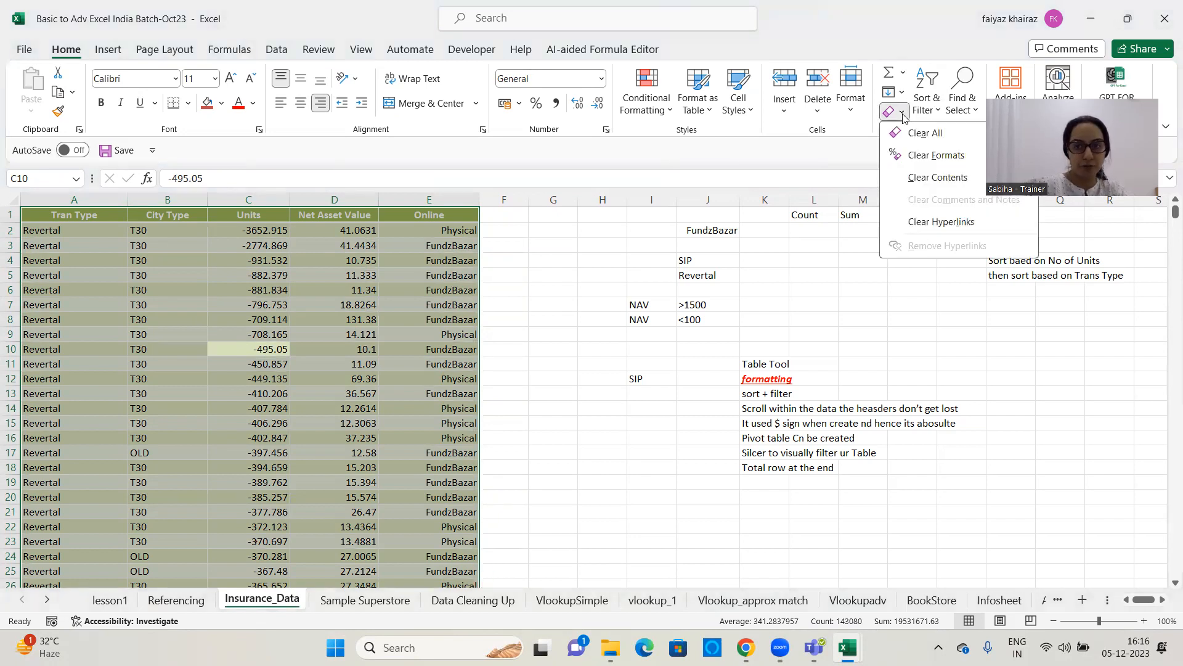
pyautogui.click(936, 155)
pyautogui.click(602, 303)
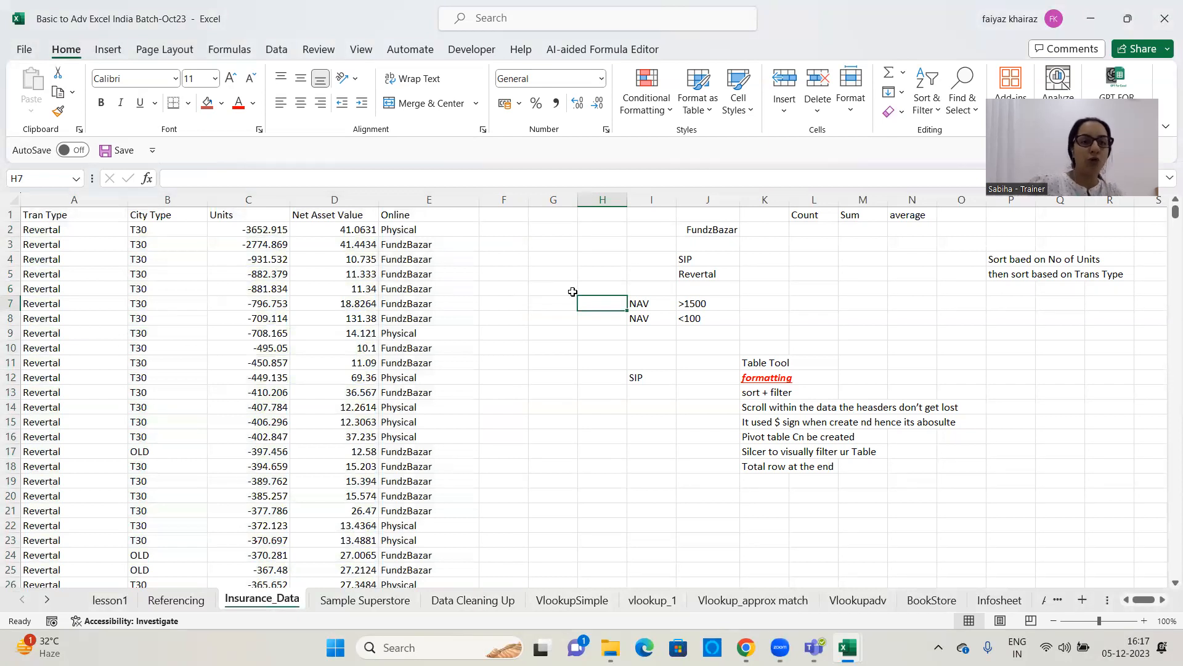
pyautogui.scroll(-7, 349, 398)
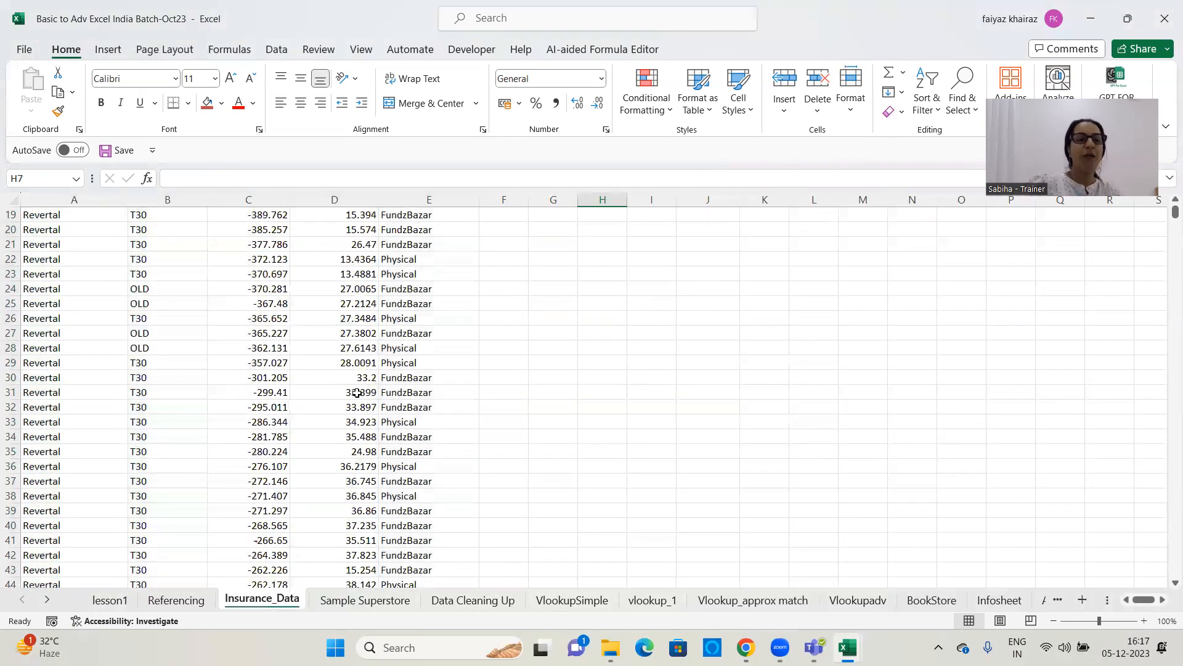
pyautogui.scroll(7, 355, 390)
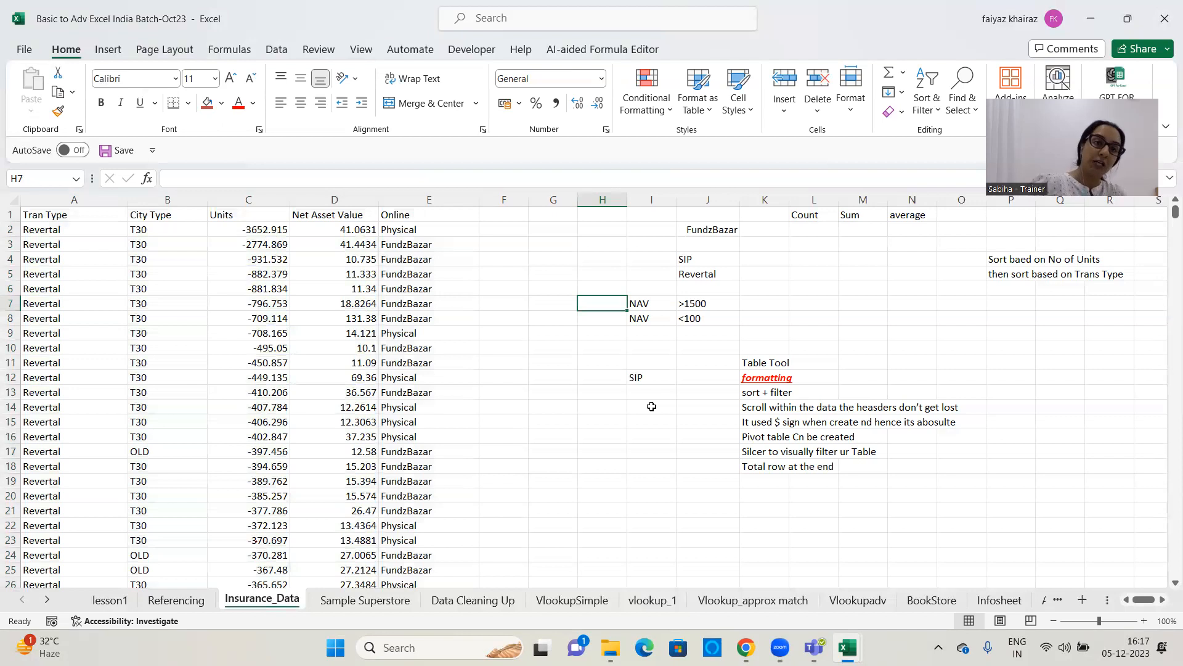
pyautogui.click(490, 359)
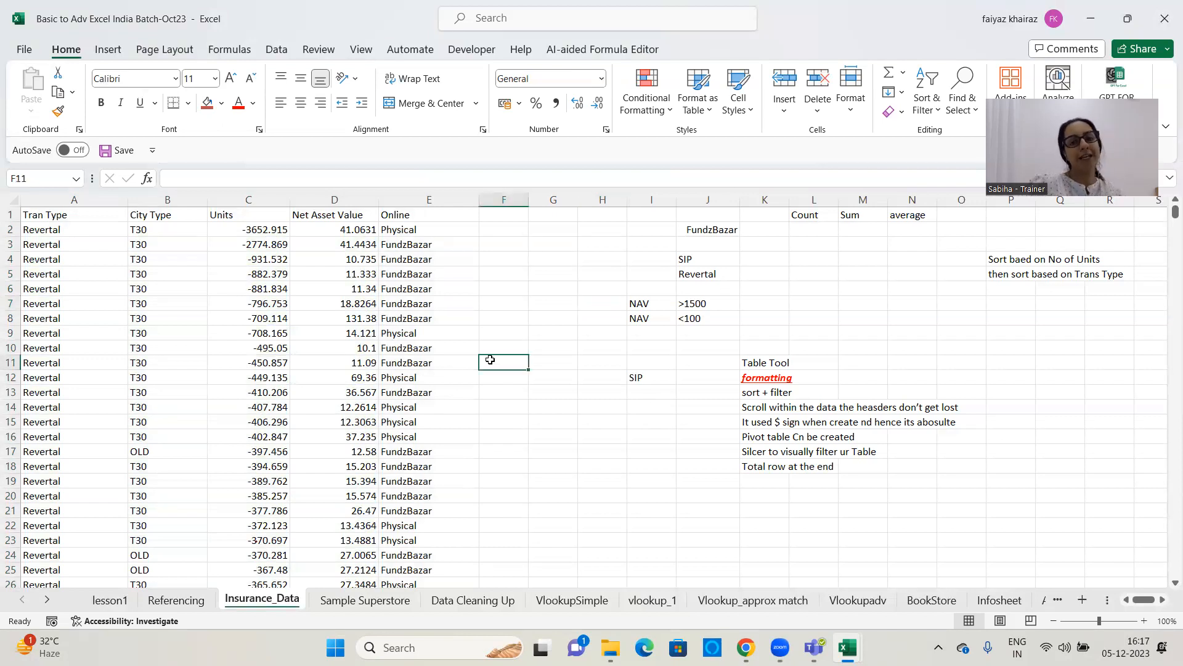
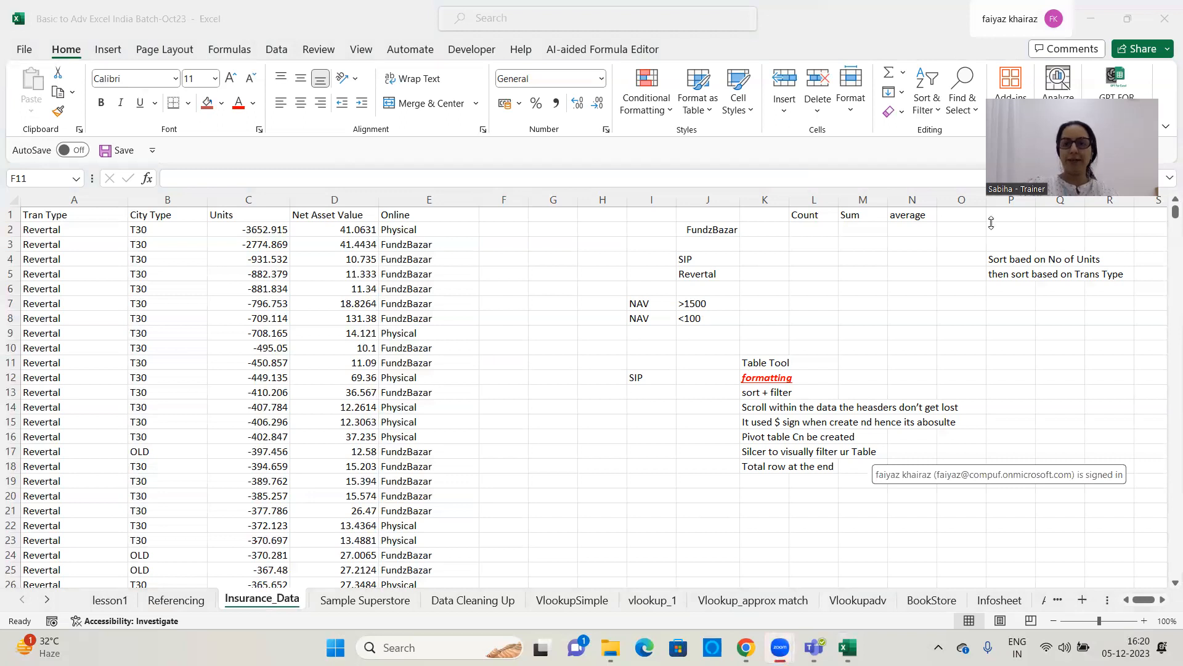
pyautogui.click(535, 292)
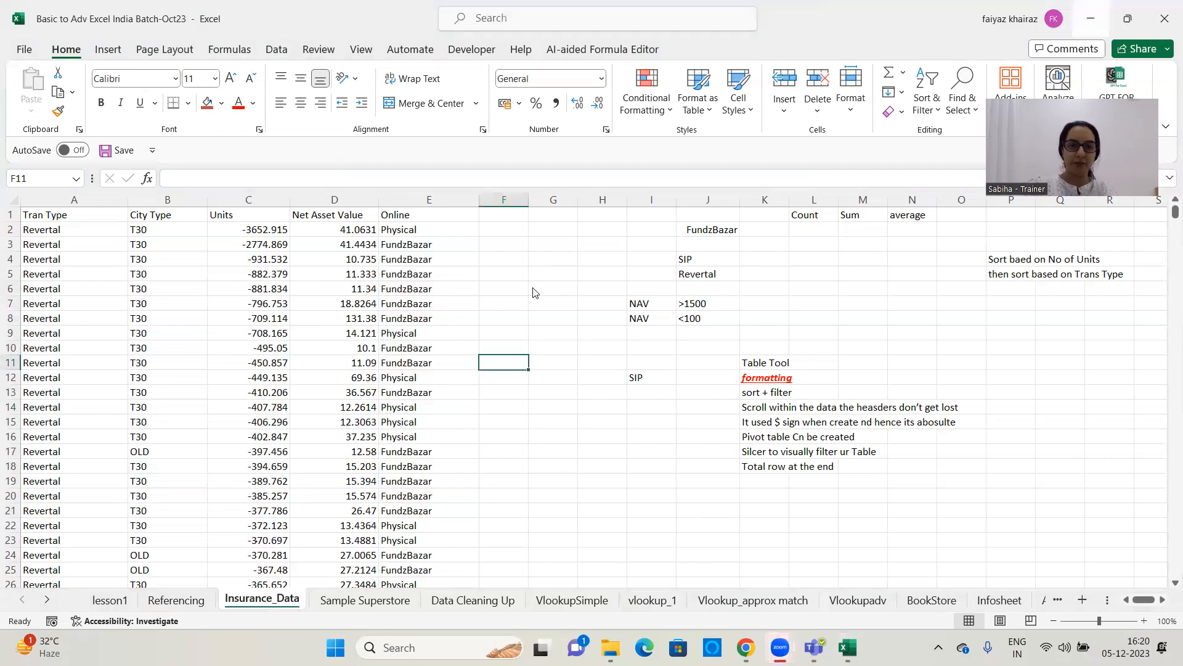
pyautogui.click(628, 363)
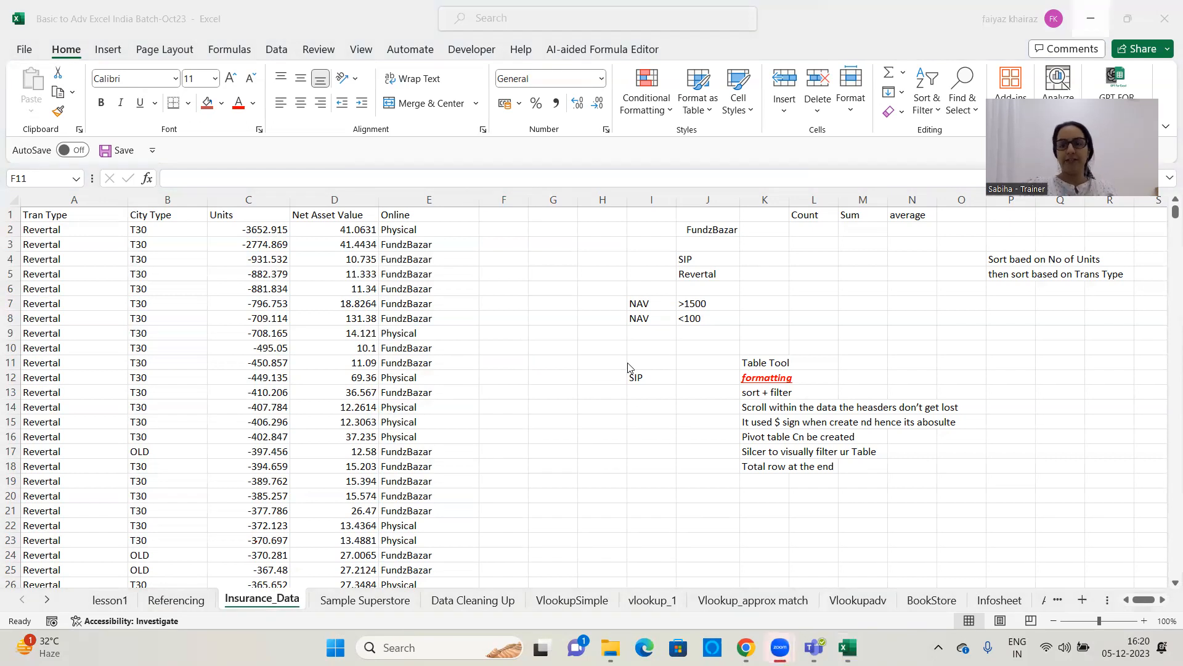
pyautogui.click(544, 386)
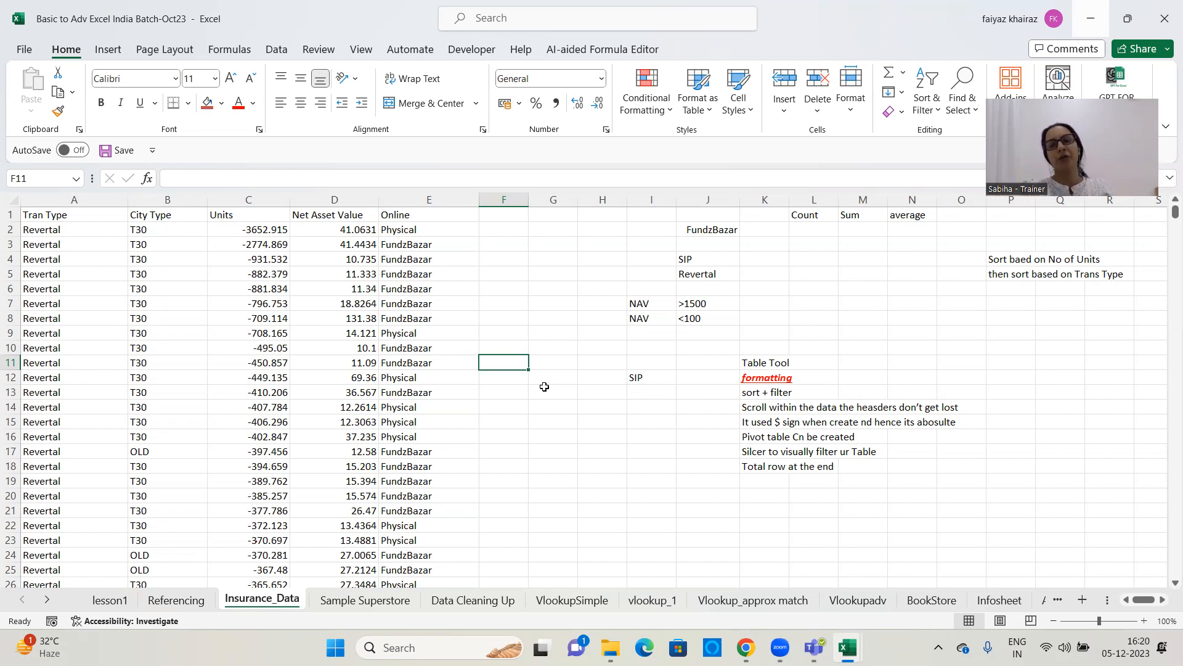
# Convert the whole Tran Type to Online data range on Insurance_Data into a table with headers
pyautogui.click(286, 233)
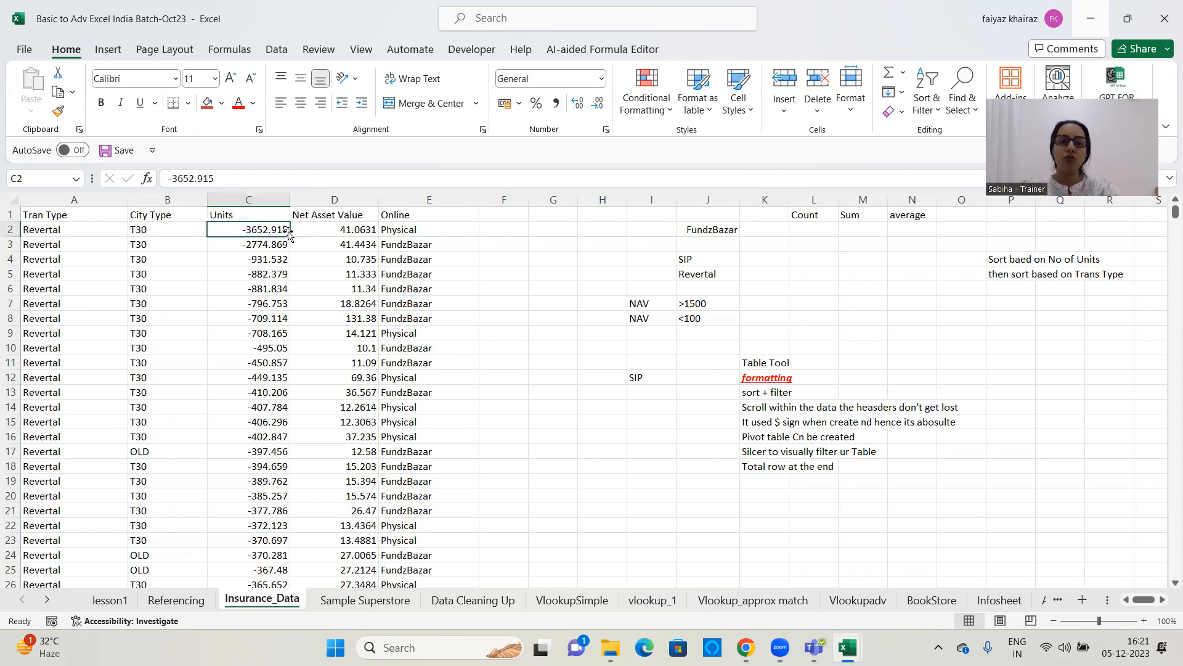
pyautogui.hotkey('ctrl', 'a')
pyautogui.hotkey('ctrl', 't')
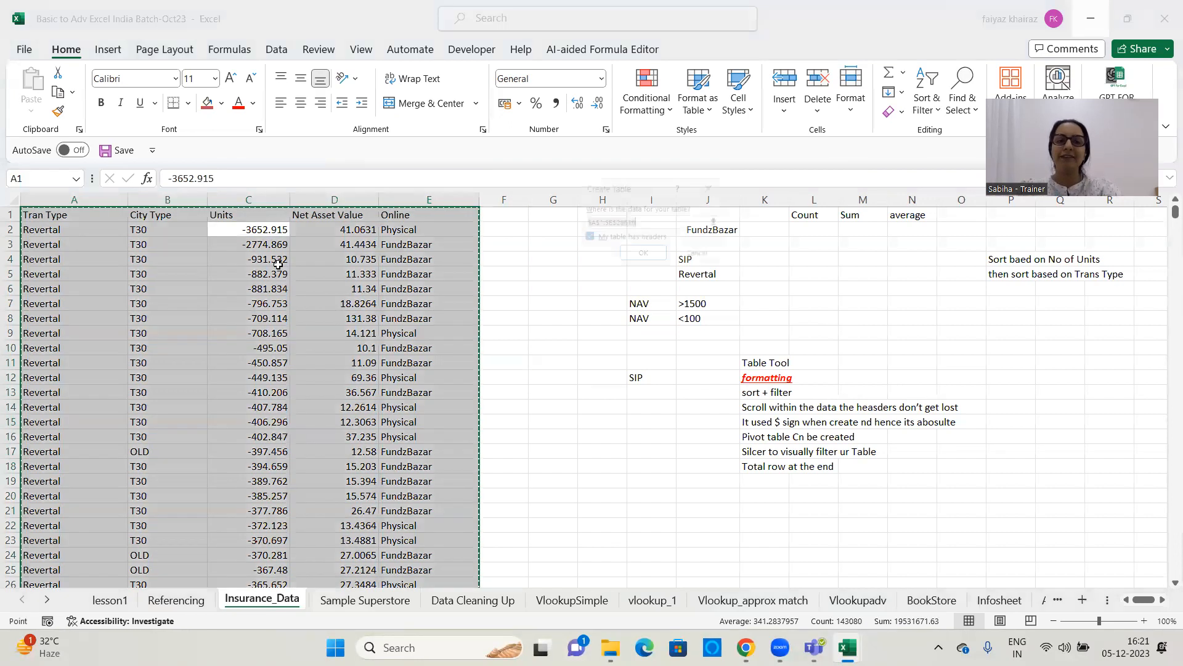
pyautogui.click(642, 257)
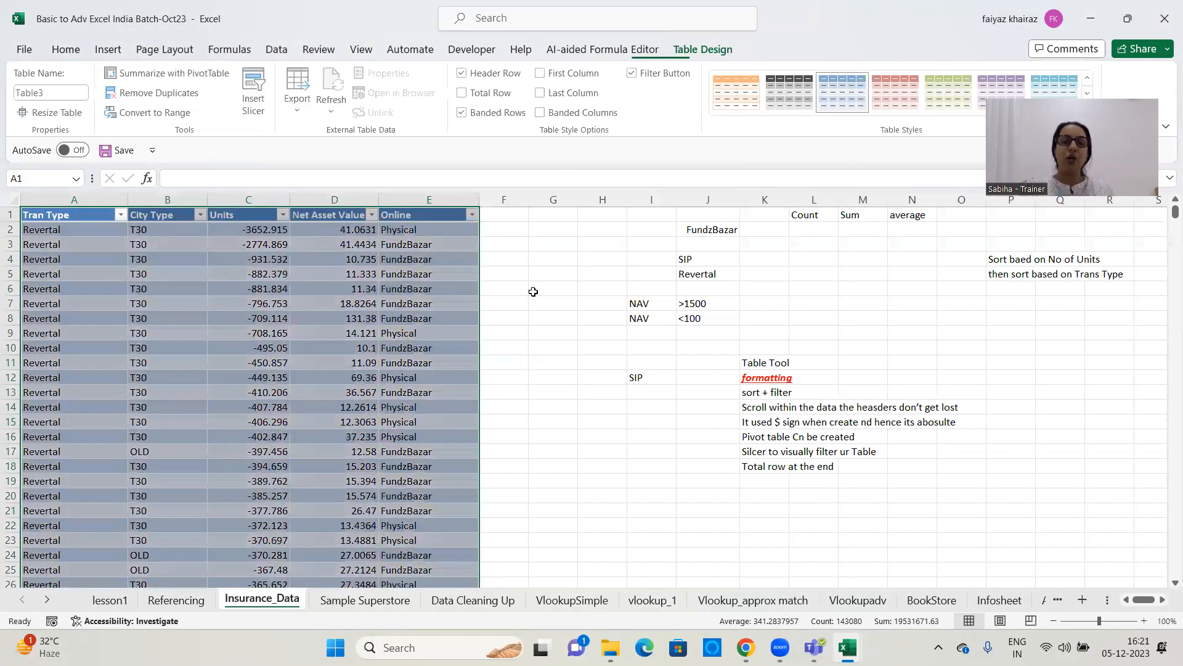
# Inspect the source and placement options for summarizing the new table with a PivotTable, and cancel without creating one
pyautogui.click(189, 74)
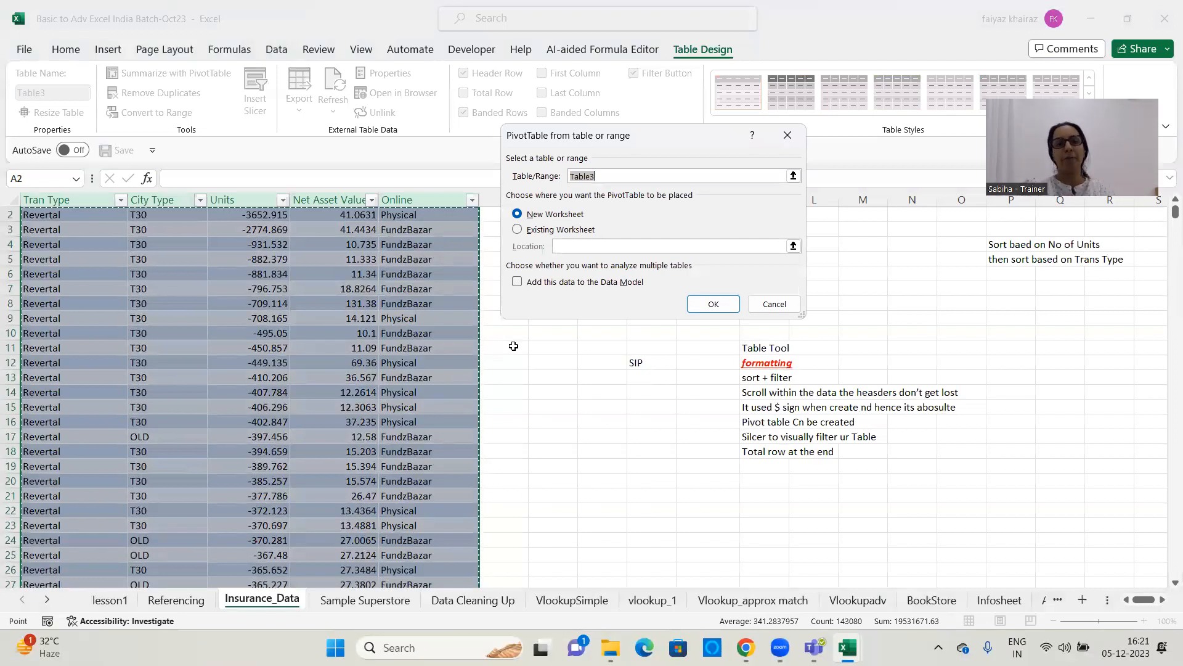
pyautogui.click(774, 304)
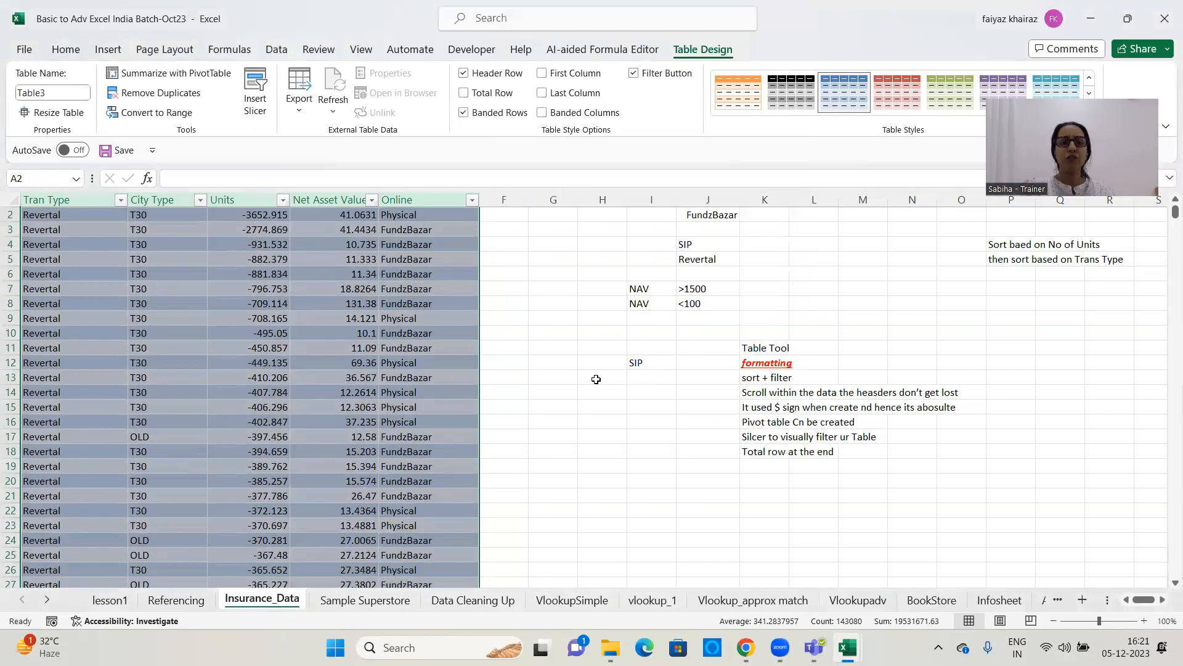
pyautogui.click(596, 379)
pyautogui.scroll(1, 596, 378)
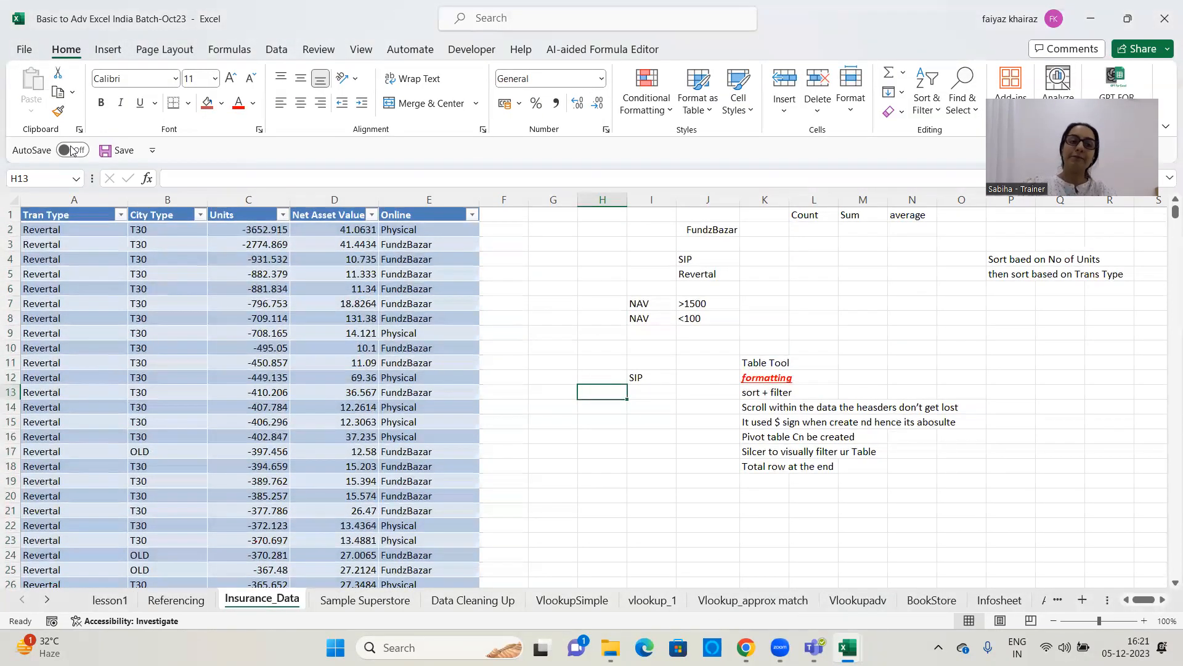
# Review the workbook's defined names in the Name Box list and the Name Manager
pyautogui.click(75, 180)
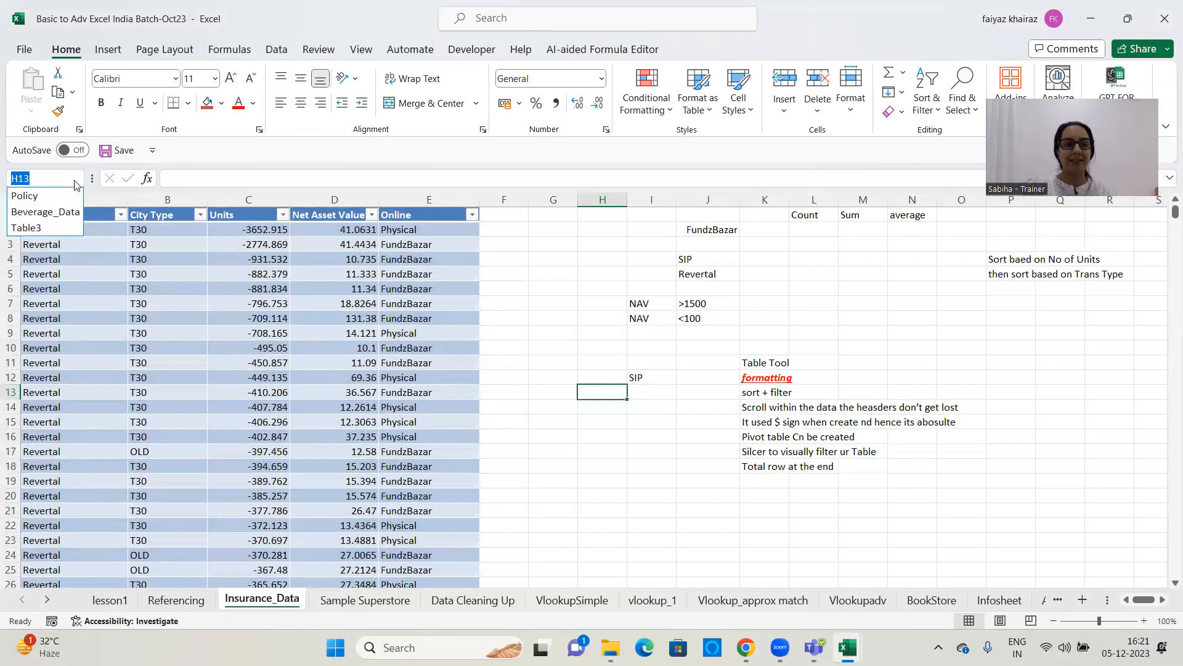
pyautogui.click(76, 184)
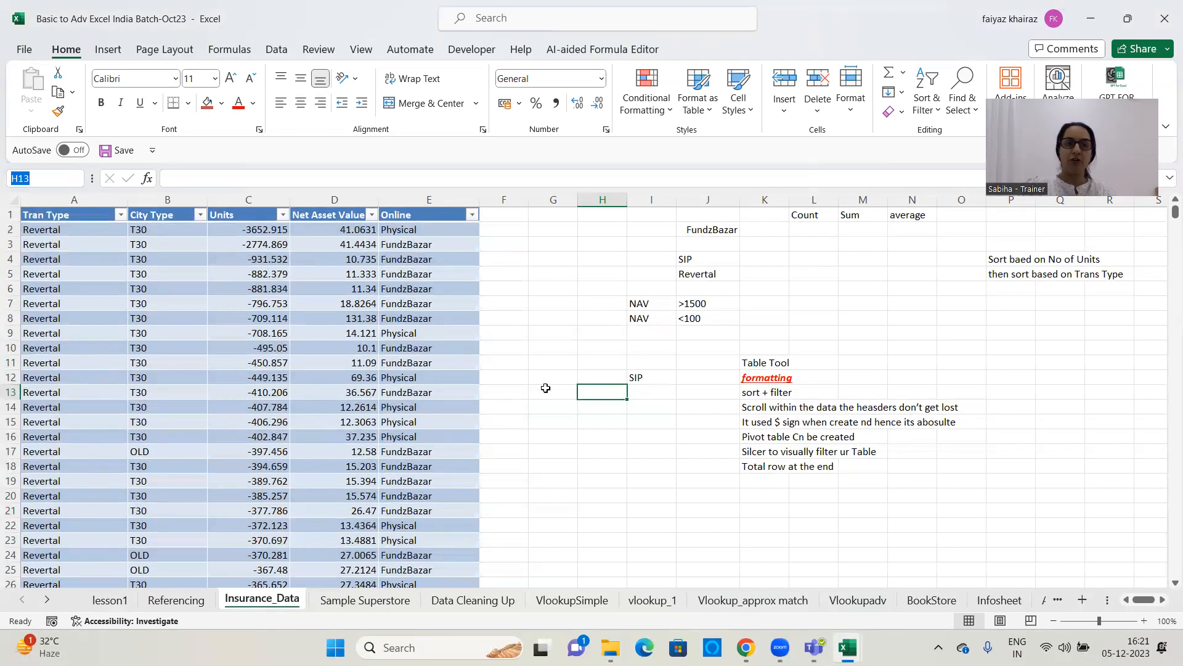
pyautogui.click(281, 52)
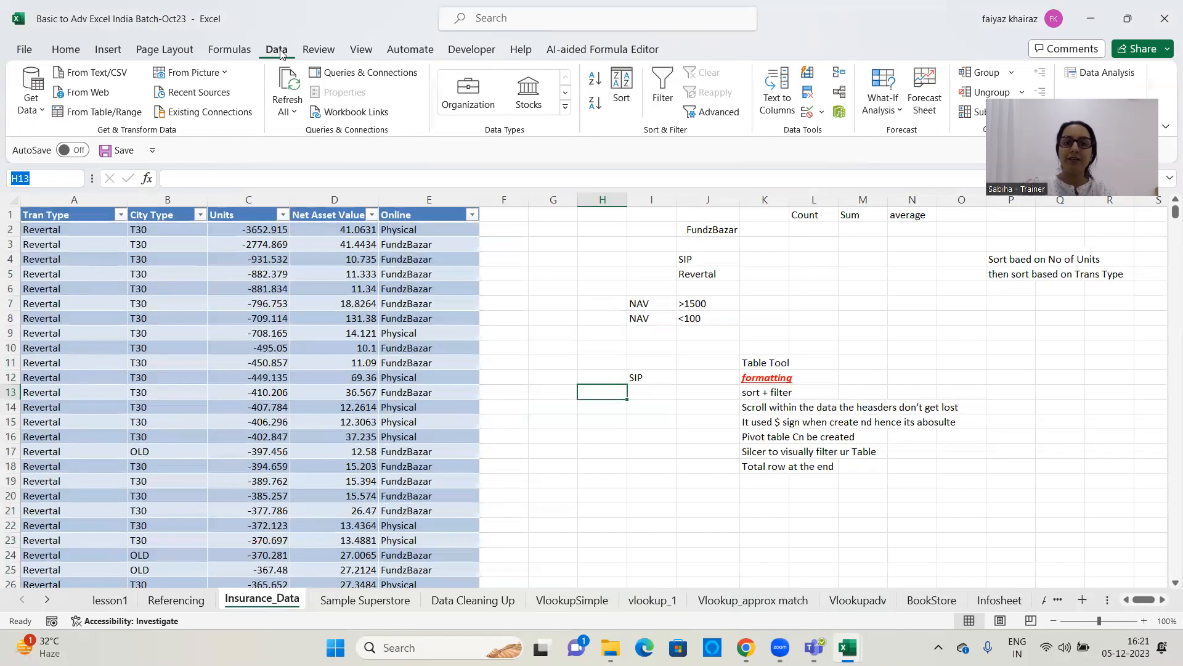
pyautogui.click(235, 54)
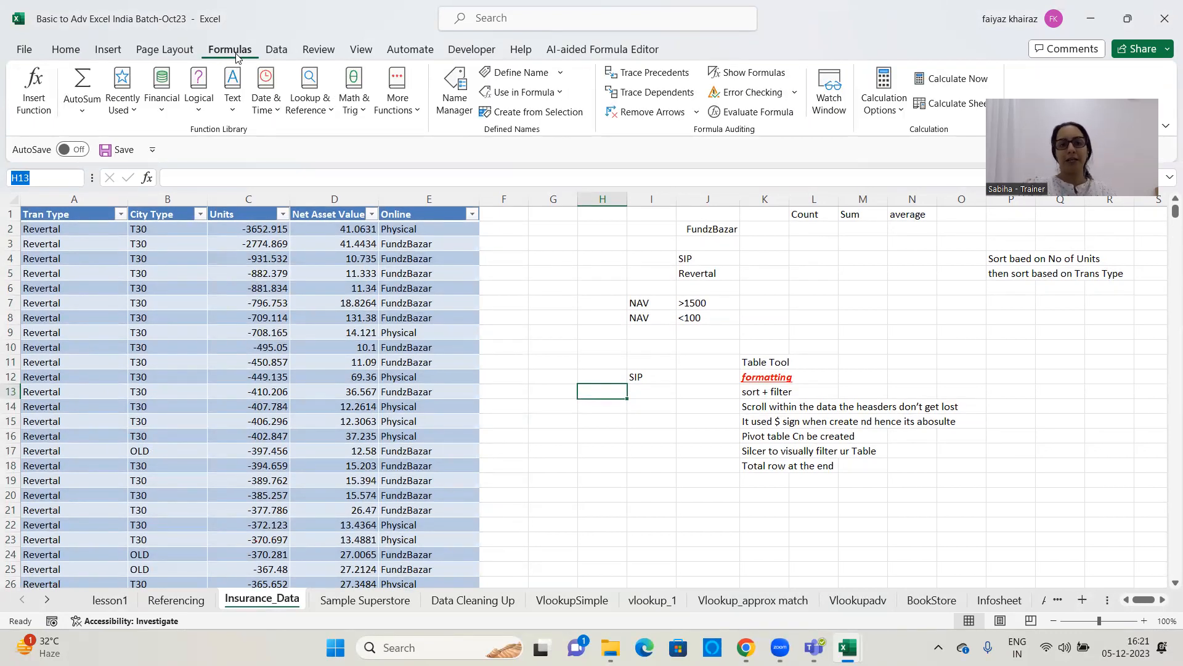
pyautogui.click(456, 91)
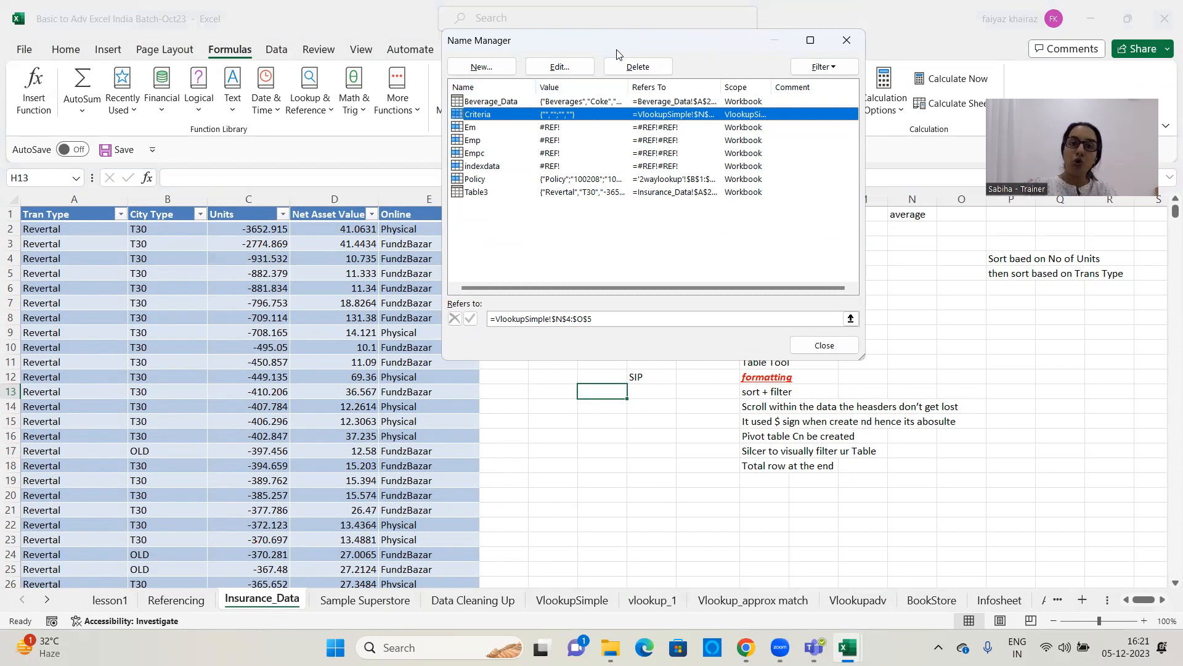
pyautogui.moveTo(615, 51); pyautogui.dragTo(617, 62)
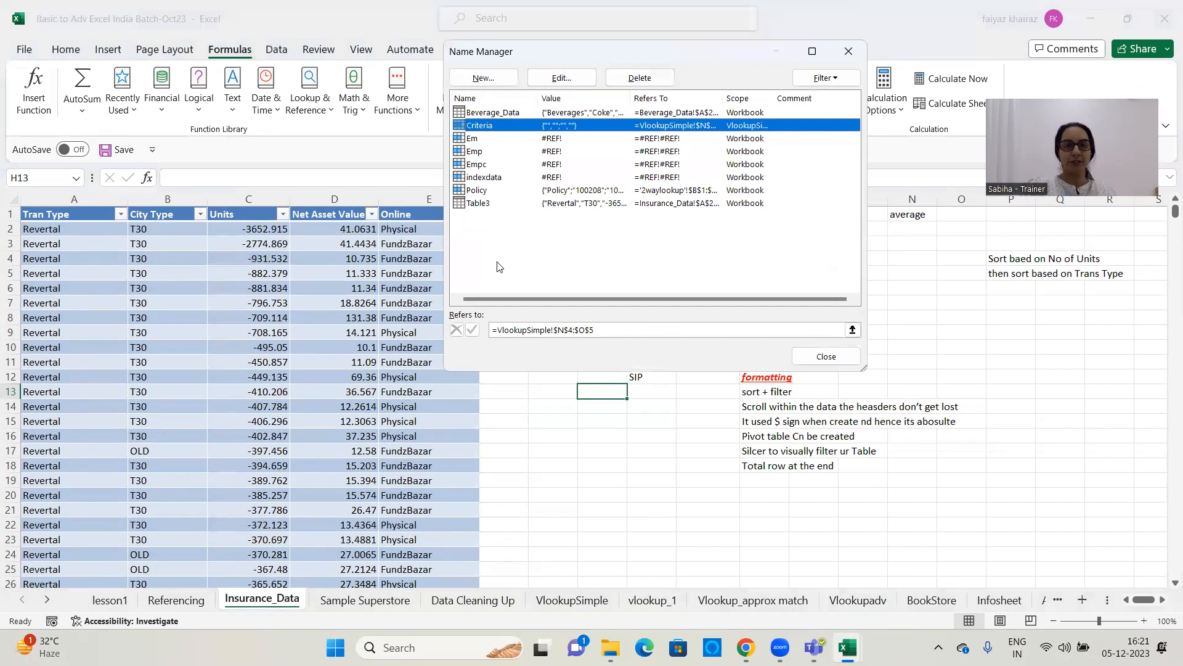
pyautogui.click(849, 52)
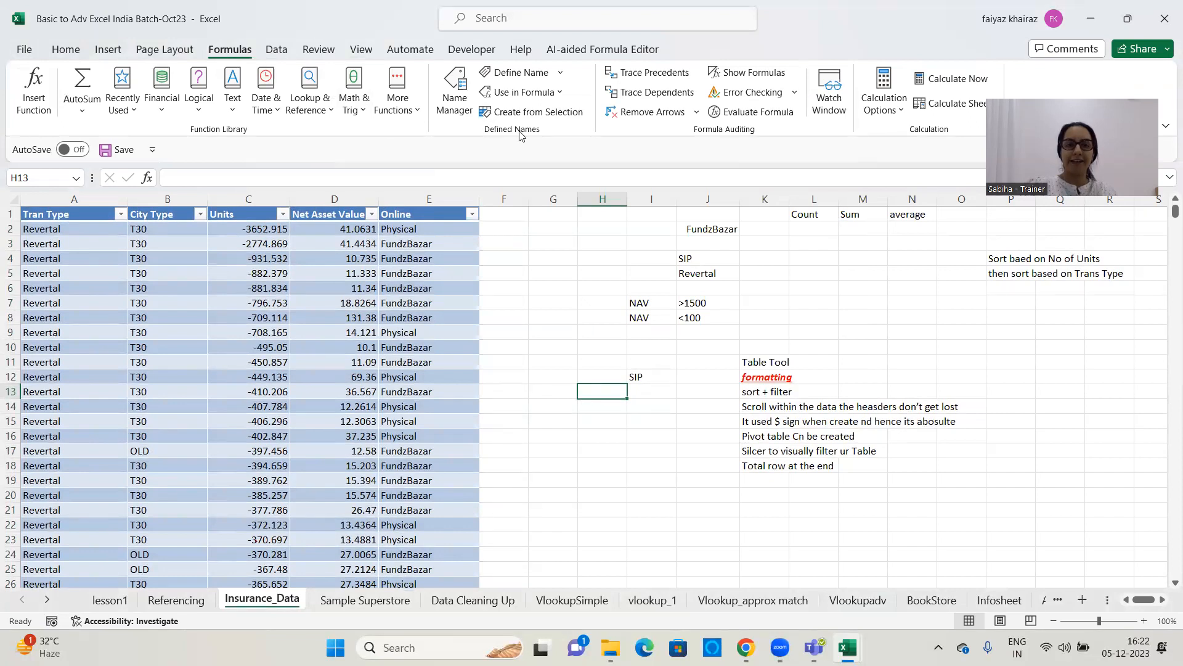
# Inspect the Table3 entry's name and reference in the Name Manager's Edit Name dialog, and close without changes
pyautogui.click(455, 90)
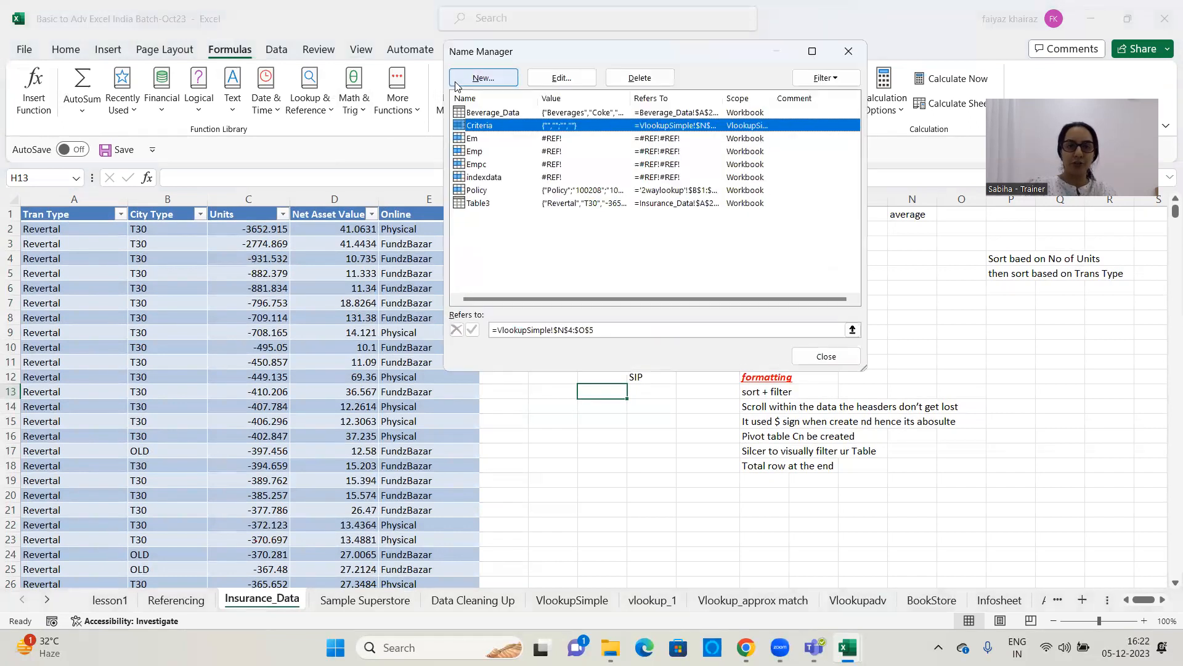
pyautogui.click(491, 204)
pyautogui.click(587, 73)
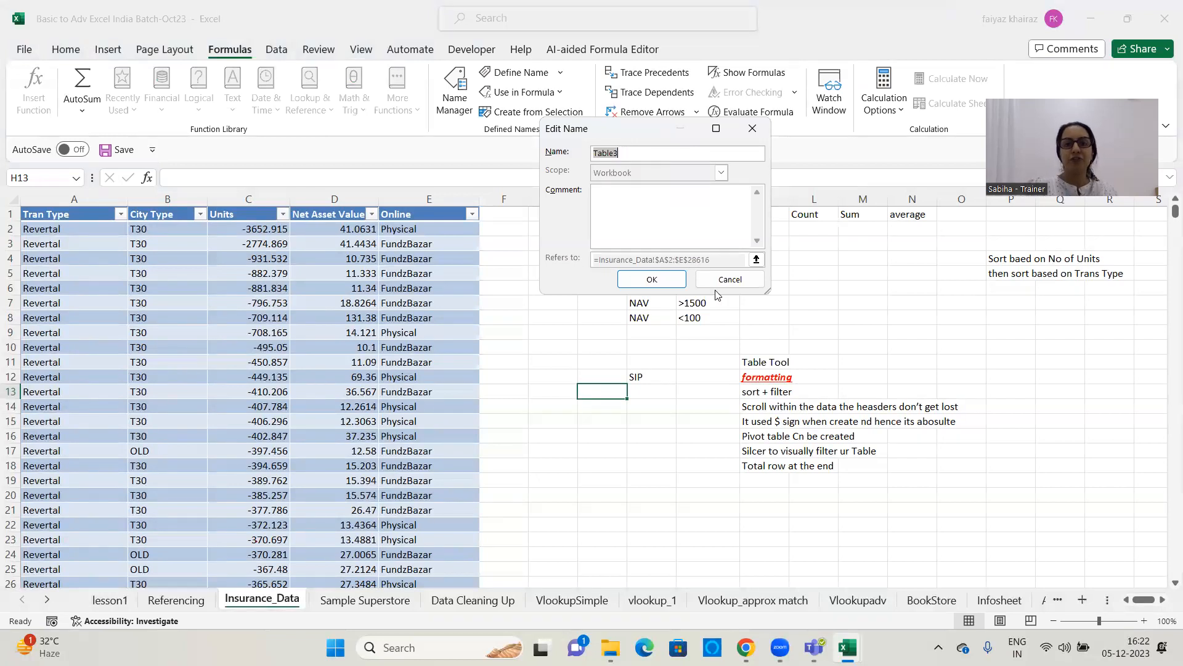
pyautogui.click(731, 280)
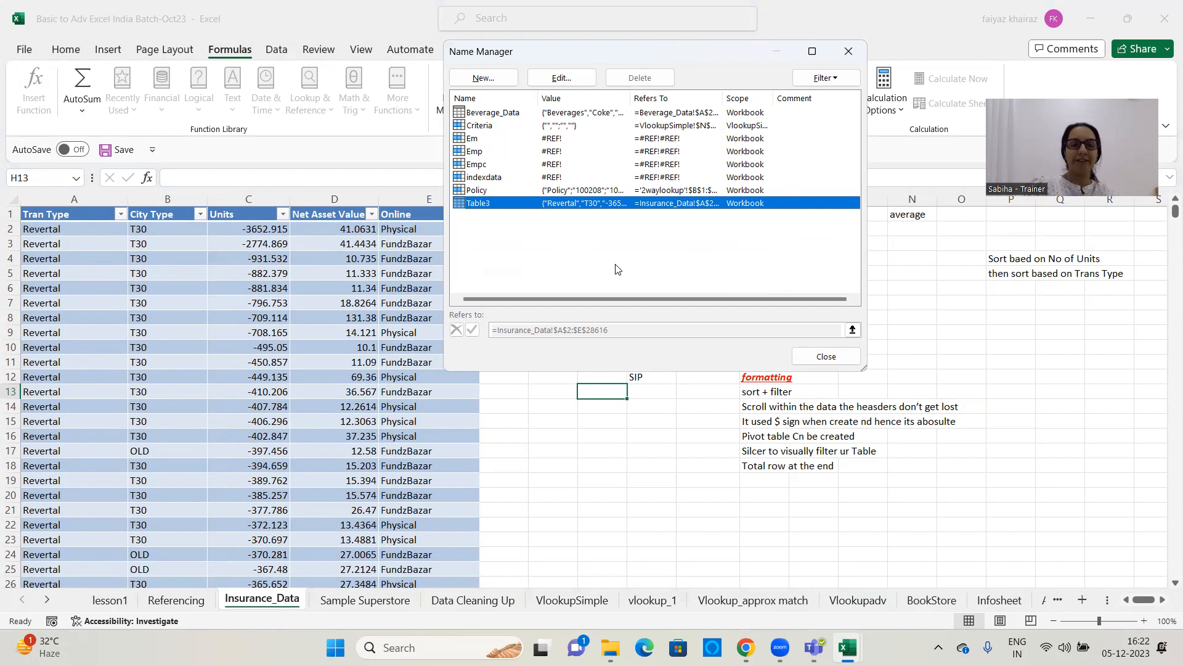
pyautogui.click(826, 356)
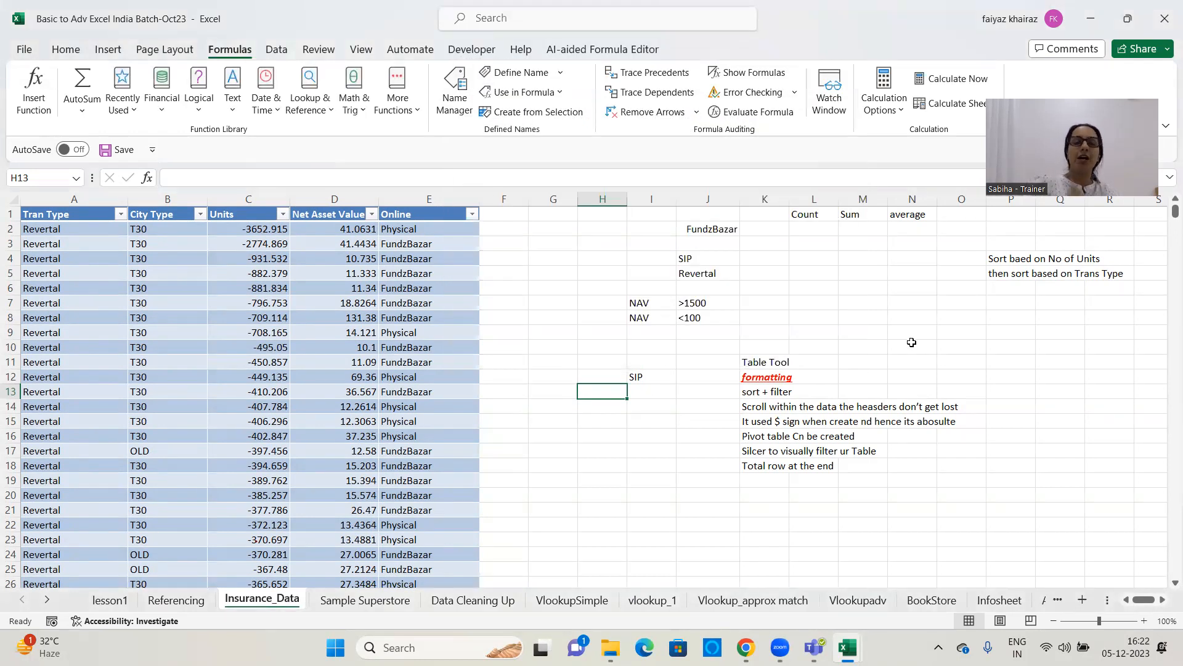